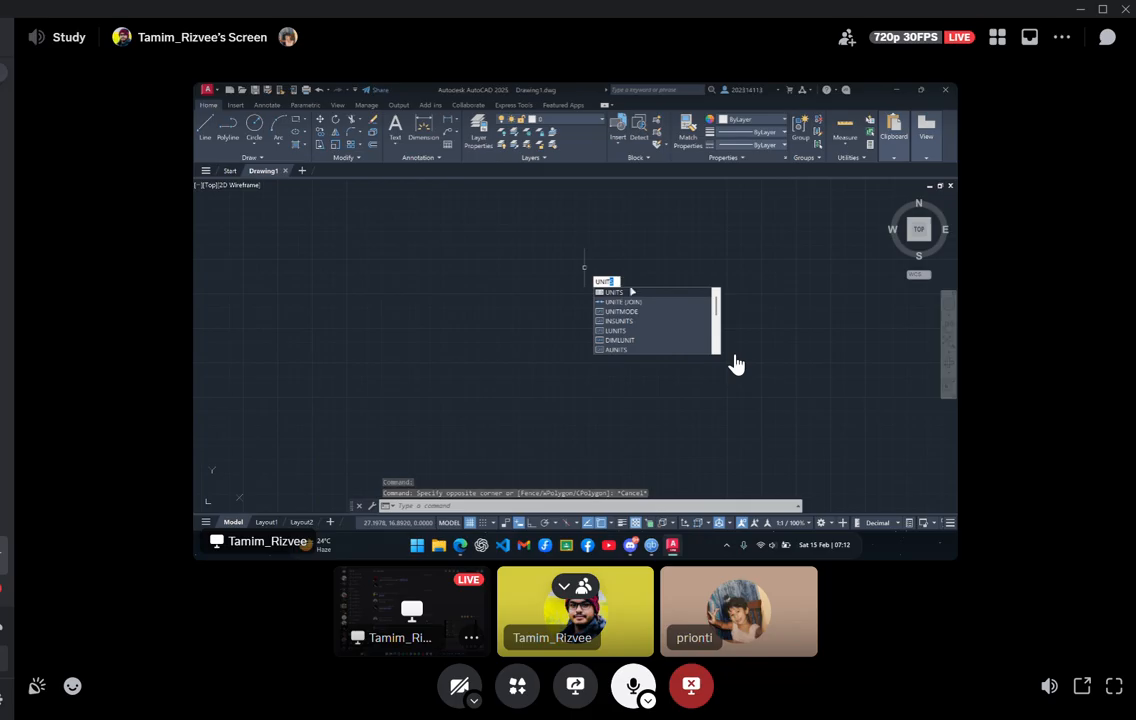
Set the drawing's length units to the Architectural type in the UNITS settings
key(Return)
click(543, 238)
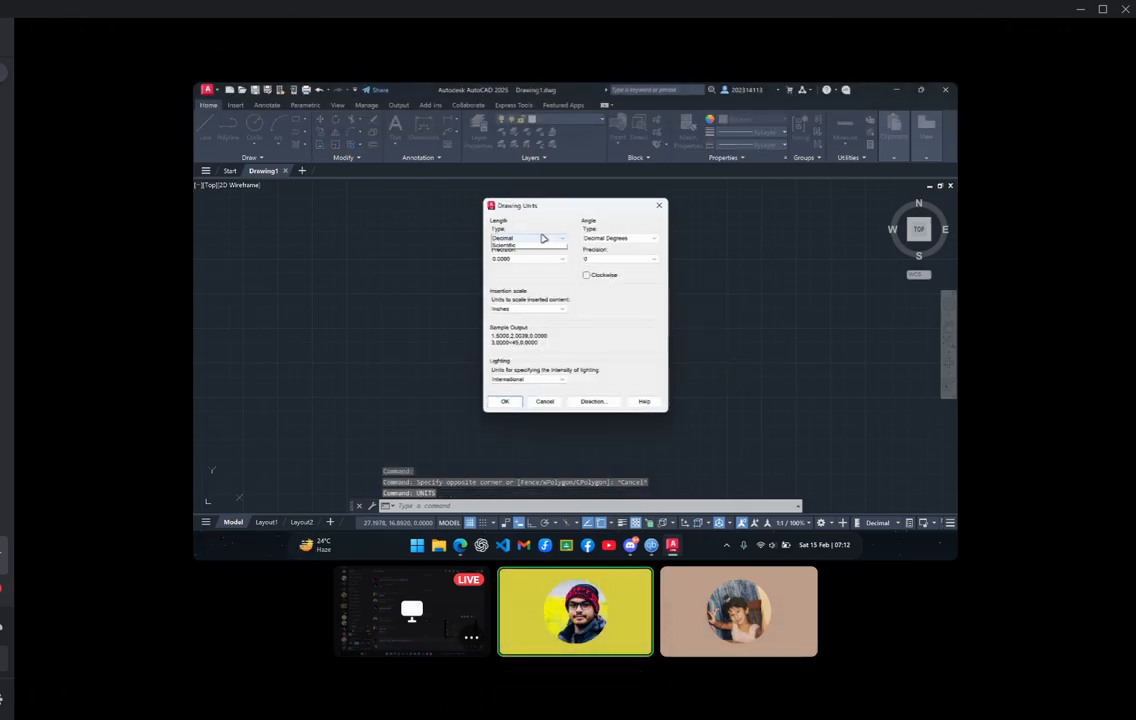
click(545, 245)
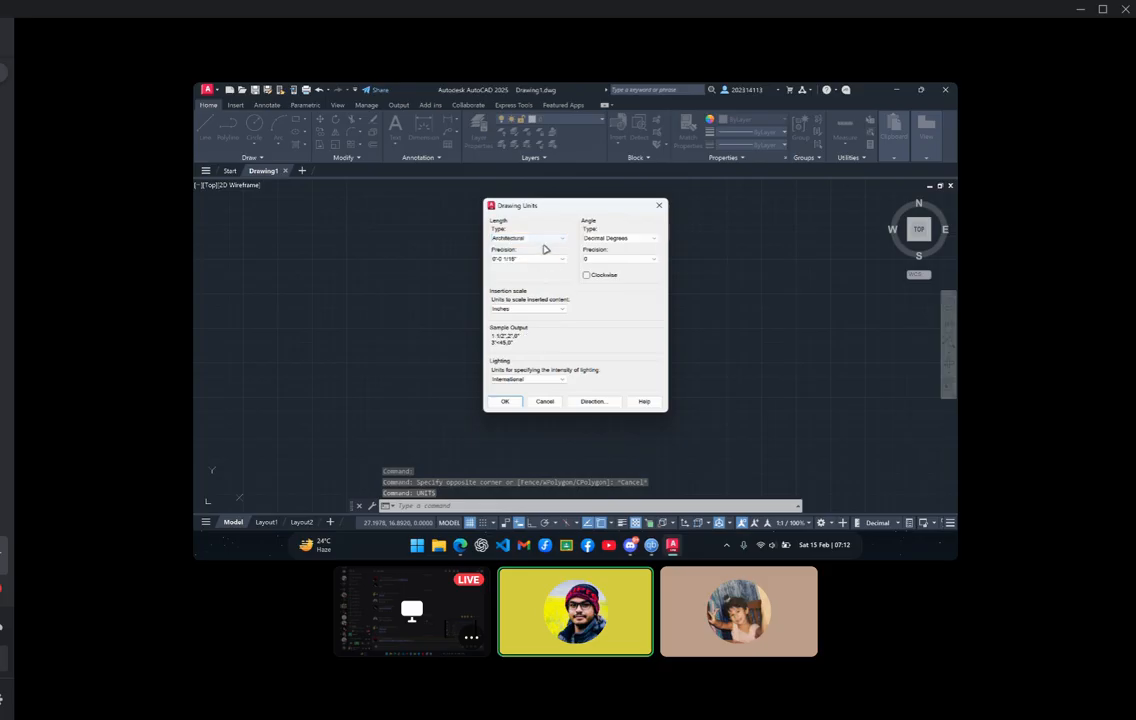
click(506, 401)
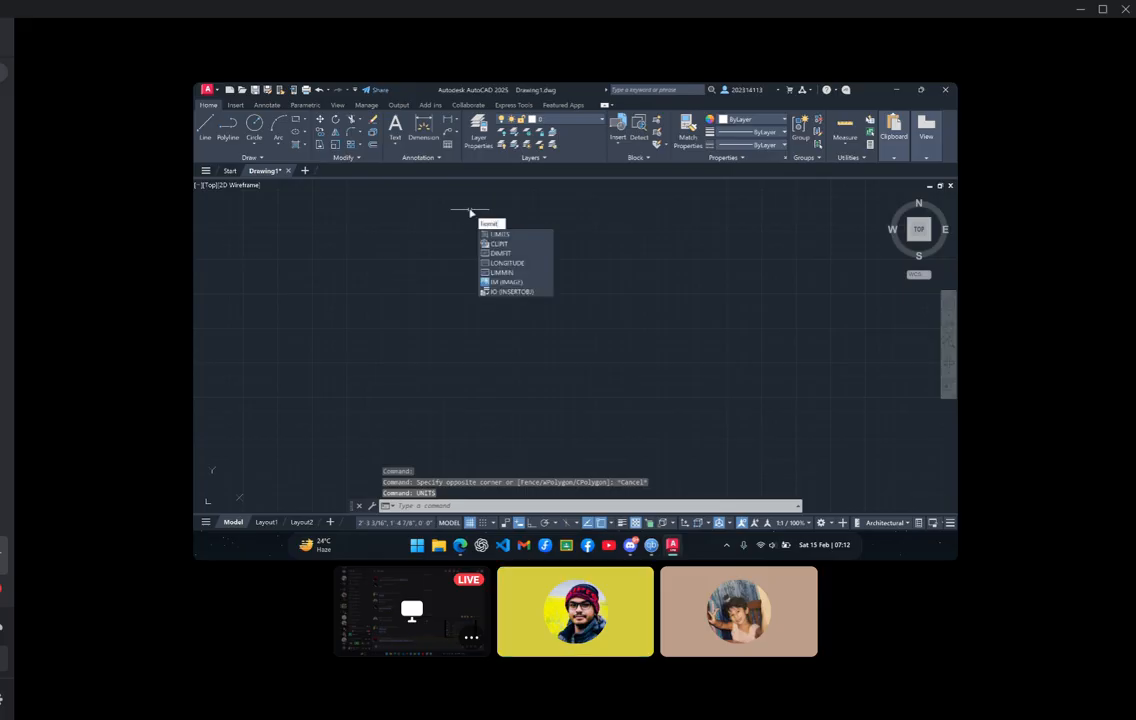
Try to reset the model space limits with corners 0 and 0,0, and with 500 as the lower left corner
key(Return)
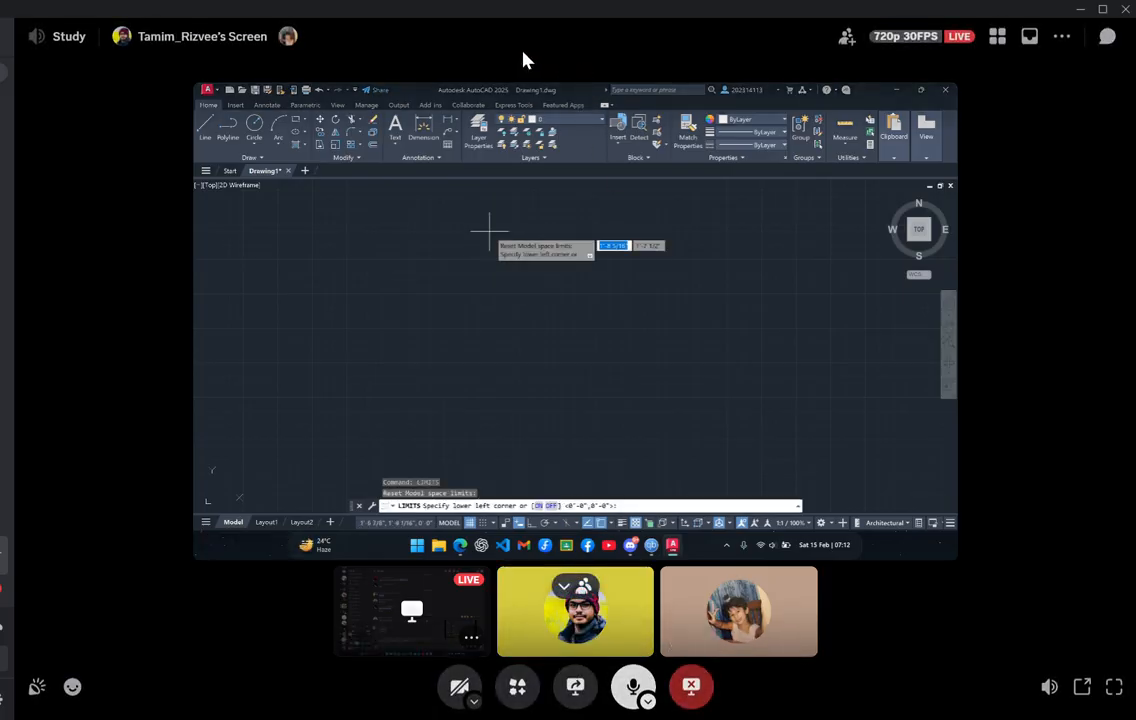
text(0)
key(Return)
text(0)
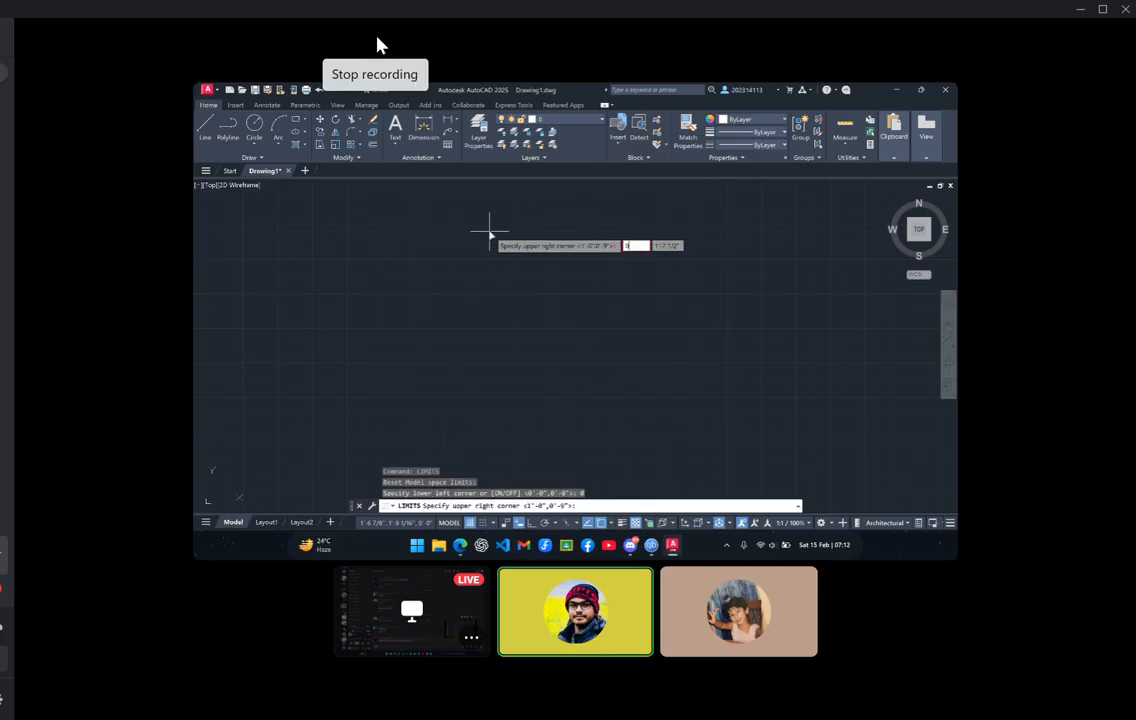
key(Tab)
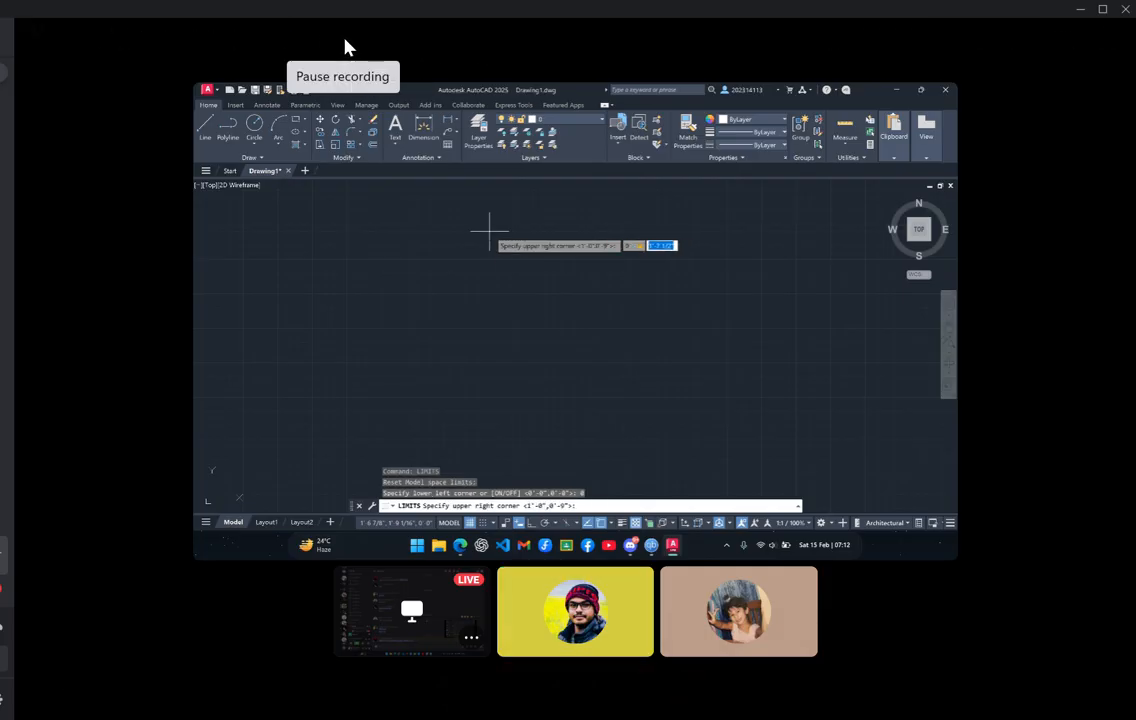
text(0)
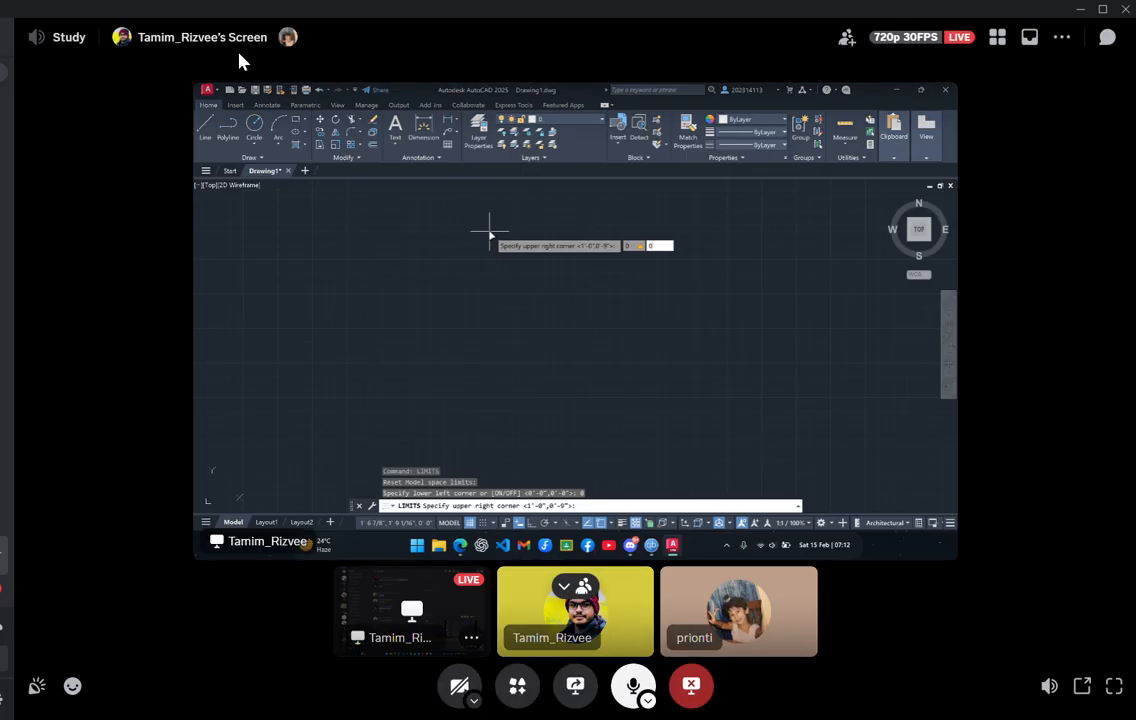
key(Return)
text(5)
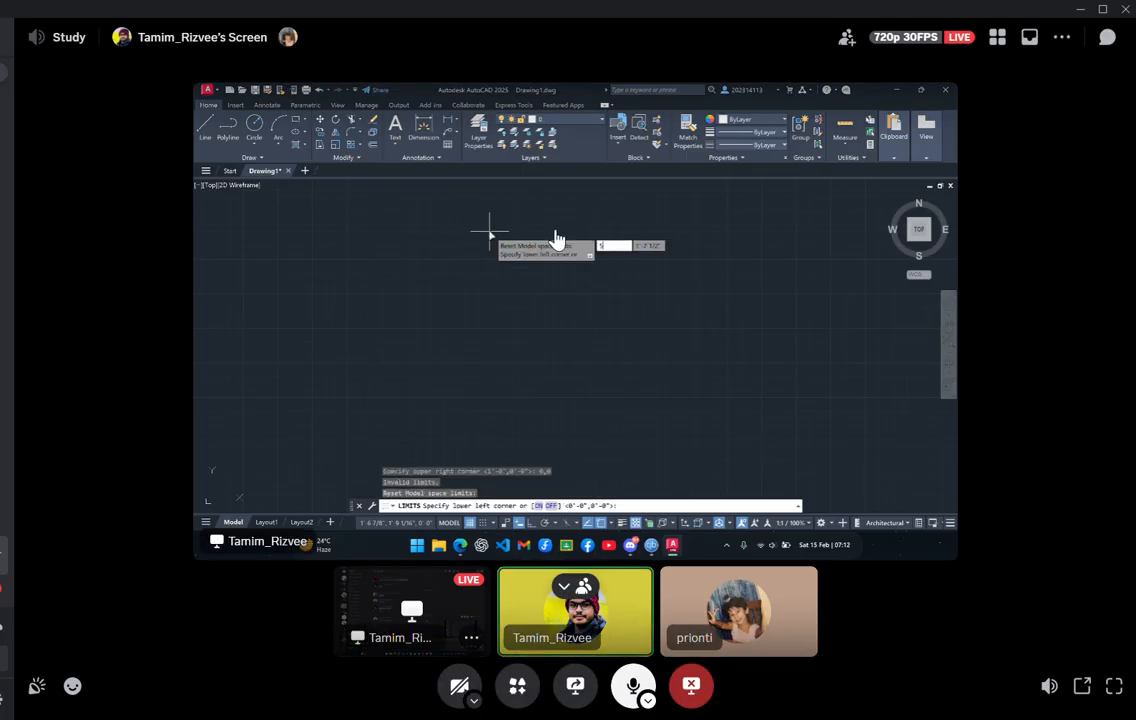
text(08)
key(Return)
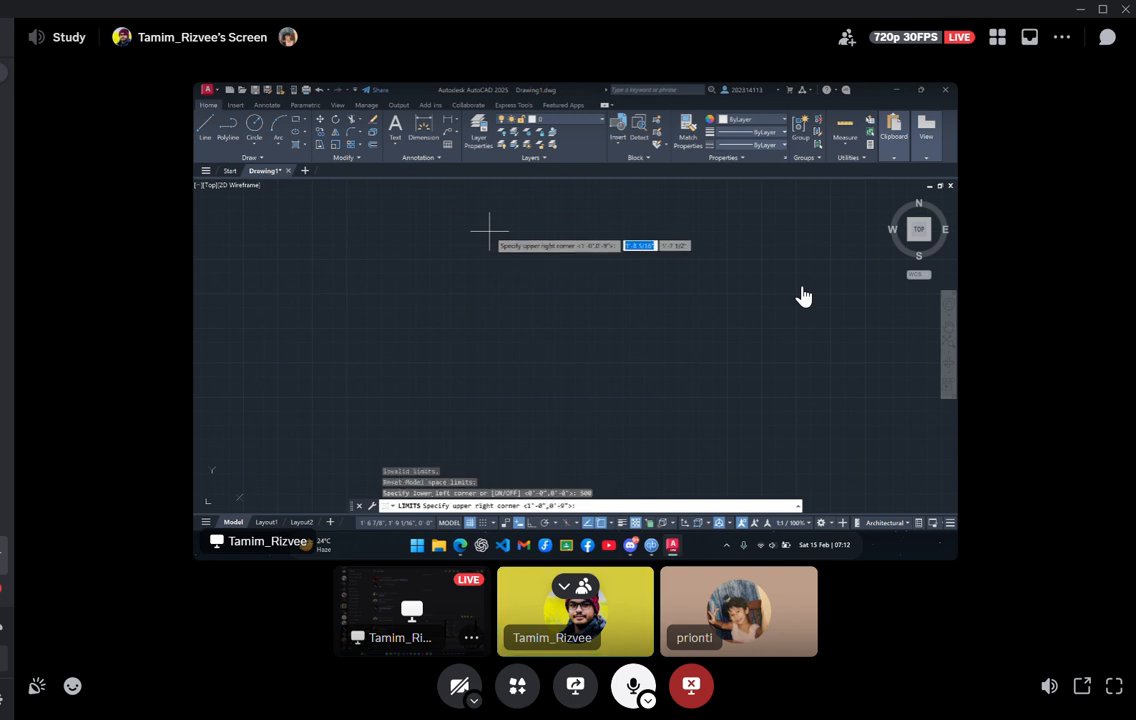
key(BackSpace)
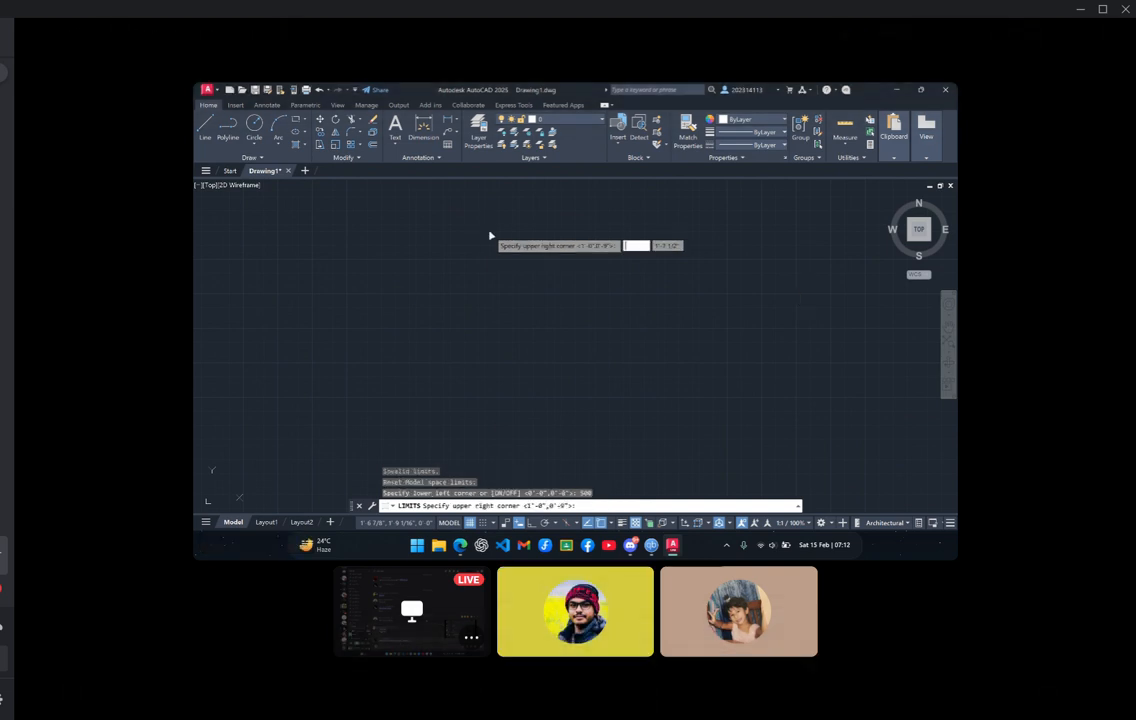
key(Escape)
text(limjust)
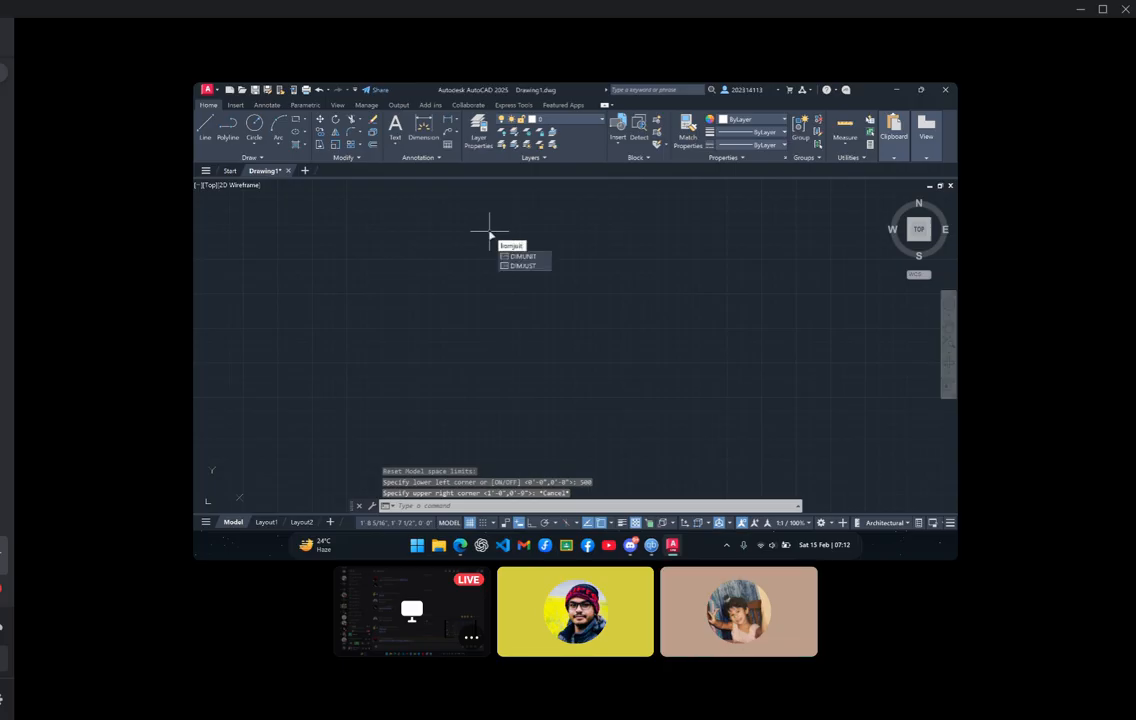
key(BackSpace)
key(BackSpace)
key(BackSpace)
key(BackSpace)
key(BackSpace)
key(BackSpace)
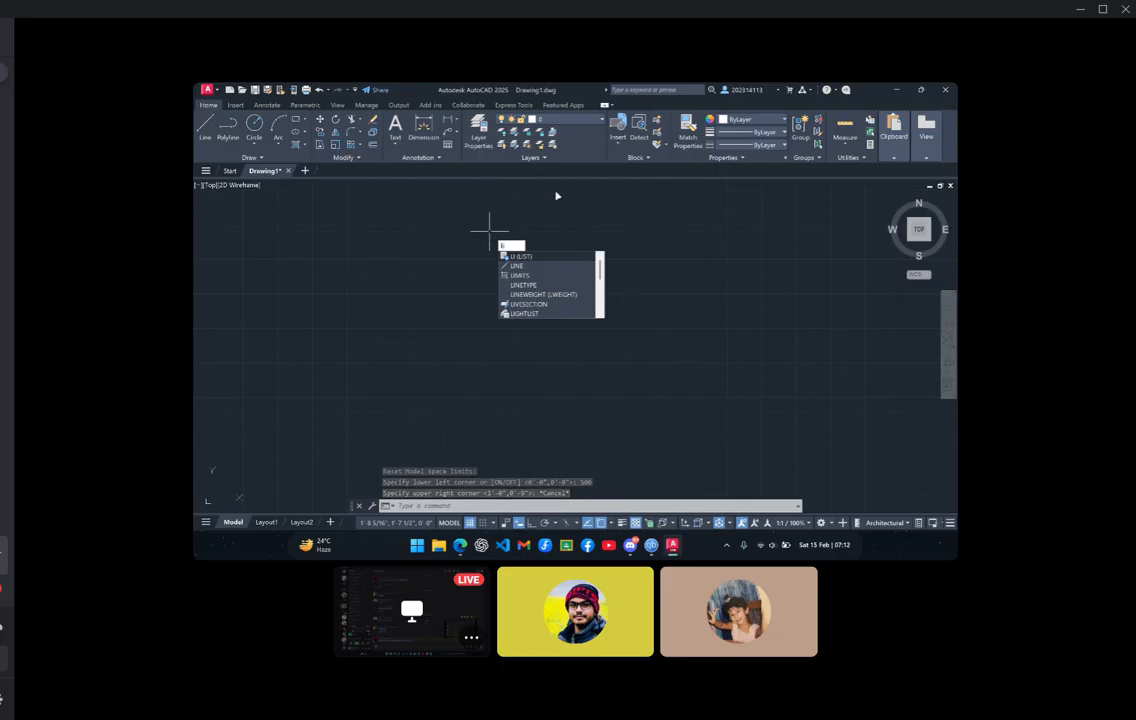
key(Down)
key(Down)
key(Down)
key(Return)
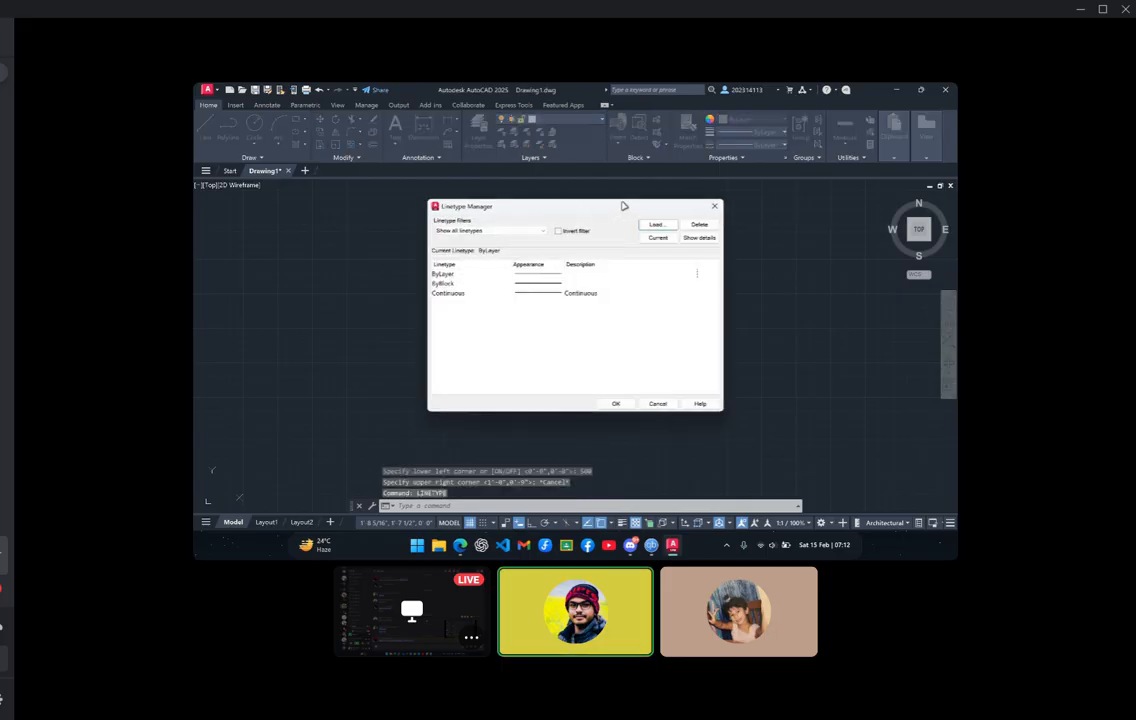
click(714, 205)
Try the LIMITS command again with corners 0 and 0,0, and with 500,500 as the lower left corner
text(lim)
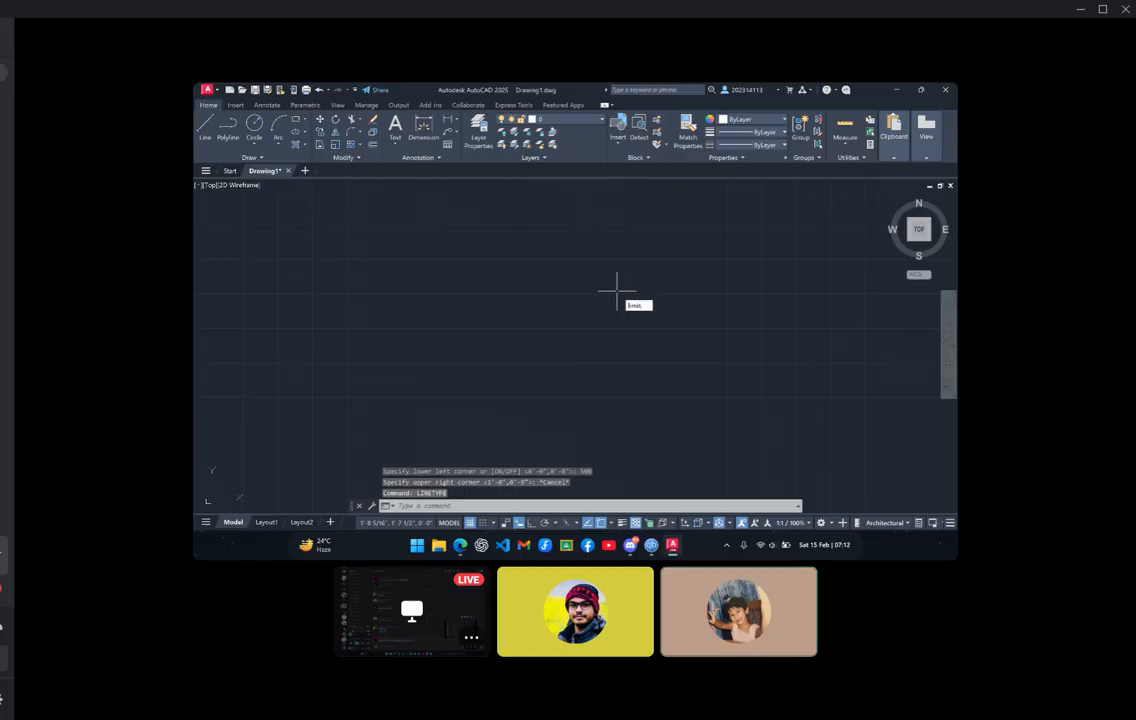
text(it)
click(638, 317)
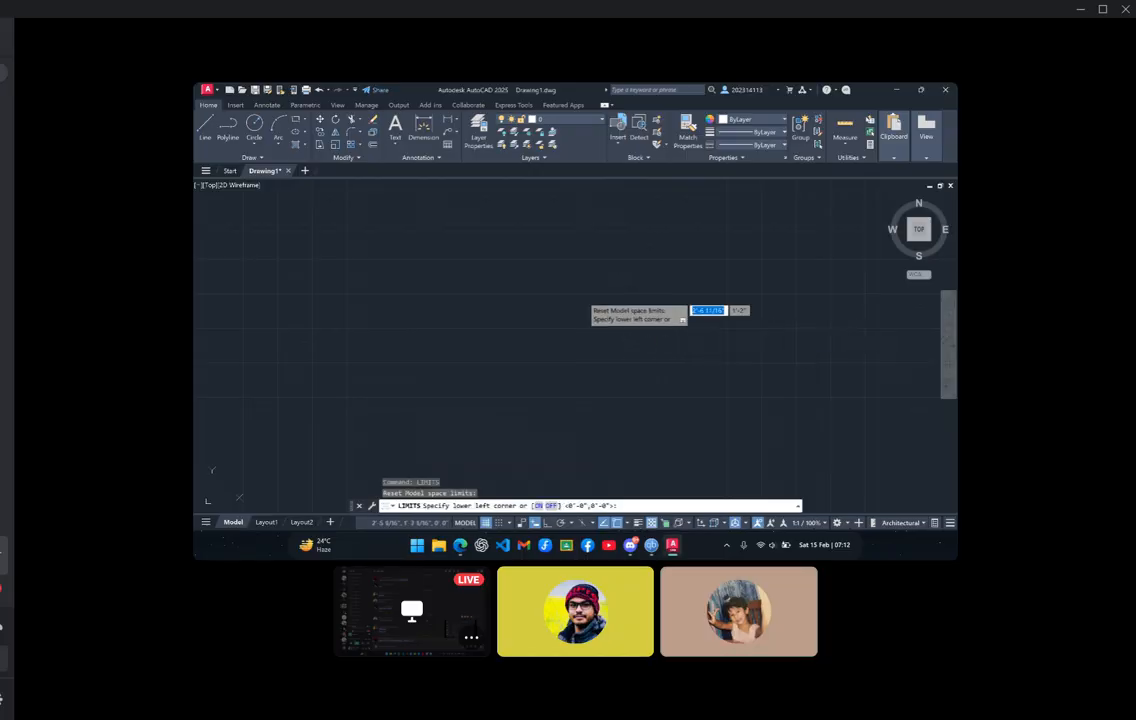
key(Return)
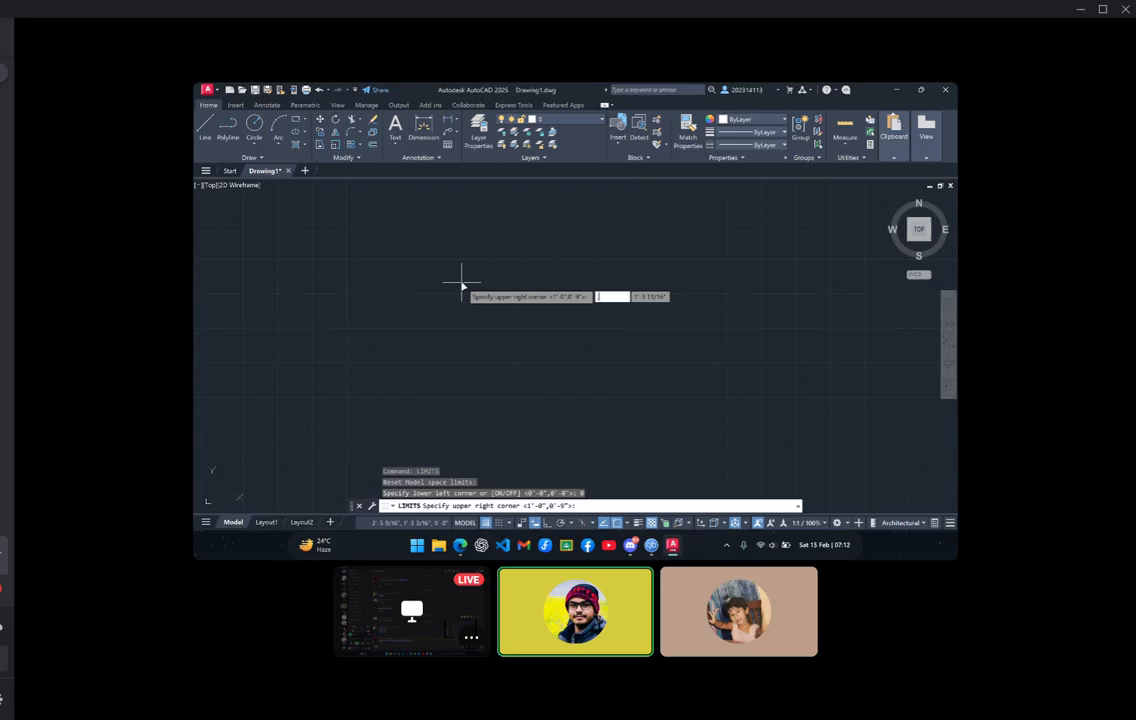
text(0,0)
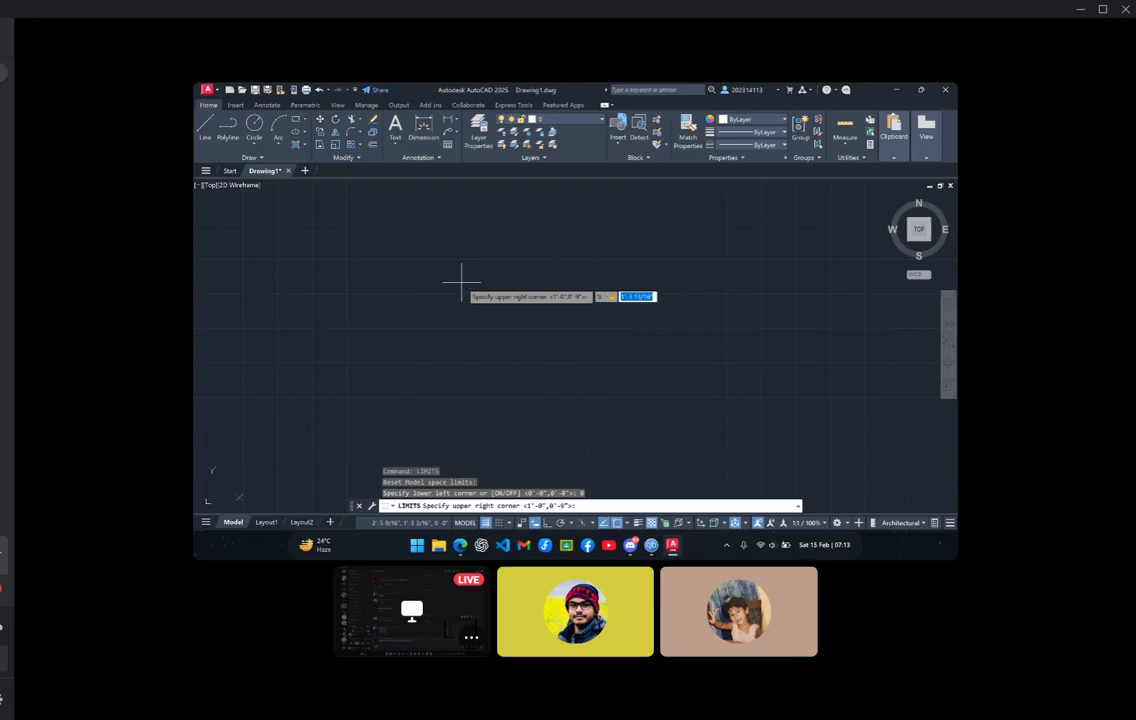
key(Return)
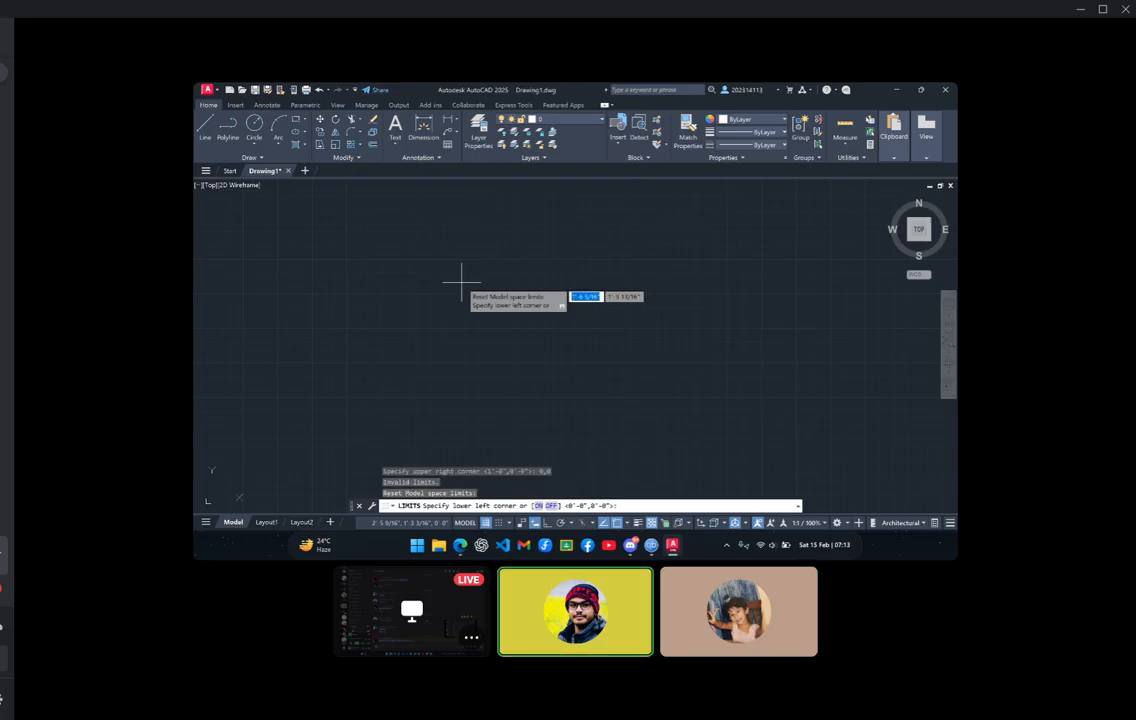
text(500,500)
key(Return)
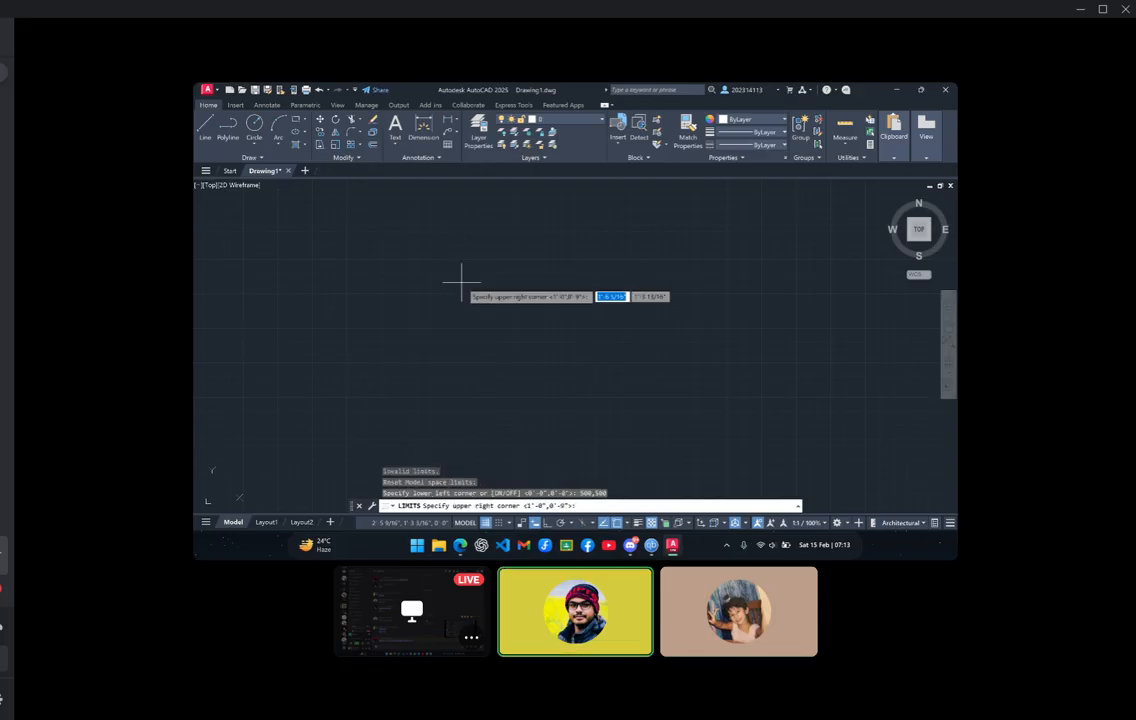
key(Escape)
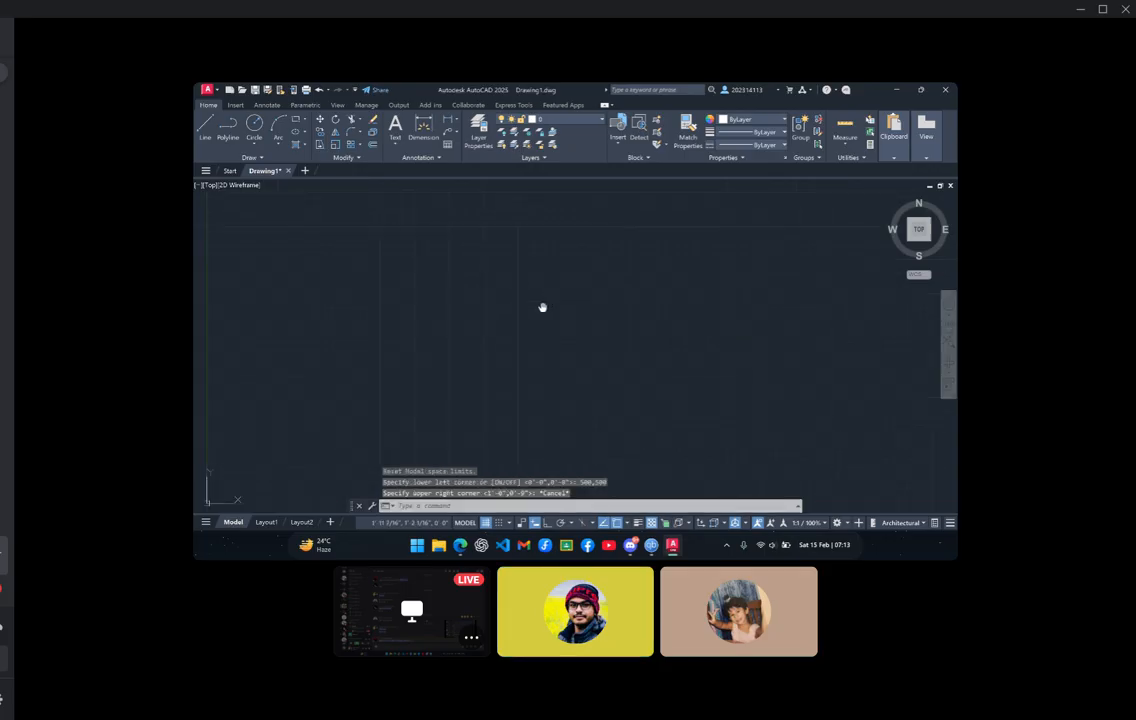
Create three layers named projectline, hiddenline and object, and make projectline the current layer
mouse_move(543, 307)
middle_down()
mouse_move(532, 317)
mouse_move(555, 297)
mouse_move(525, 295)
middle_up()
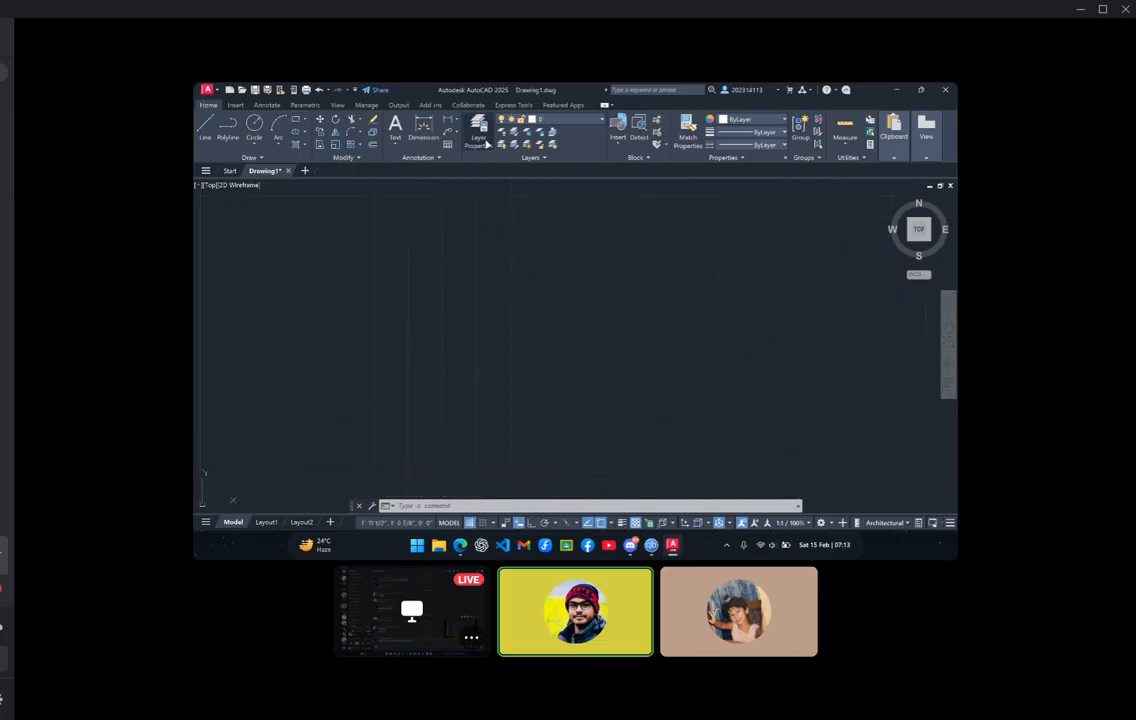
click(479, 133)
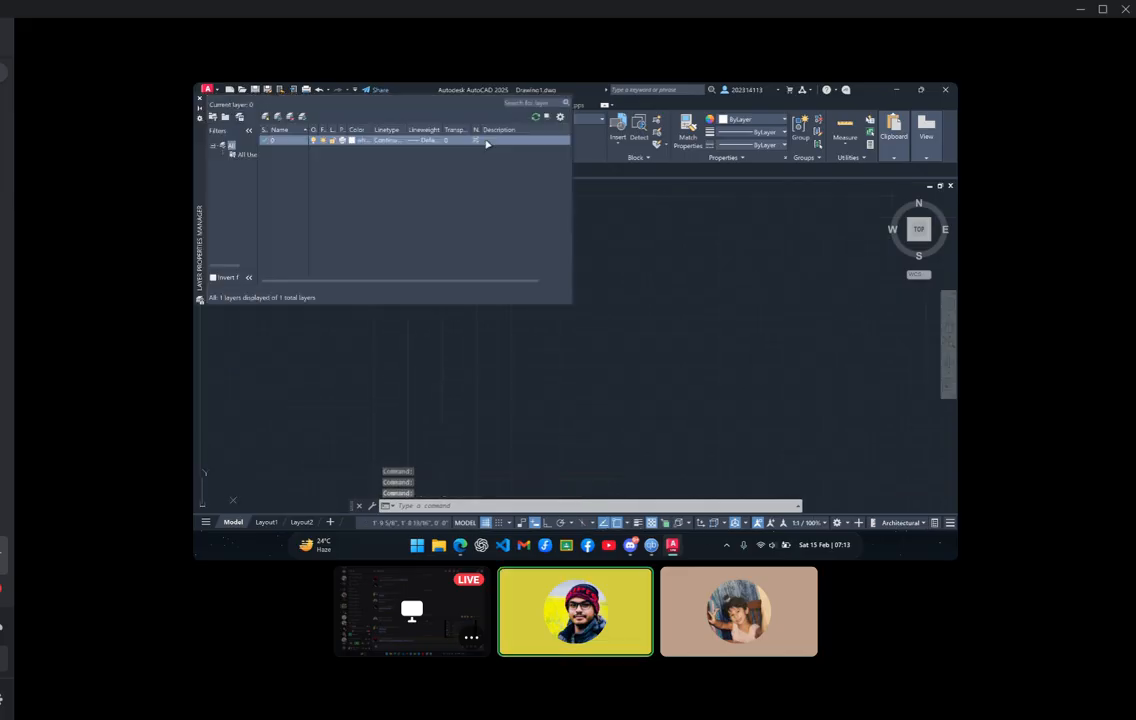
click(289, 141)
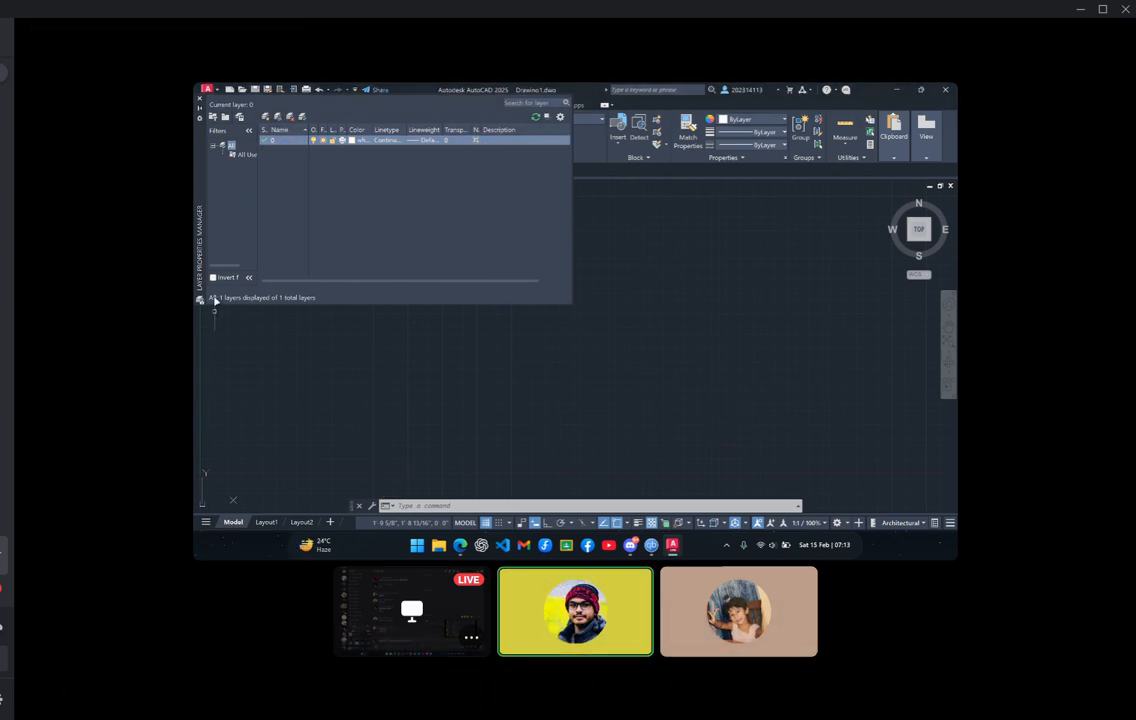
click(267, 117)
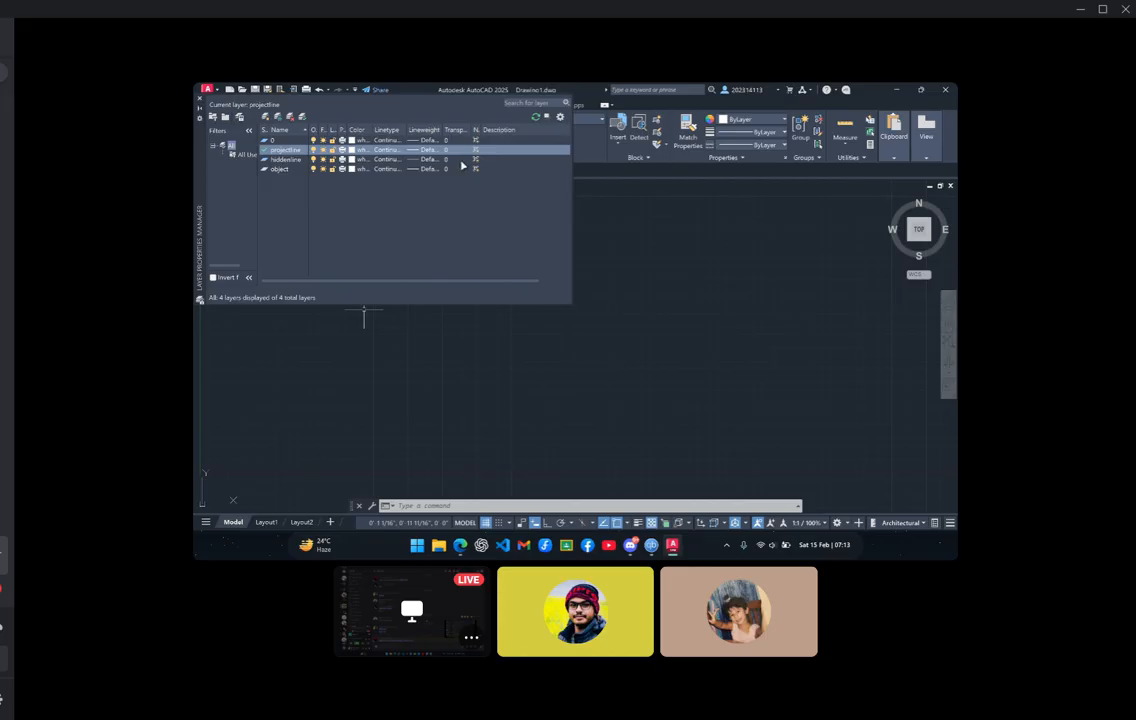
Set the projectline layer's color to green, index color 70
click(352, 149)
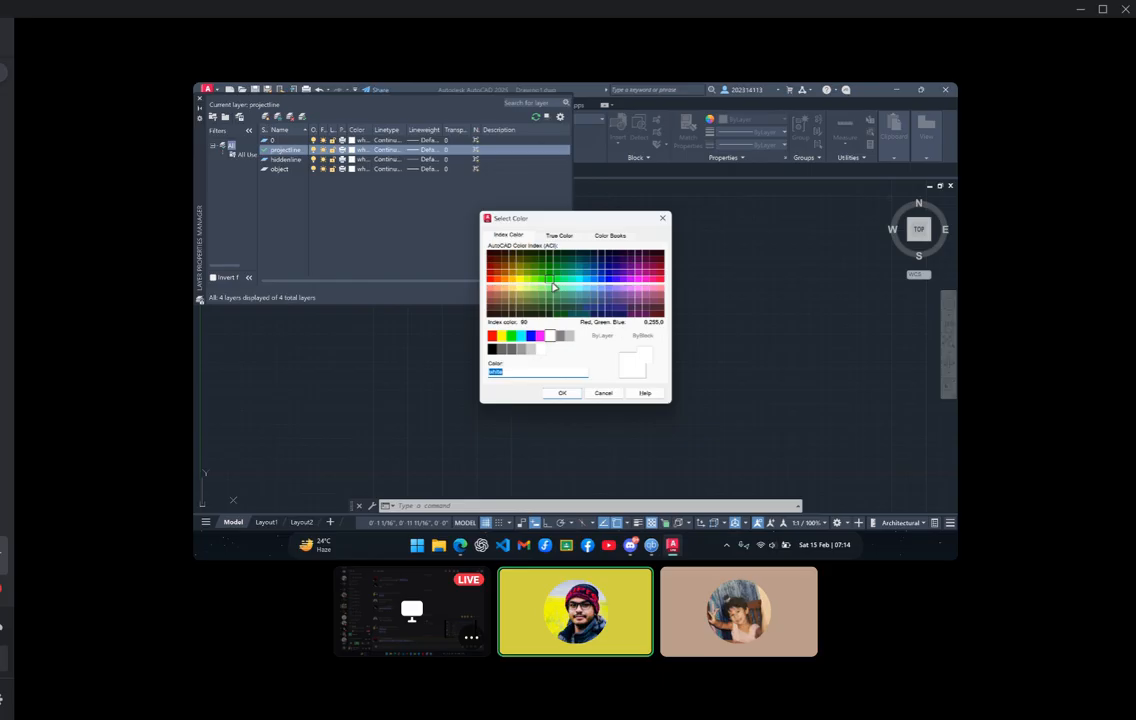
click(562, 392)
click(352, 155)
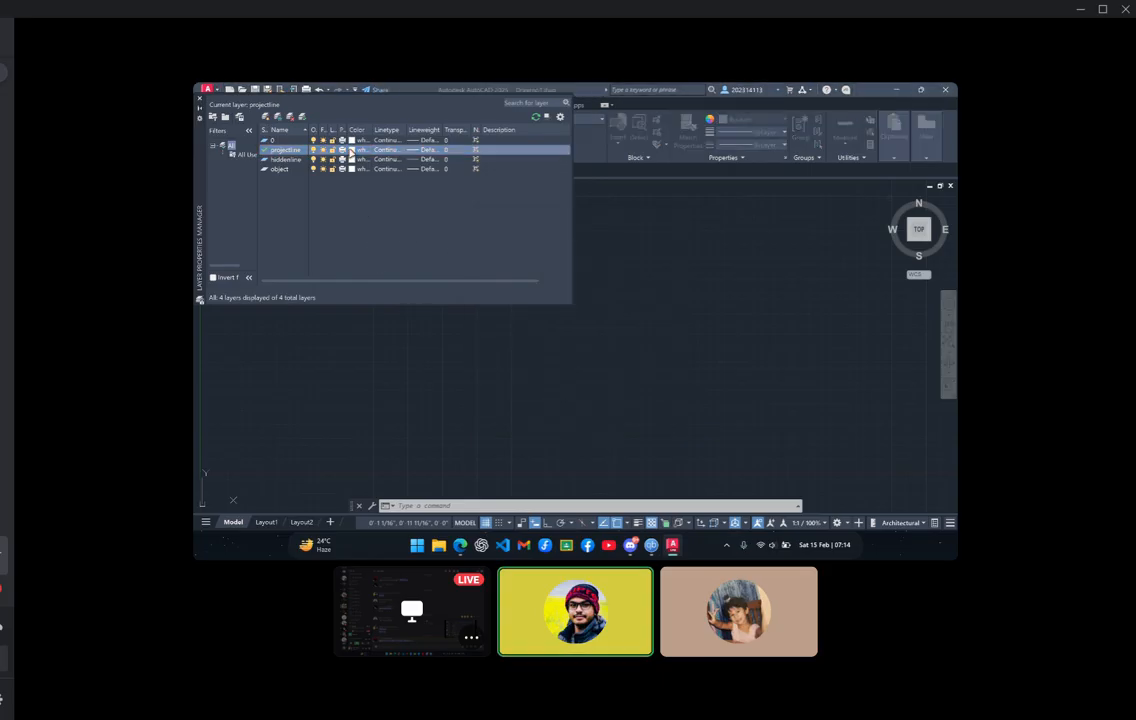
click(537, 283)
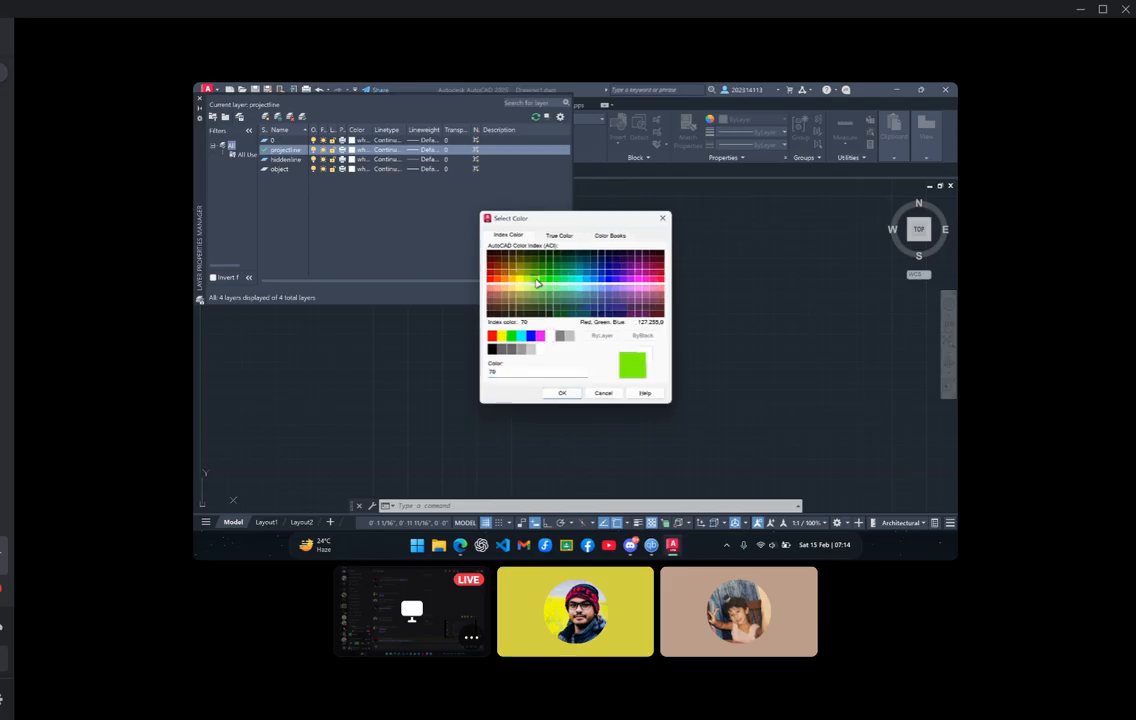
click(562, 392)
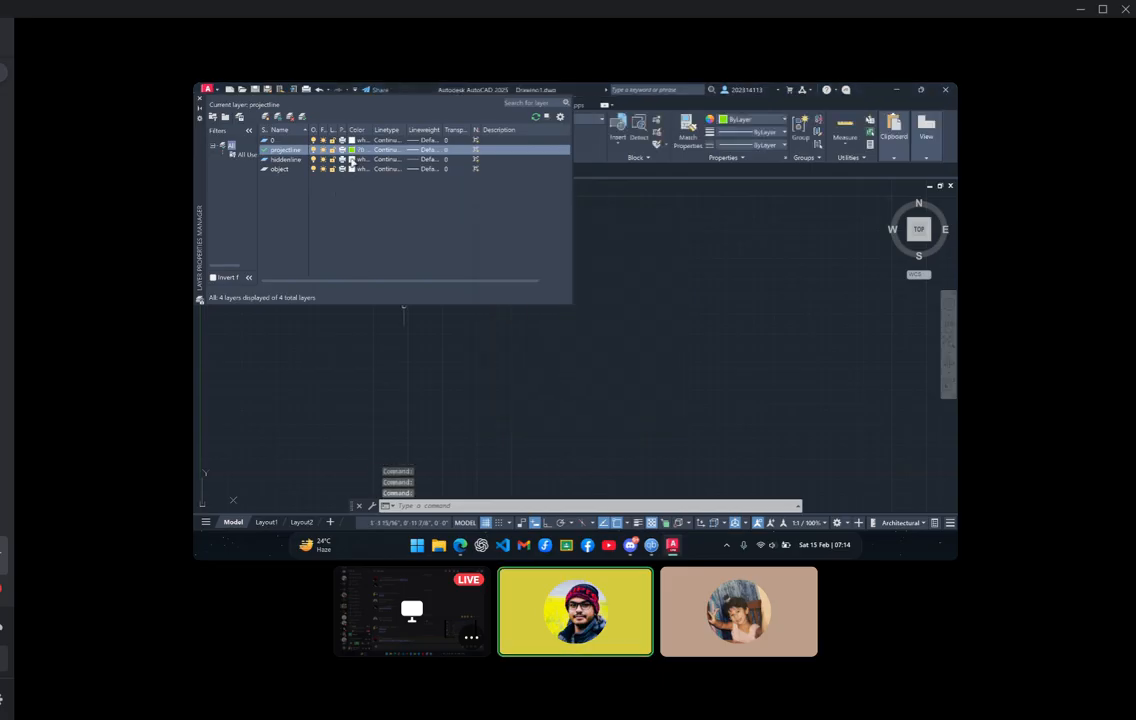
Set the hiddenline layer's color to orange-red, index color 20
click(352, 159)
click(495, 288)
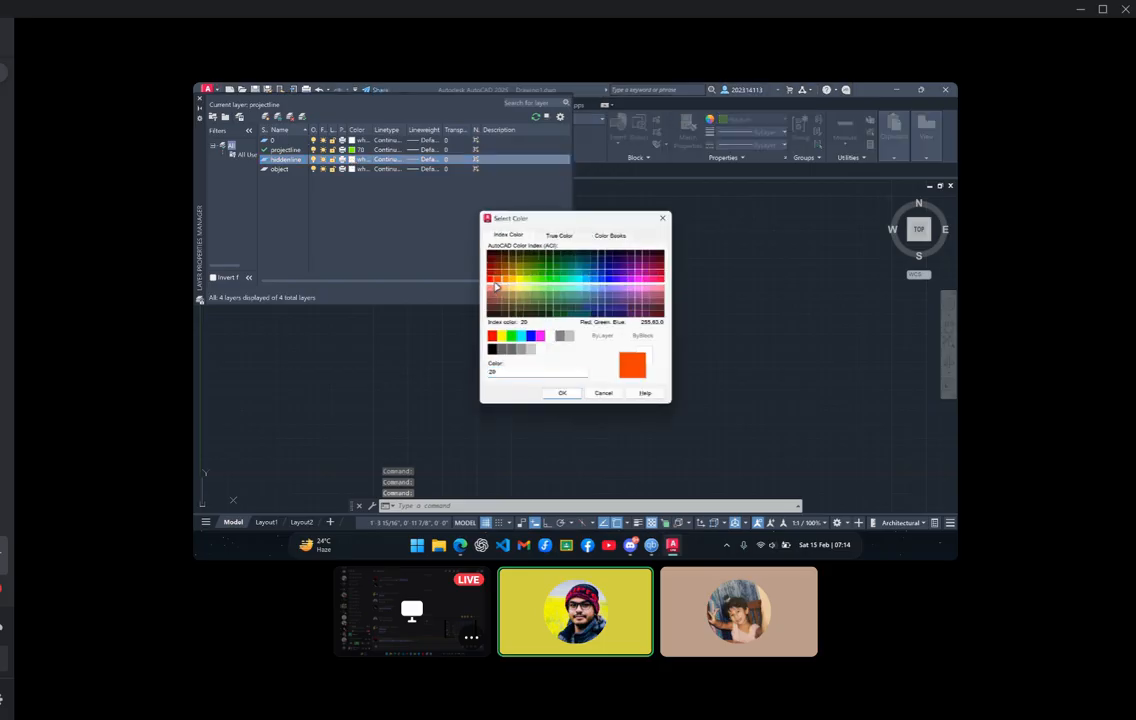
click(563, 393)
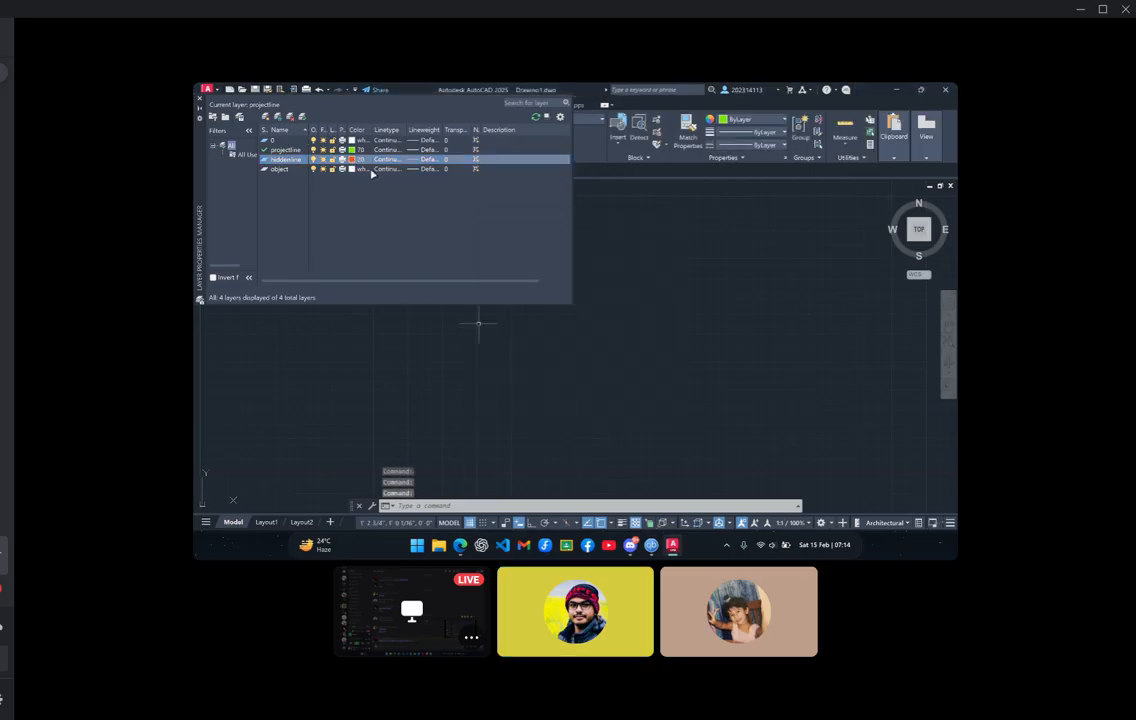
Accept white as the object layer's color and close the Layer Properties Manager
click(352, 169)
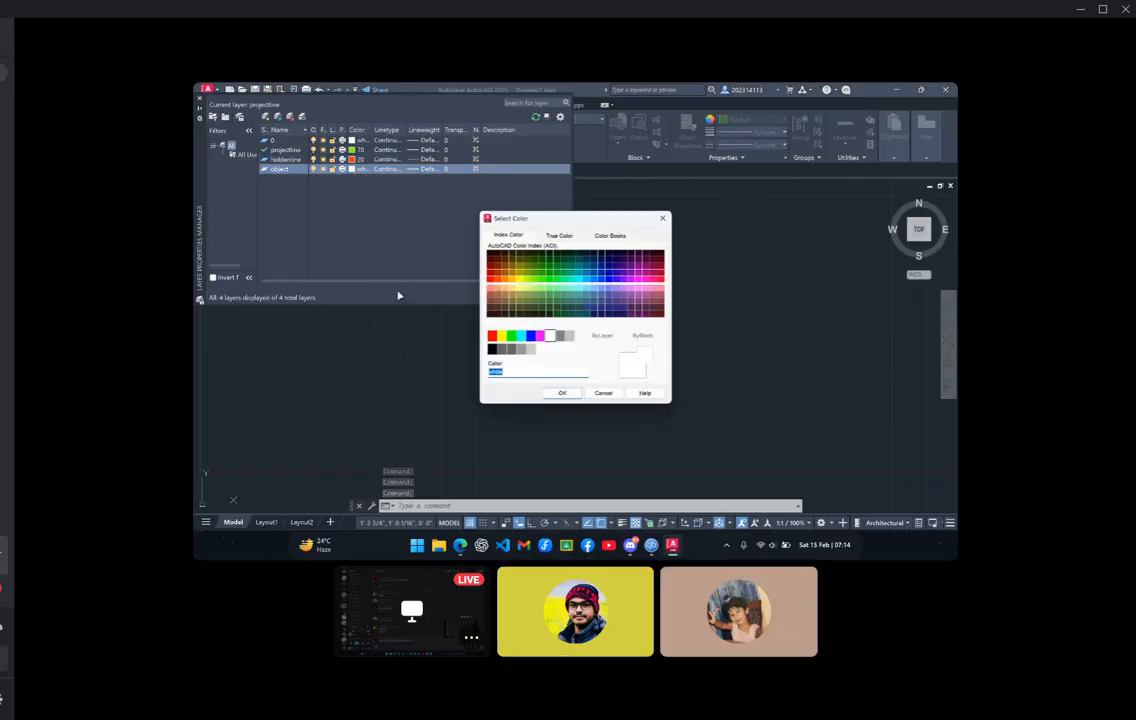
click(562, 392)
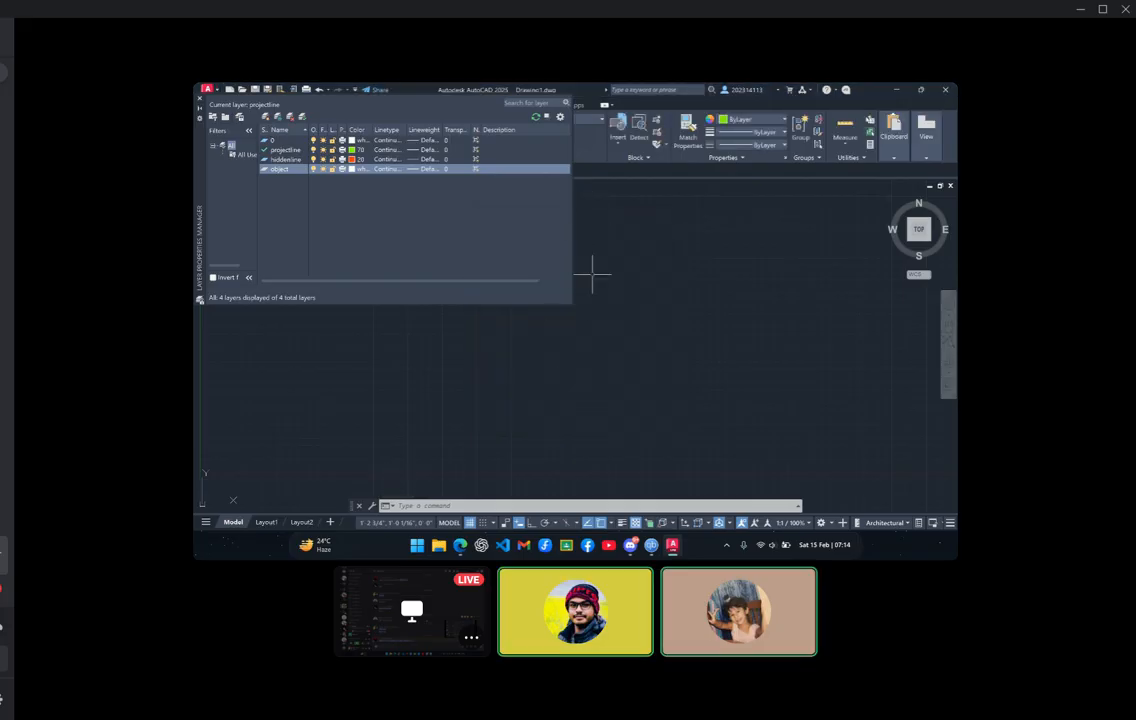
click(612, 282)
click(317, 175)
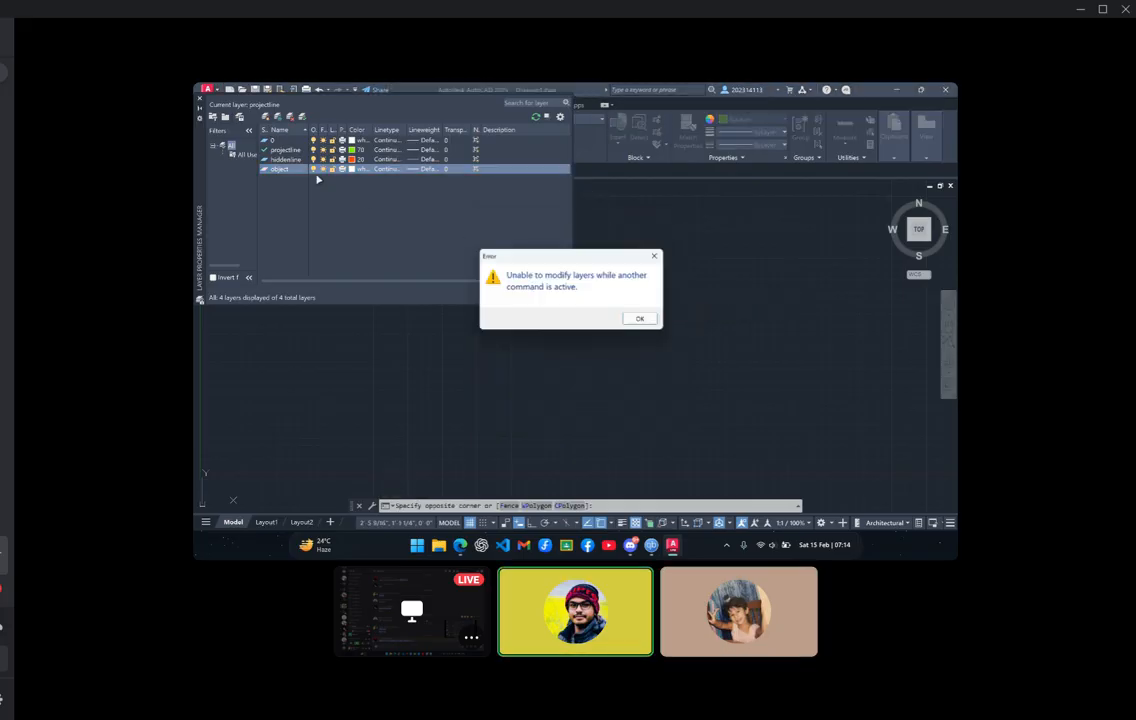
click(640, 321)
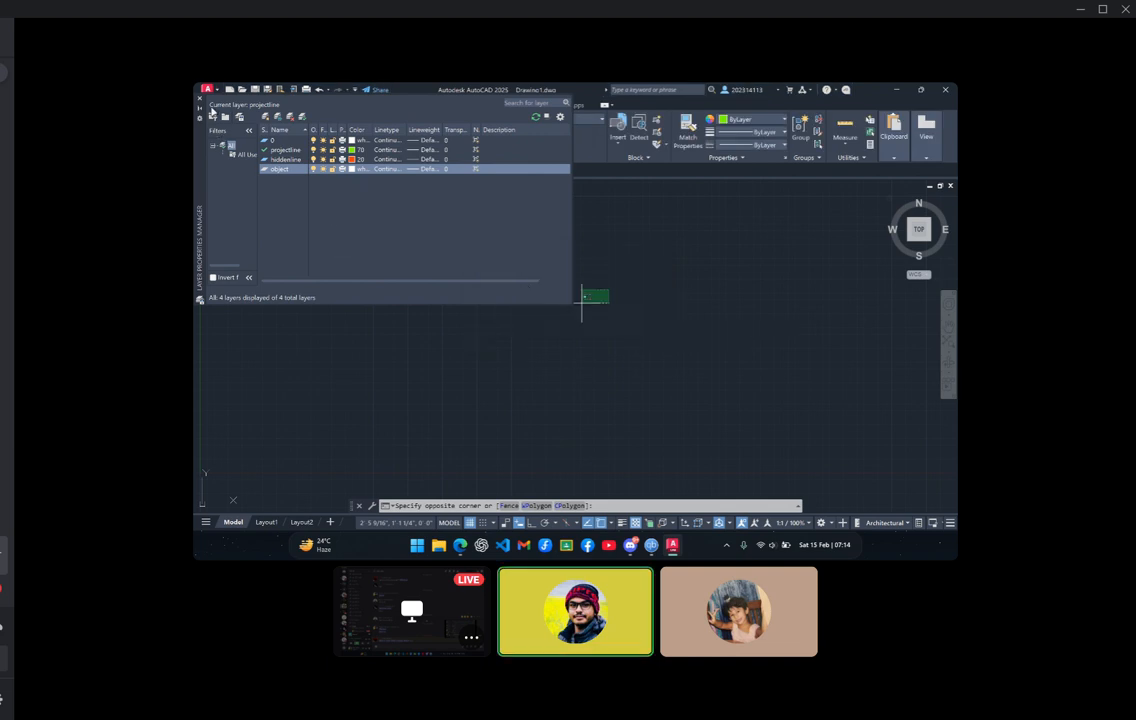
click(201, 99)
click(564, 318)
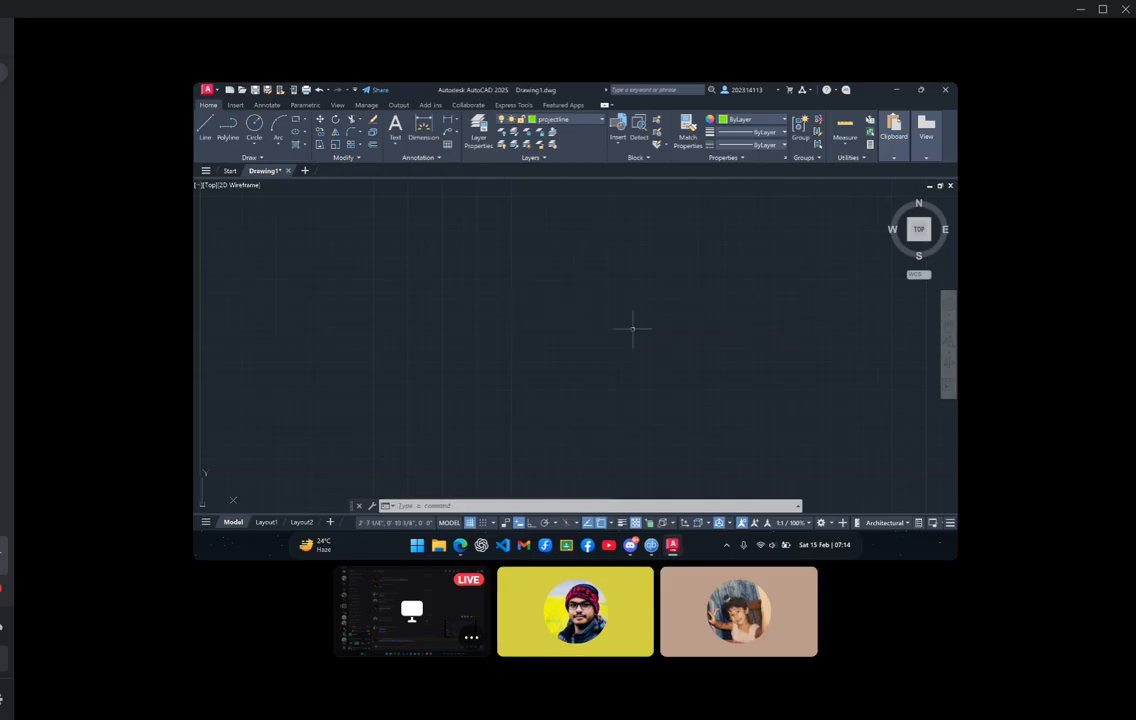
Look at the isometric reference drawing in the browser and return to the AutoCAD drawing
key(alt+Tab)
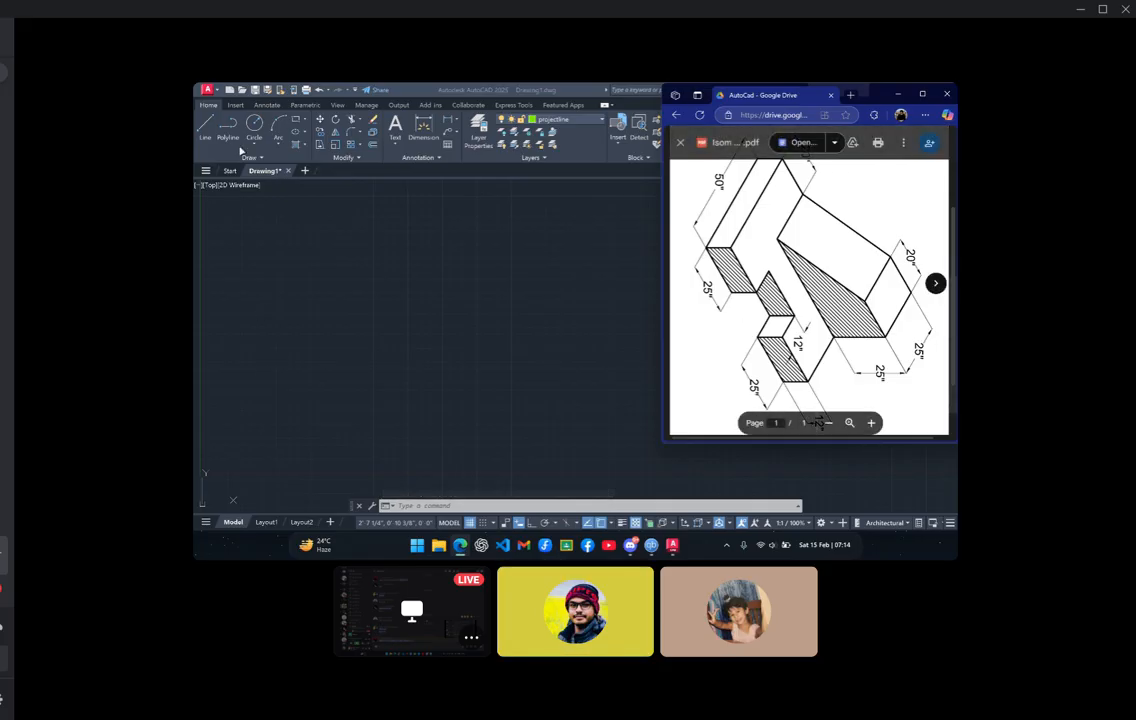
key(alt+Tab)
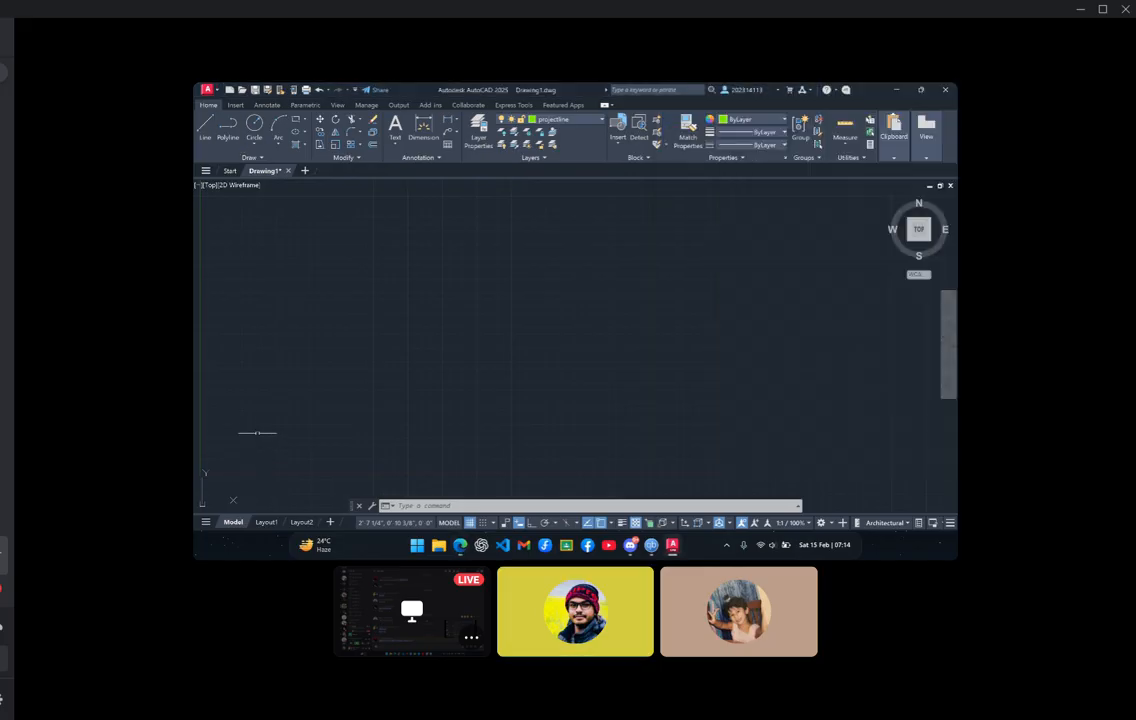
click(258, 436)
click(354, 435)
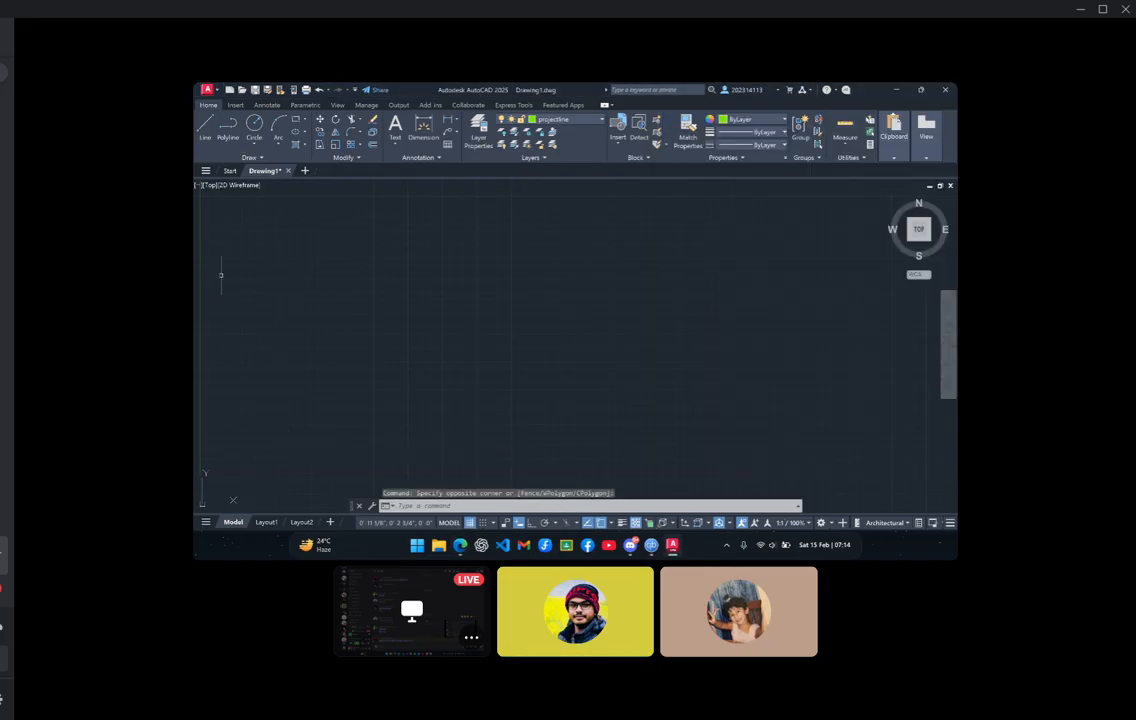
text(l)
key(Return)
click(272, 430)
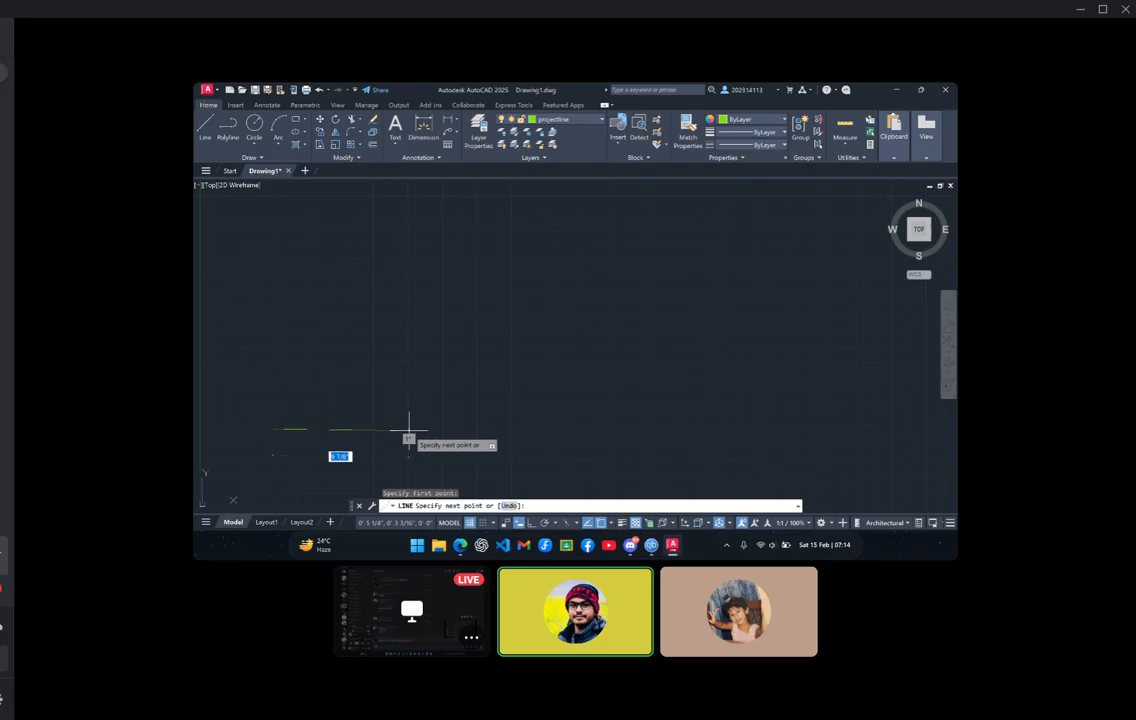
key(Escape)
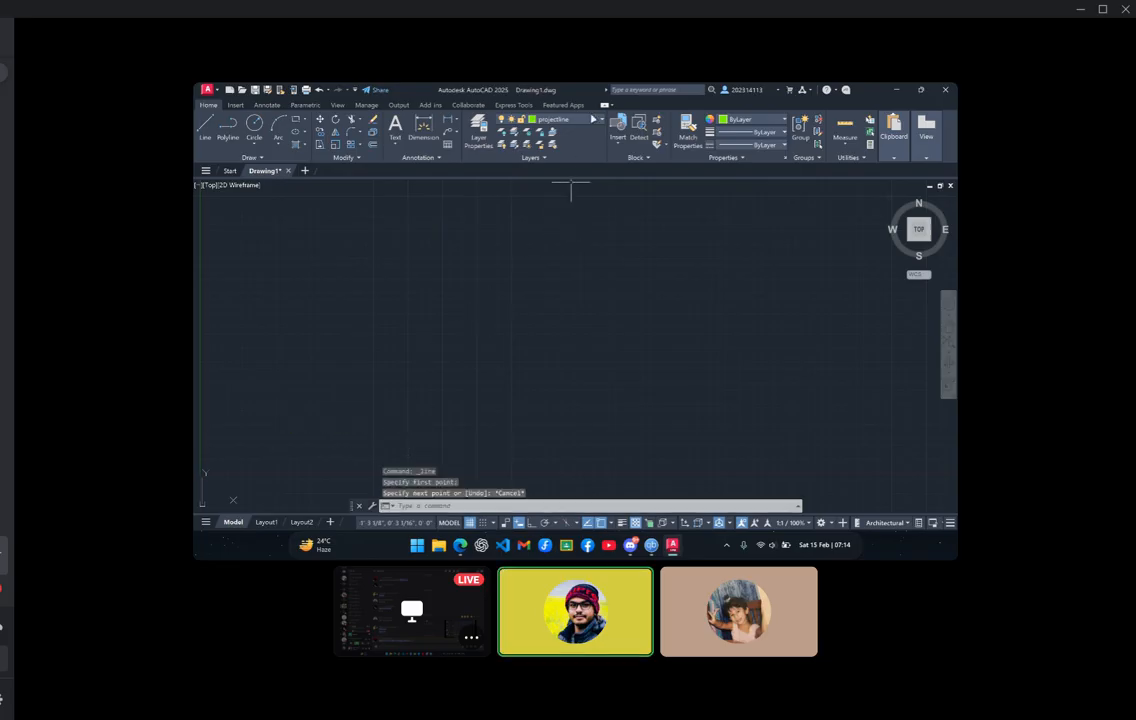
Make object the current layer
click(560, 119)
click(577, 163)
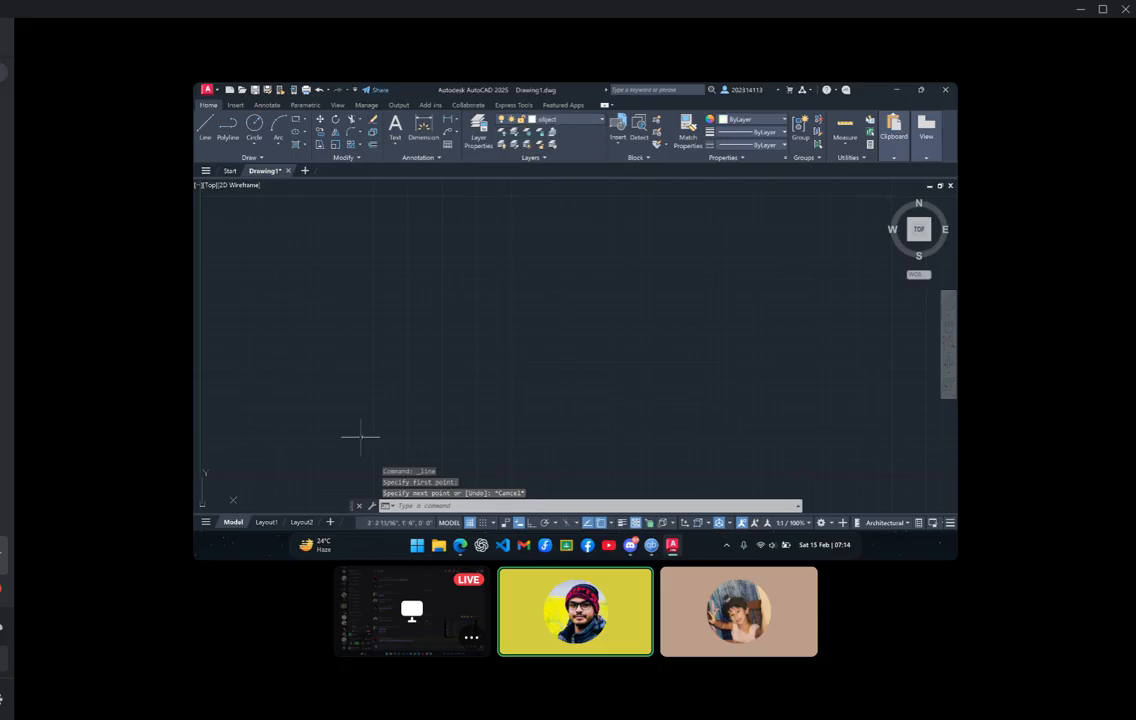
Try to draw a freely angled 25" line near the origin on the object layer
click(205, 129)
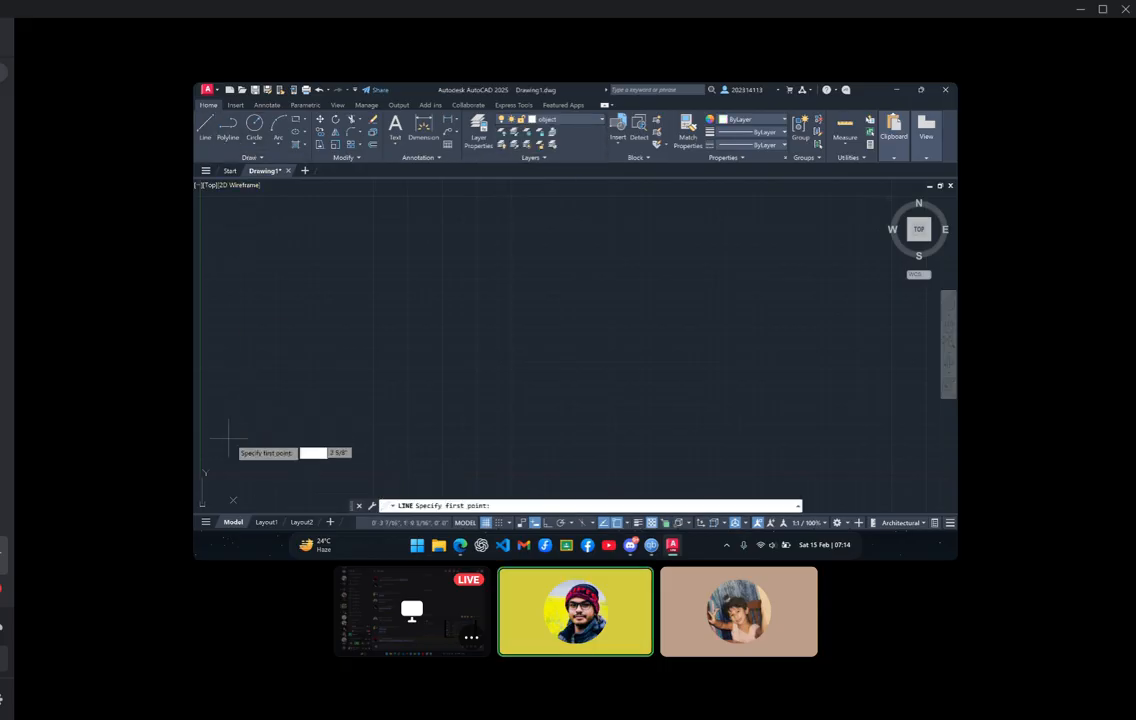
click(253, 427)
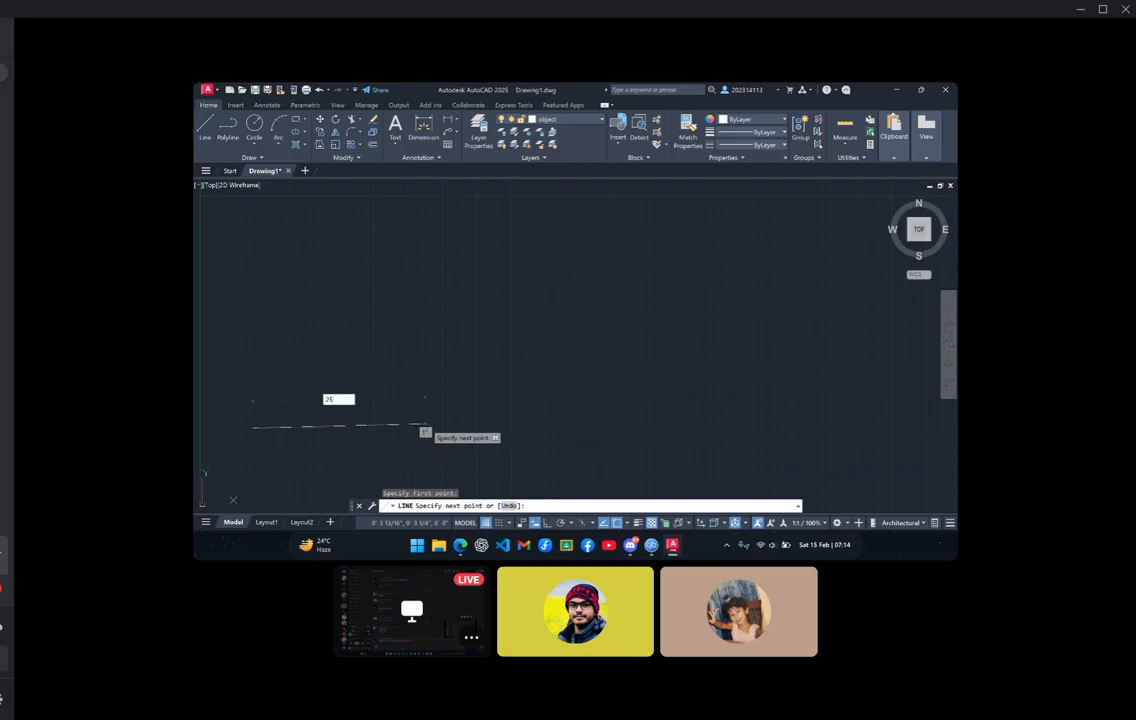
key(Return)
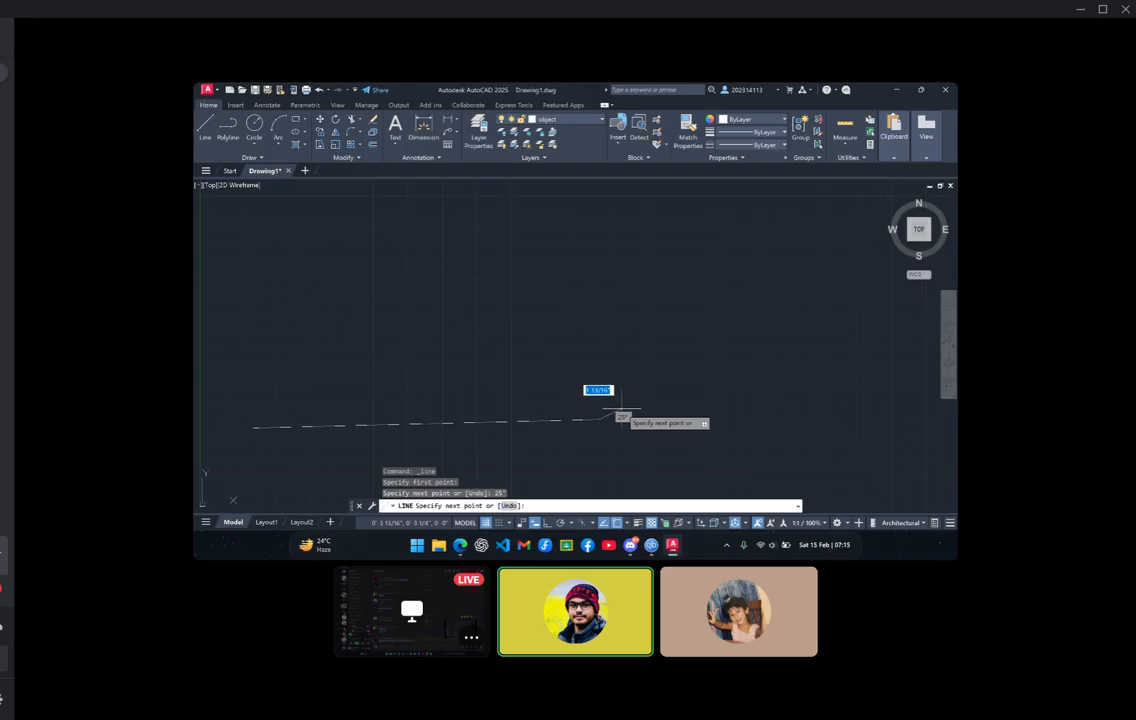
scroll(619, 412, up, 2)
scroll(619, 412, down, 3)
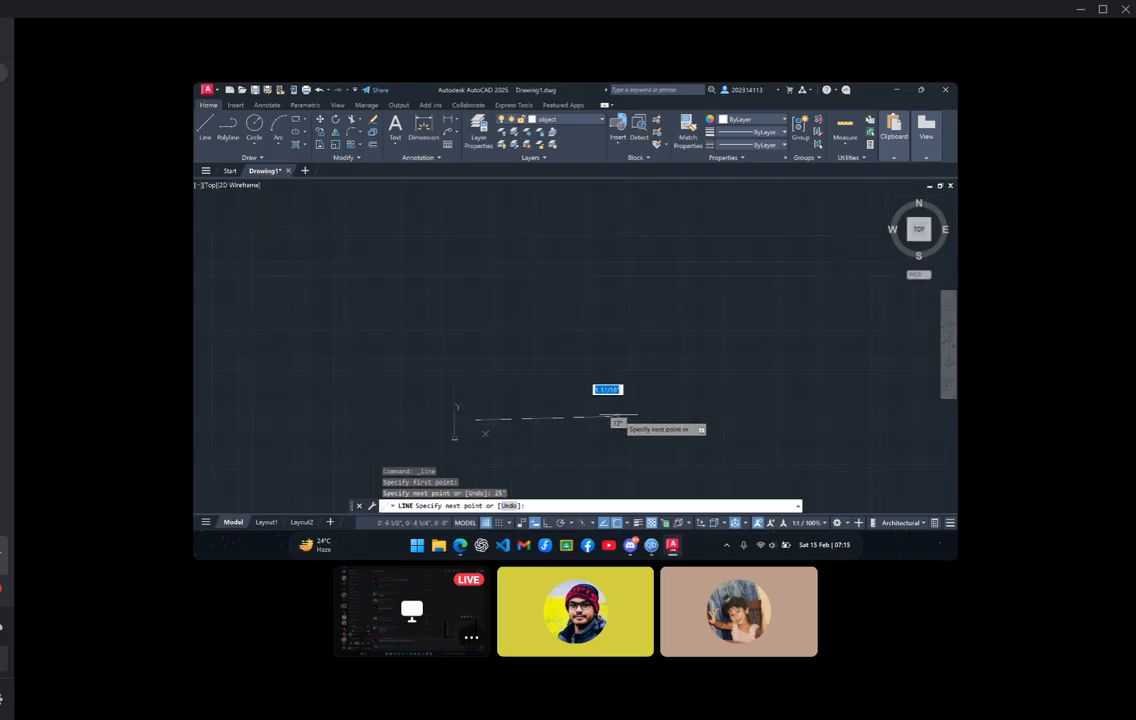
middle_drag(632, 413, 530, 412)
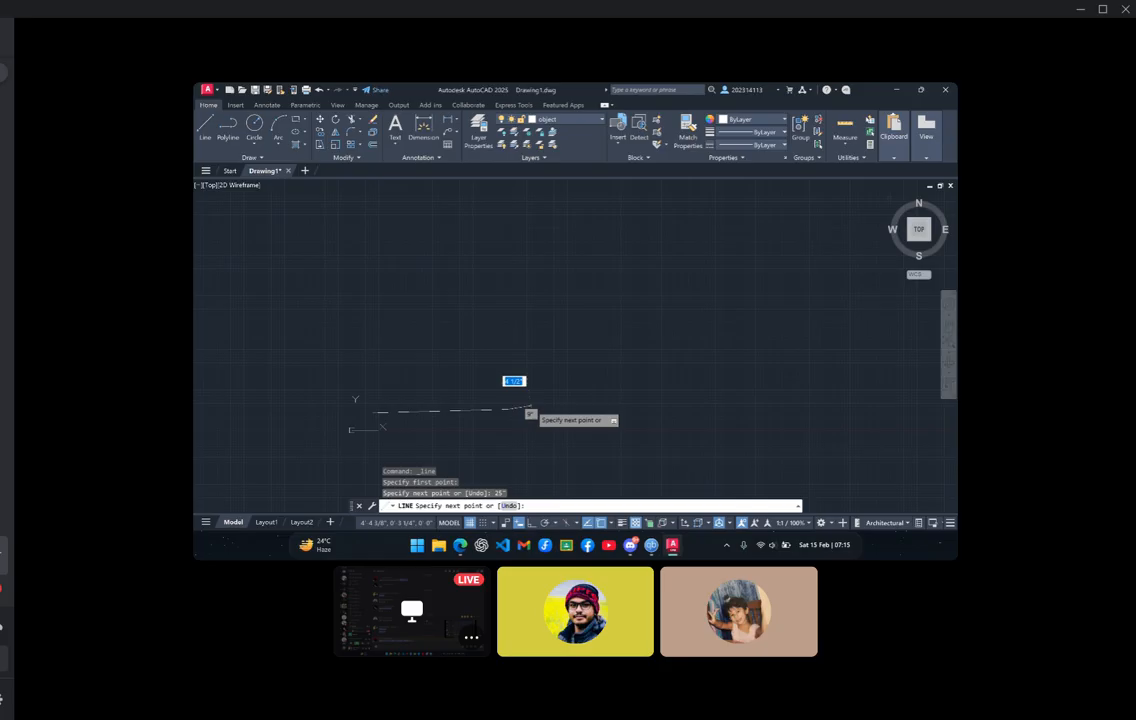
key(Escape)
key(Escape)
key(Escape)
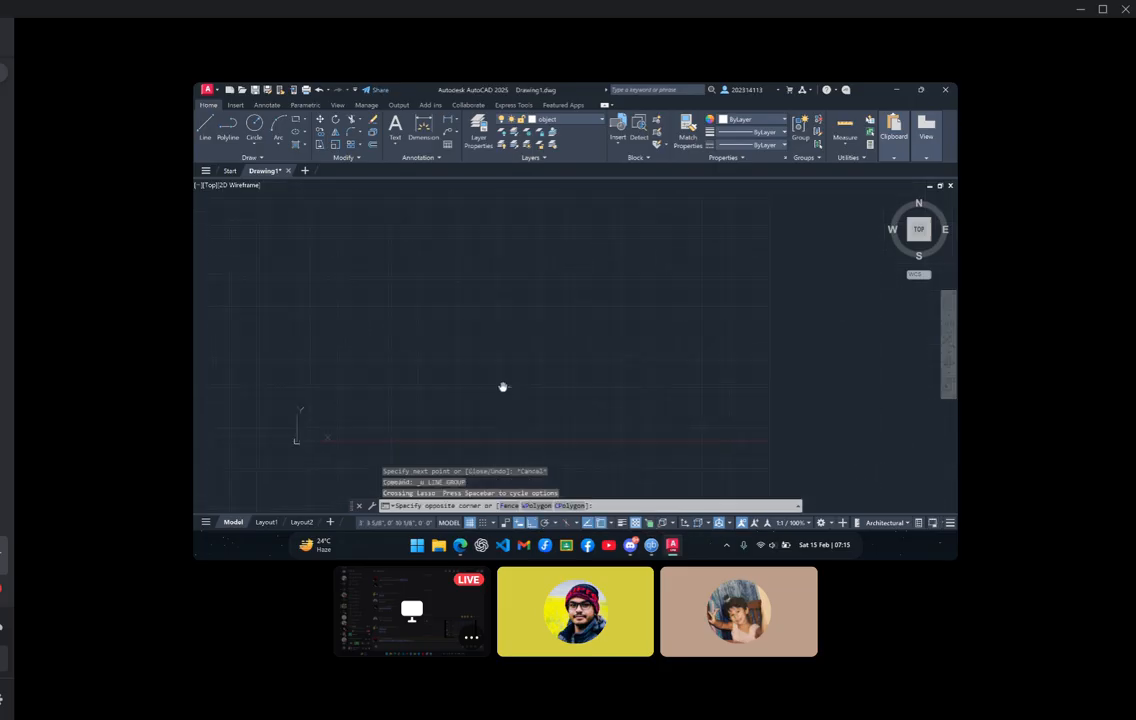
Draw a horizontal 25" line near the origin with a short segment continuing from its right end
click(205, 129)
click(380, 394)
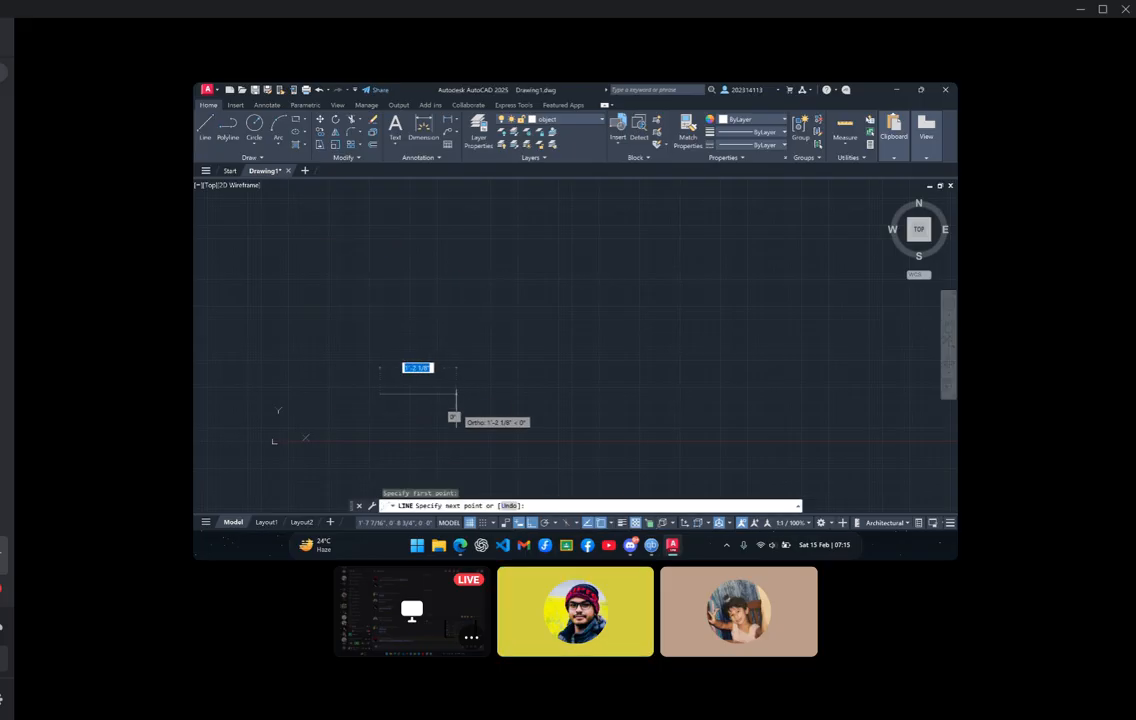
key(BackSpace)
key(Return)
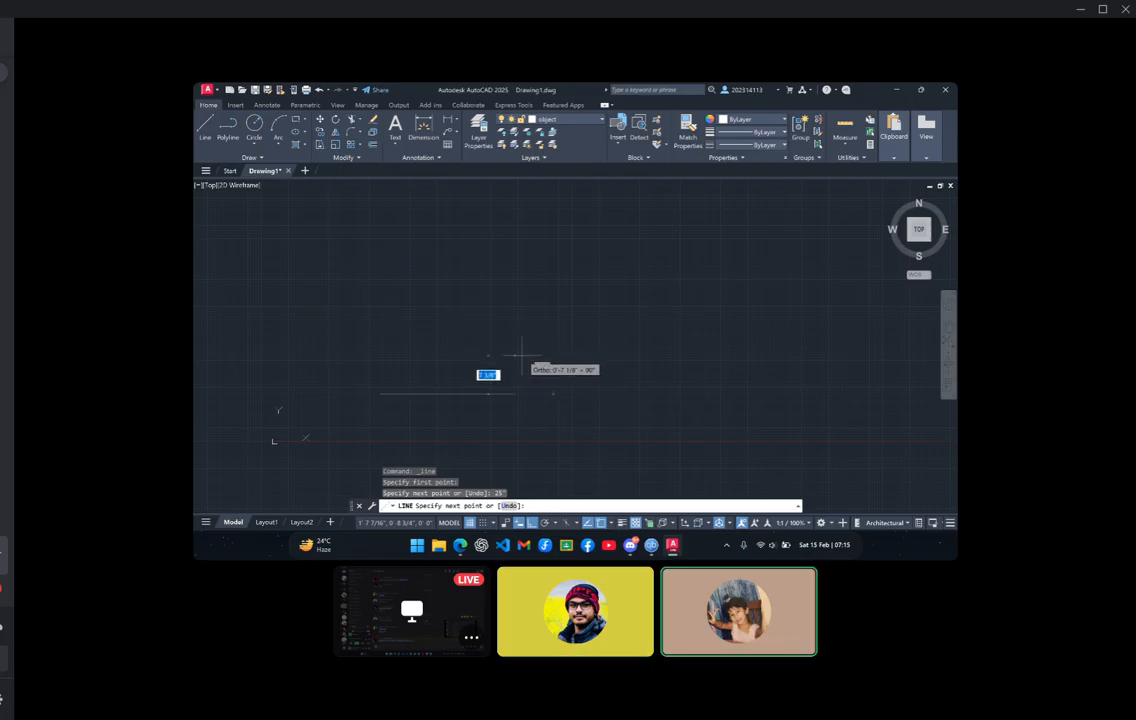
key(BackSpace)
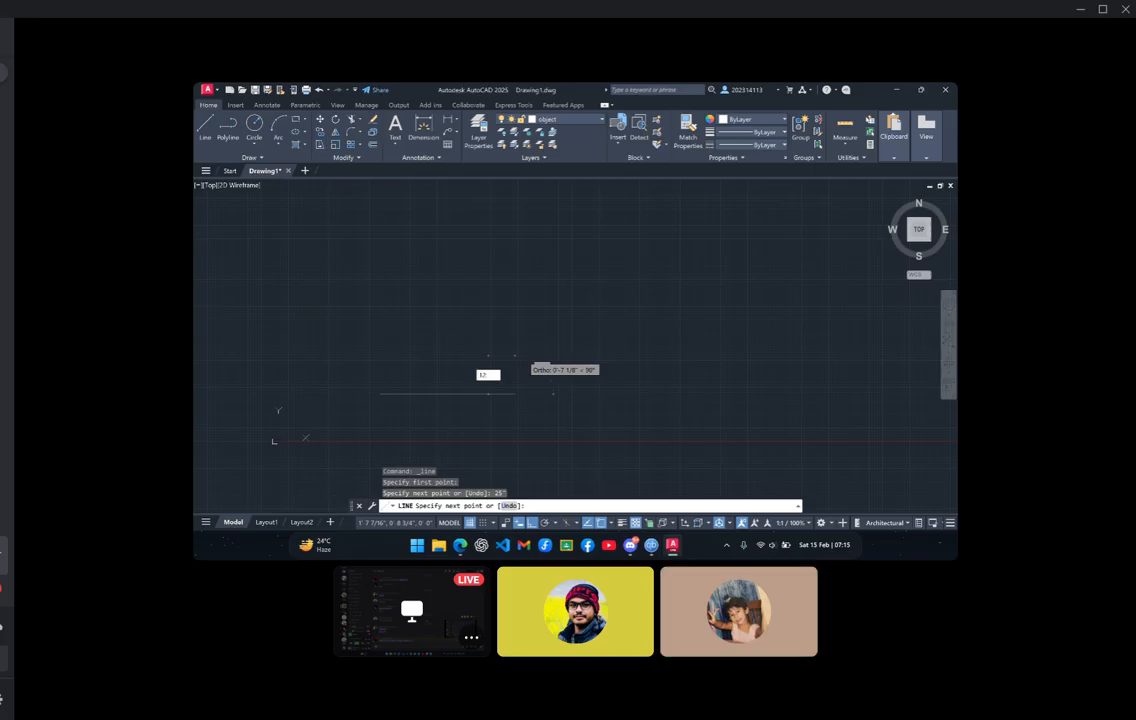
text(12")
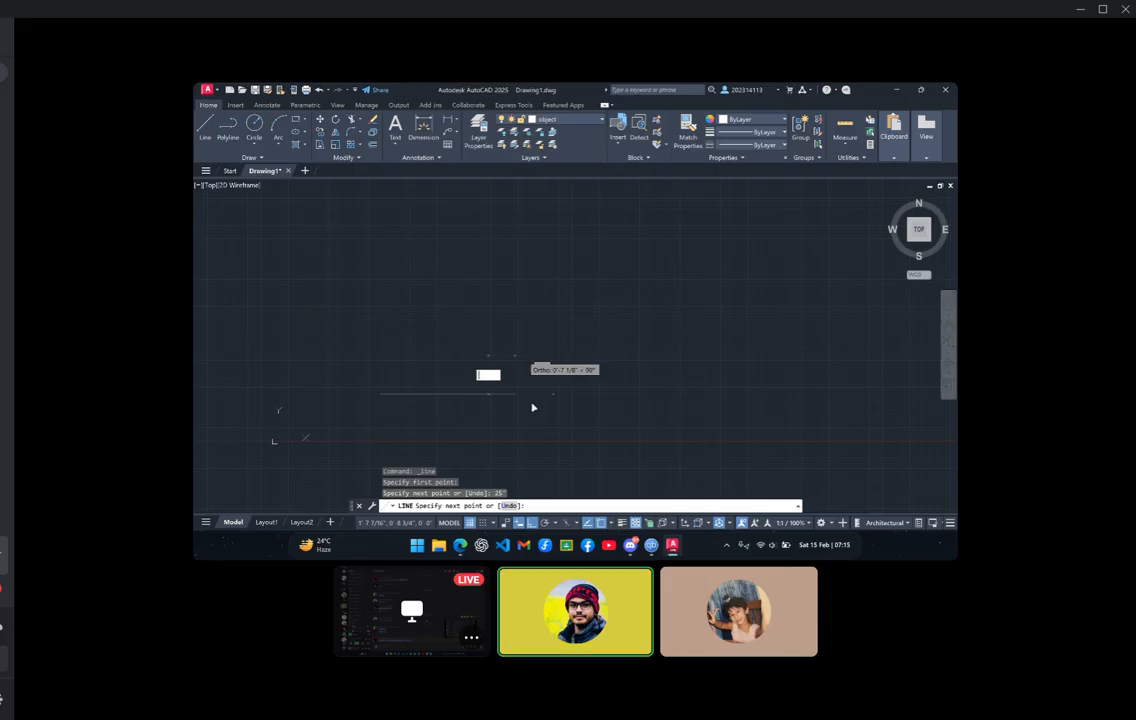
click(540, 392)
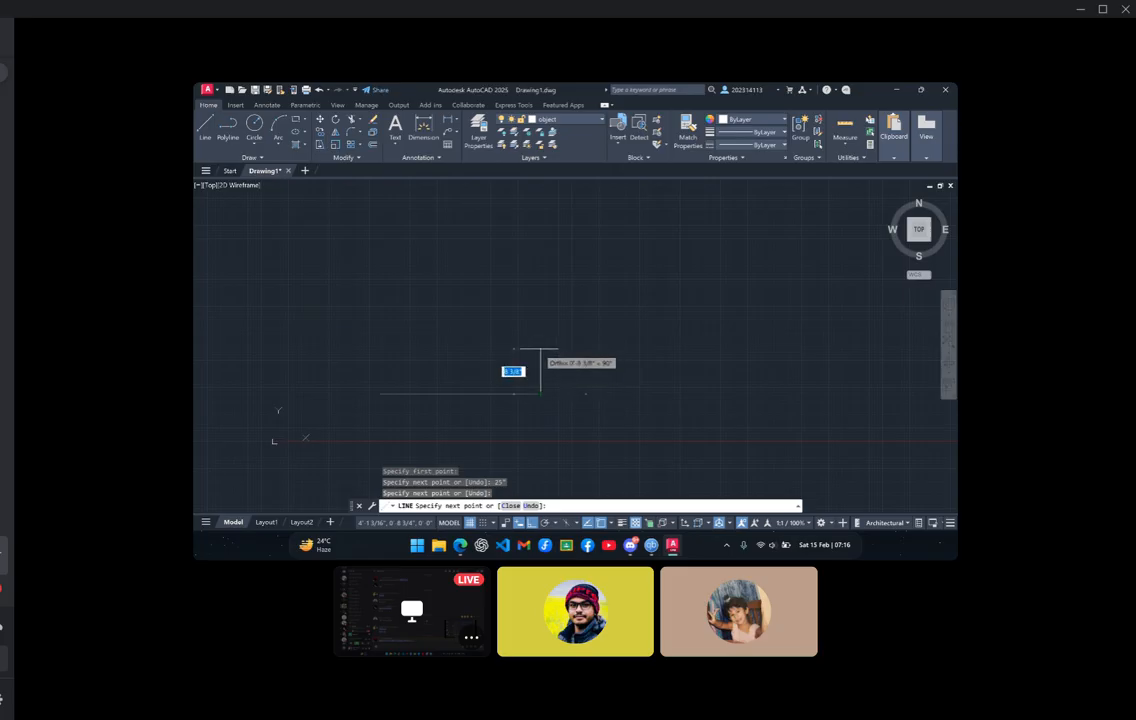
key(Escape)
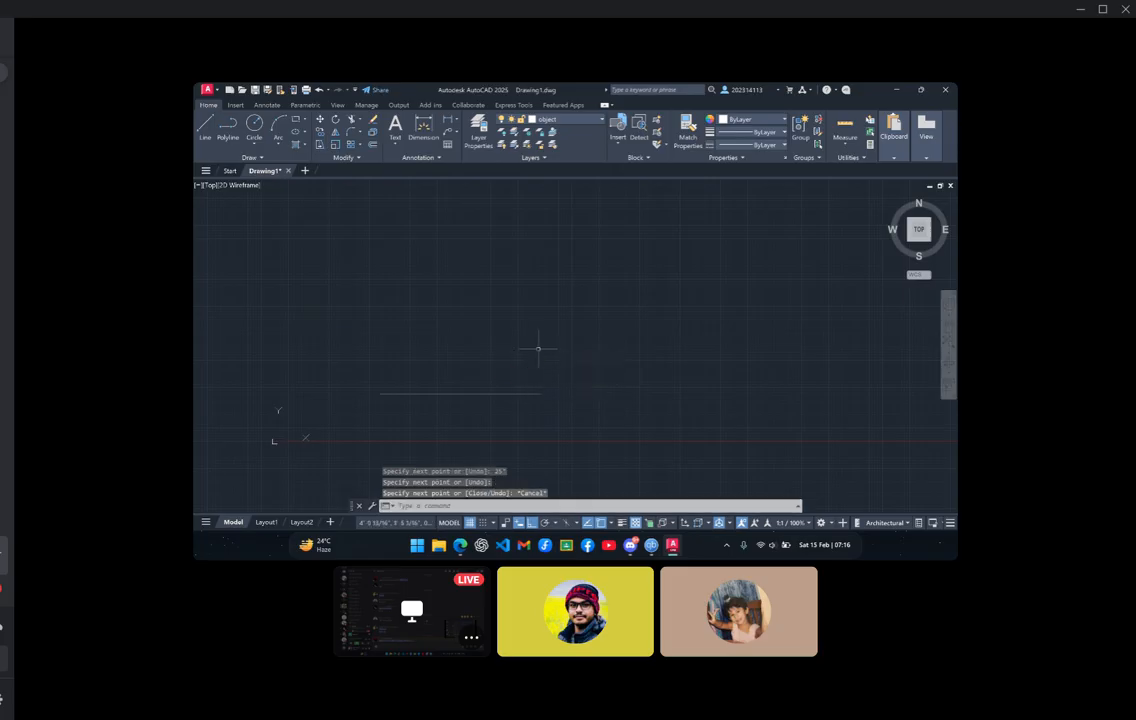
Erase the horizontal 25" line and the short segment attached to its right end
click(440, 393)
click(440, 393)
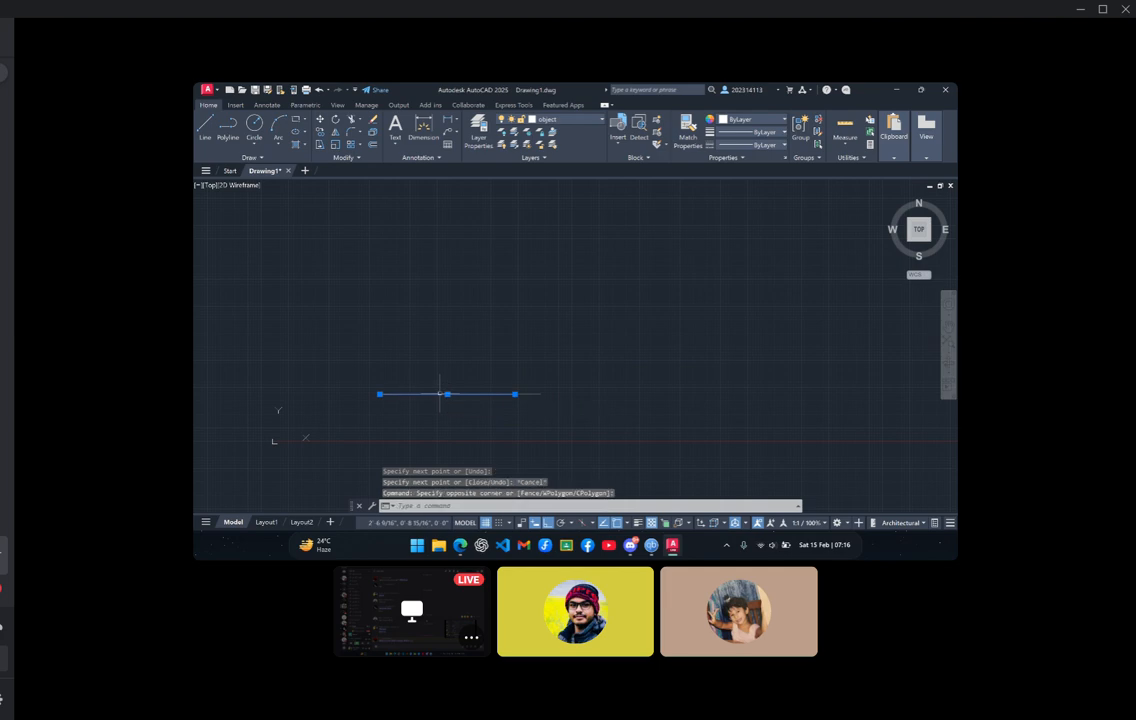
key(Delete)
click(527, 394)
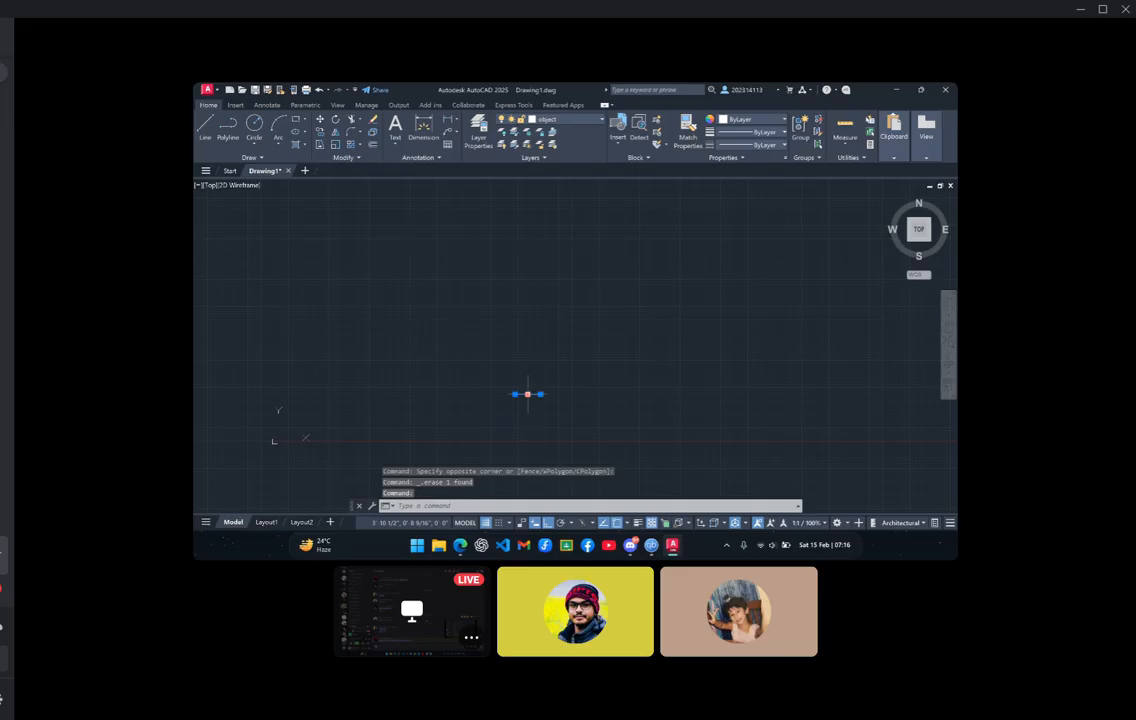
key(Delete)
Consult the isometric reference and draw a closed 75" by 12" rectangle from lines above and right of the origin
click(481, 545)
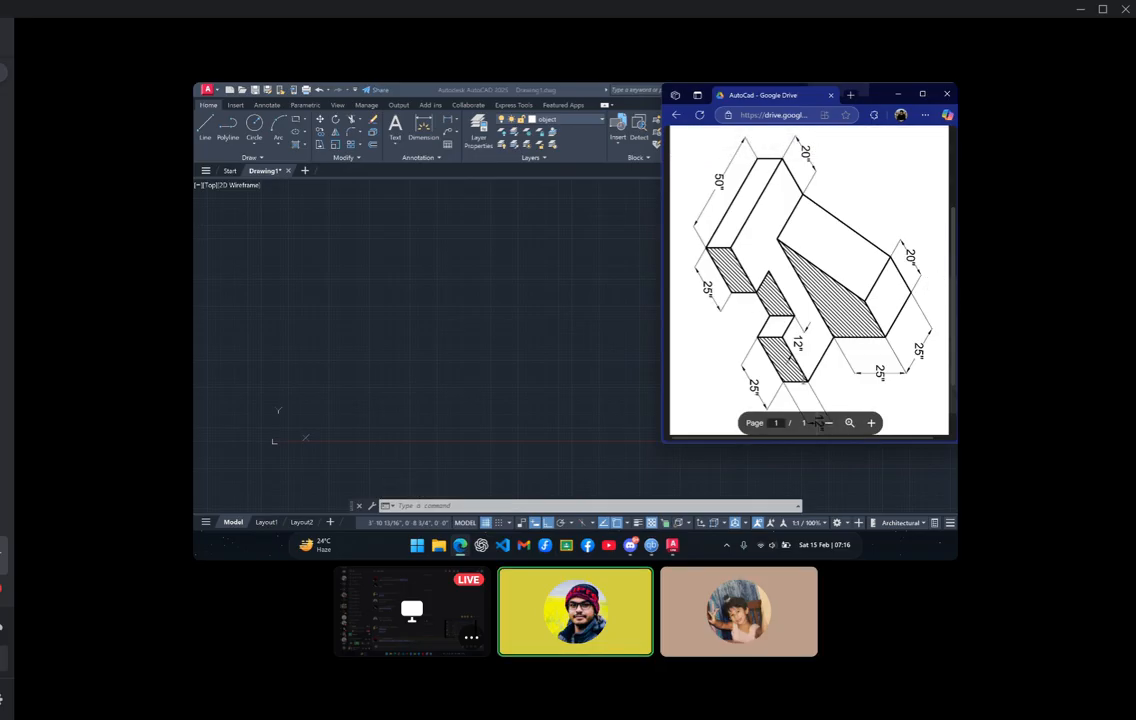
click(898, 94)
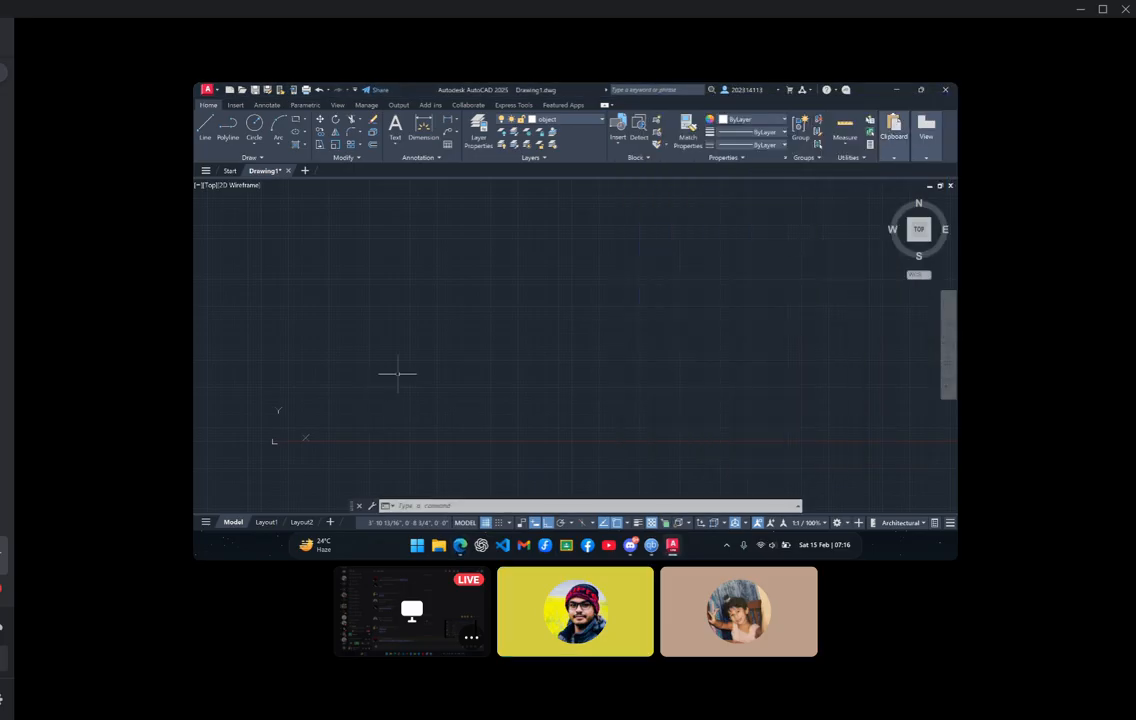
click(205, 130)
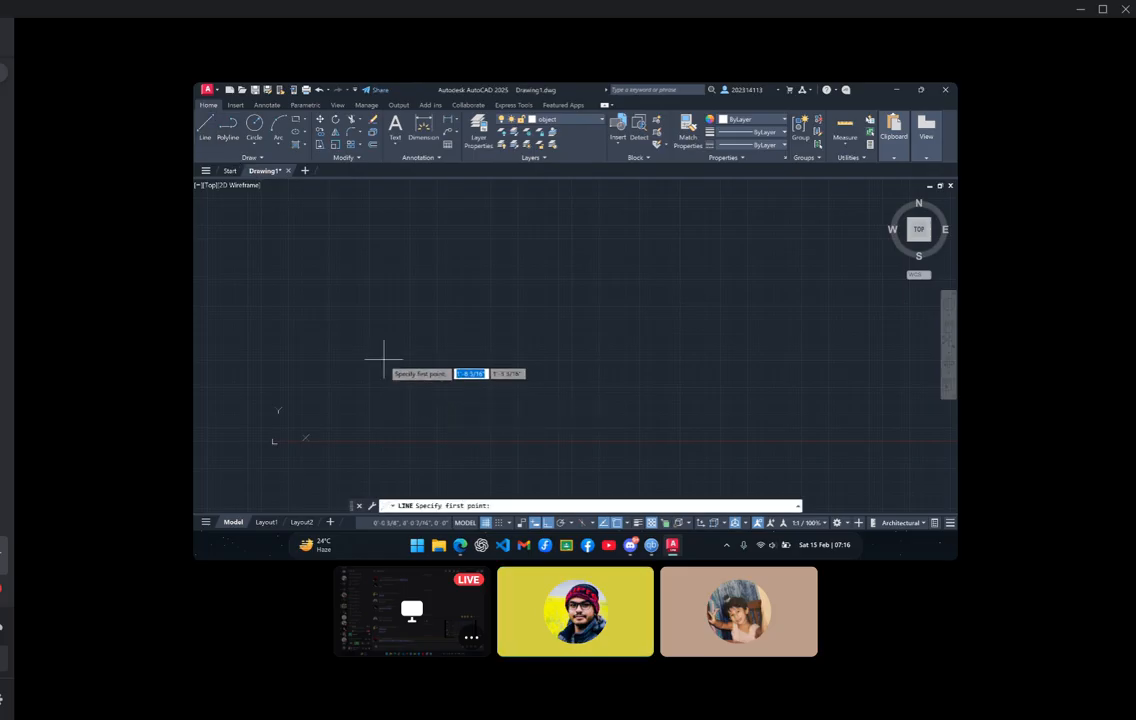
click(383, 358)
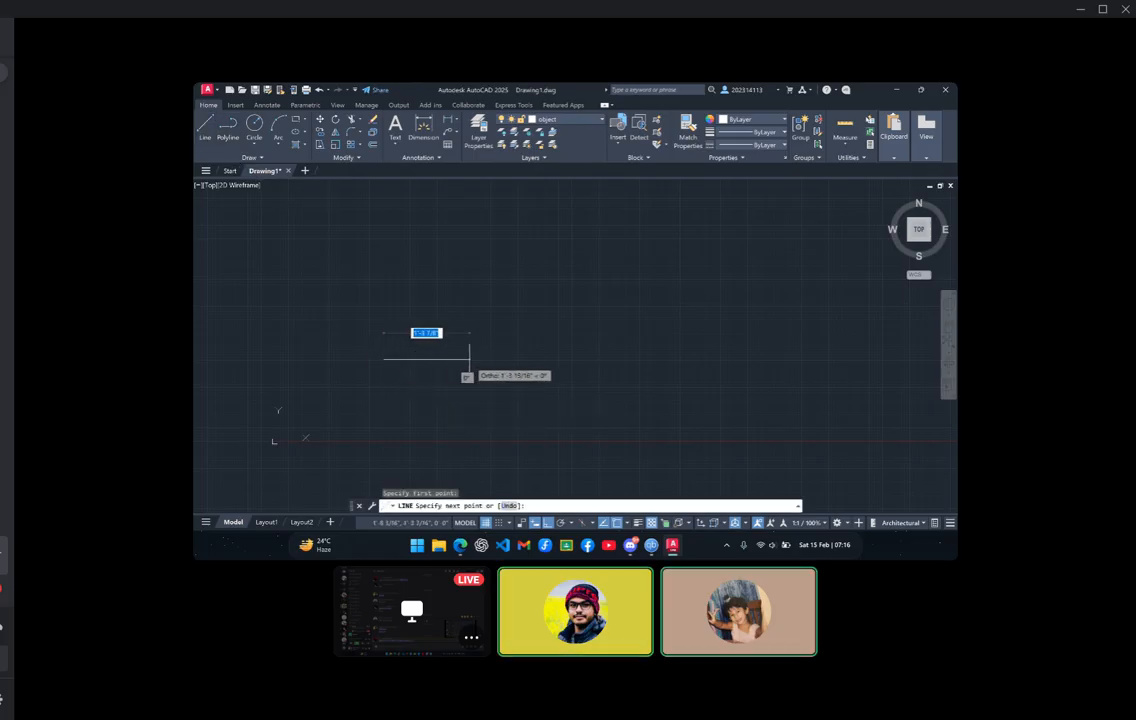
text(75)
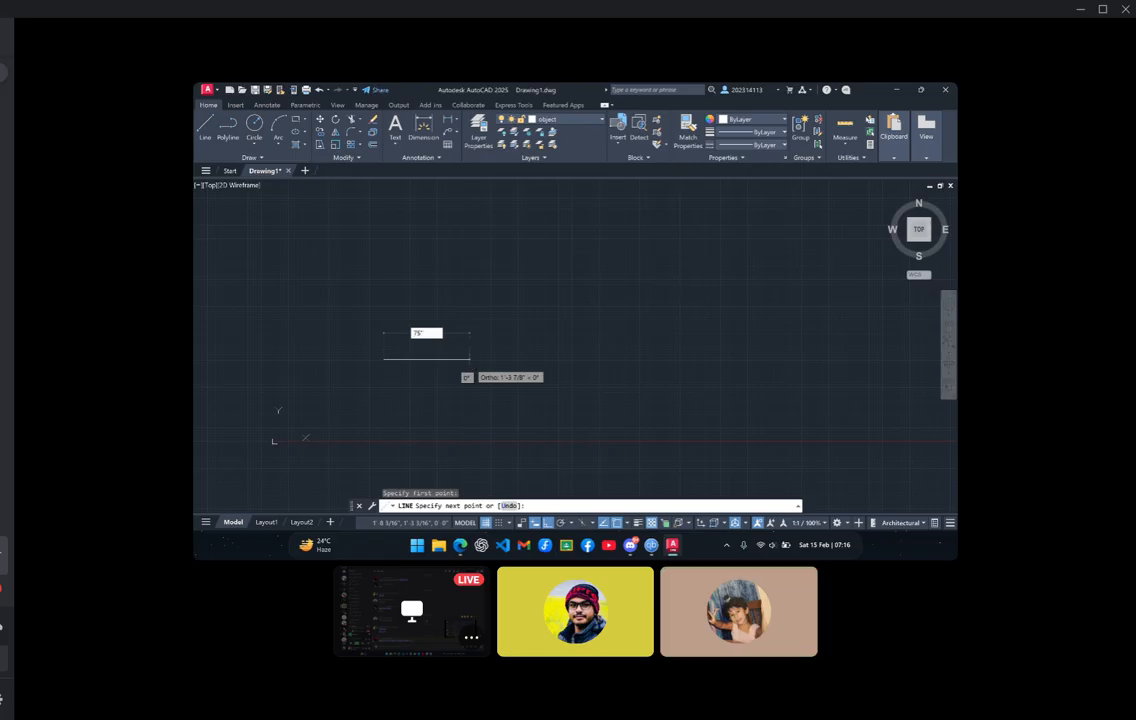
key(Return)
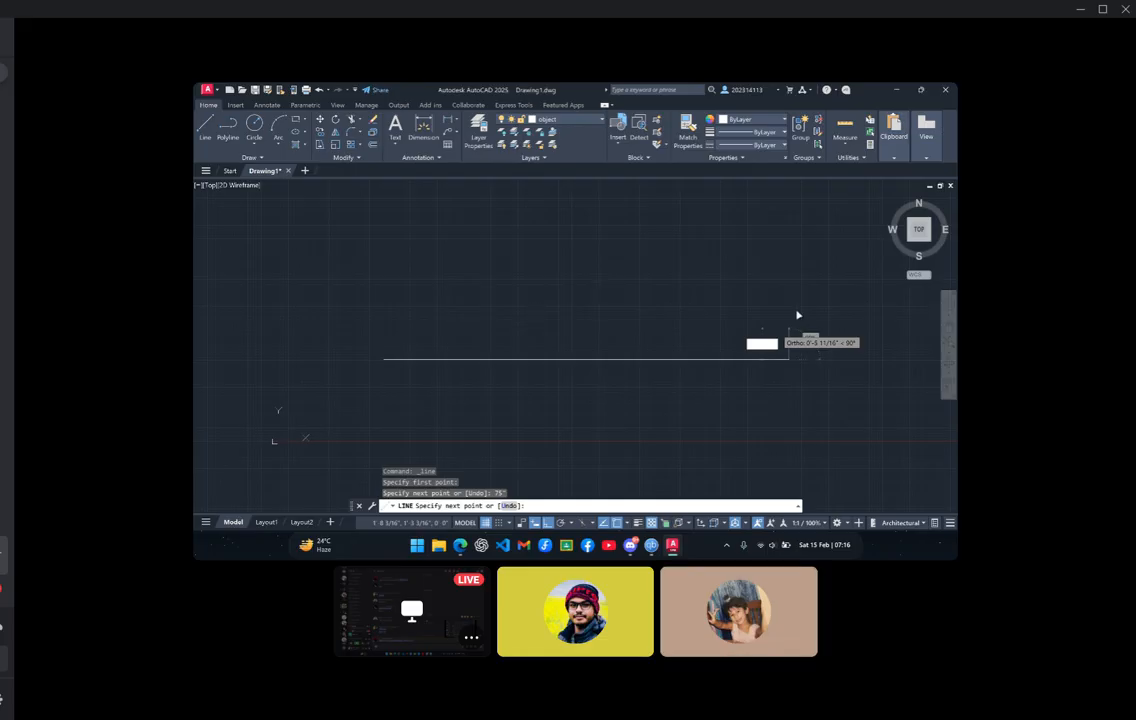
text(2)
key(Return)
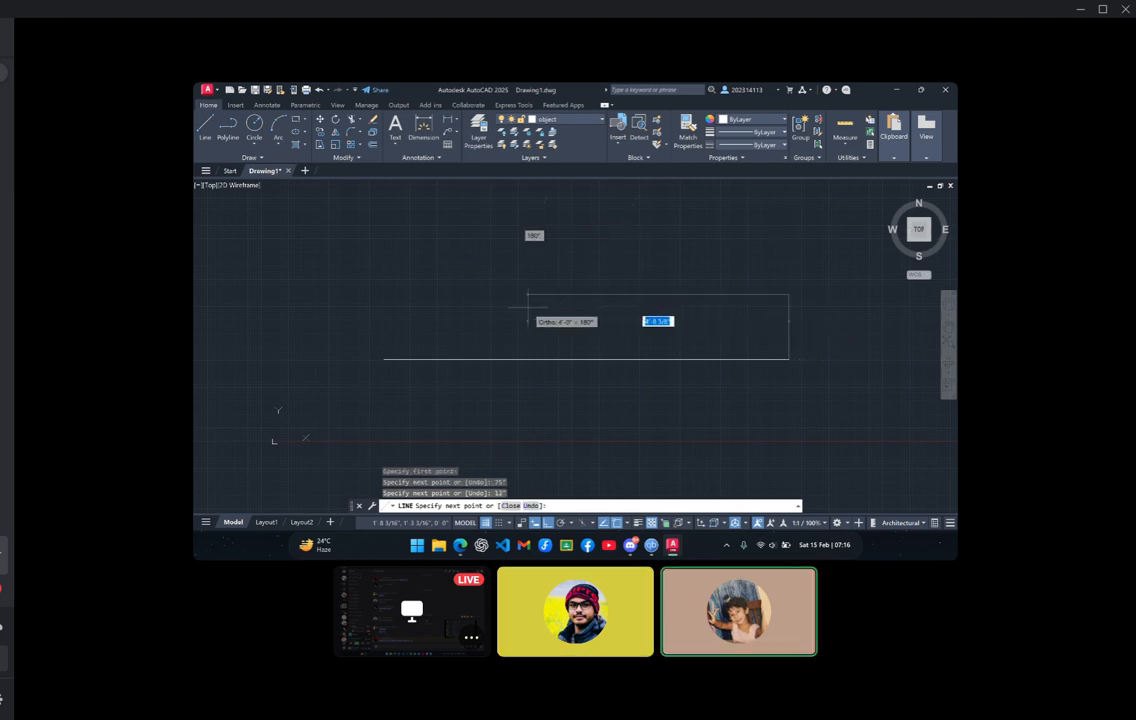
key(BackSpace)
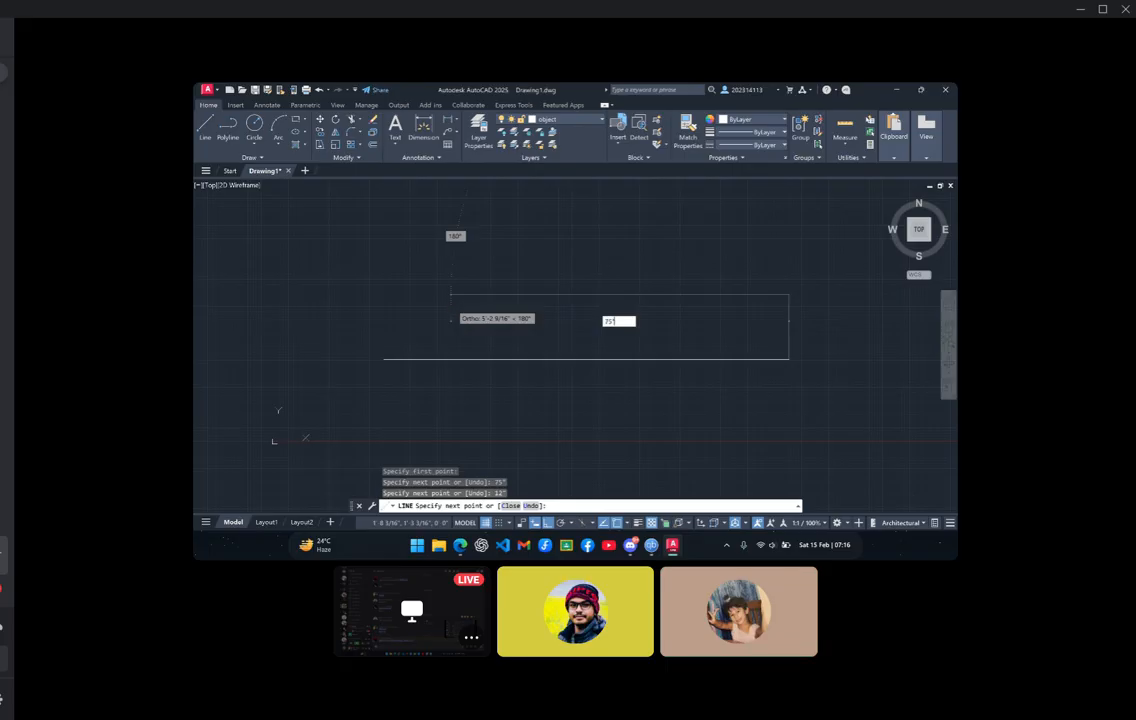
key(Return)
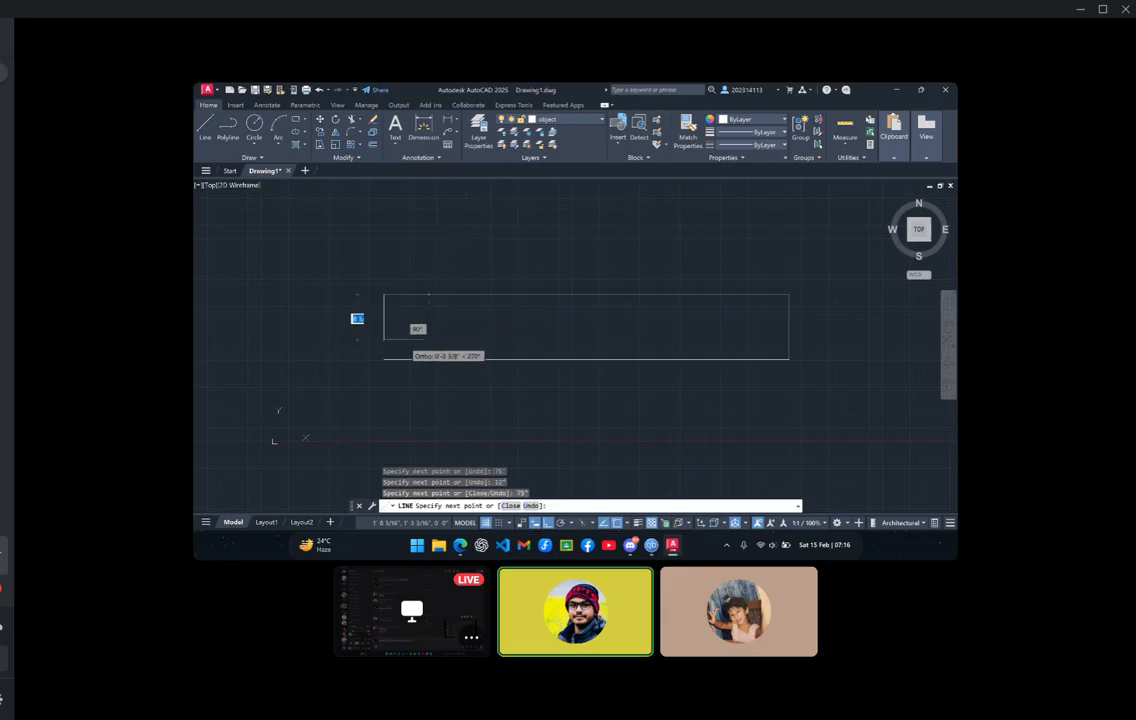
click(384, 358)
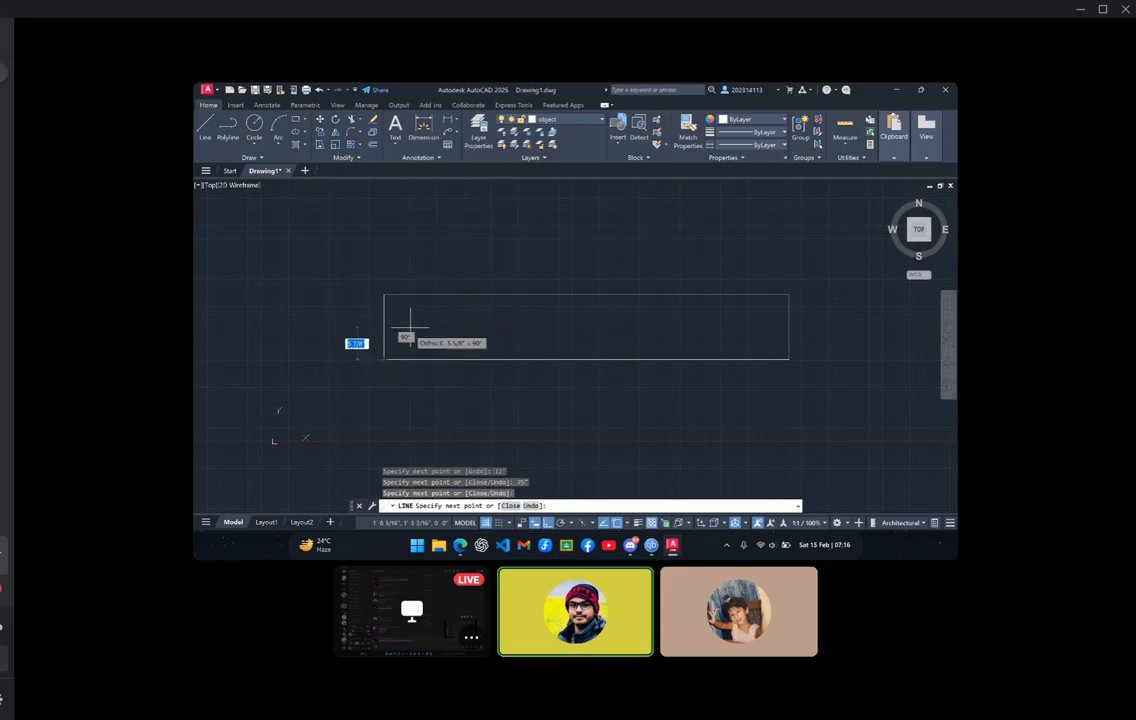
key(Escape)
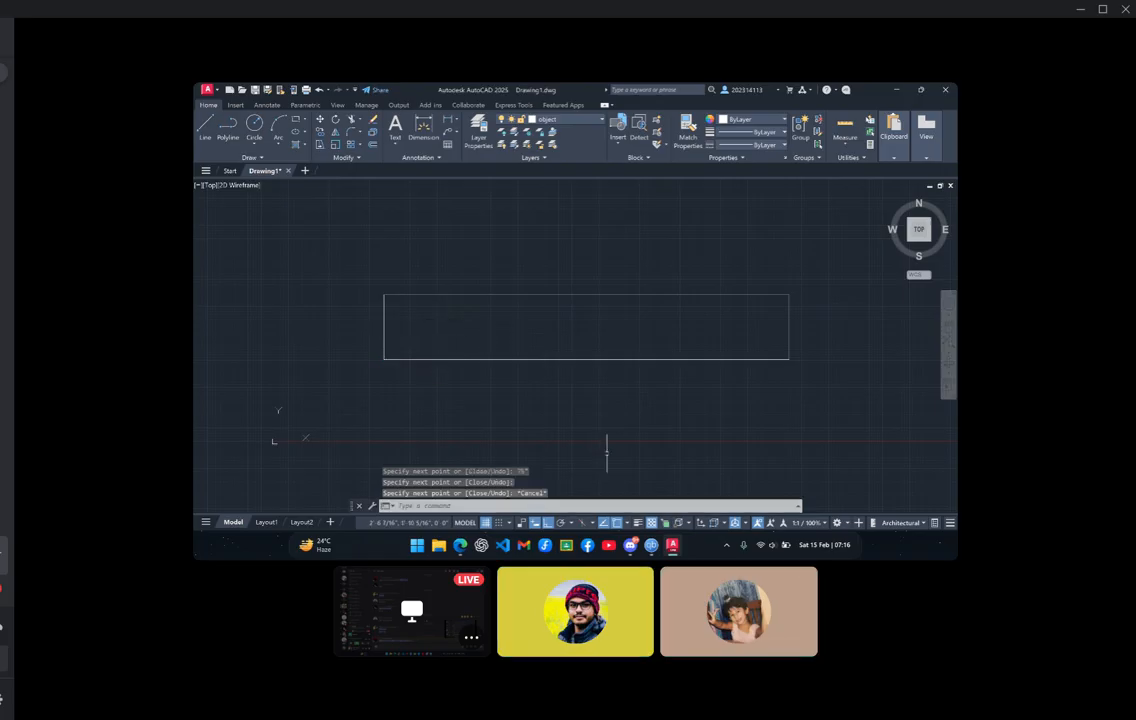
Bring up the isometric reference PDF in the browser and examine the dimensions of the block
click(460, 547)
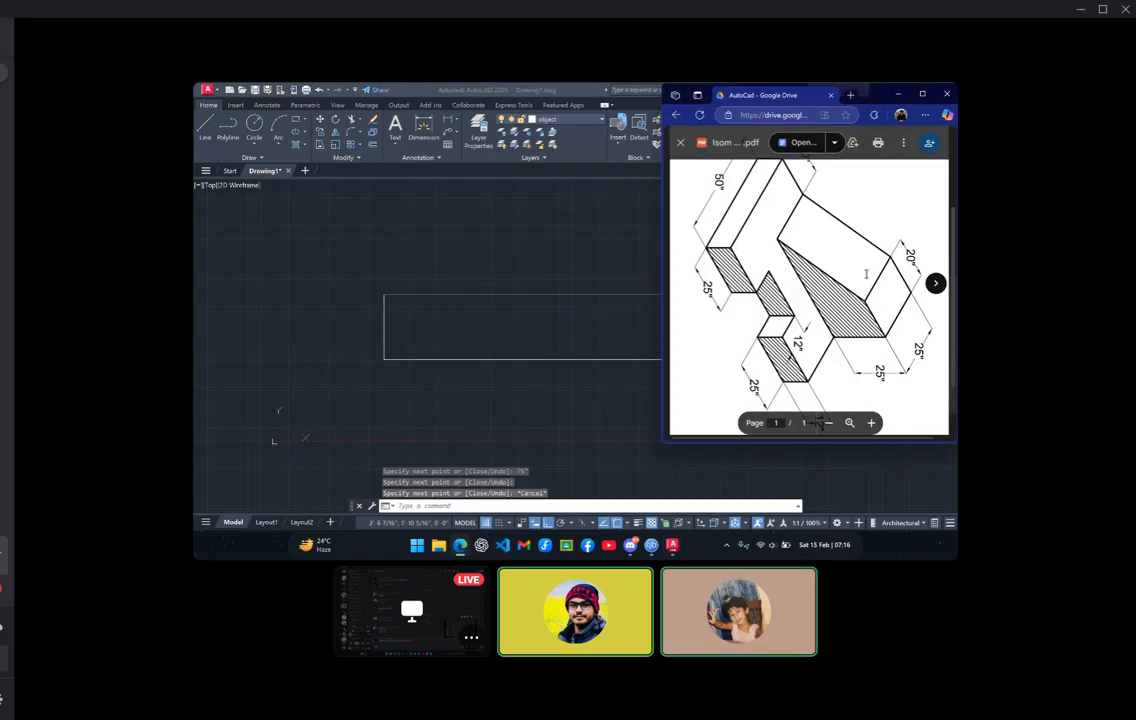
scroll(869, 300, down, 2)
scroll(868, 300, up, 3)
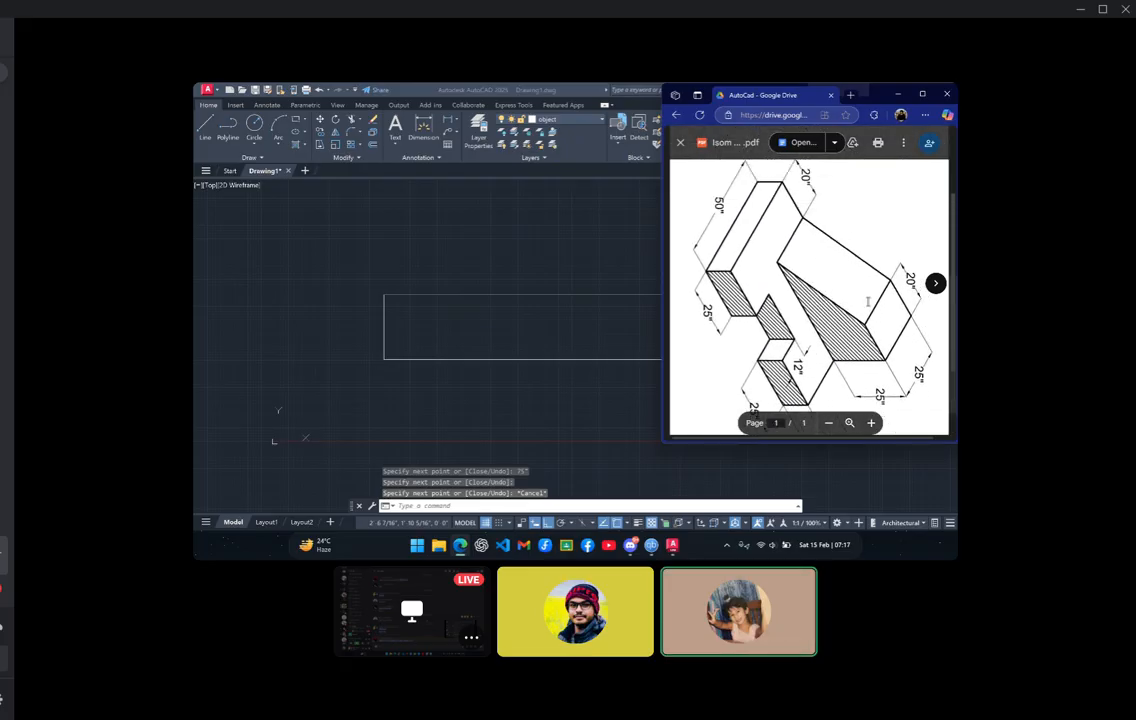
scroll(868, 300, down, 2)
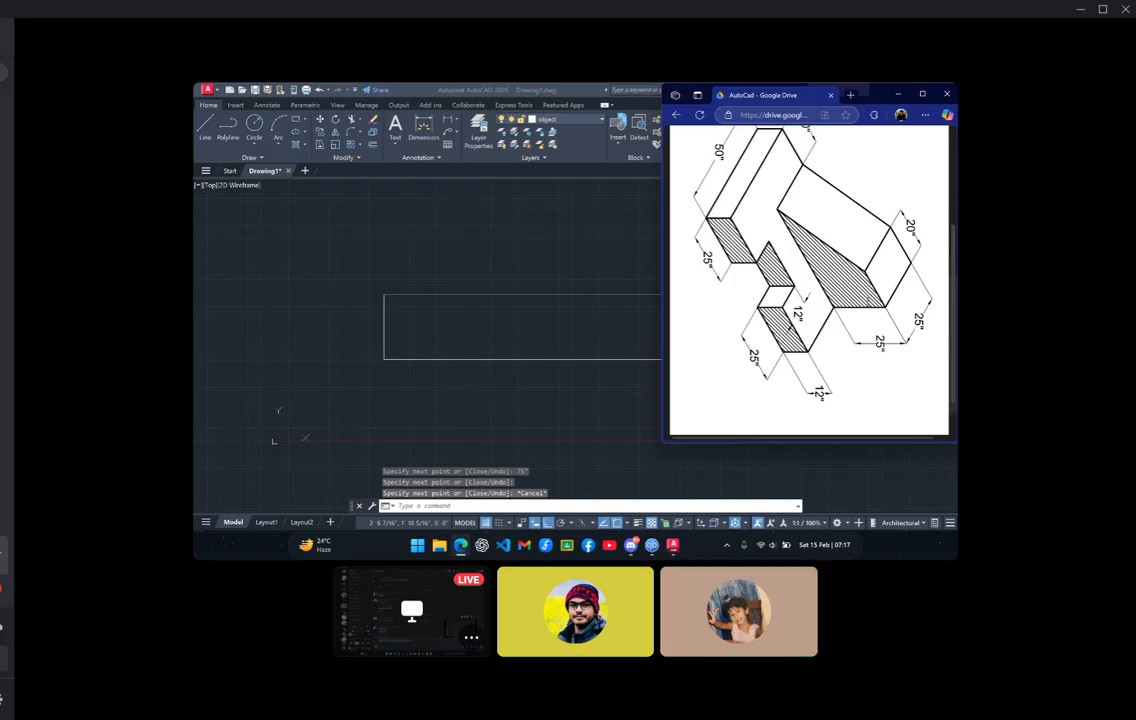
scroll(788, 307, down, 1)
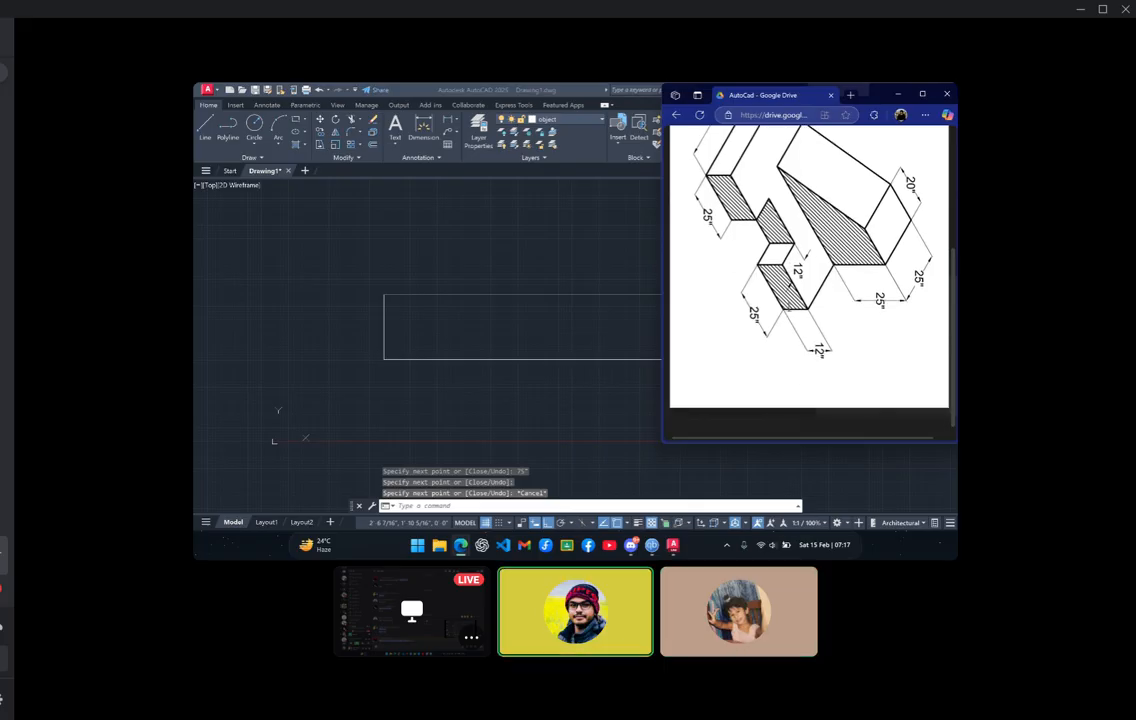
Consult the block's dimensions in the PDF and draw a 25" line along the rectangle's bottom edge from its lower-left corner
scroll(788, 307, up, 3)
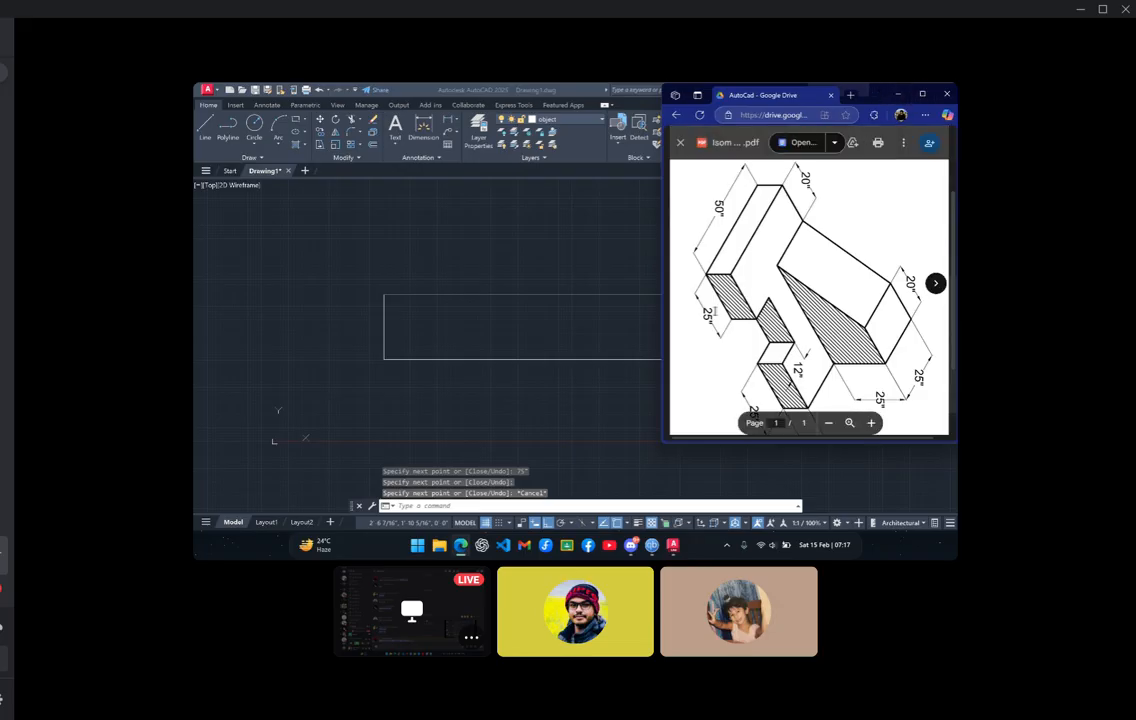
click(481, 396)
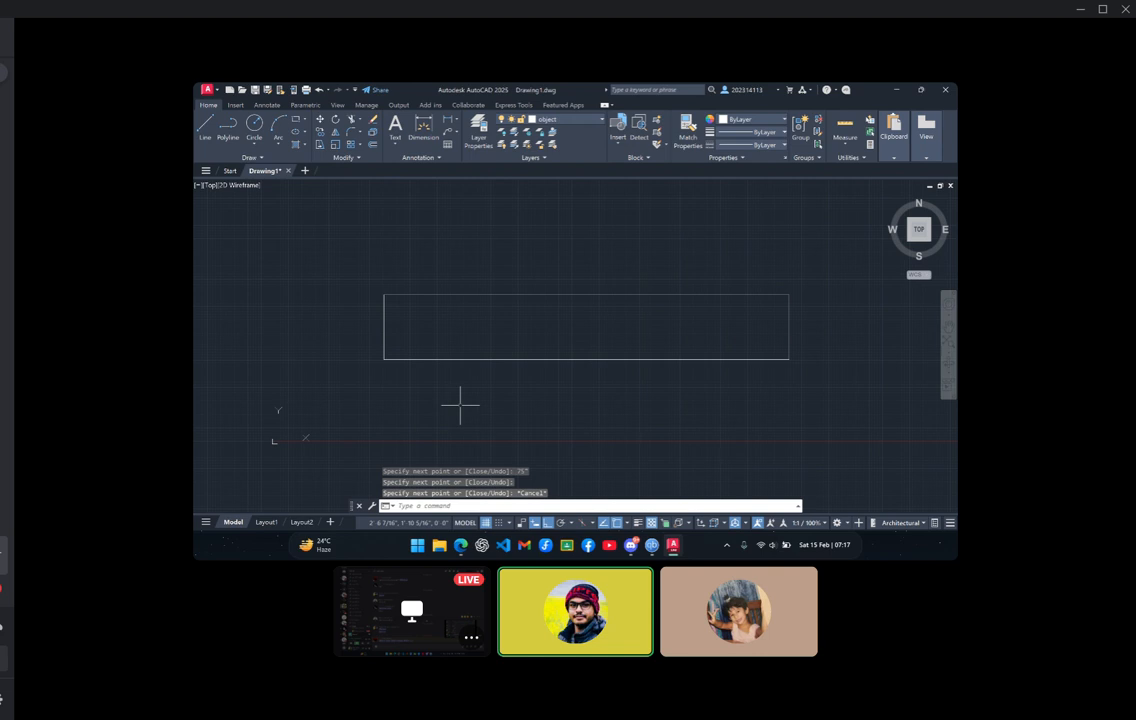
scroll(606, 390, down, 3)
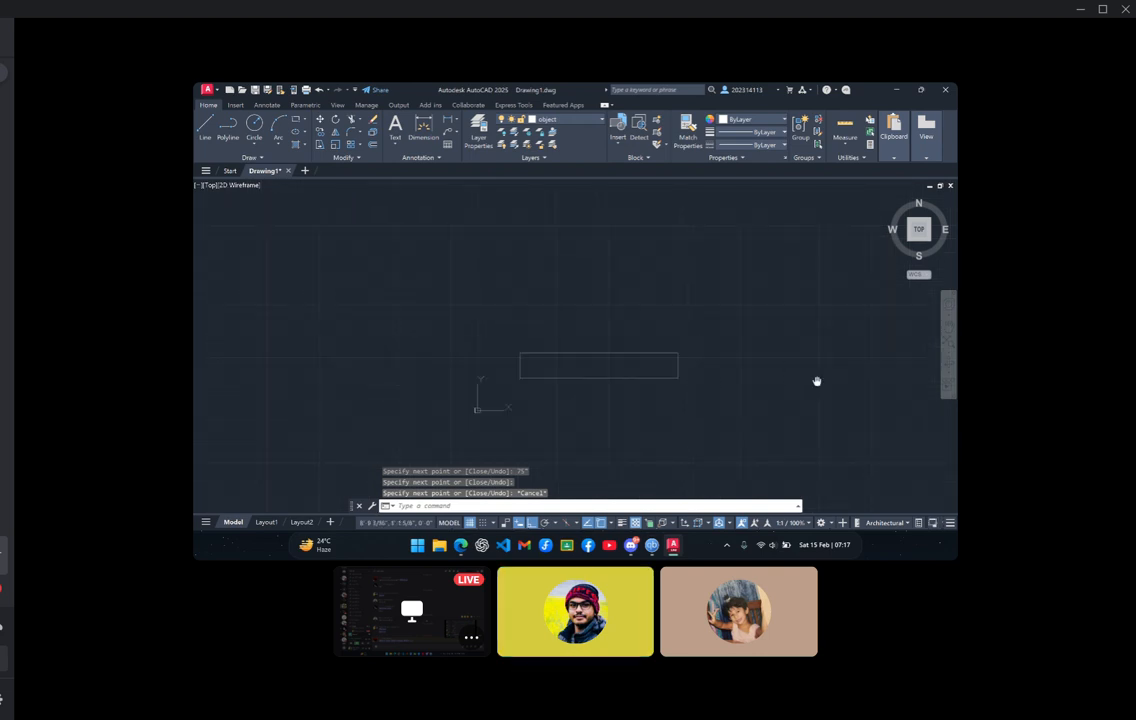
middle_drag(817, 381, 606, 431)
scroll(612, 422, up, 2)
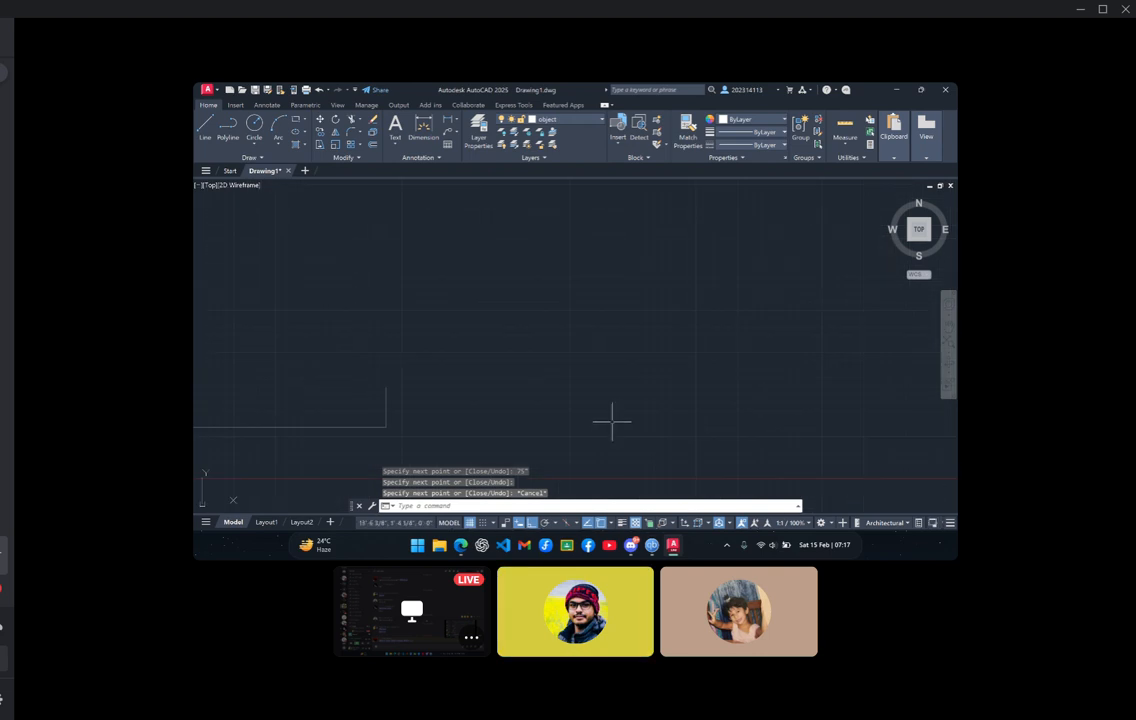
middle_drag(546, 410, 685, 363)
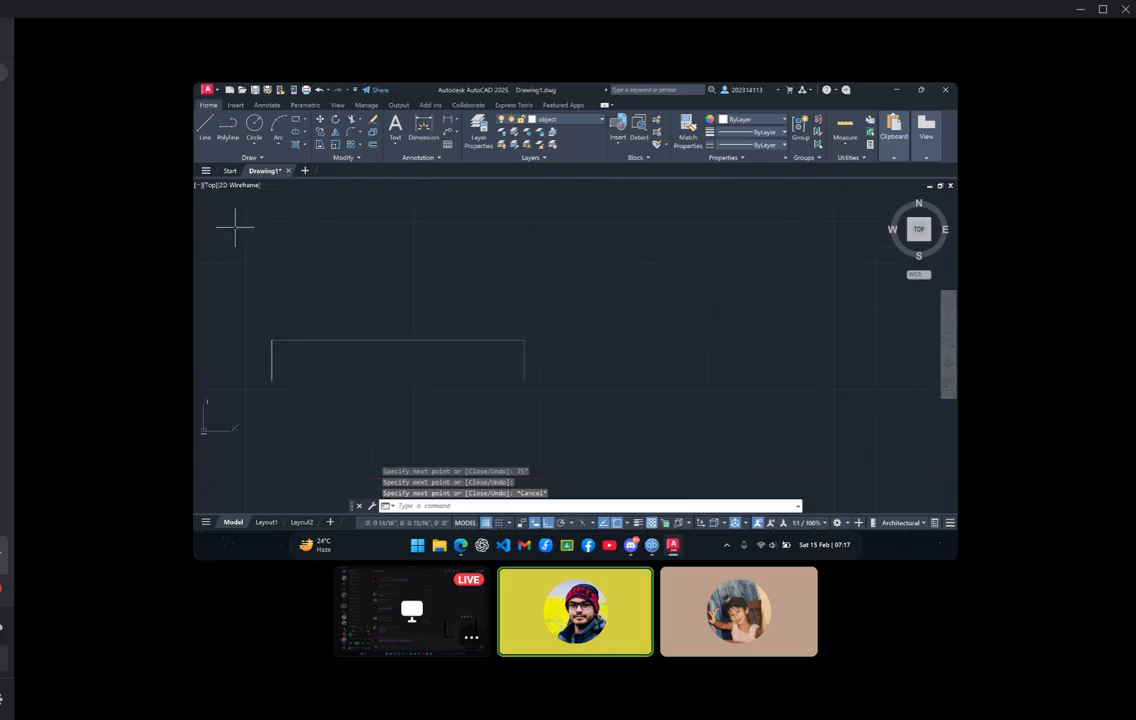
click(207, 125)
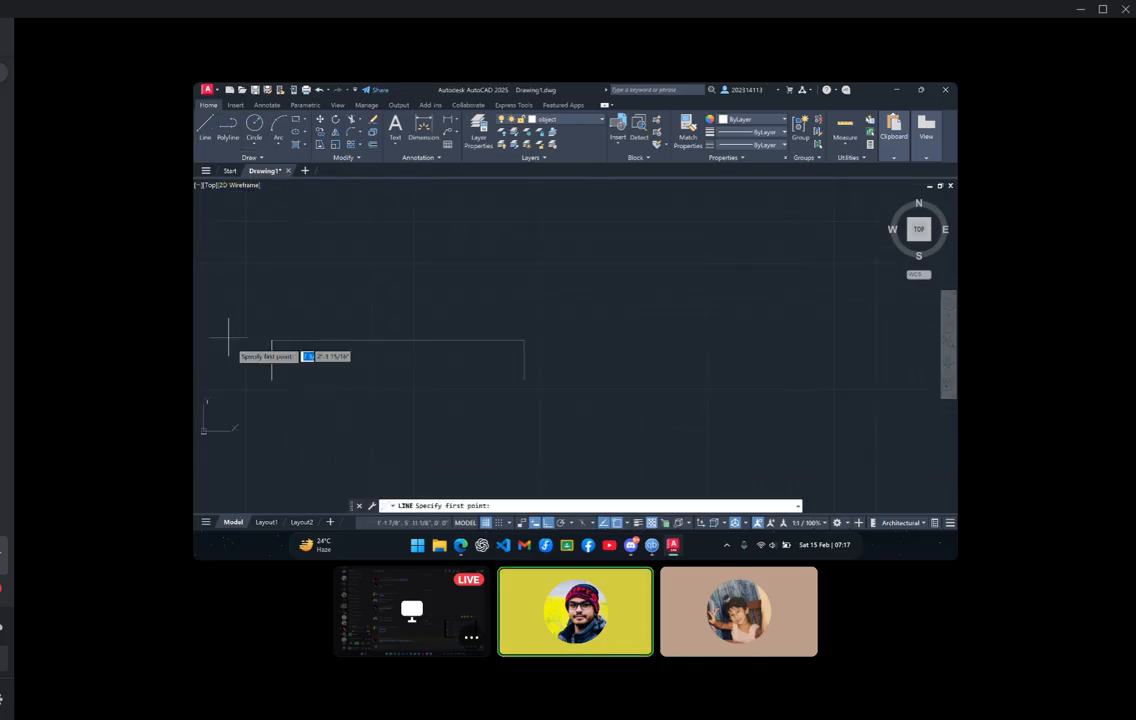
click(271, 380)
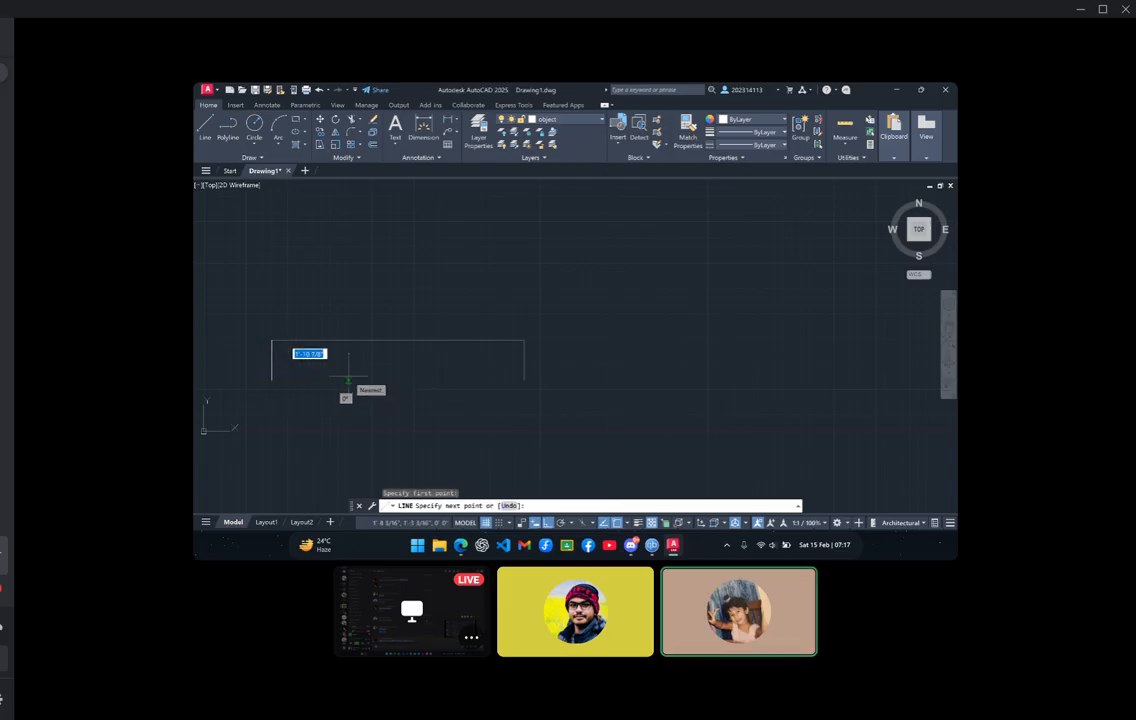
text(1)
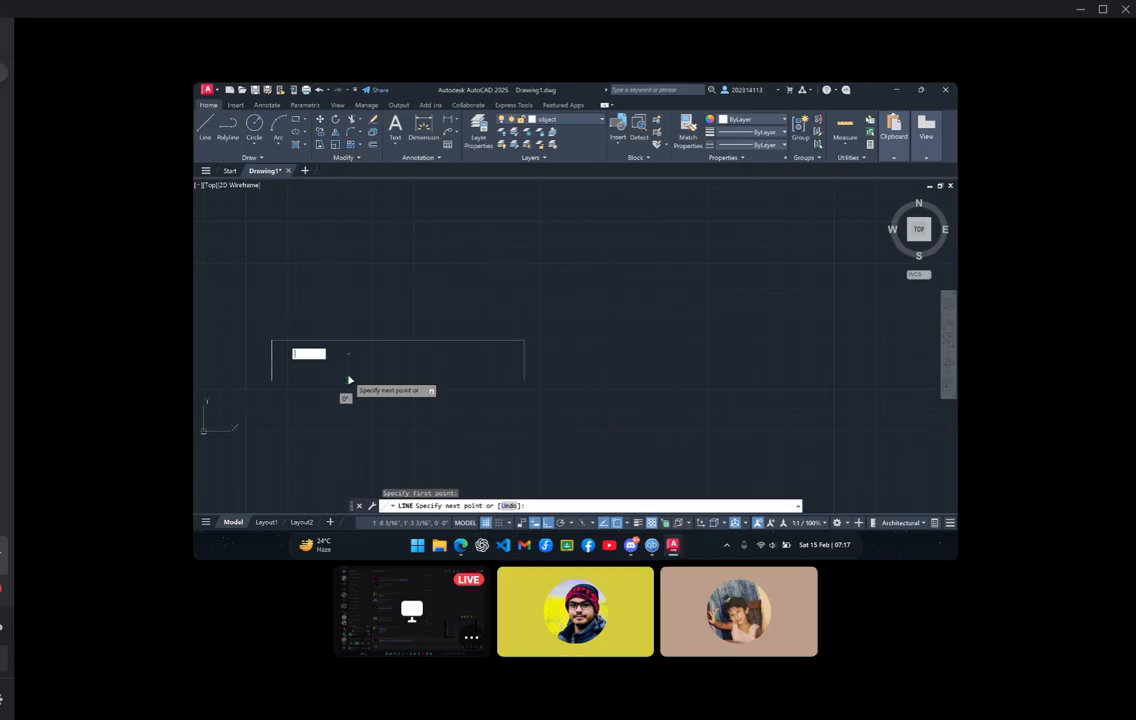
text(25)
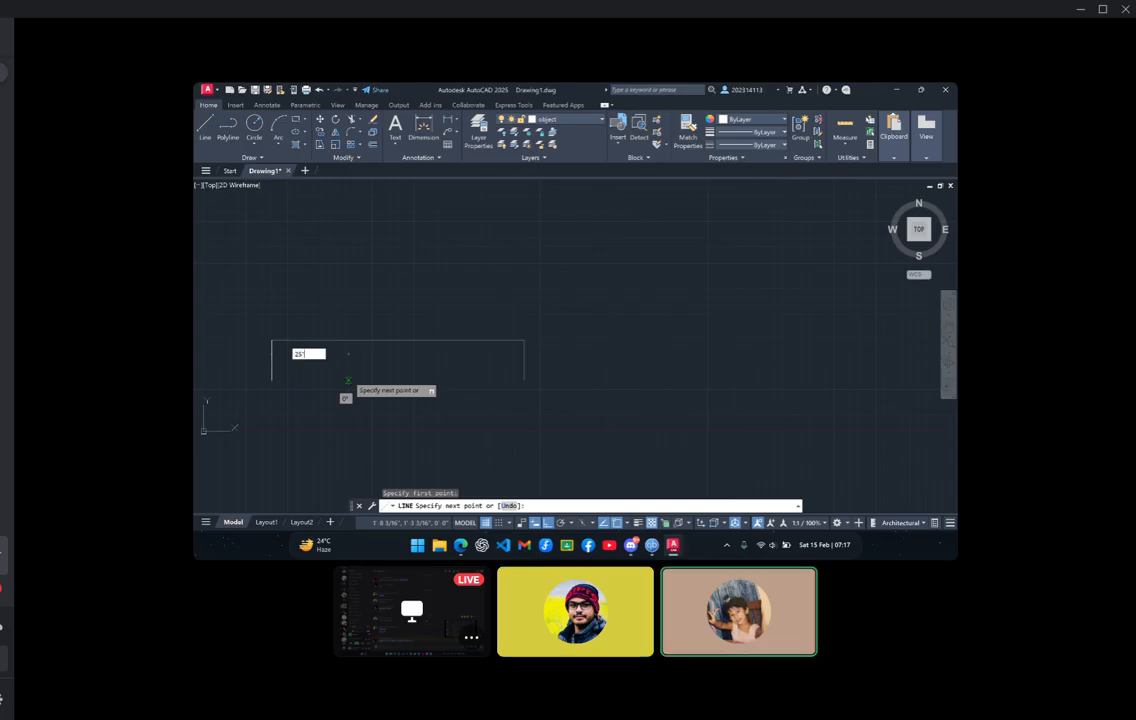
key(Return)
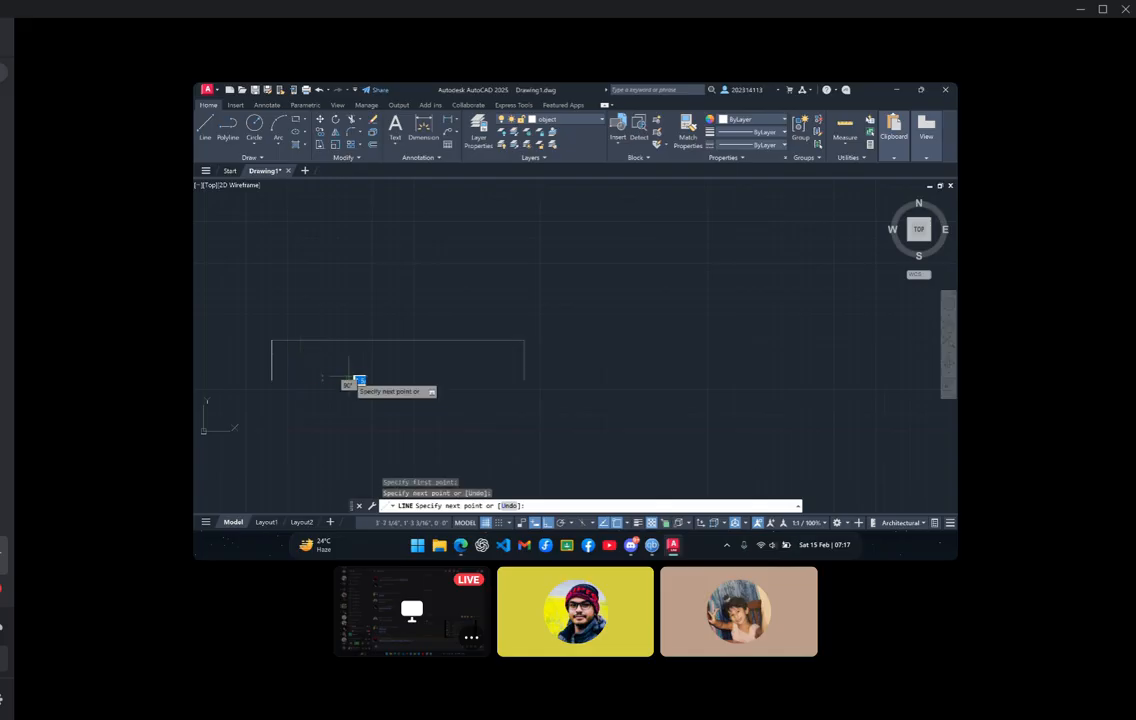
Continue the line up to the rectangle's top edge, 25" to the right along it, and back down to the bottom edge
click(322, 360)
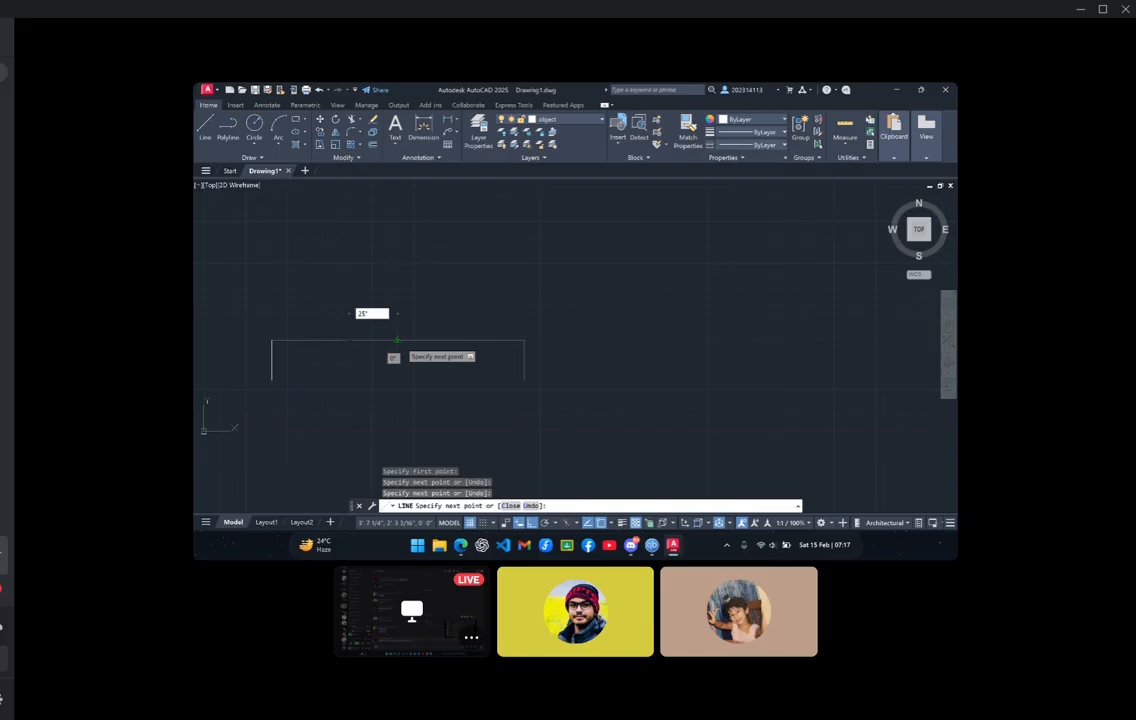
key(Return)
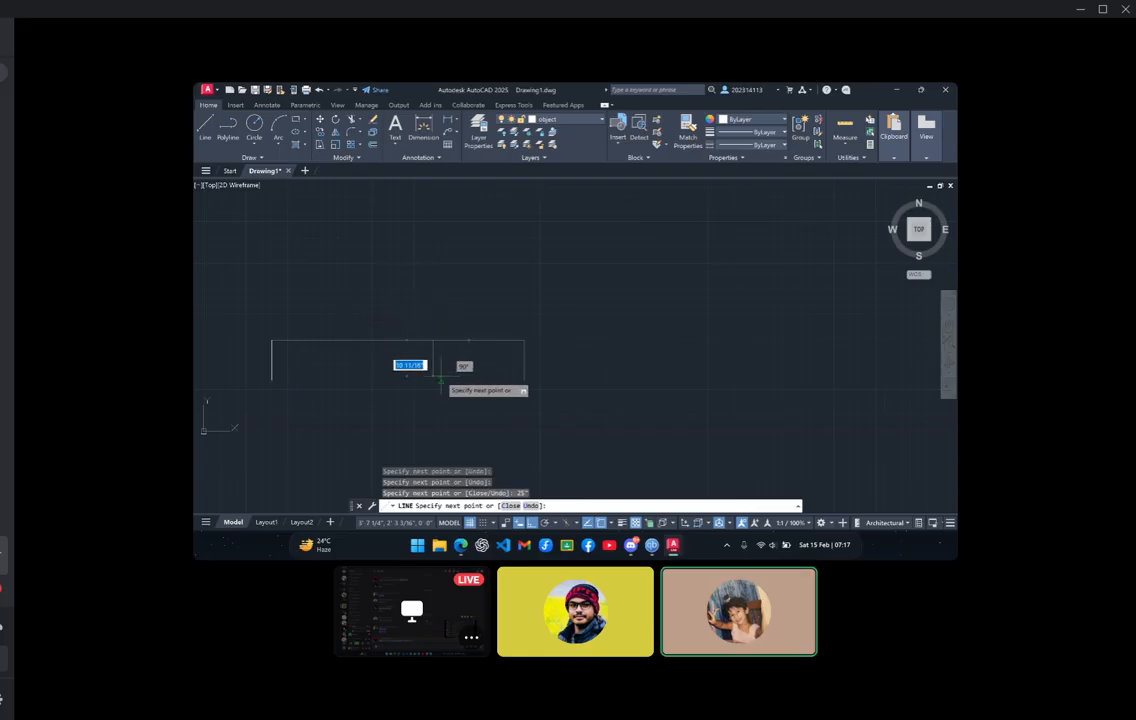
click(433, 379)
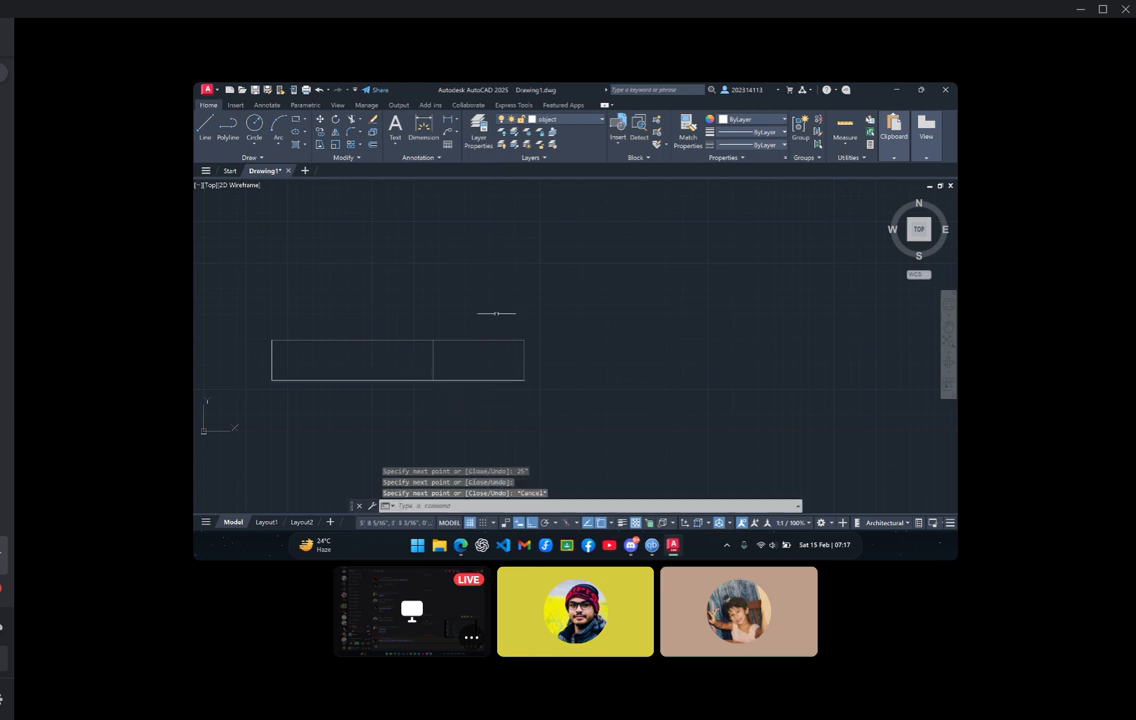
key(Escape)
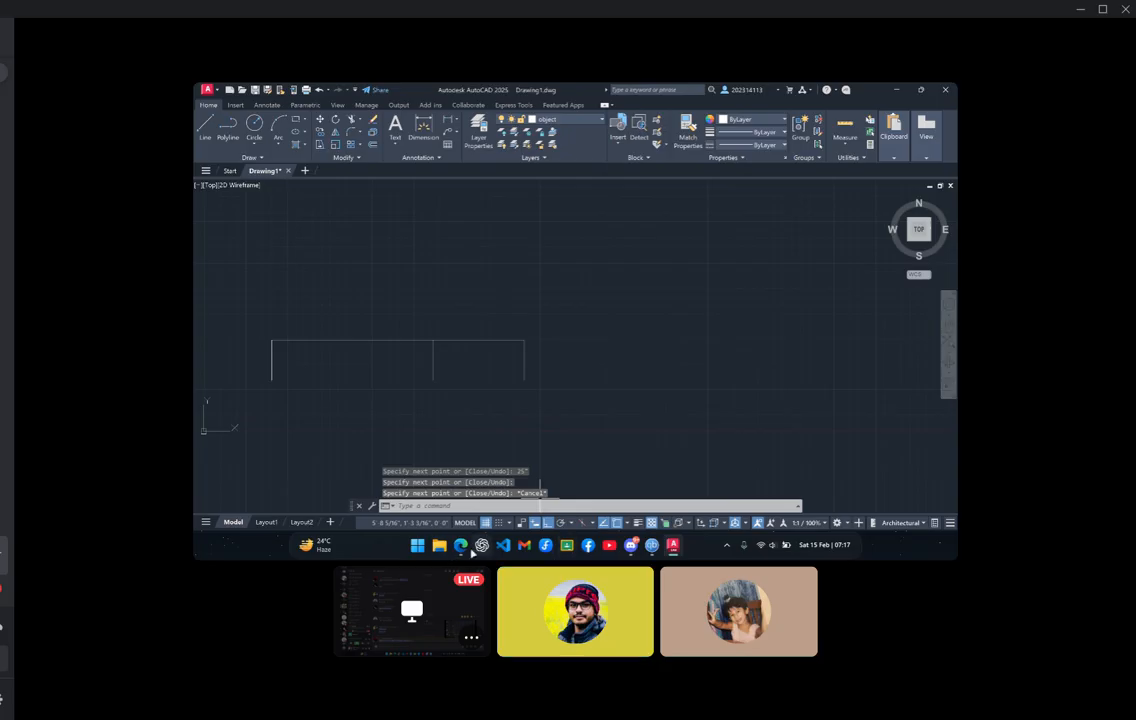
Check the isometric reference and draw a 25" vertical line upward from the rectangle's upper-right corner
click(462, 548)
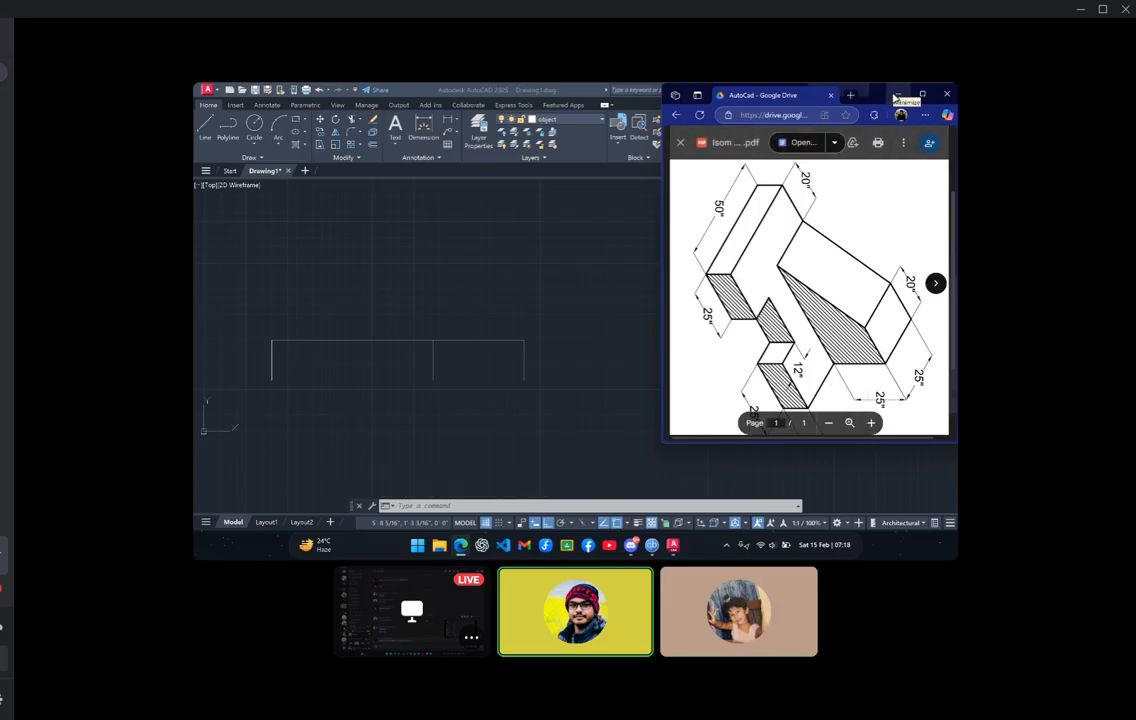
click(532, 408)
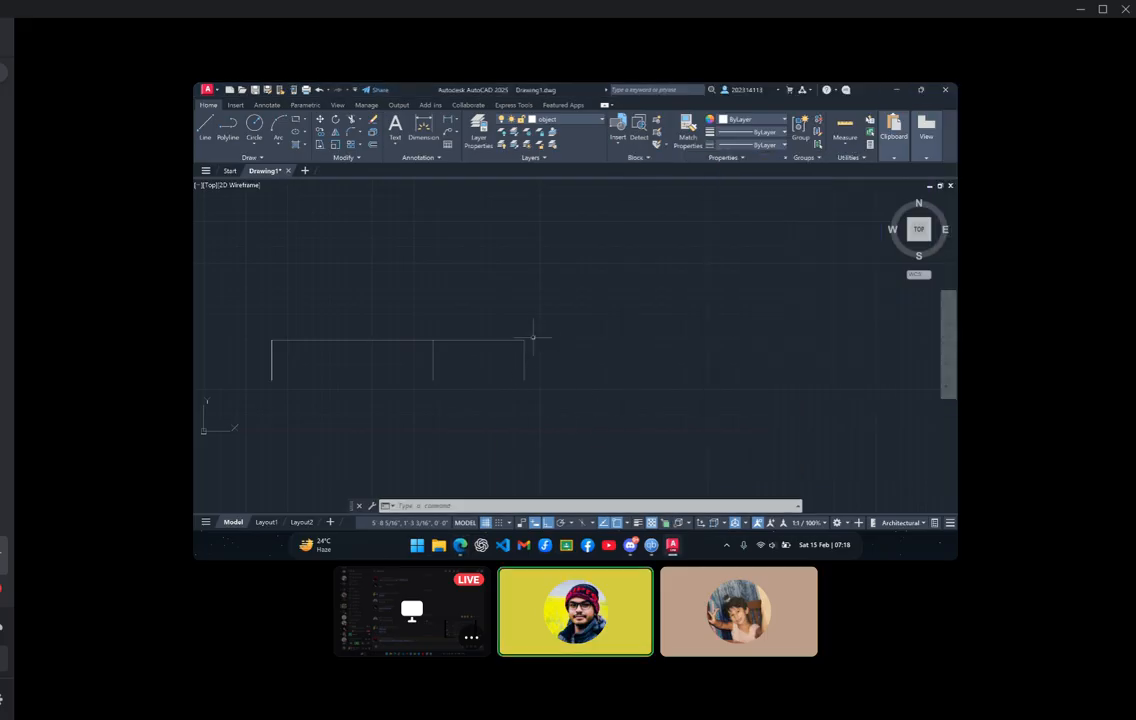
click(206, 127)
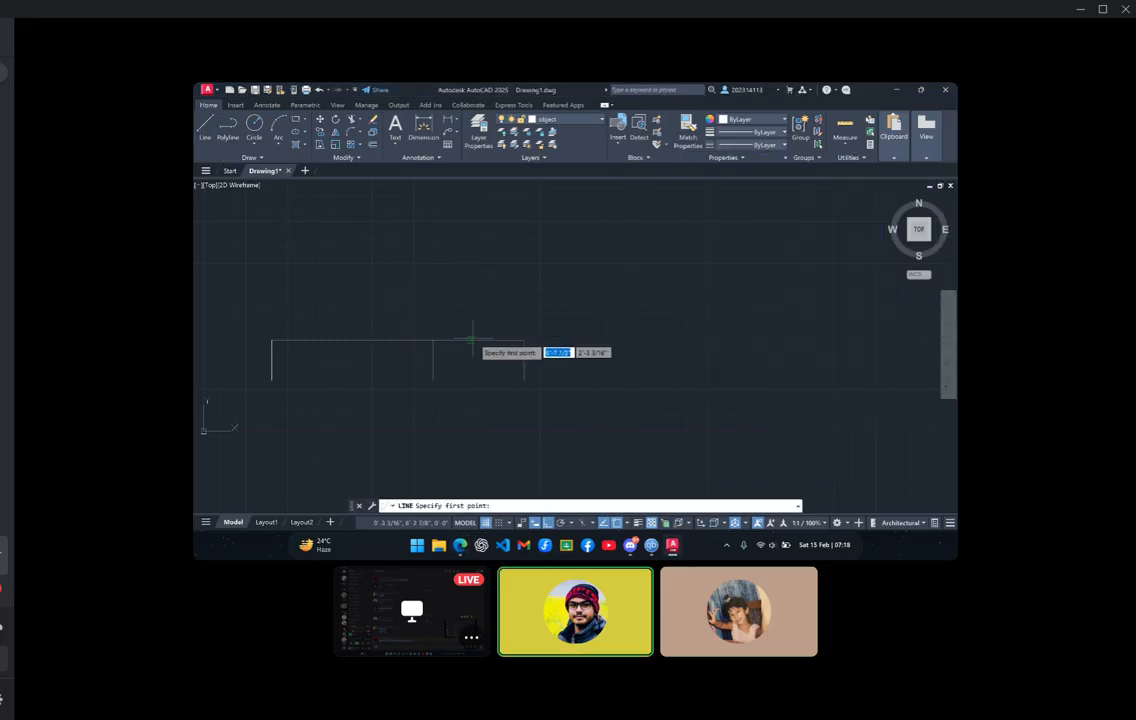
click(523, 340)
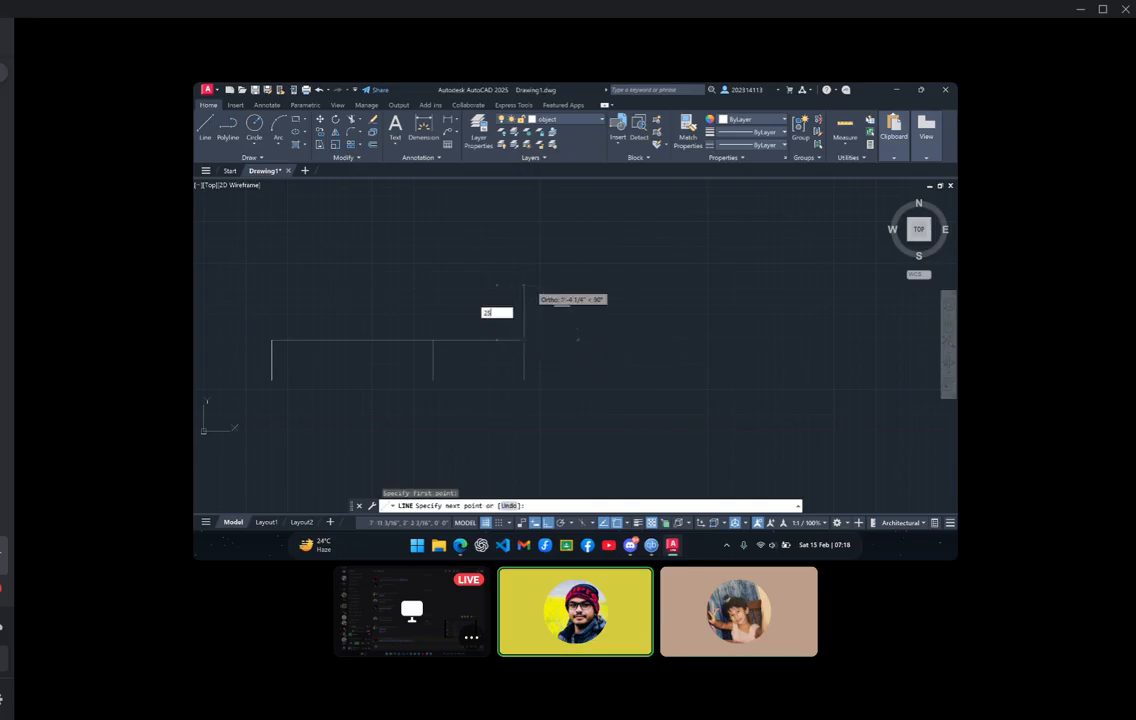
key(Return)
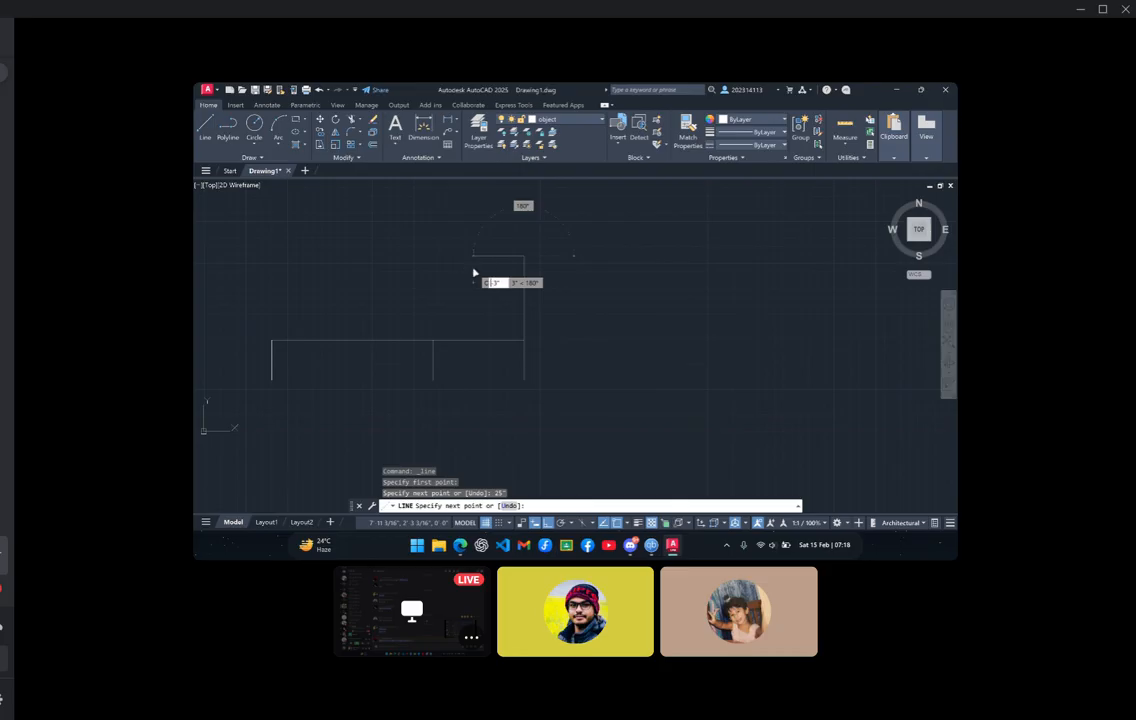
key(Escape)
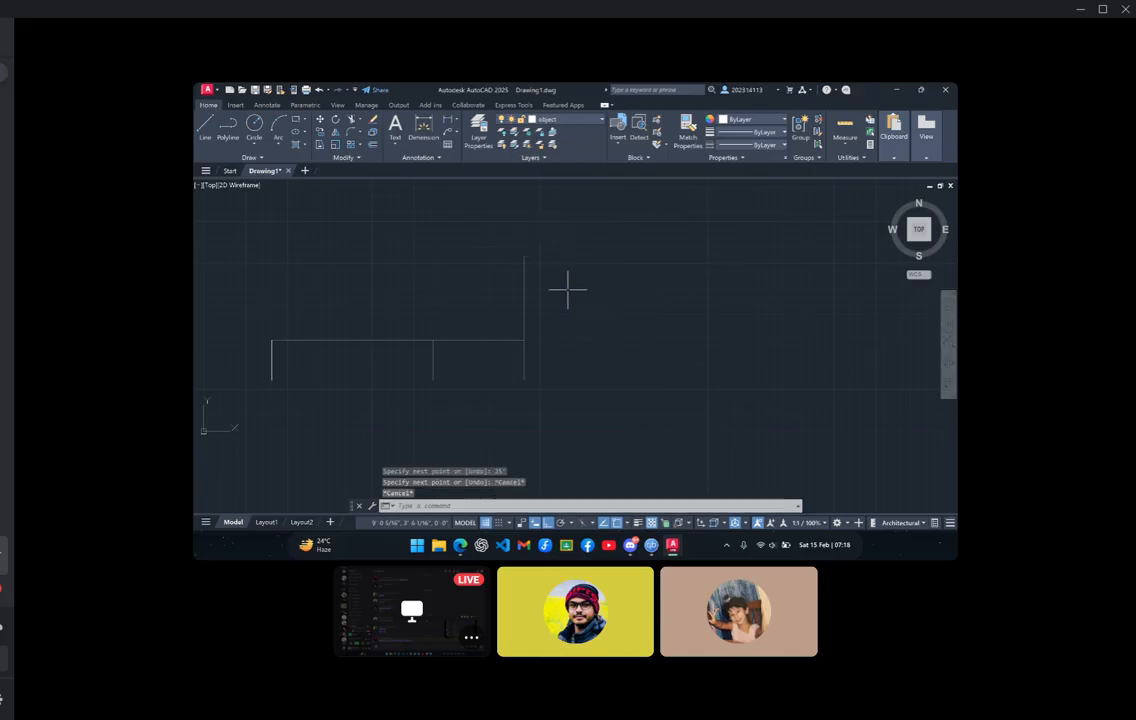
Try to arrange the drawing window and the browser with the reference PDF side by side
click(460, 546)
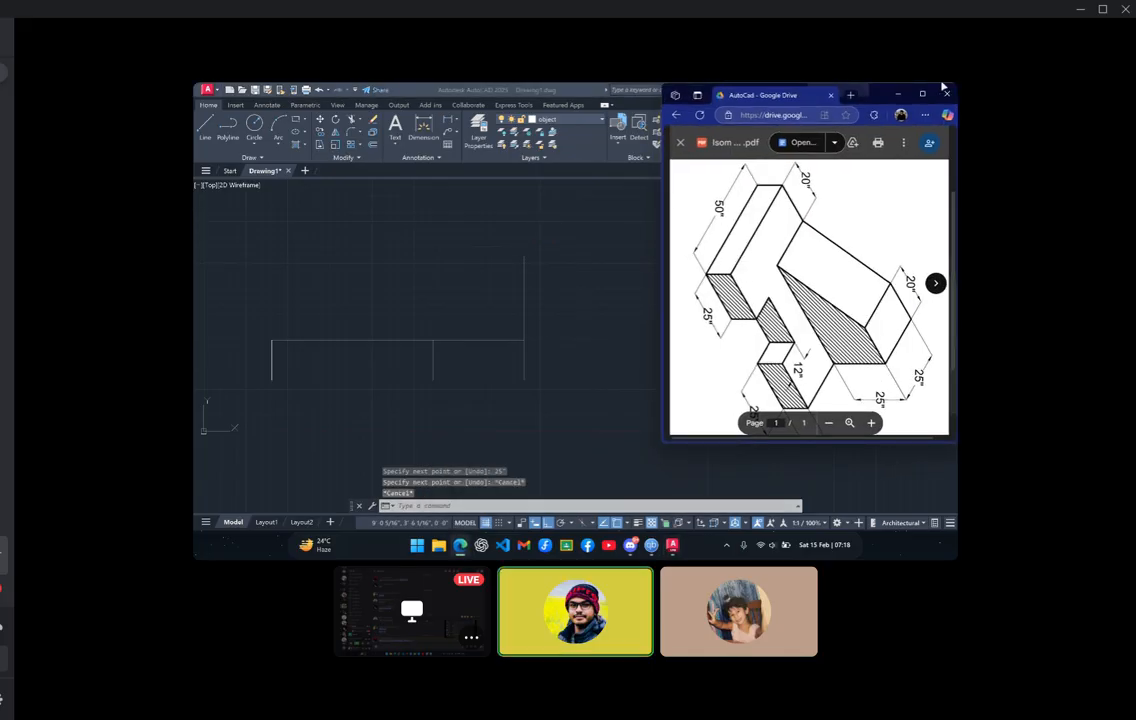
drag(800, 95, 954, 88)
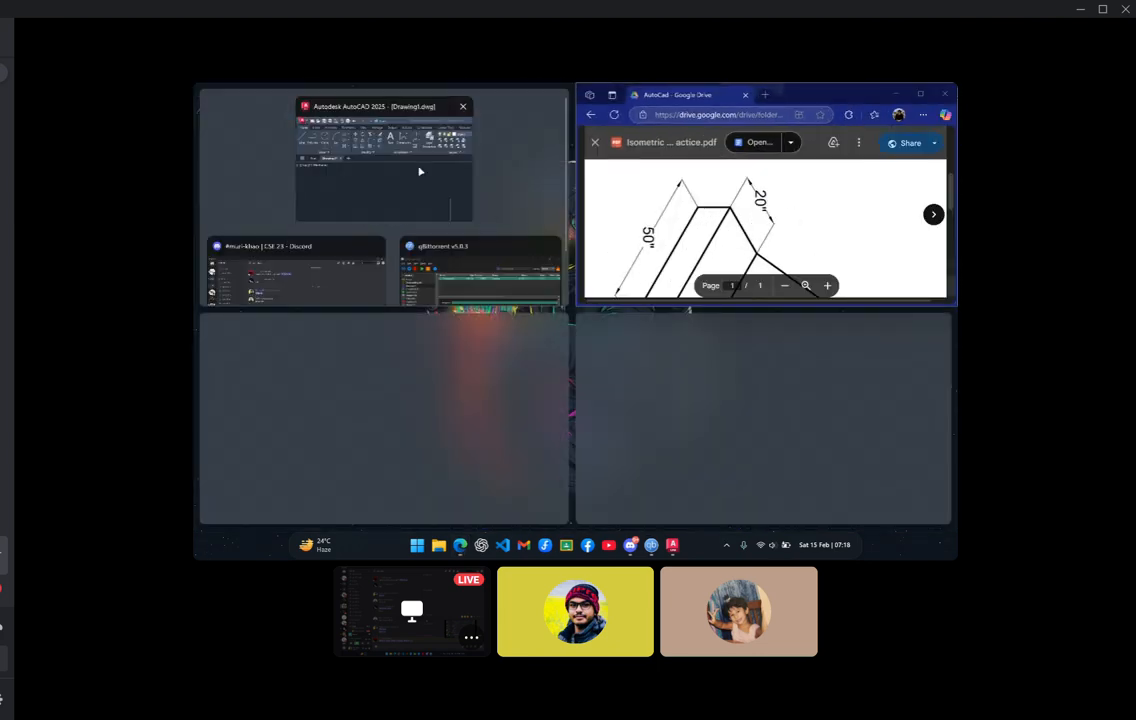
click(418, 172)
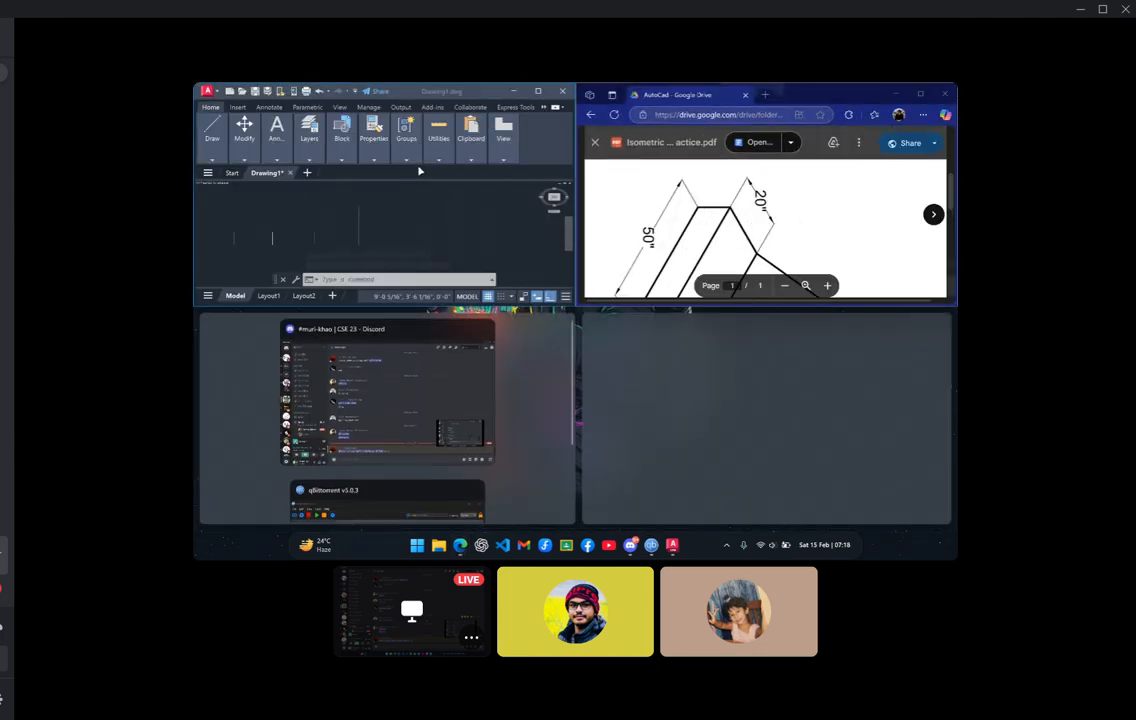
click(537, 343)
click(537, 91)
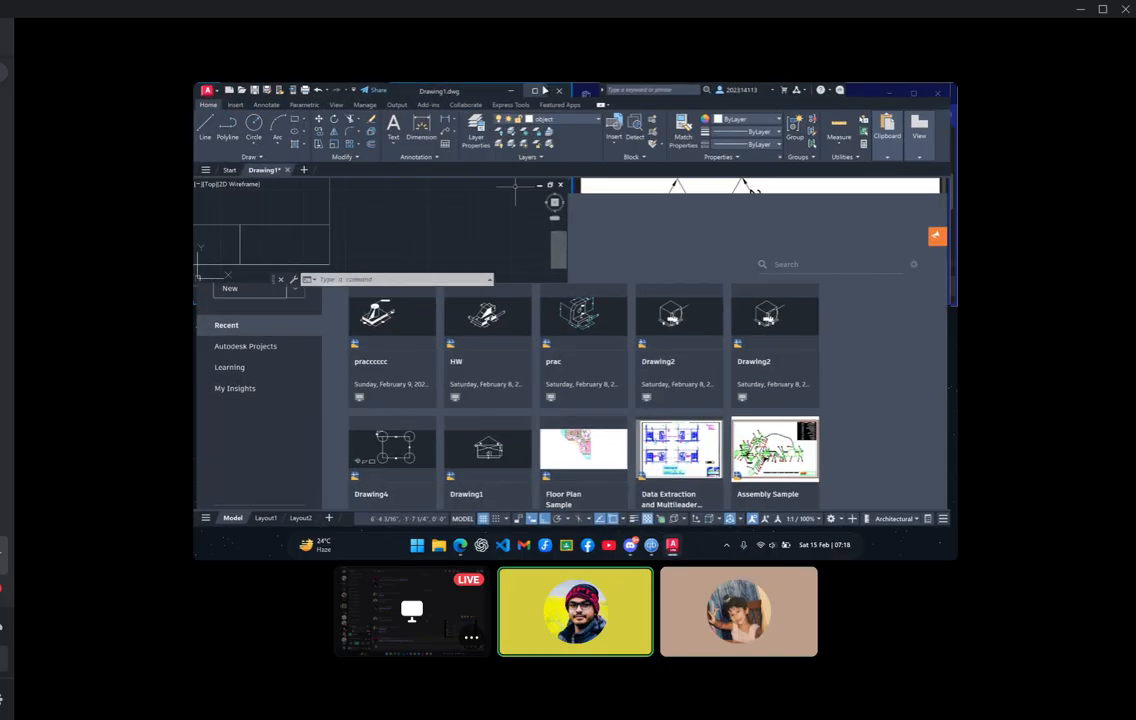
mouse_move(921, 89)
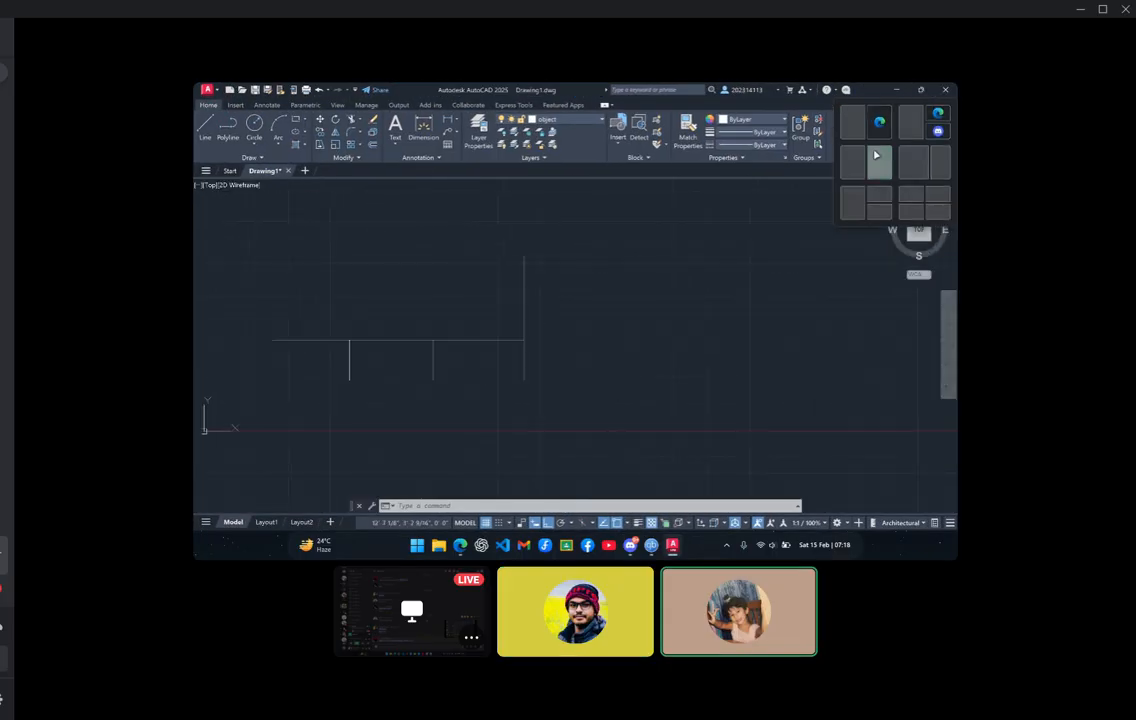
click(676, 267)
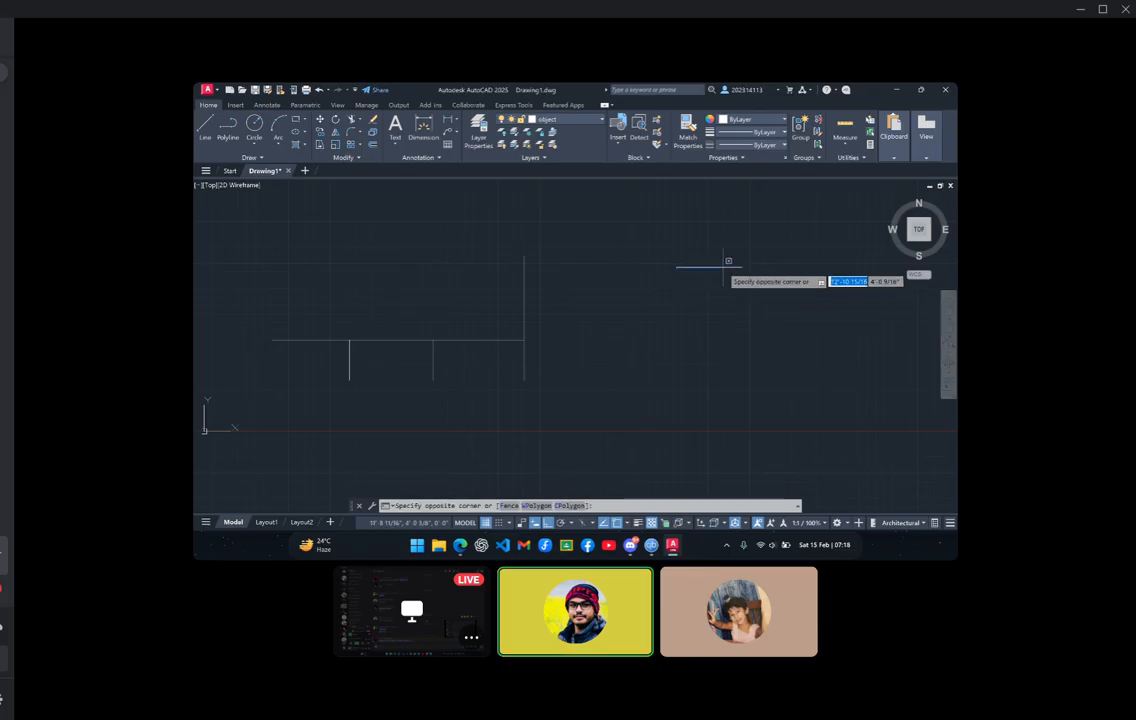
key(Escape)
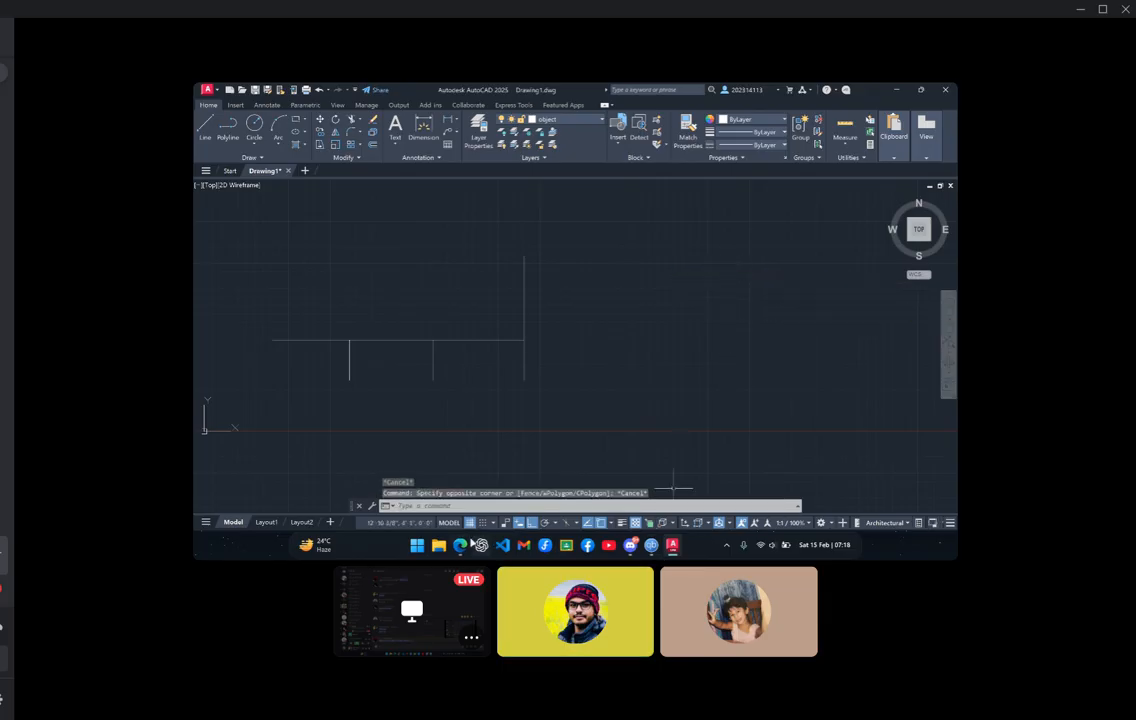
Bring up the browser, go back to the AutoCad Drive folder, and reopen the isometric class practice PDF in a smaller window
click(460, 545)
click(920, 94)
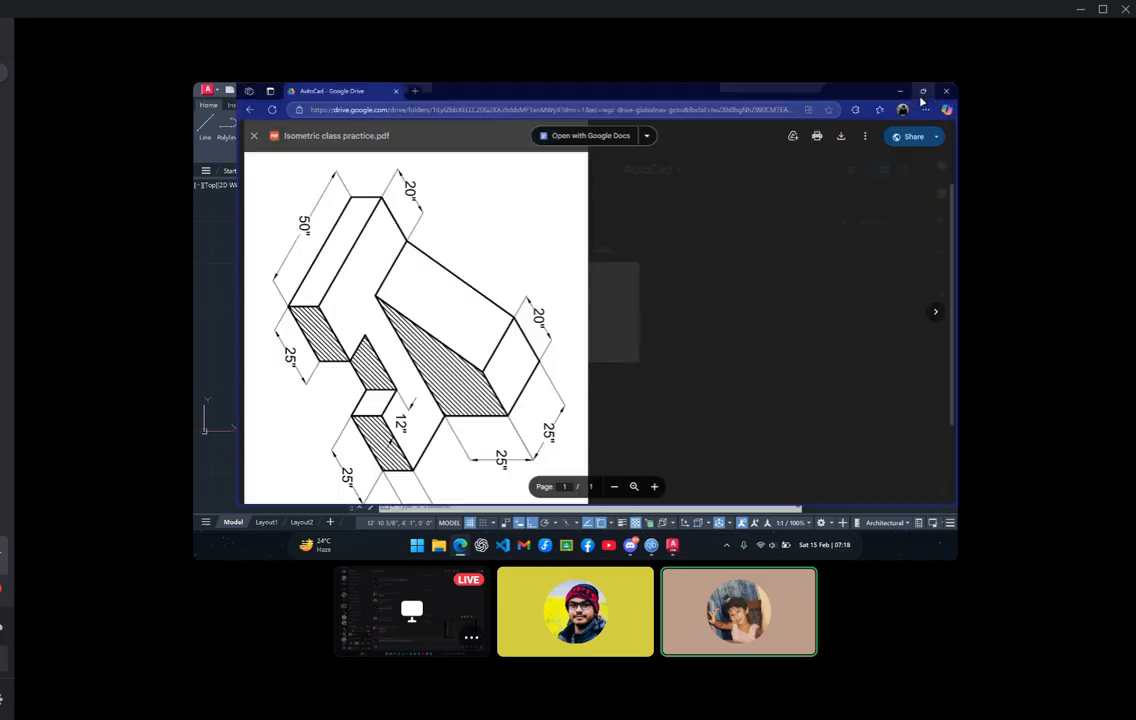
click(208, 138)
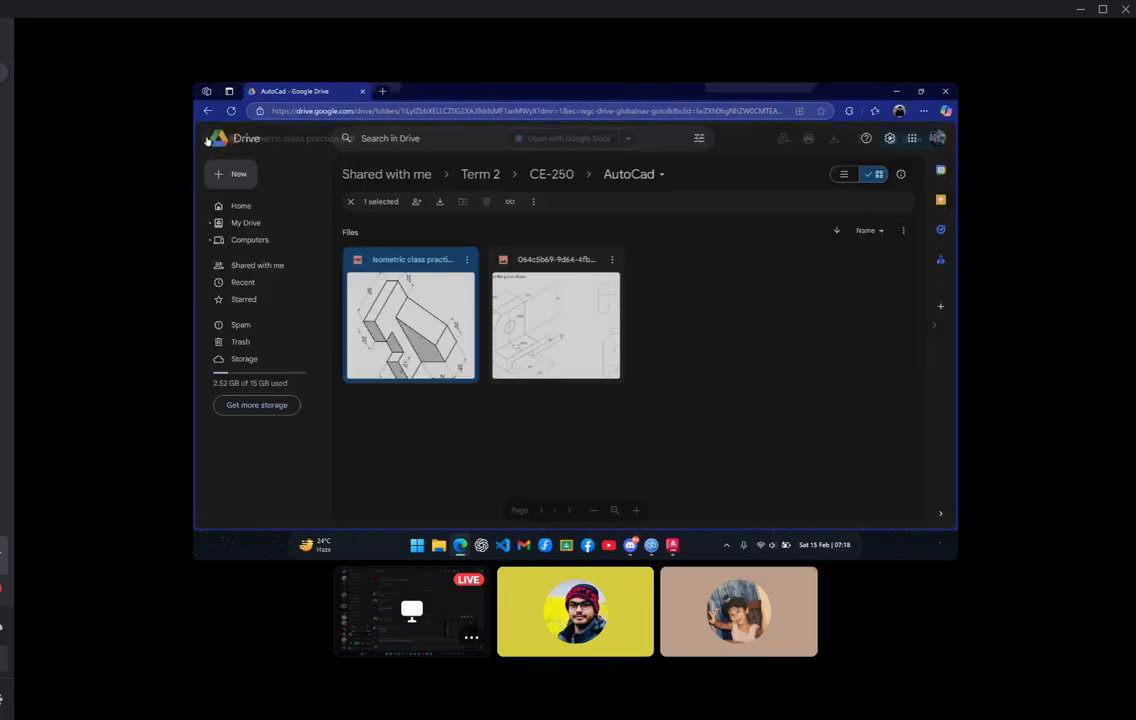
double_click(574, 347)
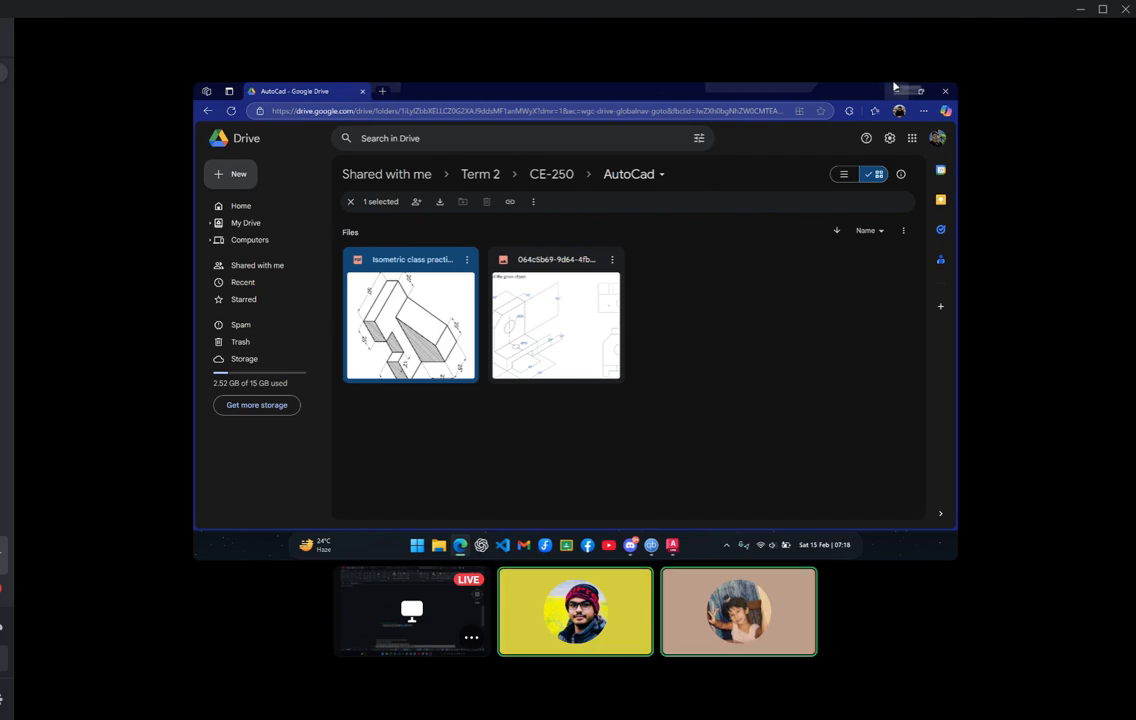
click(922, 92)
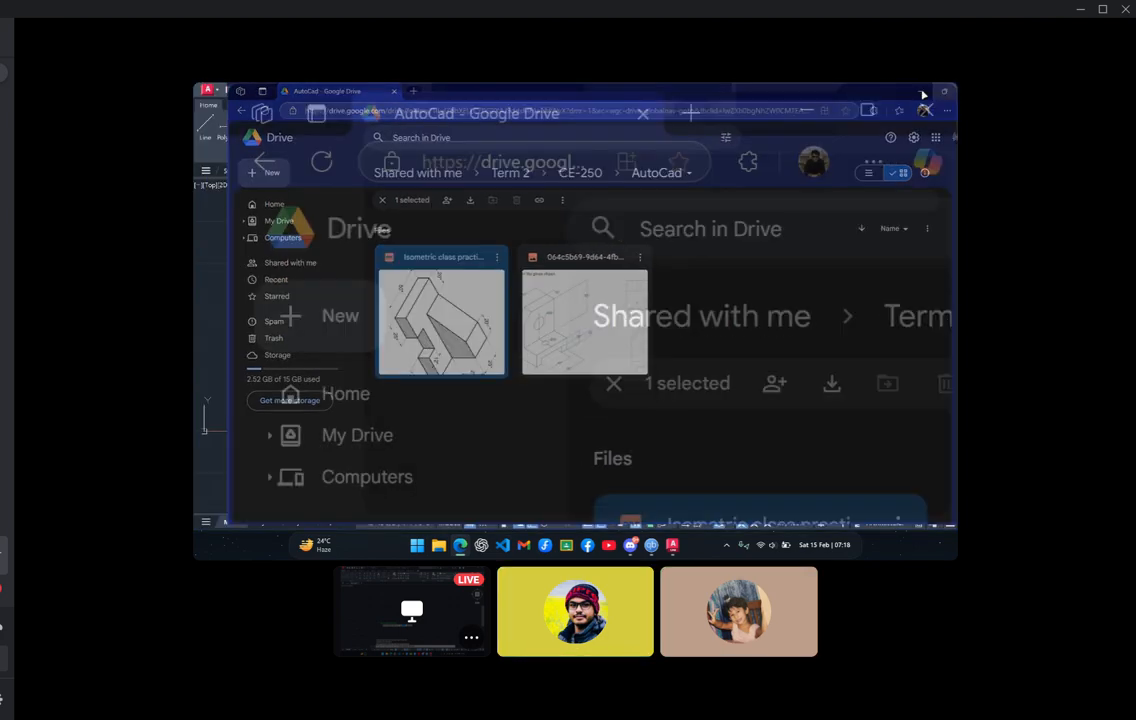
double_click(852, 298)
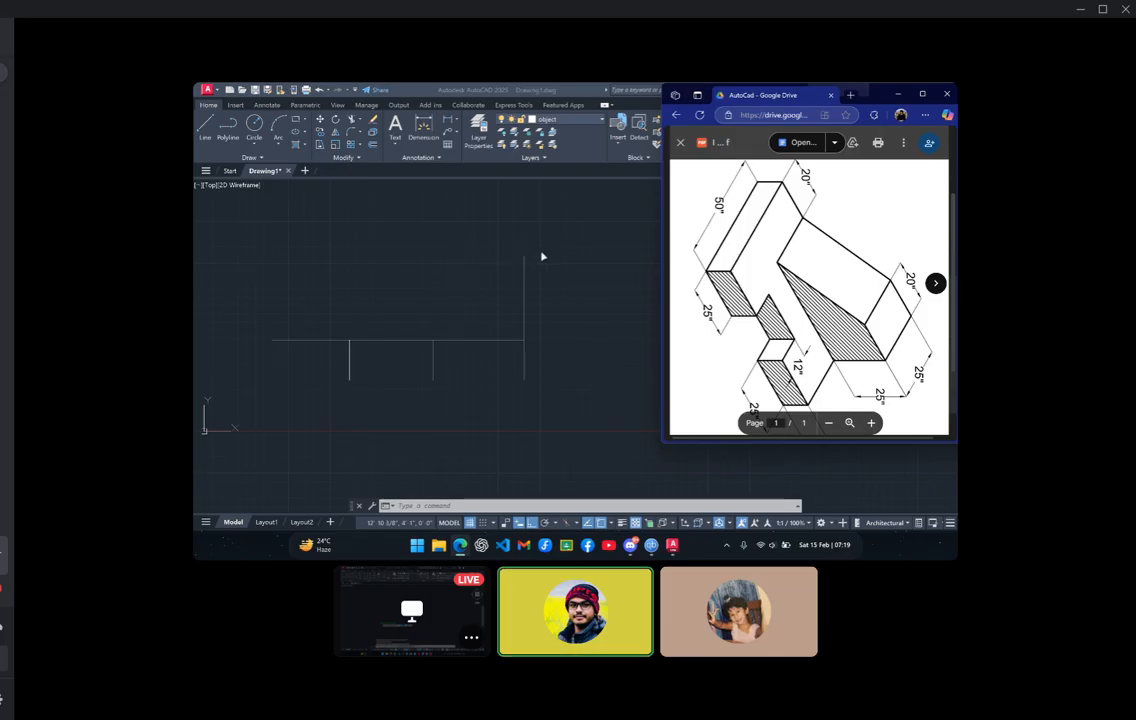
Return to the drawing and draw a 20" horizontal line leftward from the upper end of the tall right-hand vertical line
click(196, 137)
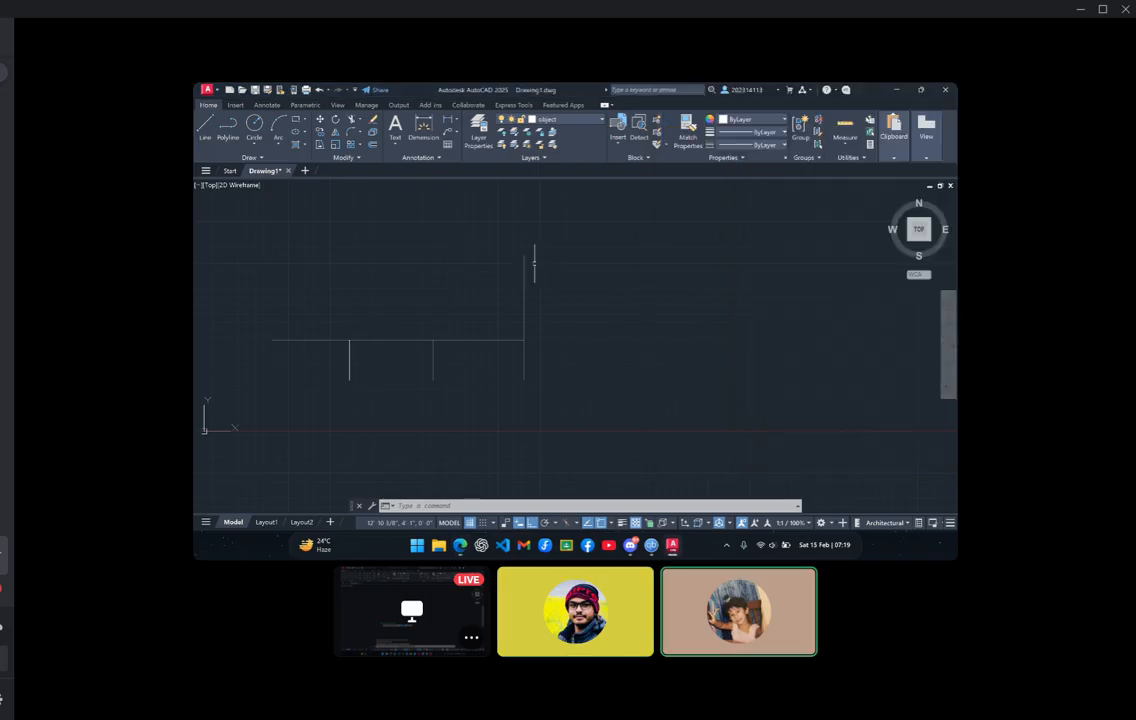
click(210, 132)
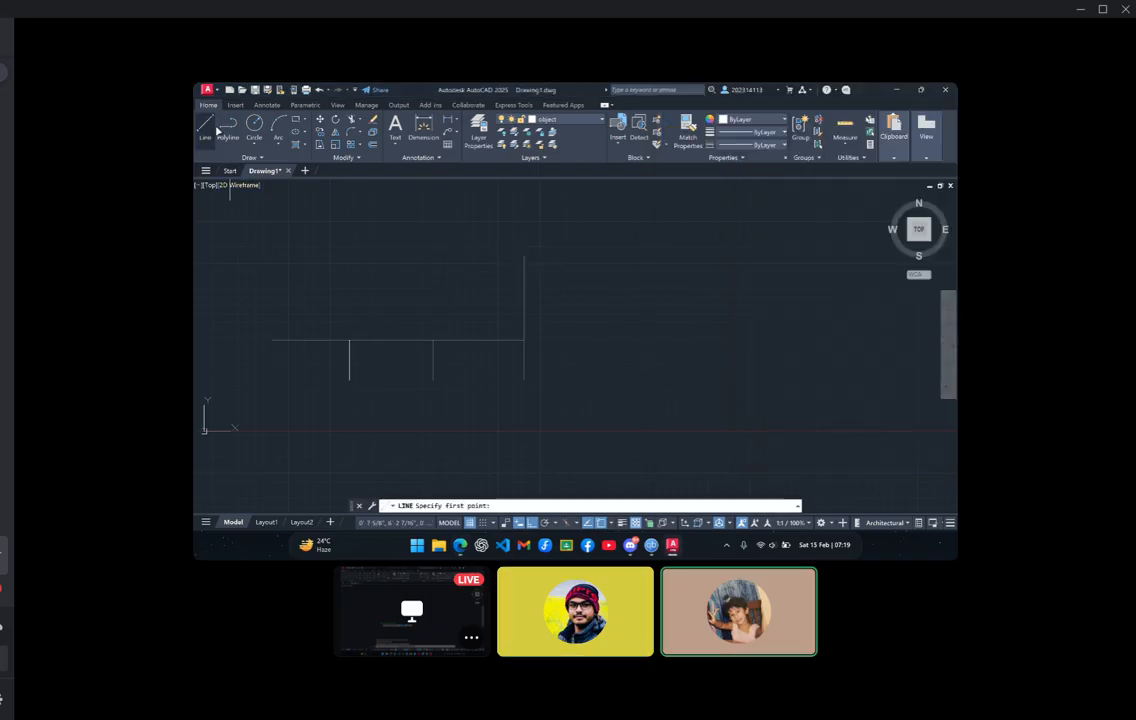
click(524, 258)
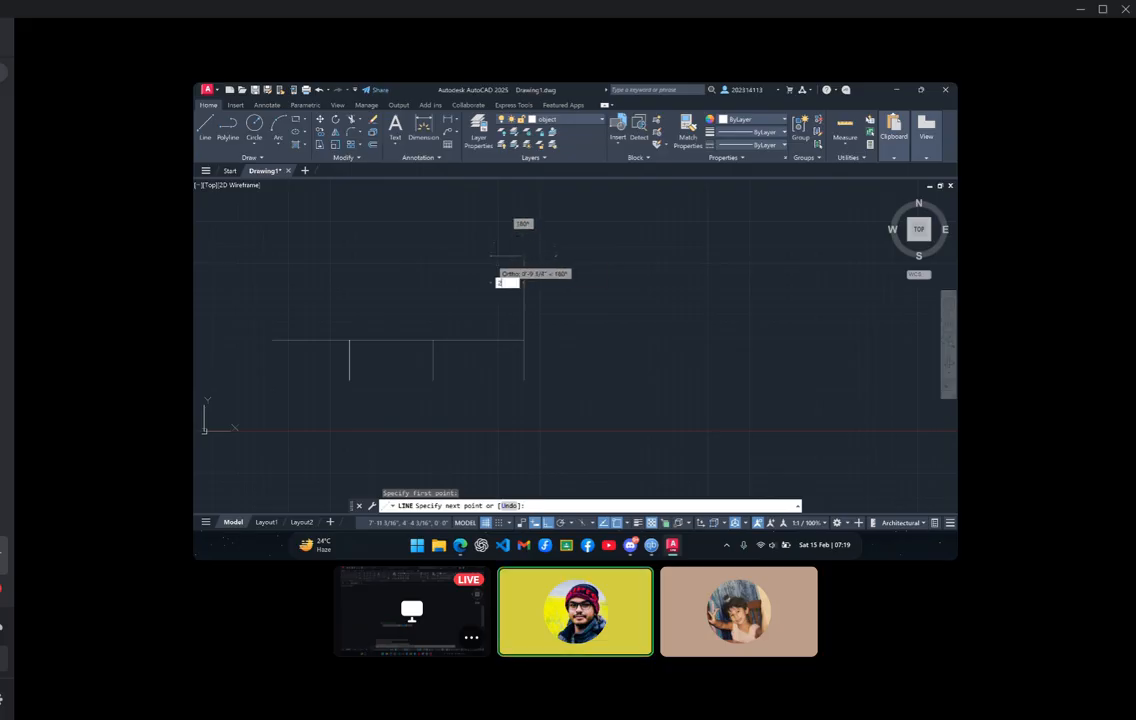
text(50)
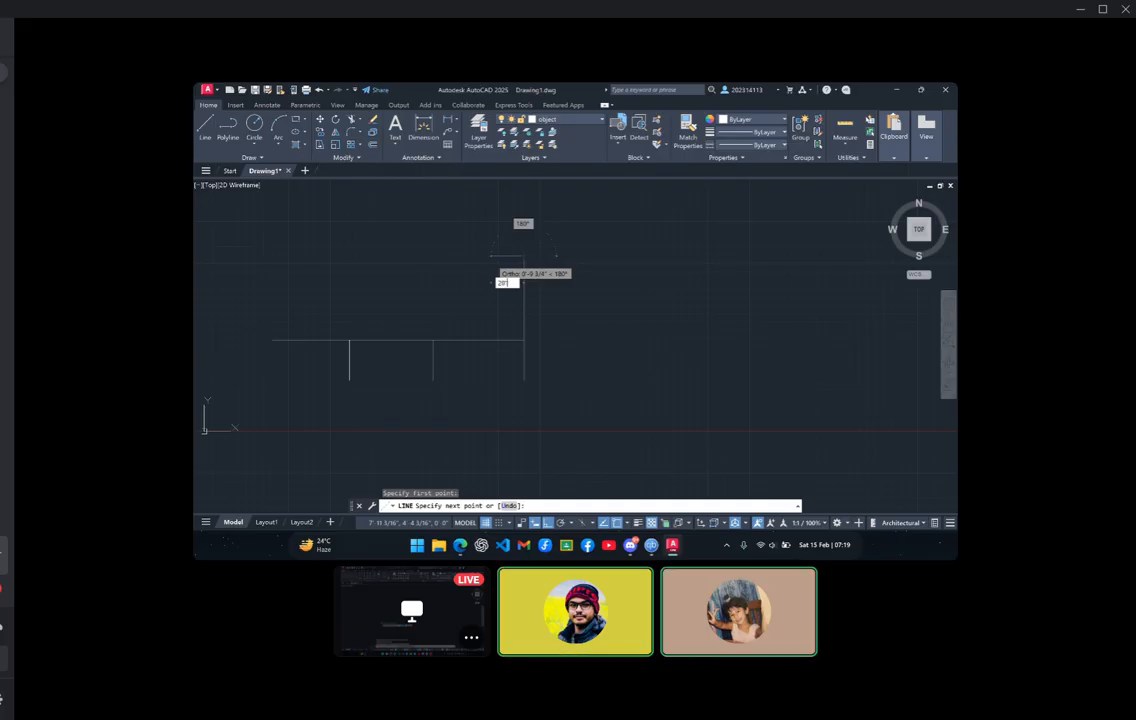
key(Return)
key(Escape)
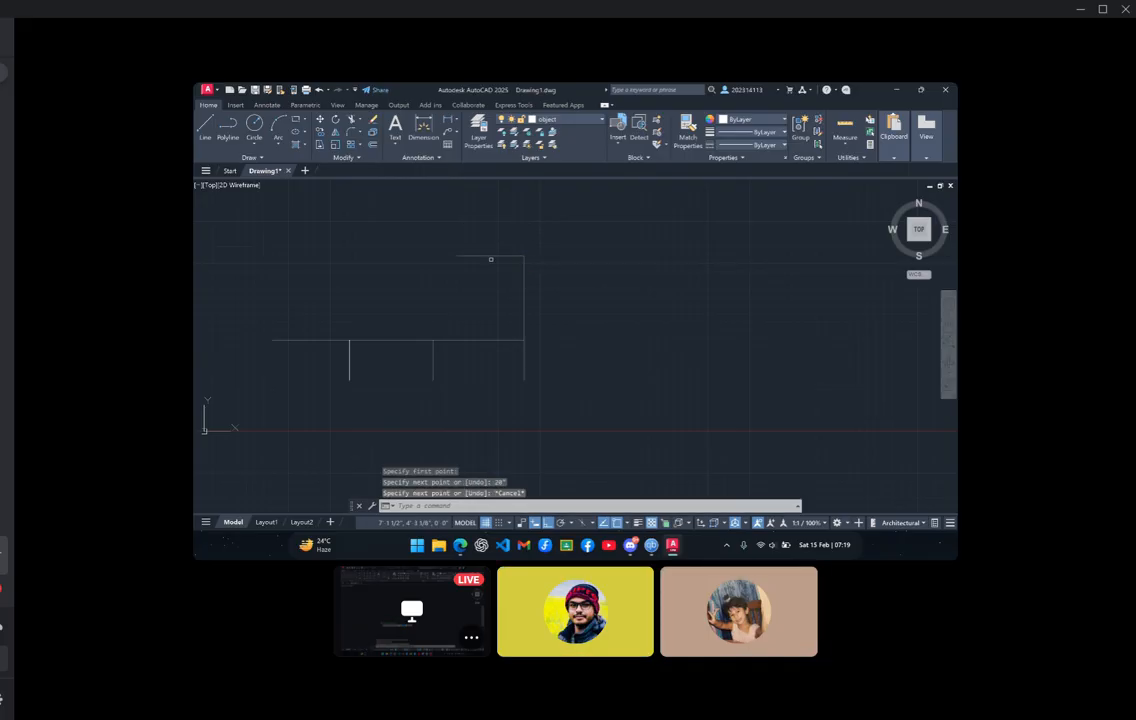
Draw a line 20" rightward from the left end of the rectangle's top edge, continuing with a slope up to the upper line's left end
click(209, 141)
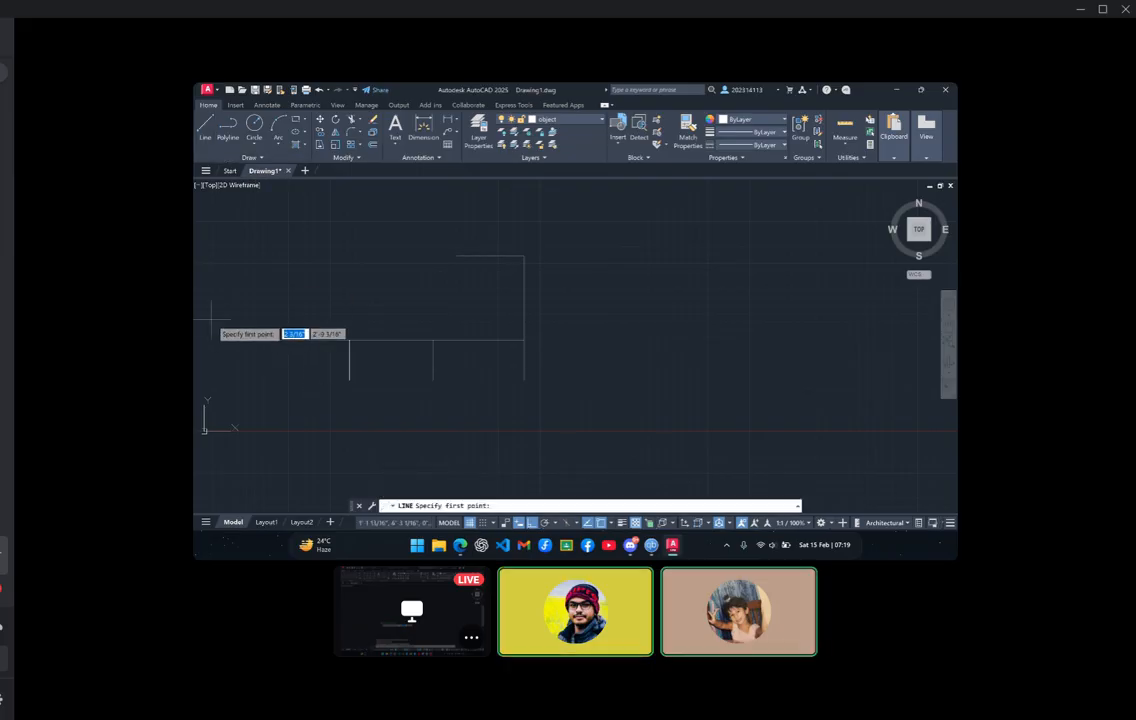
click(276, 340)
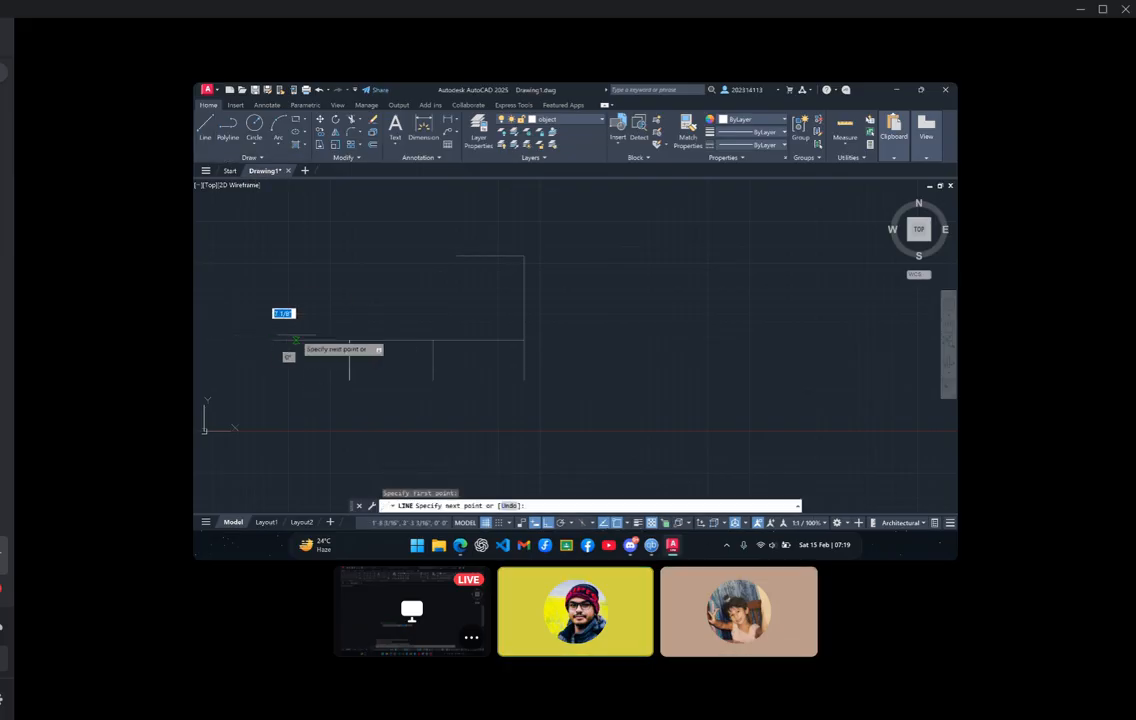
key(BackSpace)
text(20")
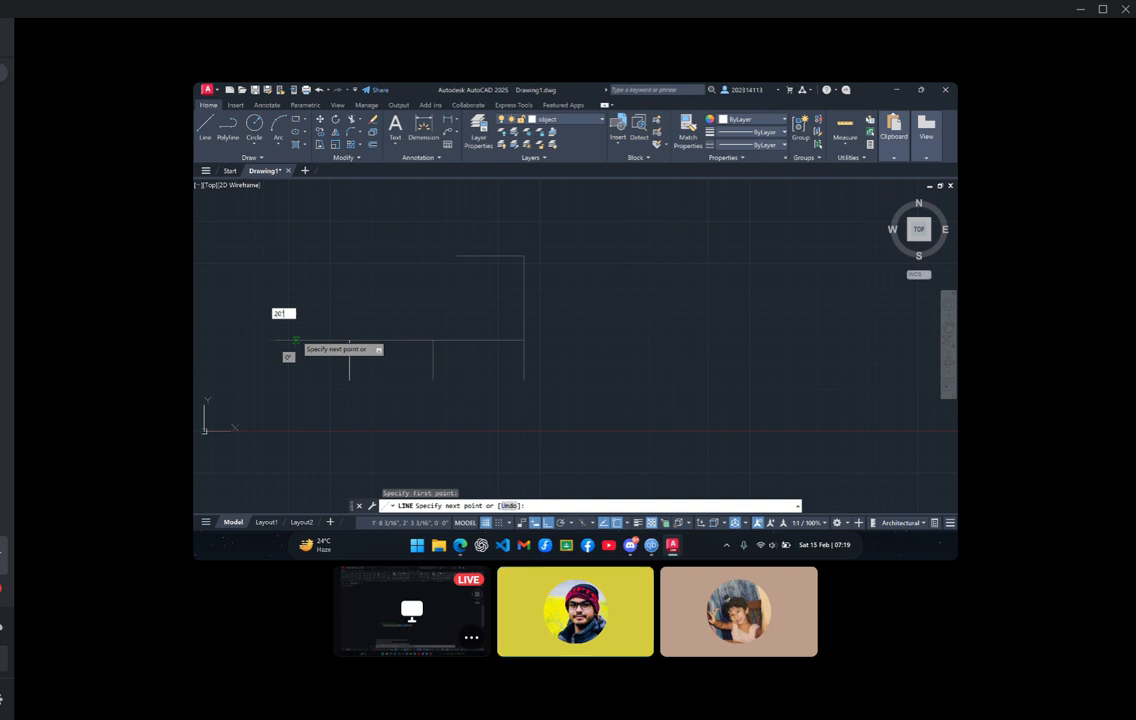
key(Return)
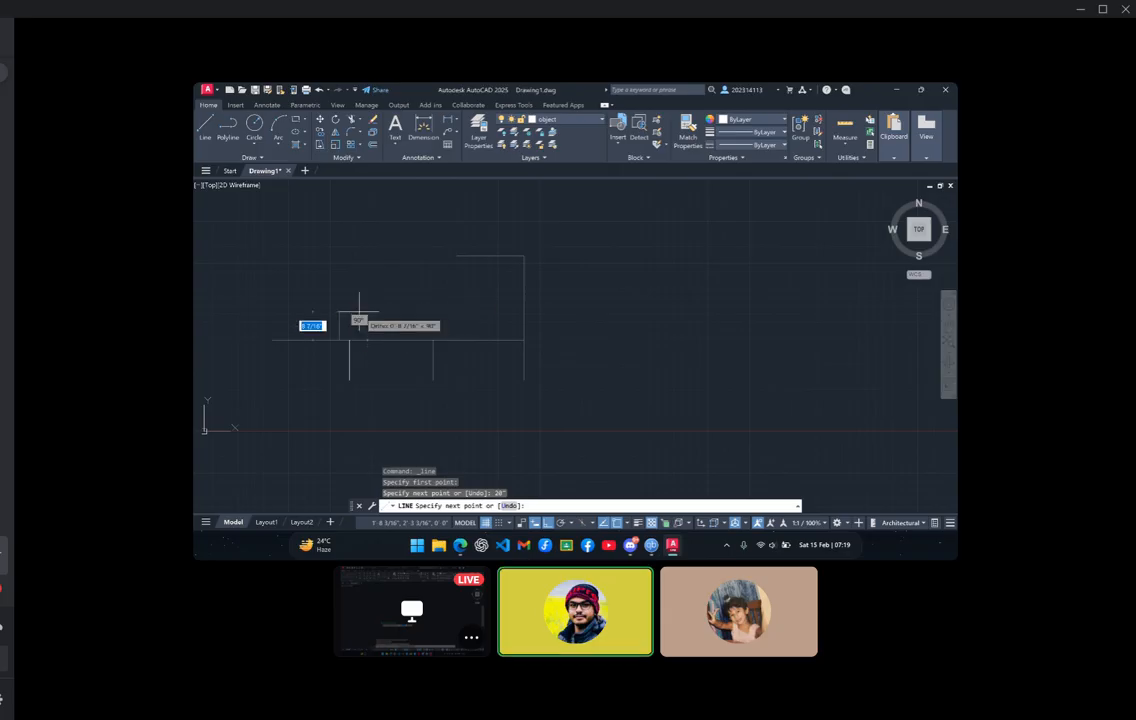
key(F8)
click(343, 339)
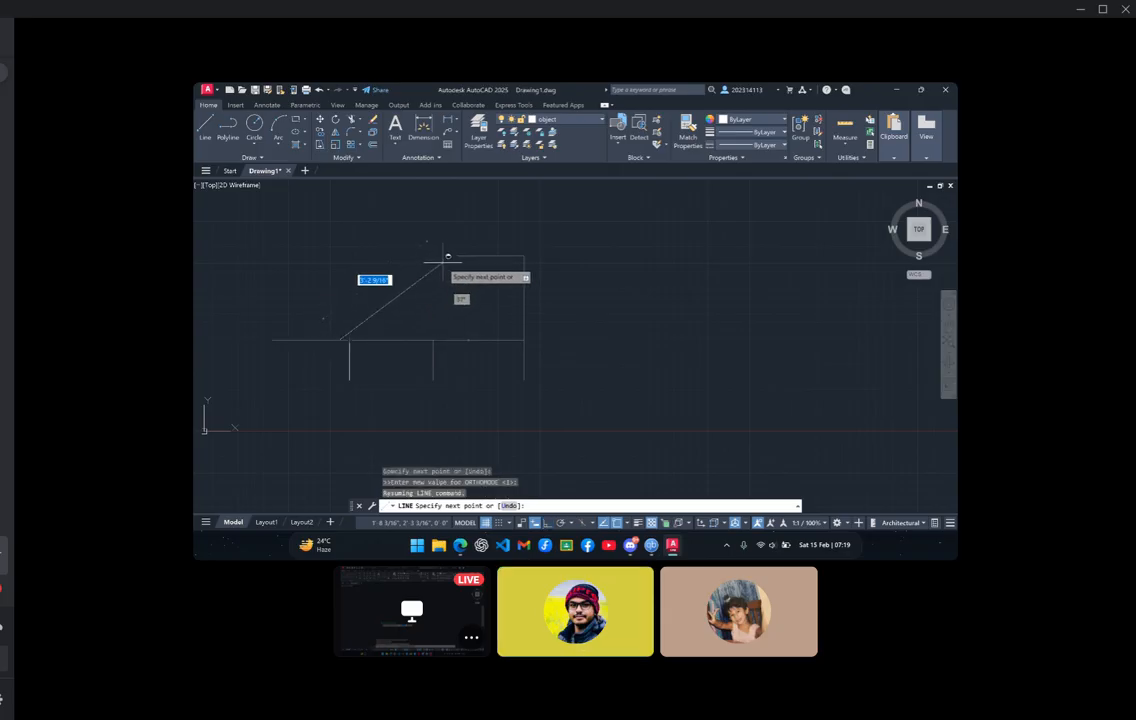
key(Escape)
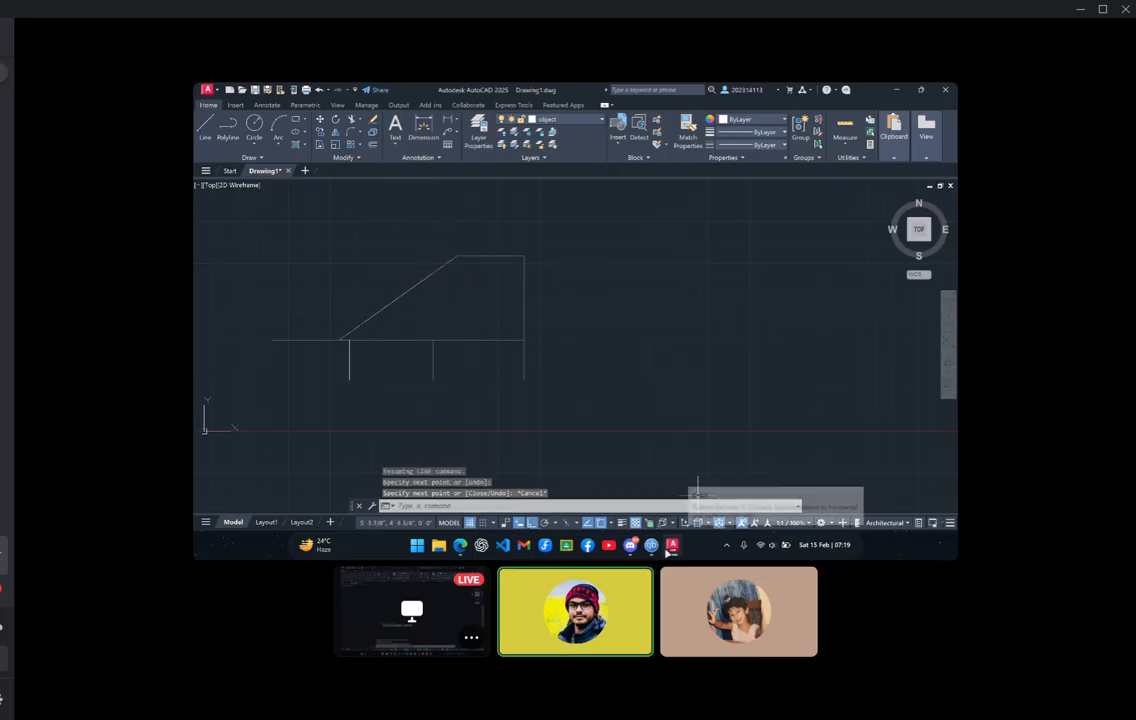
Check the isometric reference, return to the drawing and make projectline the current layer
click(460, 545)
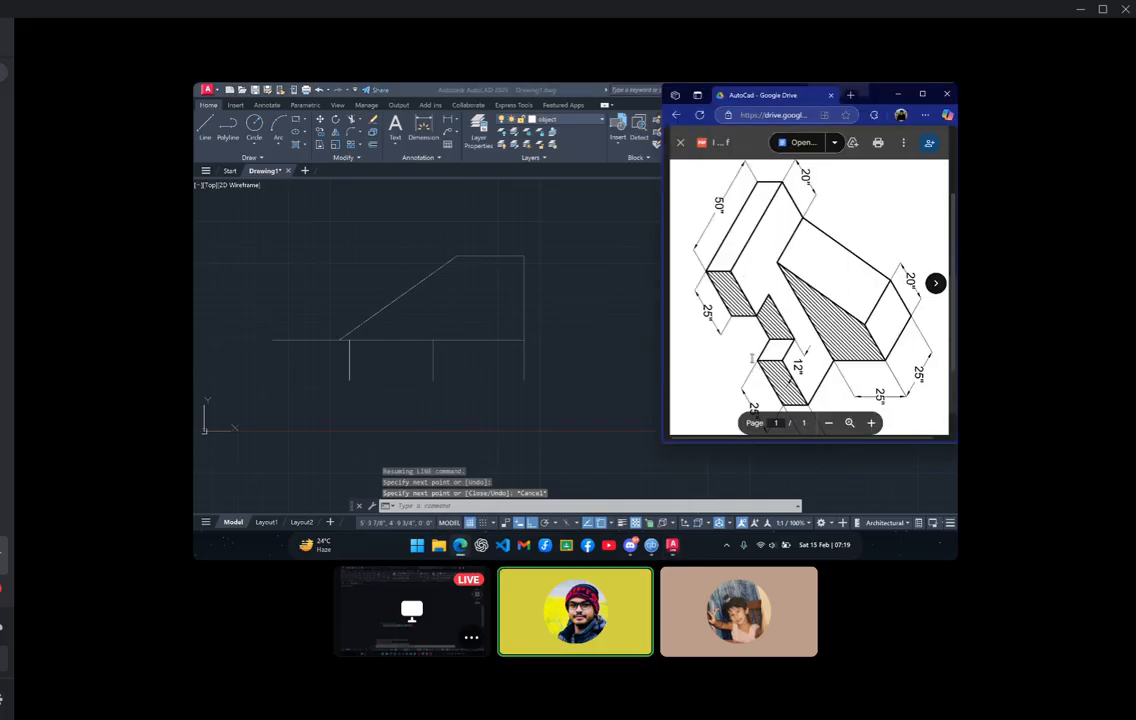
click(898, 94)
scroll(600, 340, up, 3)
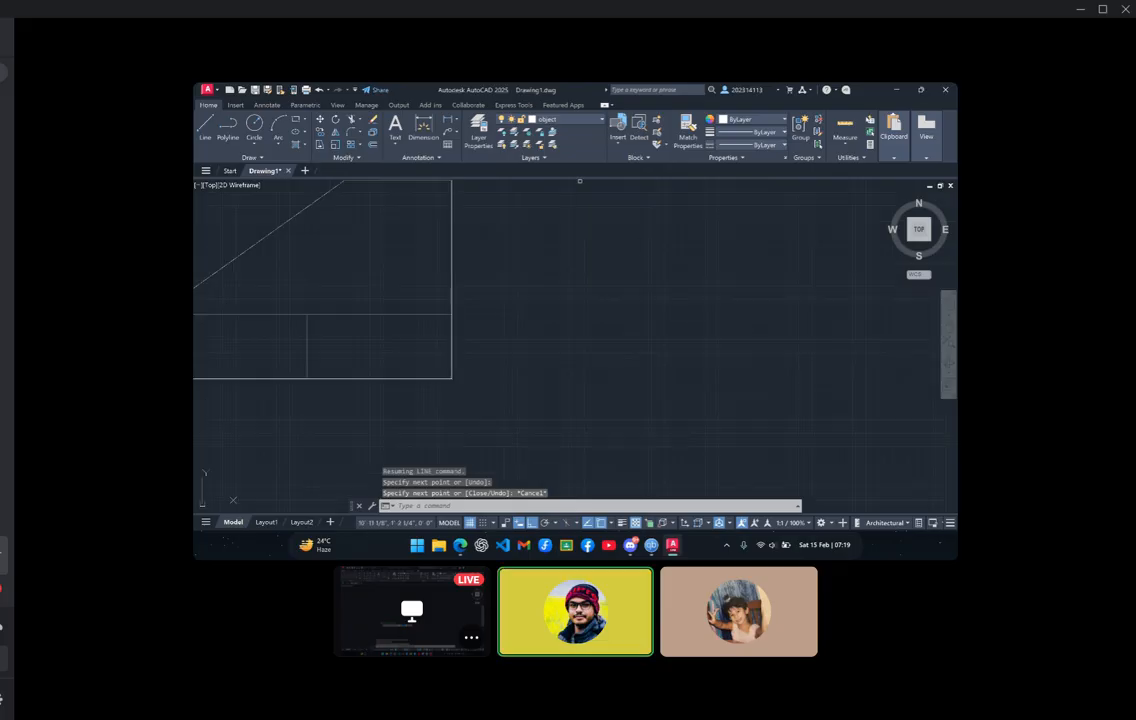
scroll(595, 323, down, 3)
click(560, 119)
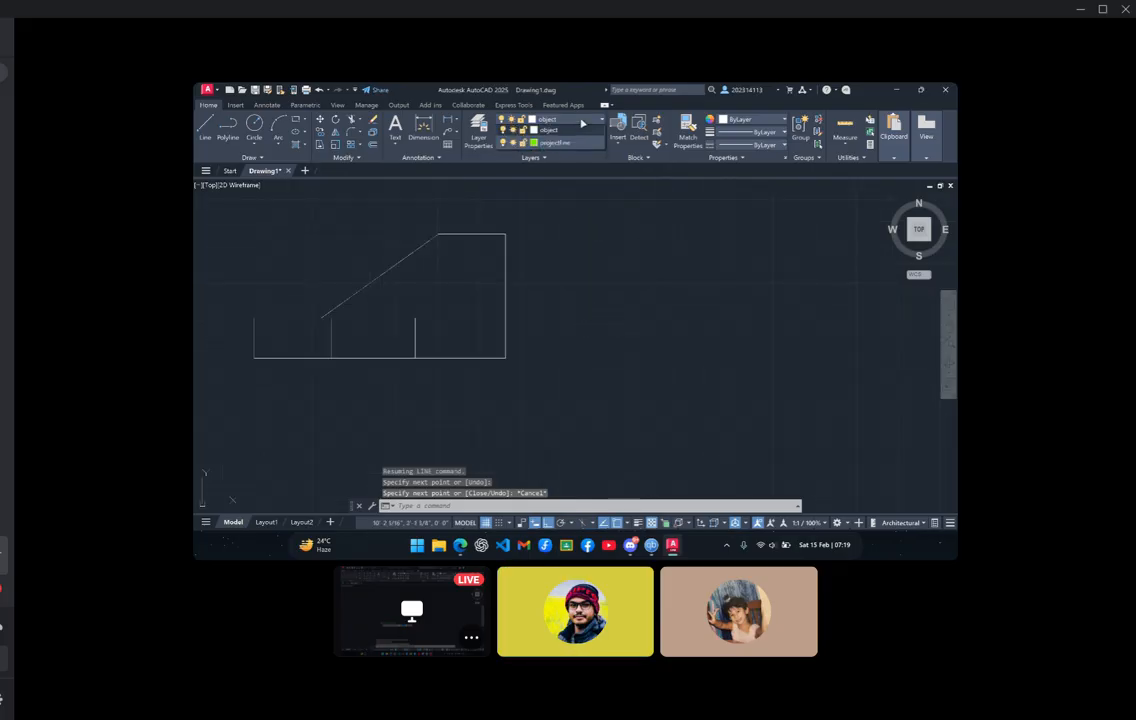
click(562, 168)
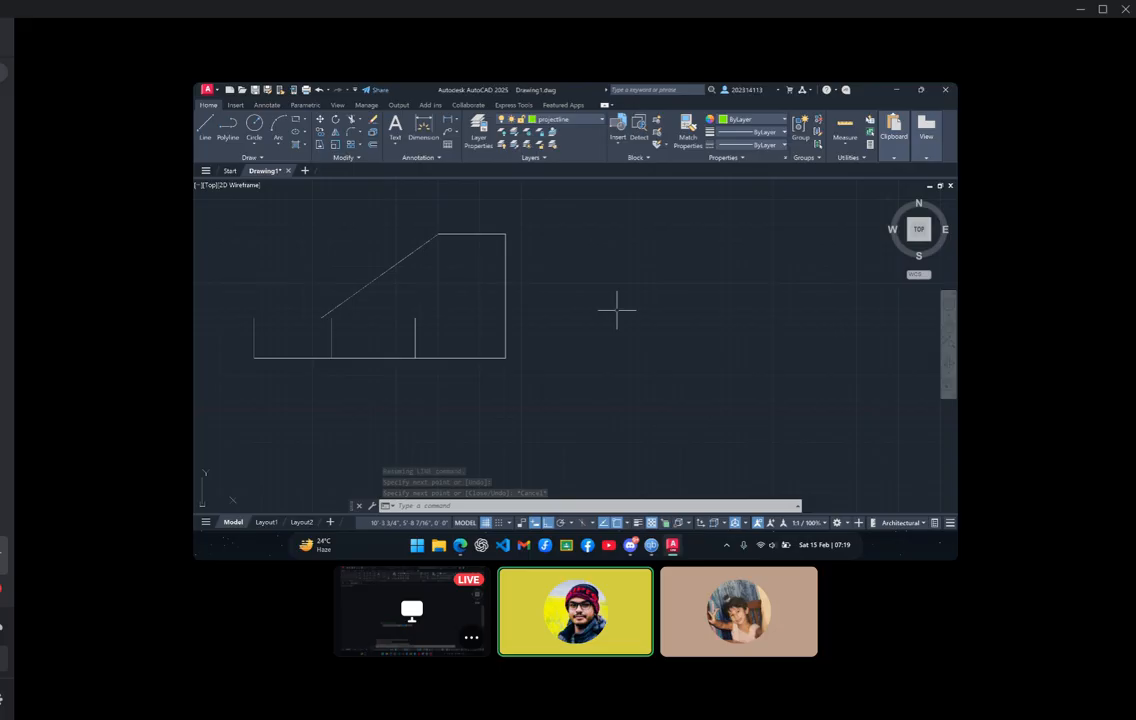
Draw horizontal construction lines through the rectangle's top edge, its bottom edge and the view's uppermost edge
text(xl)
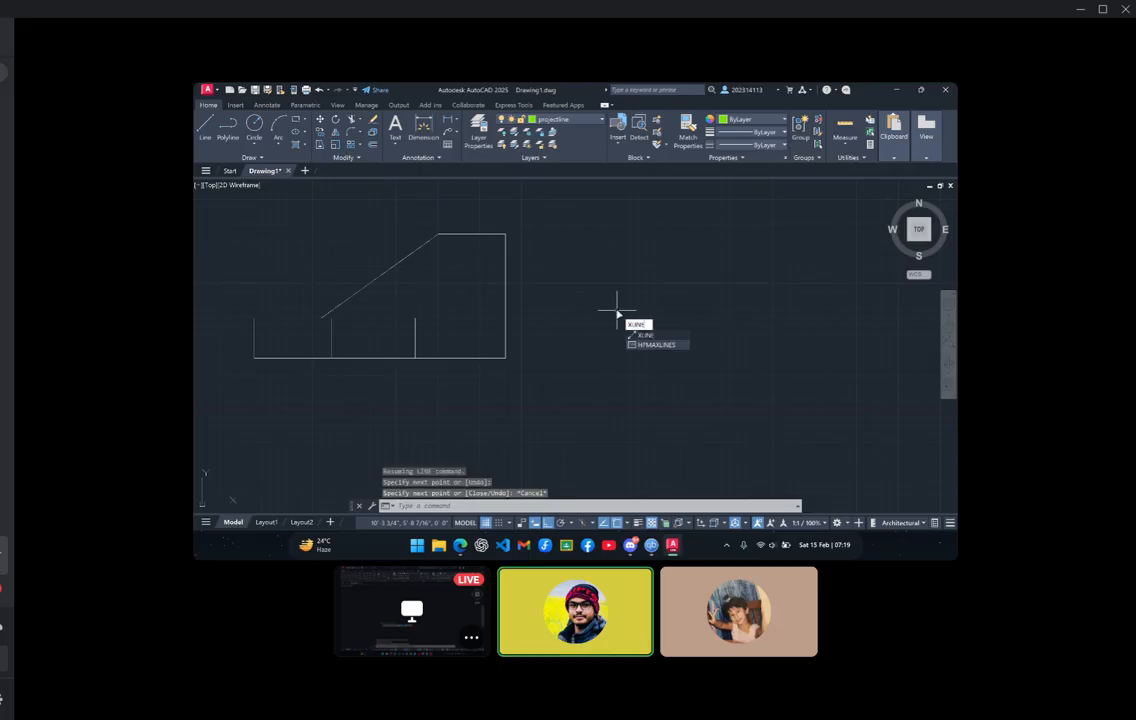
key(Return)
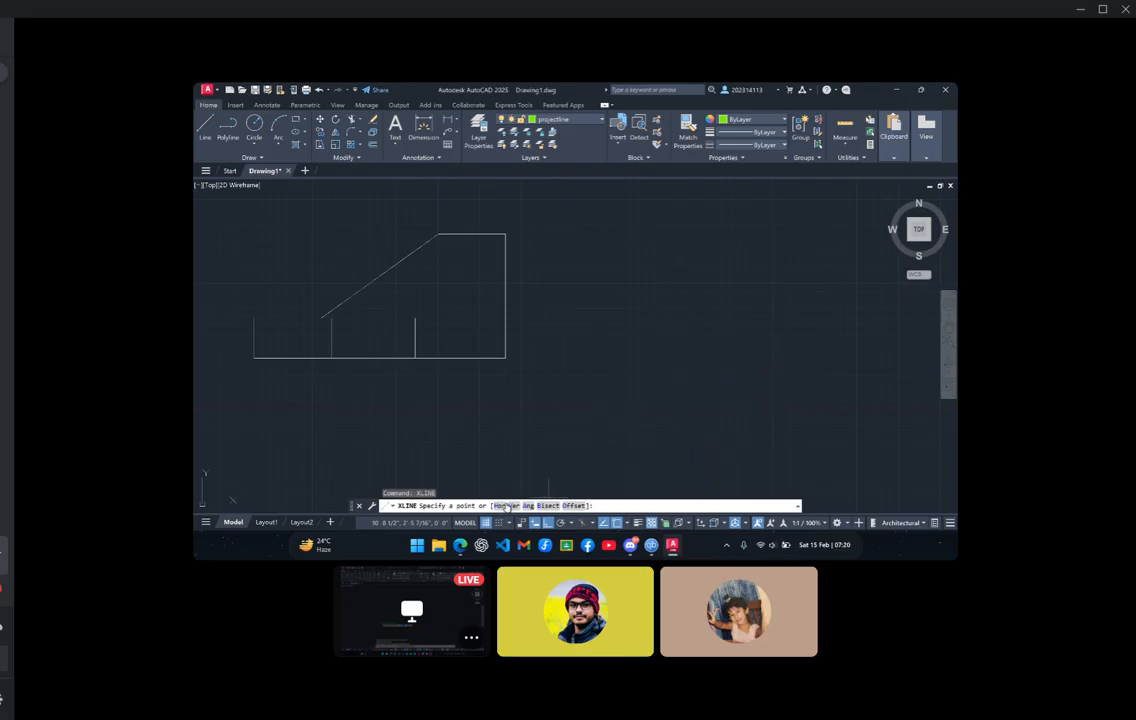
click(505, 506)
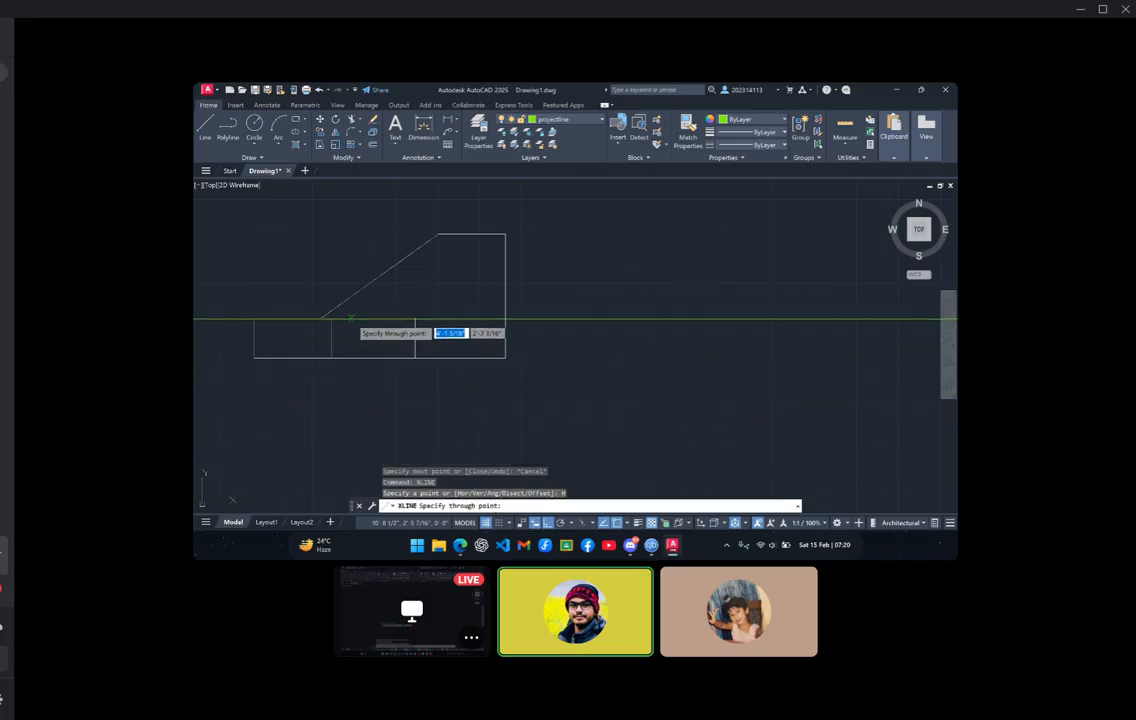
click(351, 318)
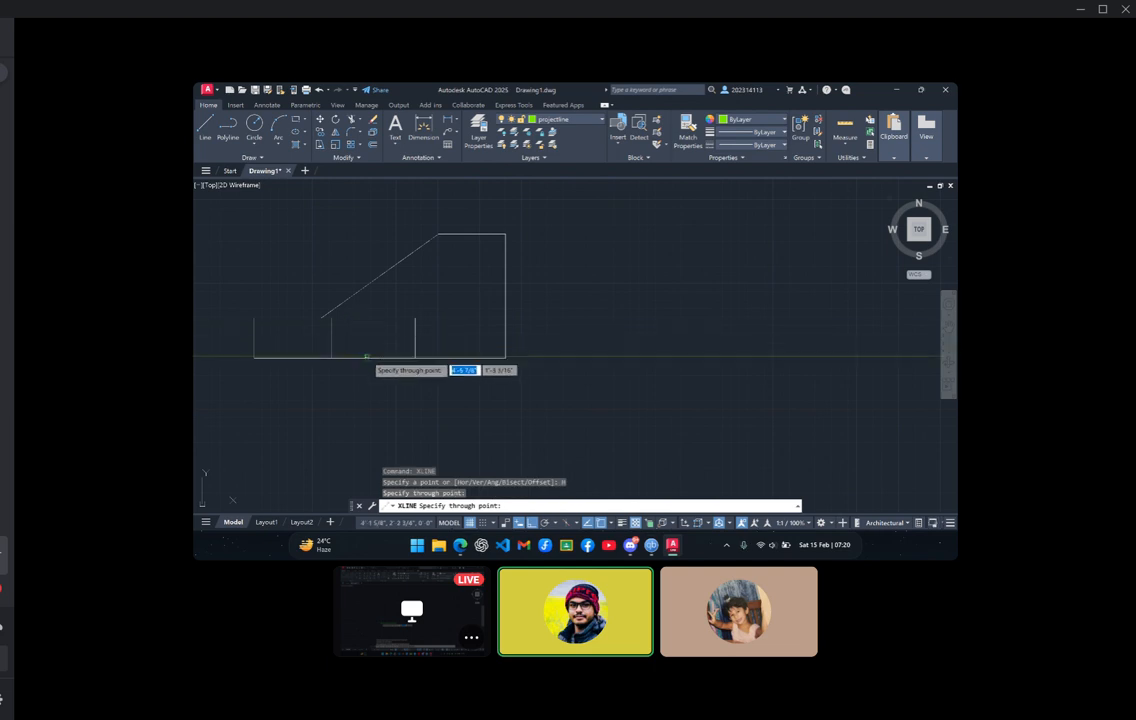
click(366, 357)
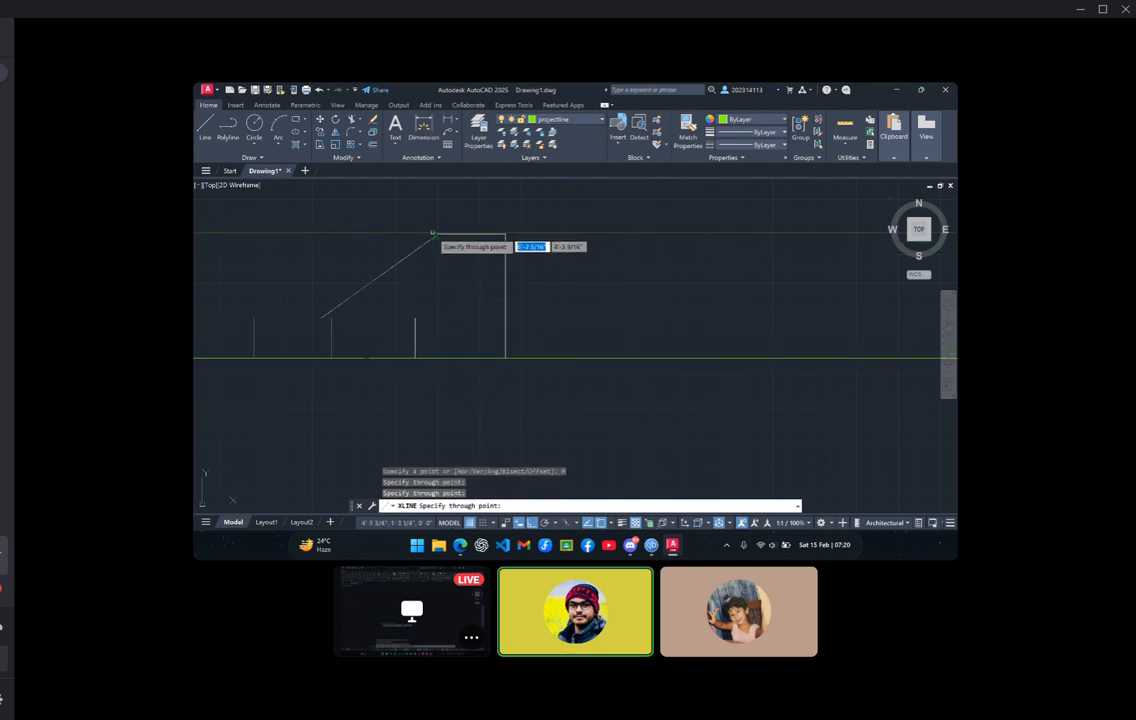
click(458, 234)
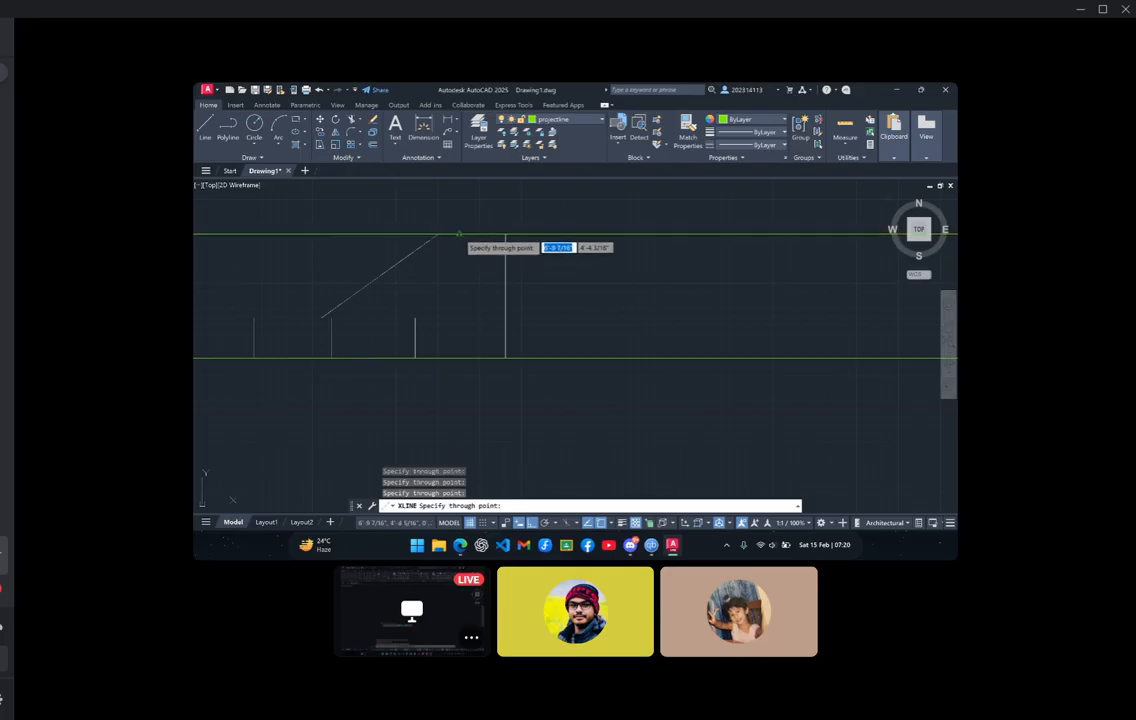
key(Escape)
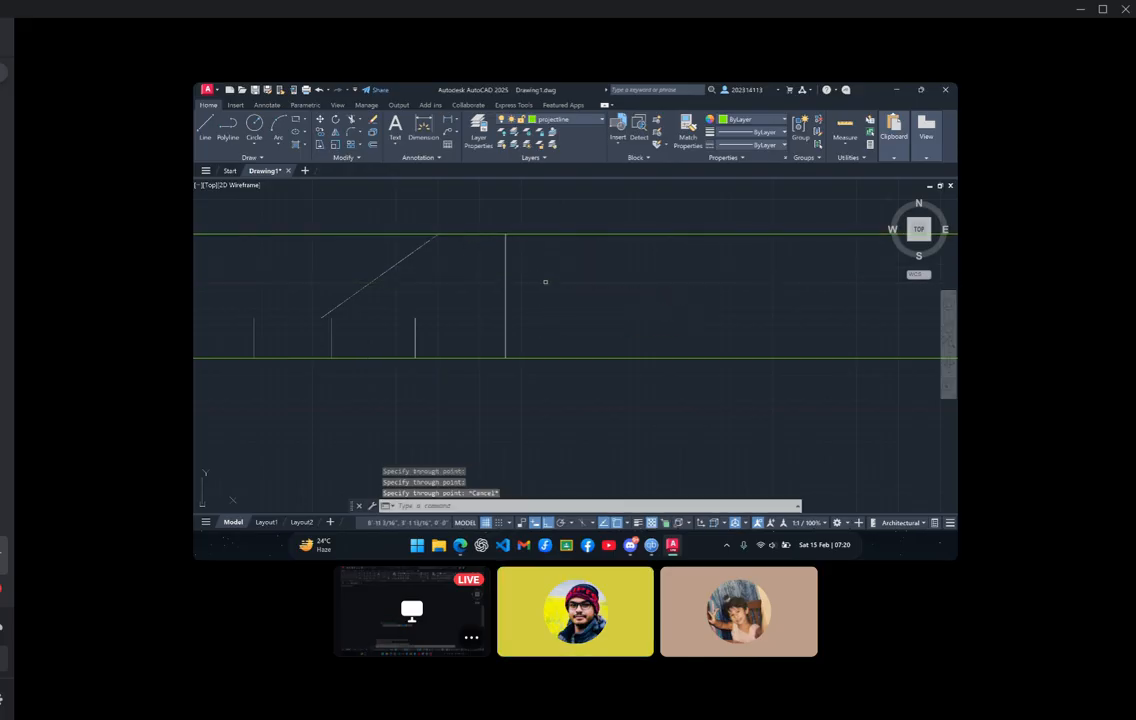
Draw vertical construction lines through the view's right and left edges, the two short inner lines and both ends of the slope
text(xli)
click(564, 304)
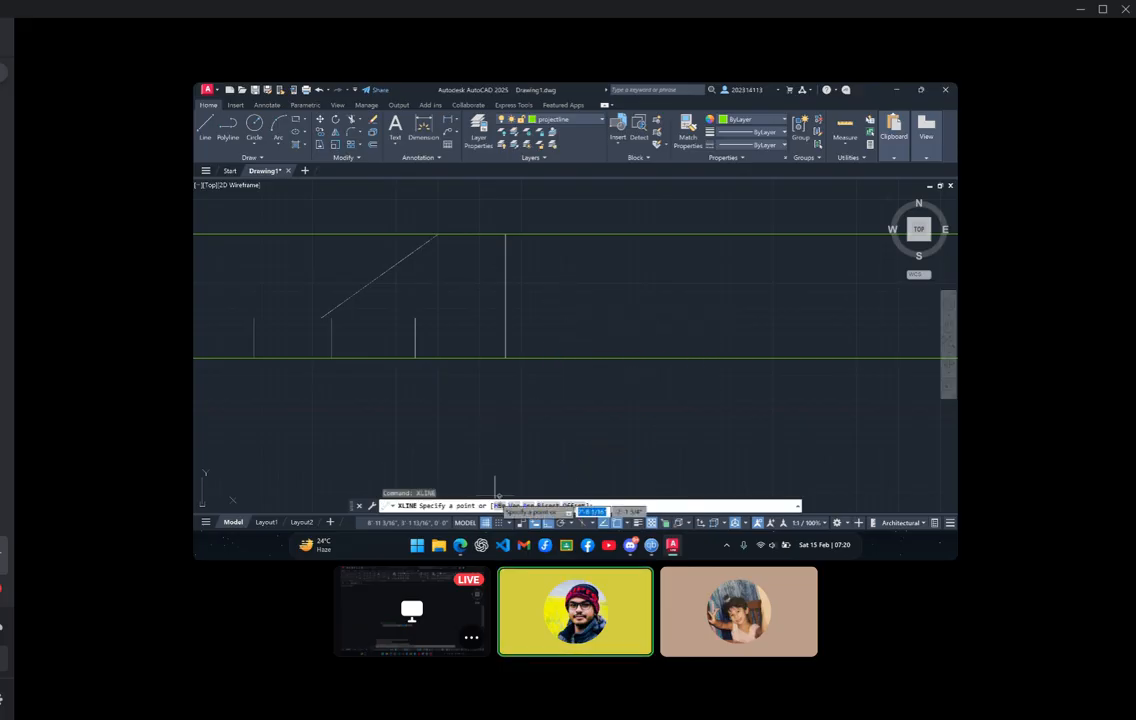
click(514, 506)
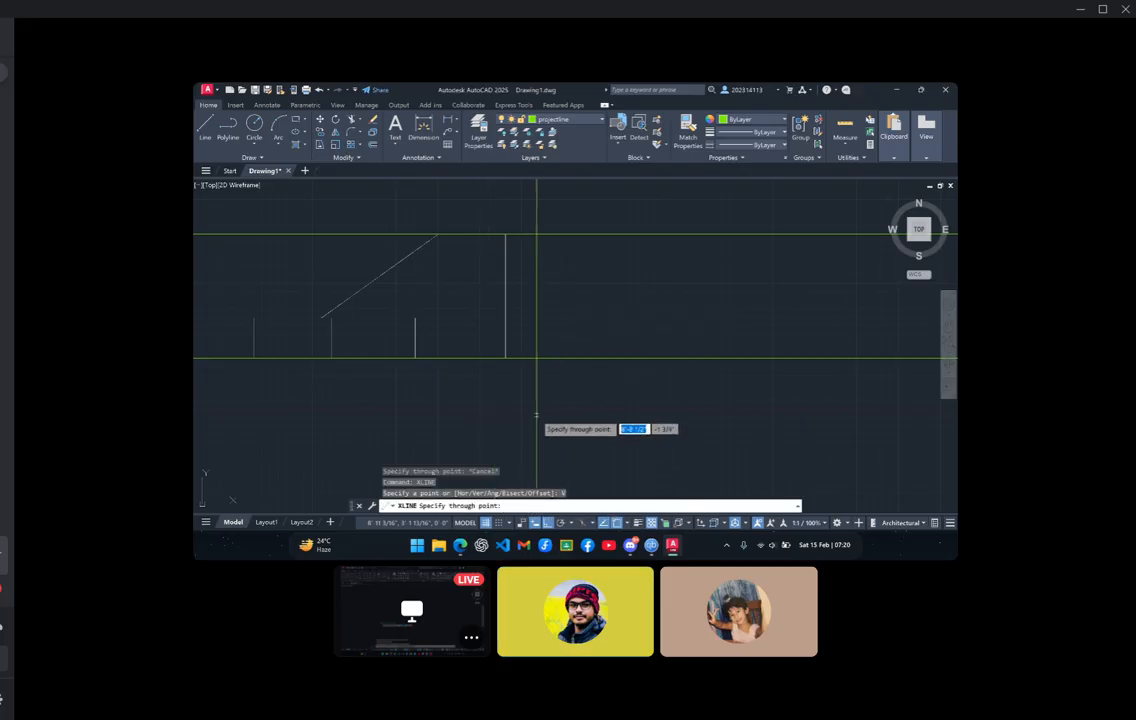
click(504, 343)
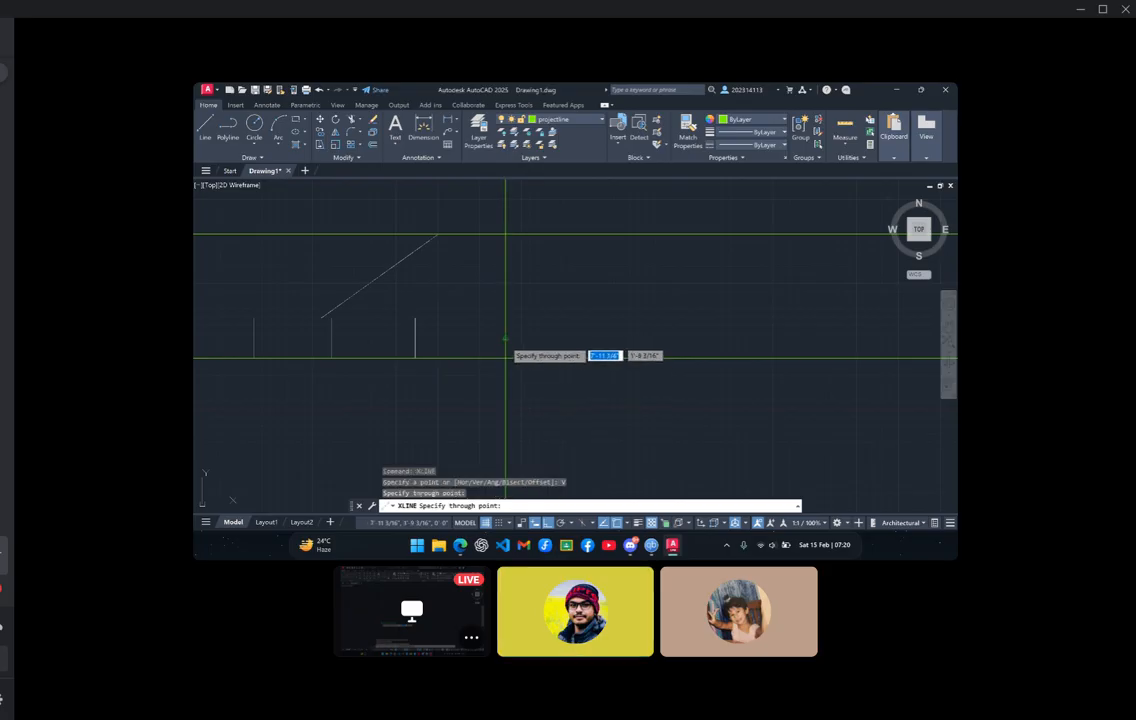
click(415, 340)
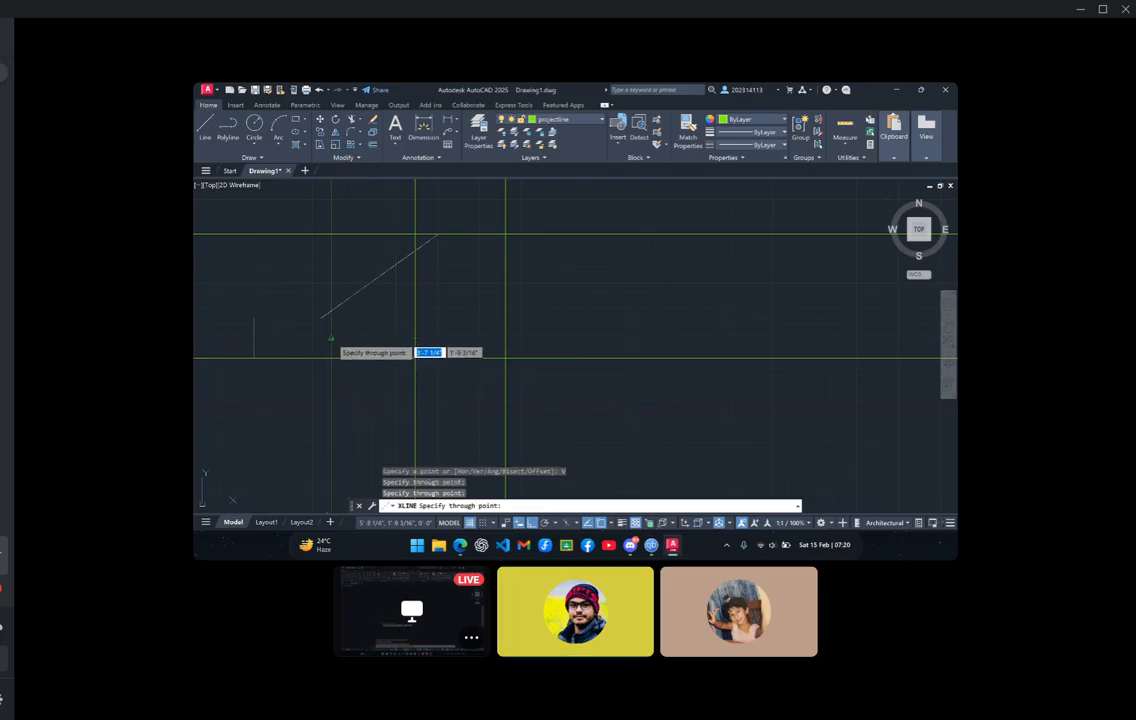
click(331, 339)
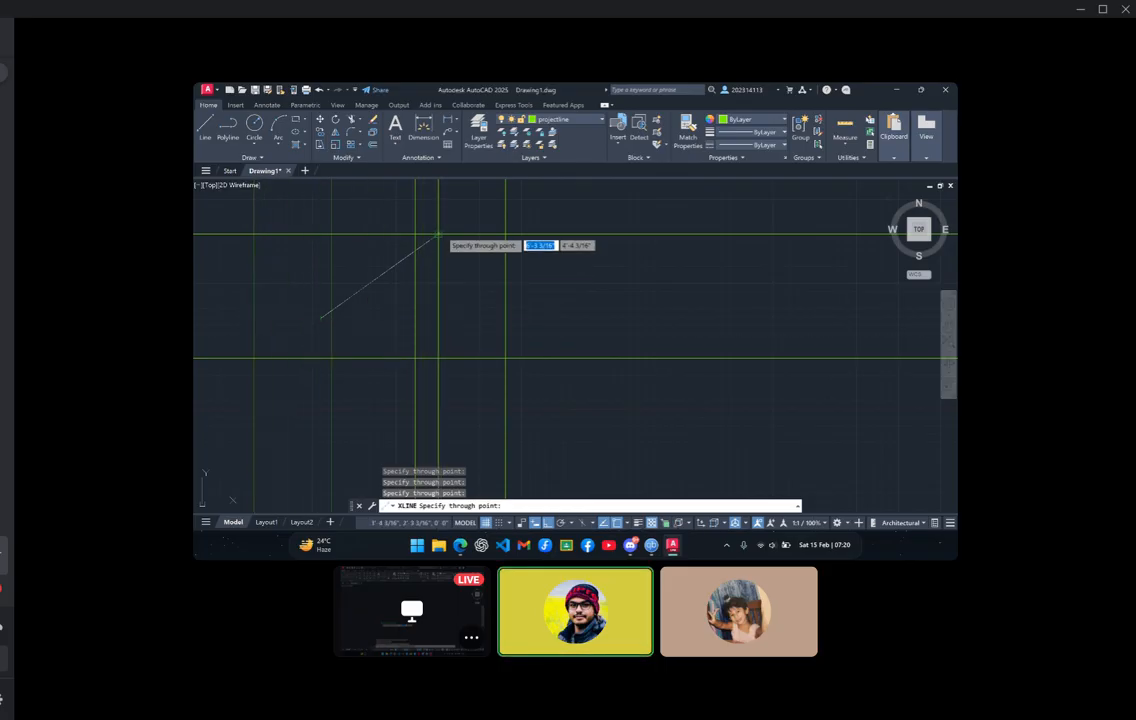
key(Escape)
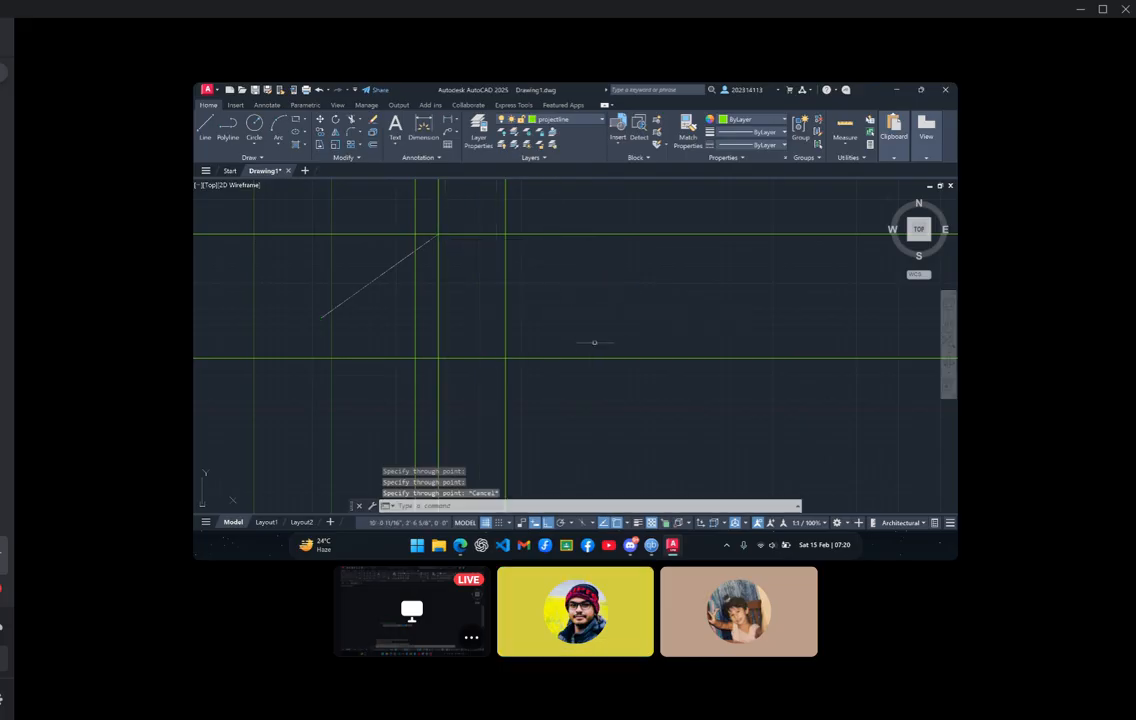
Bring the empty area above the view into sight and examine the isometric reference's dimensions, including the lower notched end, before returning to the drawing
scroll(593, 345, down, 5)
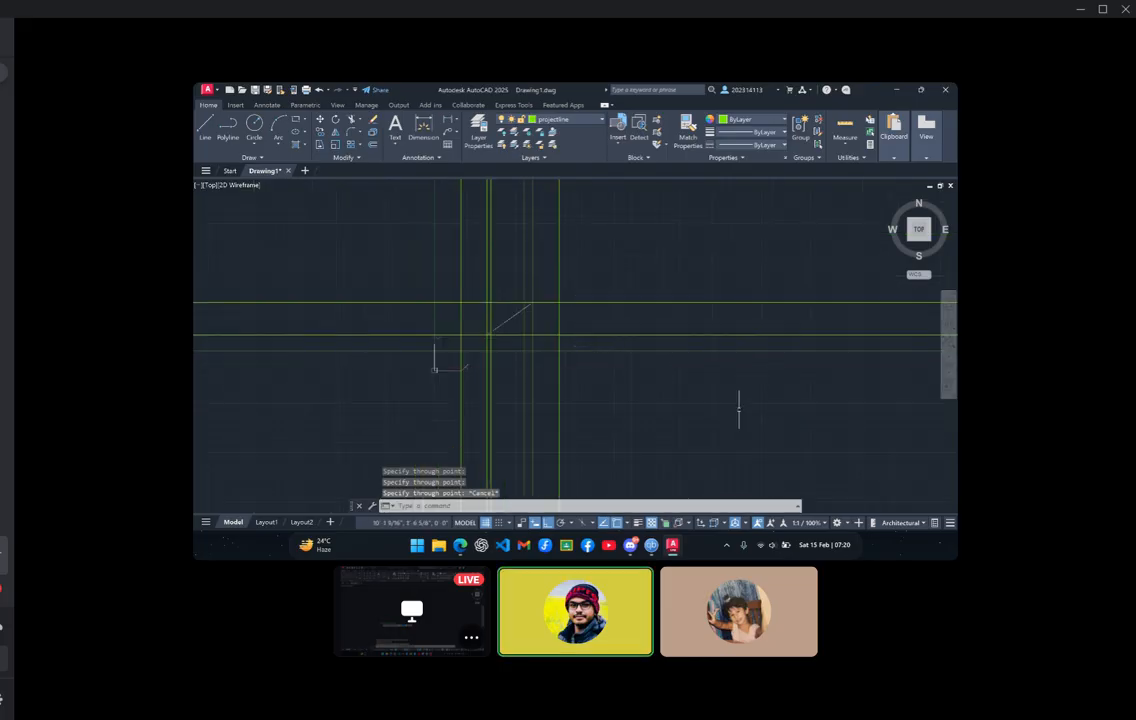
mouse_move(735, 393)
middle_down()
mouse_move(685, 451)
mouse_move(683, 405)
middle_up()
middle_drag(713, 304, 672, 399)
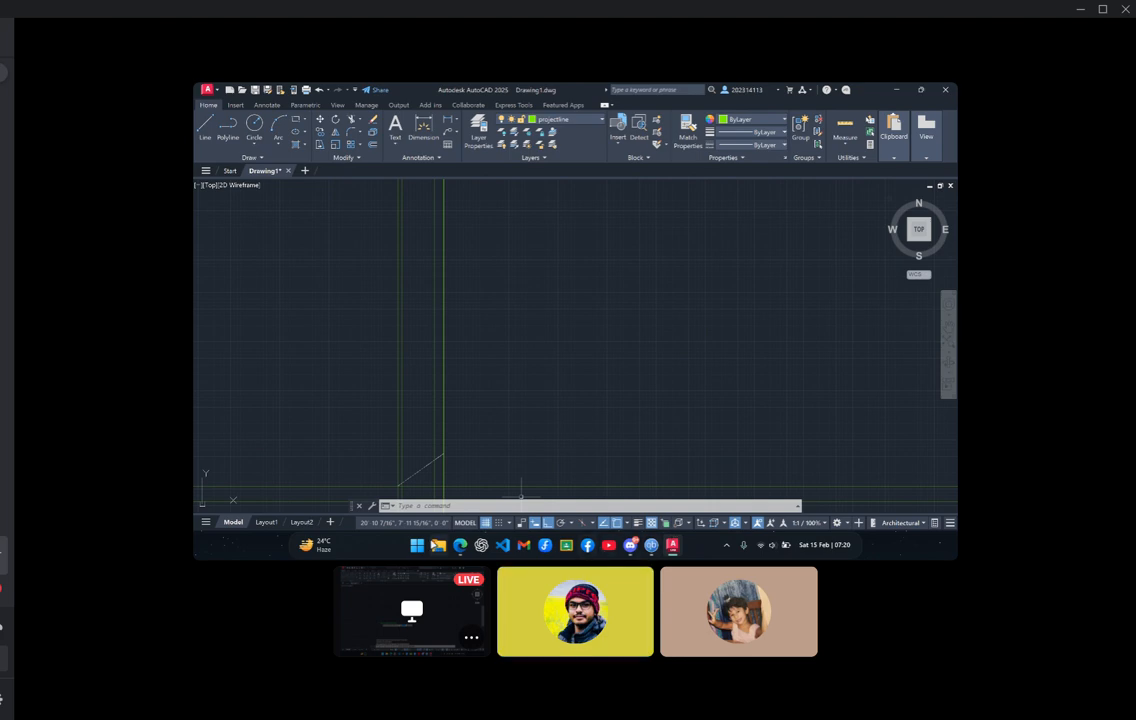
click(461, 548)
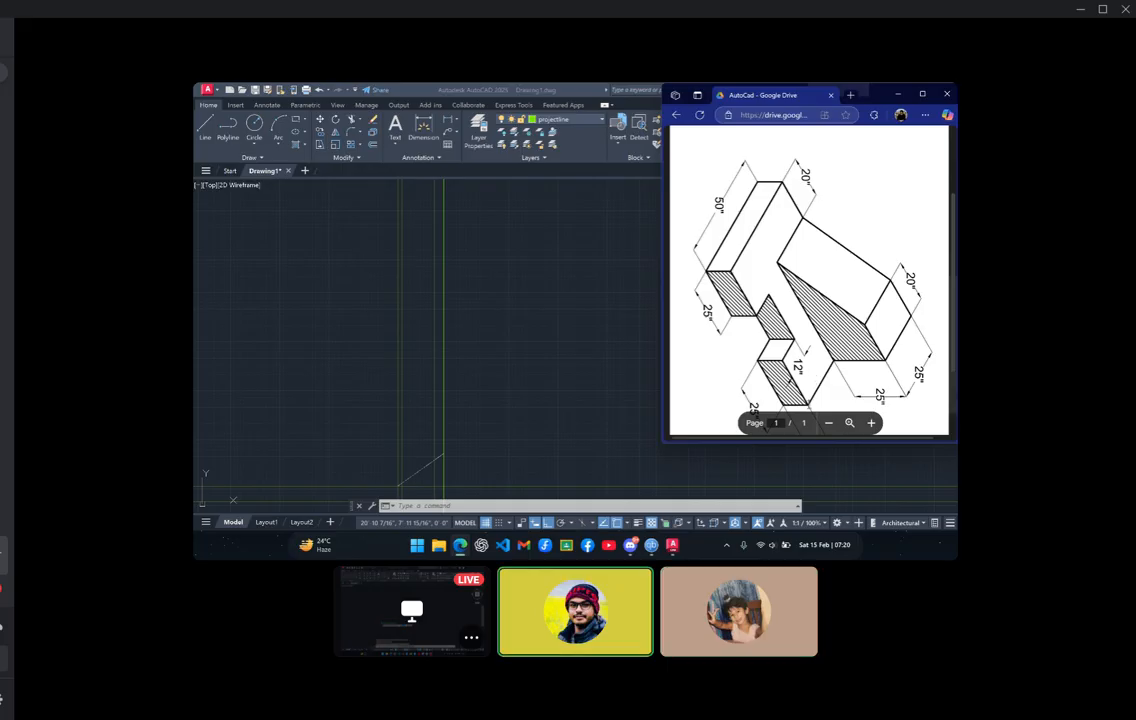
scroll(844, 343, down, 1)
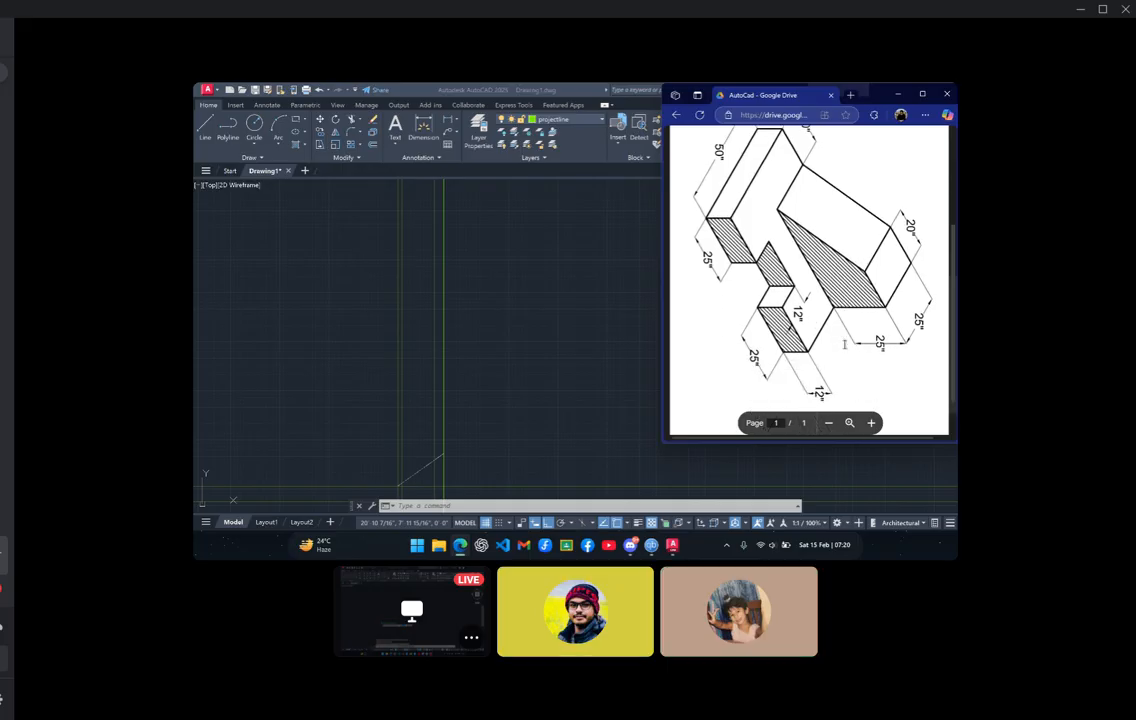
scroll(844, 344, down, 1)
scroll(844, 345, up, 1)
scroll(844, 344, down, 1)
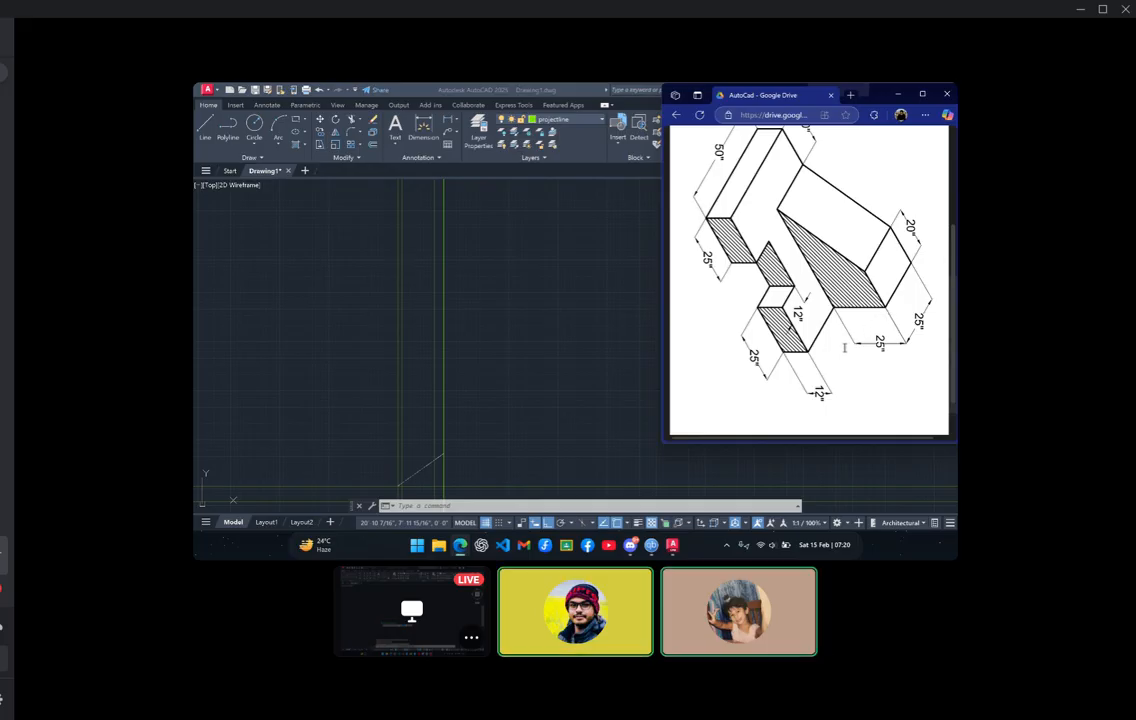
scroll(844, 343, up, 1)
scroll(769, 297, down, 1)
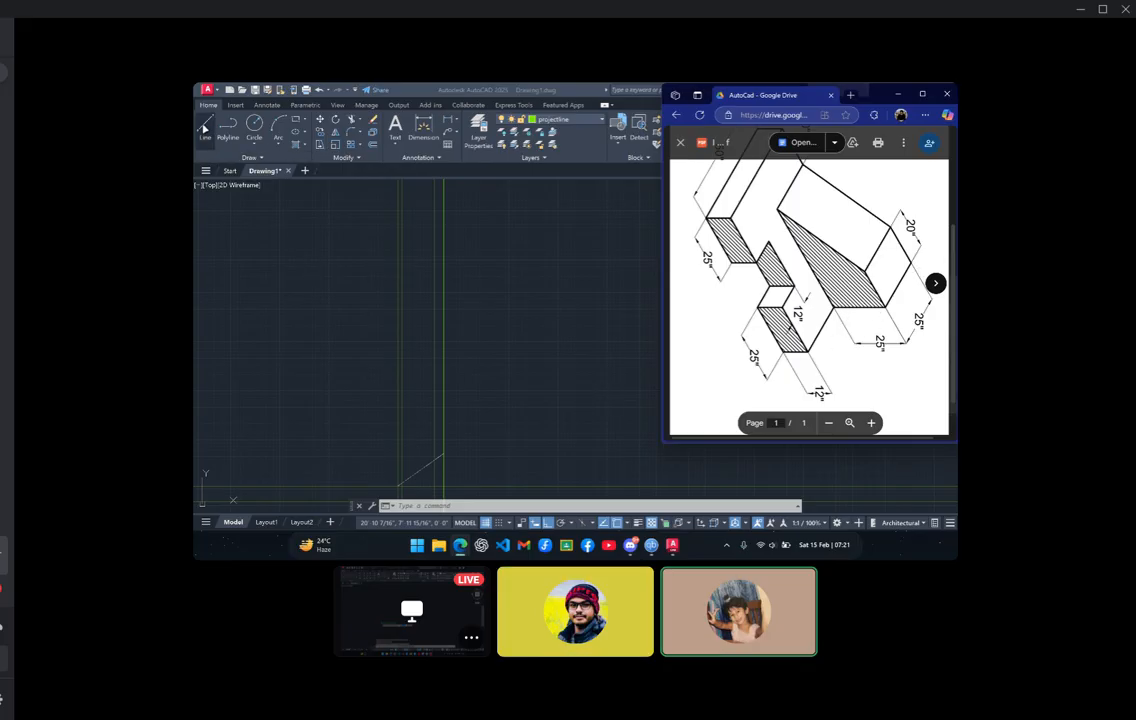
click(270, 230)
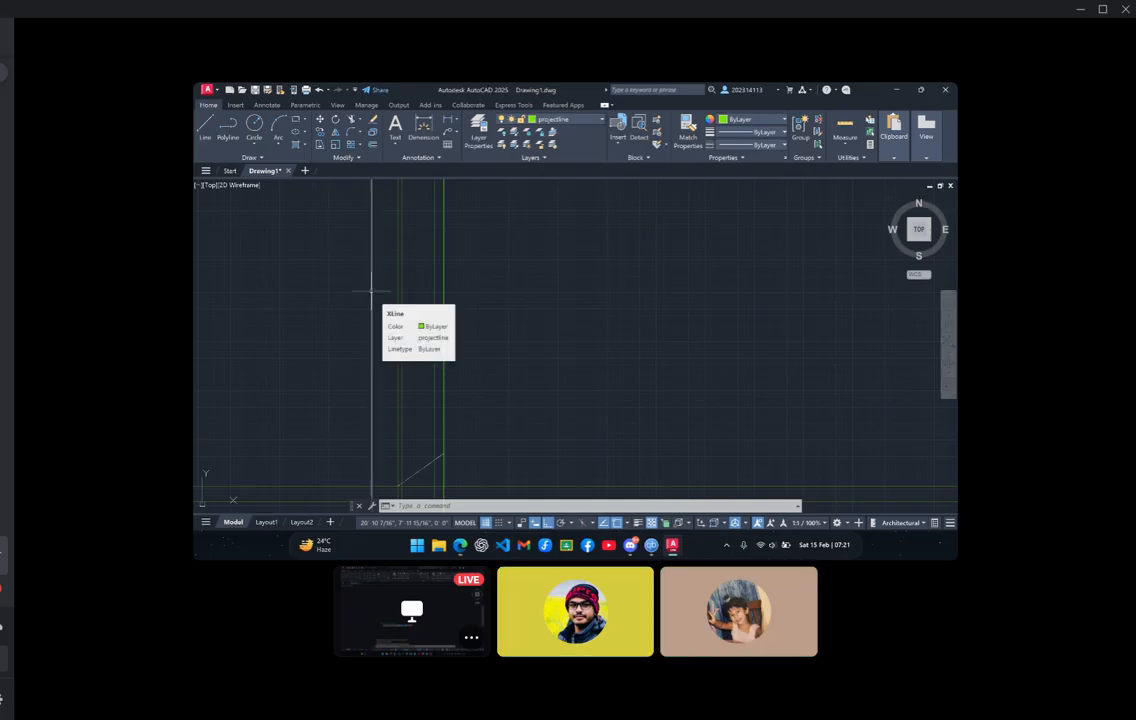
click(372, 291)
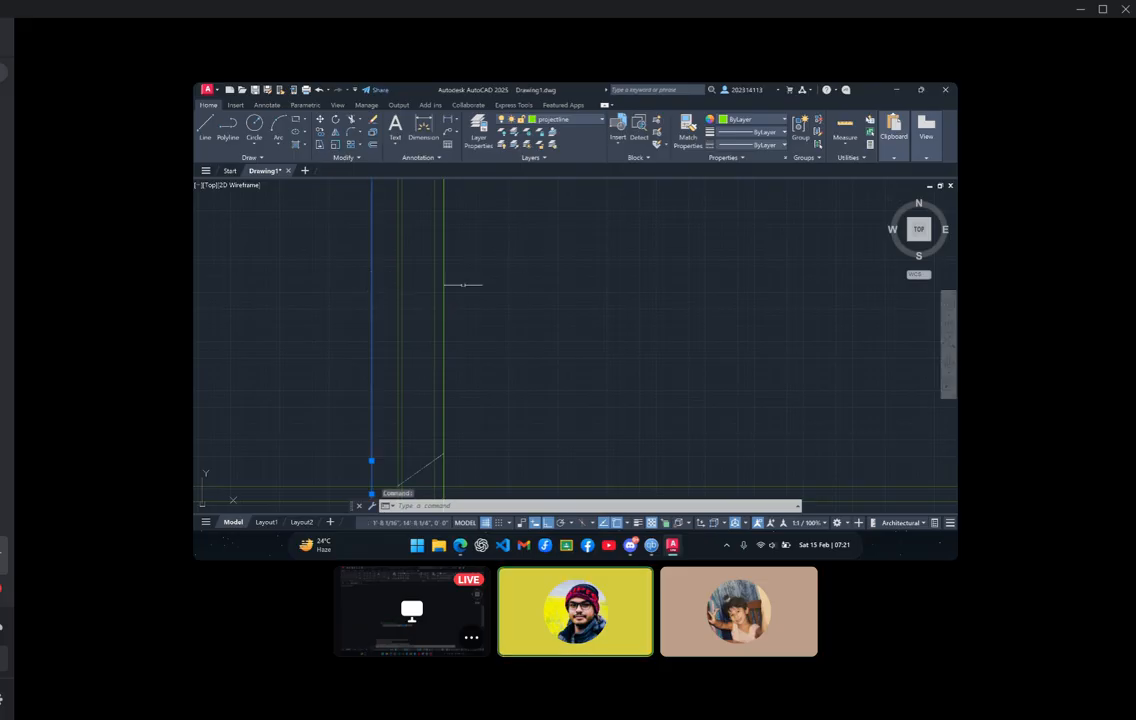
click(209, 130)
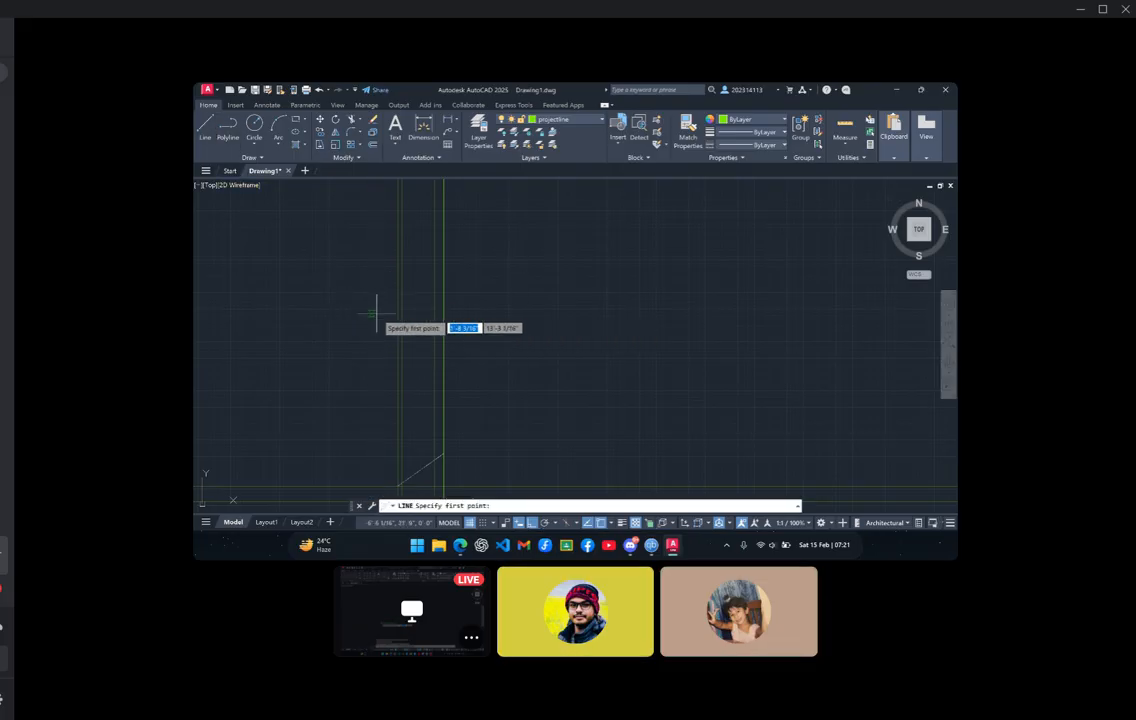
scroll(400, 325, up, 5)
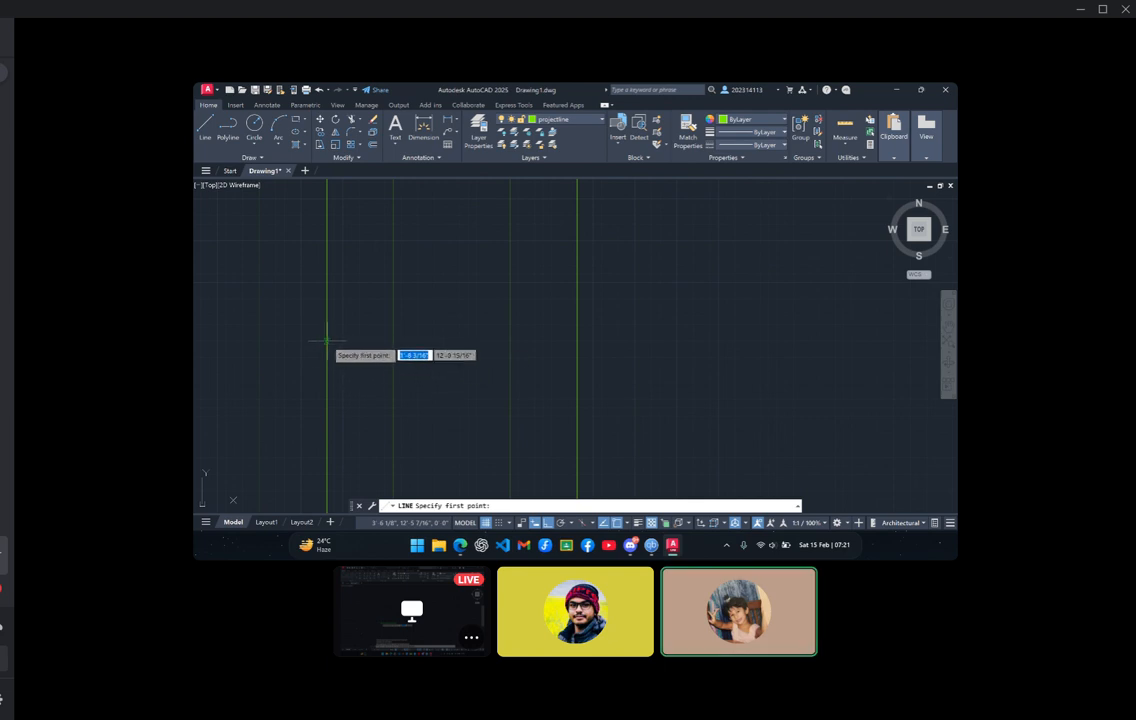
scroll(487, 322, down, 2)
scroll(537, 381, down, 2)
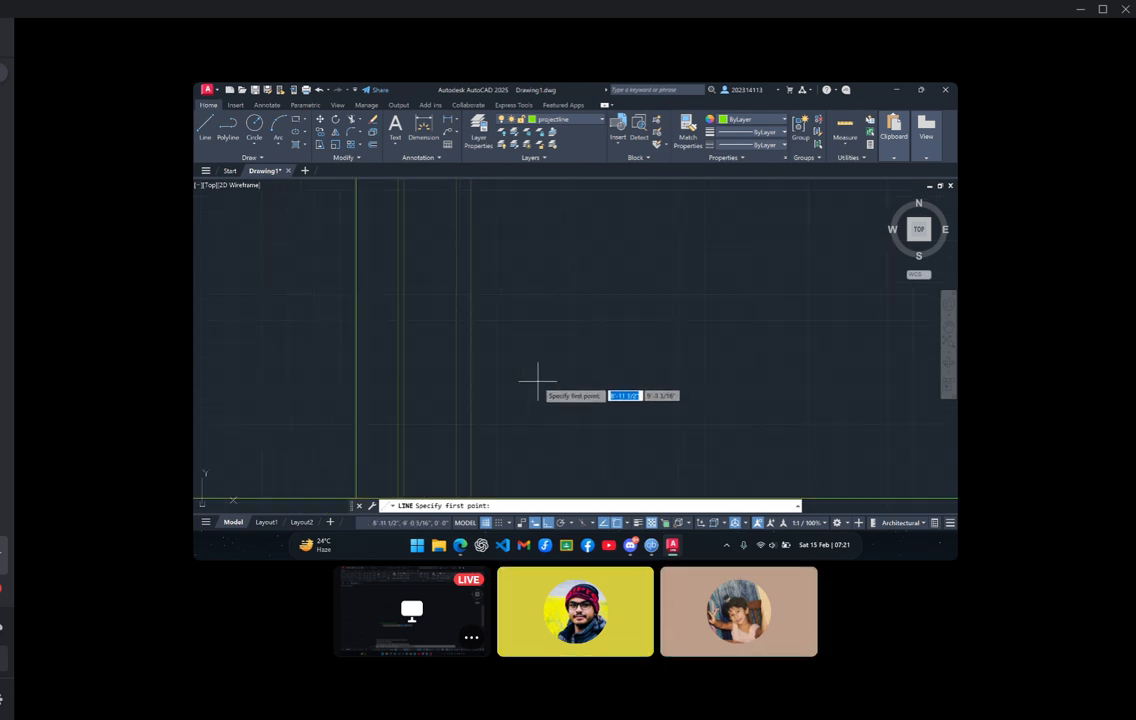
mouse_move(599, 362)
middle_down()
mouse_move(598, 265)
mouse_move(637, 328)
mouse_move(631, 378)
mouse_move(625, 355)
middle_up()
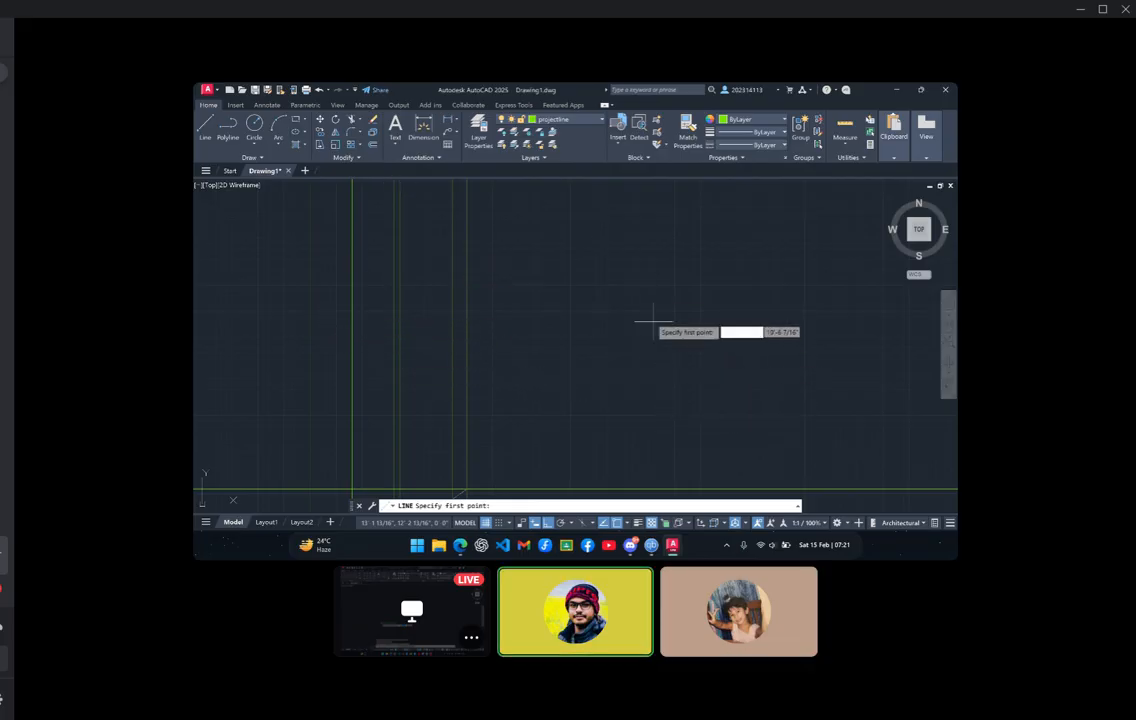
middle_drag(641, 304, 689, 145)
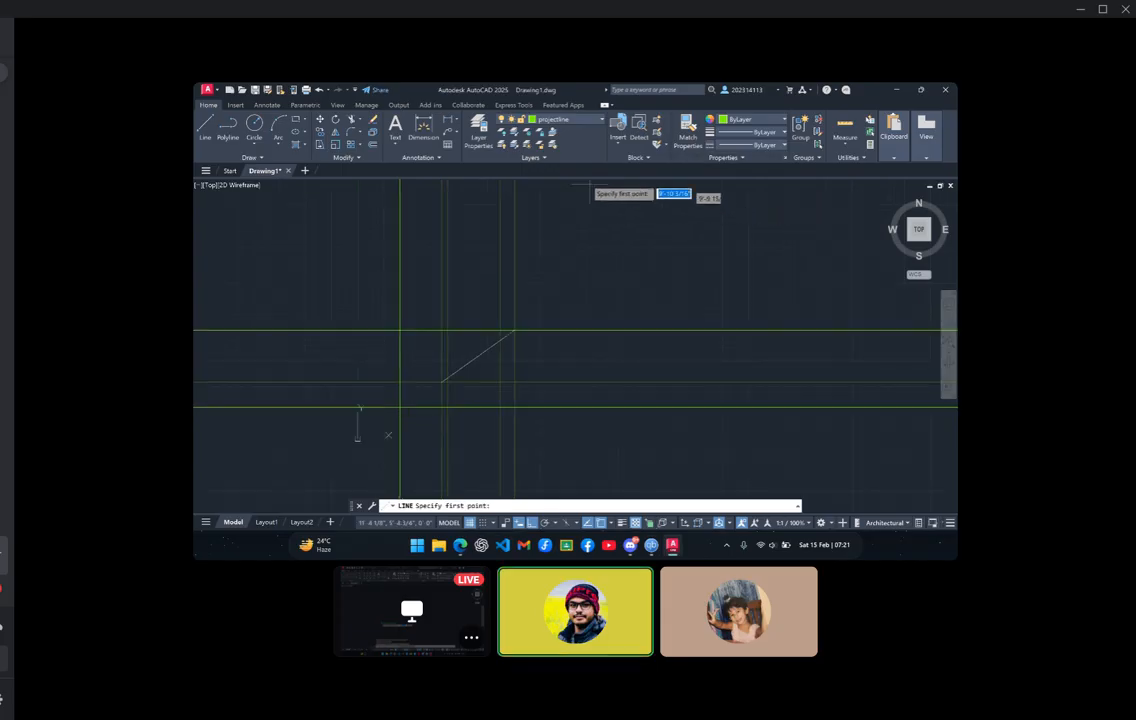
Turn the projectline layer off to view the object geometry alone, and turn it back on
click(525, 119)
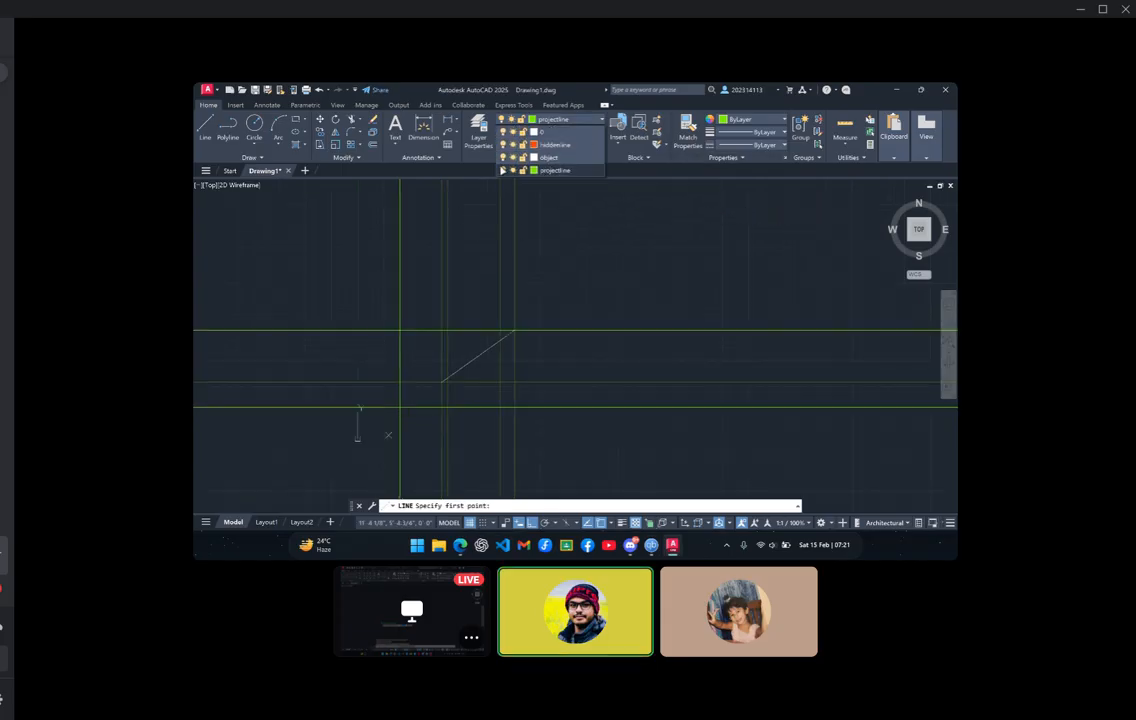
click(503, 170)
click(510, 311)
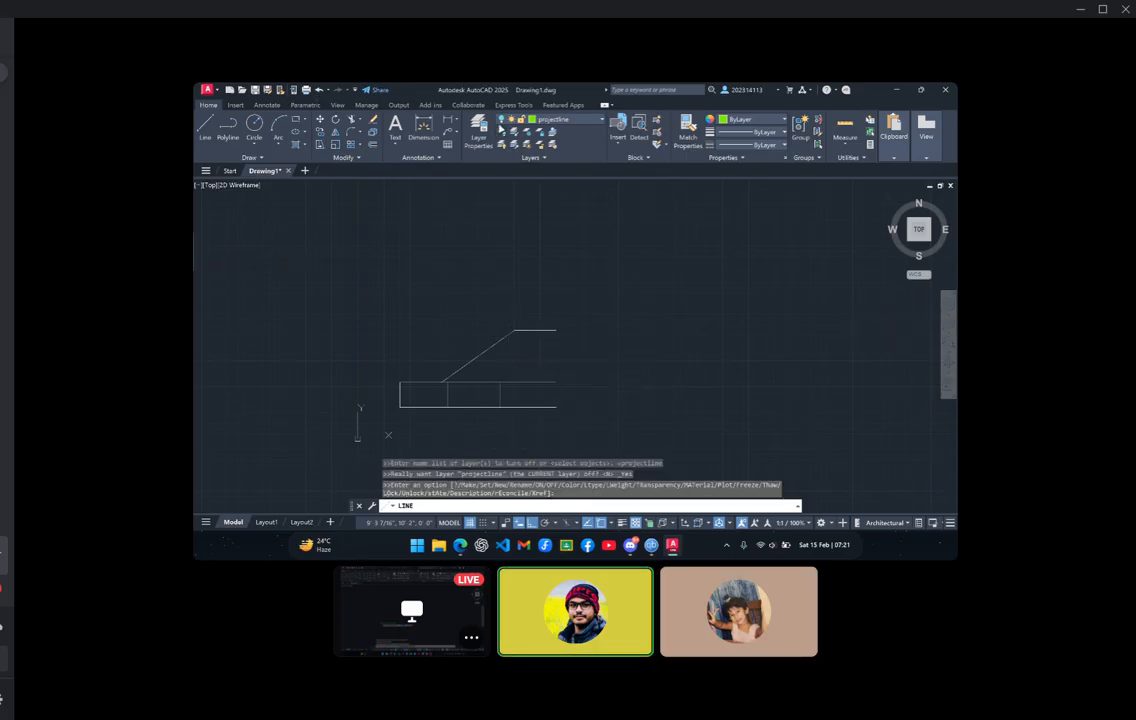
click(566, 121)
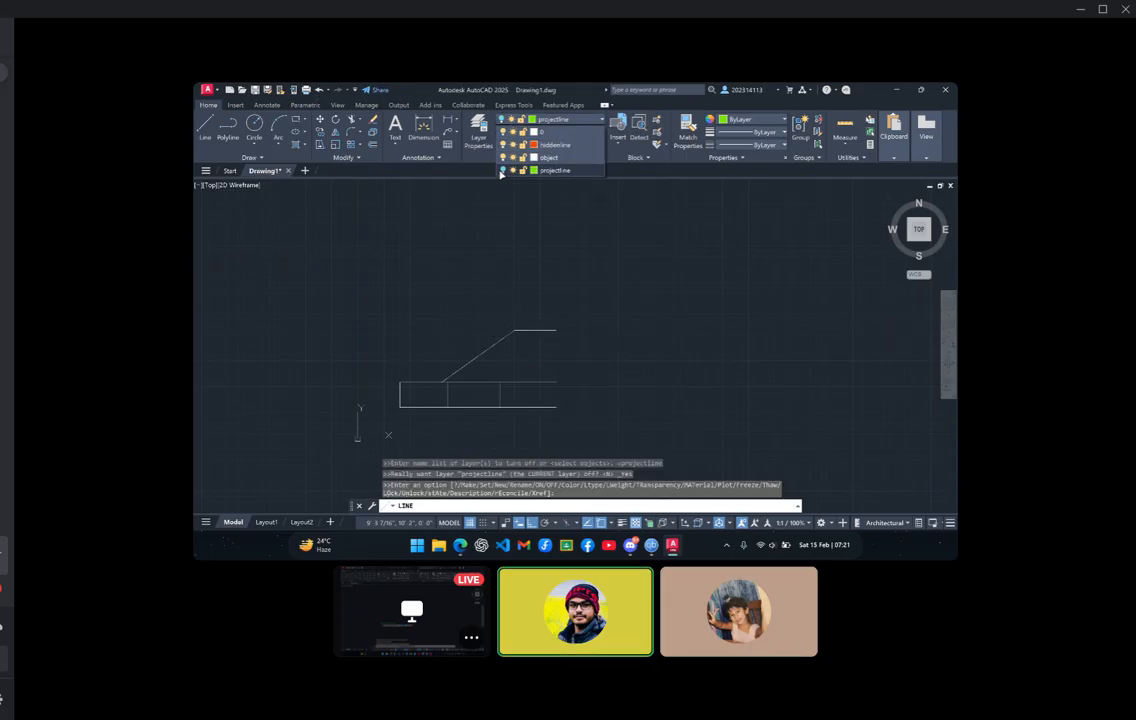
click(503, 170)
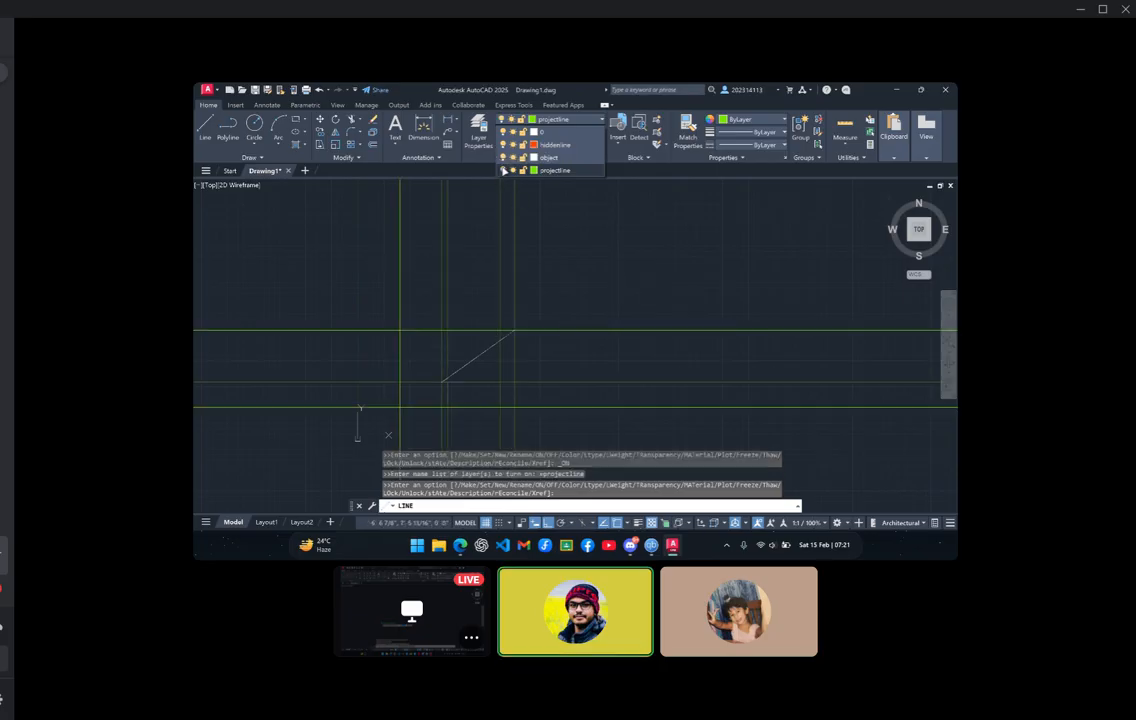
click(619, 308)
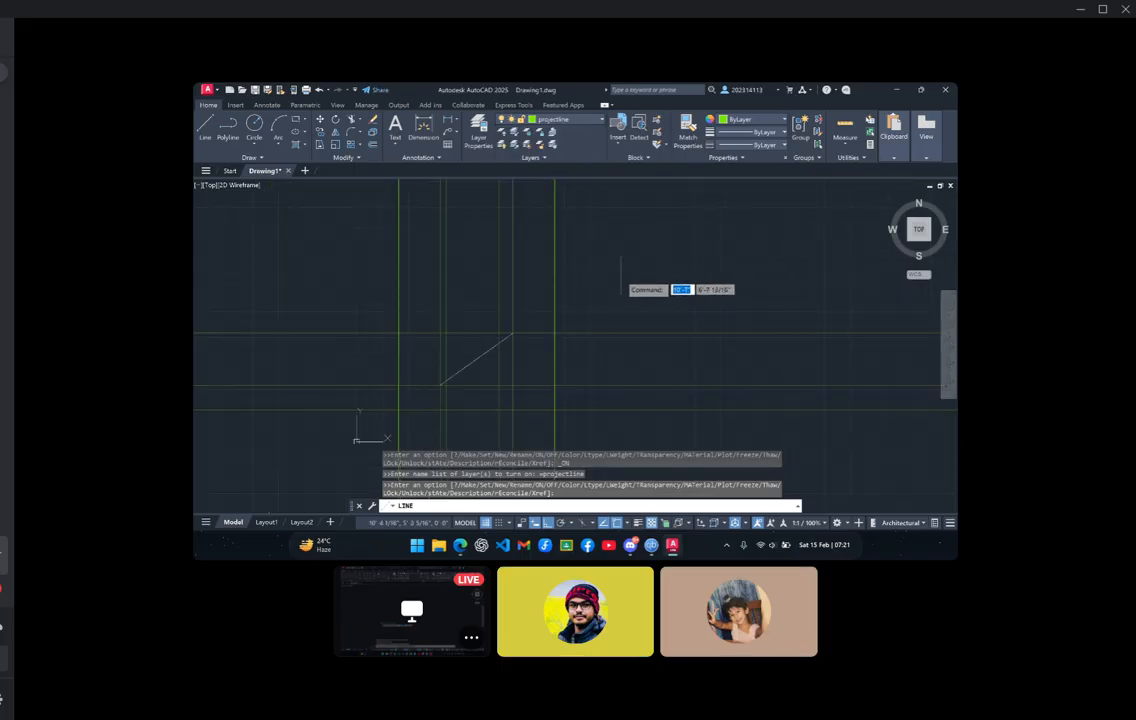
Lock the projectline layer against editing
mouse_move(619, 310)
middle_down()
mouse_move(621, 289)
mouse_move(619, 397)
middle_up()
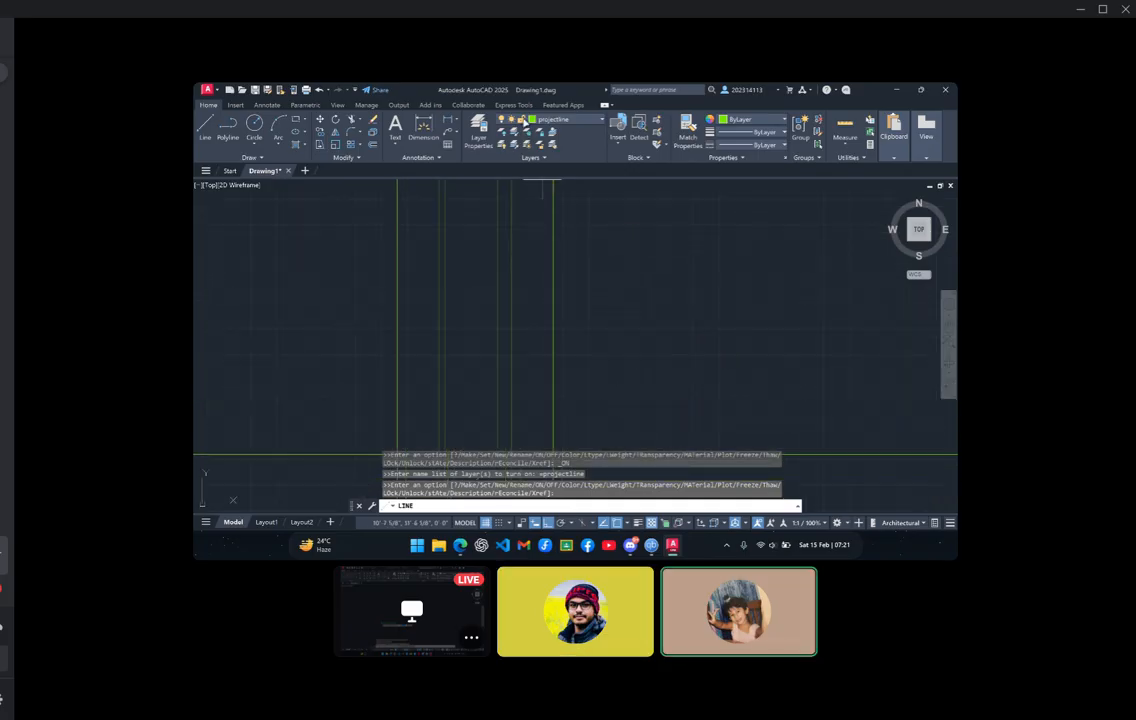
click(525, 120)
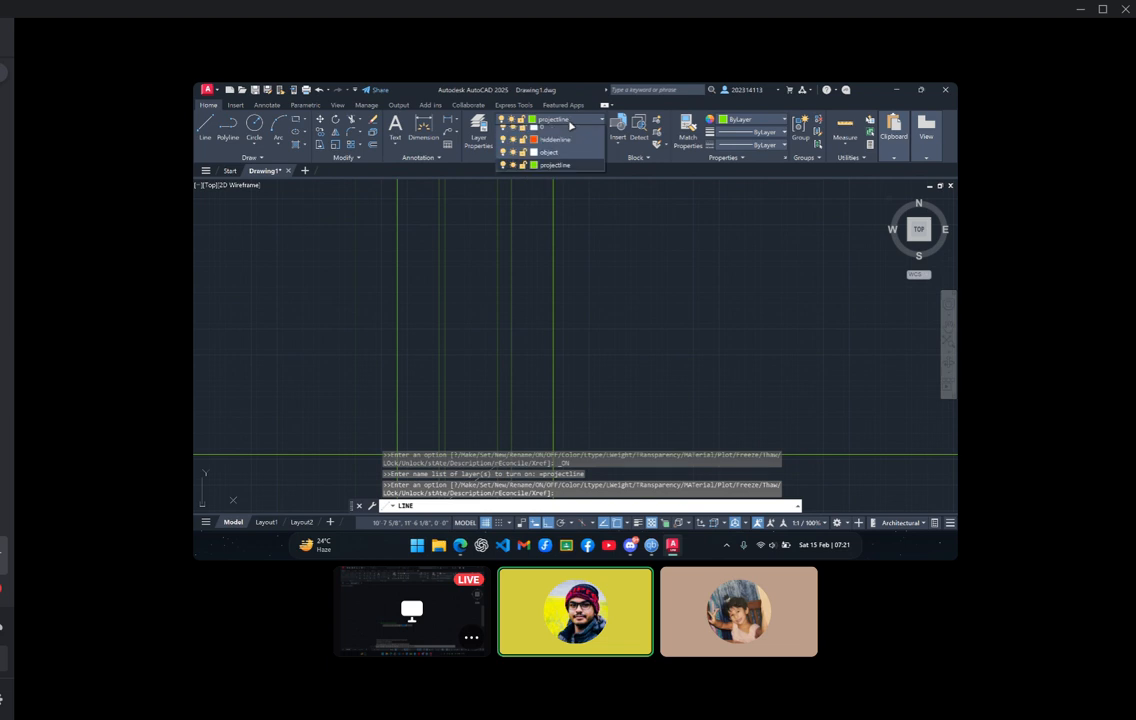
click(522, 171)
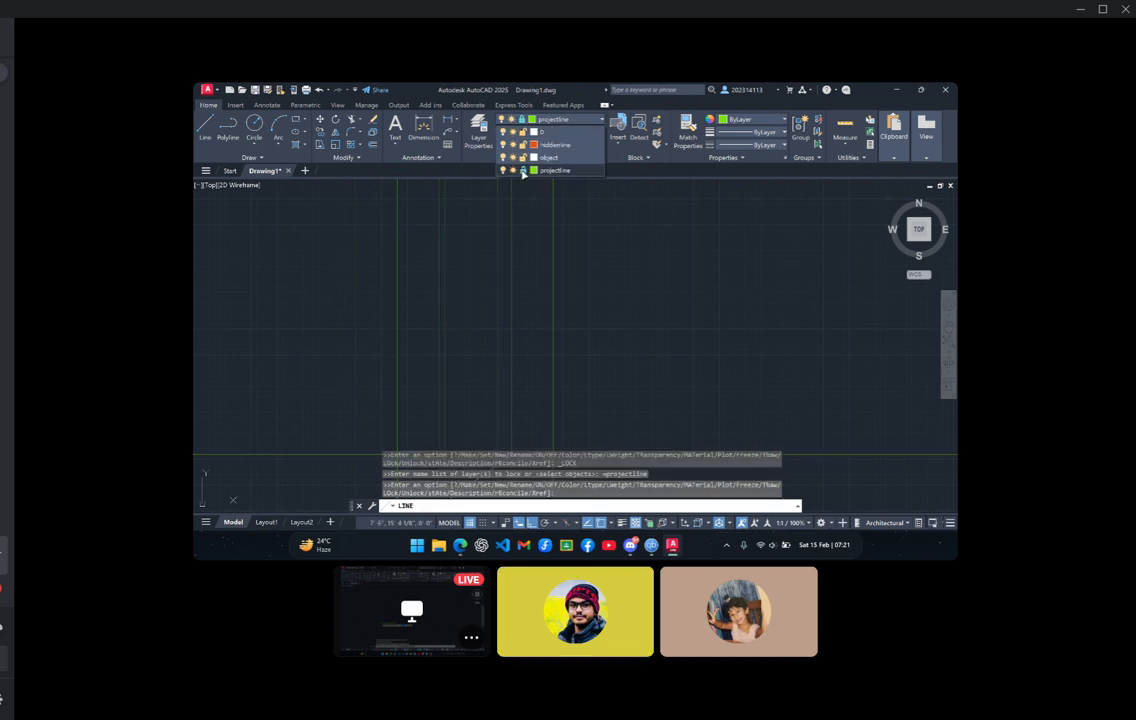
click(621, 310)
mouse_move(608, 378)
middle_down()
mouse_move(616, 264)
mouse_move(624, 372)
middle_up()
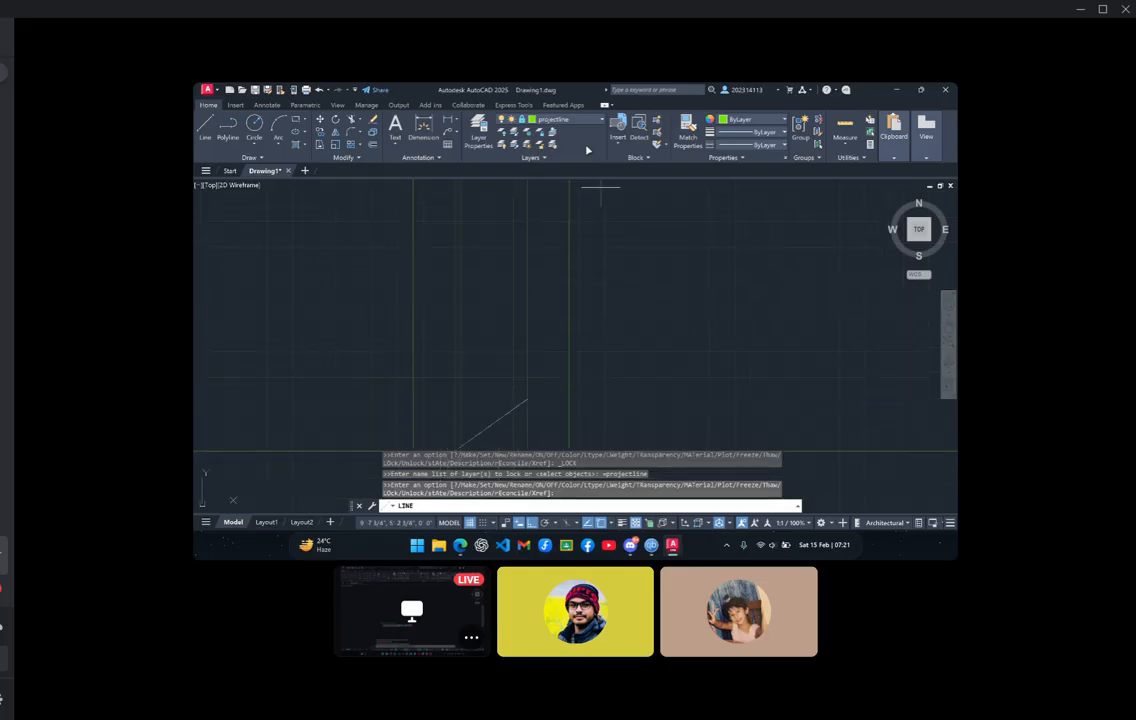
Turn the locked projectline layer off, unlock it and turn it back on
click(550, 120)
click(501, 171)
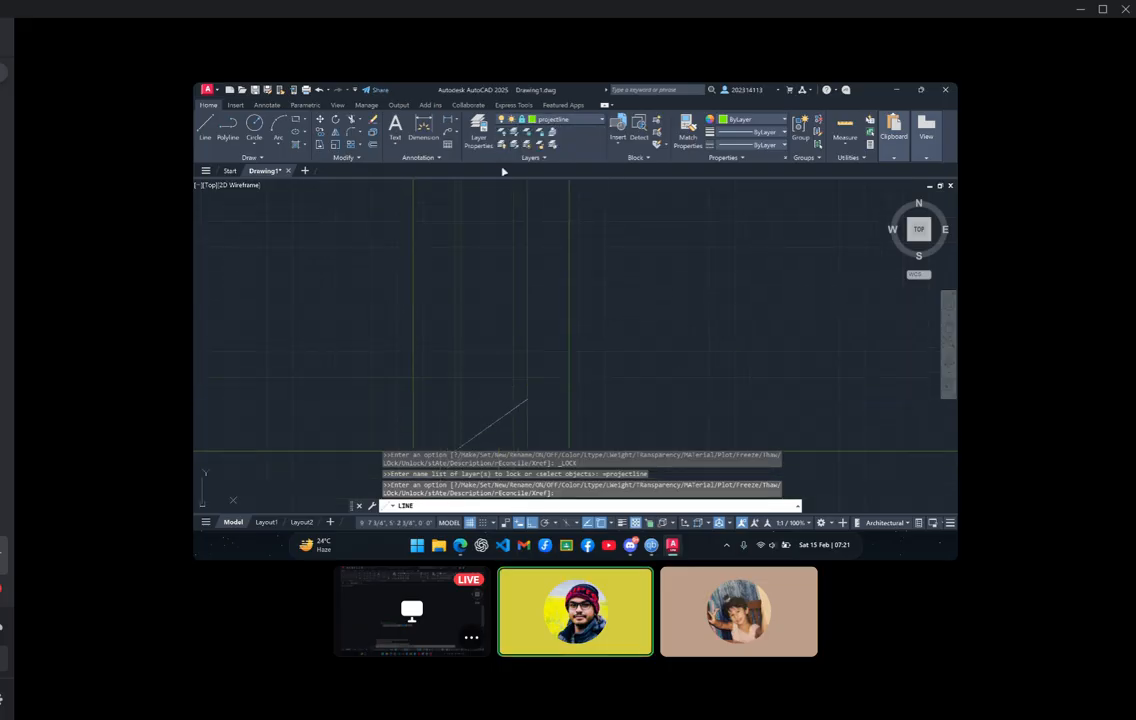
click(525, 316)
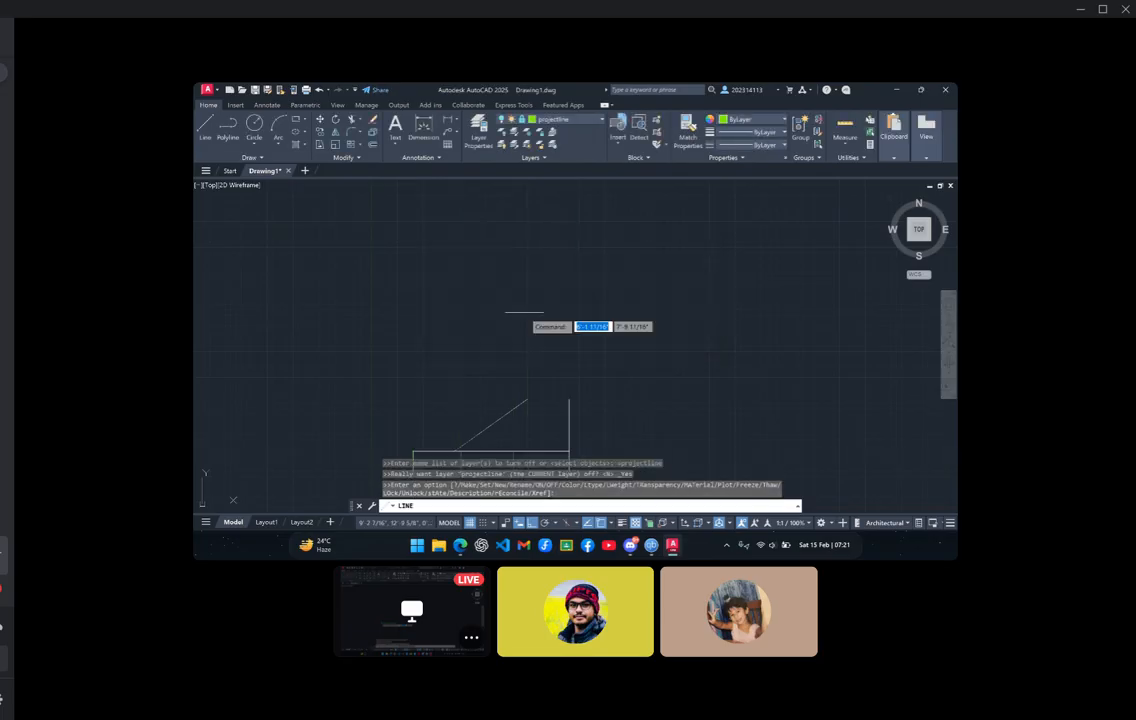
click(563, 120)
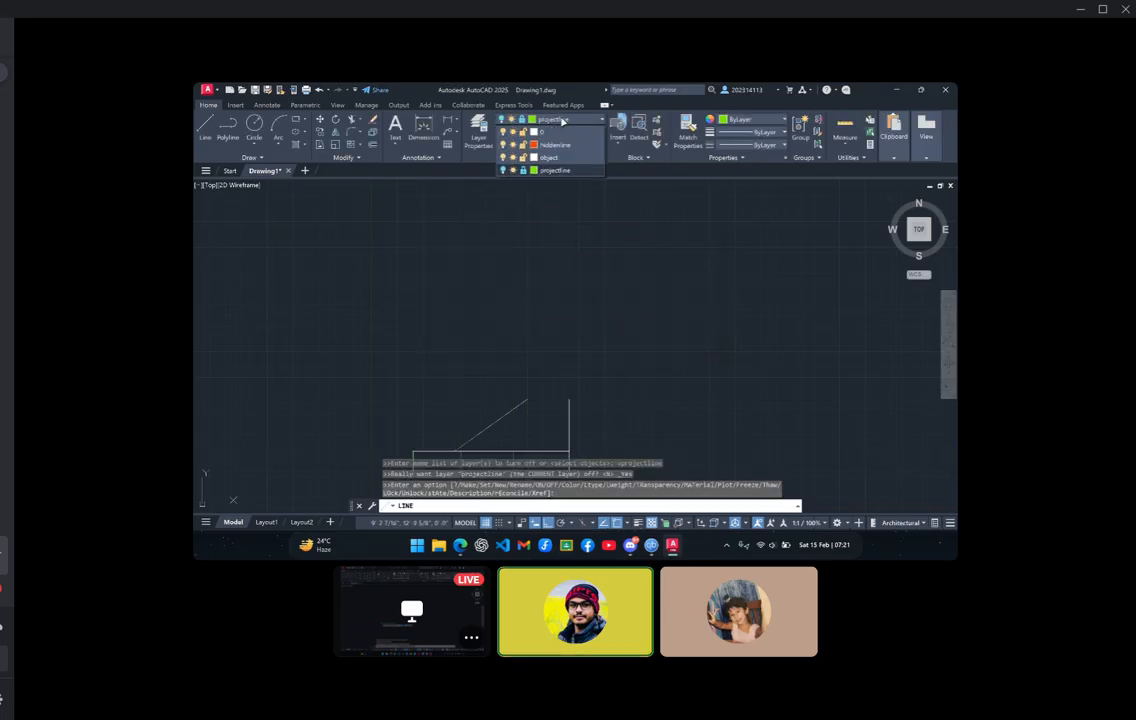
click(522, 171)
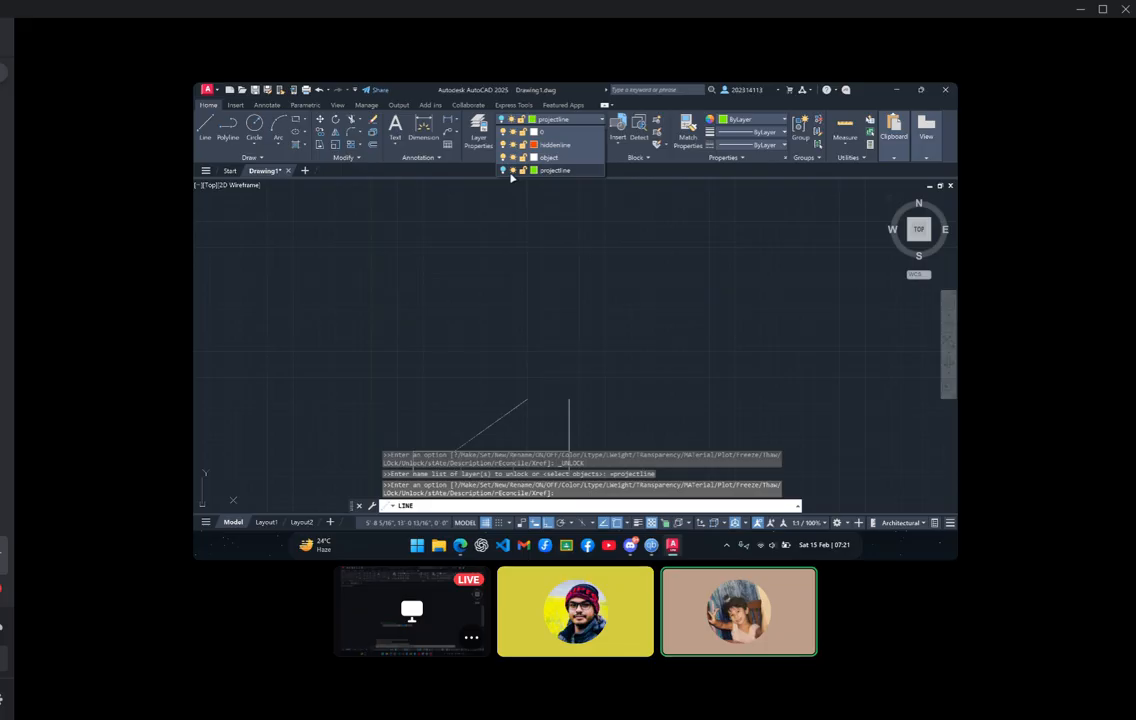
click(504, 171)
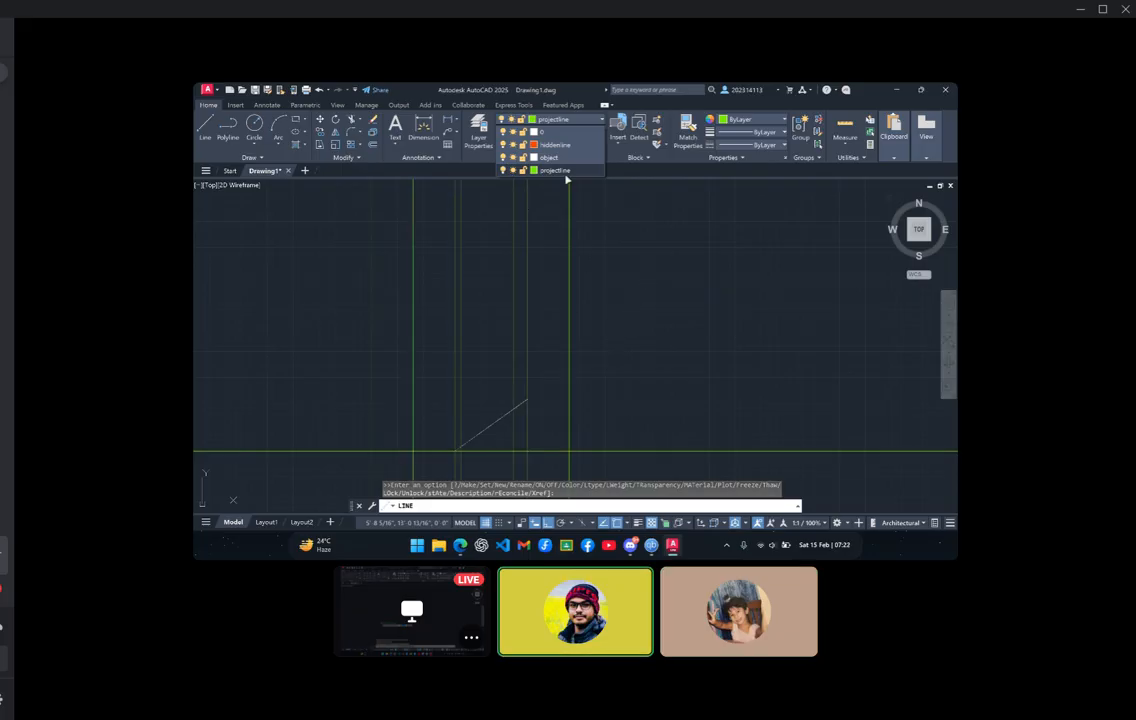
Lock the projectline layer again and abandon the line in progress
click(523, 171)
key(Return)
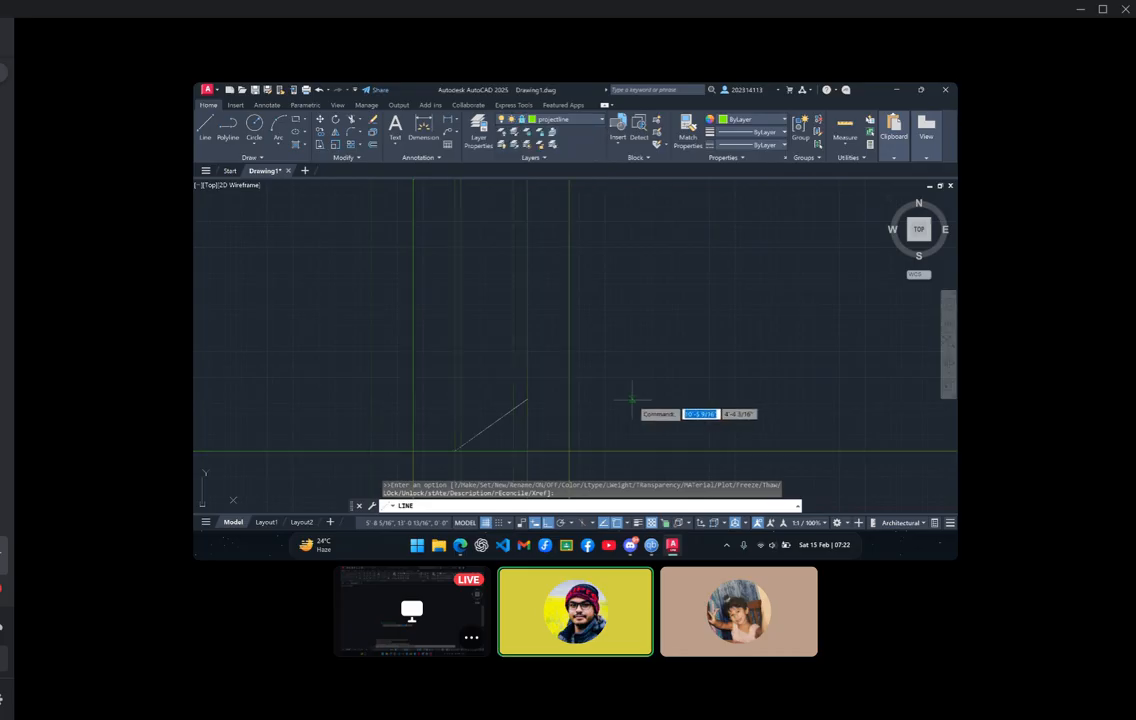
click(632, 398)
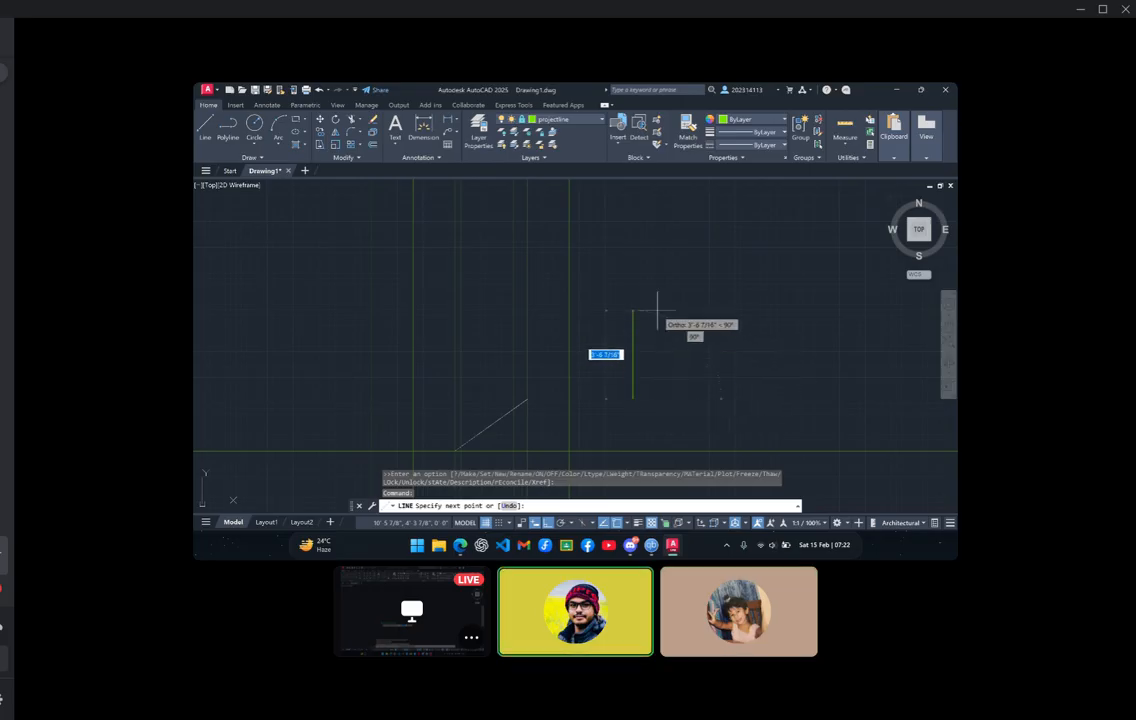
key(Escape)
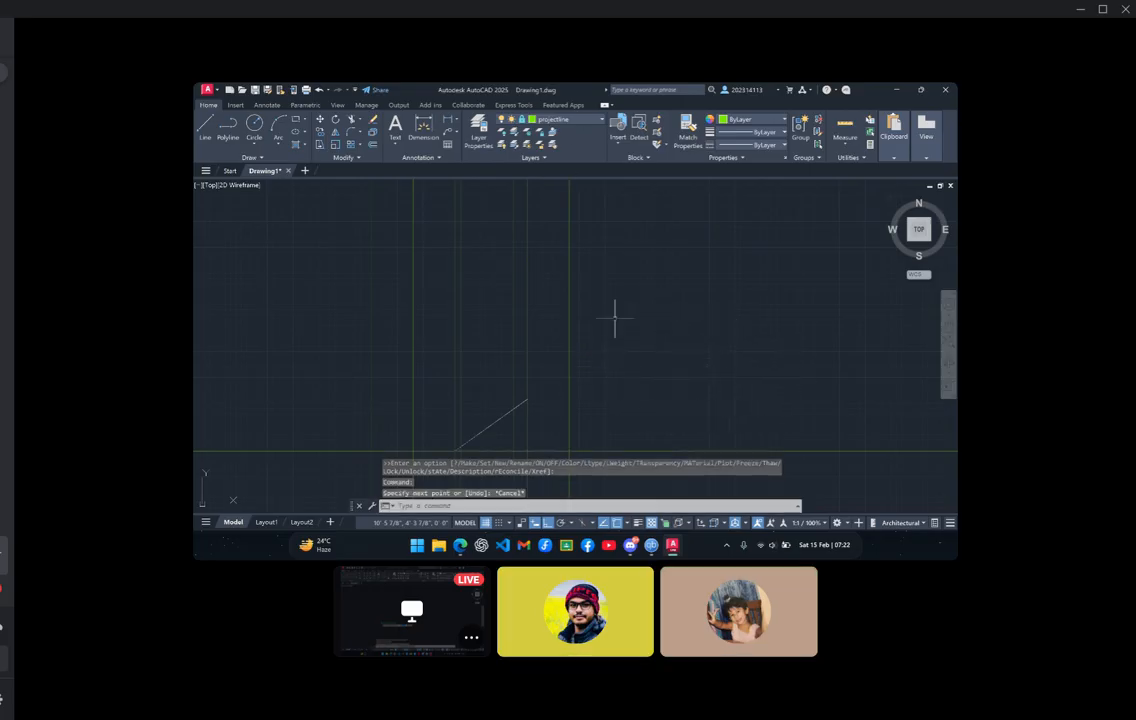
Unlock the projectline layer and make object the current layer
scroll(620, 340, down, 4)
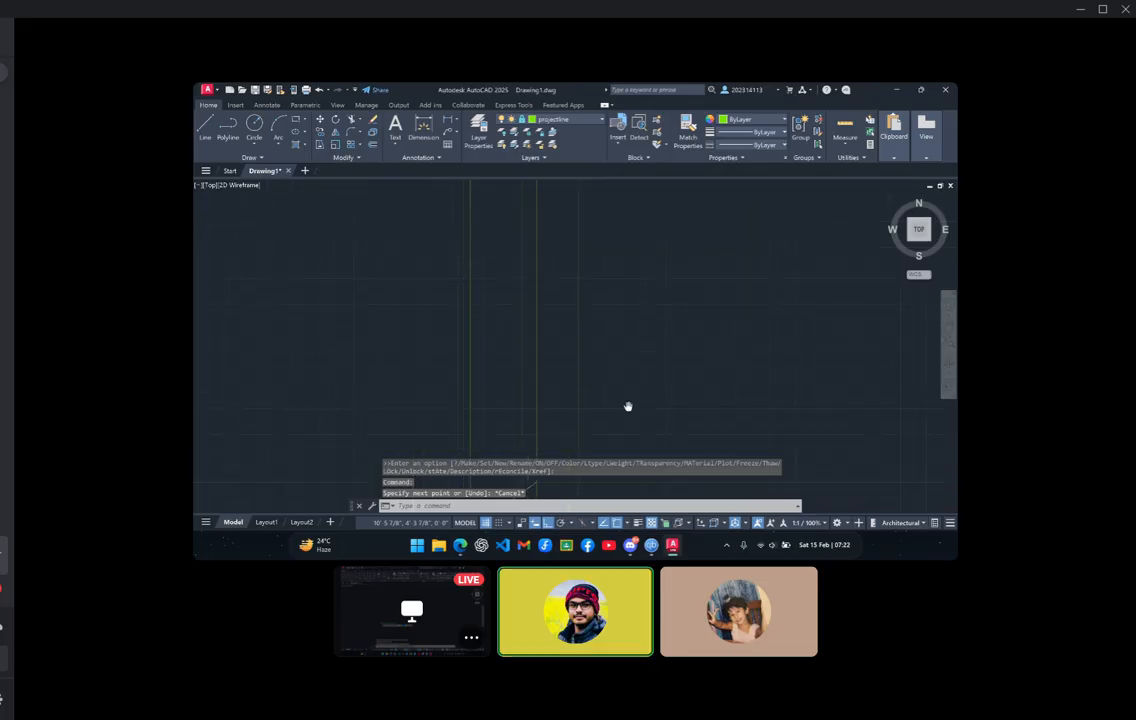
click(568, 120)
click(522, 171)
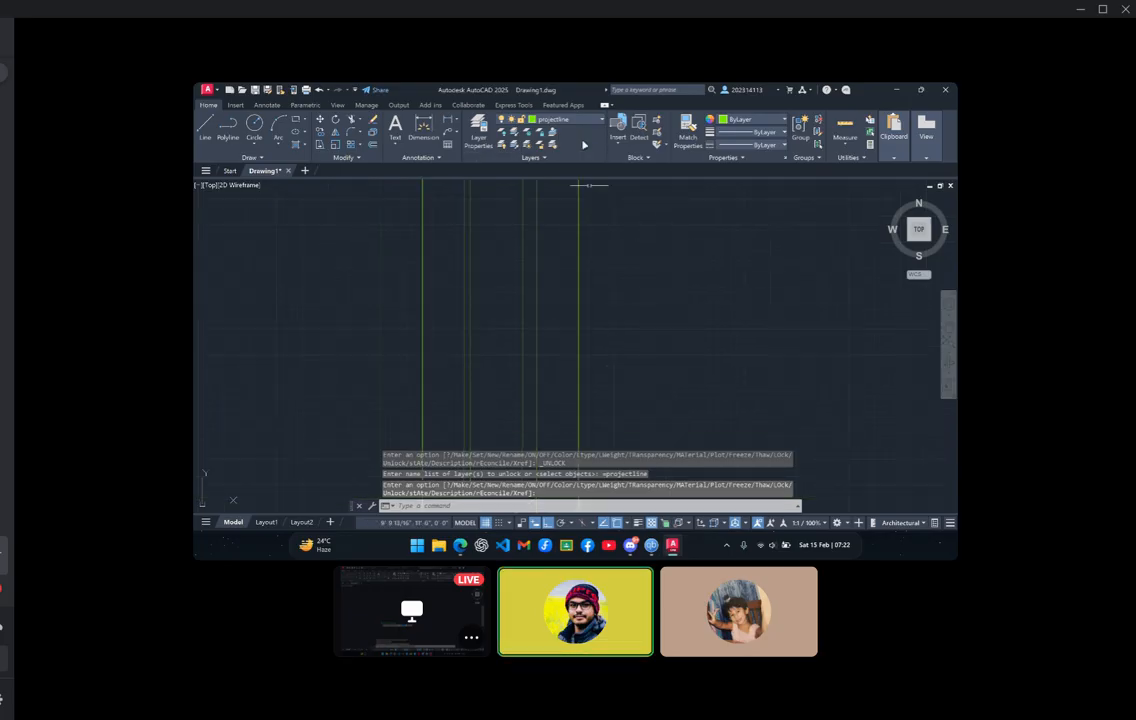
click(560, 120)
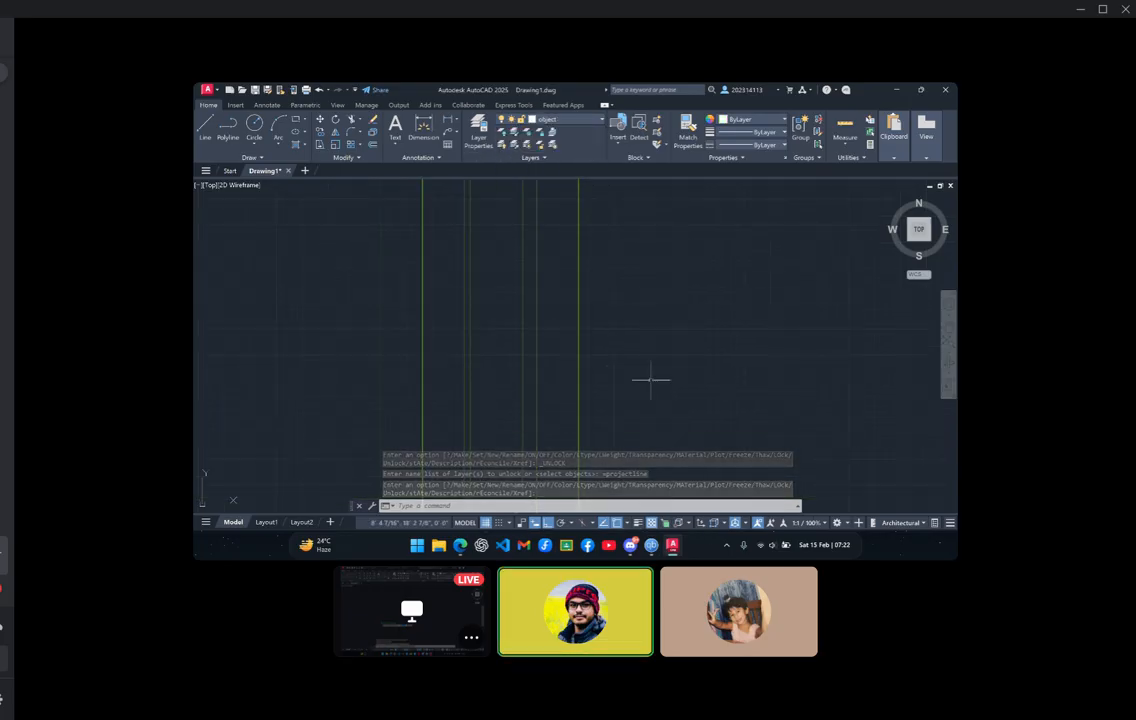
Consult the isometric reference, then draw the upper view's first bottom edge between the leftmost construction line and the notch's near construction line
middle_drag(652, 380, 641, 310)
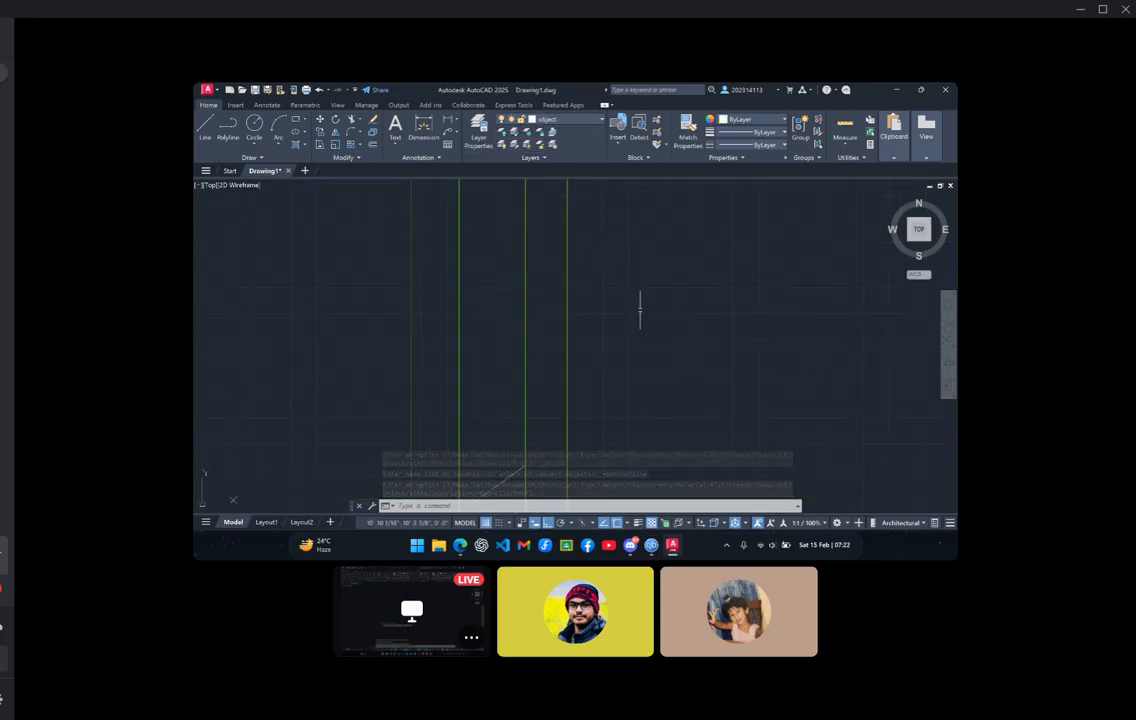
click(461, 546)
scroll(740, 276, up, 1)
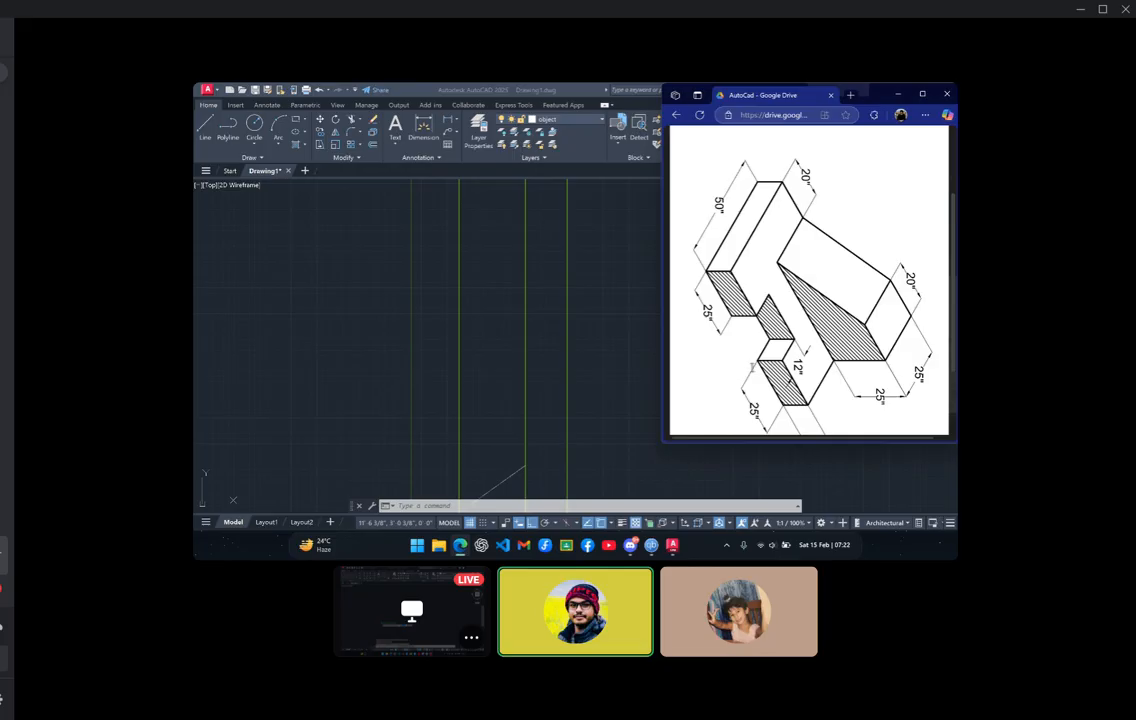
click(896, 94)
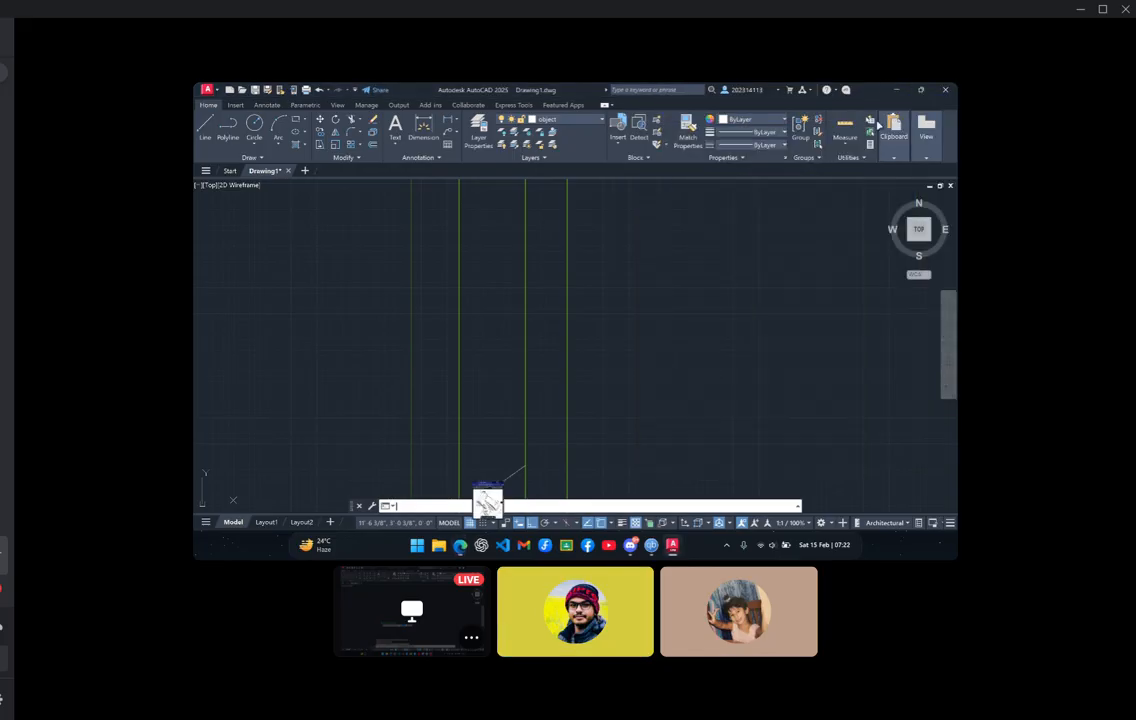
click(205, 126)
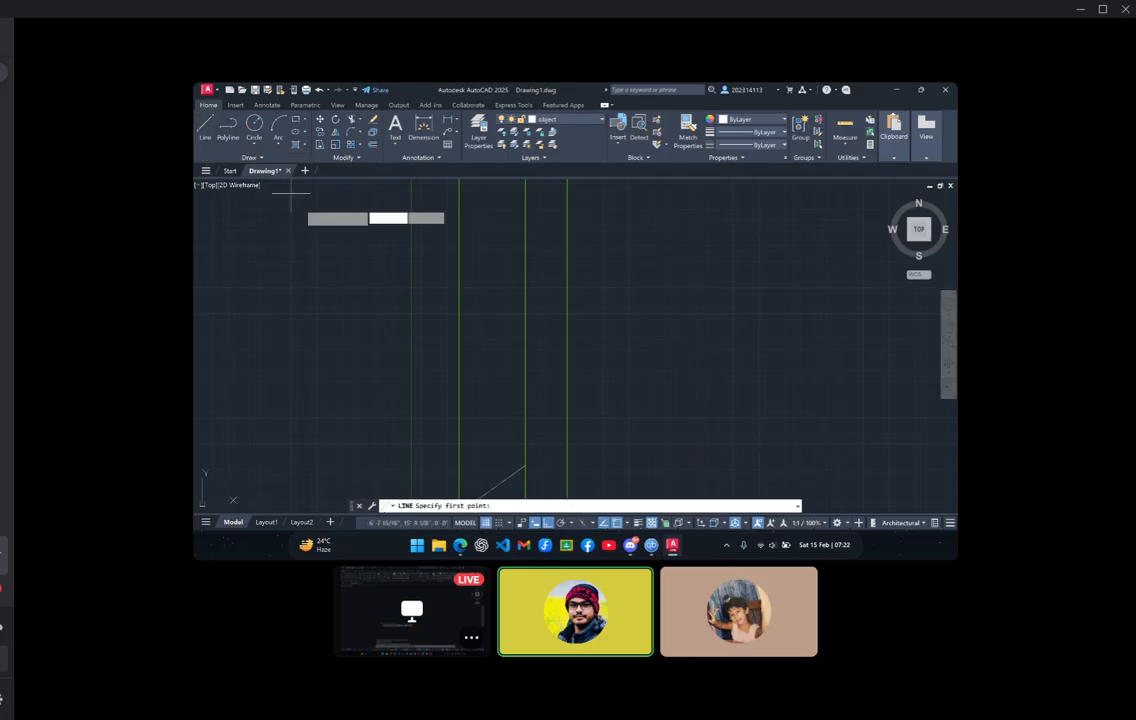
click(410, 318)
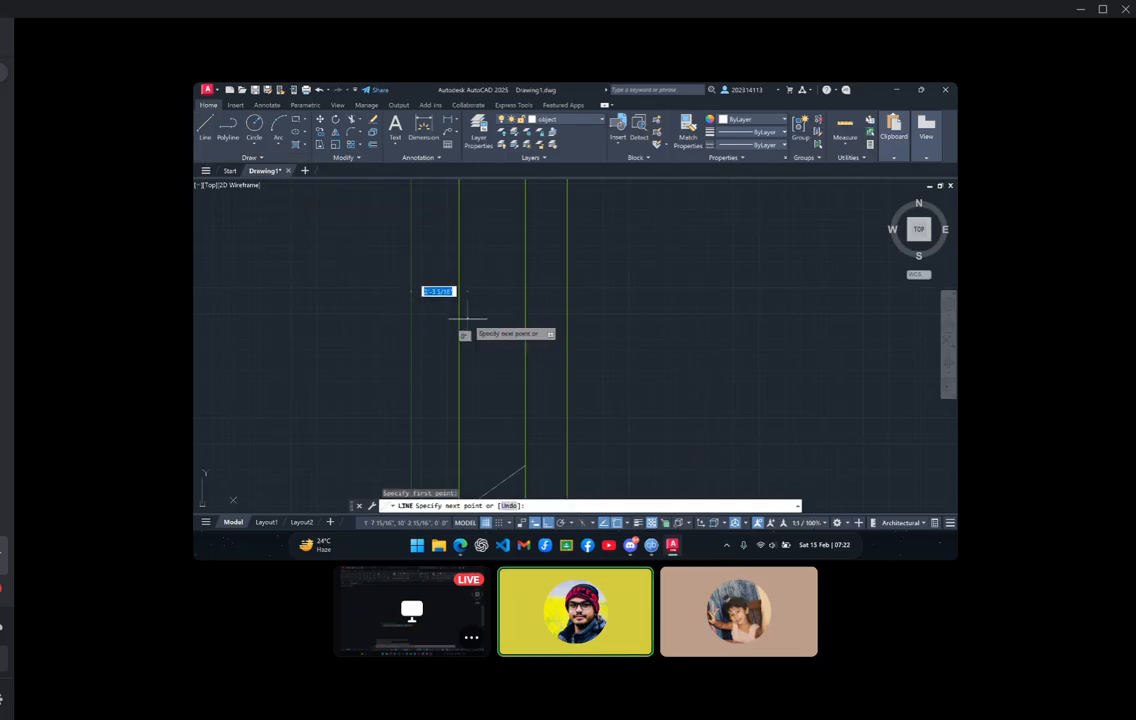
click(459, 318)
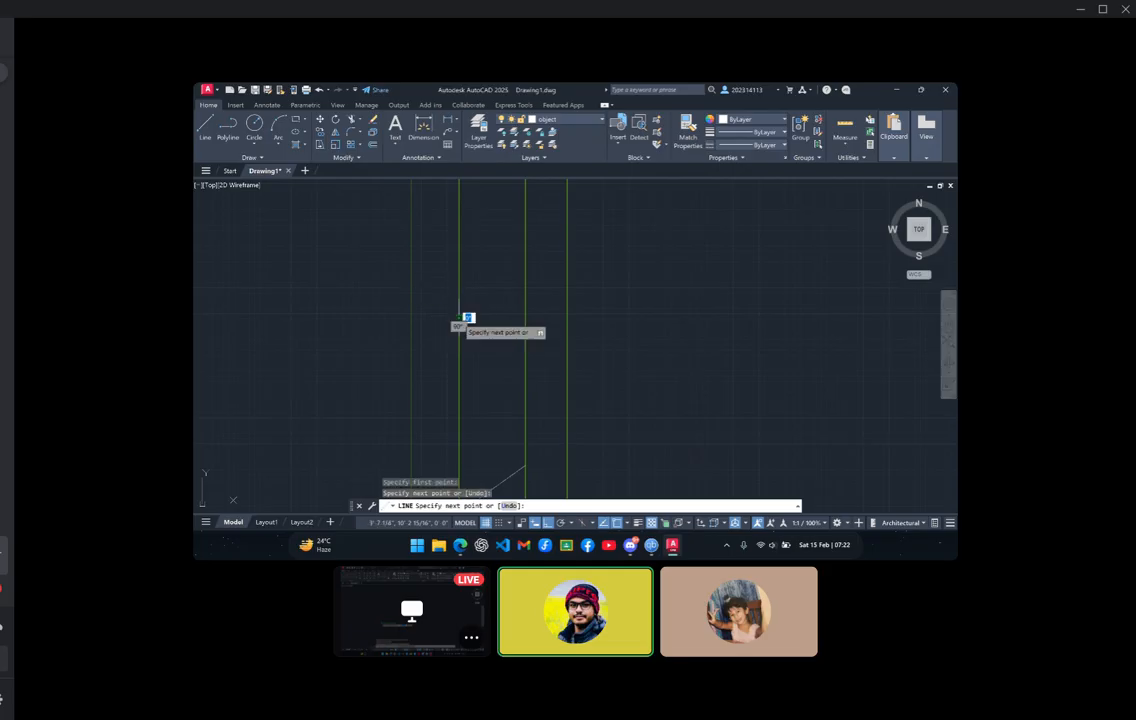
Continue the line 12" up, across to the notch's far construction line and 12" back down to form the notch
text(1)
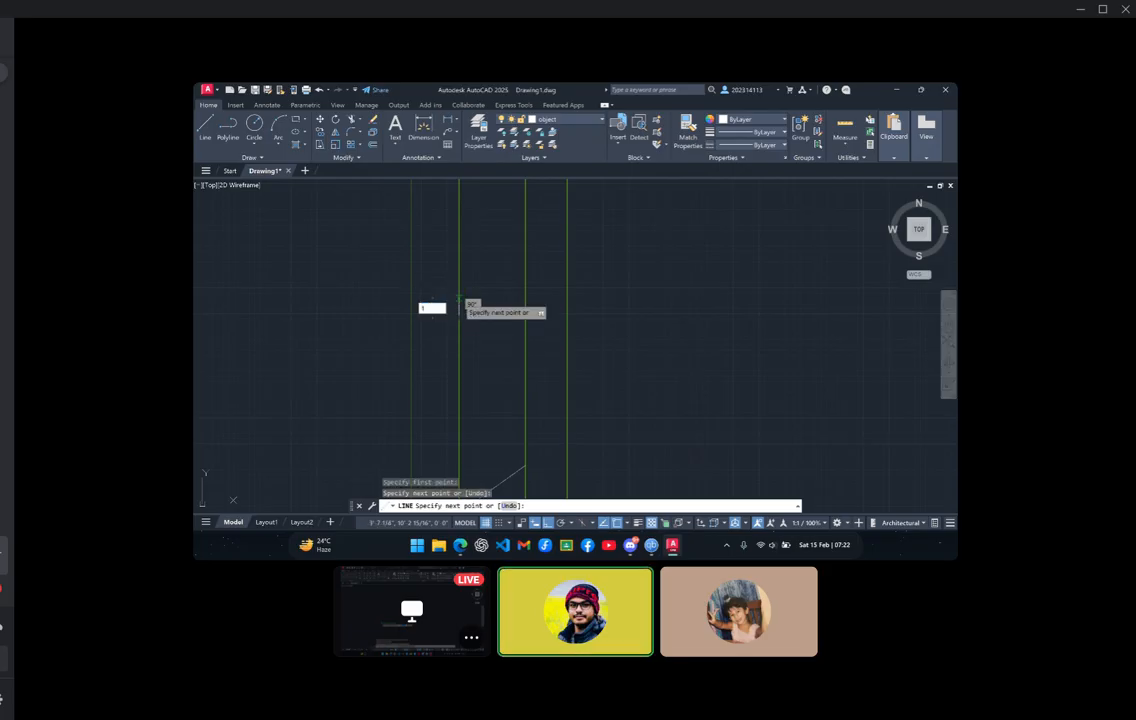
text(2)
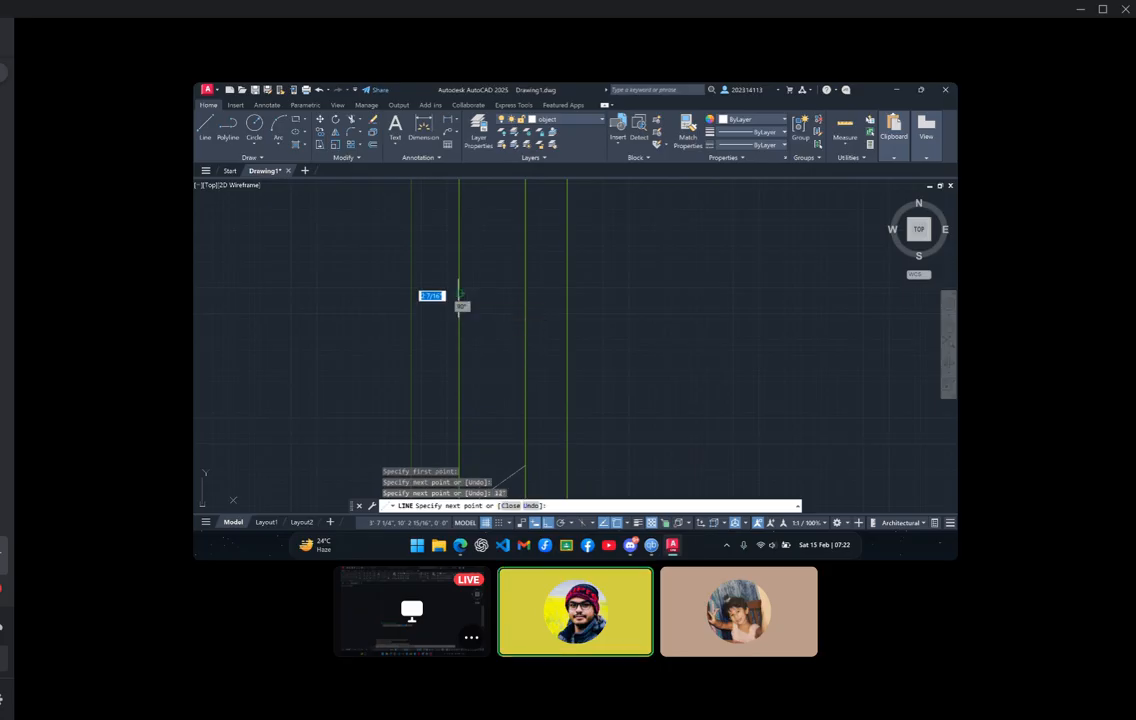
key(Return)
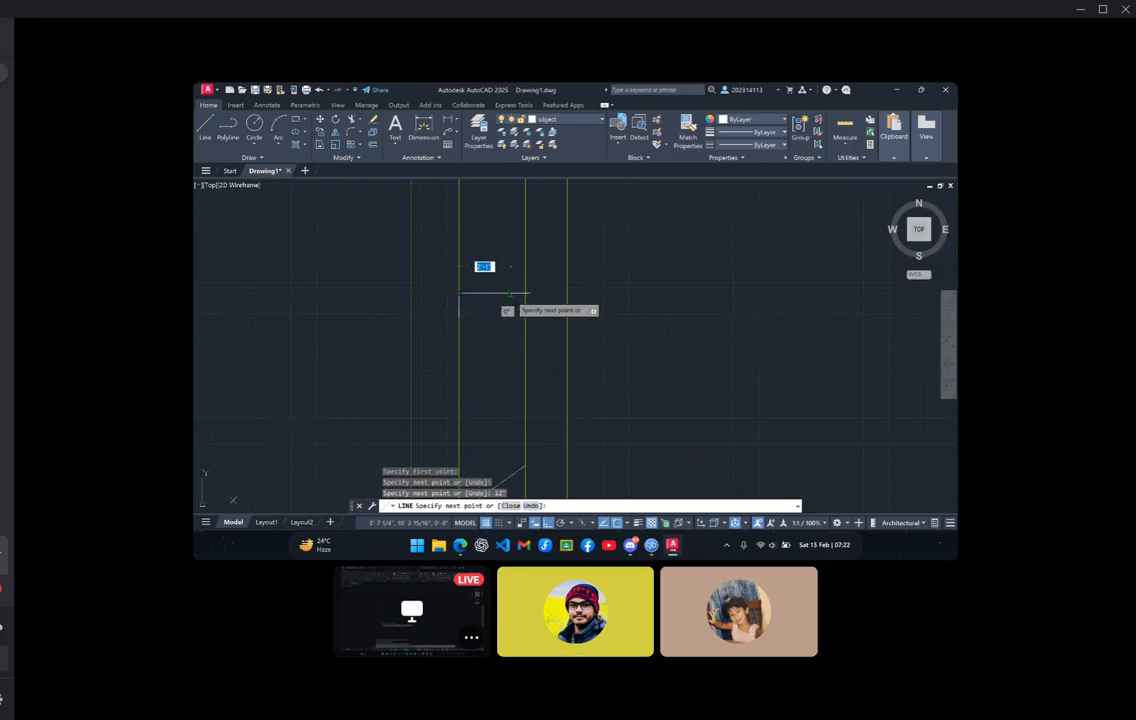
click(520, 293)
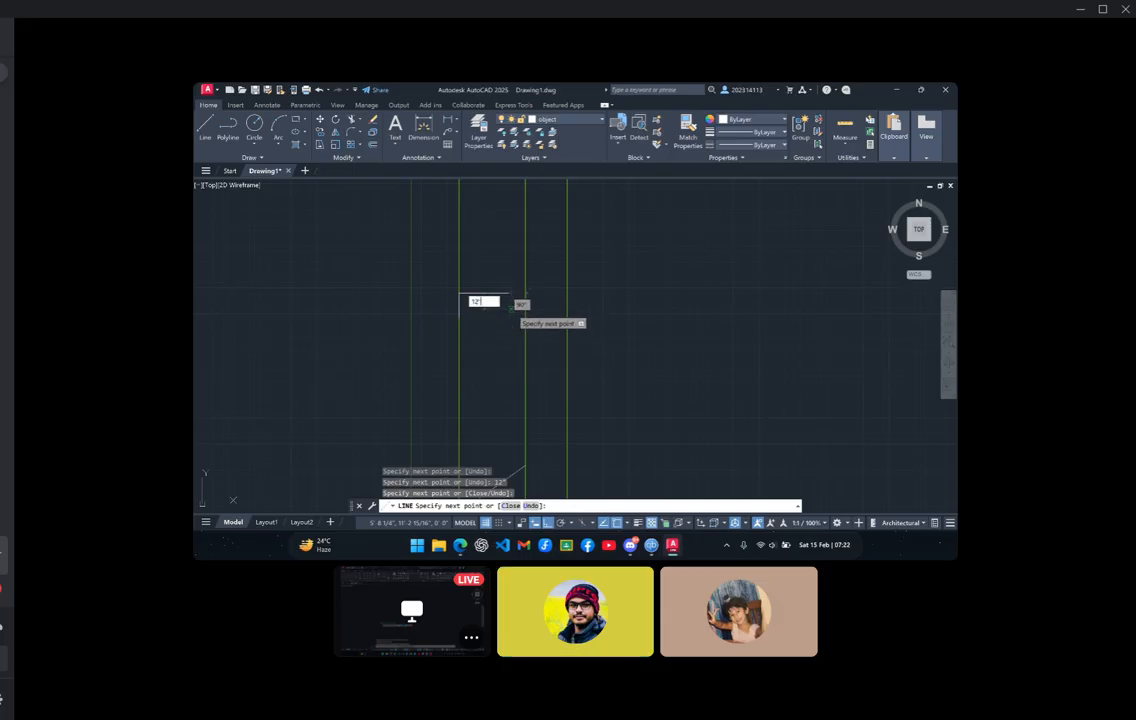
key(Return)
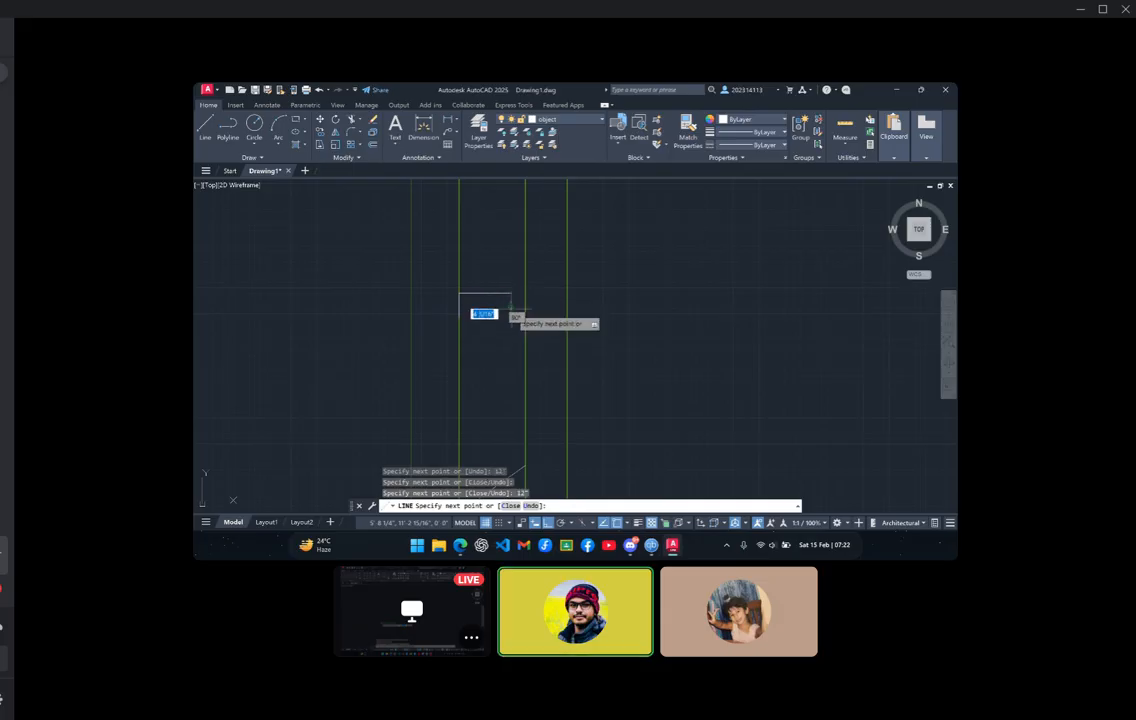
Finish the outline along the bottom to the rightmost construction line, 50" up, across to the leftmost line and down to the start
click(568, 319)
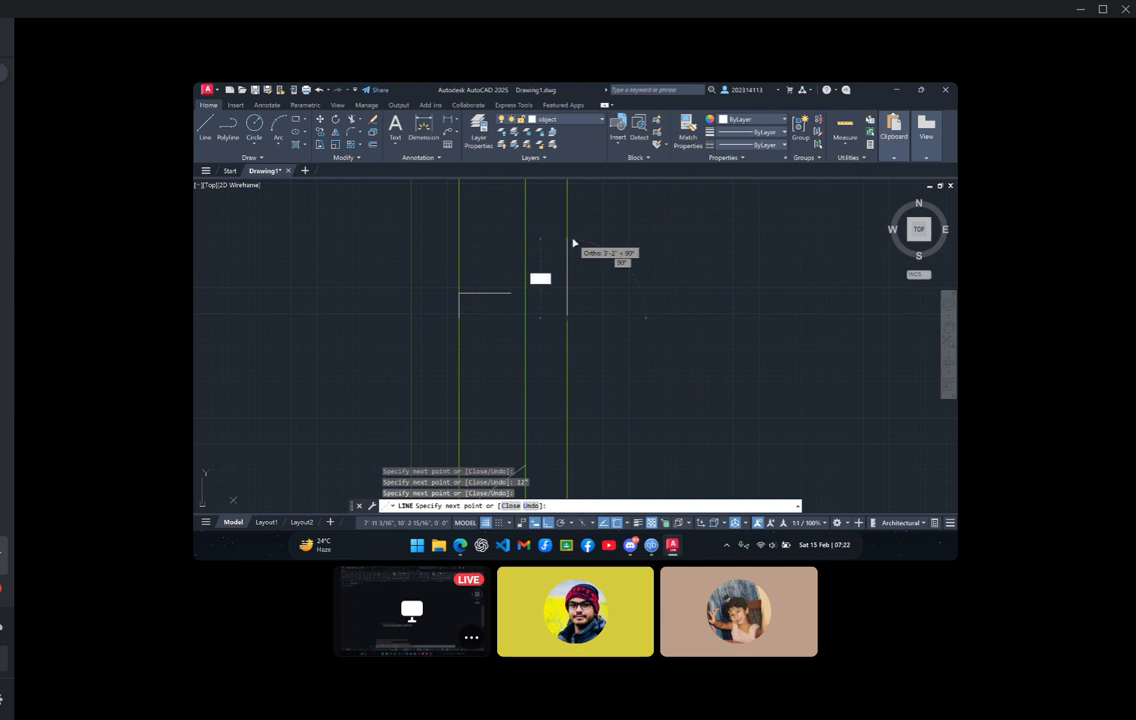
key(Return)
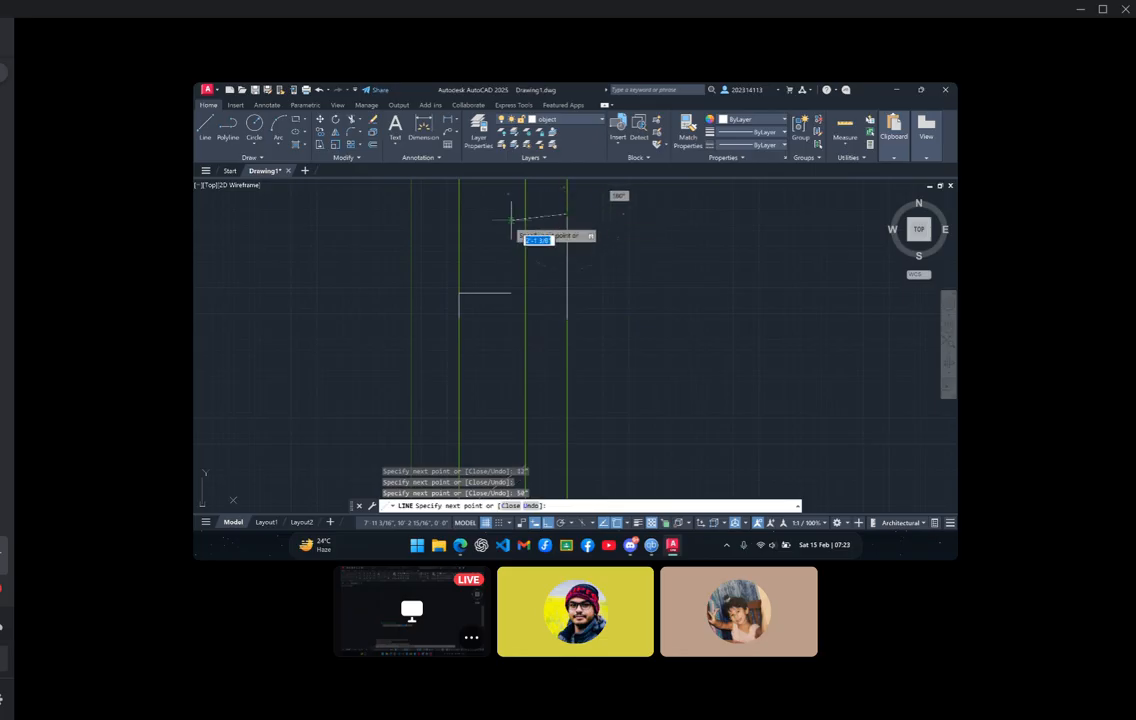
click(416, 215)
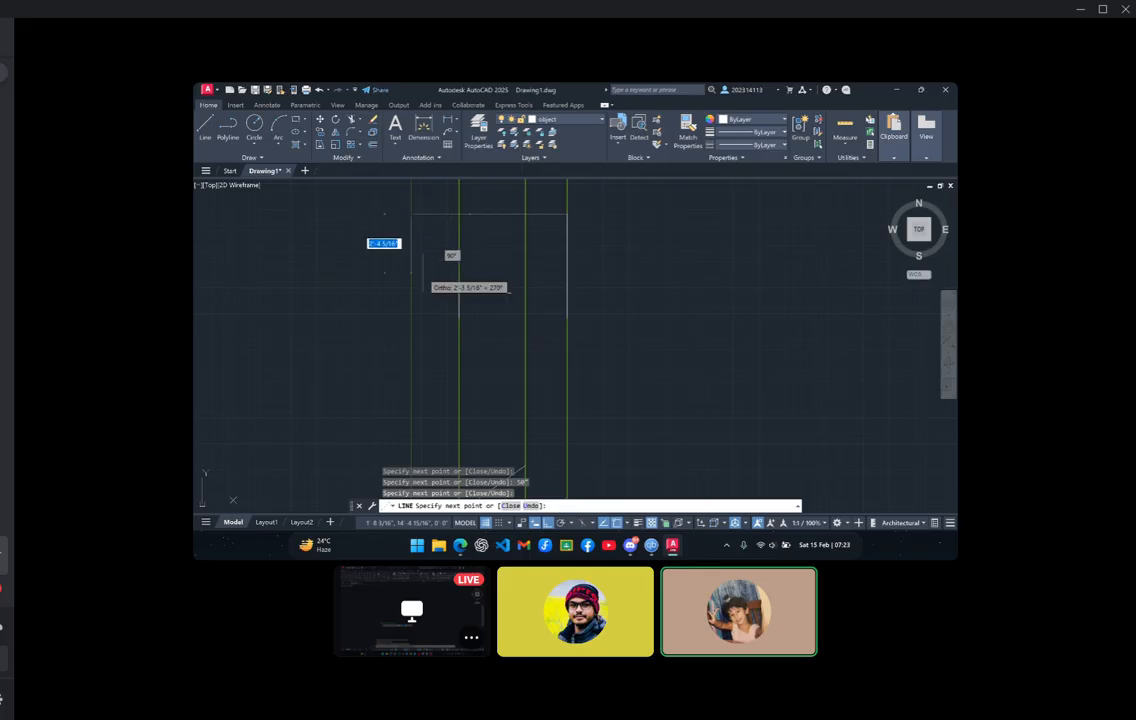
click(413, 312)
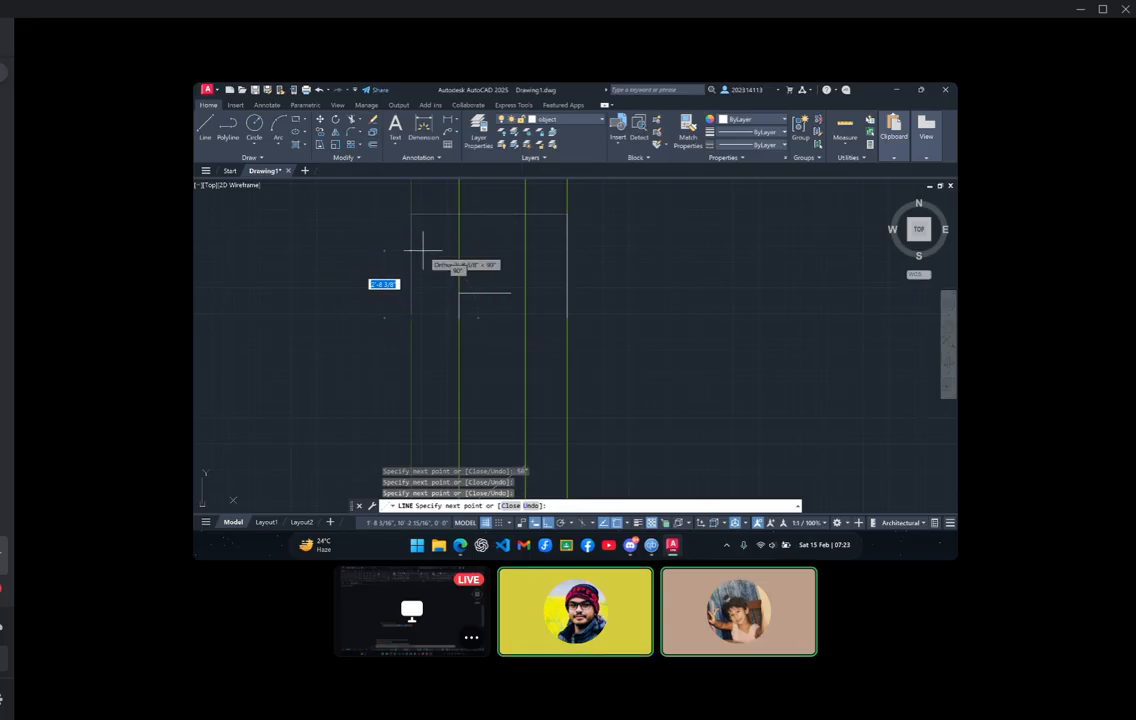
key(Escape)
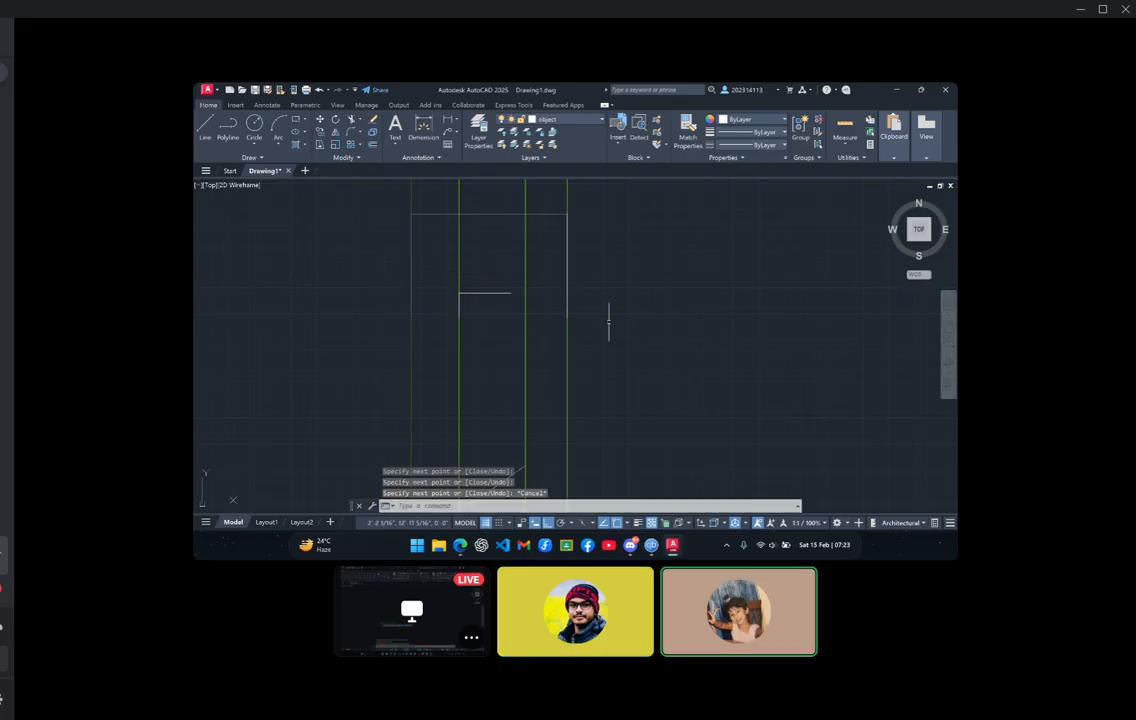
Compare the notched outline and its construction lines with the dimensioned isometric block in the reference
scroll(608, 322, down, 4)
scroll(608, 322, up, 4)
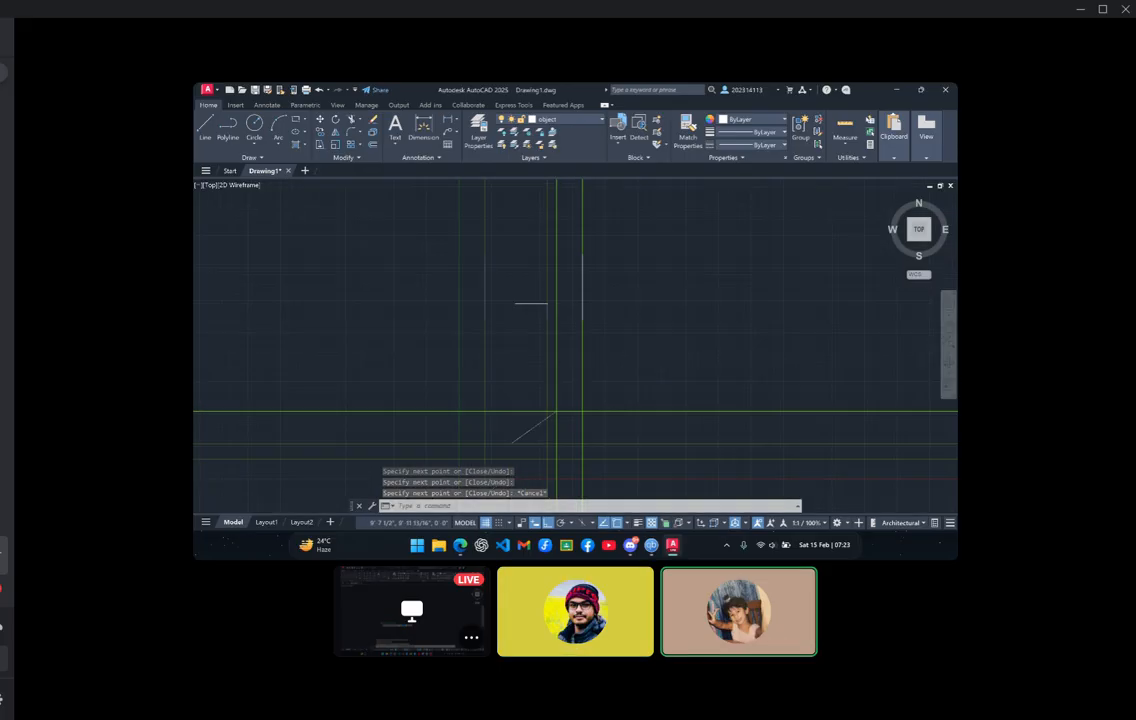
scroll(645, 405, up, 2)
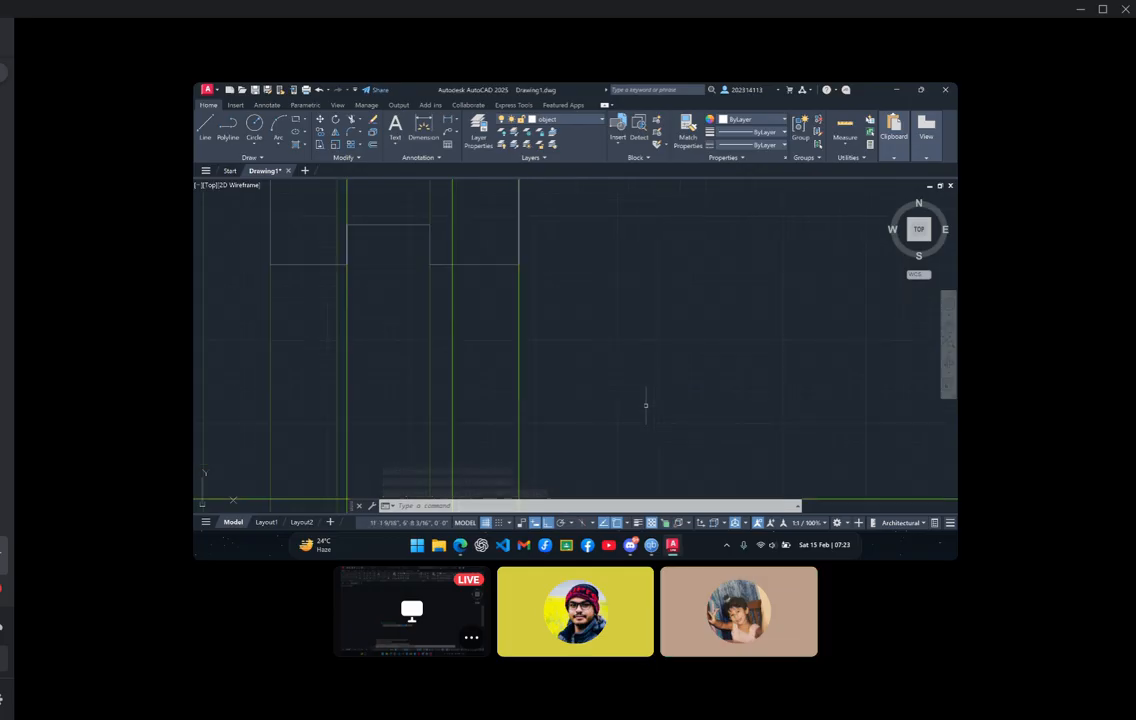
scroll(645, 405, down, 2)
middle_drag(644, 401, 654, 309)
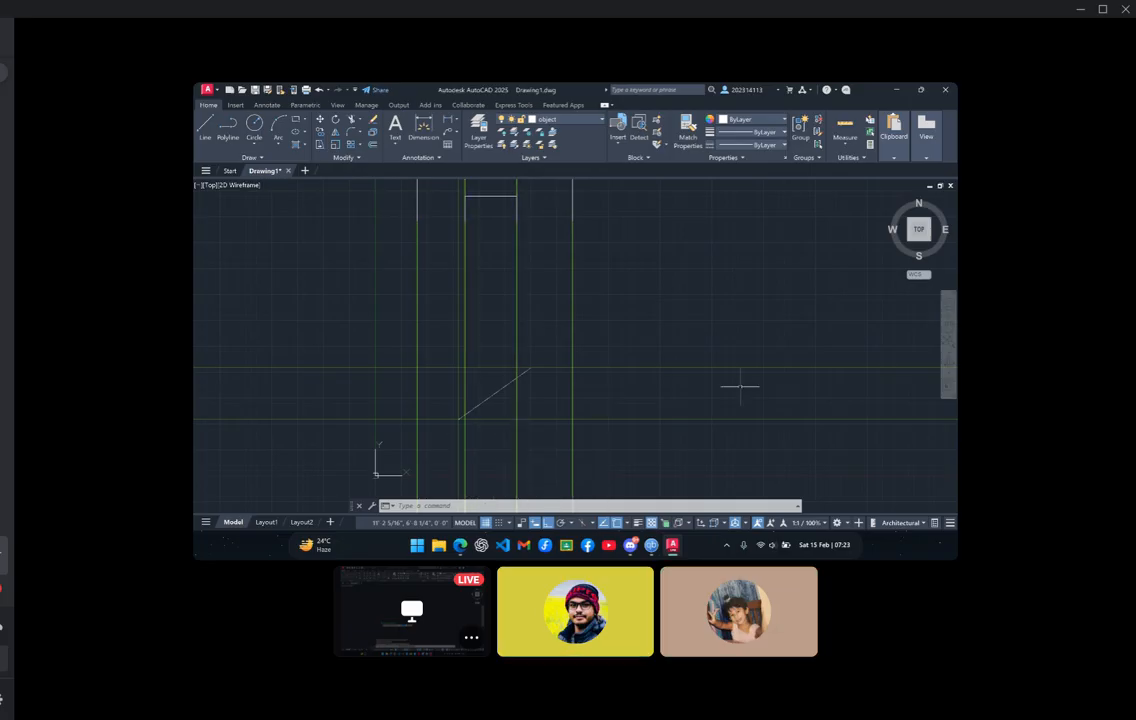
middle_drag(700, 297, 685, 421)
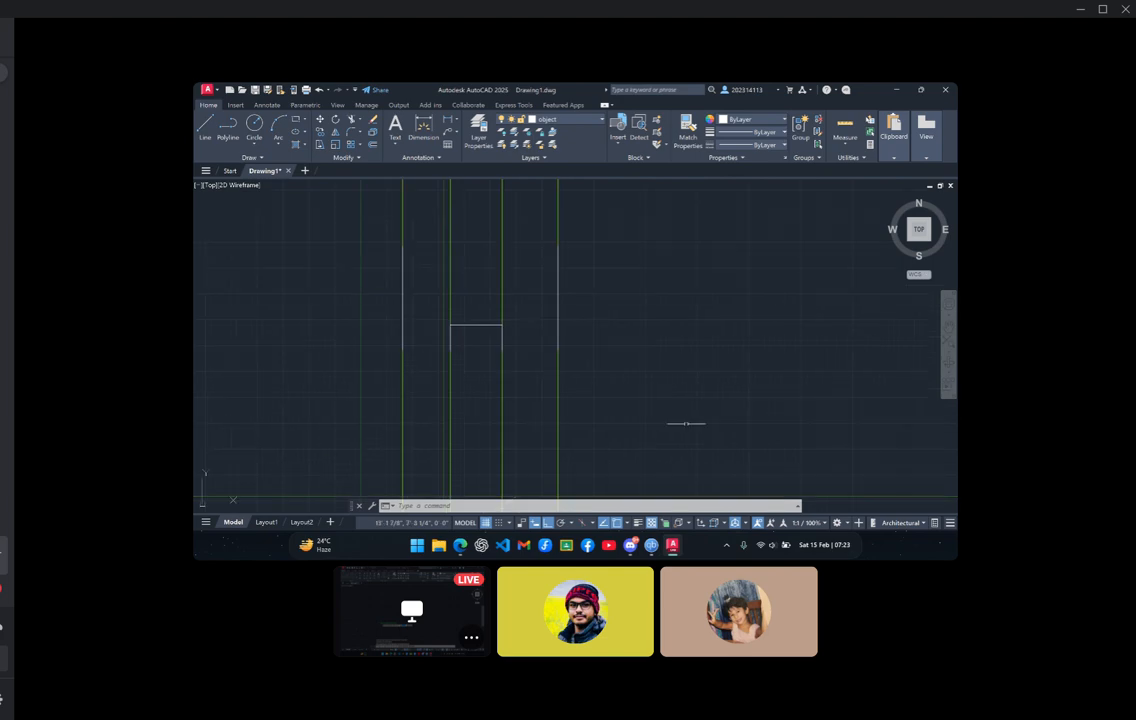
click(460, 545)
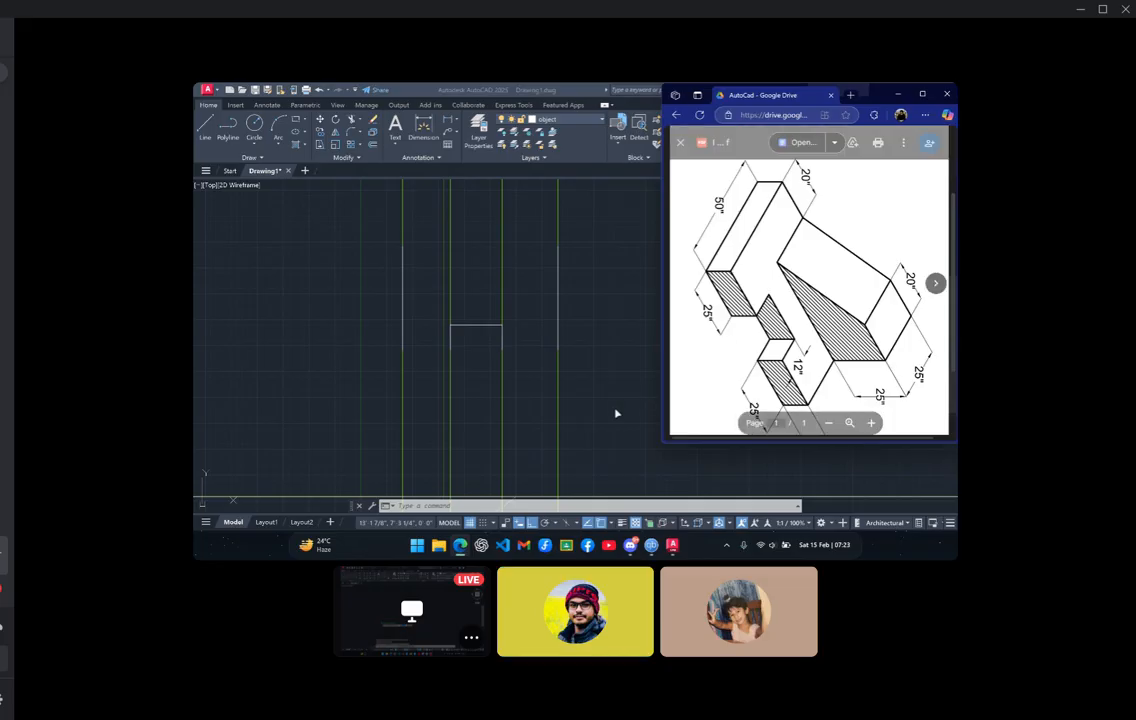
click(586, 427)
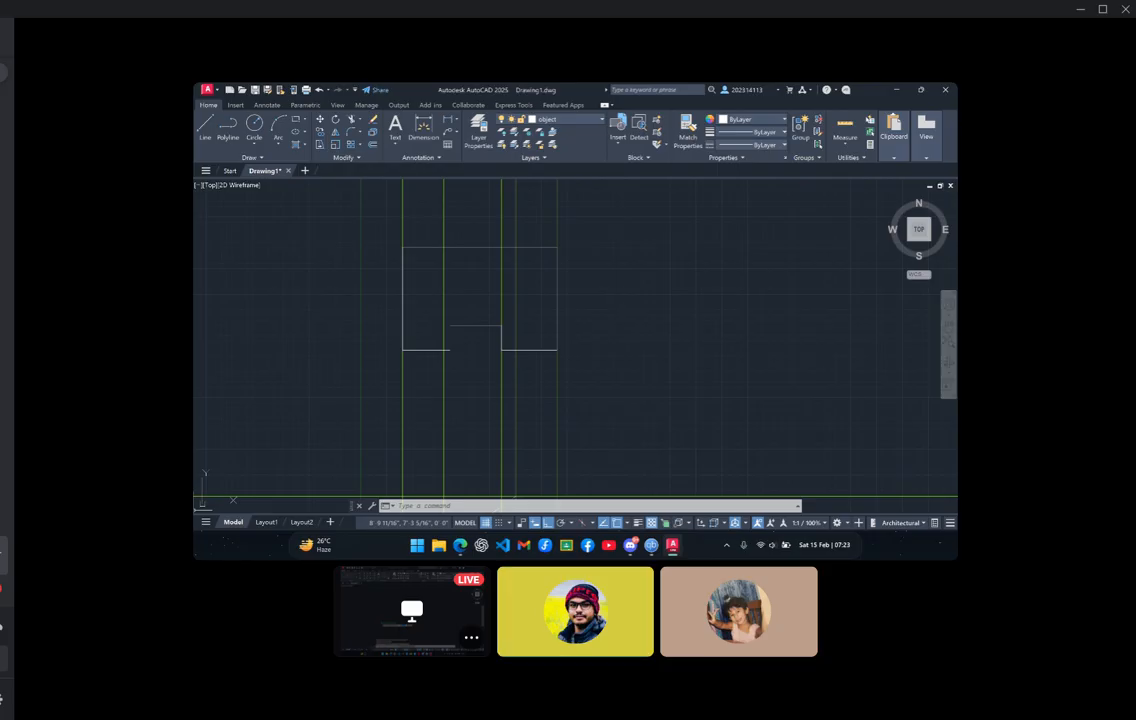
click(464, 546)
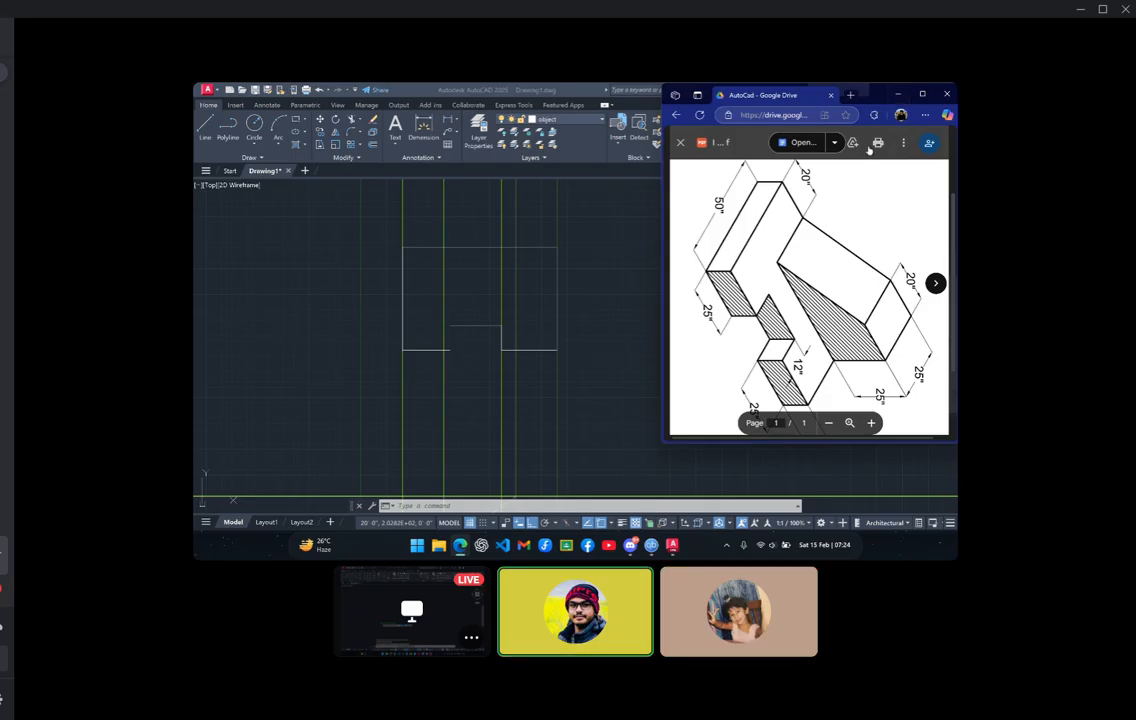
click(896, 96)
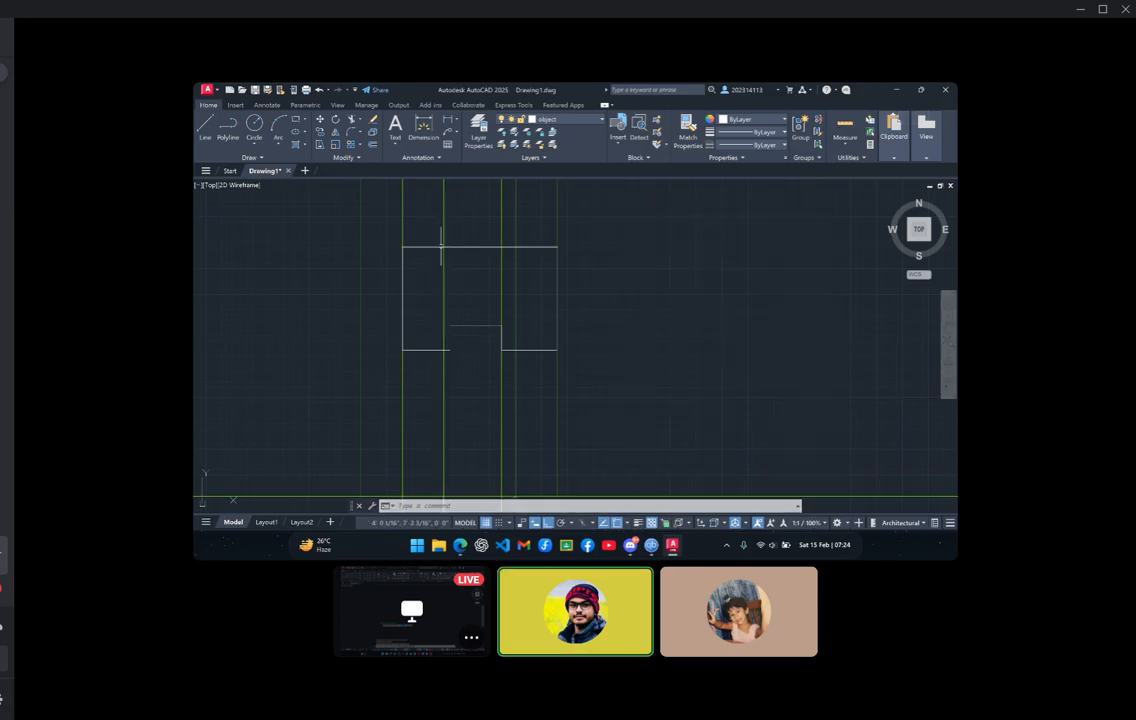
scroll(457, 391, down, 4)
scroll(455, 402, up, 6)
middle_drag(690, 436, 690, 309)
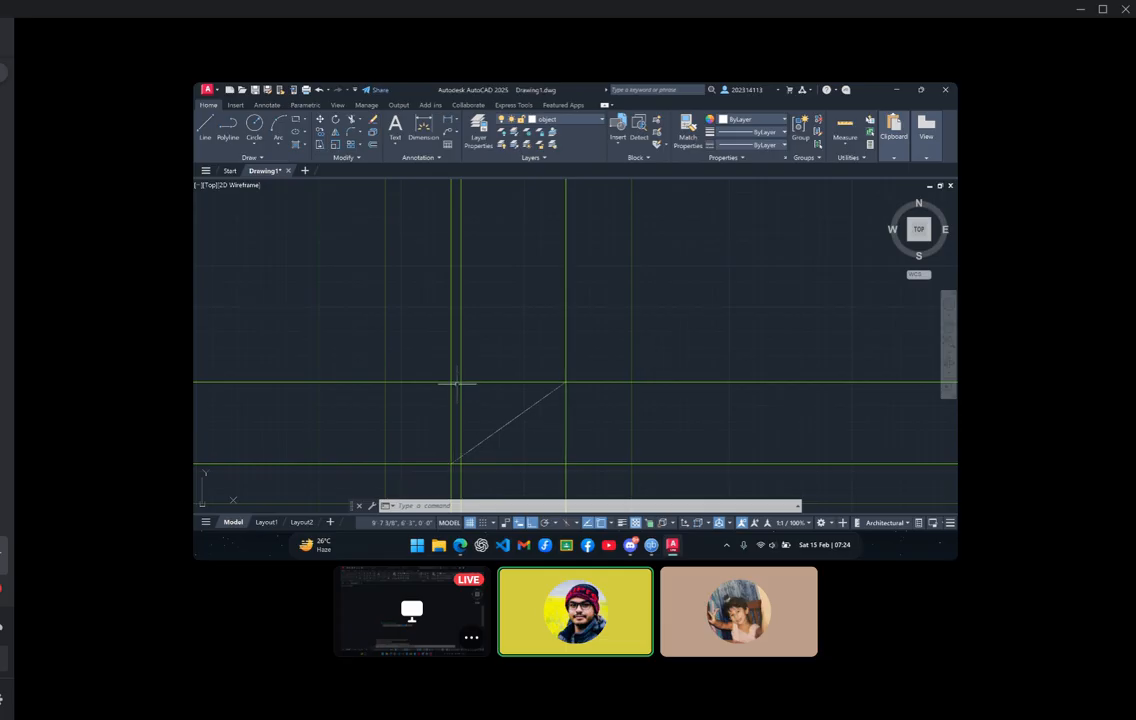
scroll(457, 385, up, 2)
scroll(457, 388, down, 4)
scroll(578, 314, down, 2)
scroll(624, 326, up, 6)
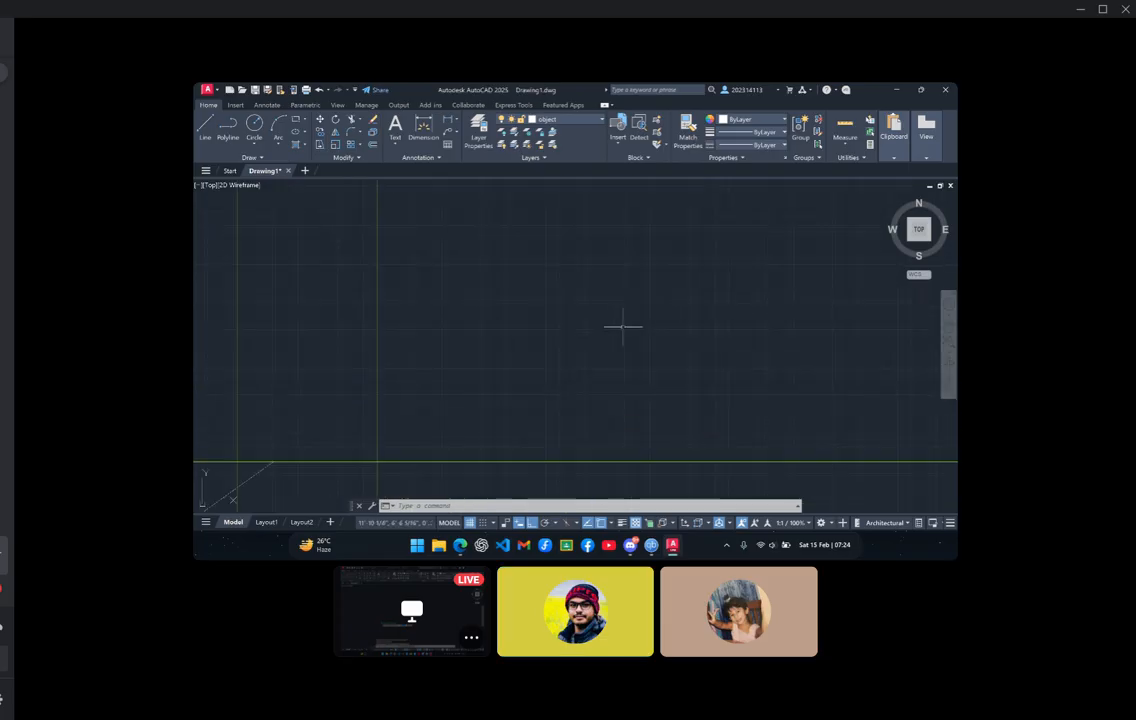
scroll(588, 398, down, 3)
scroll(636, 447, up, 3)
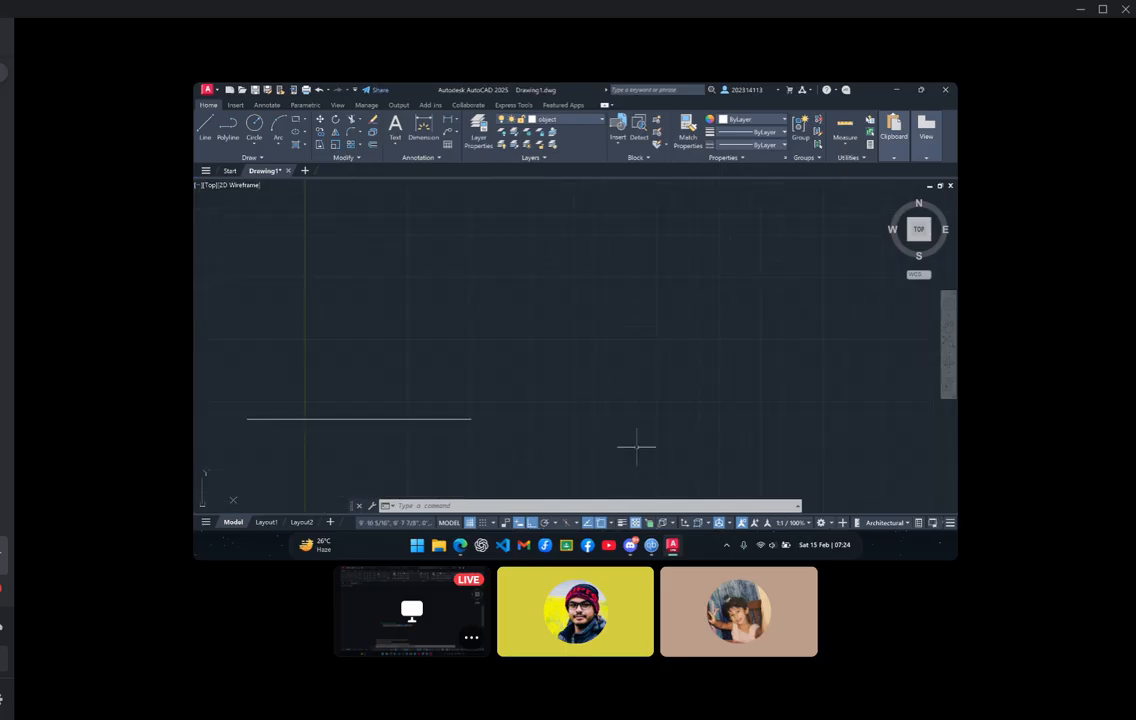
scroll(616, 428, down, 2)
middle_drag(588, 386, 652, 429)
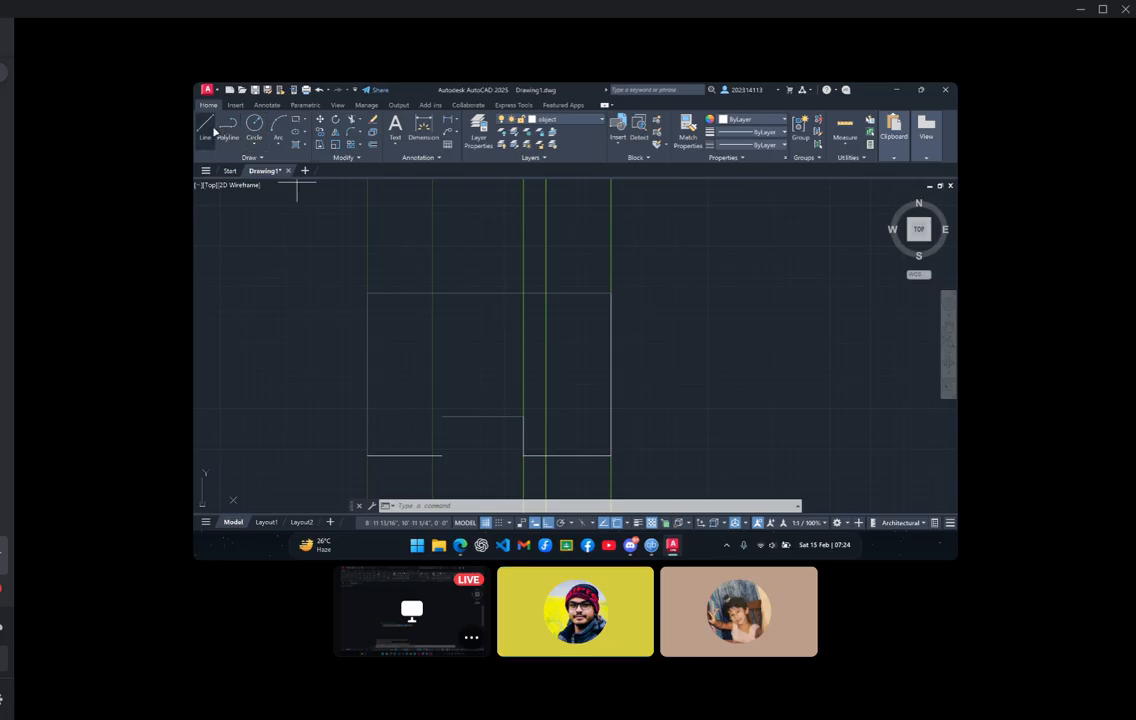
Draw the inner block's outline from the top edge 25" down, across to the second inner construction line and back up to the top edge
click(206, 124)
click(432, 294)
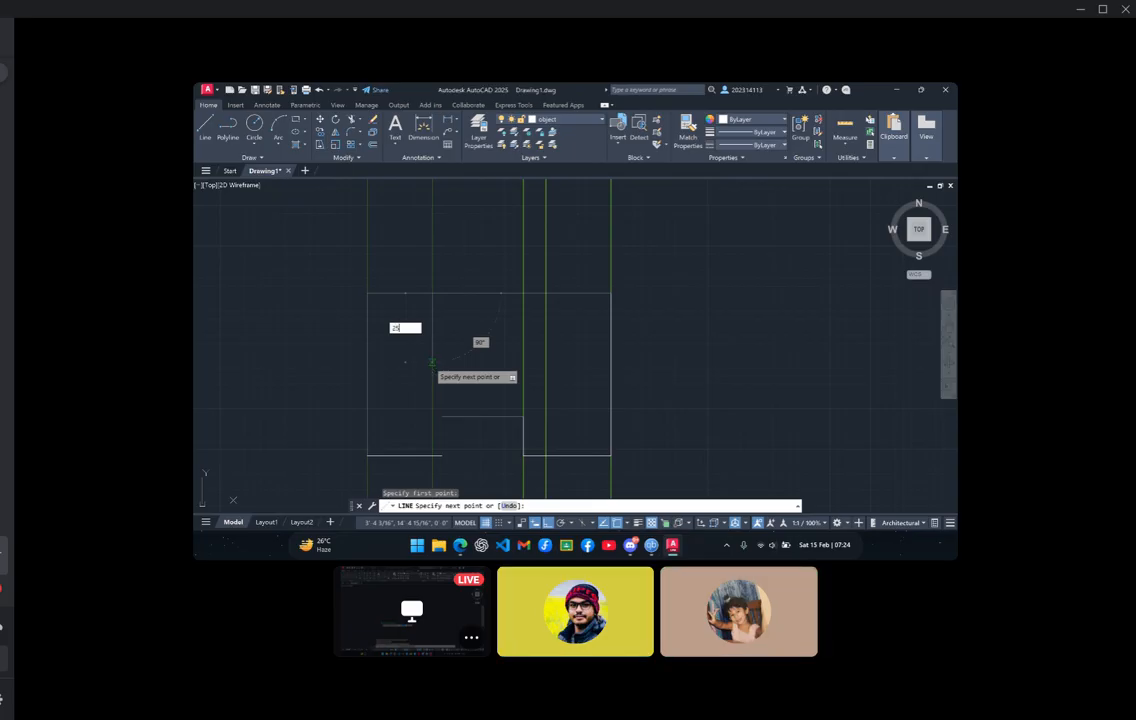
key(Return)
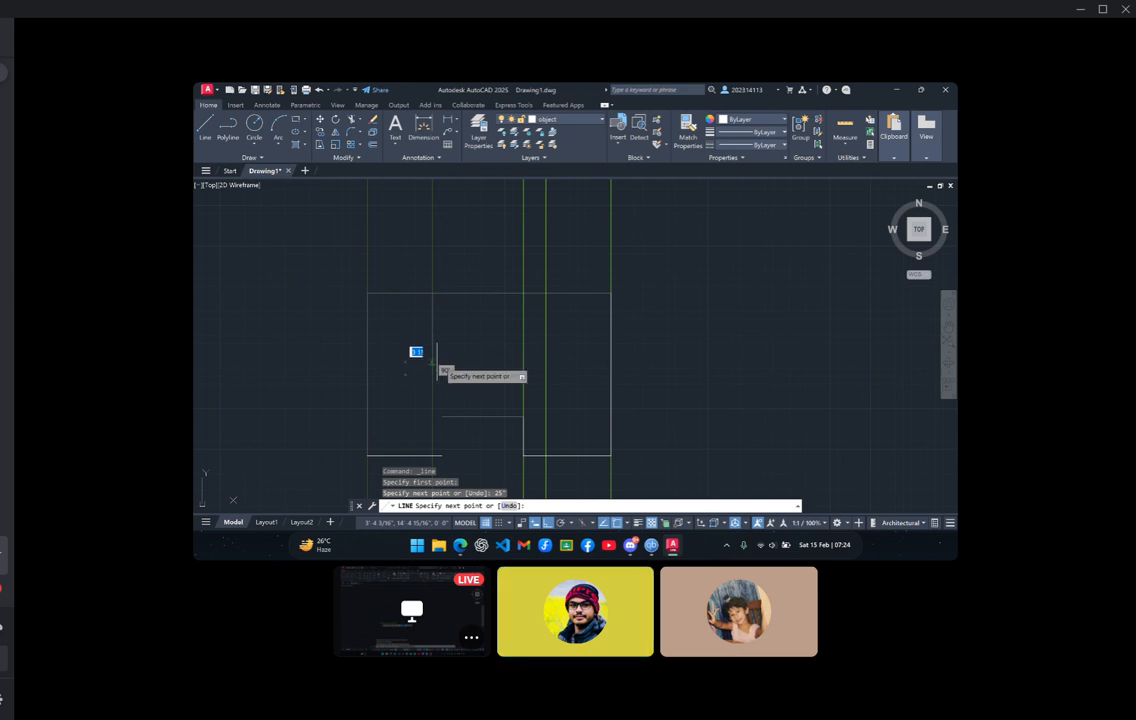
click(545, 375)
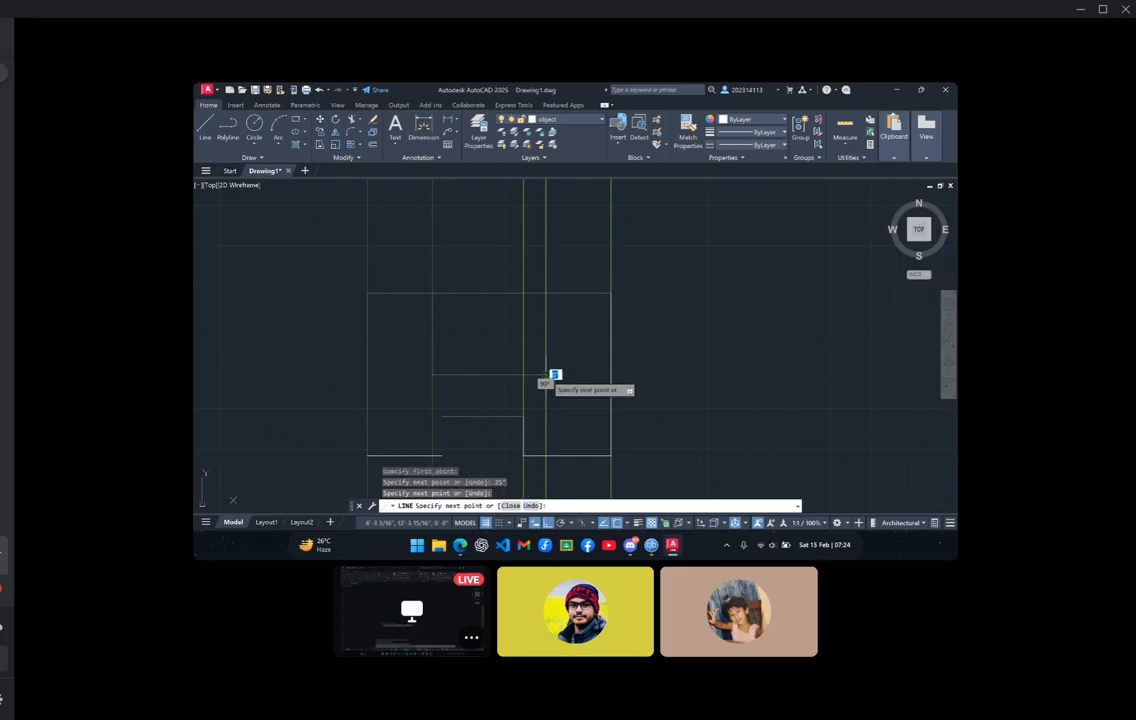
click(546, 293)
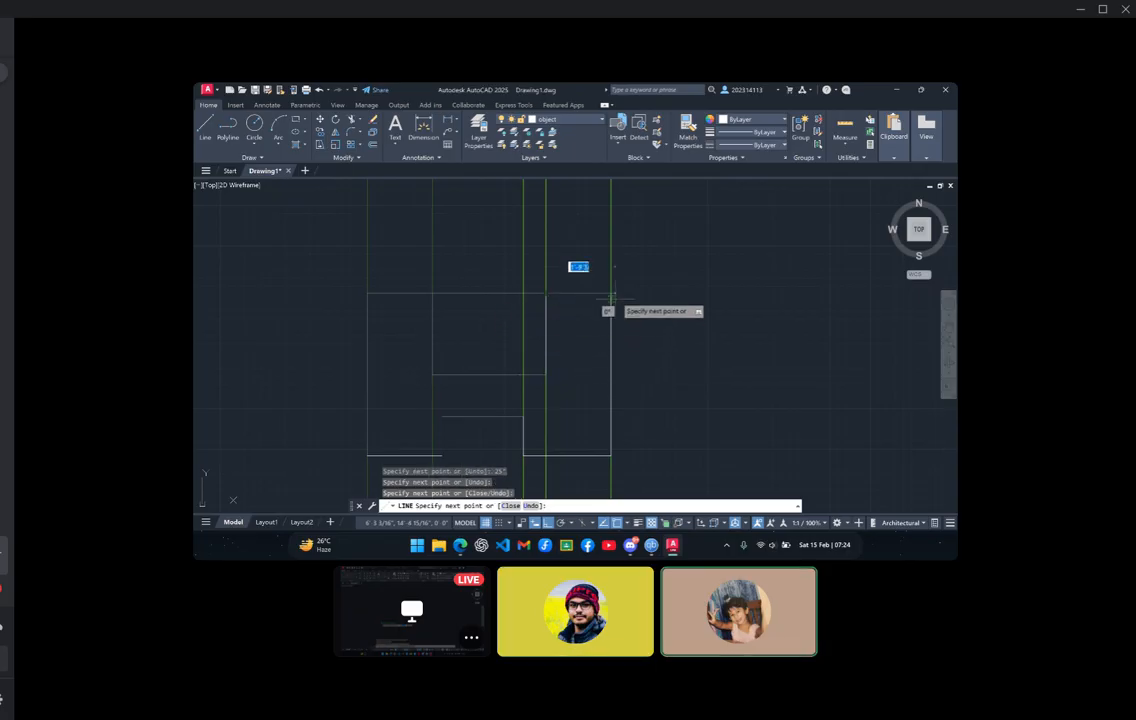
key(Escape)
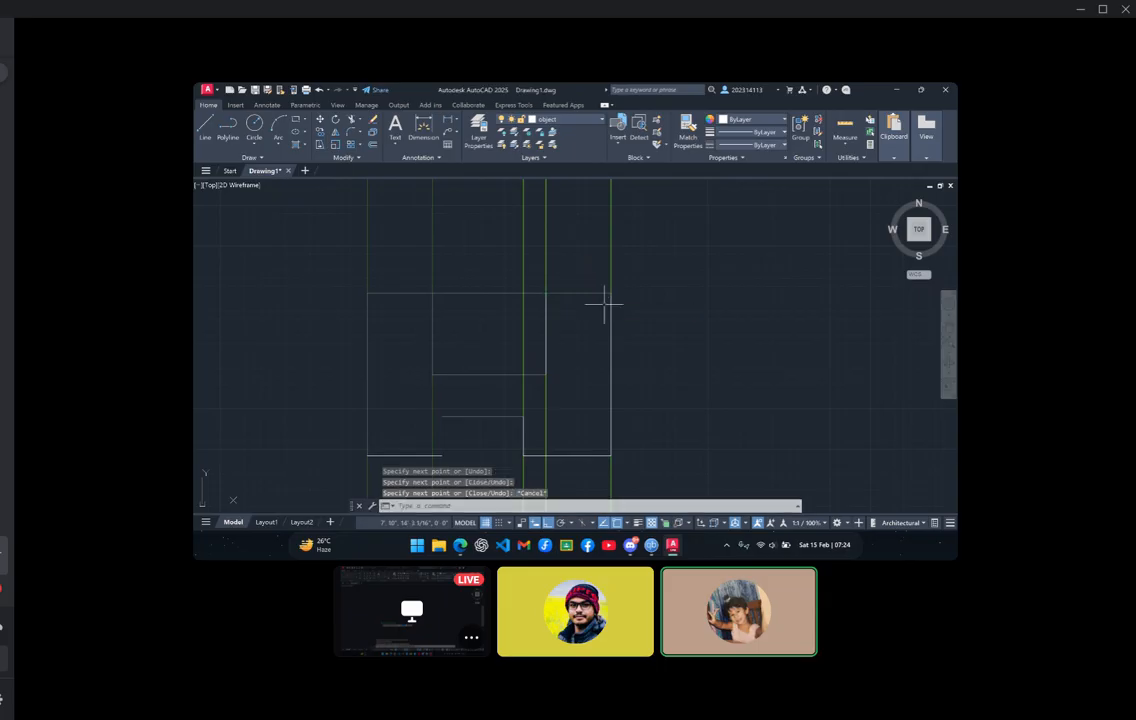
Draw a horizontal line from the inner block's lower corner across to the right edge of the upper view's outline
click(206, 126)
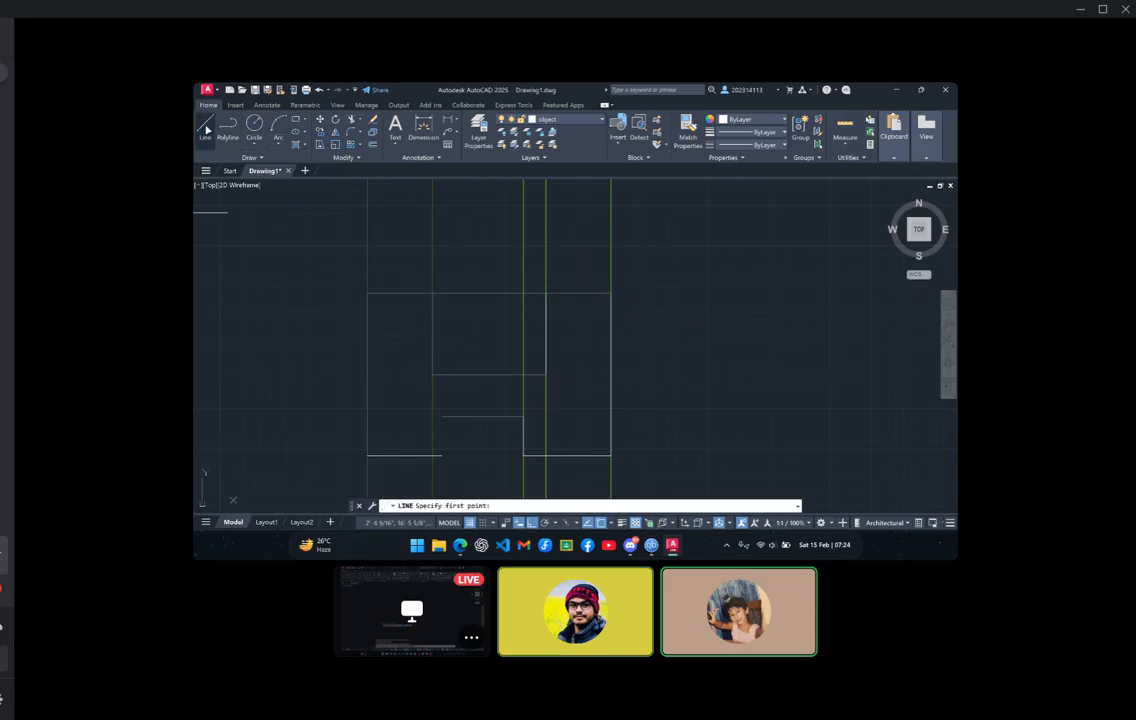
click(545, 375)
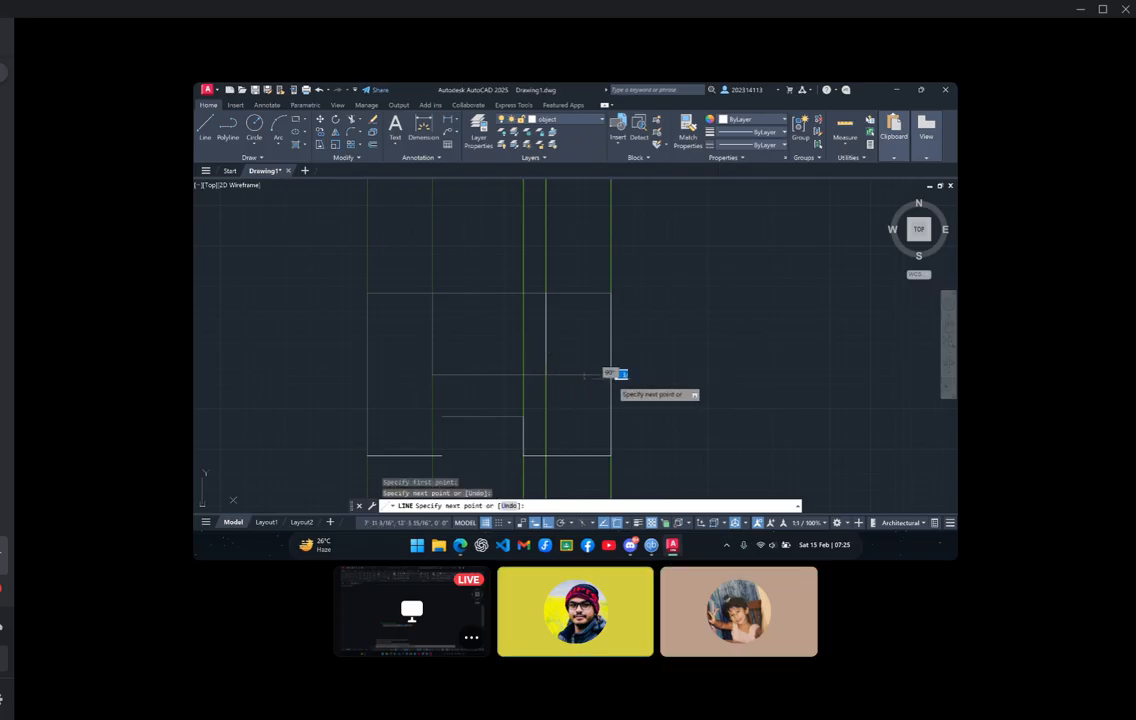
key(Escape)
Turn off the projectline layer and examine the front and upper views without their construction lines
click(558, 119)
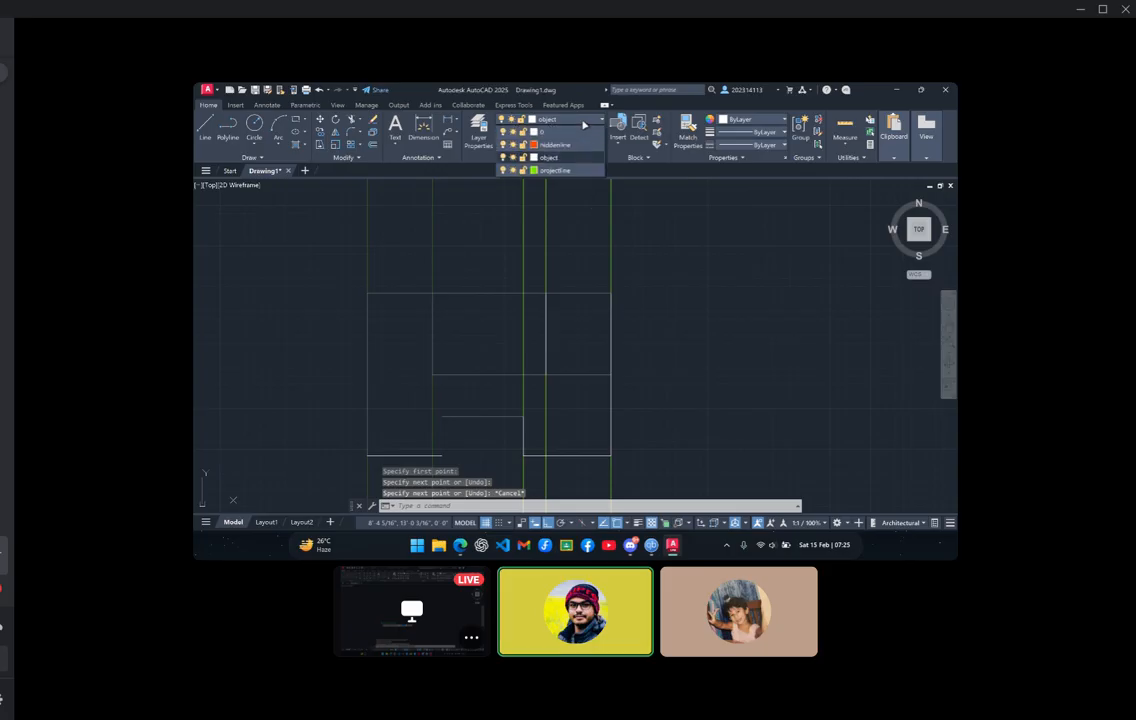
click(507, 172)
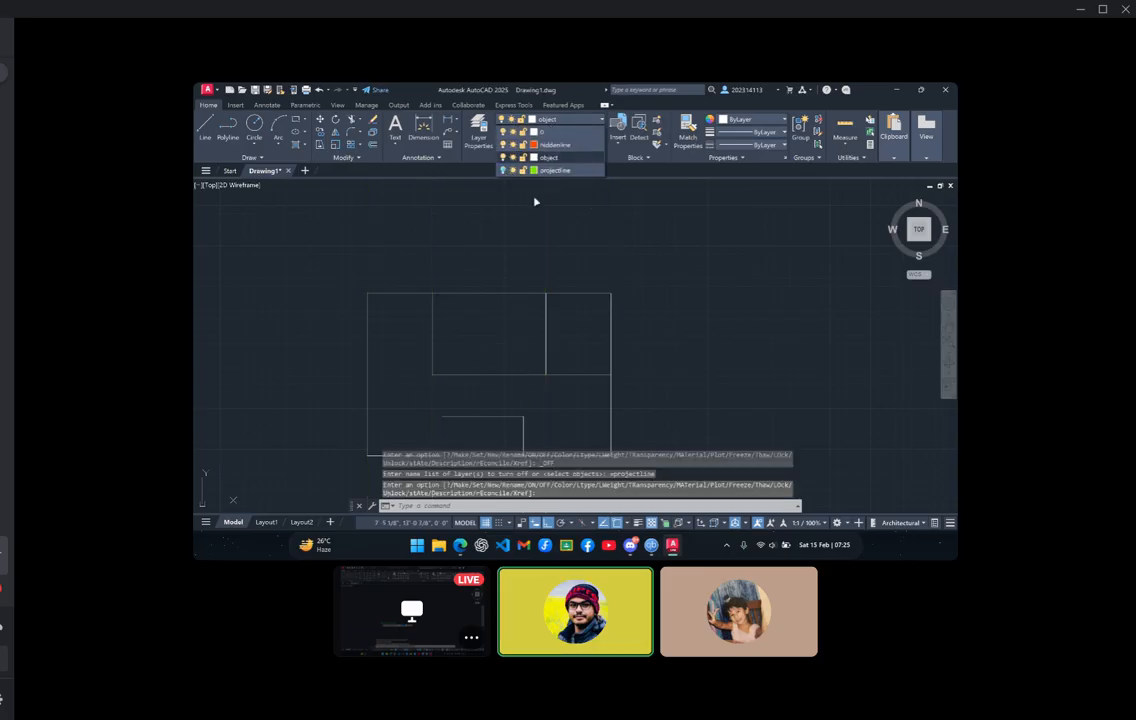
scroll(665, 302, down, 4)
scroll(665, 302, up, 2)
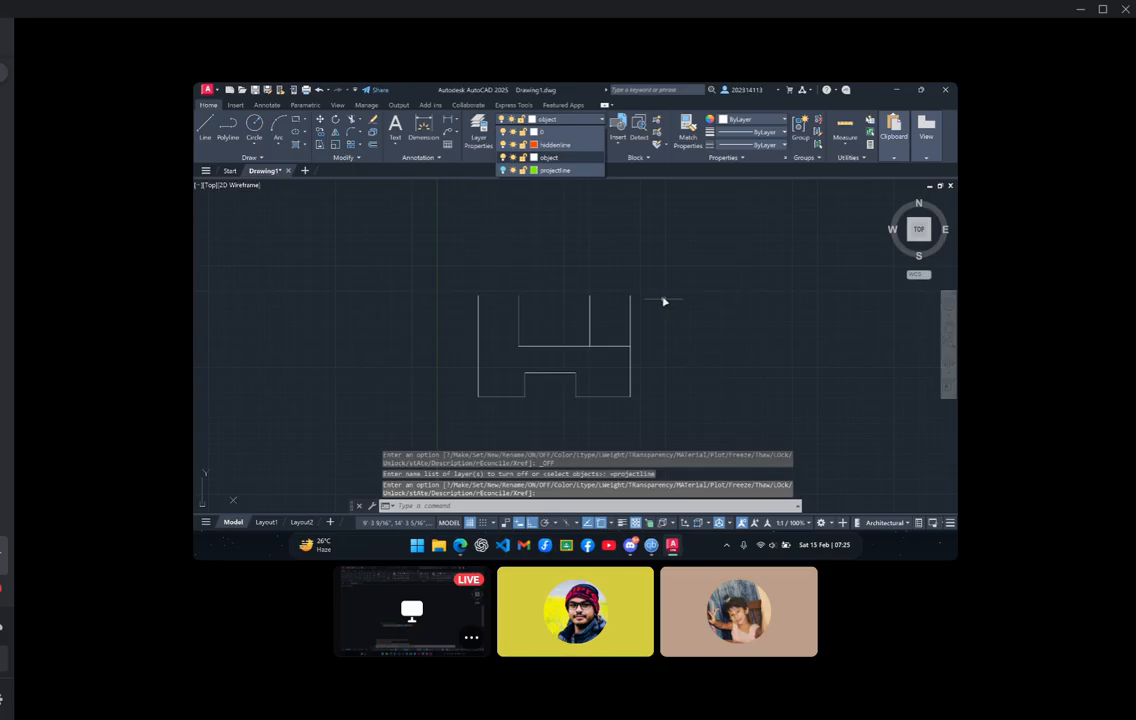
click(692, 398)
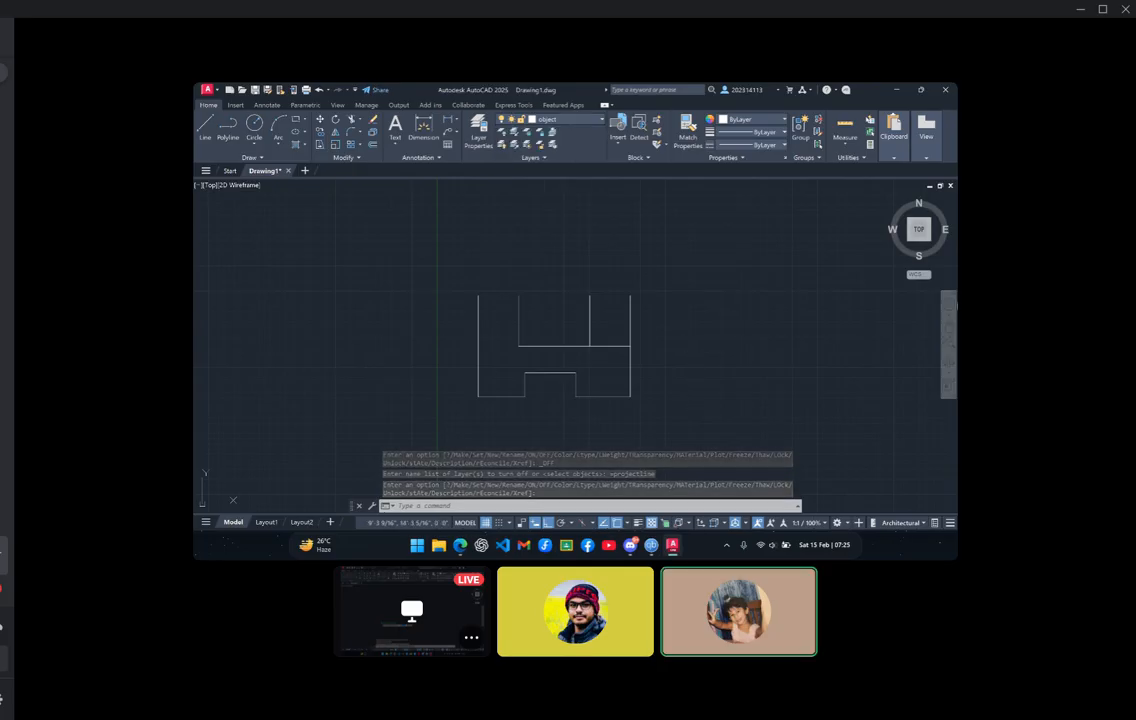
scroll(655, 360, down, 4)
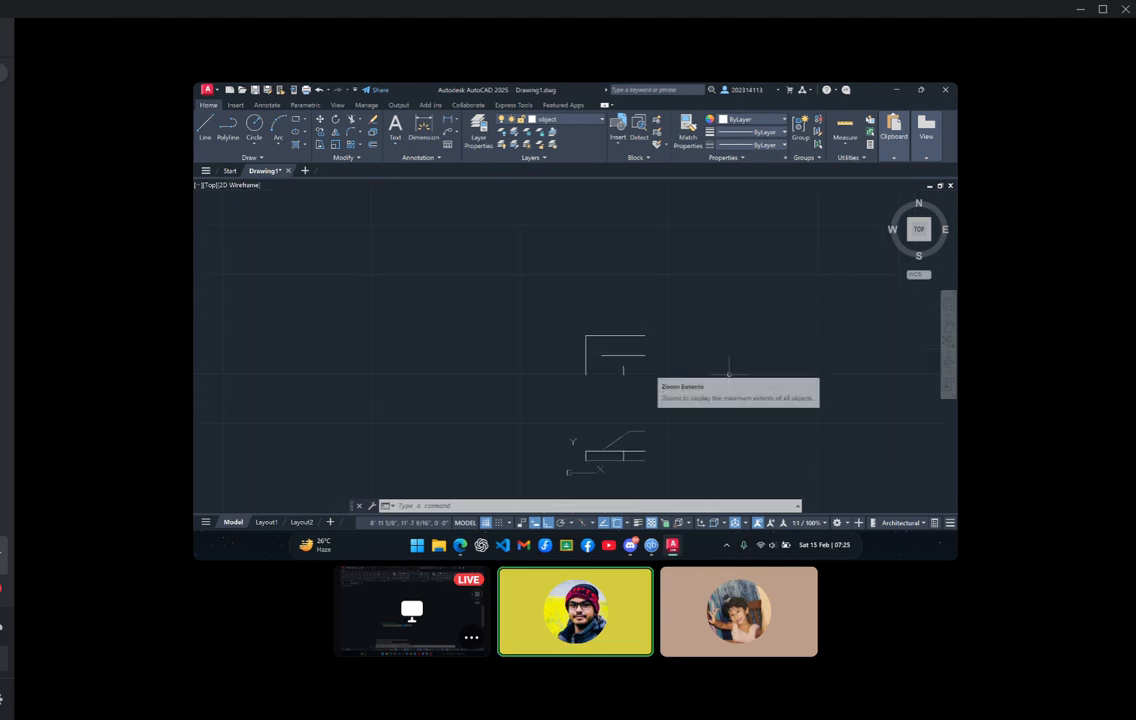
scroll(732, 378, up, 6)
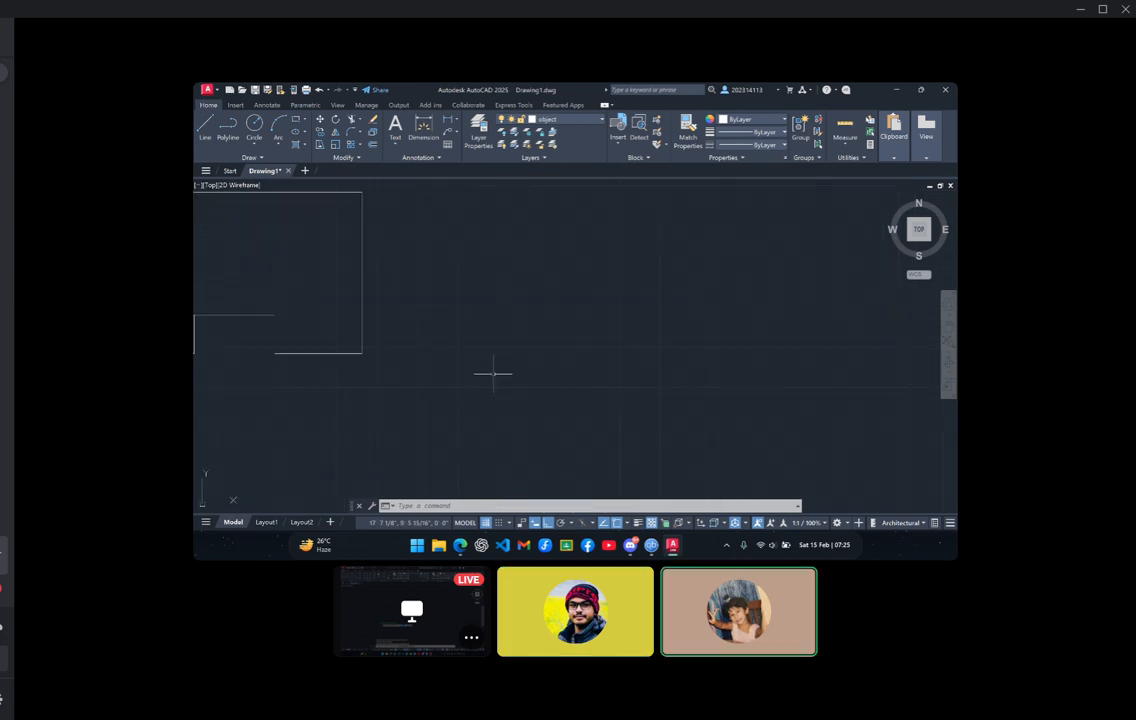
middle_drag(492, 374, 730, 390)
middle_drag(611, 393, 673, 394)
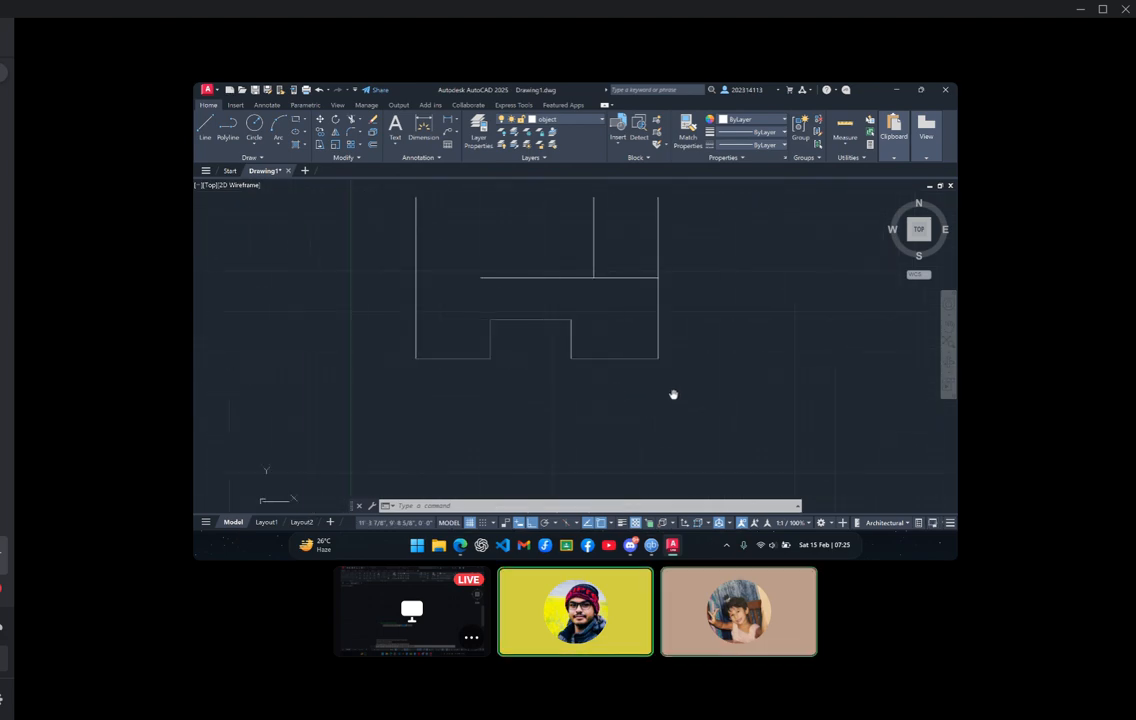
key(ctrl+z)
key(ctrl+z)
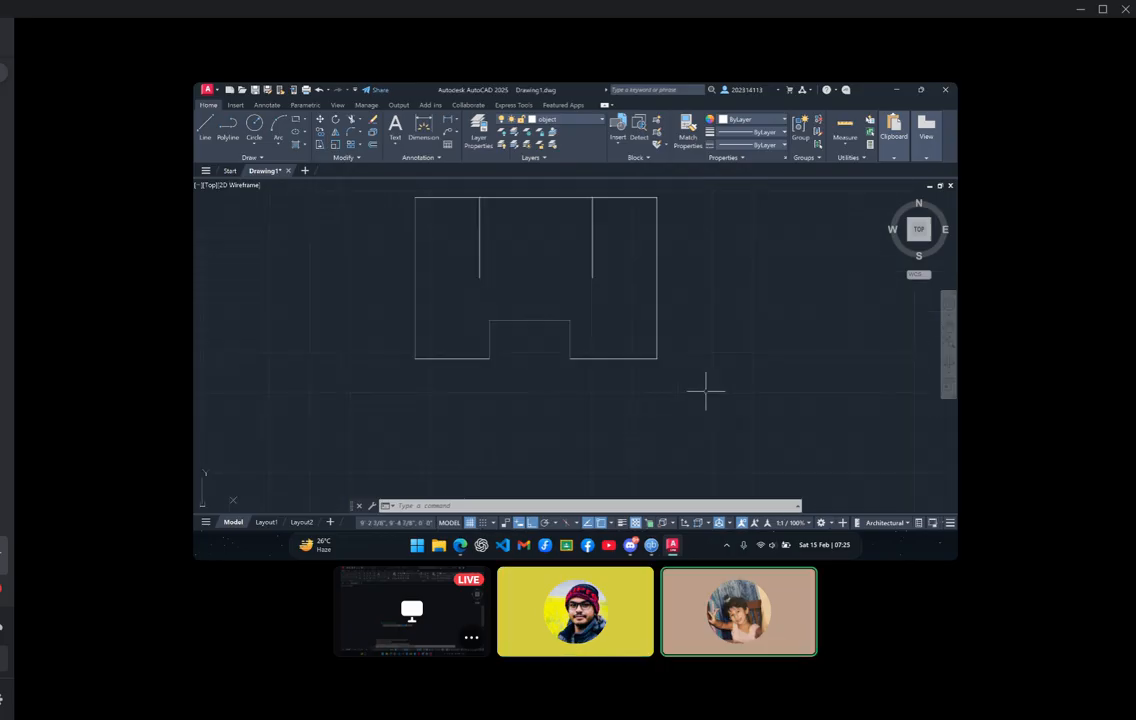
key(ctrl+z)
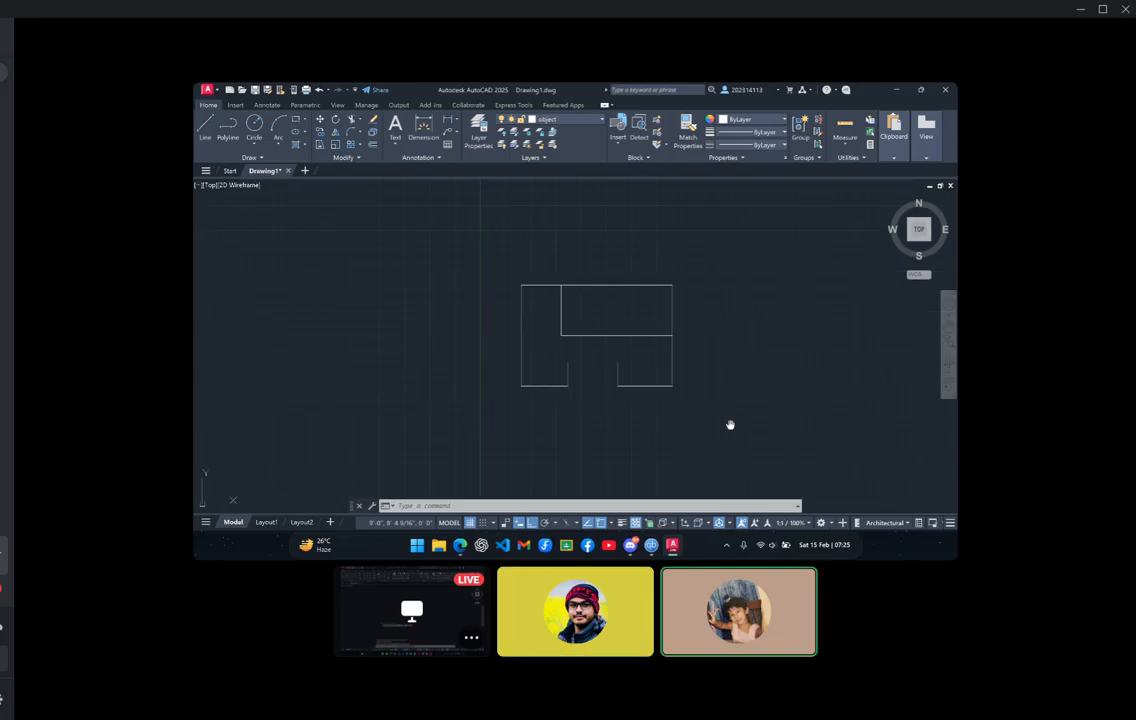
key(ctrl+z)
key(ctrl+z)
key(ctrl+z)
key(ctrl+z)
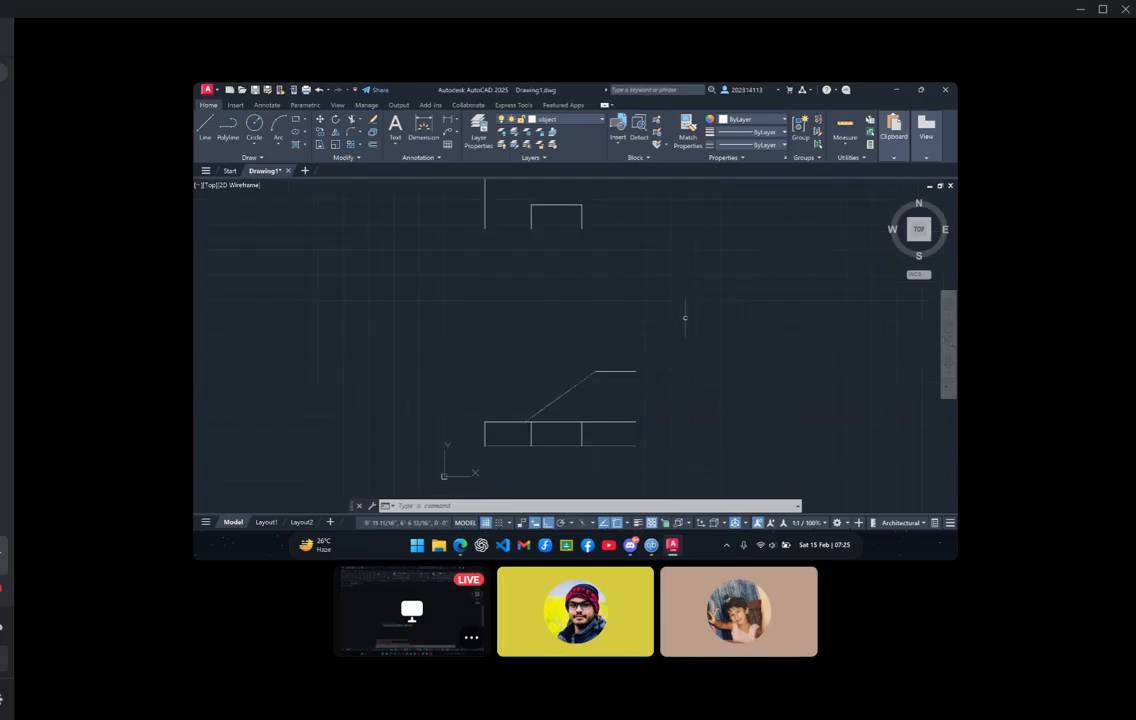
Turn the projectline layer back on
click(520, 119)
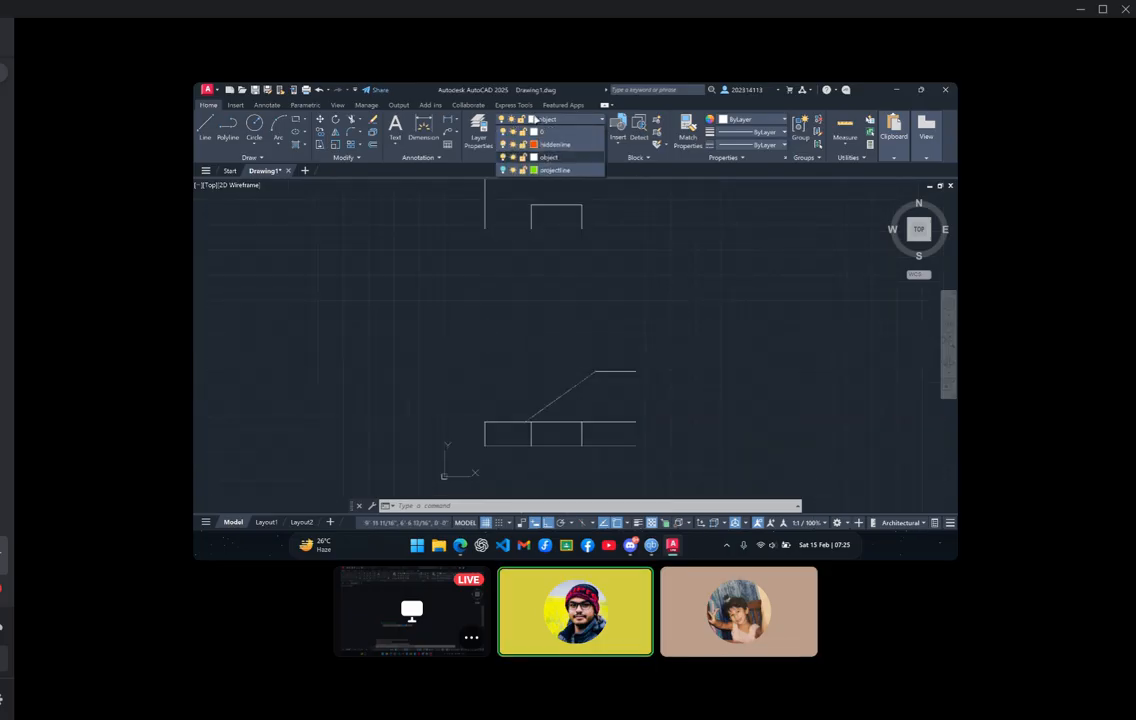
click(503, 171)
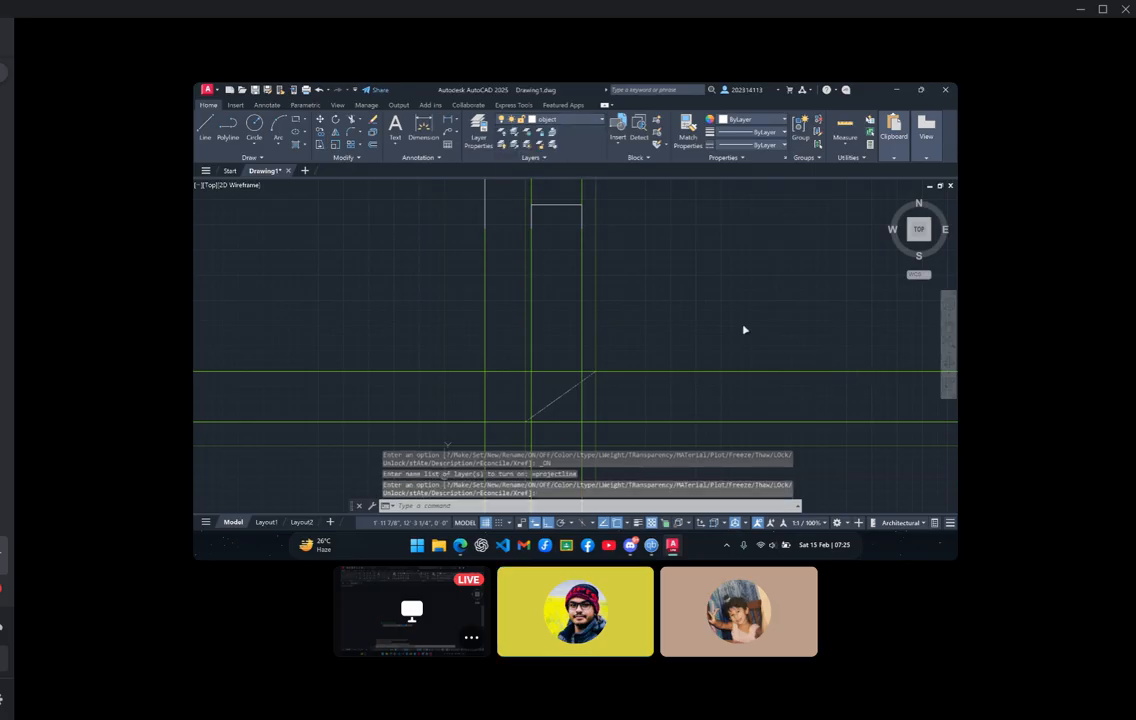
scroll(700, 293, up, 3)
scroll(655, 355, down, 2)
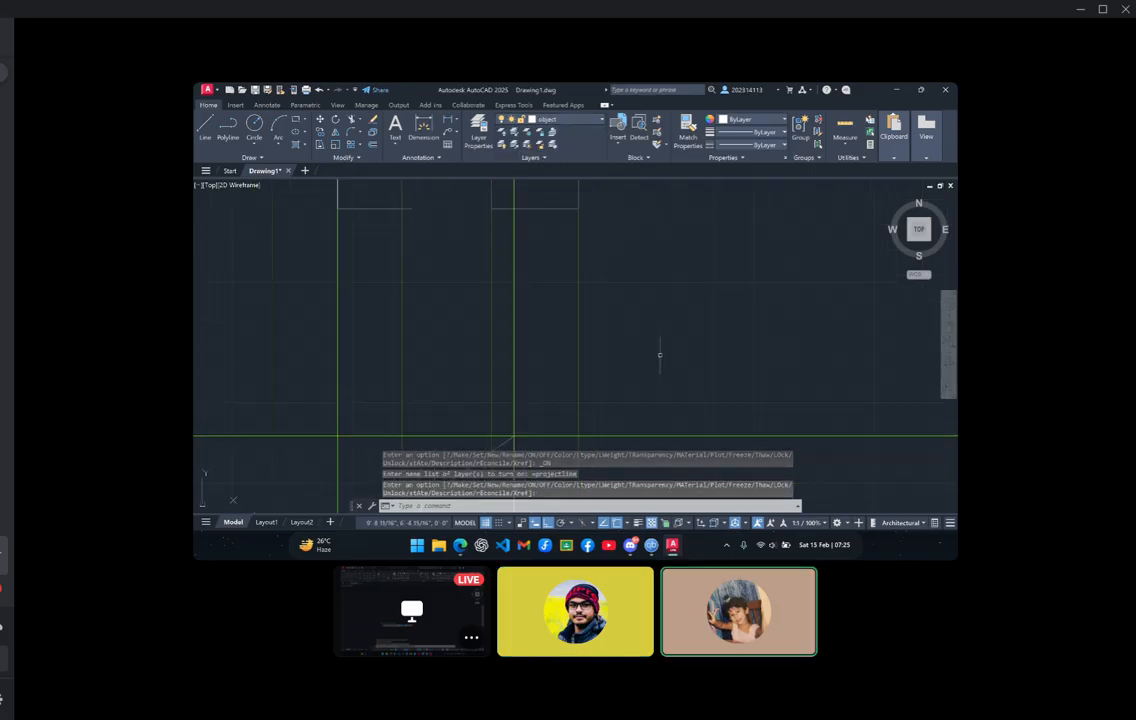
scroll(675, 248, down, 3)
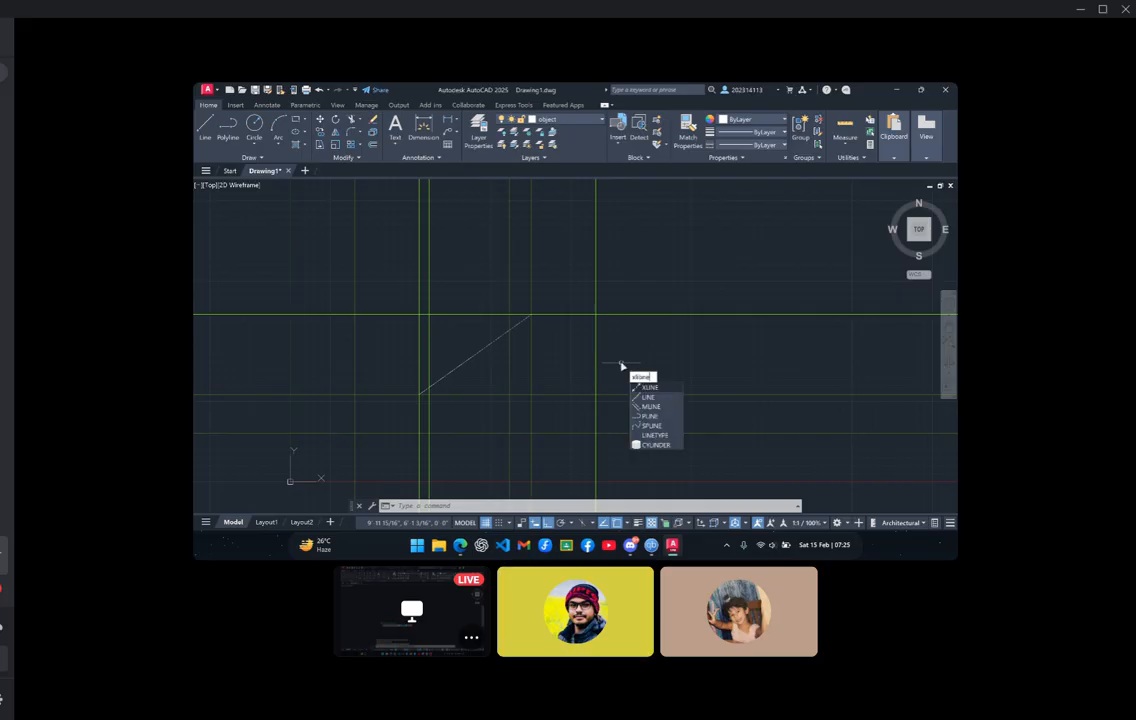
key(Return)
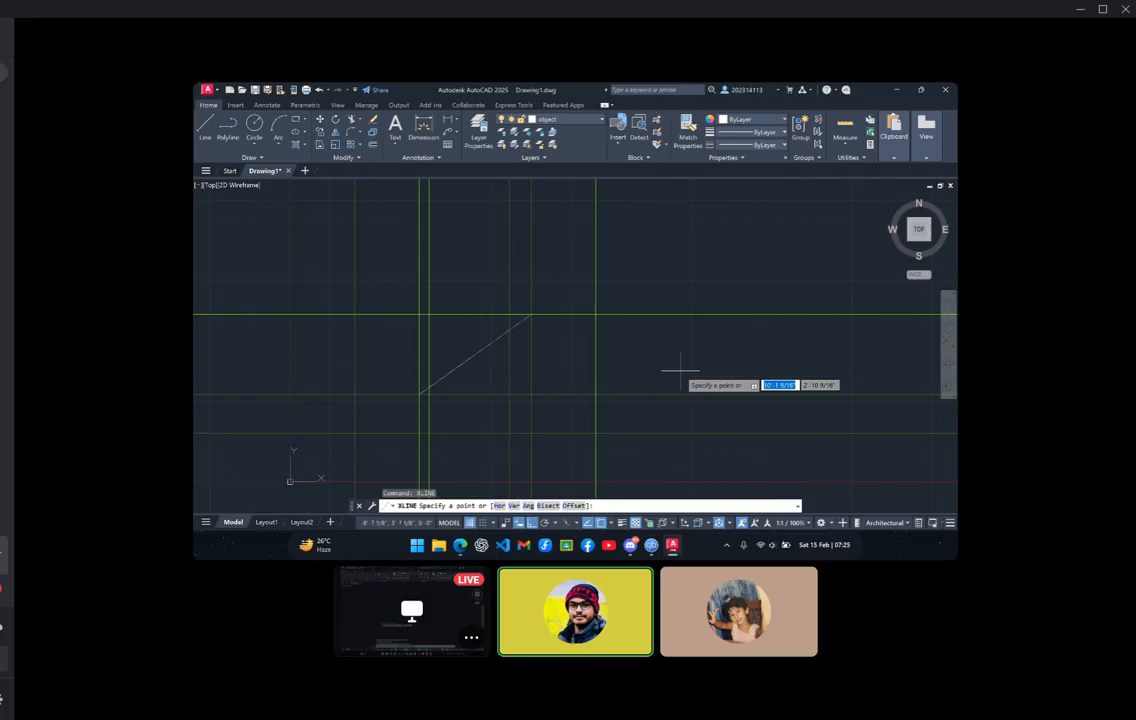
text(a)
key(Return)
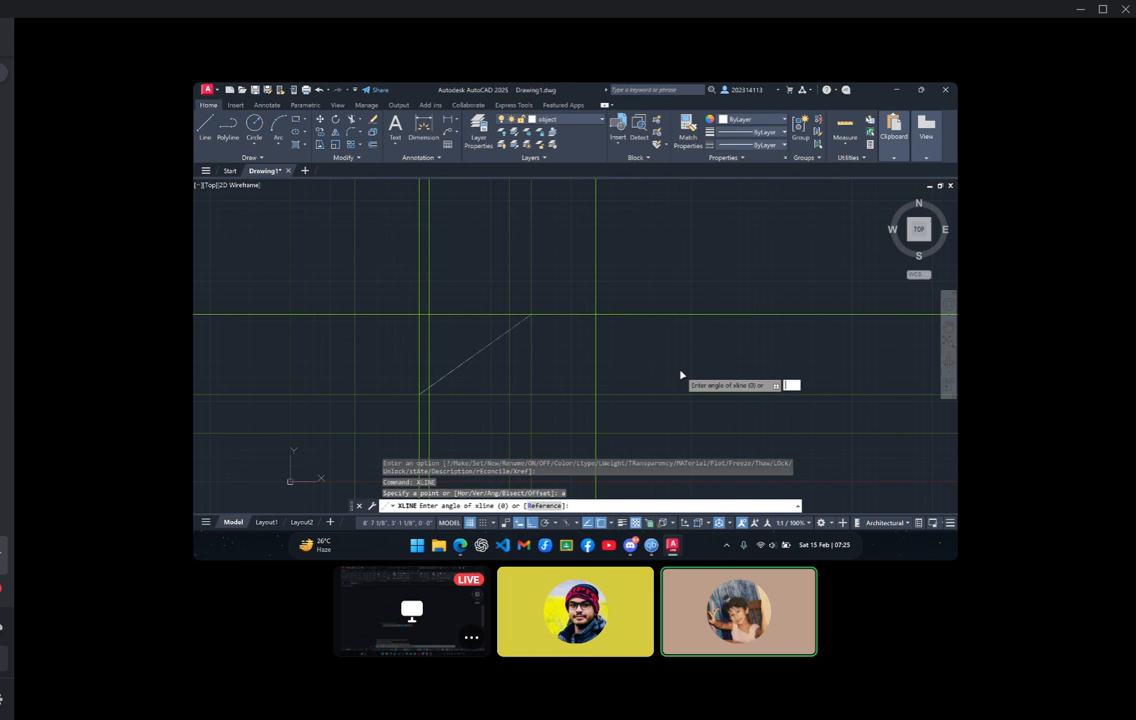
text(45)
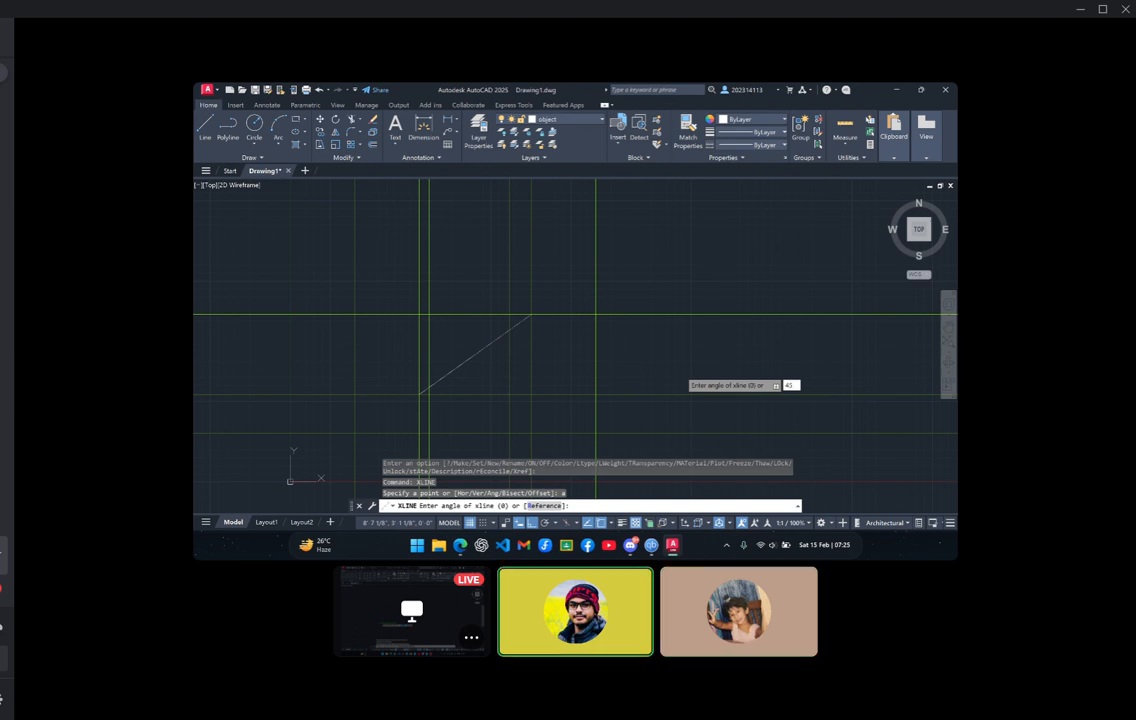
key(Return)
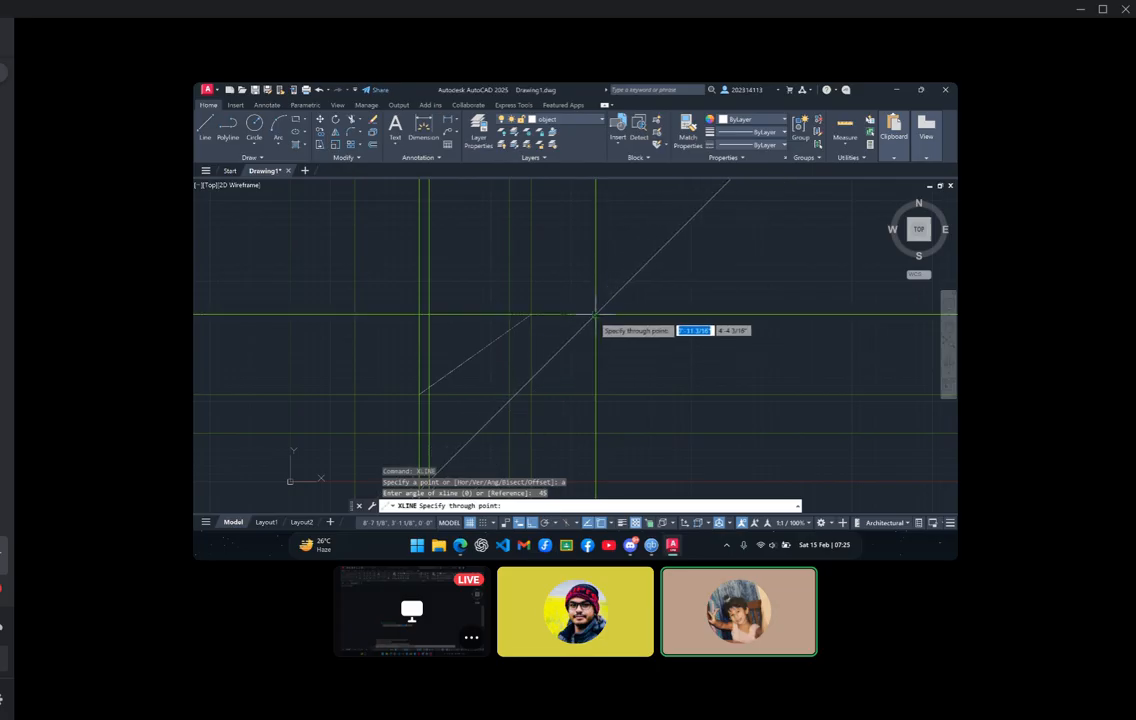
key(Escape)
Make projectline the current layer and draw a 45° construction line through the front view's upper corner on the rightmost construction line
click(523, 117)
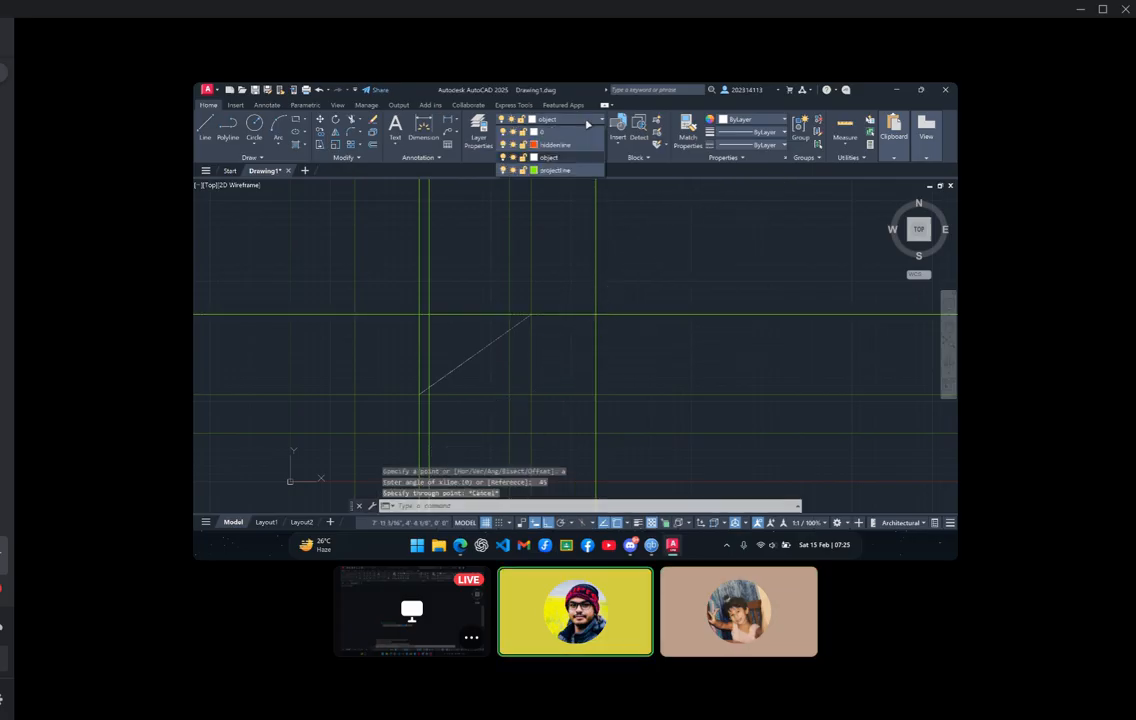
click(555, 170)
text(xline)
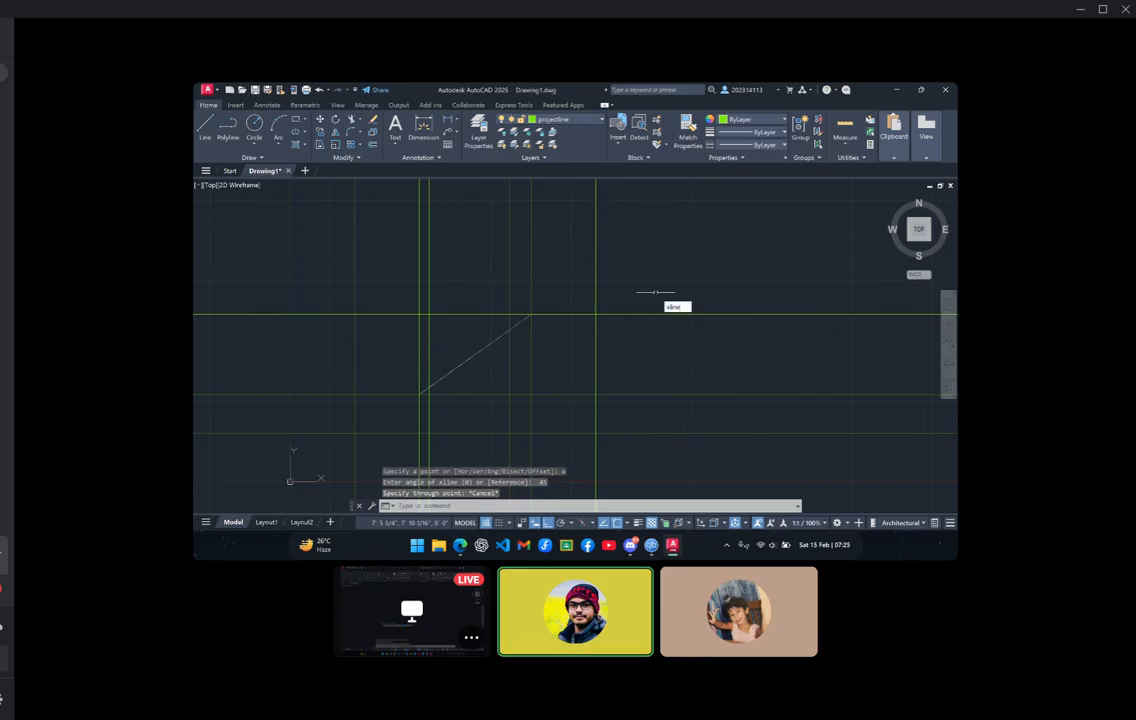
key(Return)
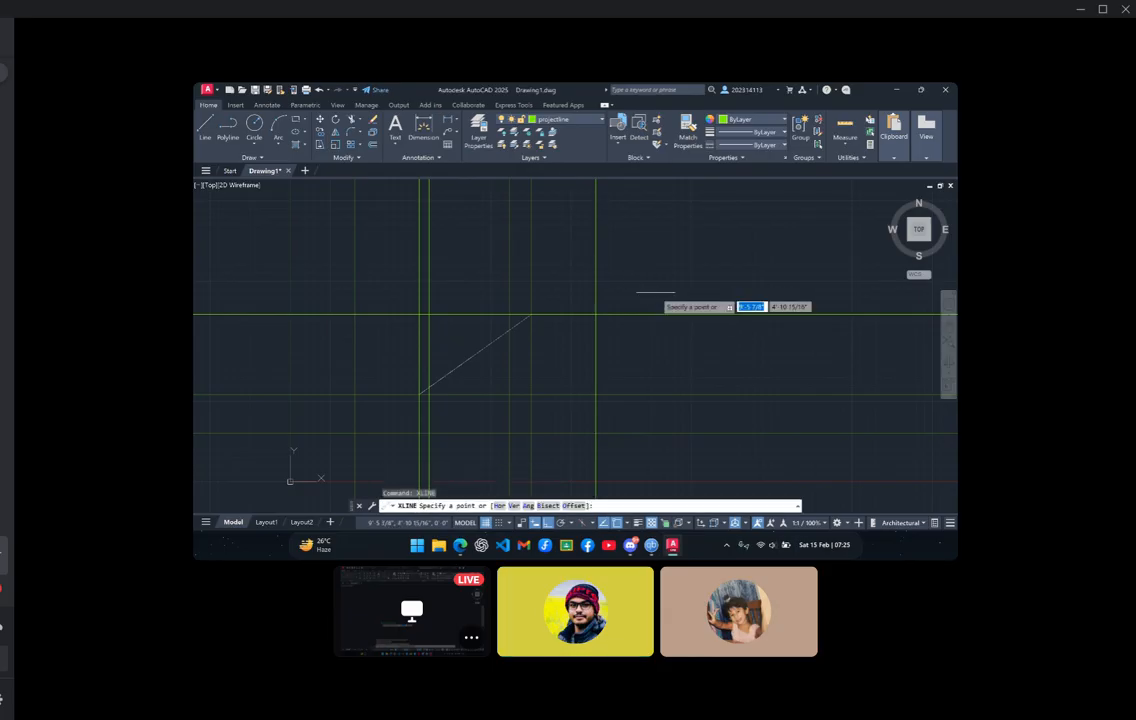
text(a)
key(Return)
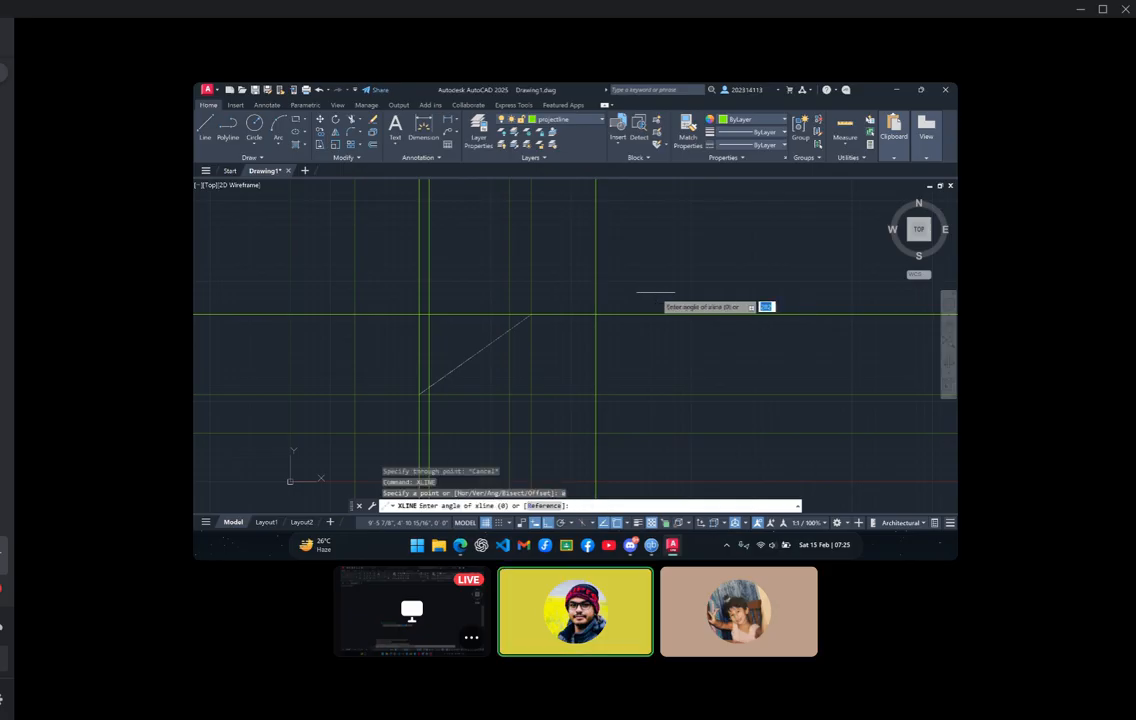
text(45)
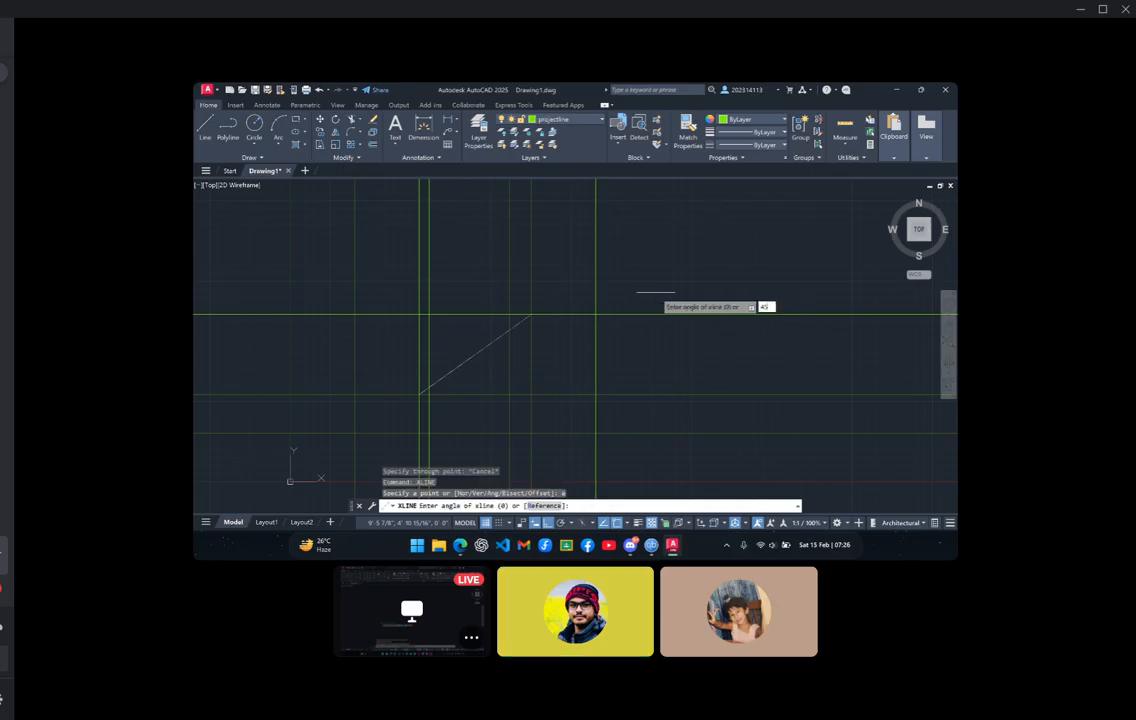
key(Return)
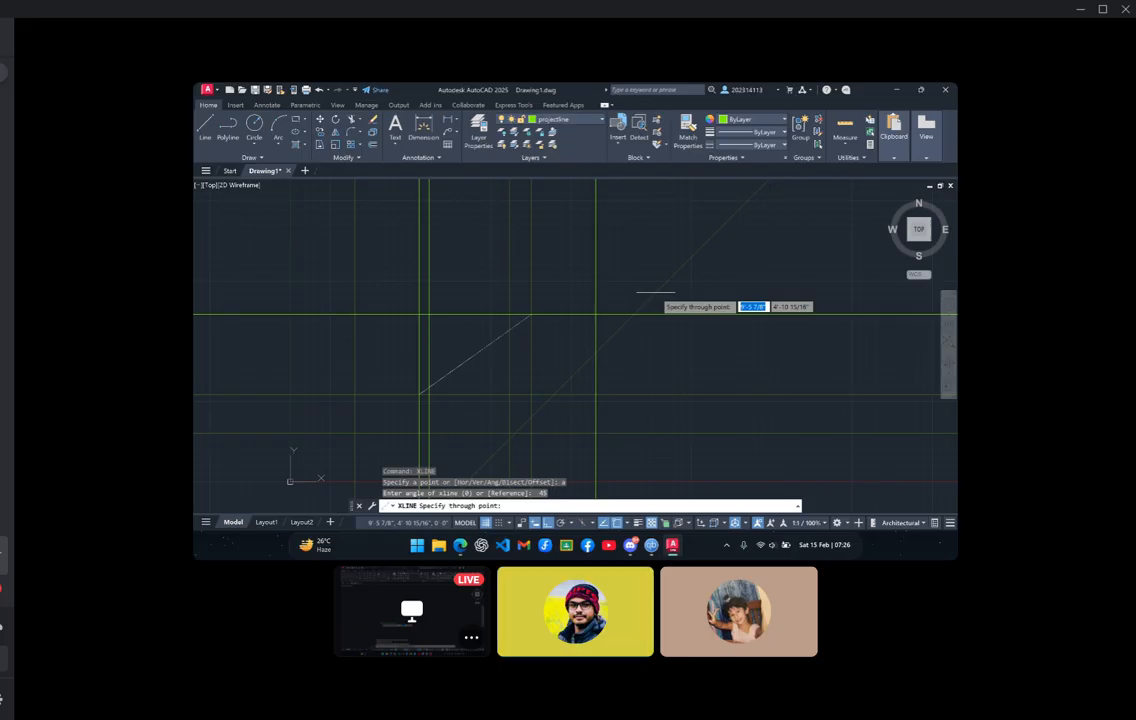
click(596, 316)
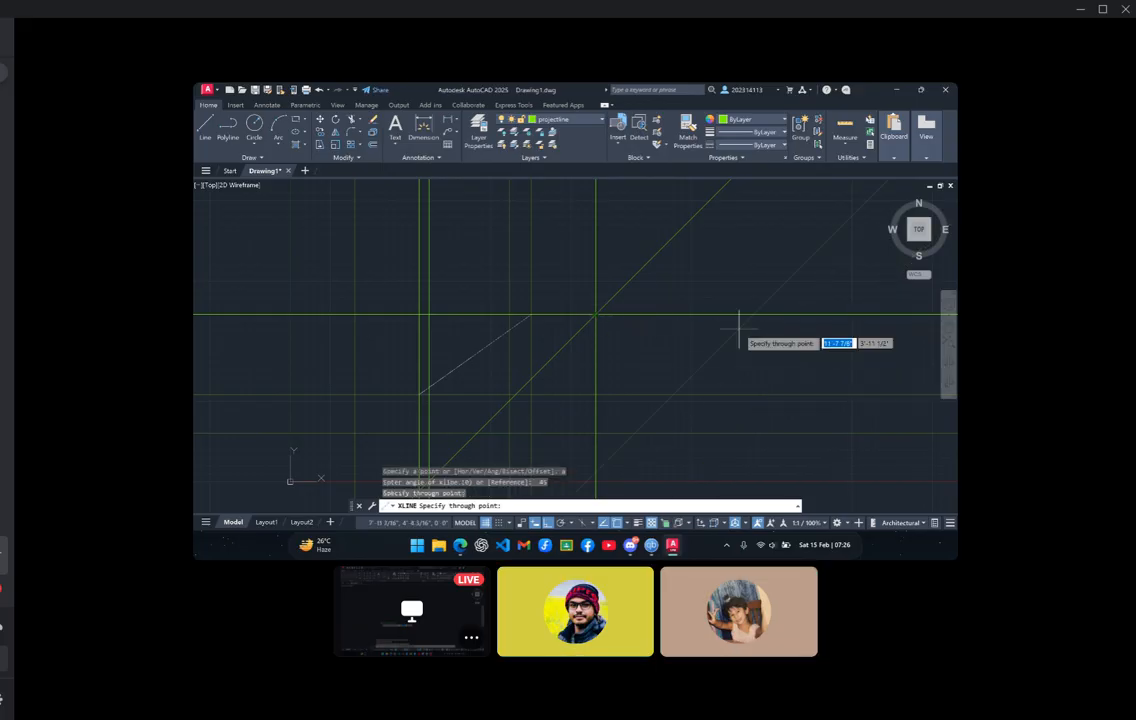
scroll(746, 330, down, 4)
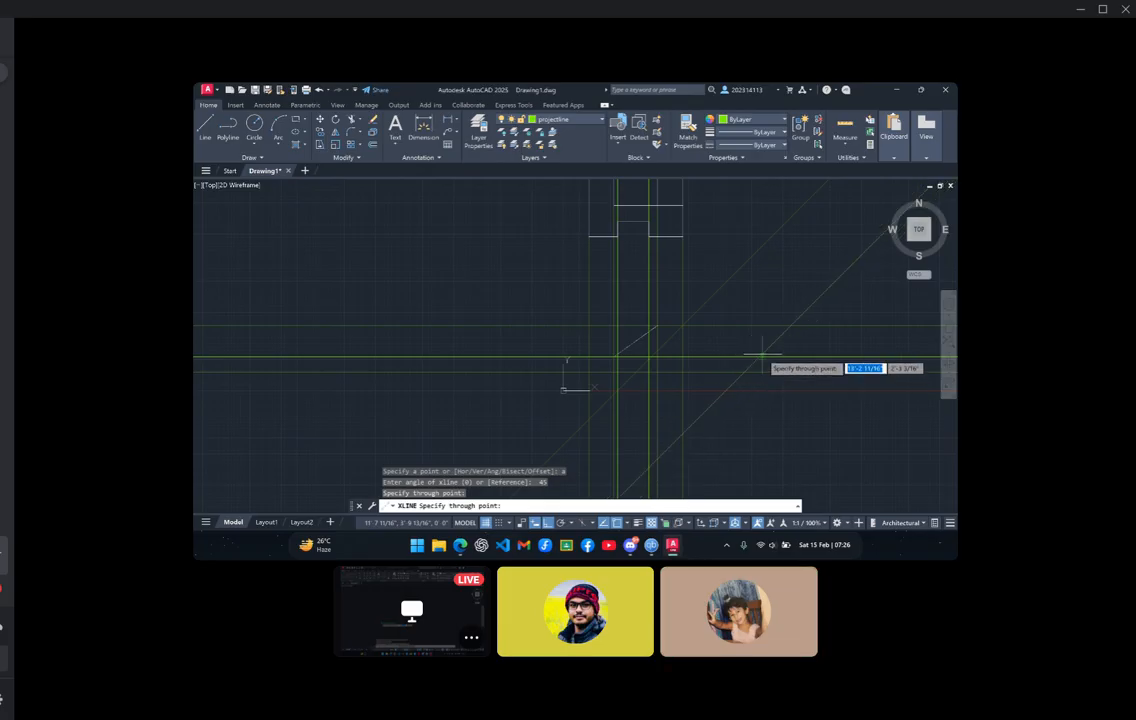
key(Escape)
middle_drag(799, 423, 692, 472)
middle_drag(738, 317, 705, 371)
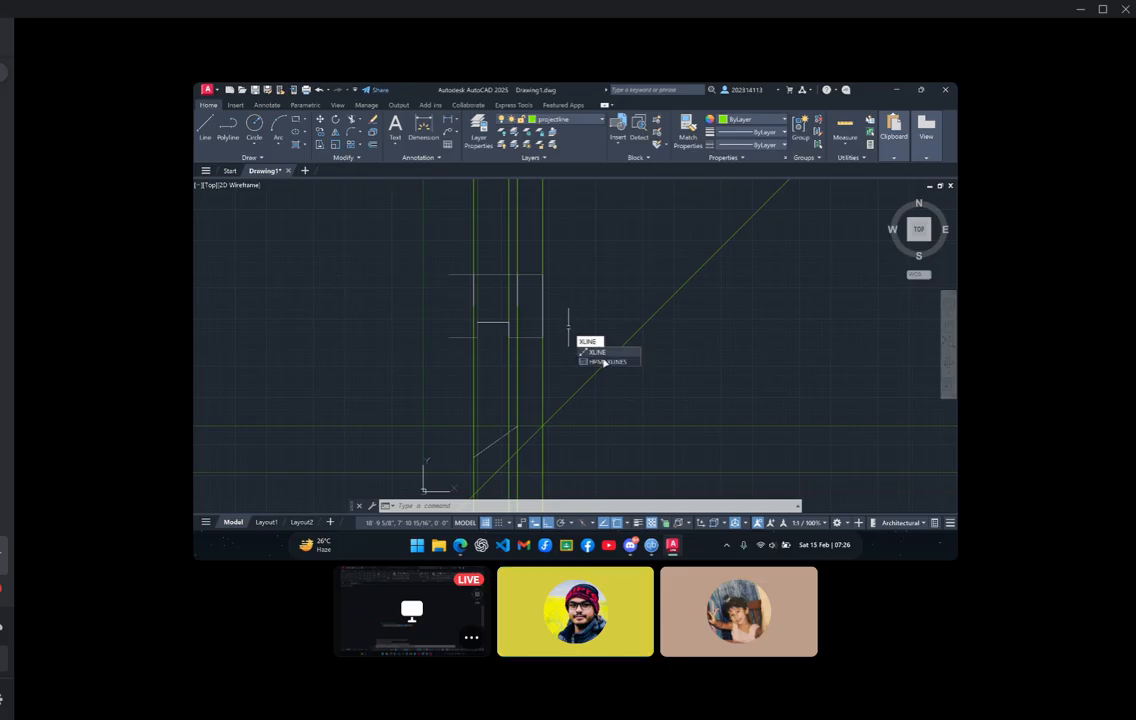
key(Return)
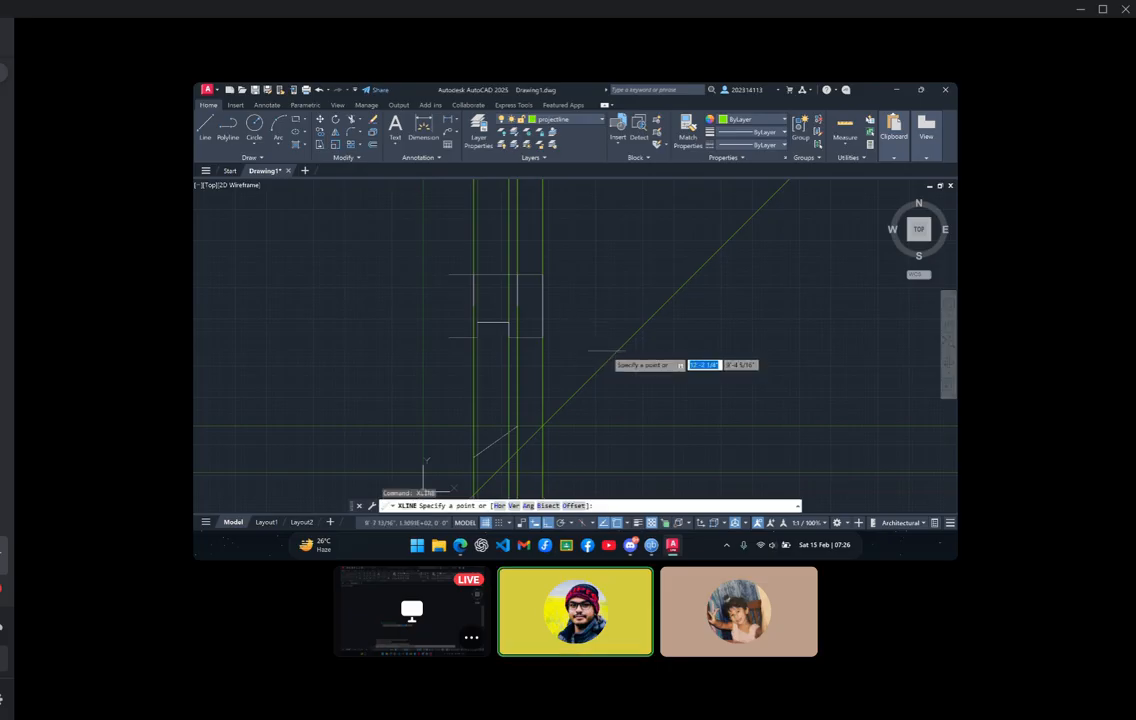
click(515, 506)
key(Escape)
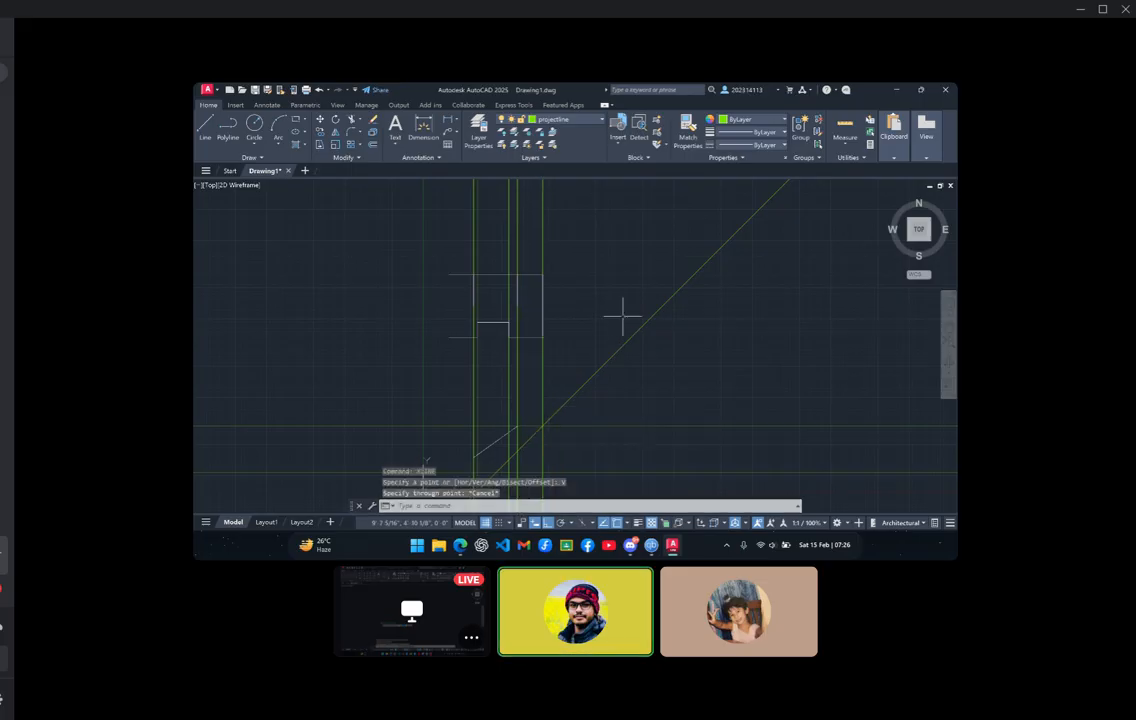
Draw horizontal construction lines through the upper view's bottom edge, the top of its notch and its top edge
key(Return)
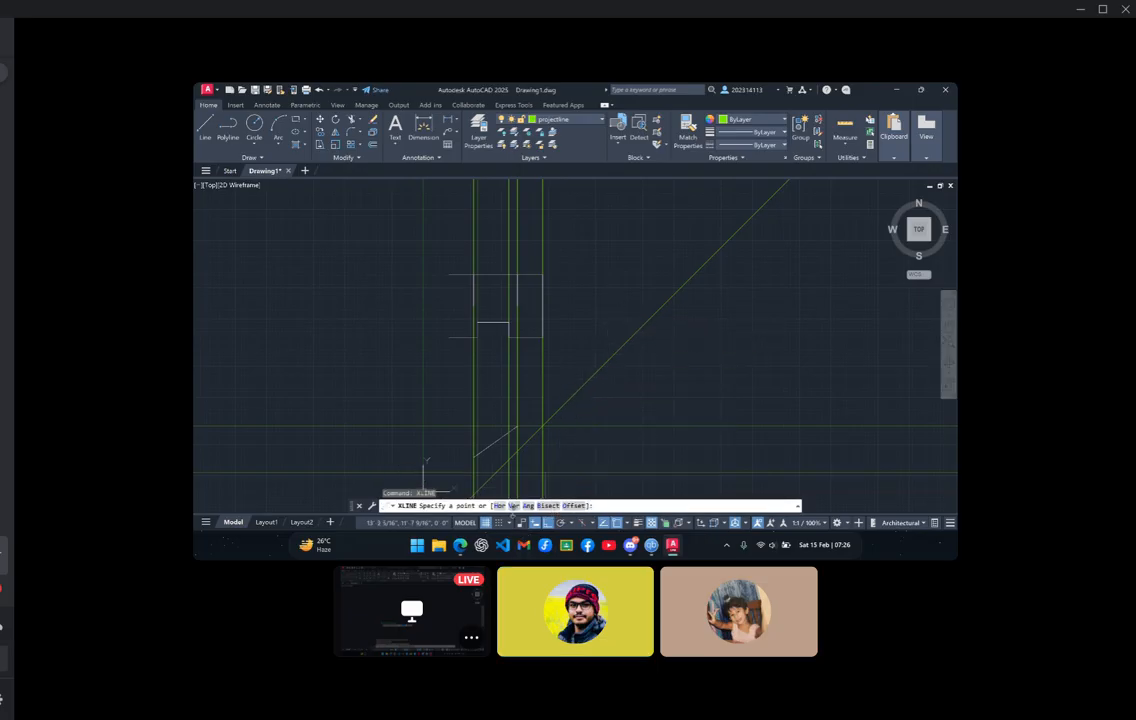
click(499, 506)
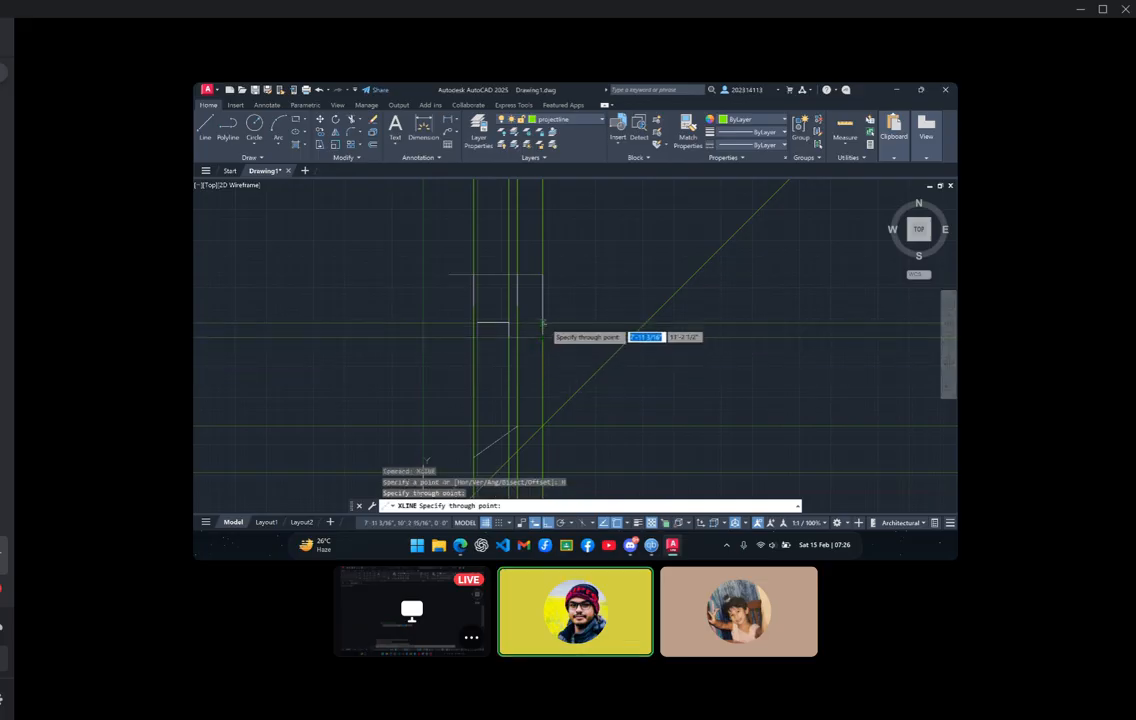
click(542, 337)
click(542, 323)
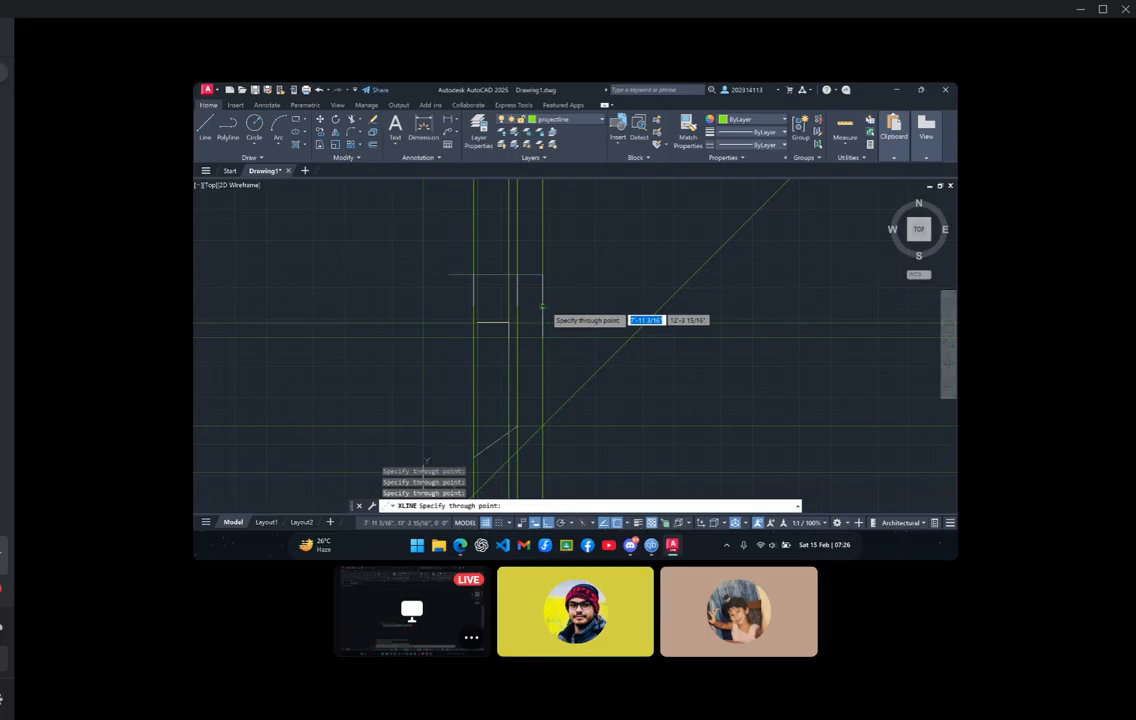
click(543, 274)
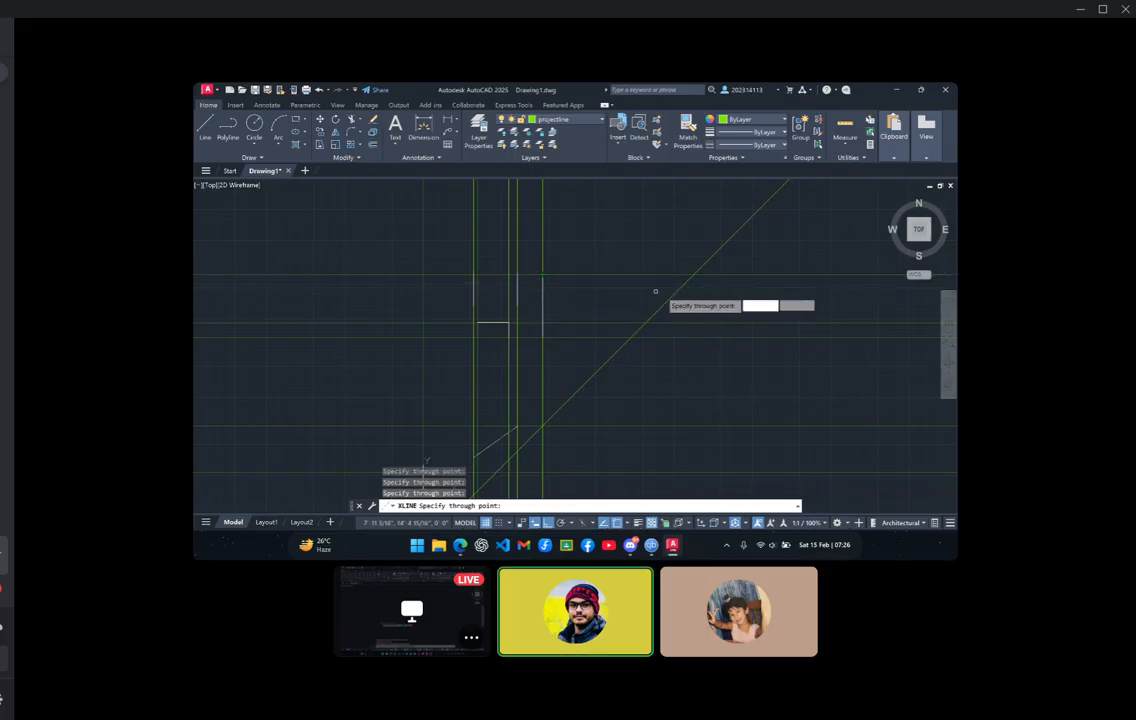
Draw vertical construction lines through the points where the 45° line crosses the upper view's four horizontal construction lines
key(Escape)
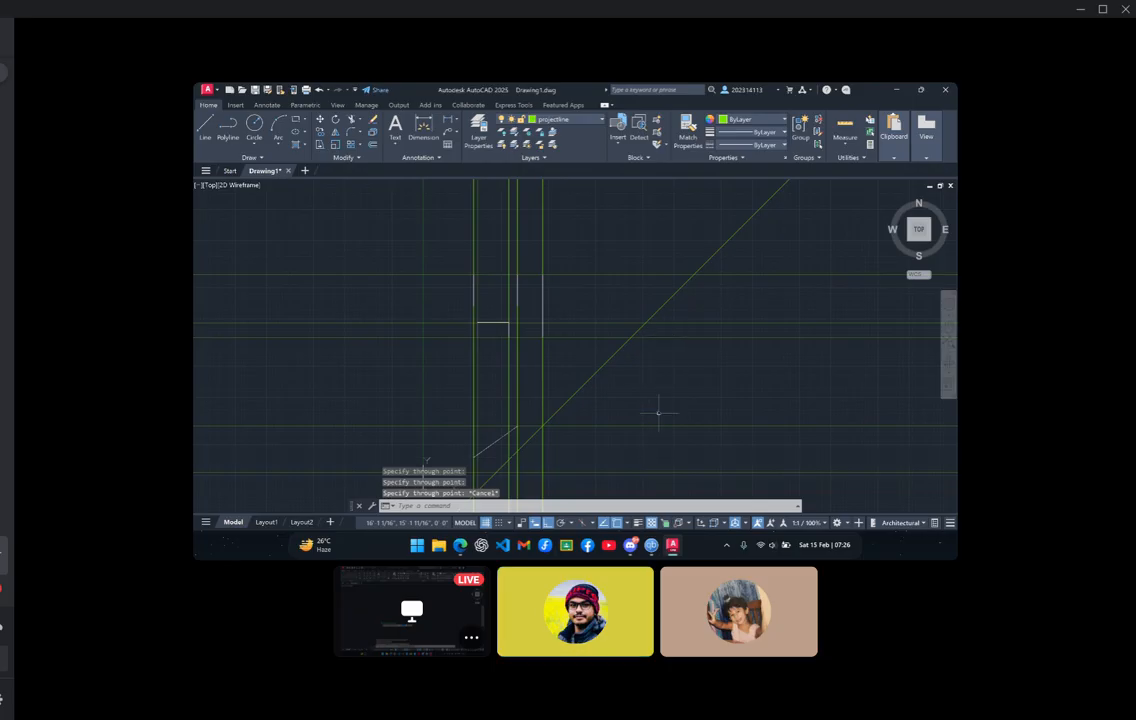
text(xl)
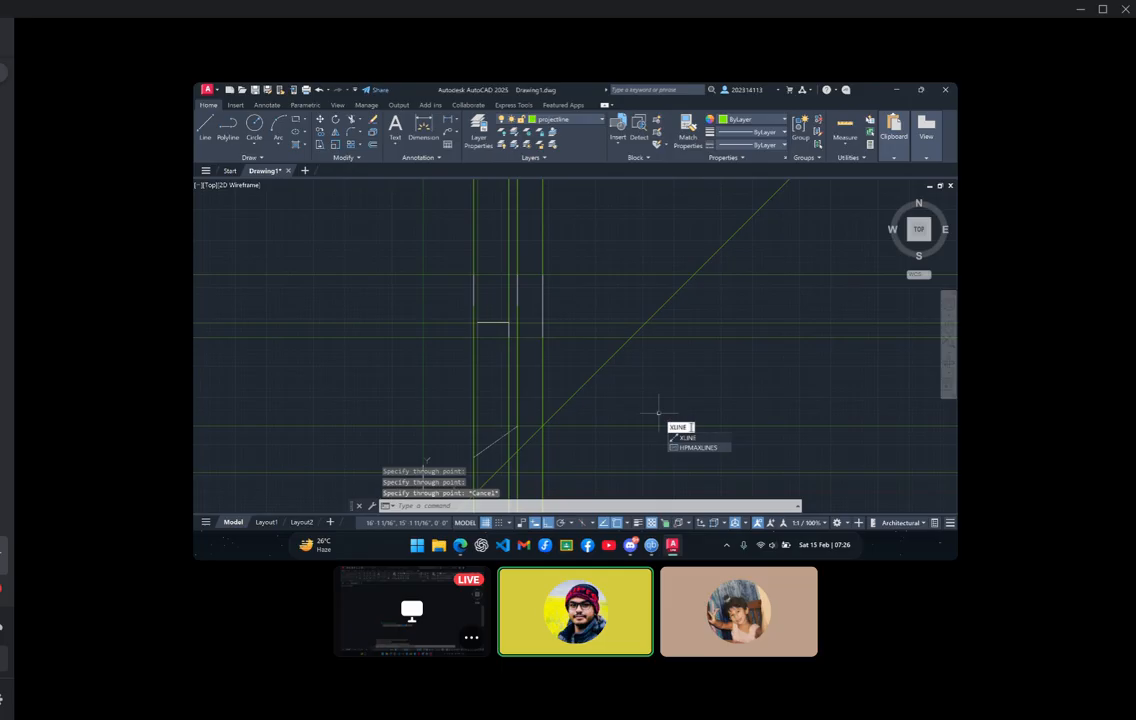
text(ine)
key(Return)
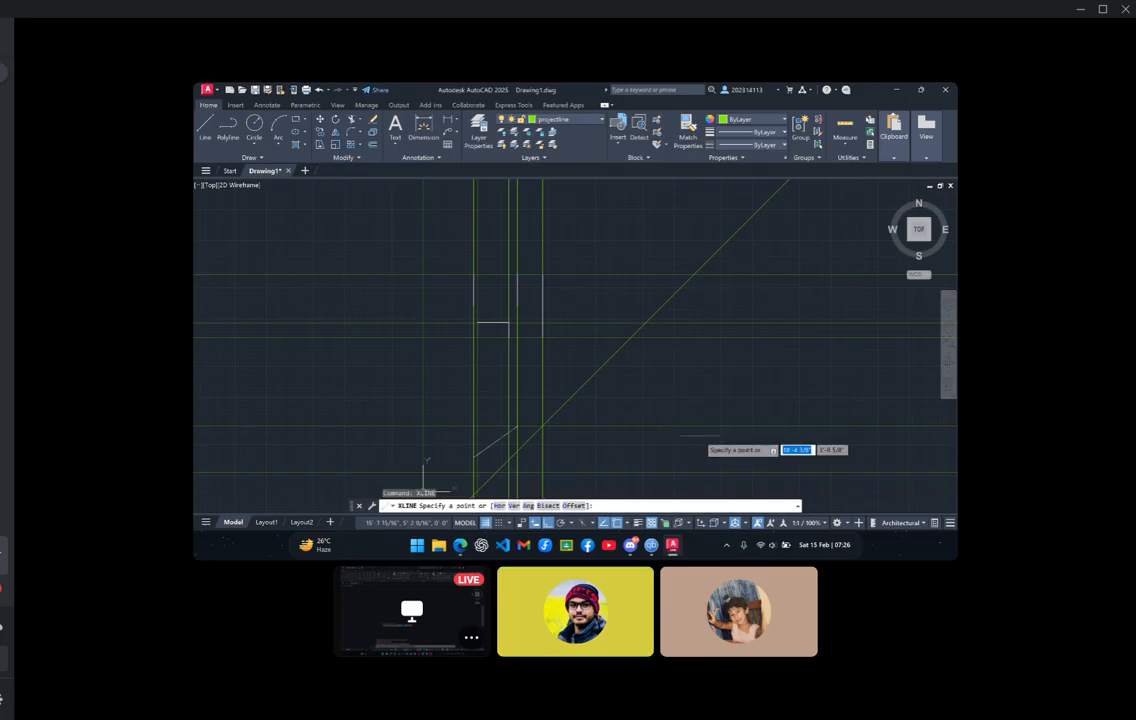
click(515, 506)
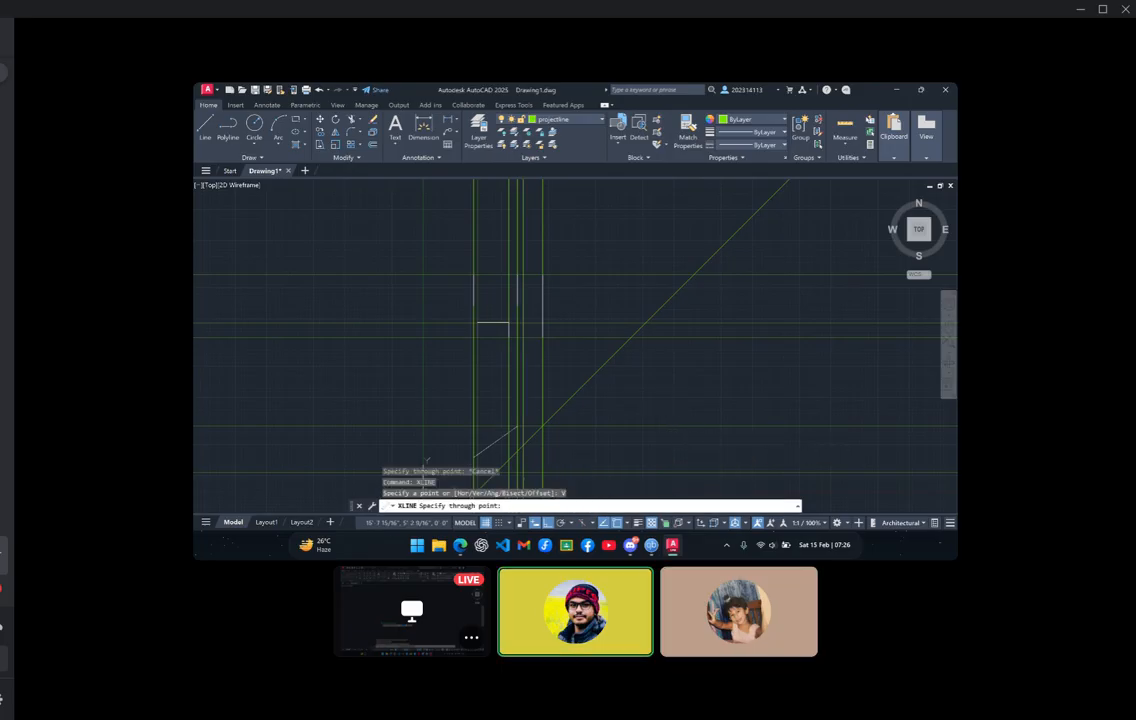
click(631, 339)
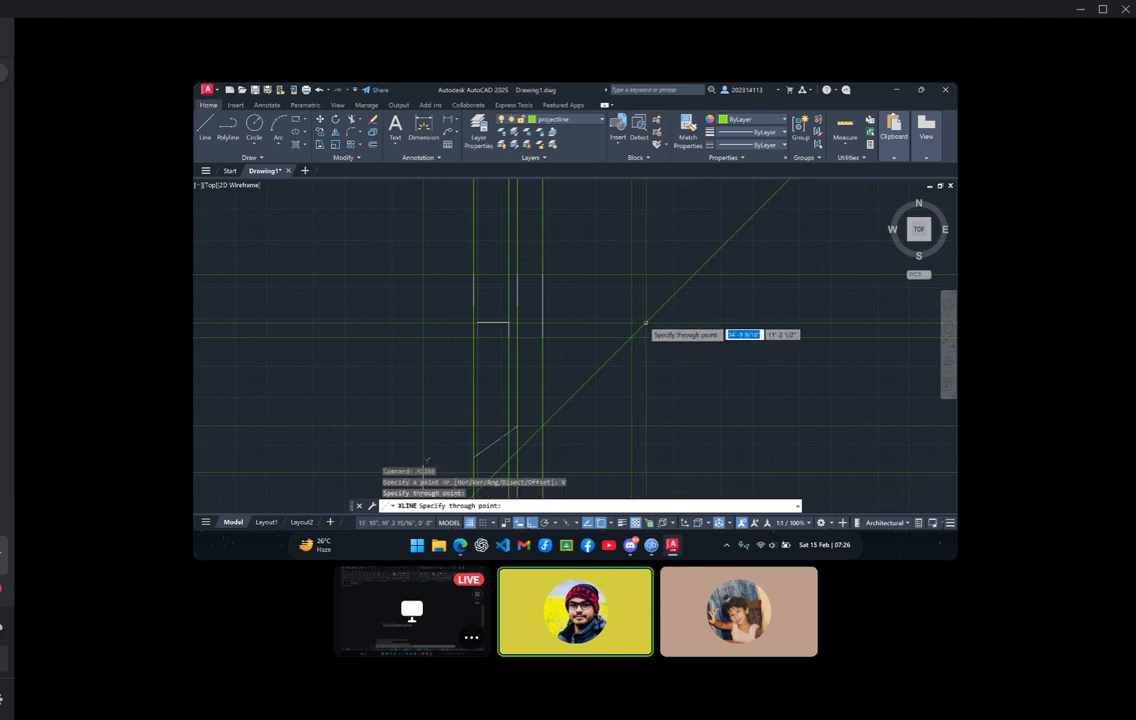
click(646, 324)
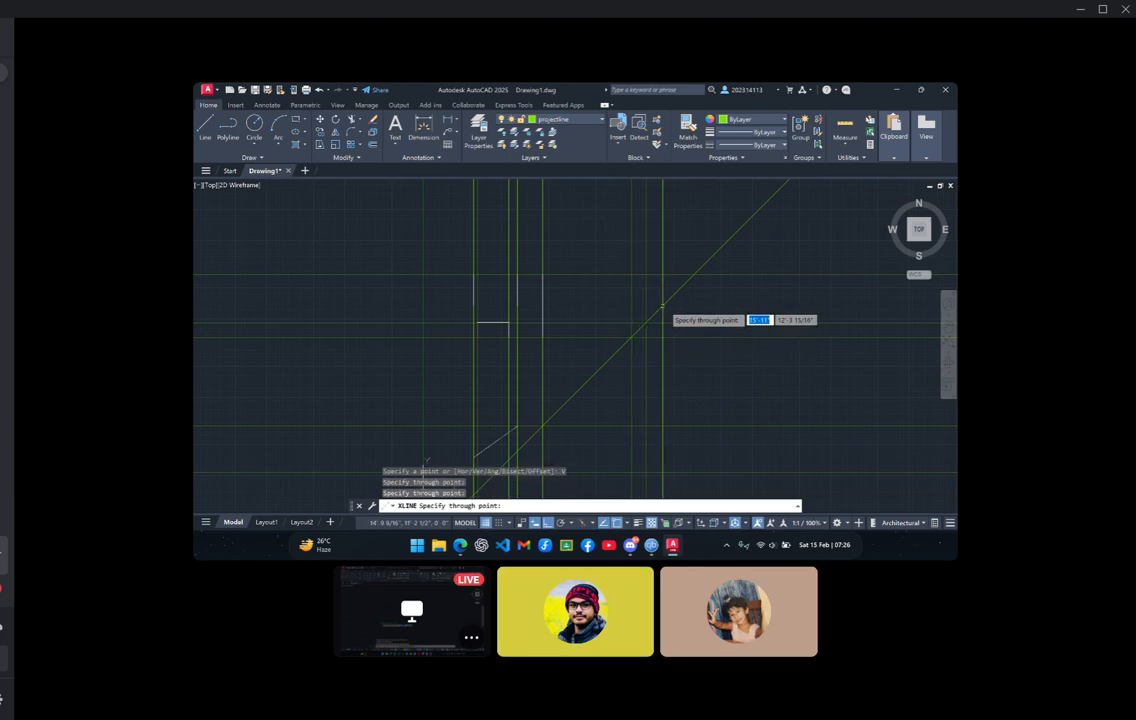
click(662, 305)
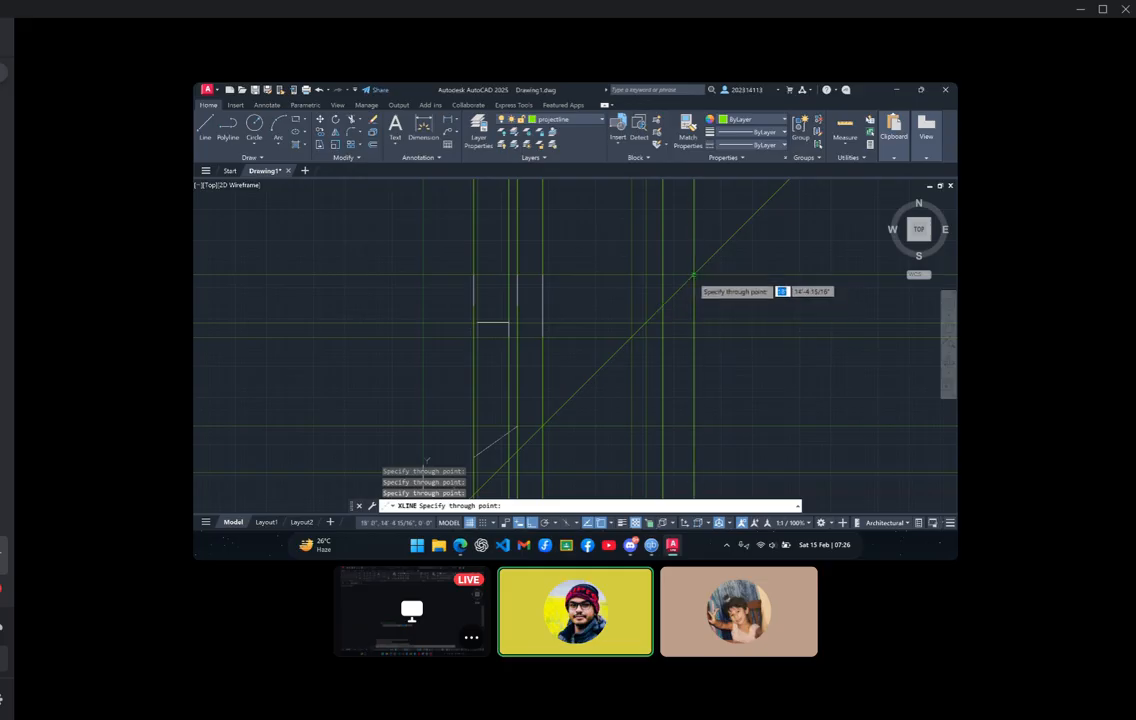
key(Escape)
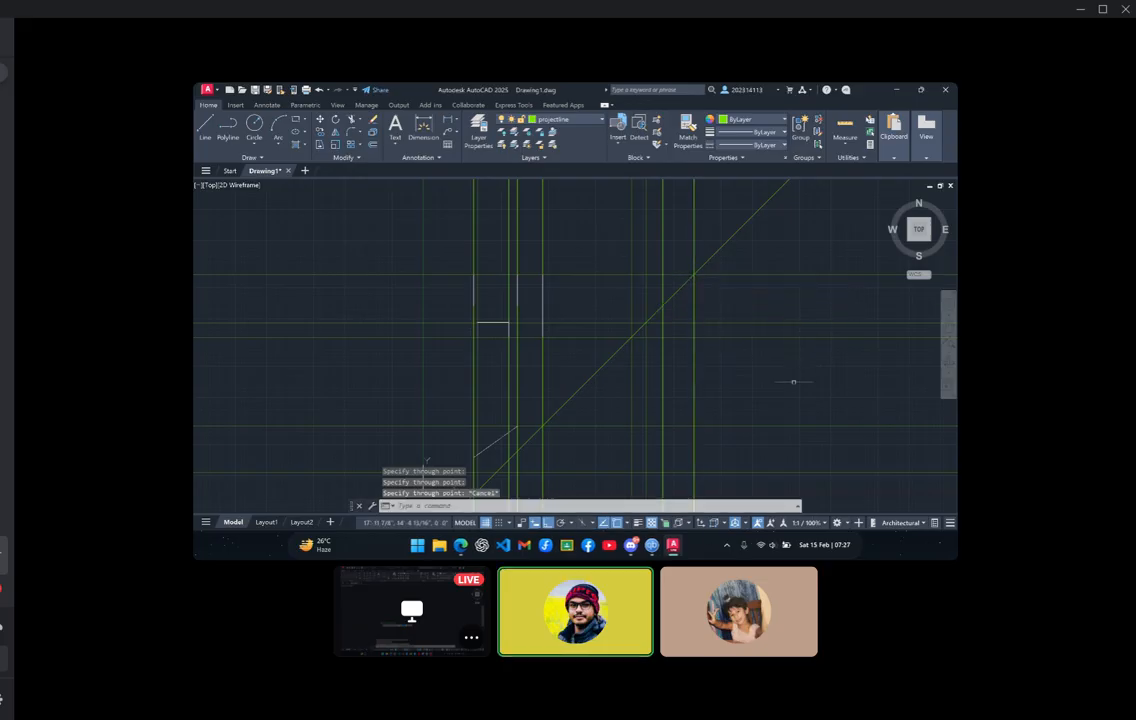
scroll(794, 382, down, 2)
scroll(794, 382, up, 2)
scroll(794, 382, up, 1)
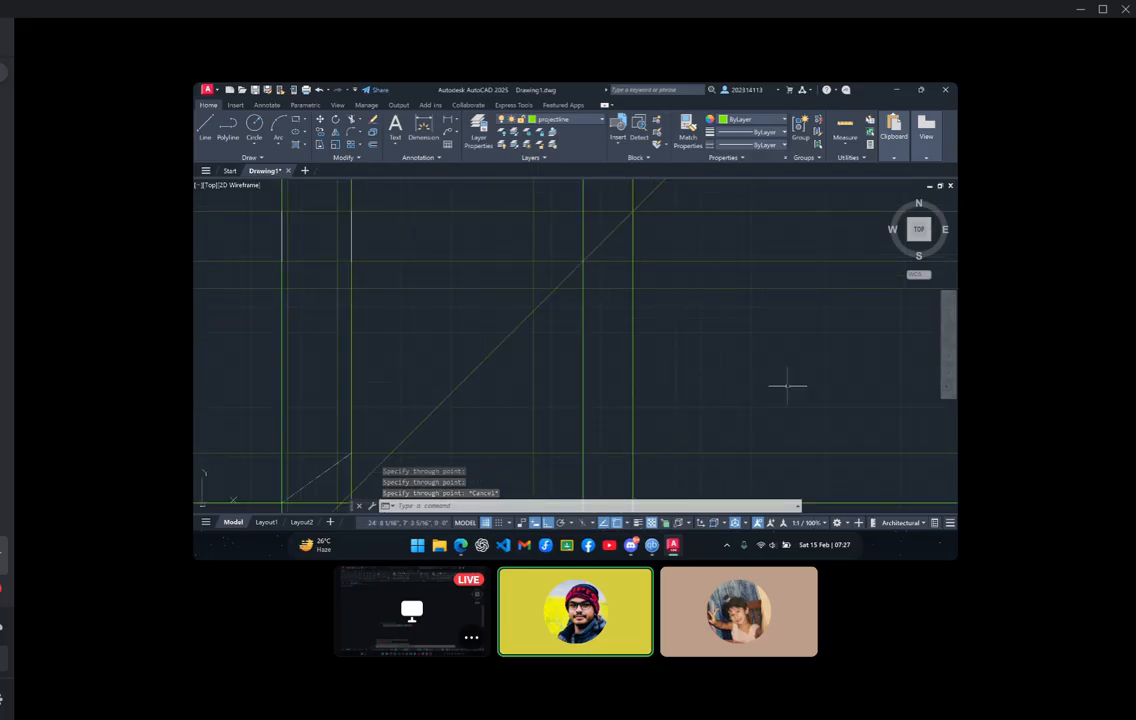
middle_drag(710, 398, 740, 277)
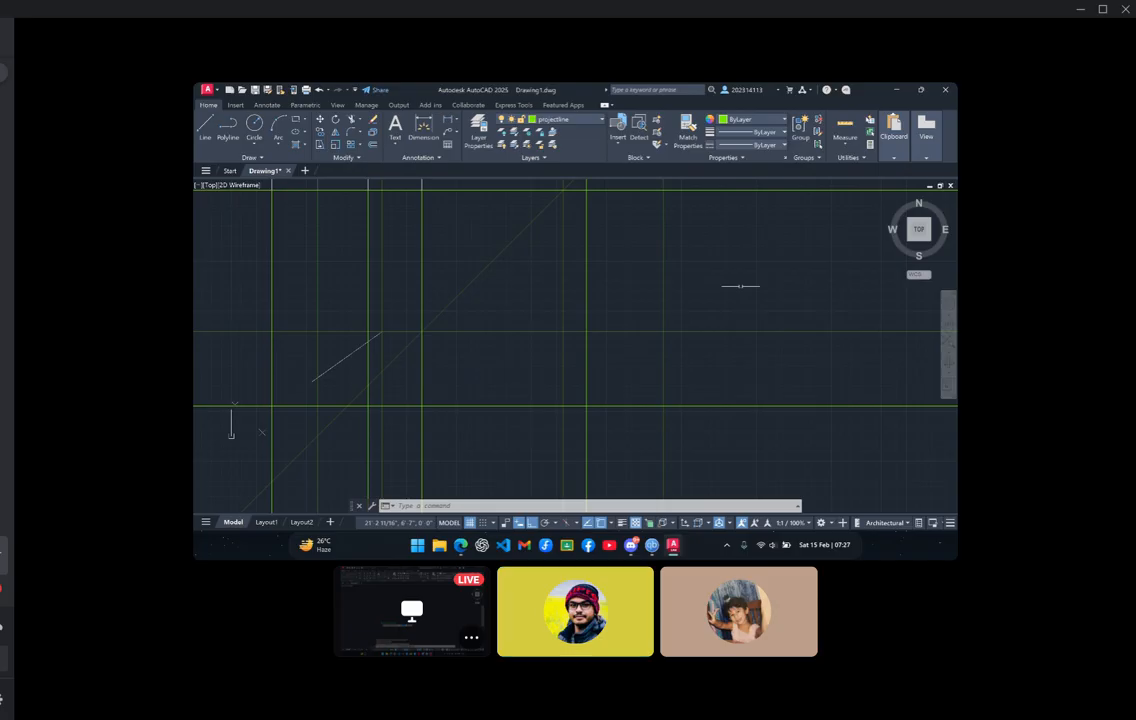
scroll(740, 280, down, 1)
scroll(738, 287, up, 1)
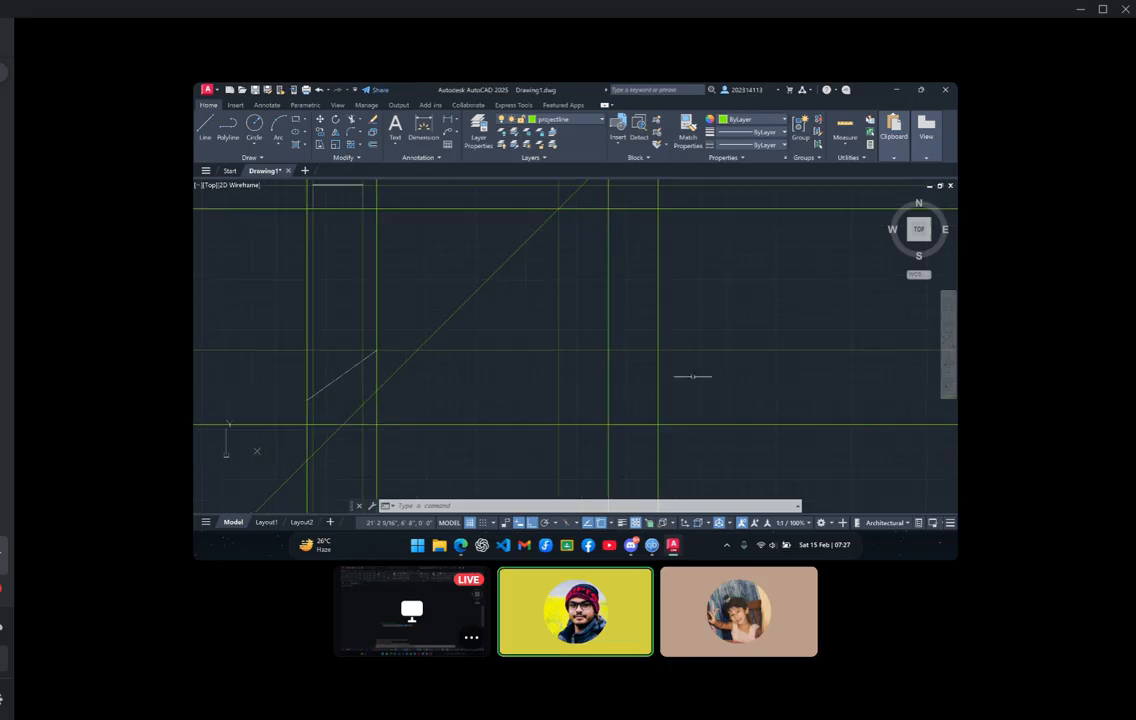
text(l)
key(Return)
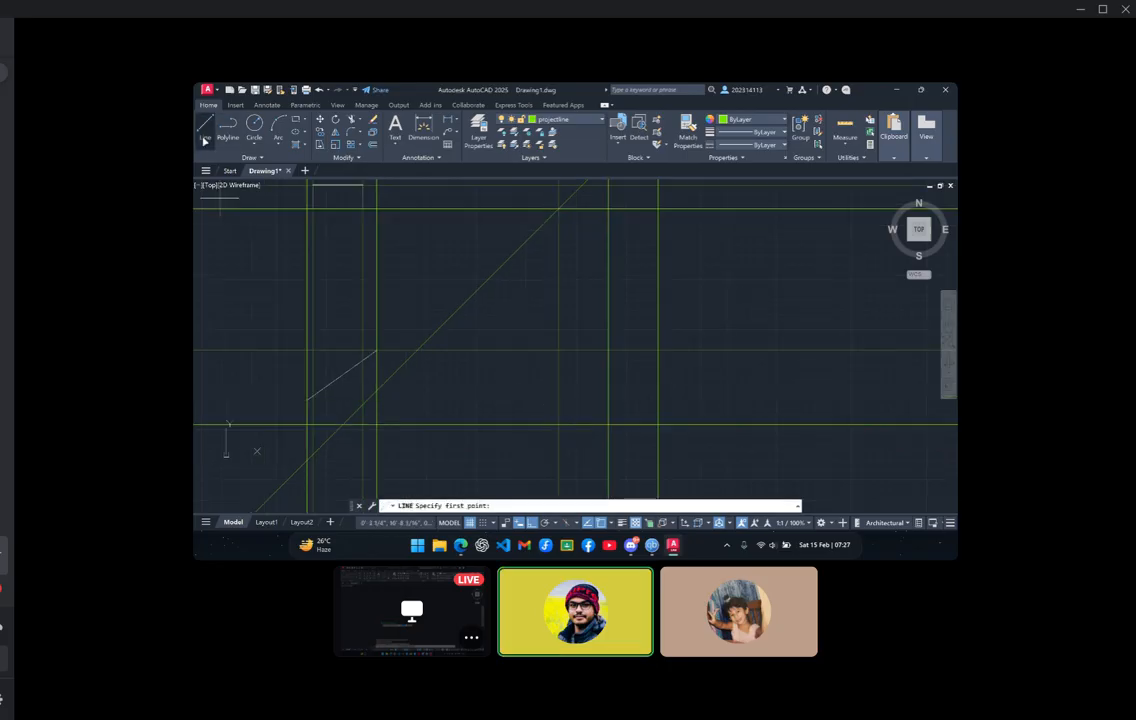
click(558, 400)
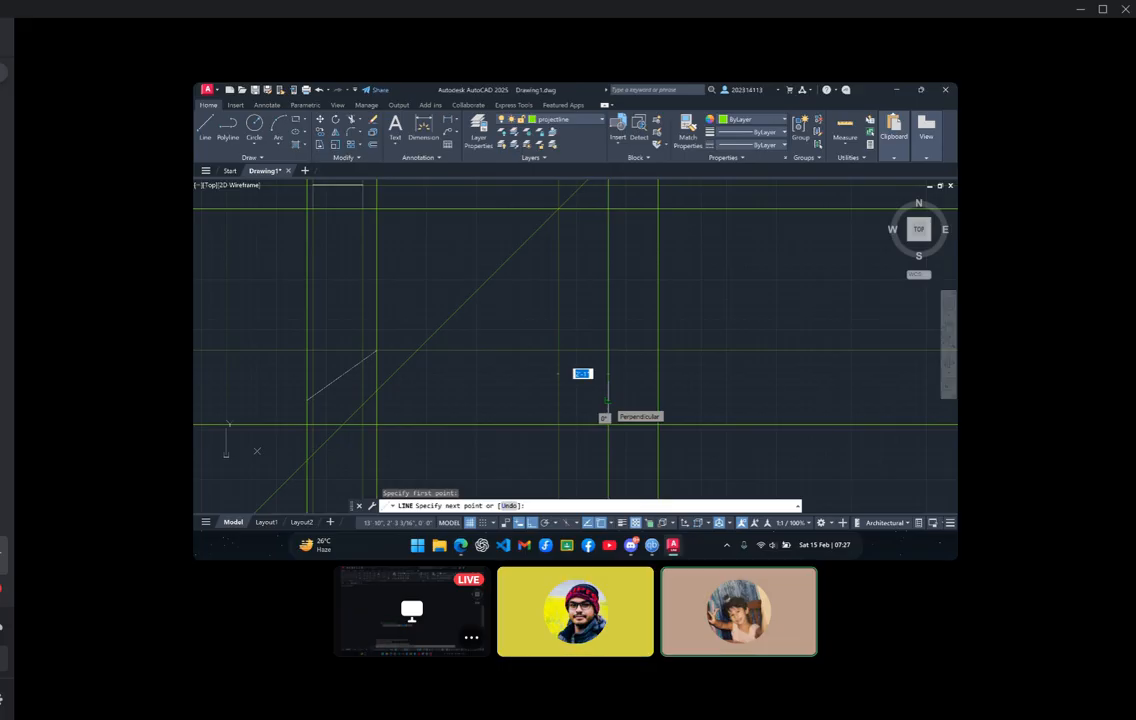
key(Escape)
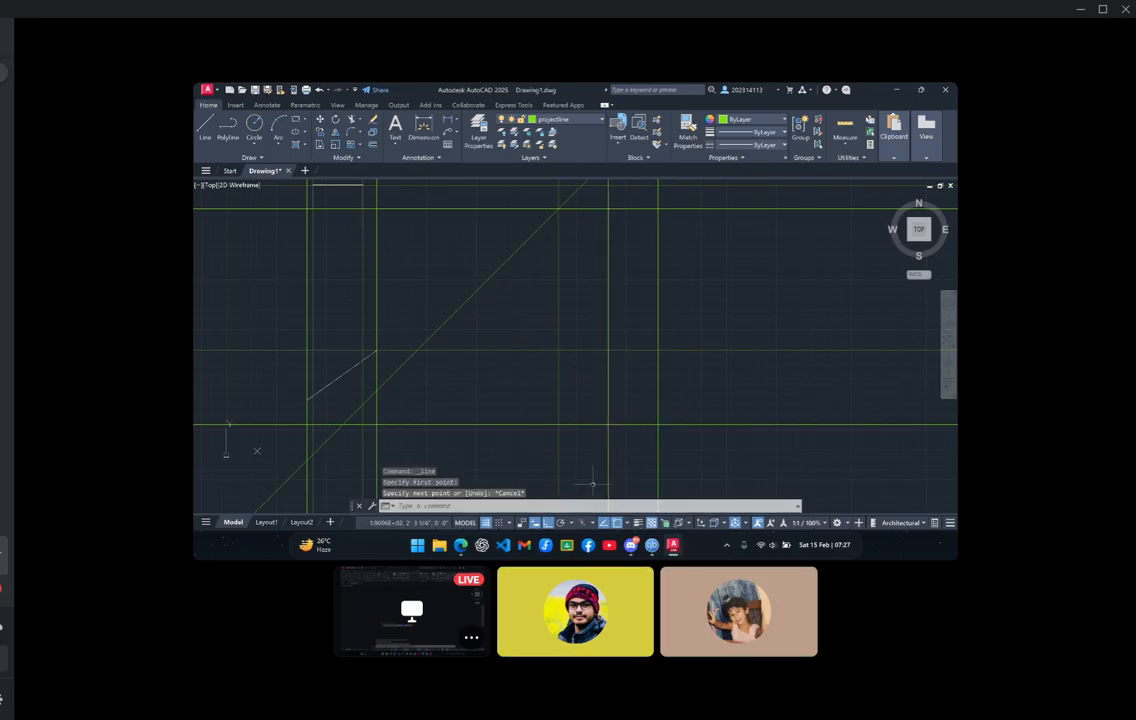
Consult the isometric reference and draw the side view's lower ledge edge, about 2'-1" long, on the projectline layer
click(459, 548)
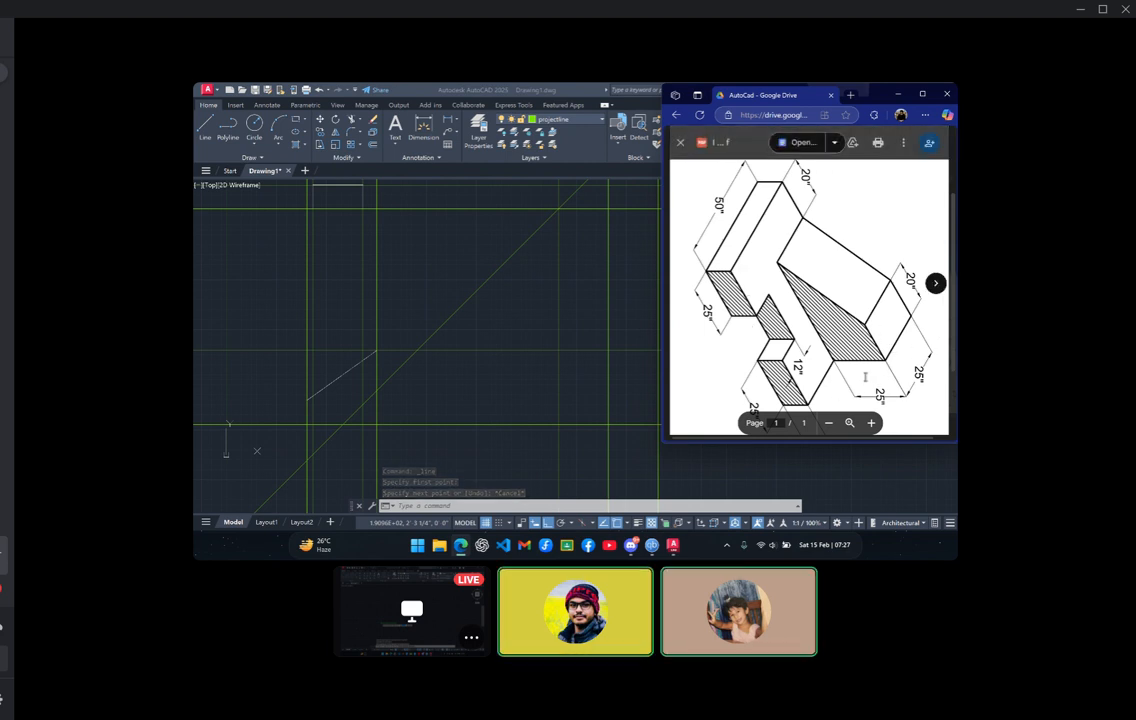
scroll(766, 335, down, 2)
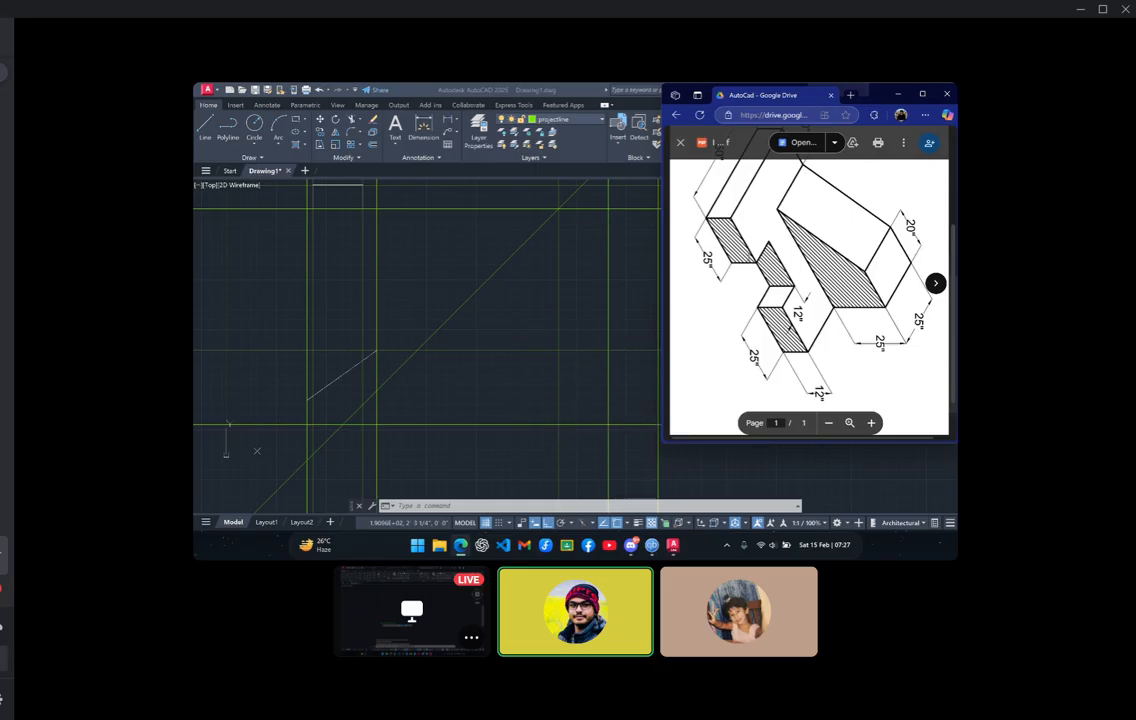
click(895, 95)
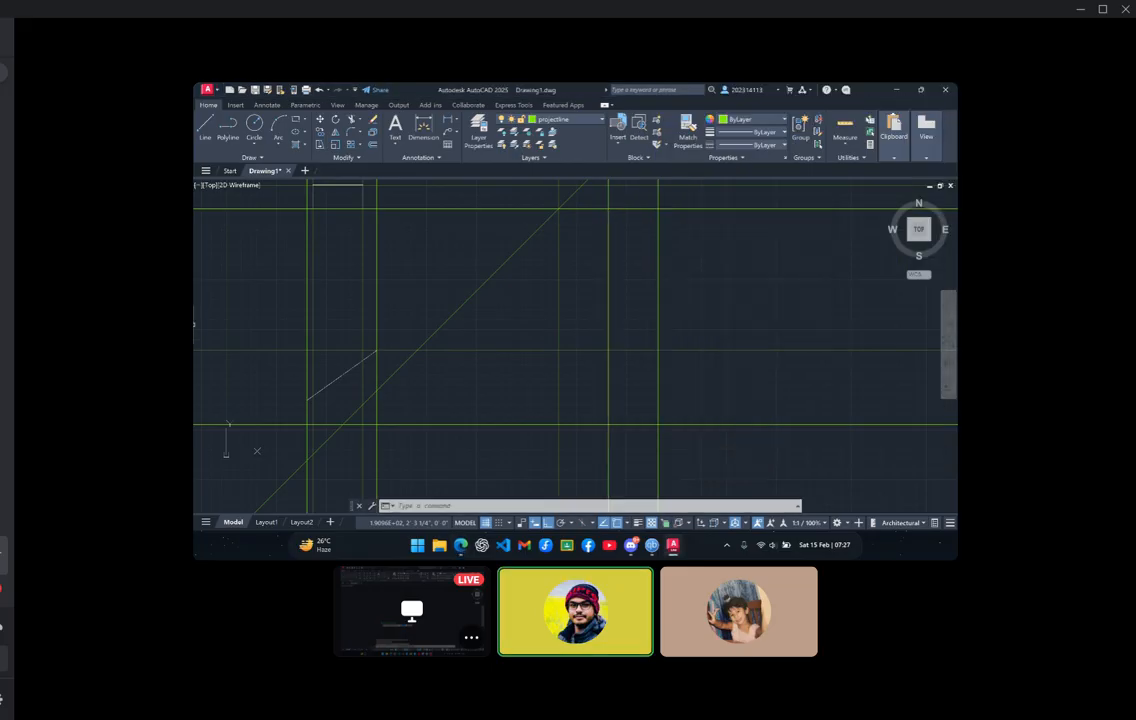
click(205, 125)
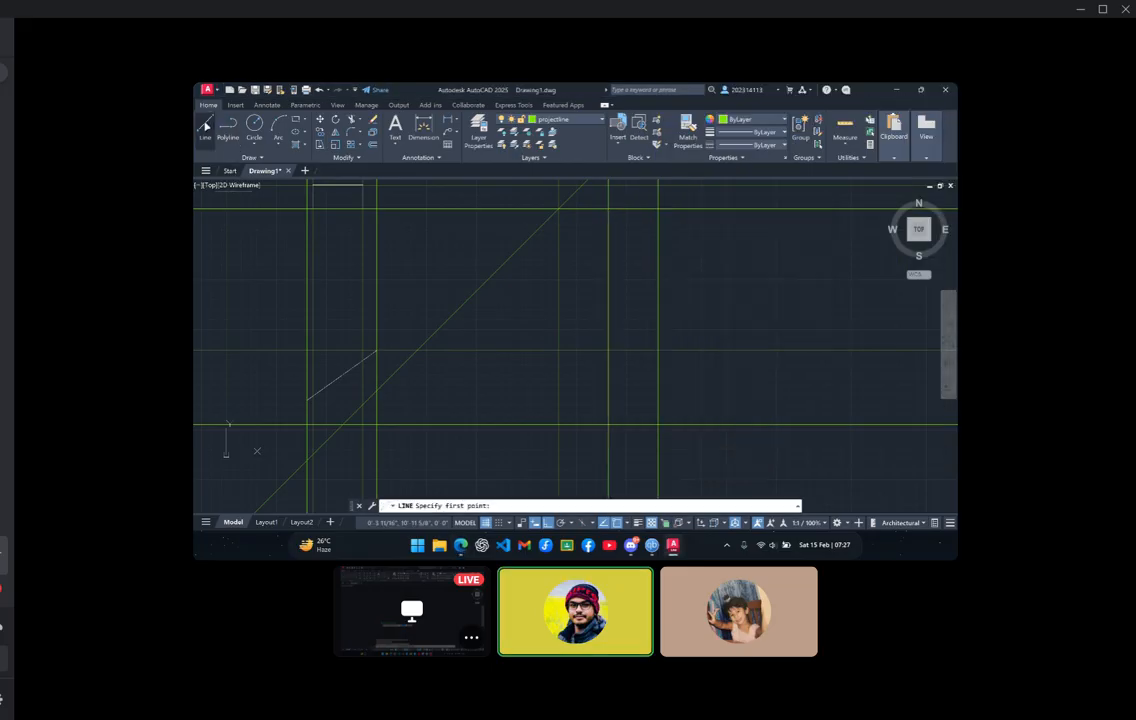
click(558, 404)
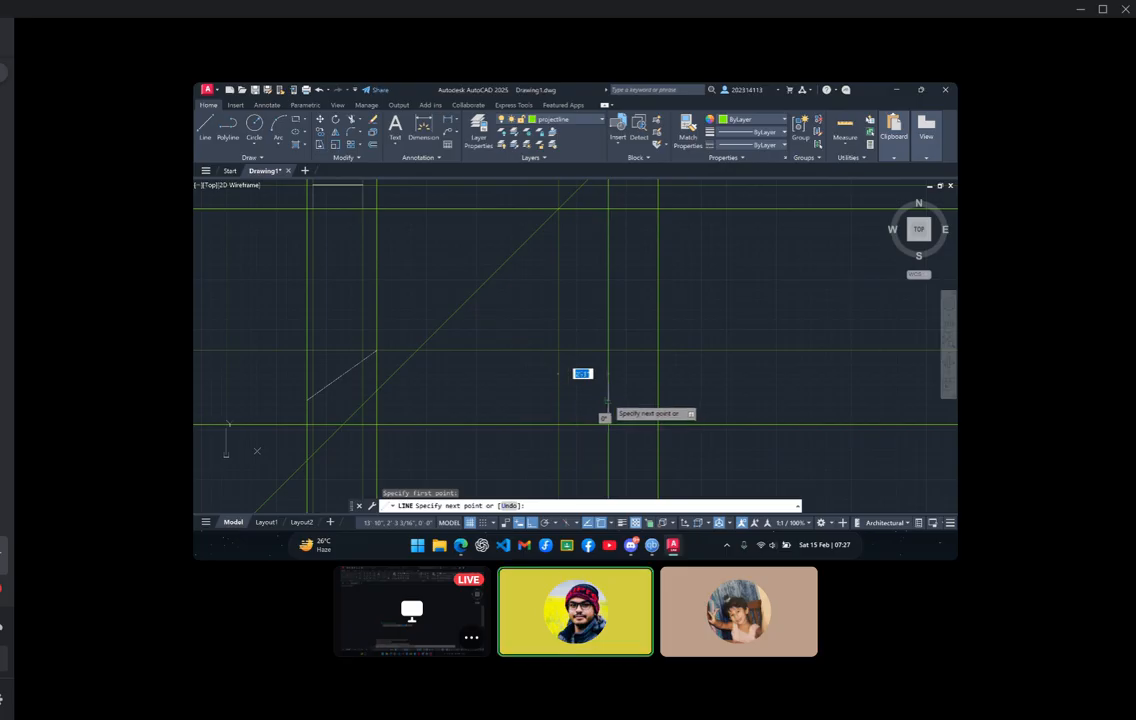
click(608, 401)
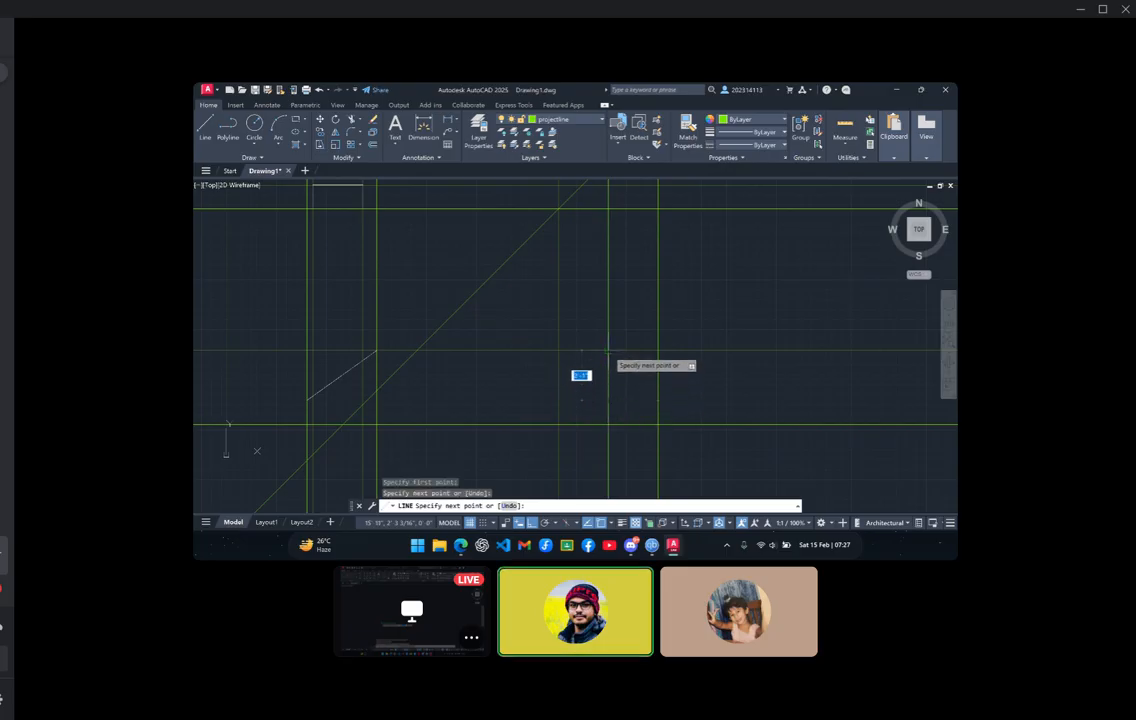
key(Escape)
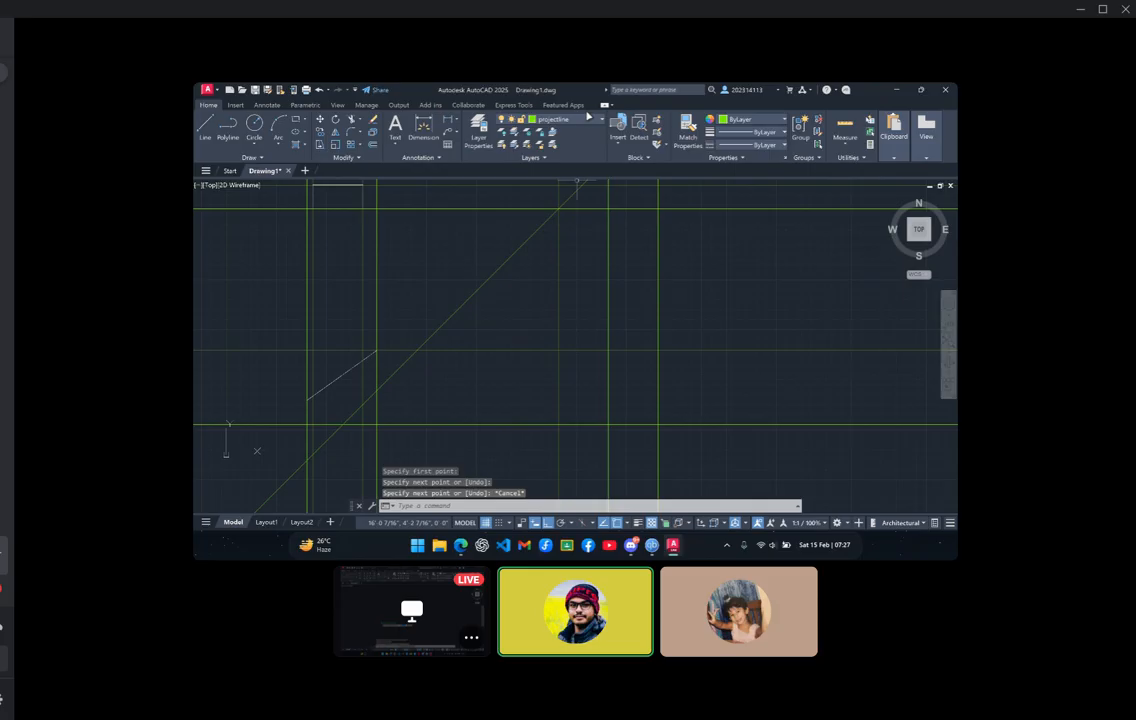
Make object the current layer and draw the side view's L-shaped outline with lines along the projected construction lines
click(560, 119)
click(530, 145)
click(205, 127)
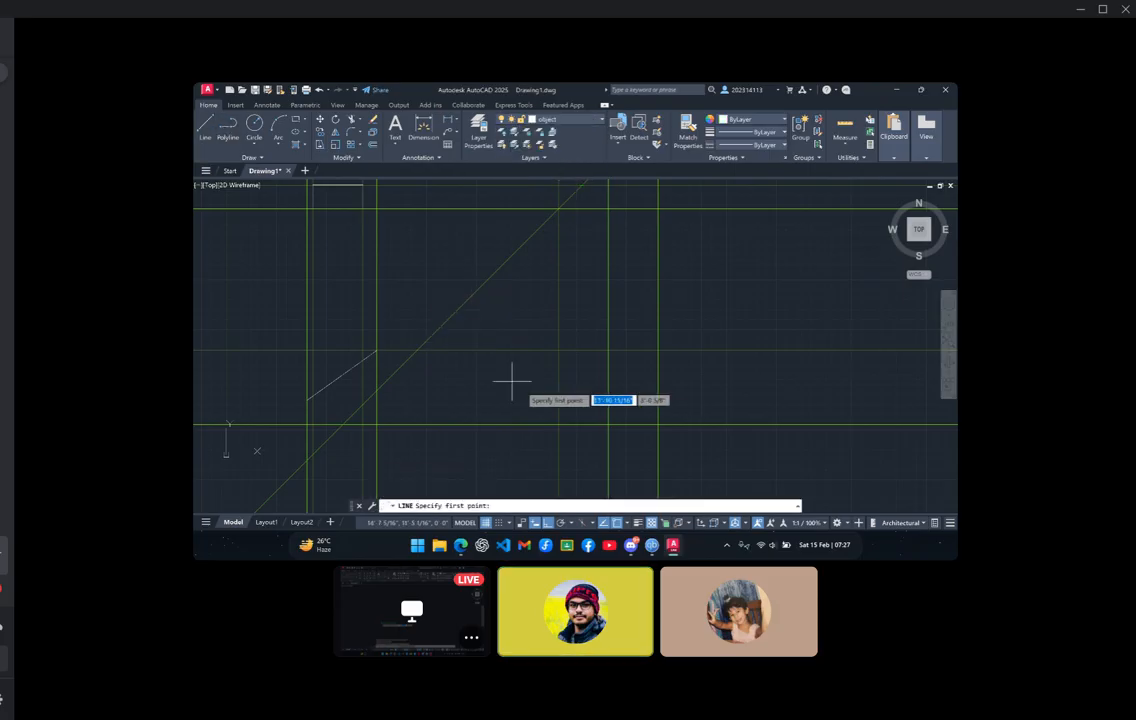
click(560, 400)
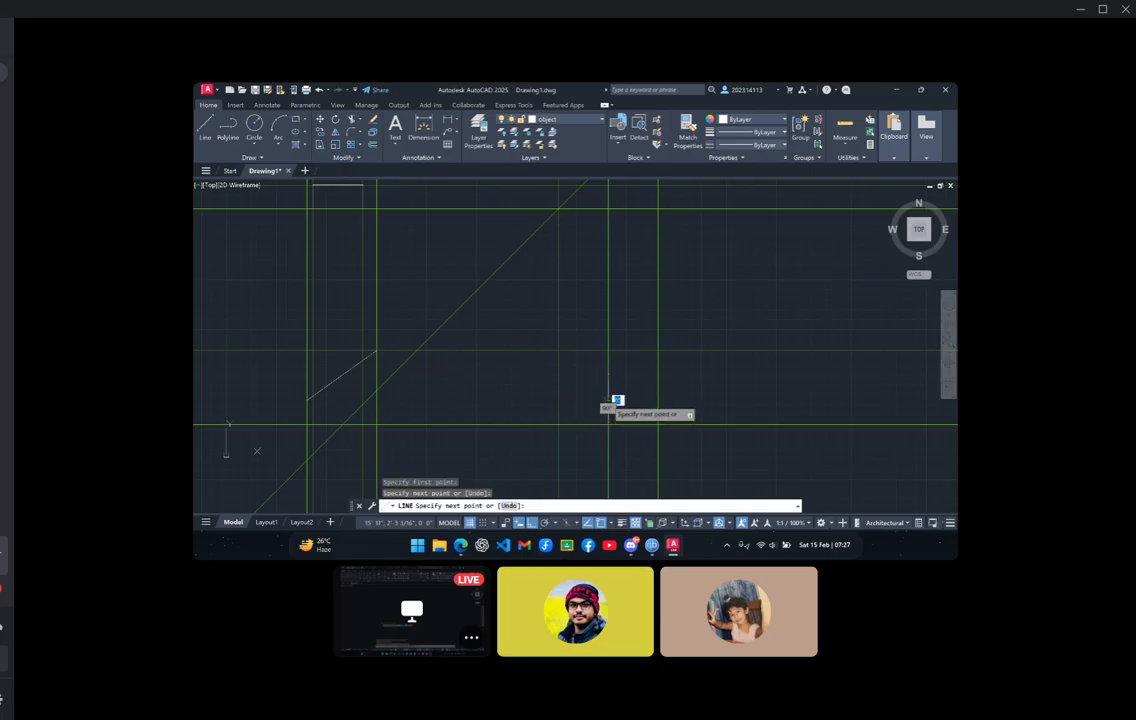
click(608, 323)
click(658, 323)
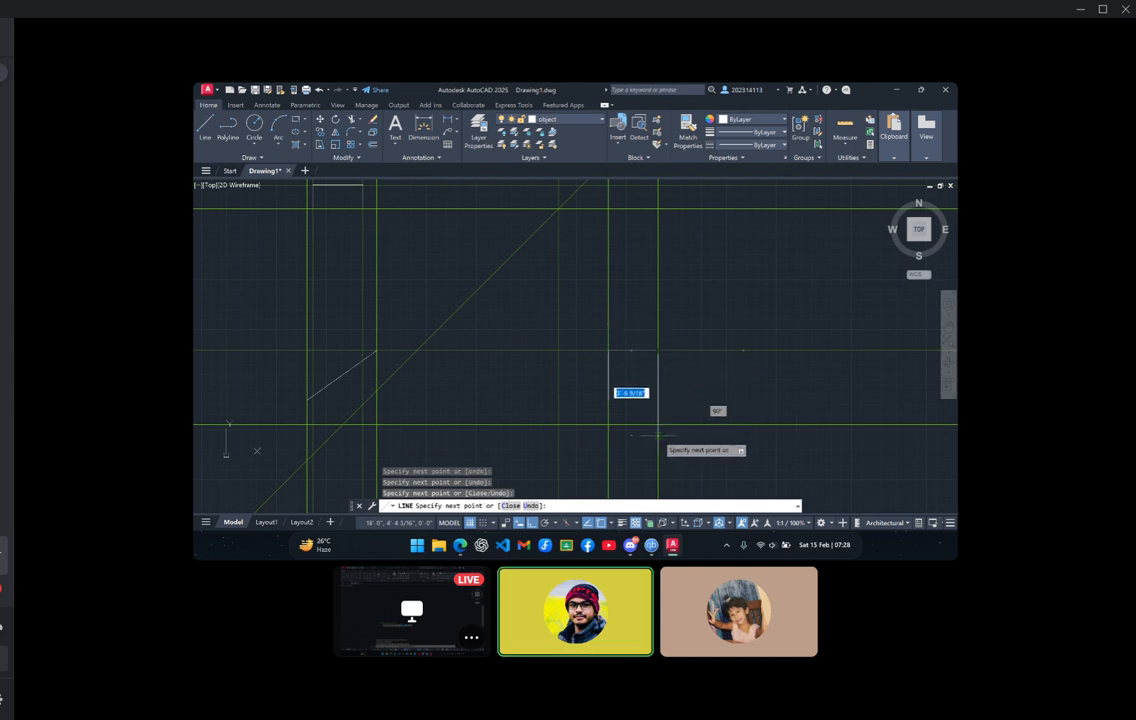
click(658, 423)
click(558, 423)
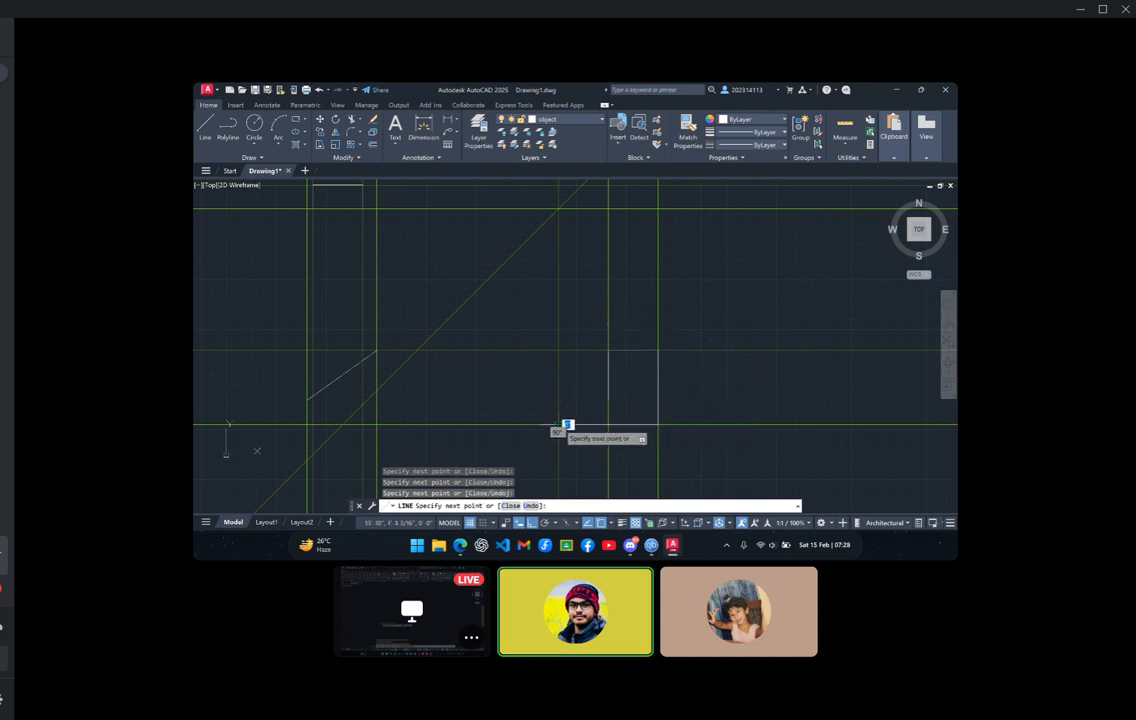
key(Escape)
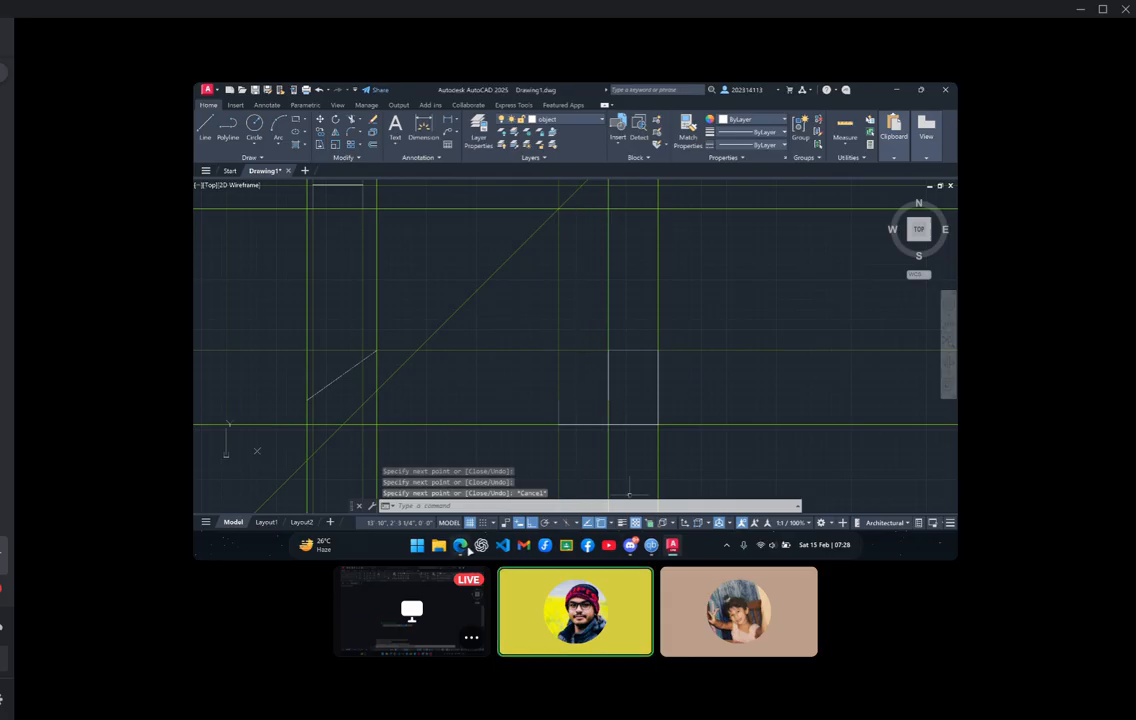
Make hiddenline the current layer and draw the notch's vertical hidden line from the side view's ledge to its bottom edge
click(461, 546)
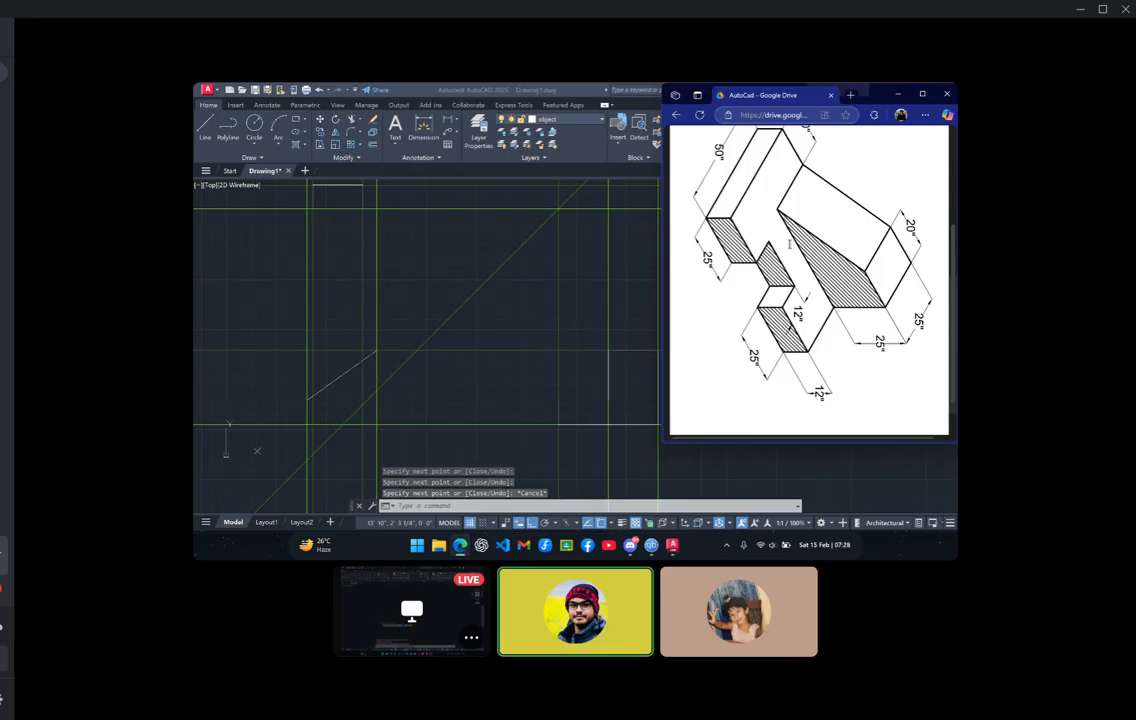
mouse_move(718, 150)
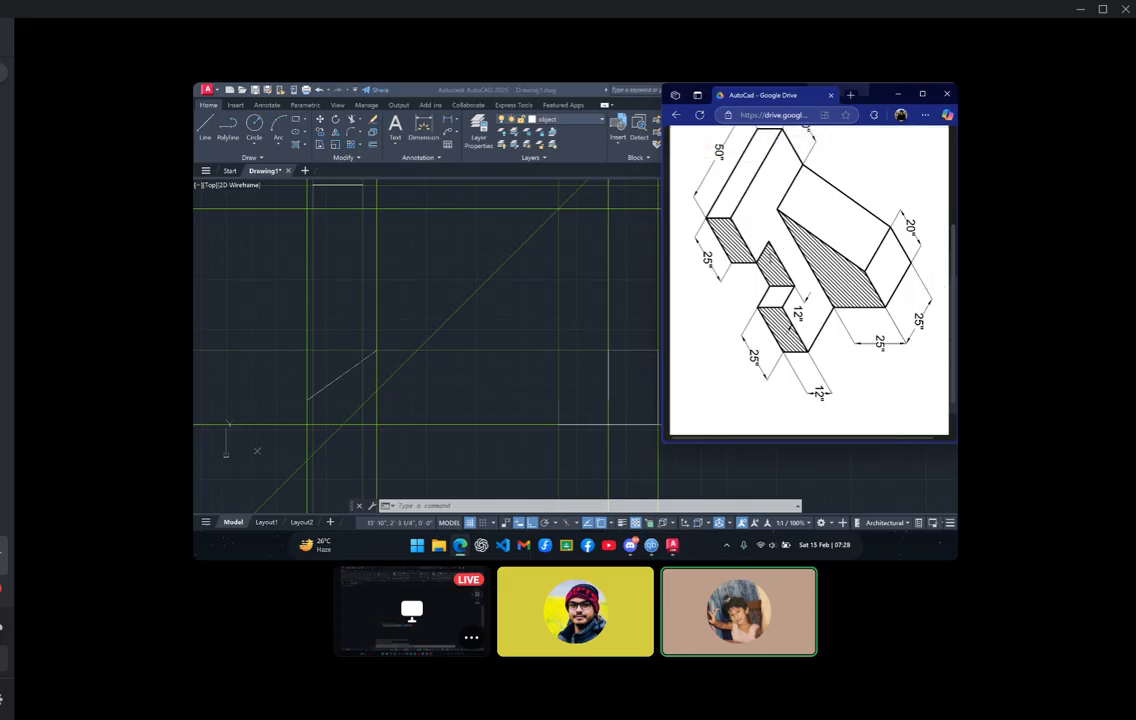
mouse_move(808, 140)
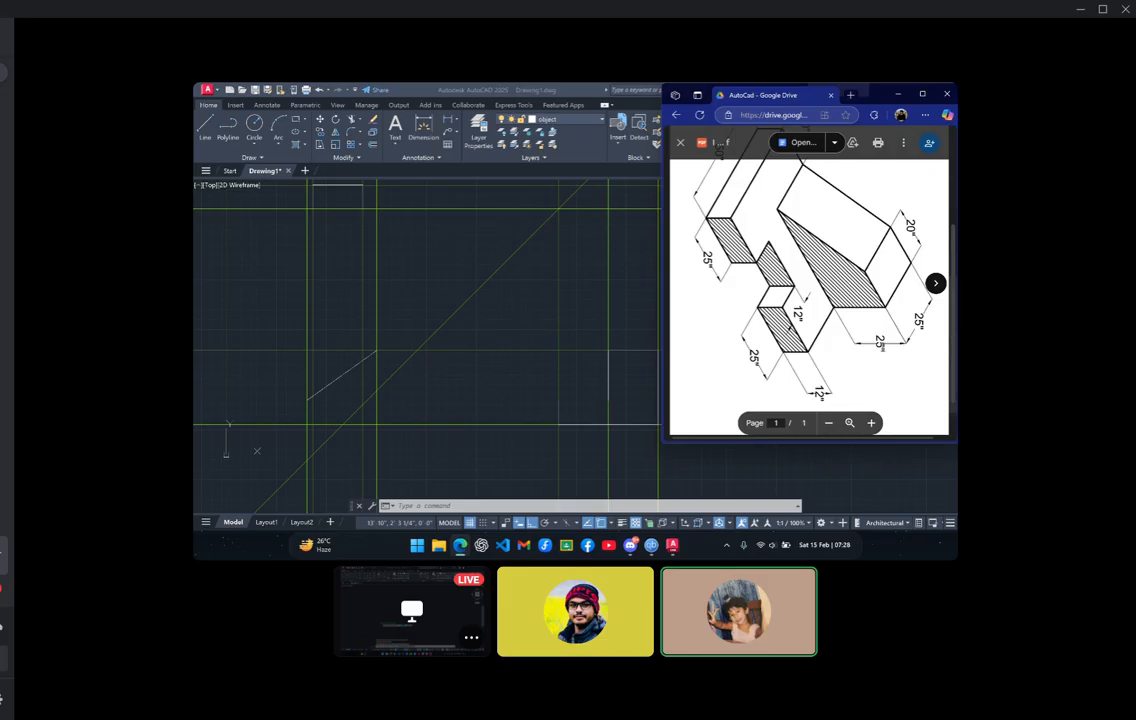
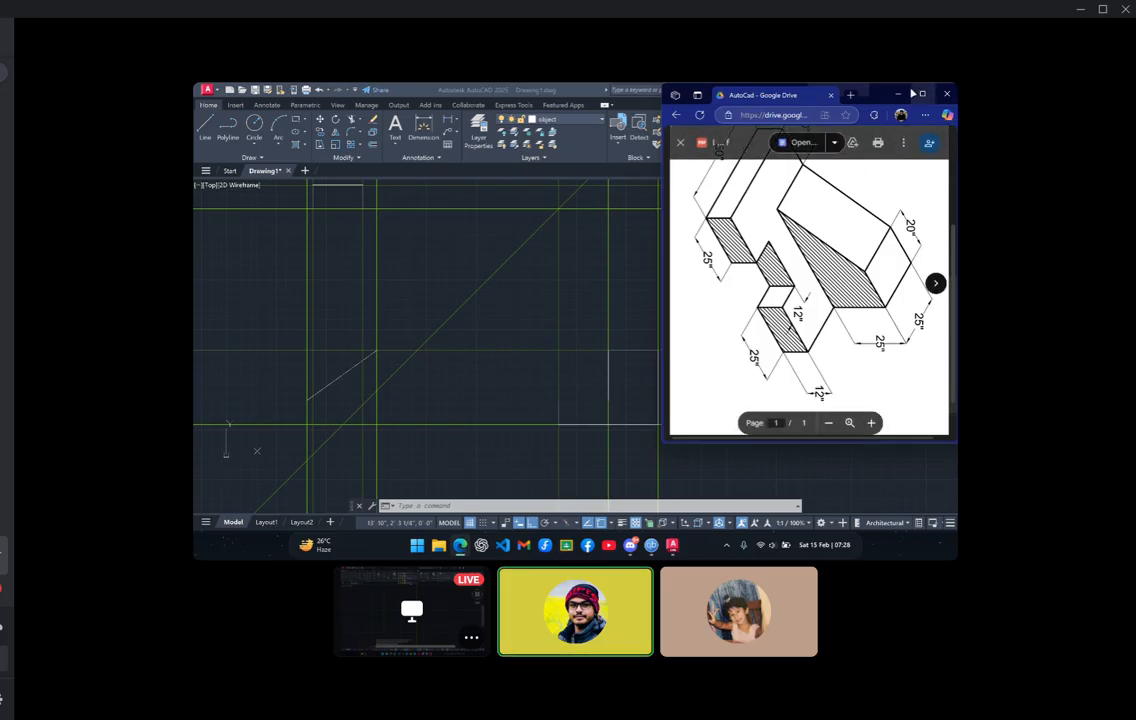
click(443, 180)
click(560, 119)
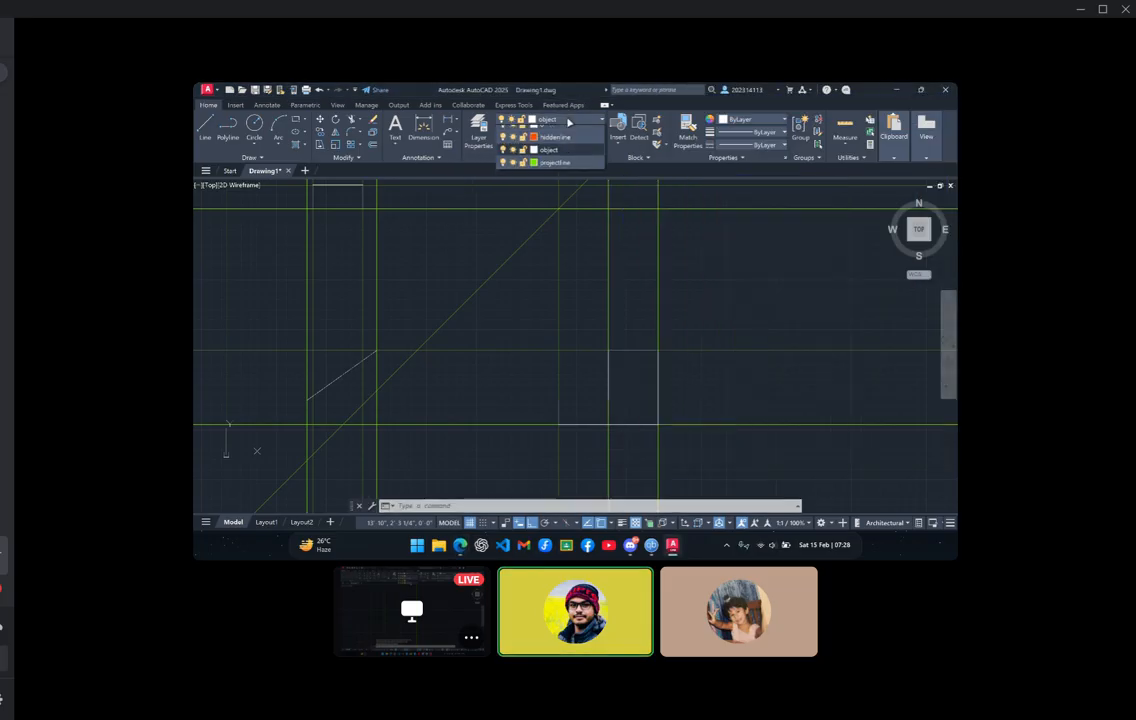
click(550, 147)
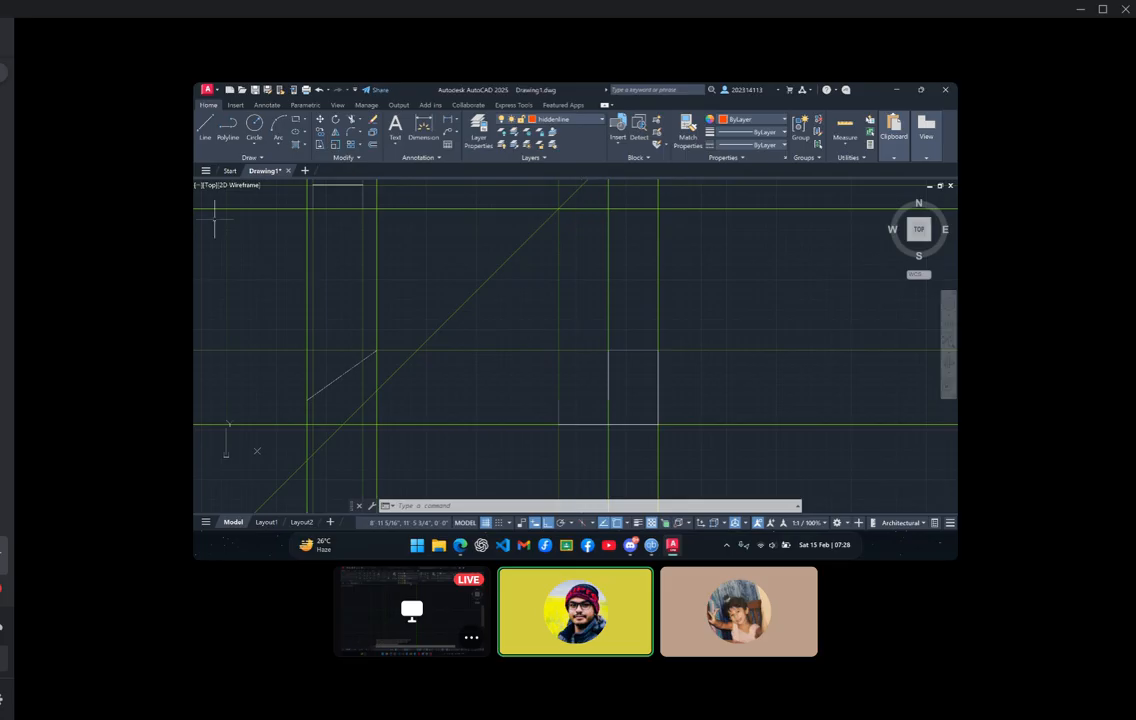
text(l)
key(Return)
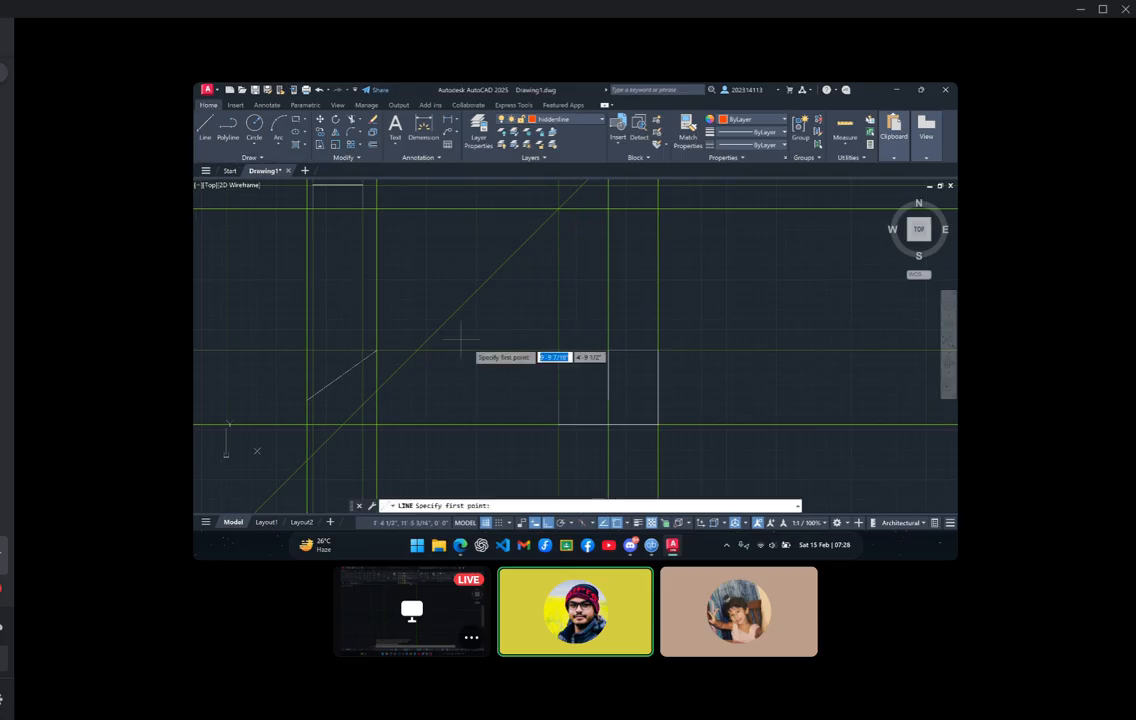
click(583, 402)
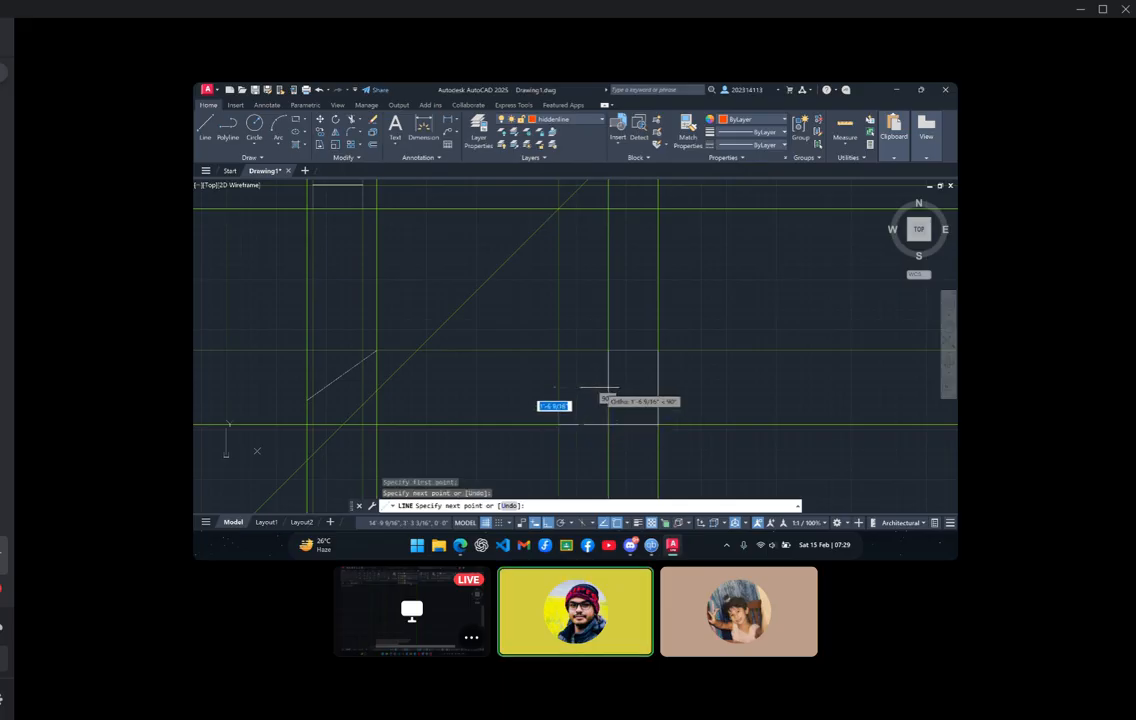
key(Escape)
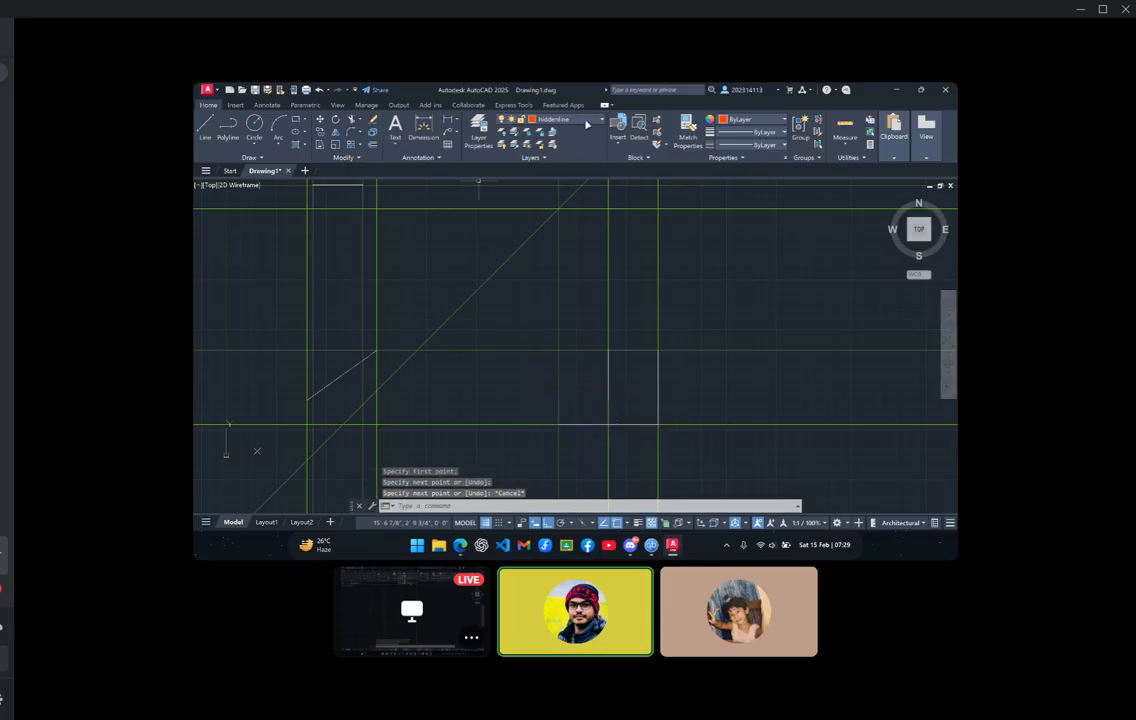
Make projectline the current layer and turn it off to hide all the construction lines
click(587, 122)
click(503, 166)
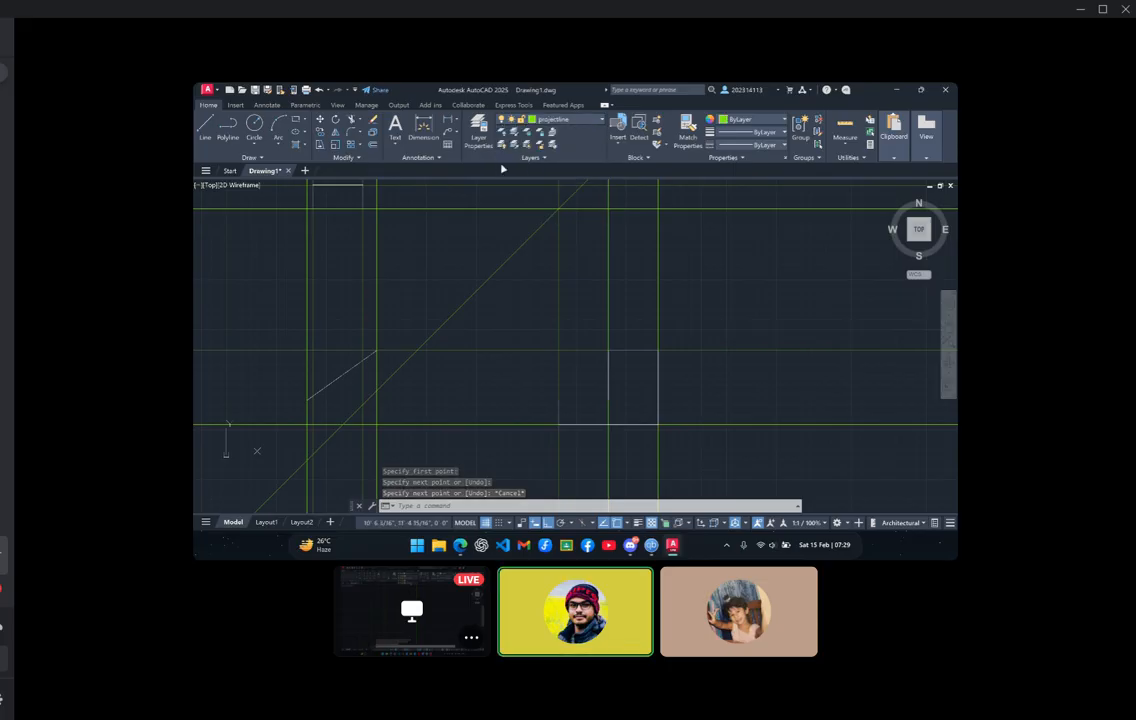
click(540, 119)
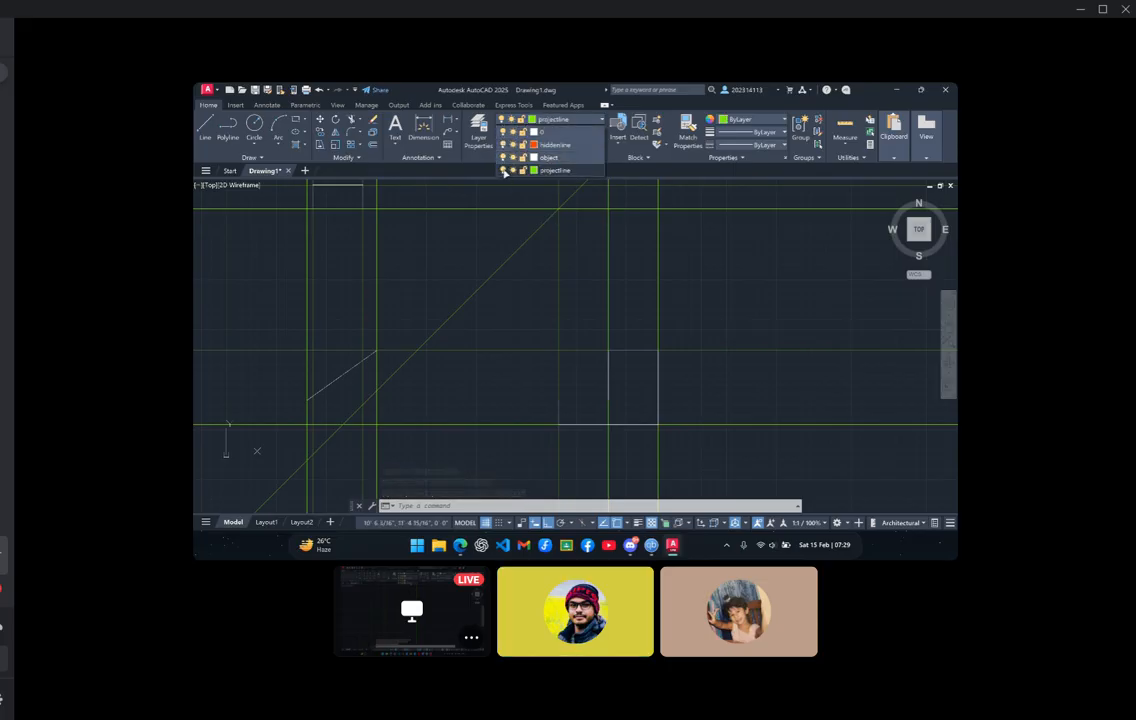
click(503, 170)
click(532, 294)
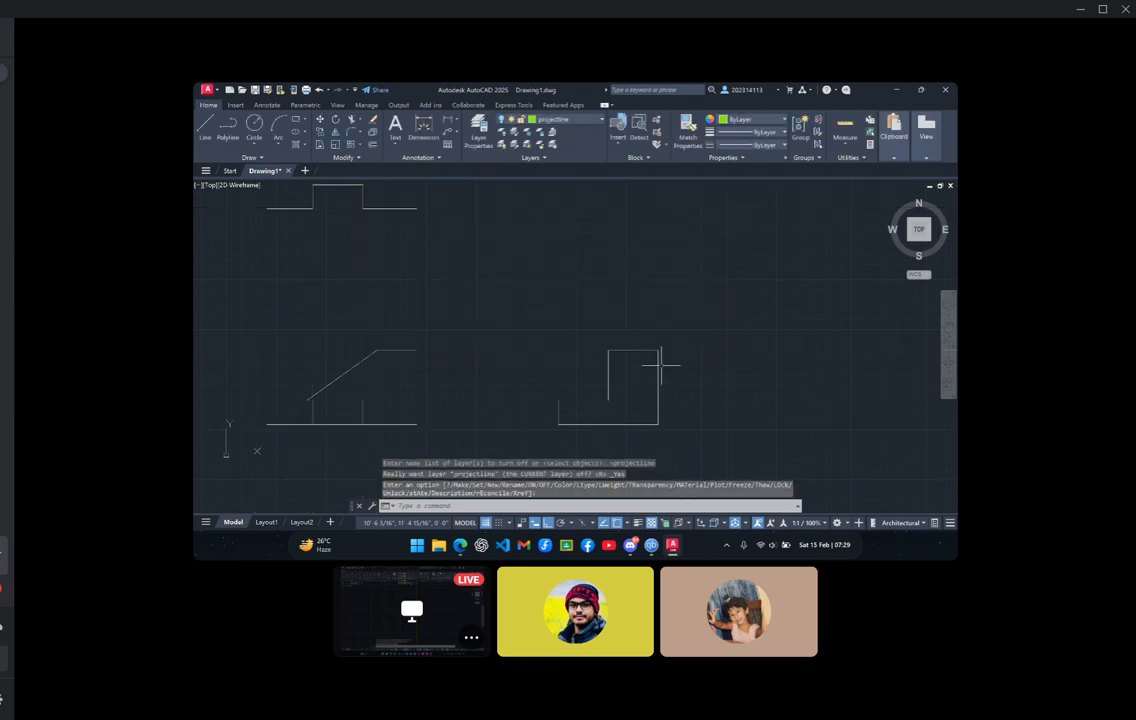
scroll(502, 349, down, 2)
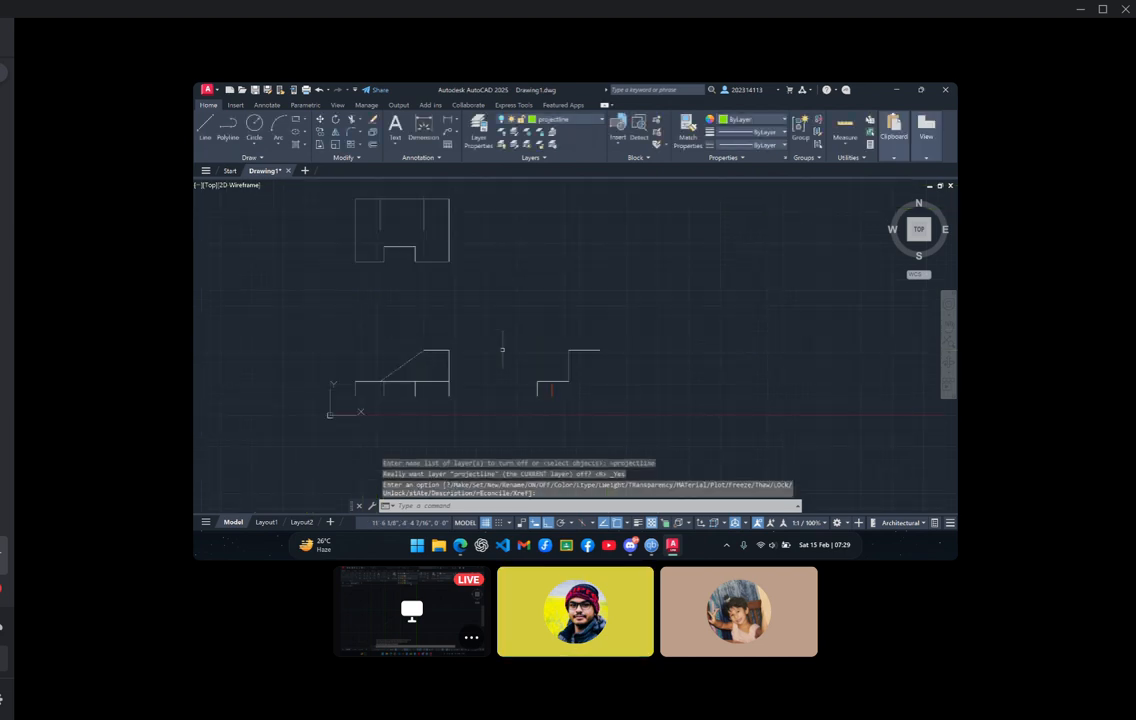
middle_drag(553, 326, 525, 332)
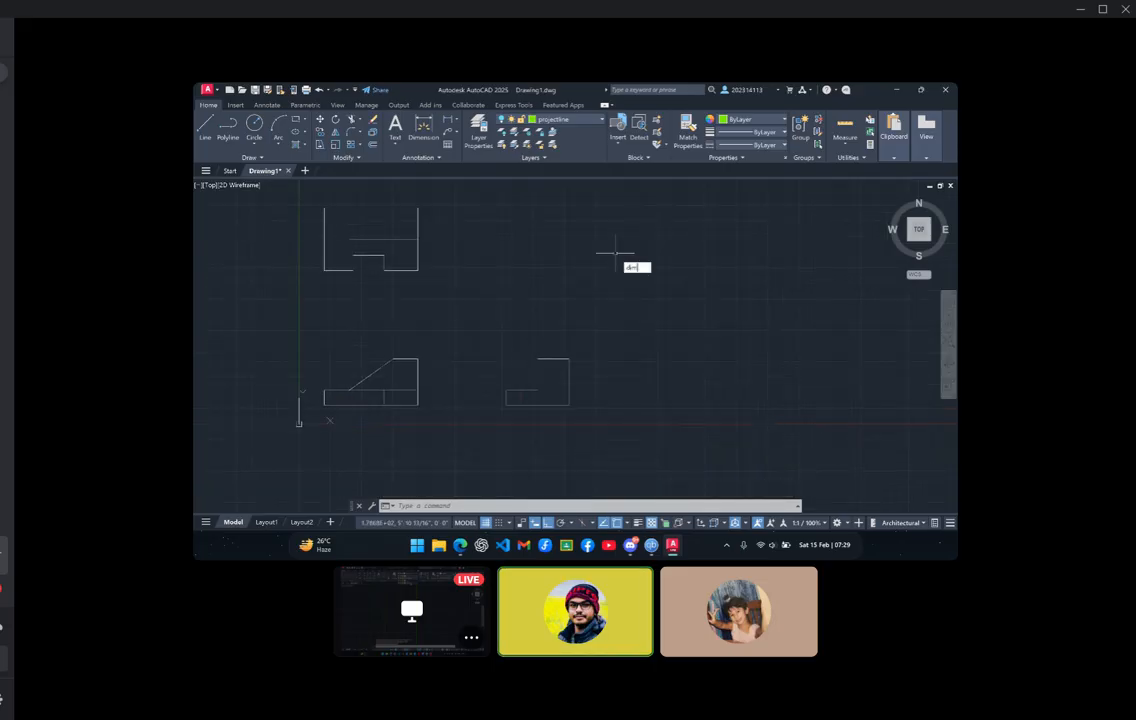
Set the Standard dimension style's primary units to Fractional with precision 0 and an inch-mark suffix
text(sty)
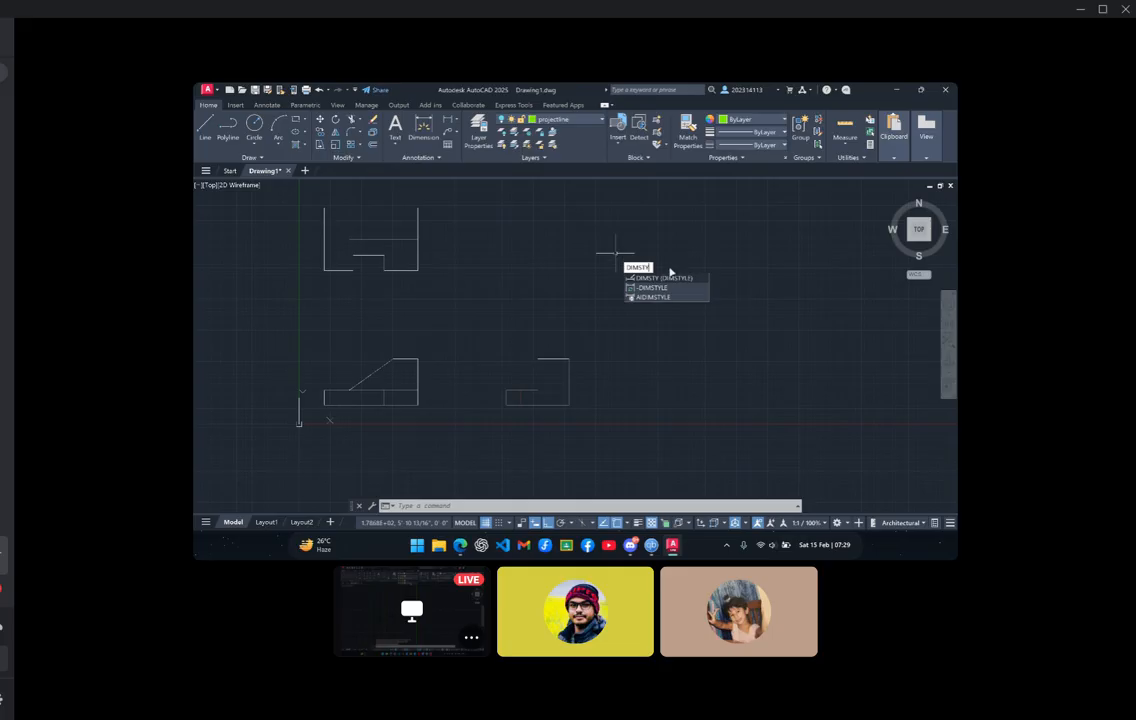
key(Return)
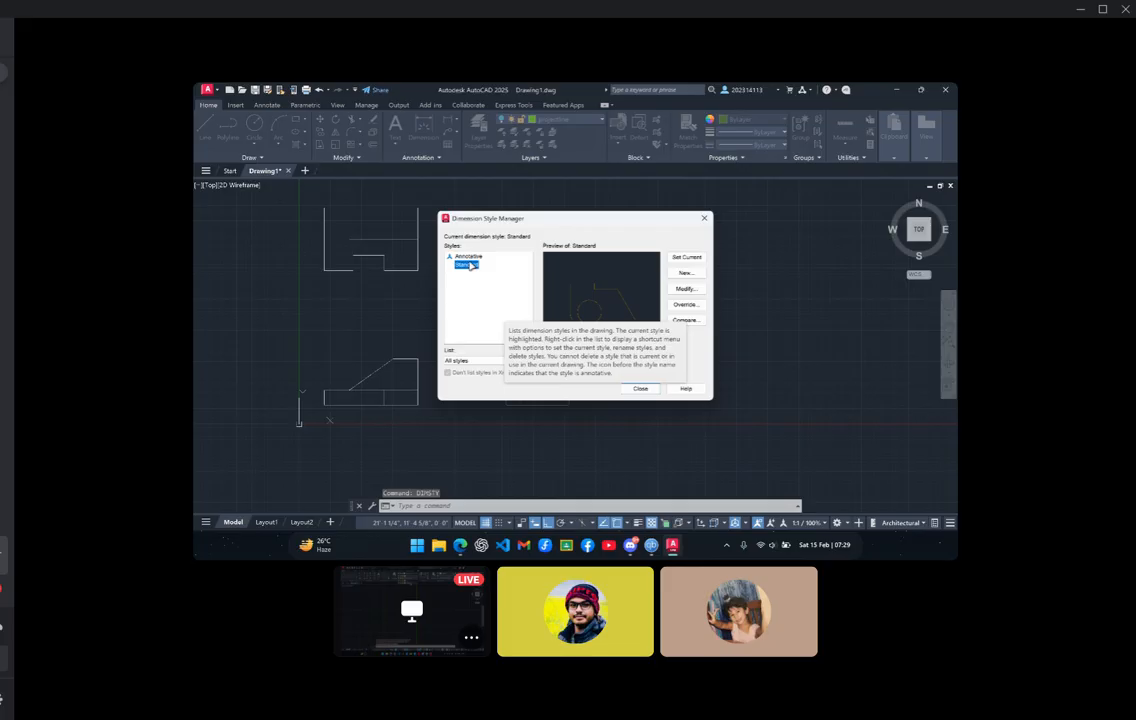
click(687, 289)
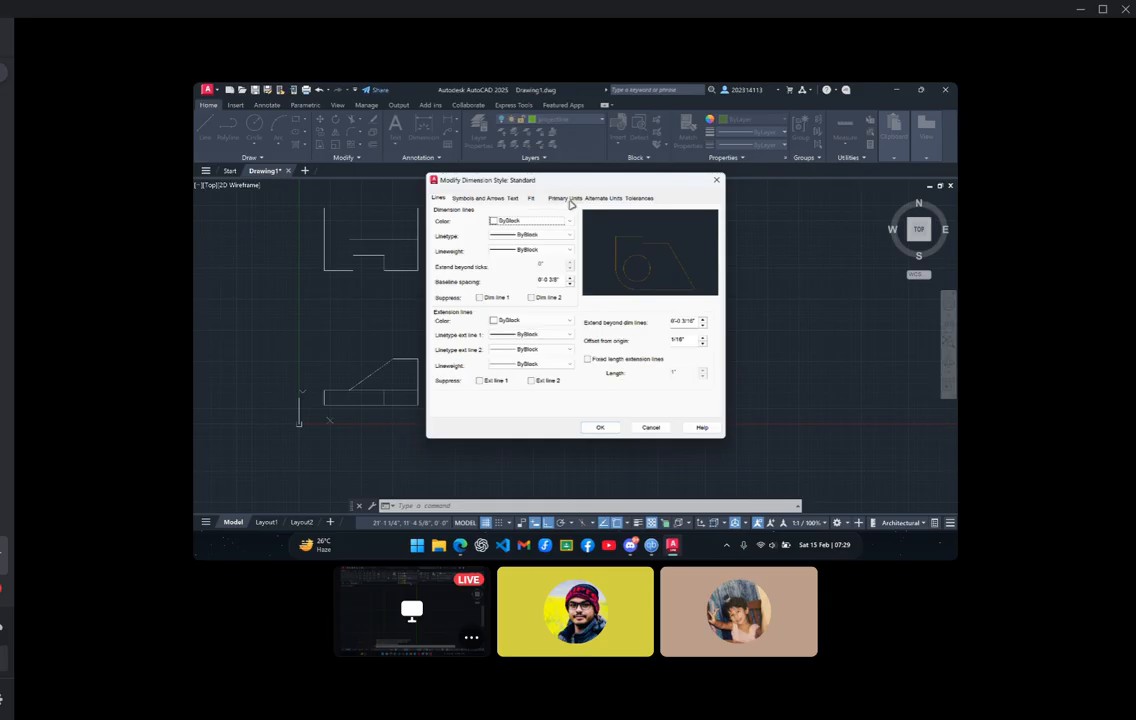
click(565, 198)
click(563, 220)
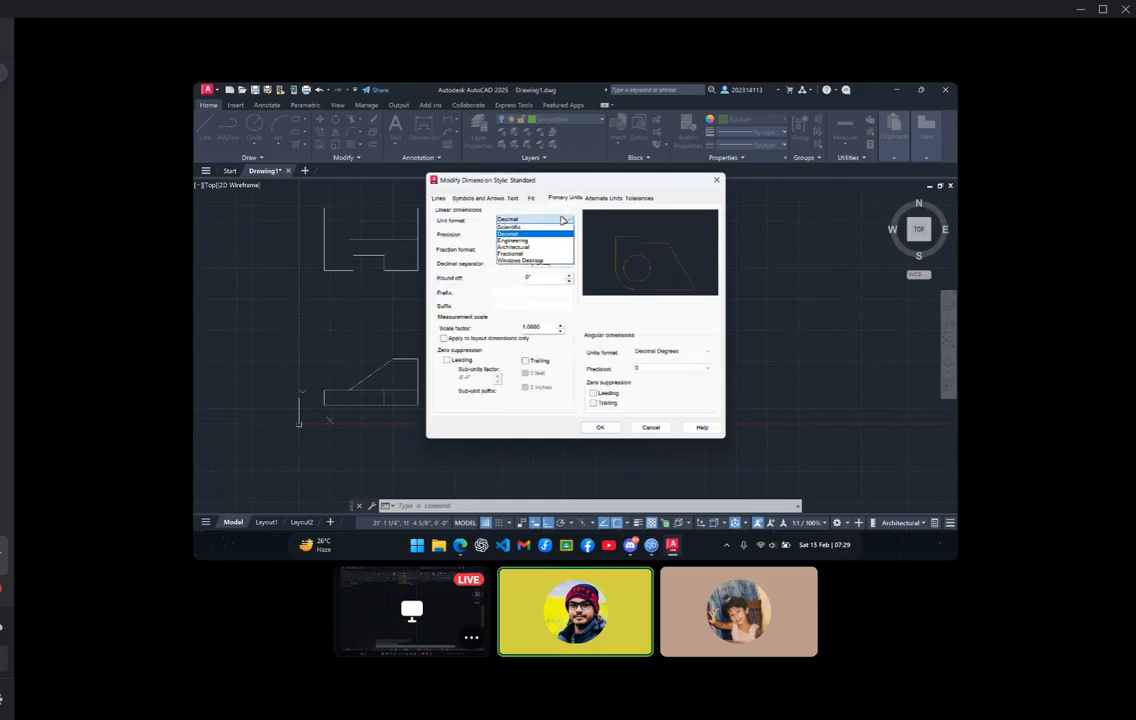
click(520, 254)
click(544, 235)
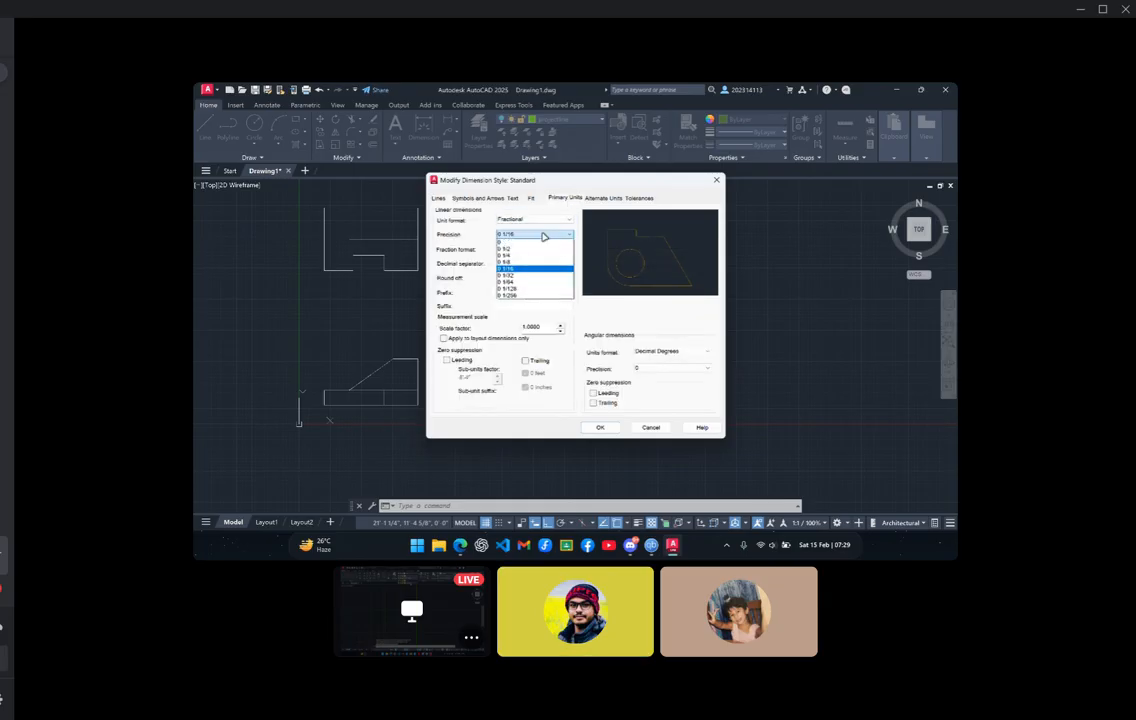
click(528, 243)
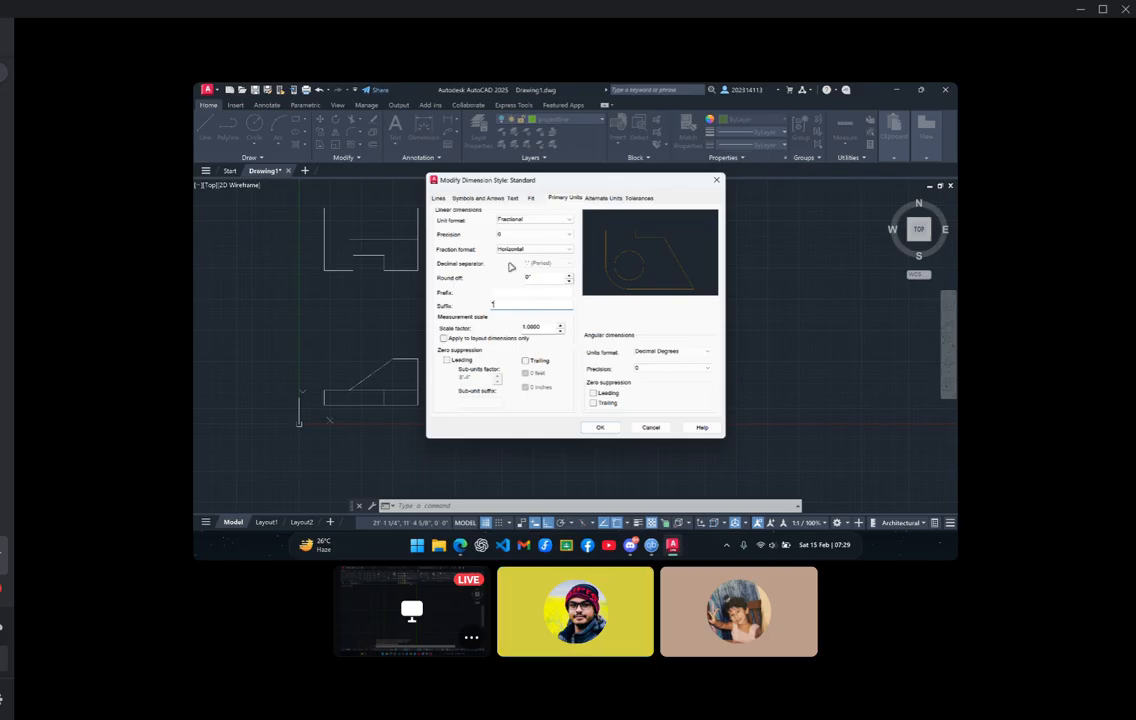
Set the Standard dimension style's text height to 5"
click(514, 197)
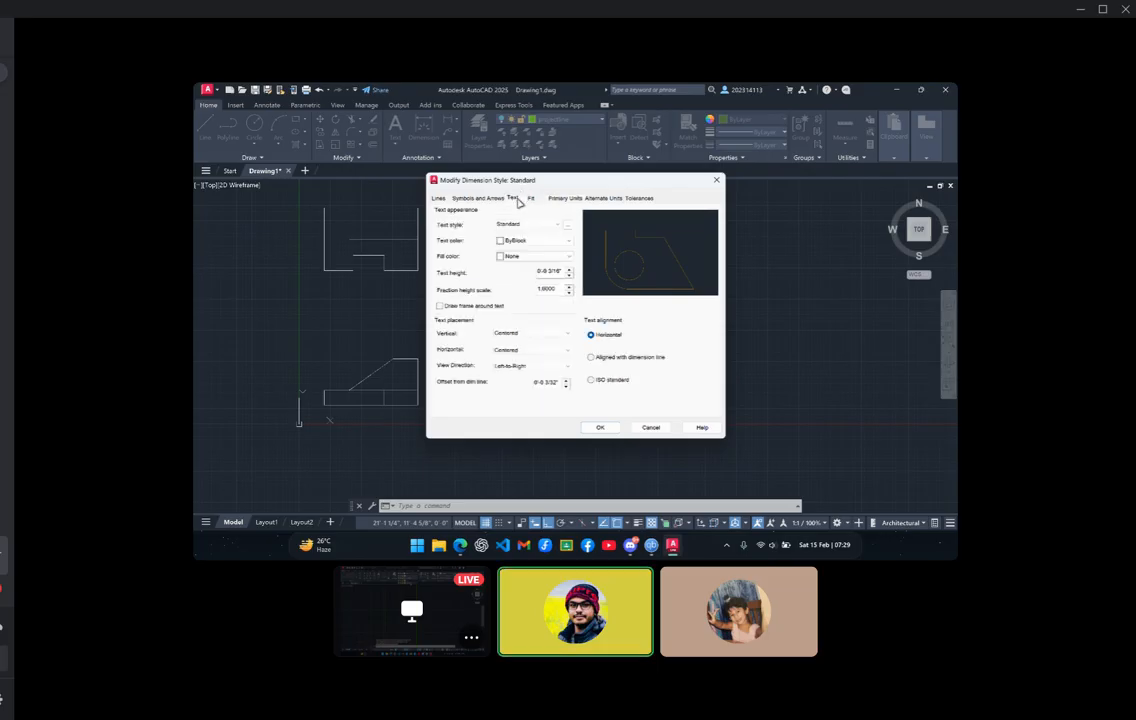
click(532, 198)
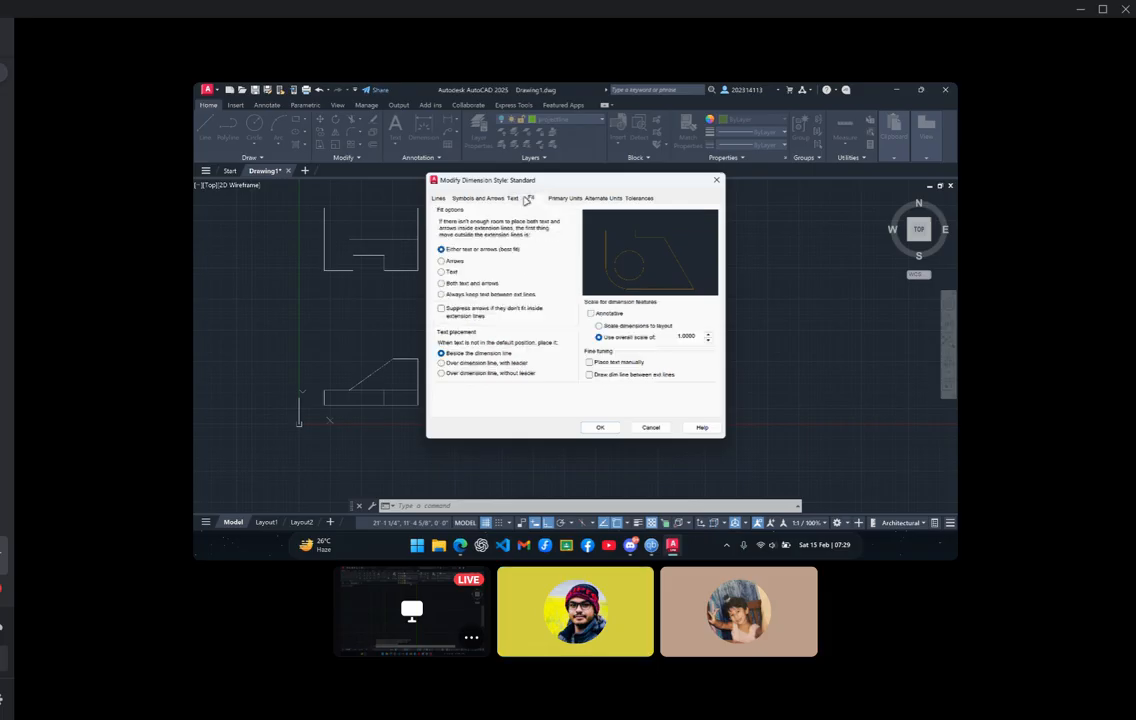
click(480, 198)
click(514, 198)
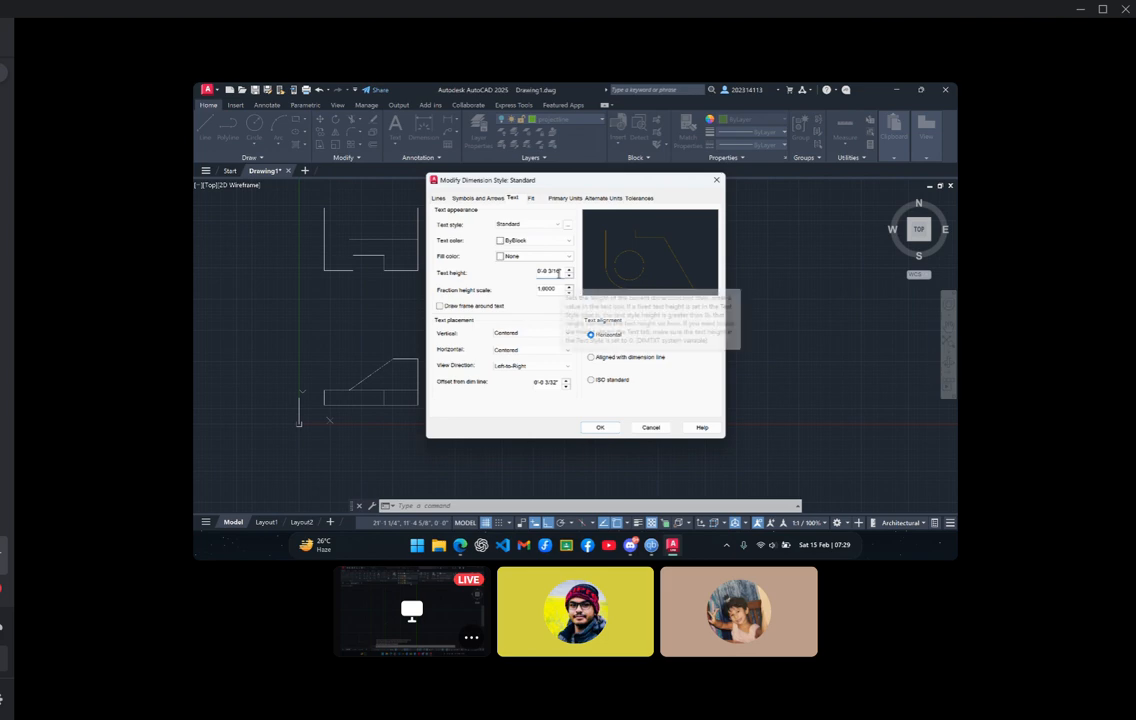
key(BackSpace)
key(BackSpace)
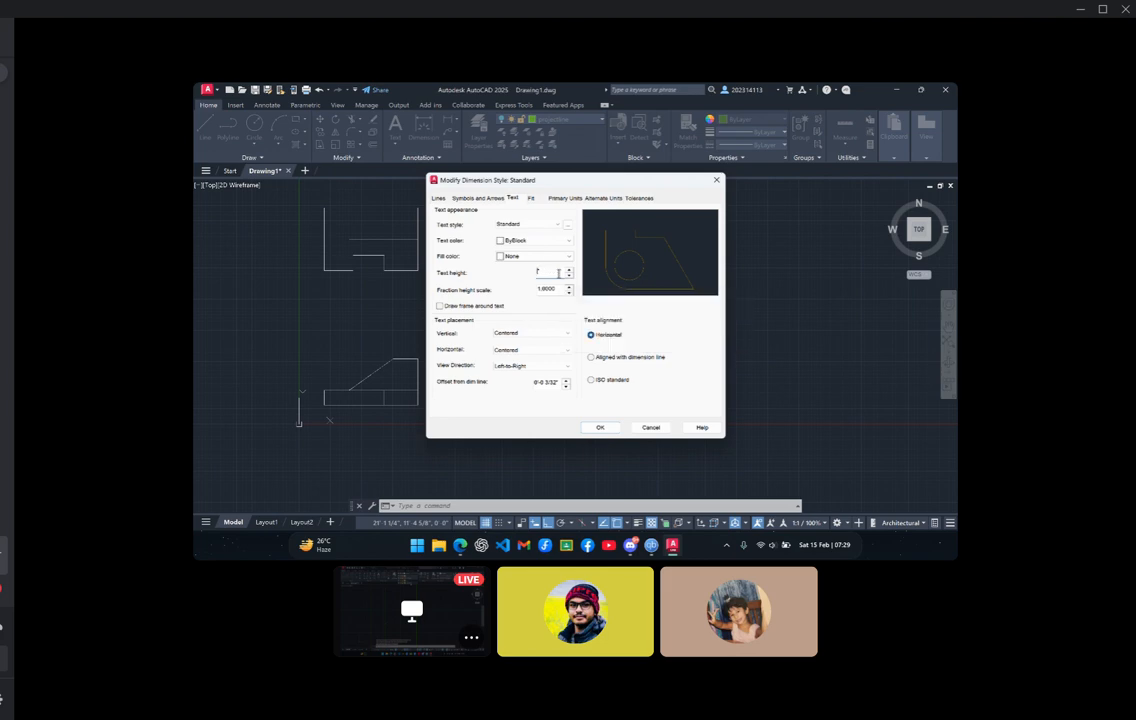
text(5)
Change the Standard dimension style's arrow size, apply the style modifications and close the style manager
click(477, 198)
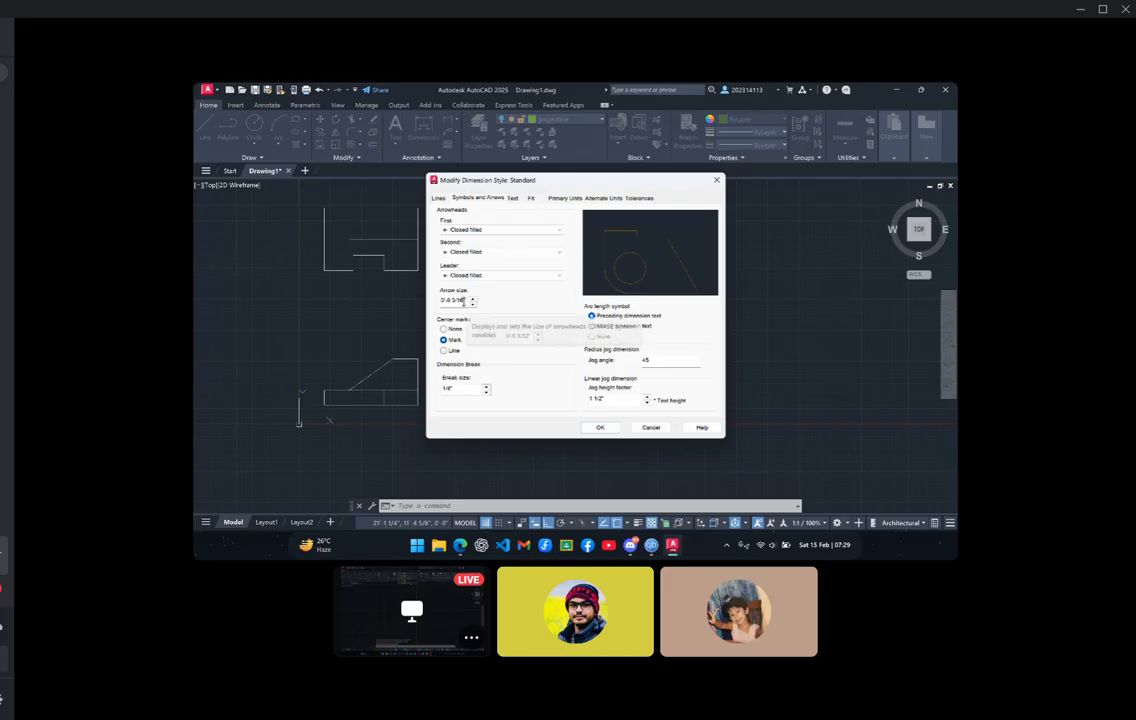
key(BackSpace)
key(BackSpace)
key(BackSpace)
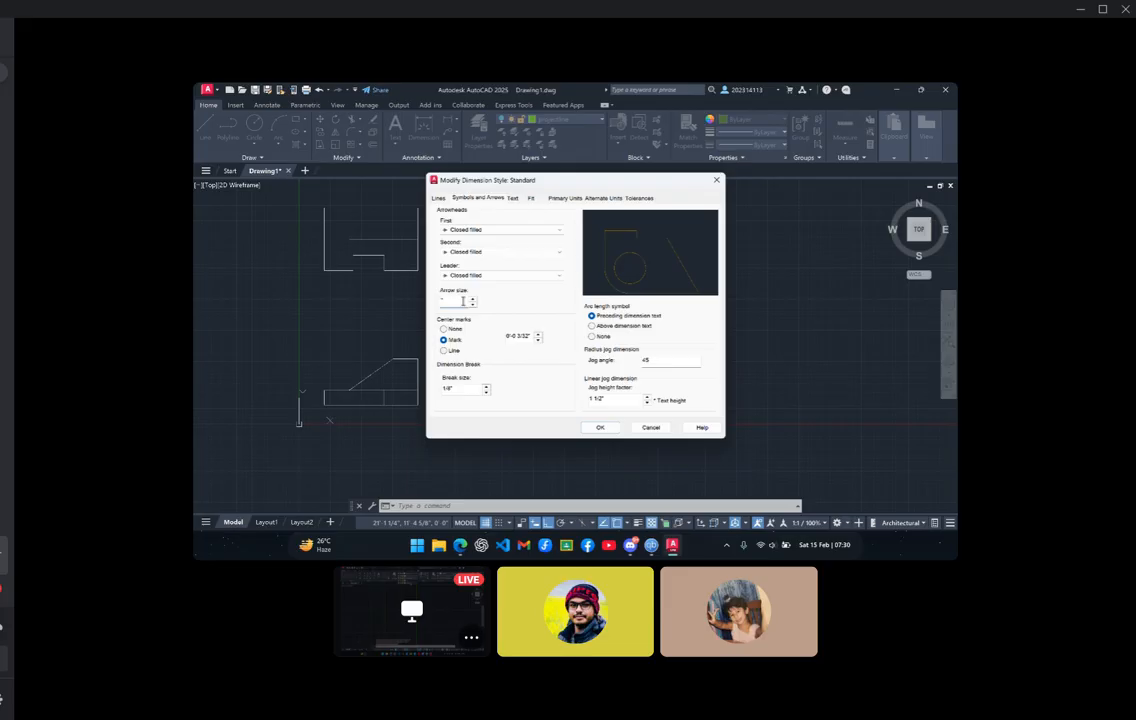
click(597, 428)
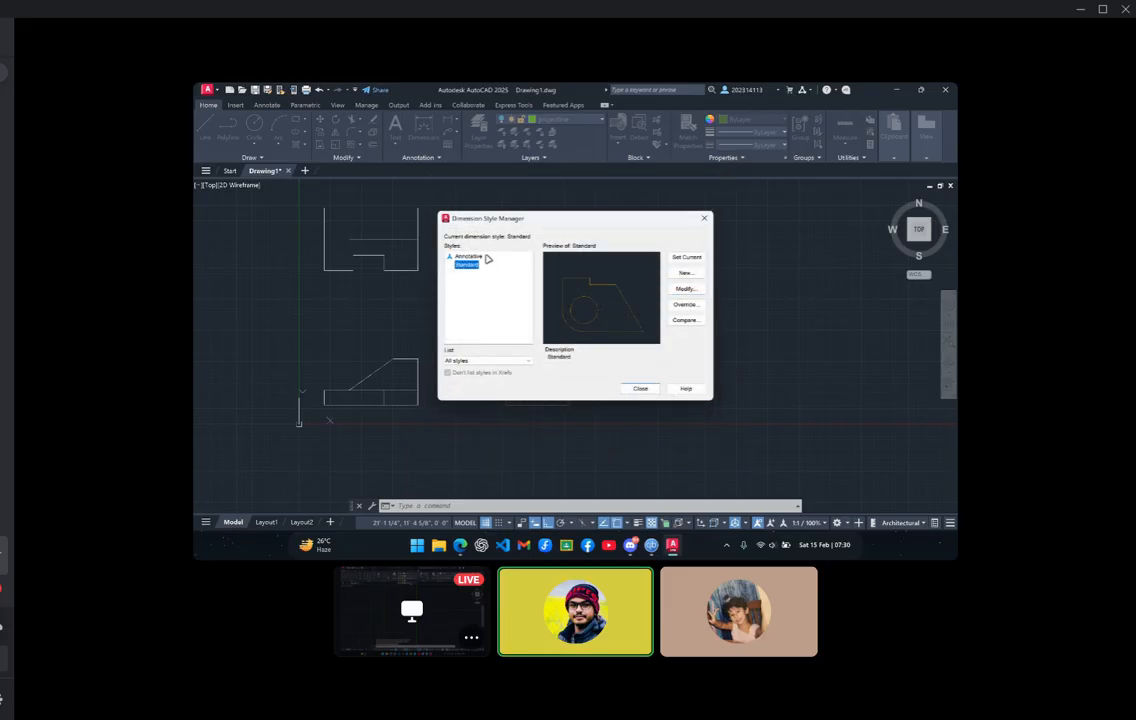
click(469, 257)
click(468, 264)
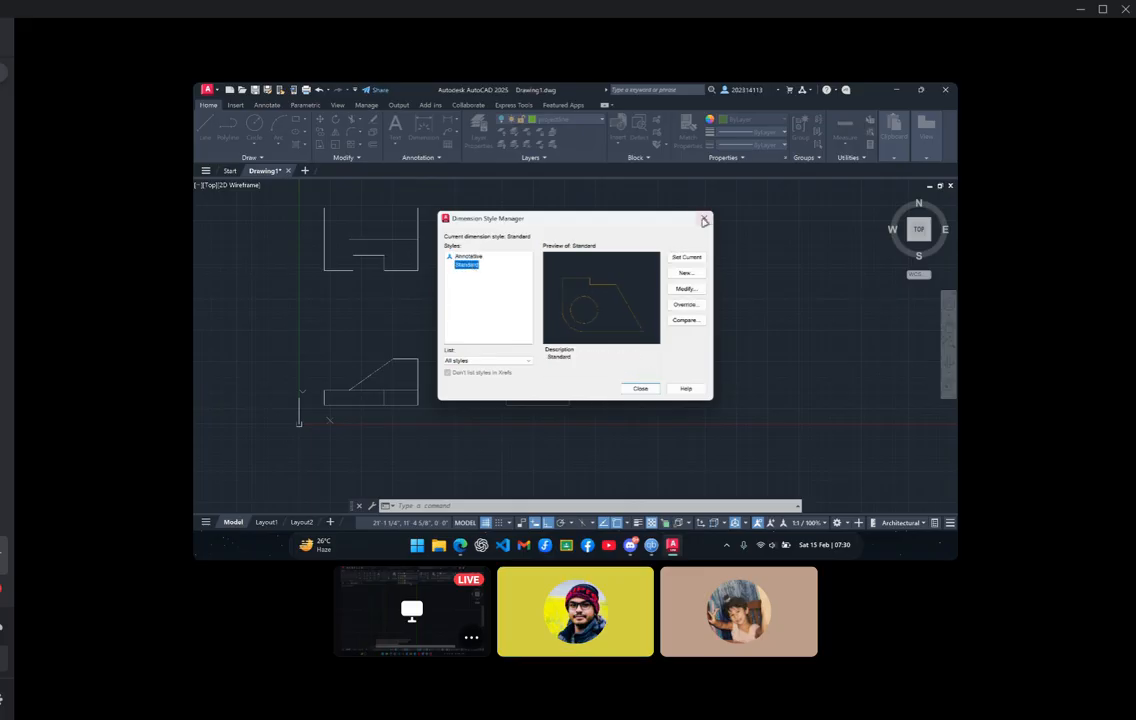
click(640, 388)
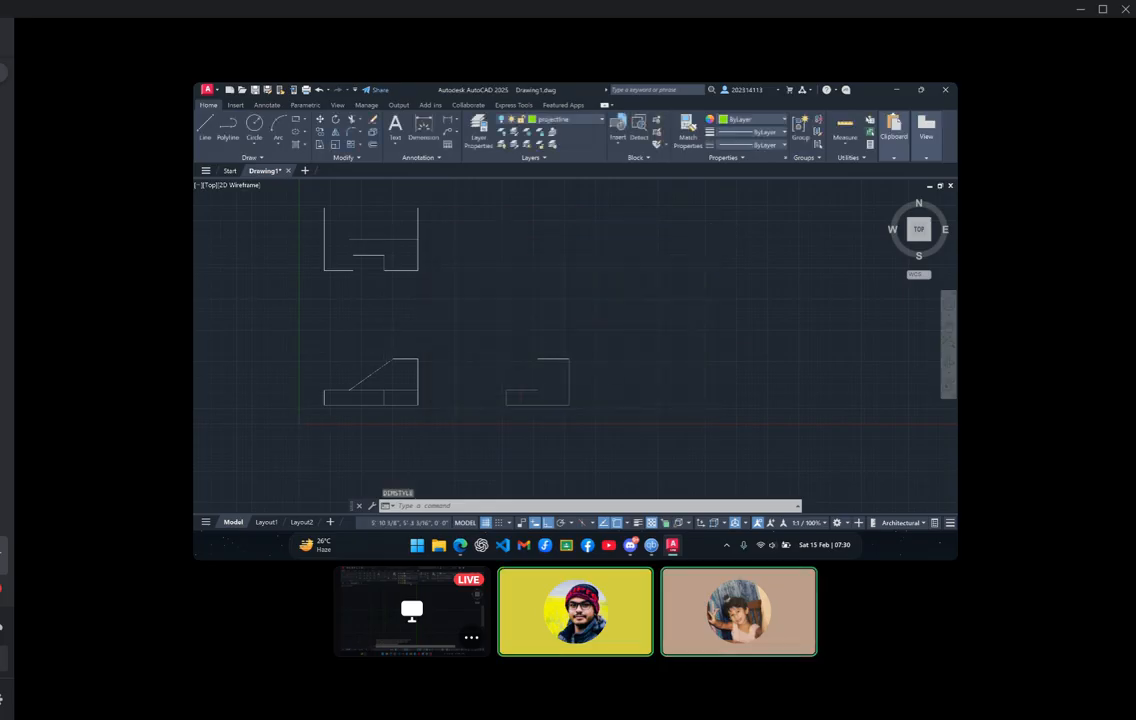
Try to dimension the front view's overall base width while the hidden projectline layer is current
scroll(390, 342, up, 4)
middle_drag(505, 362, 571, 238)
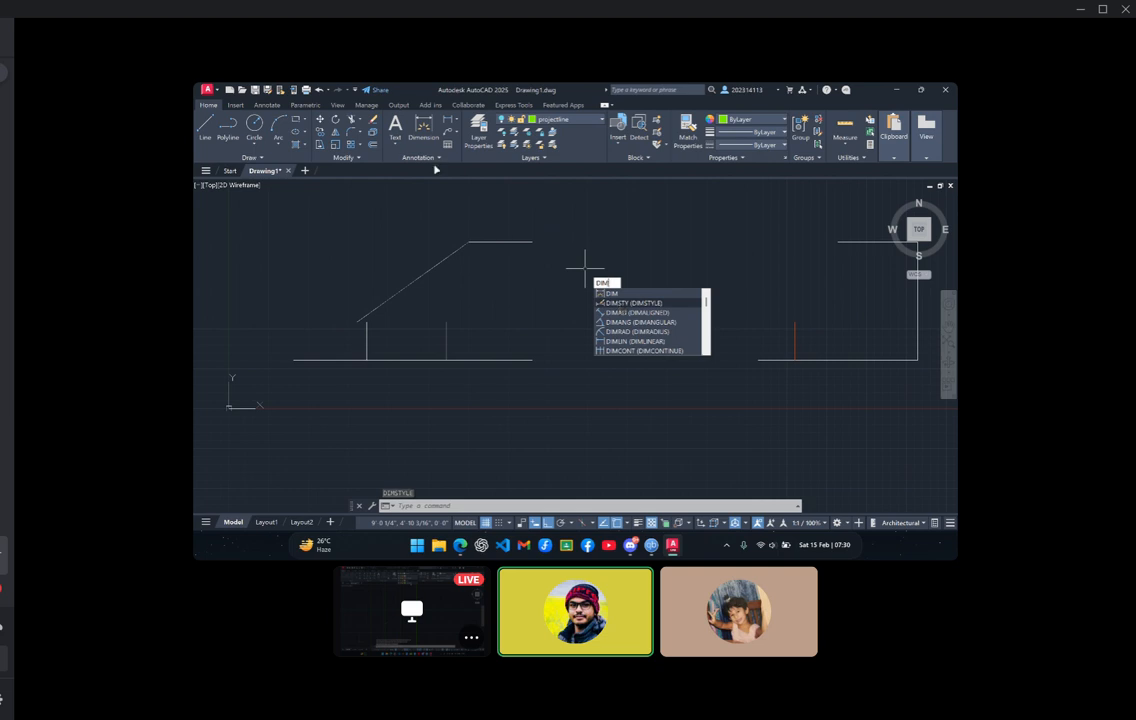
key(Escape)
key(Escape)
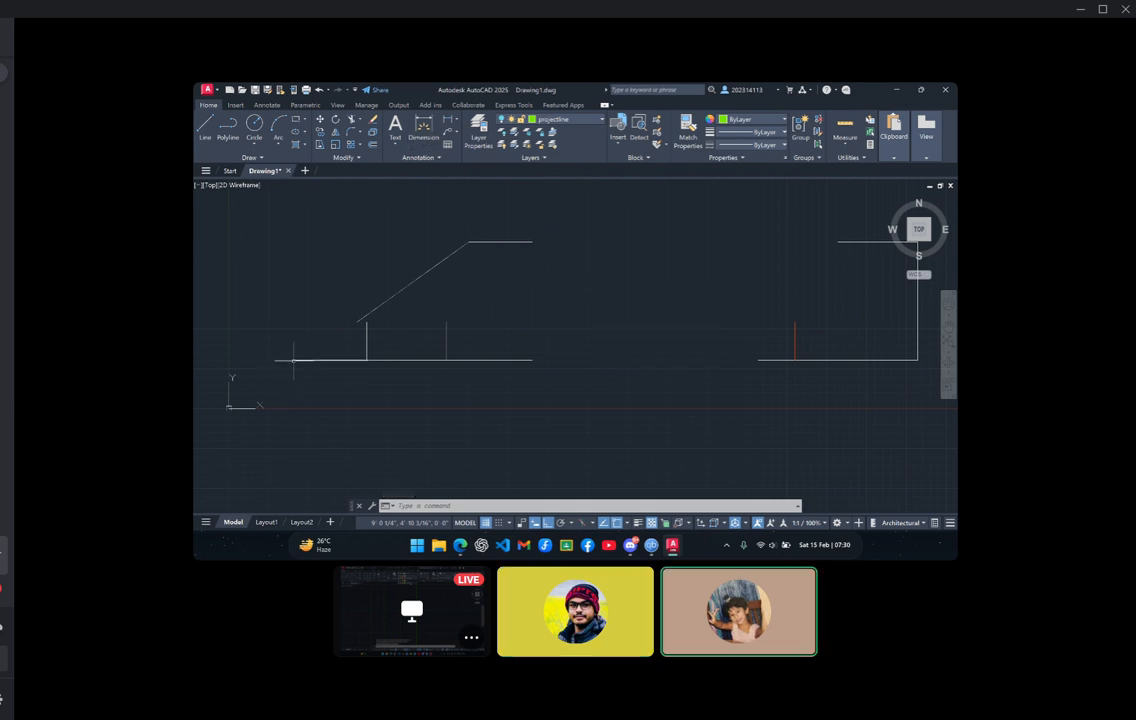
click(420, 130)
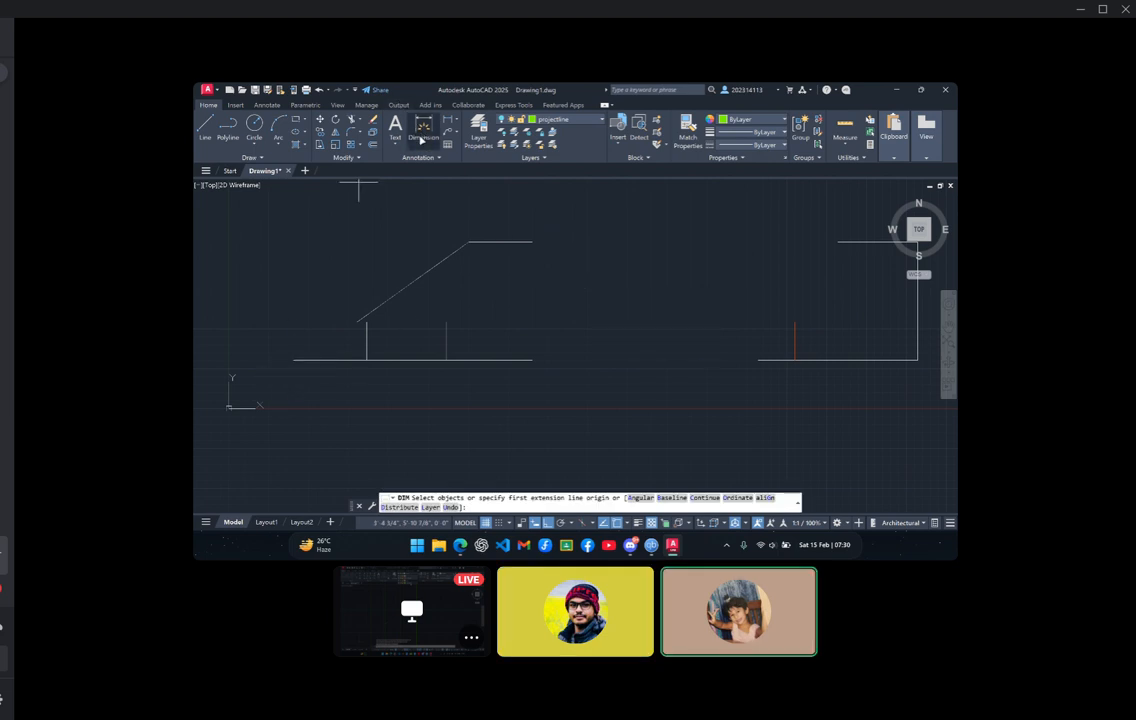
click(293, 359)
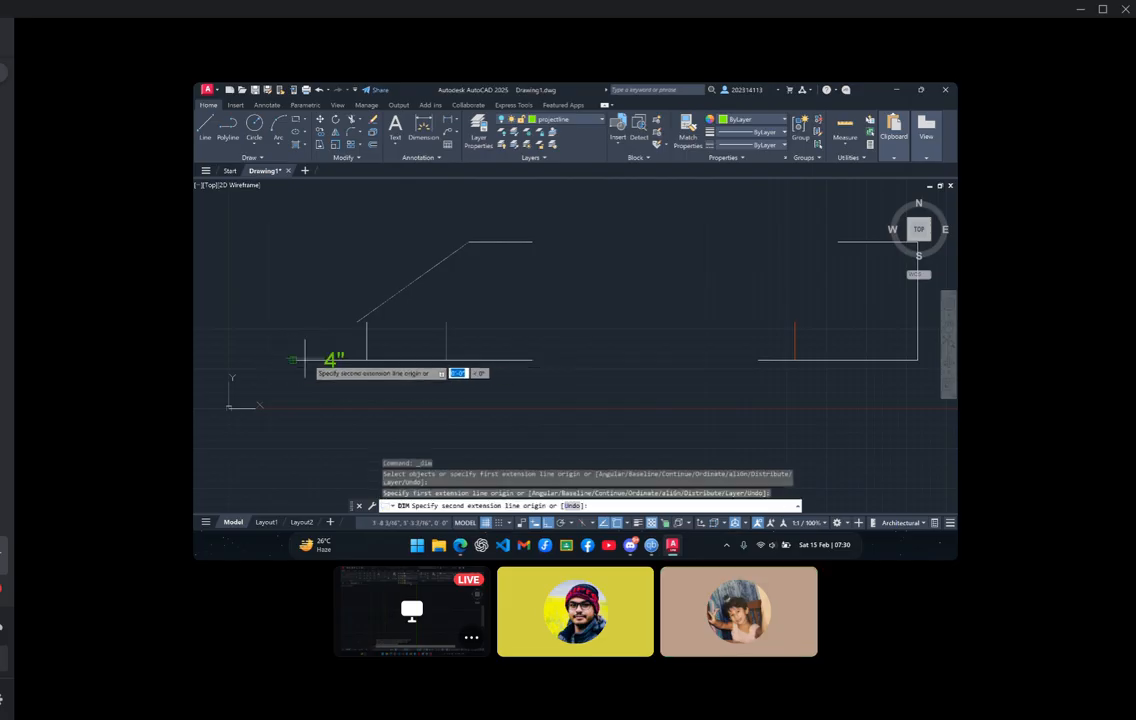
click(532, 359)
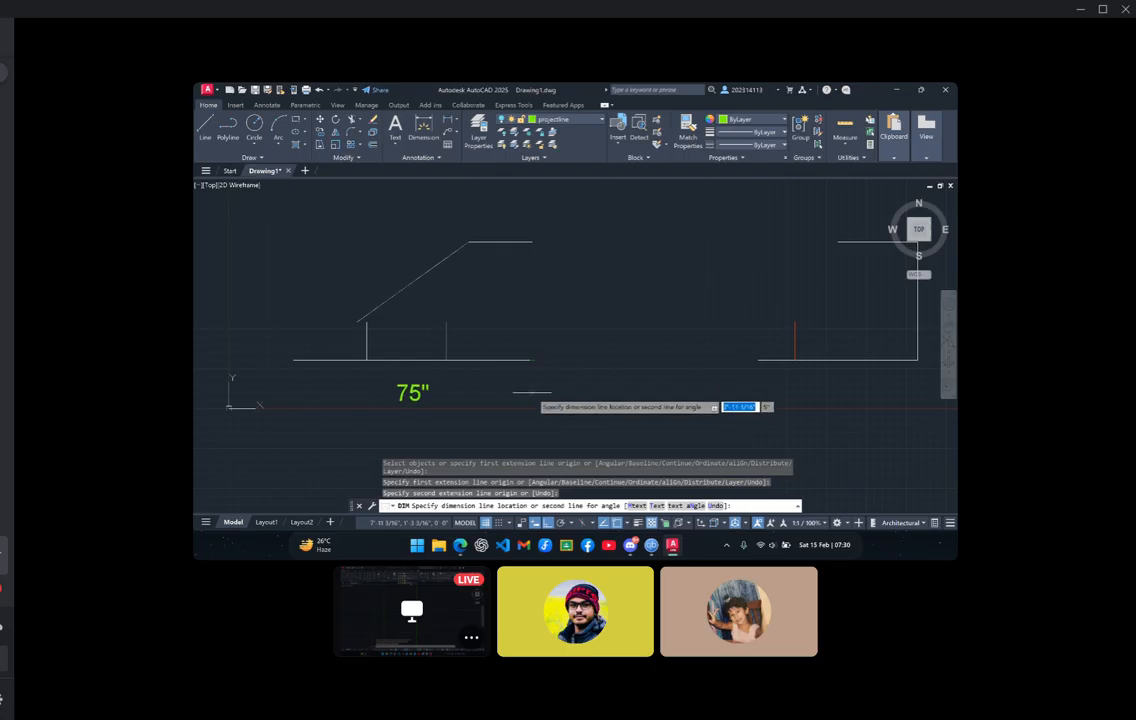
click(527, 387)
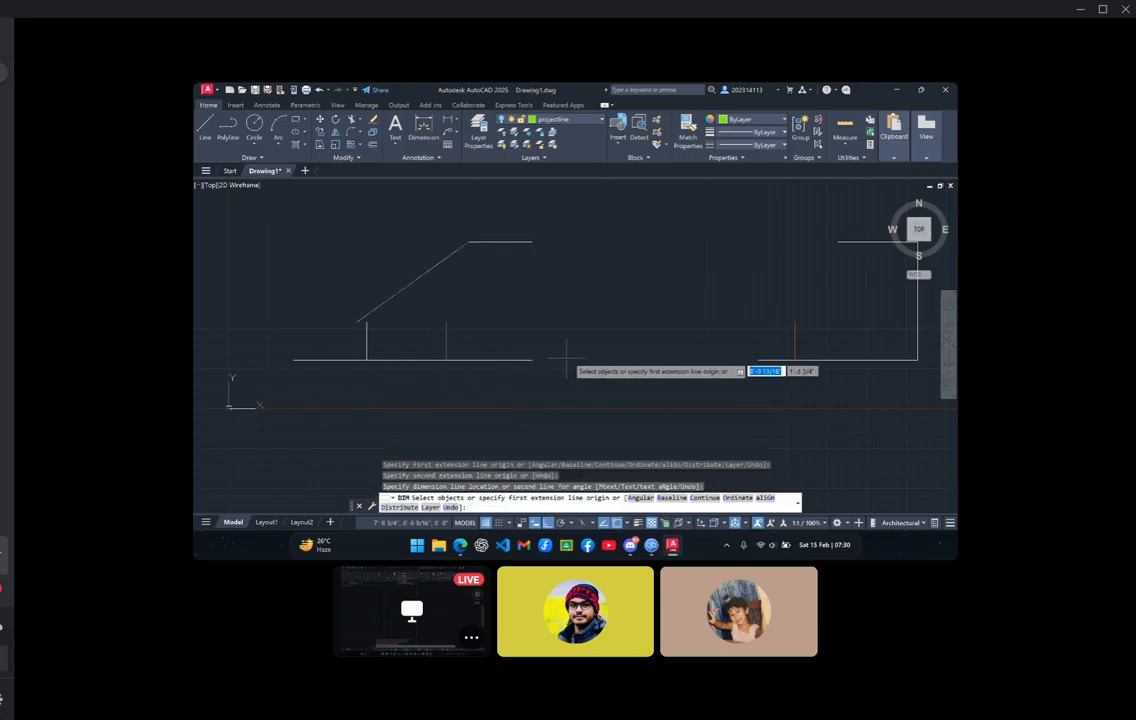
Make object the current layer and dimension the front view's overall base width, placing the dimension just below the view
click(562, 120)
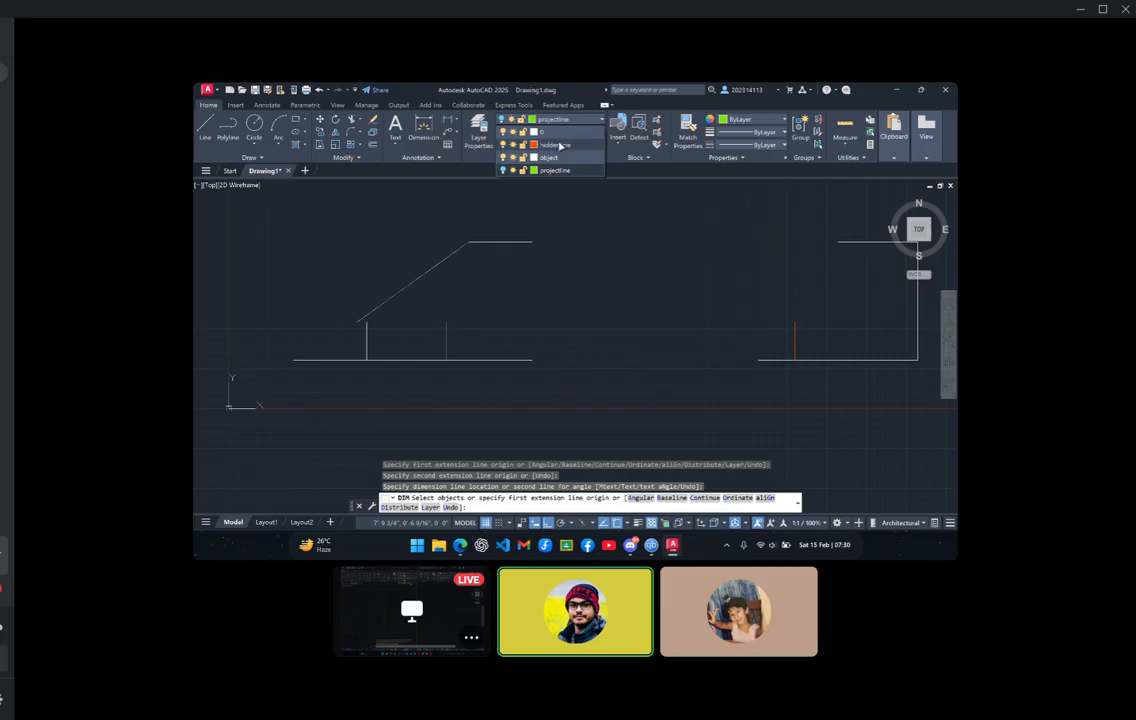
click(545, 140)
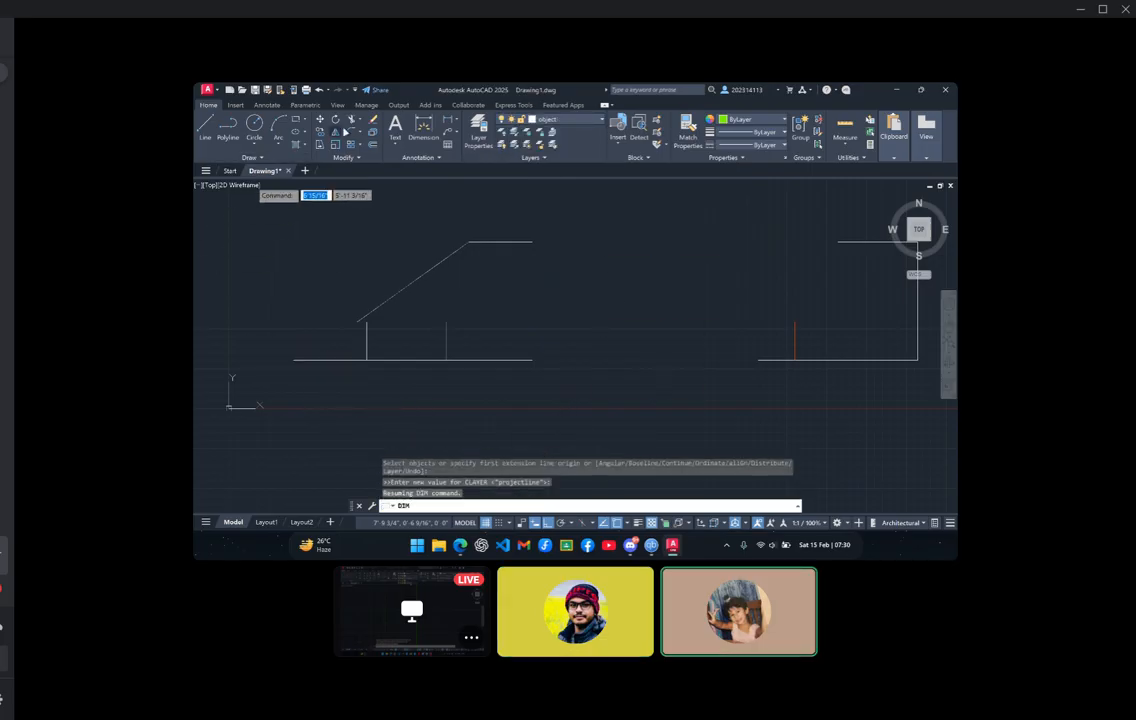
click(424, 128)
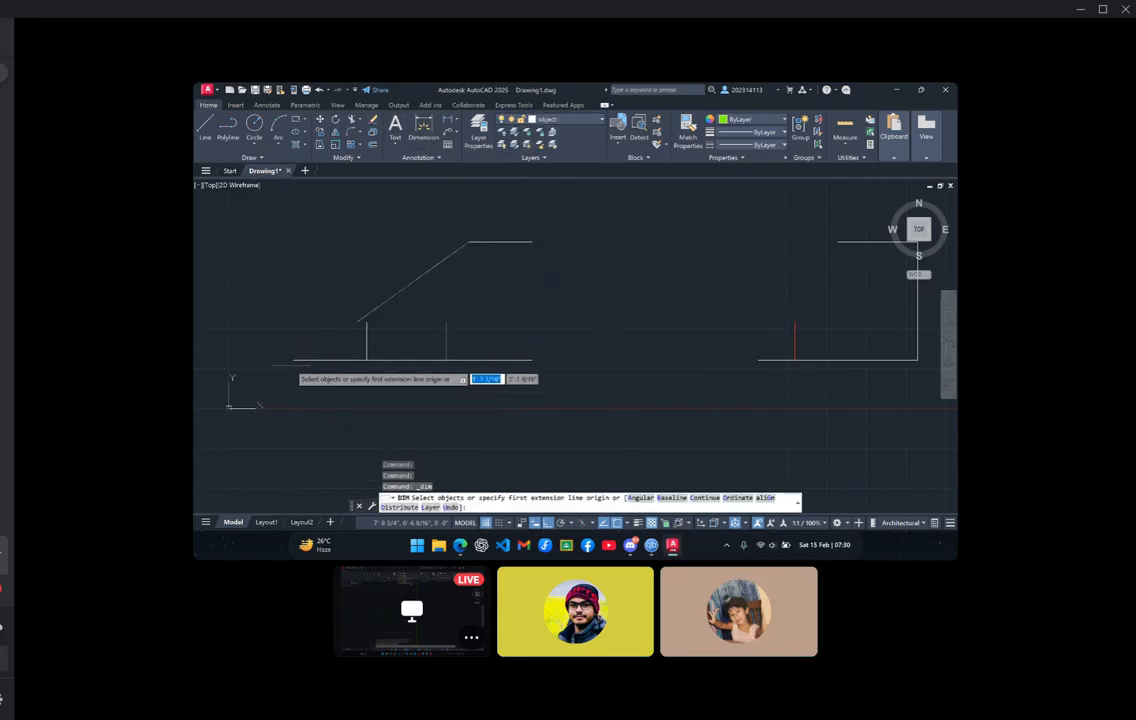
click(297, 360)
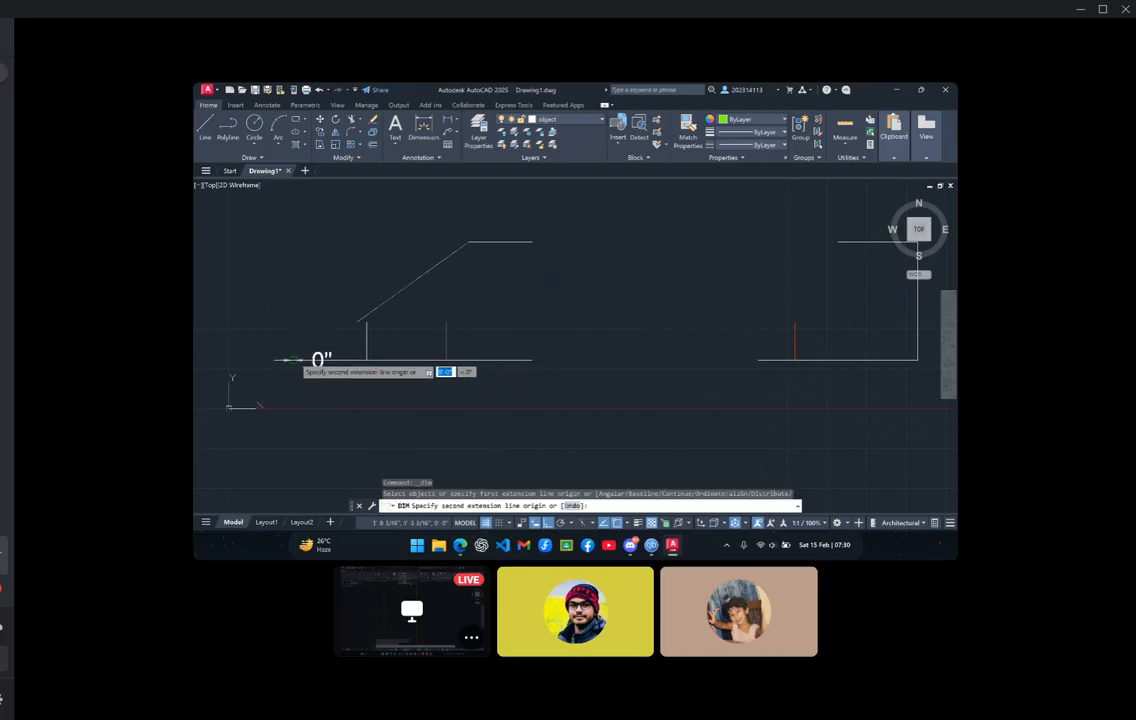
click(532, 360)
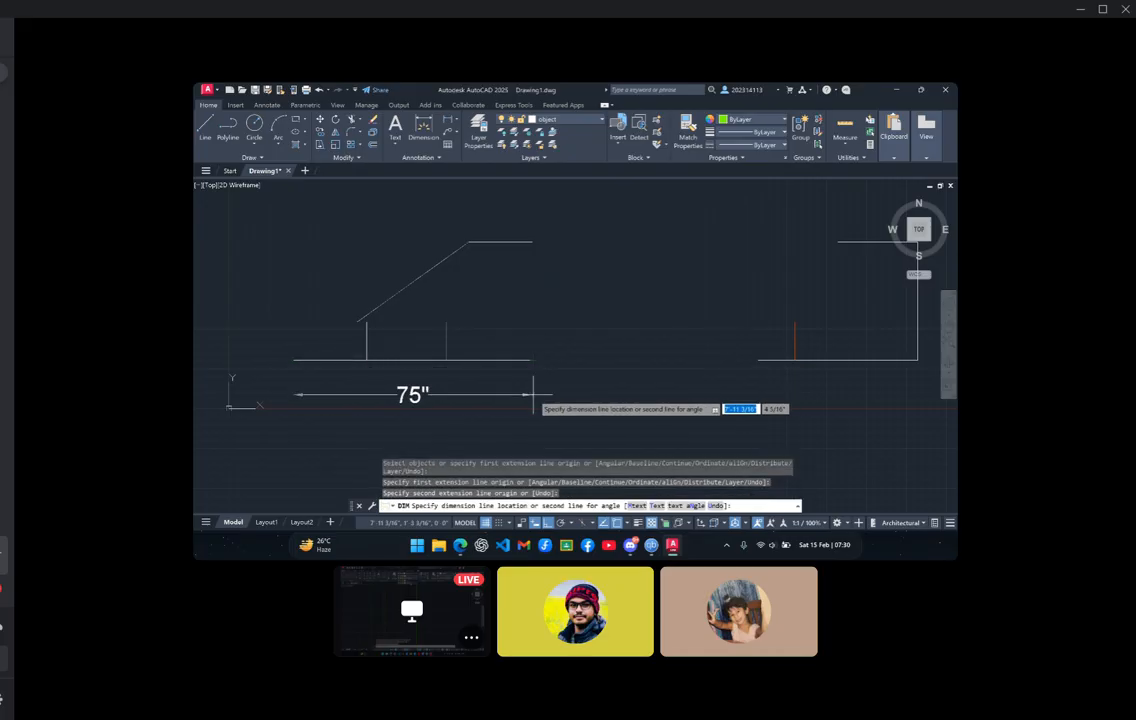
click(540, 394)
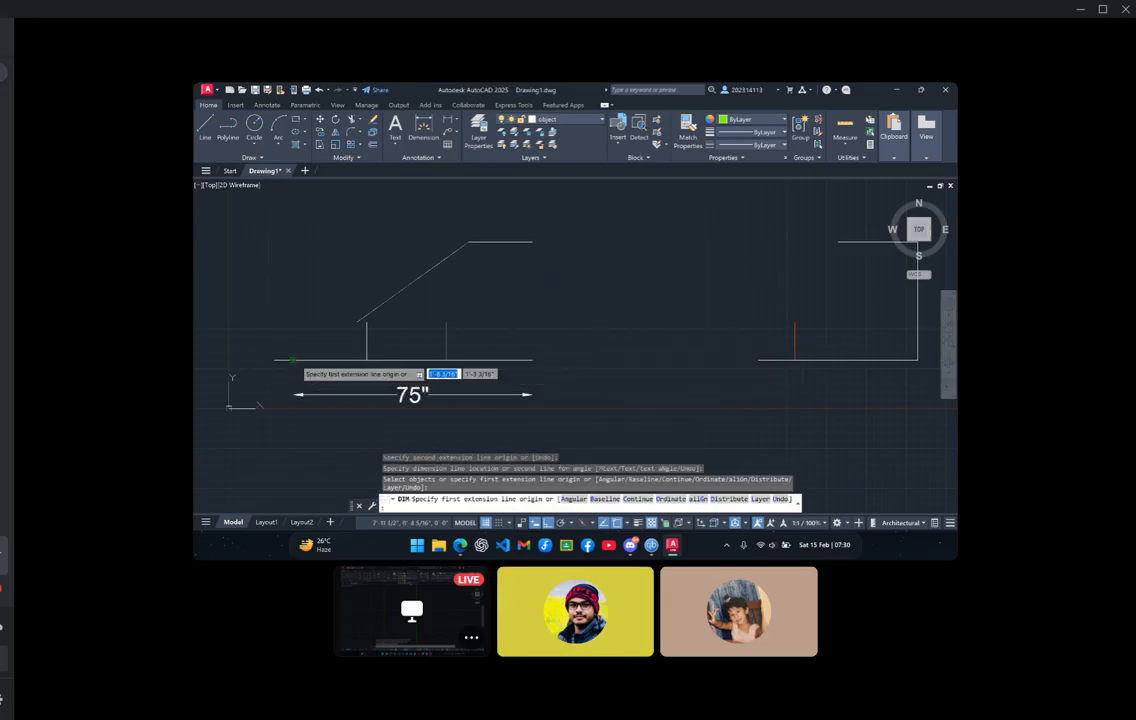
Dimension the front view's left base segment up to the first vertical line, placing it between the base and the overall width dimension
click(420, 128)
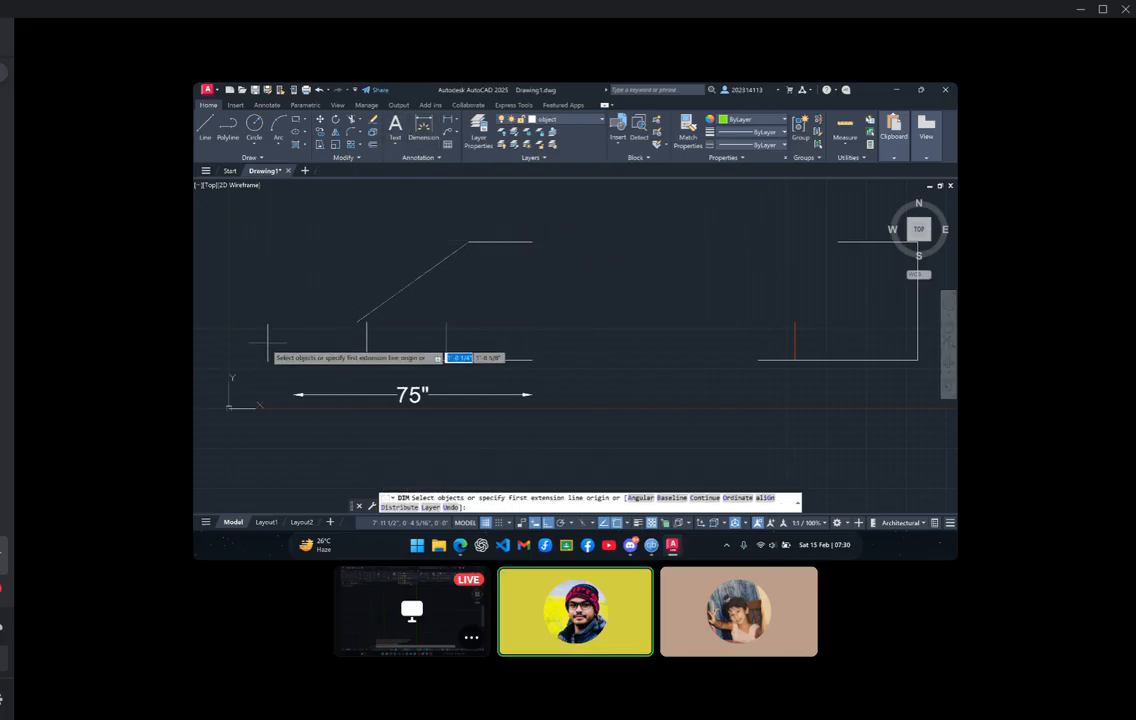
click(292, 359)
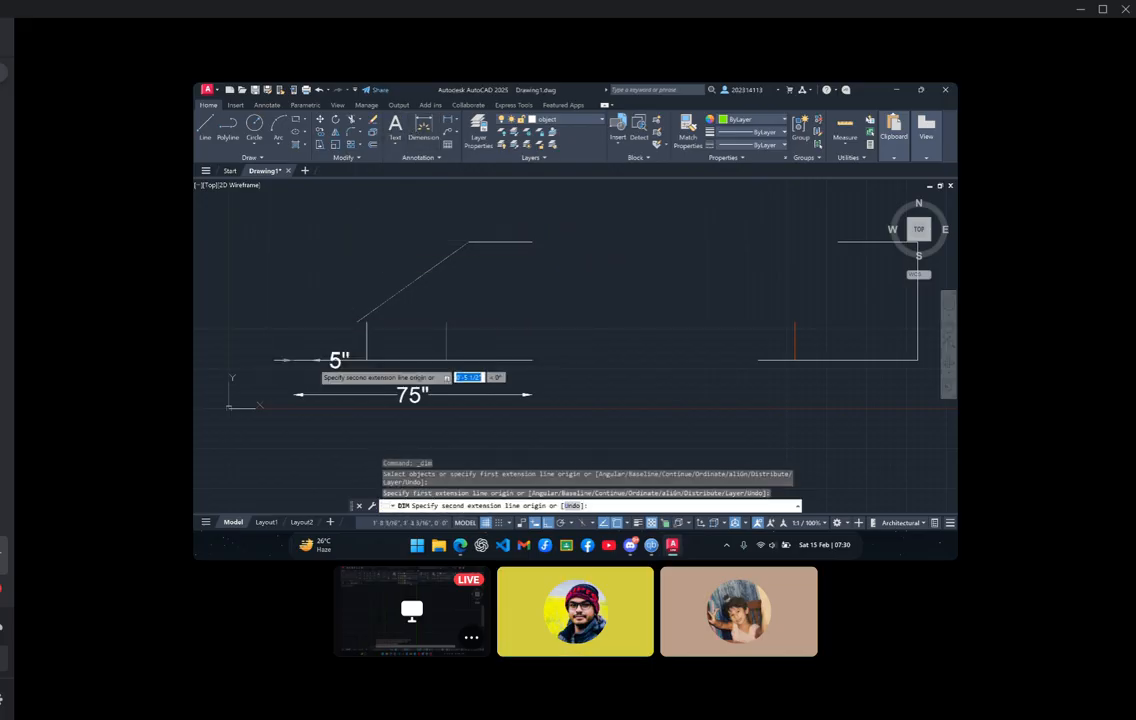
click(366, 359)
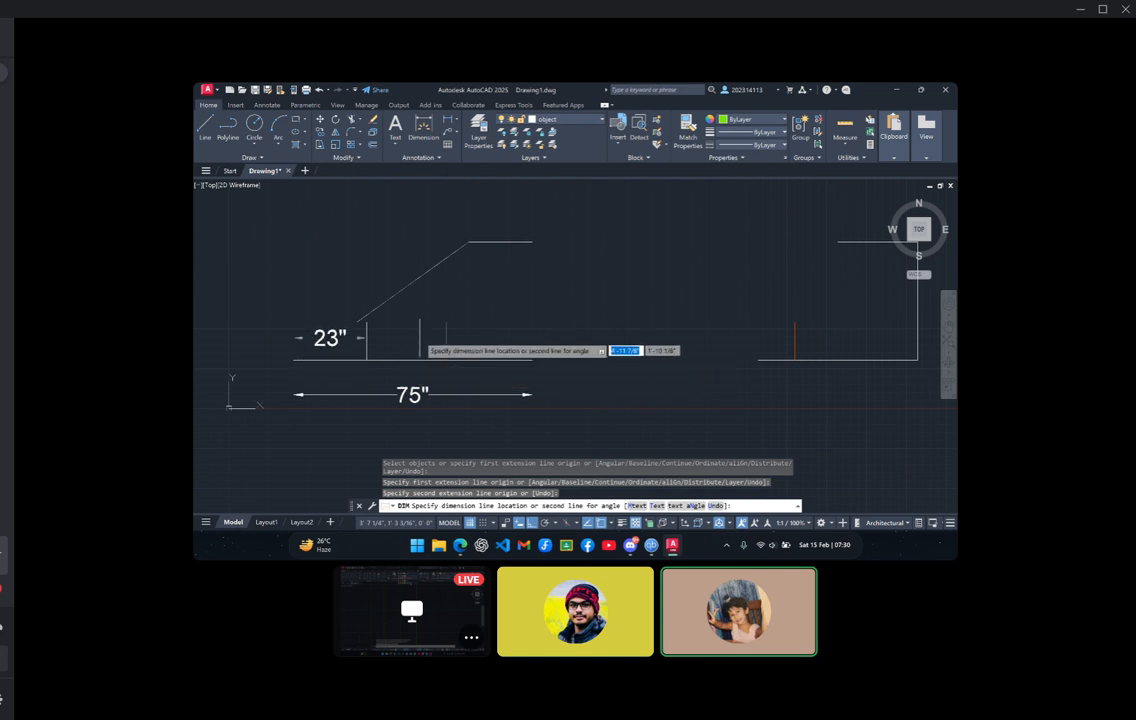
click(418, 375)
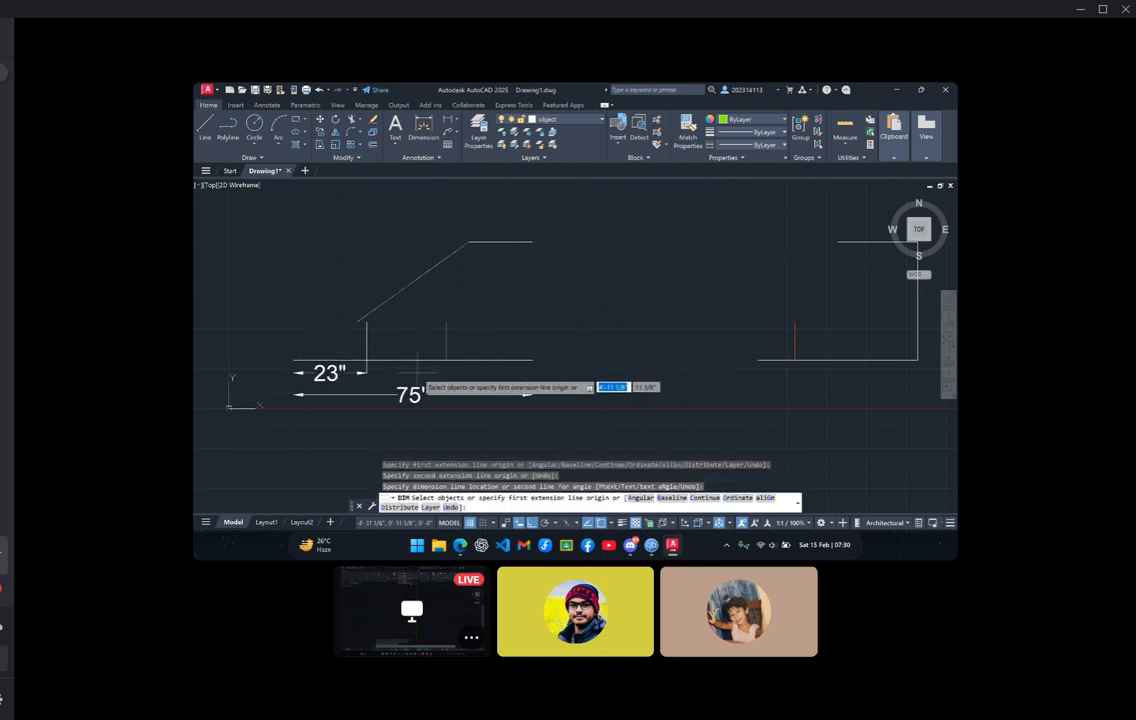
key(Escape)
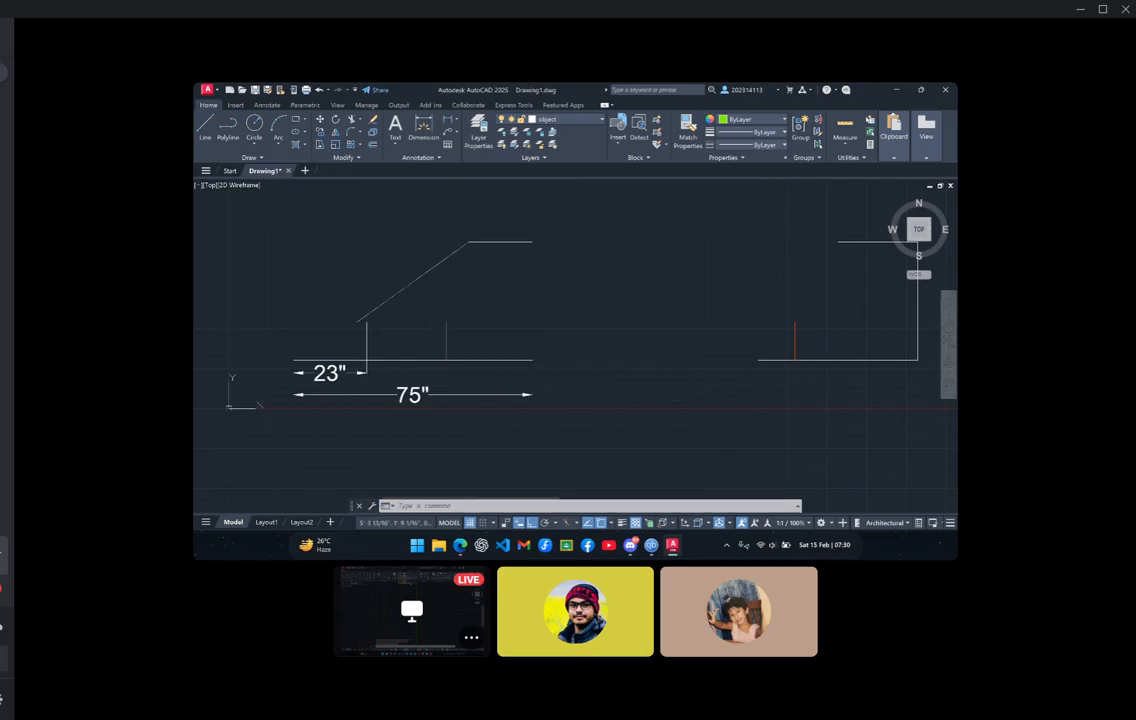
Dimension the middle and right segments of the front view's base, in line with the left segment's dimension
key(Return)
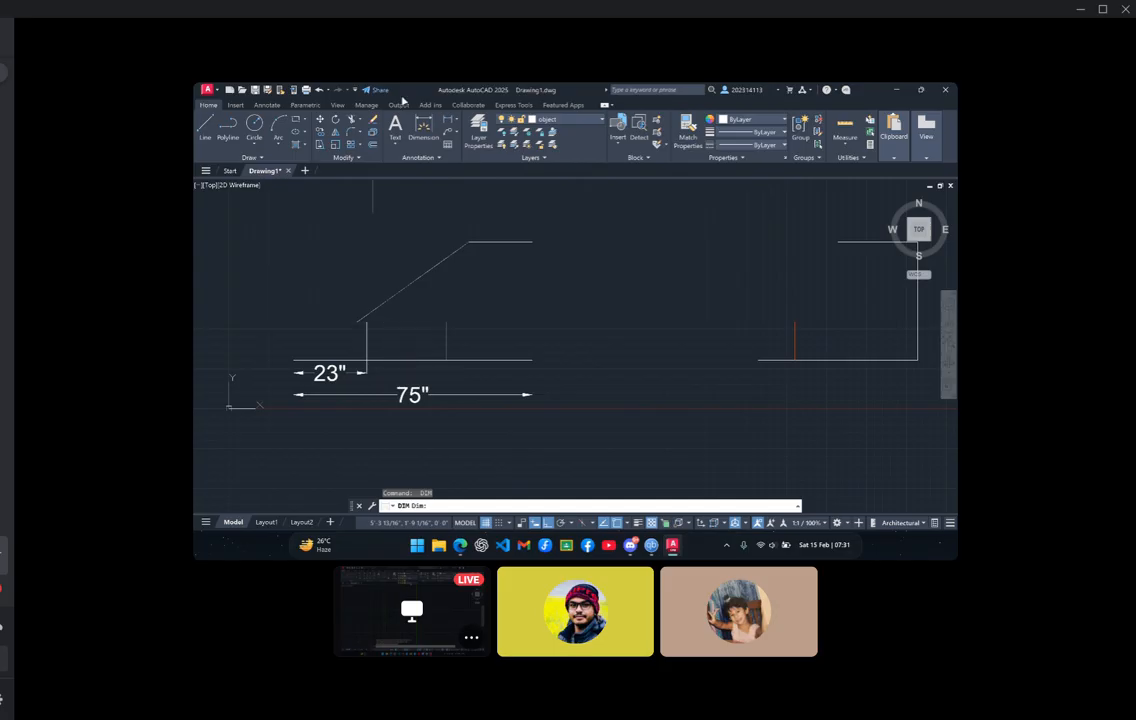
click(421, 130)
key(Return)
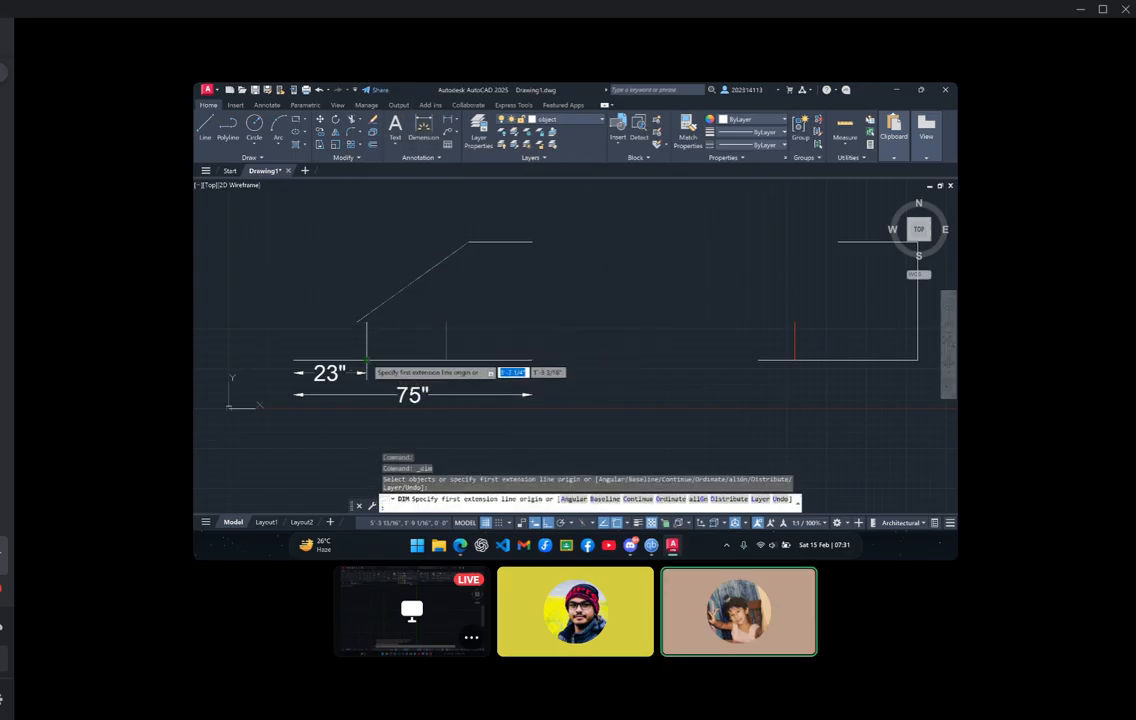
click(367, 359)
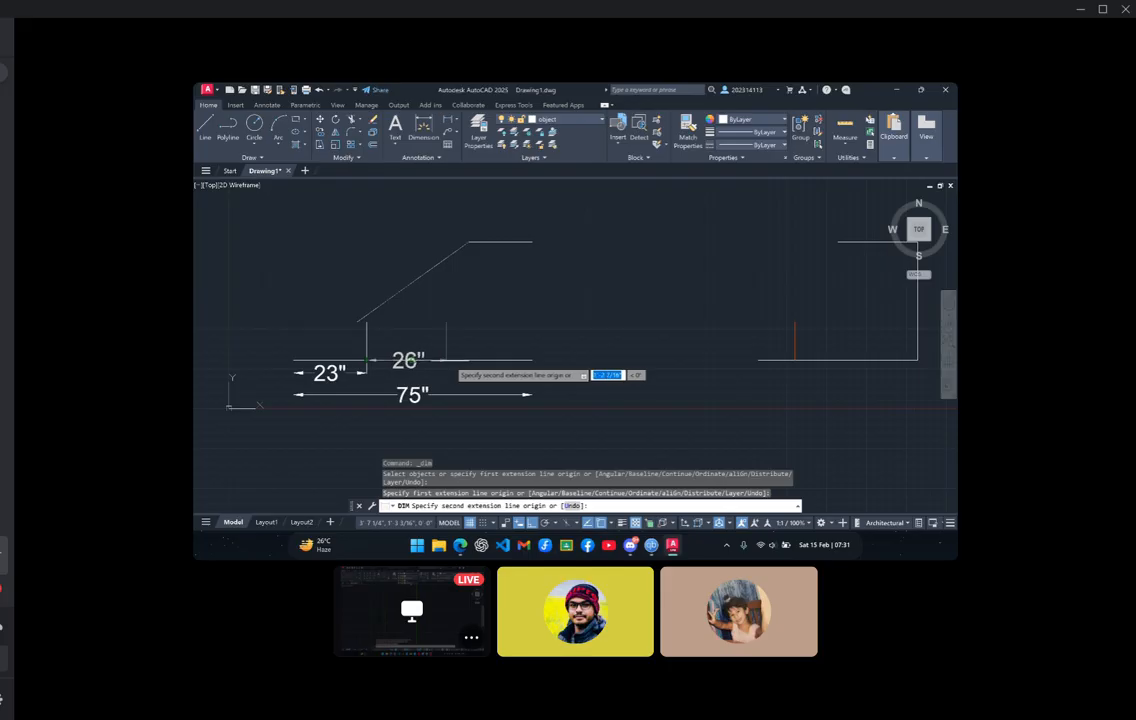
click(446, 359)
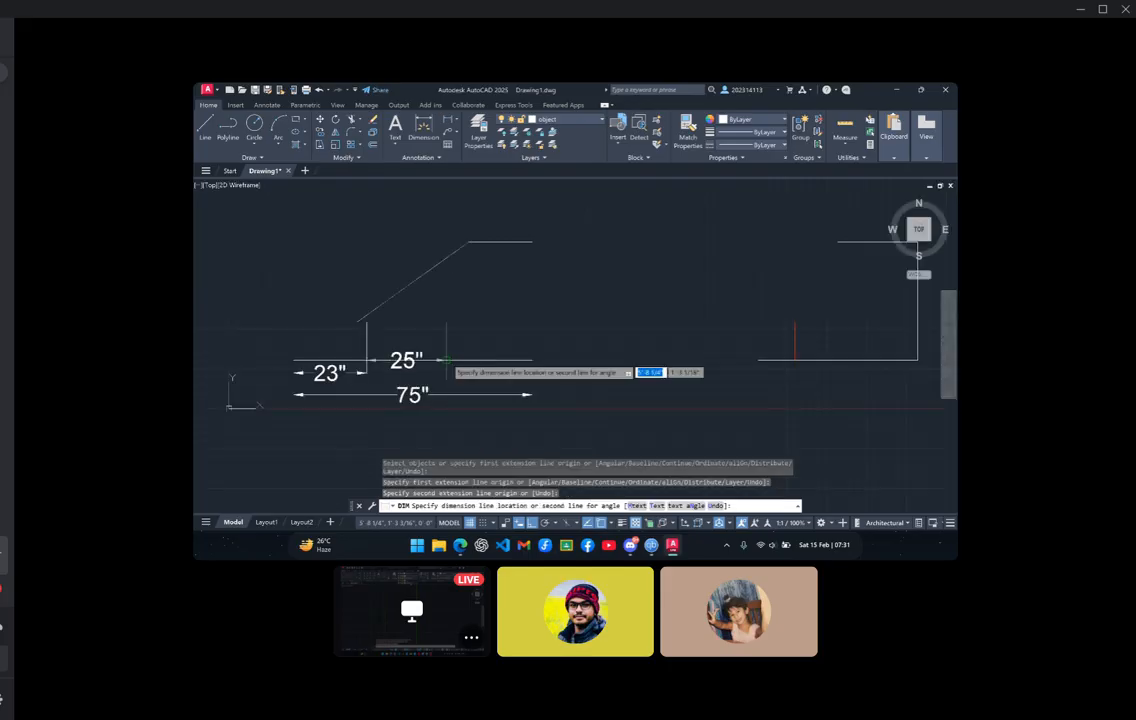
click(448, 373)
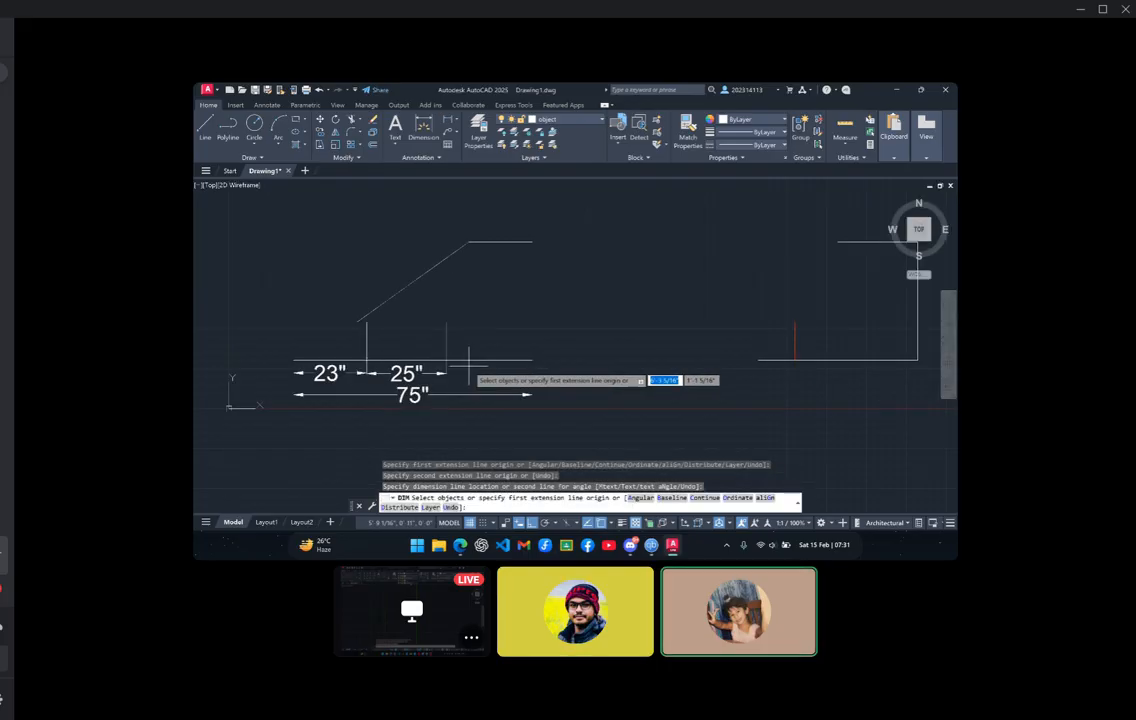
click(447, 359)
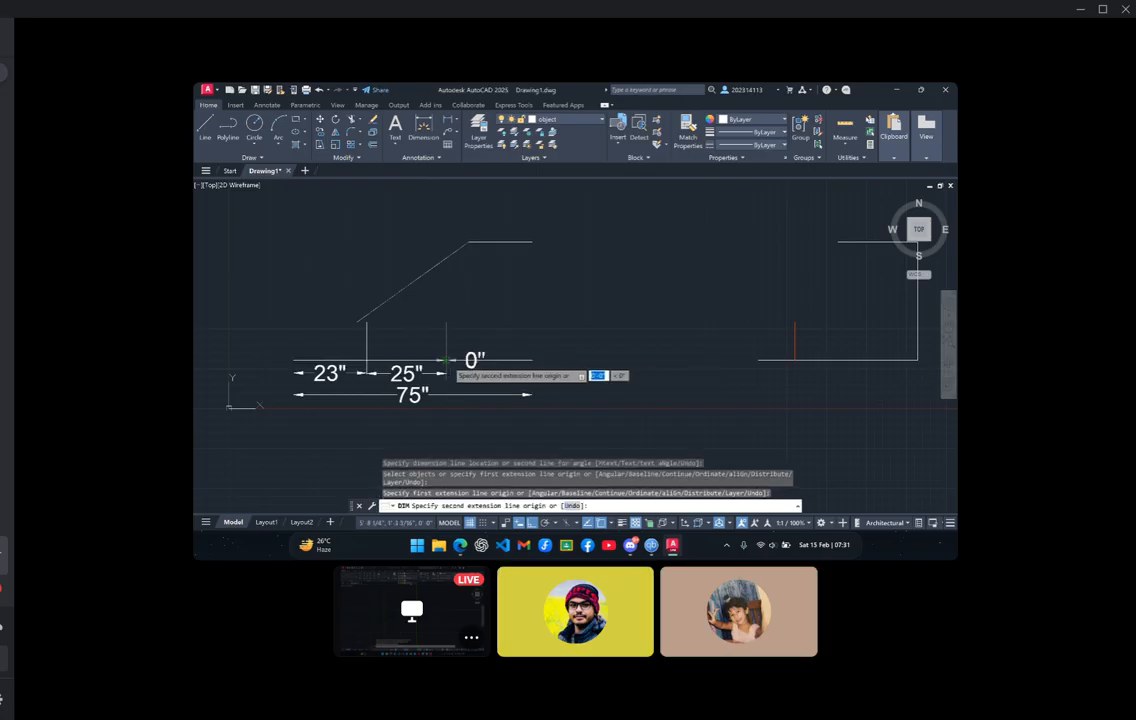
click(530, 360)
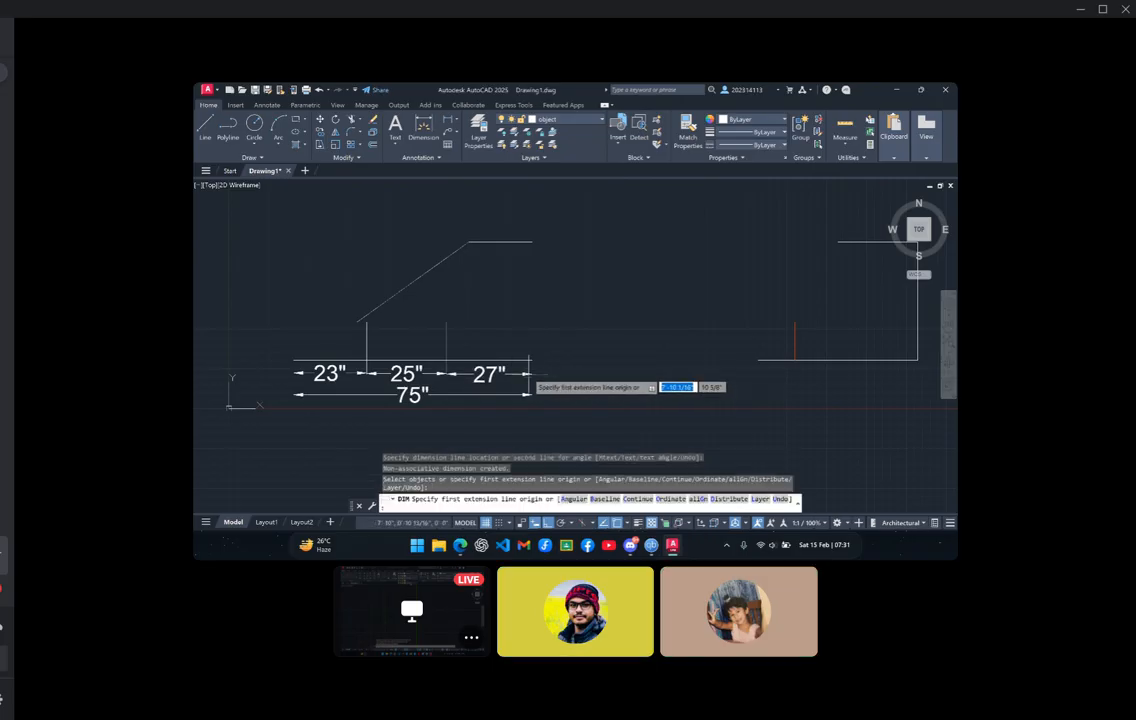
click(531, 390)
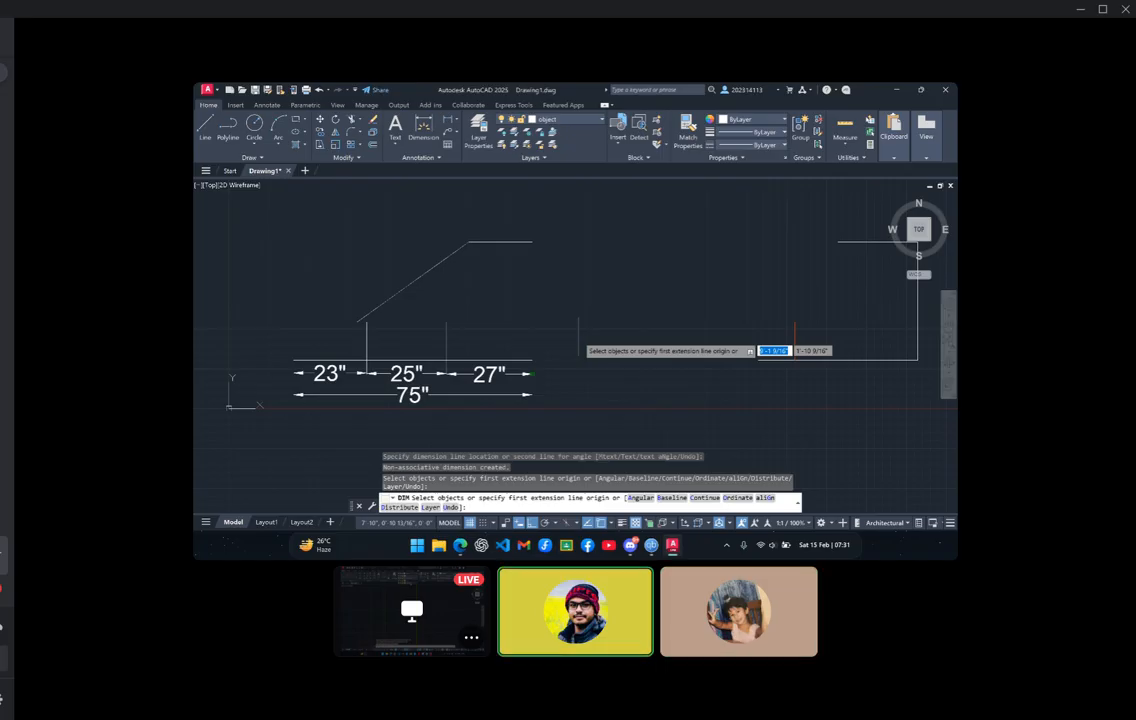
Dimension the front view's upper height on its right side and the length of its top edge above the view
click(532, 324)
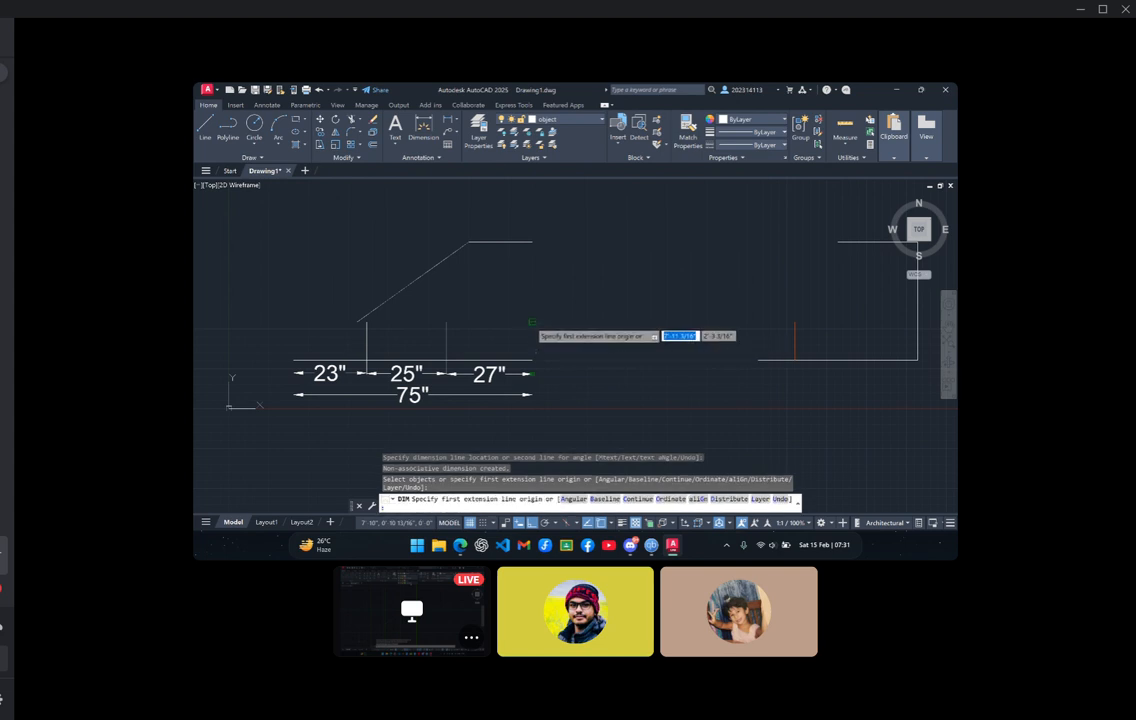
click(533, 243)
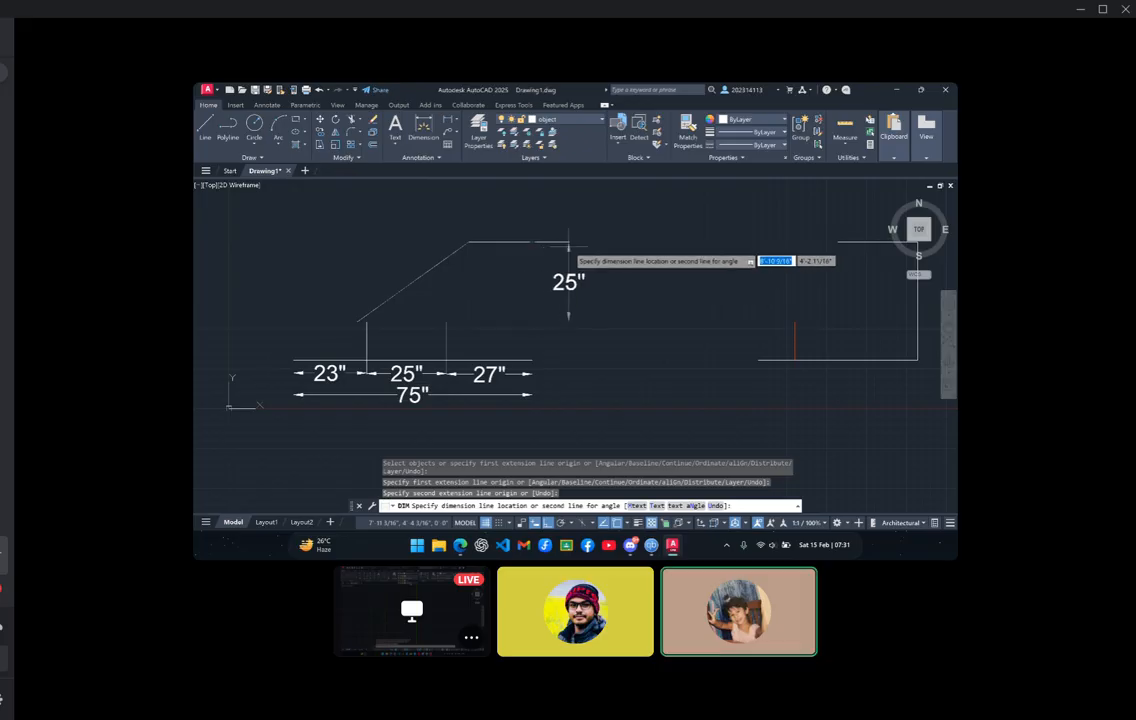
click(568, 243)
click(533, 243)
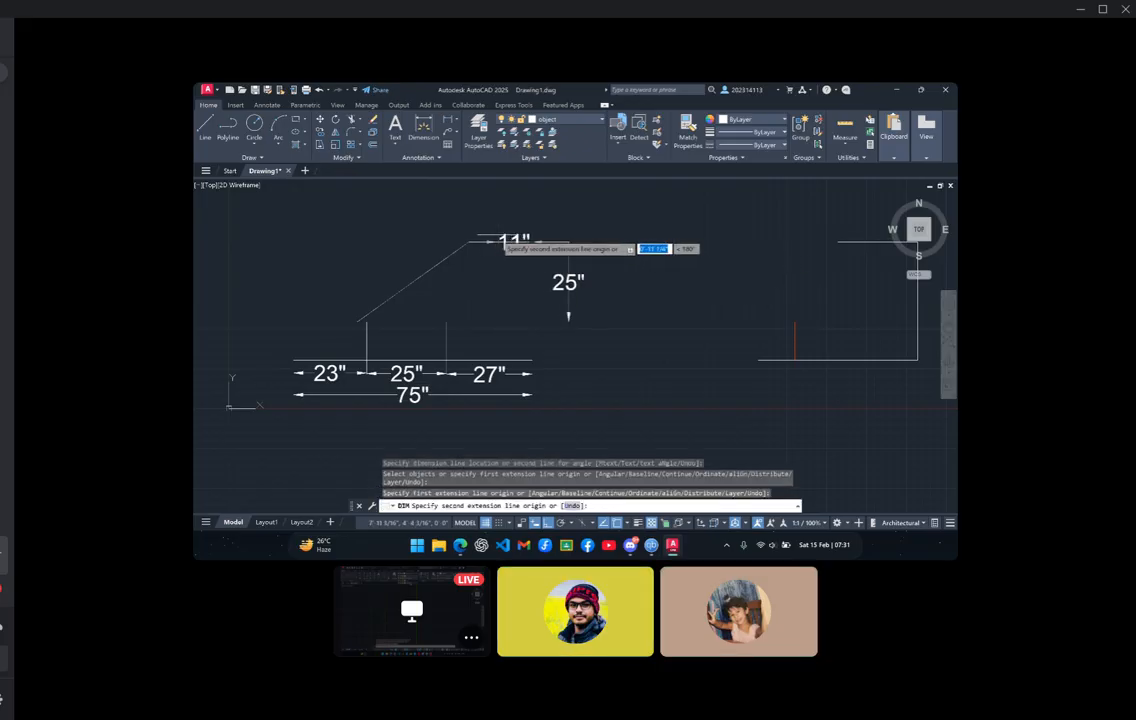
click(467, 243)
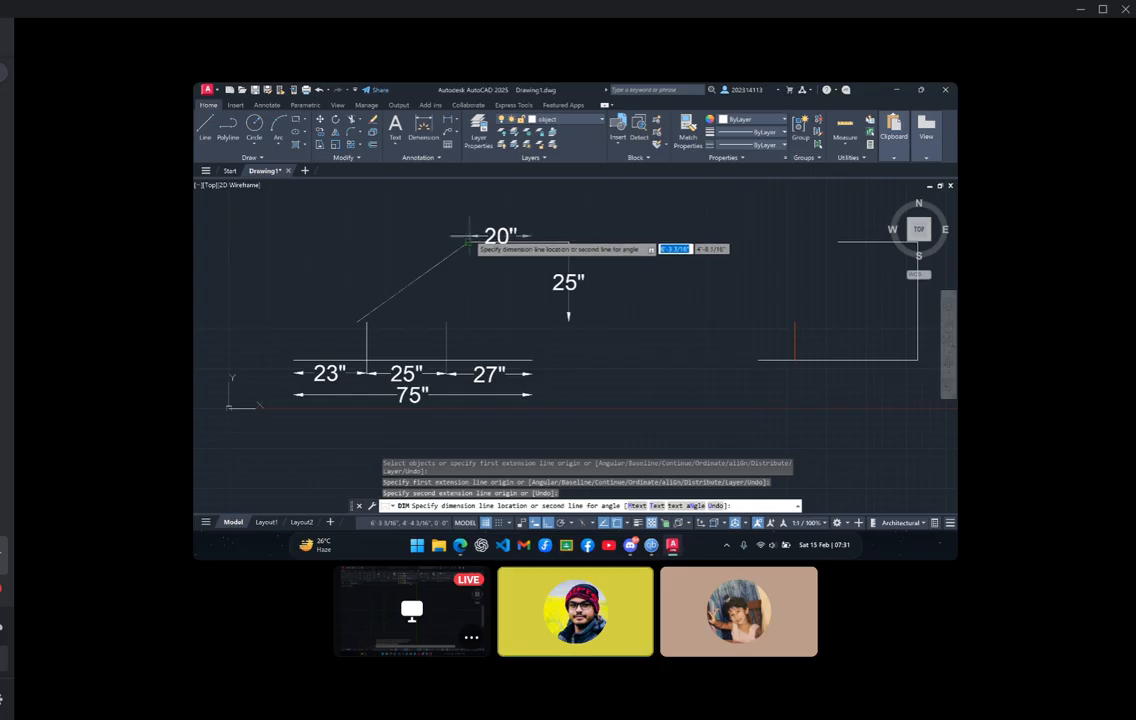
click(468, 221)
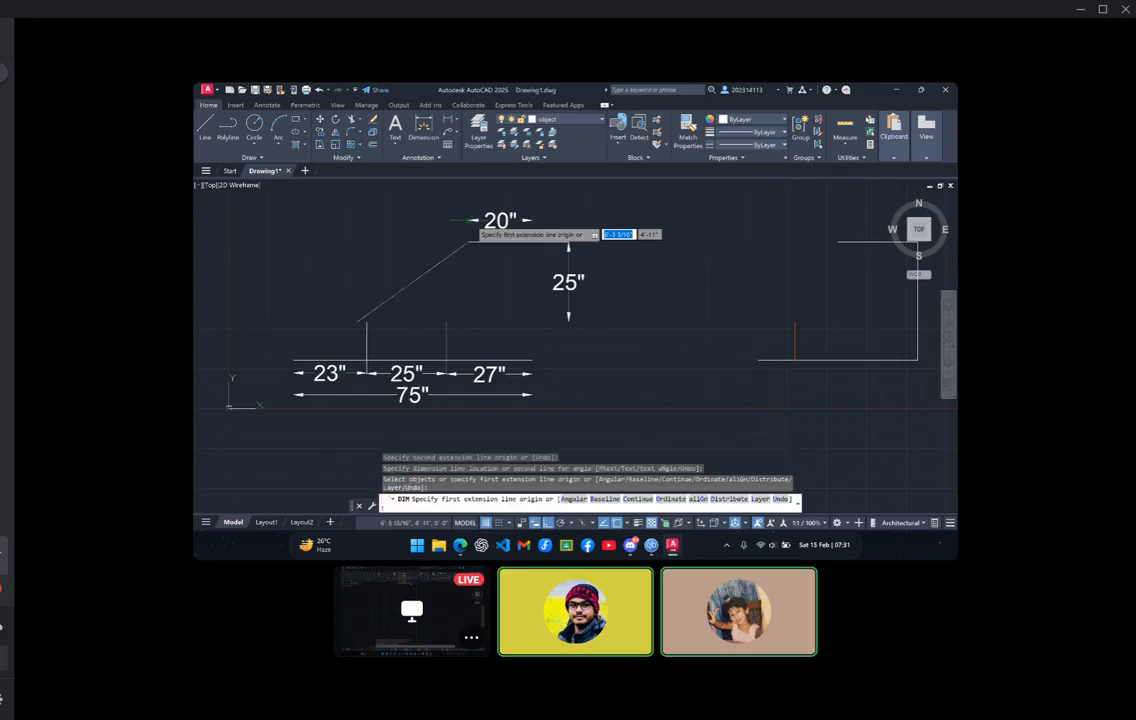
Dimension the horizontal distance from the front view's left side to the lower end of the sloped line, placing it above
click(293, 322)
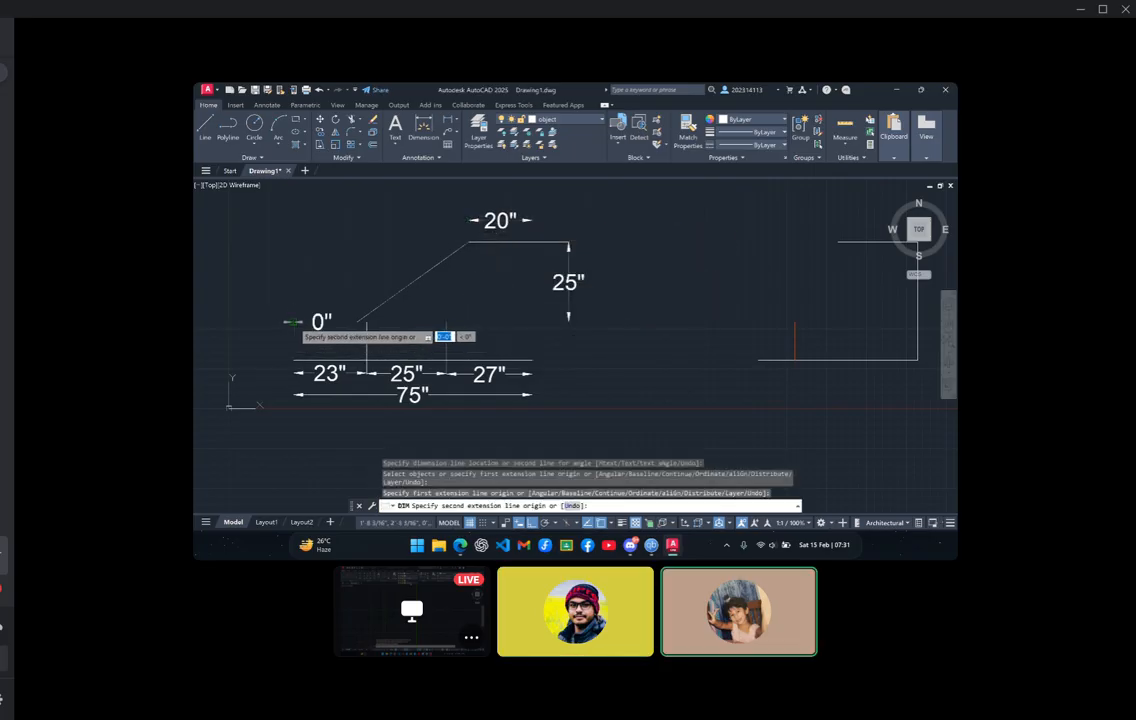
click(357, 322)
click(357, 296)
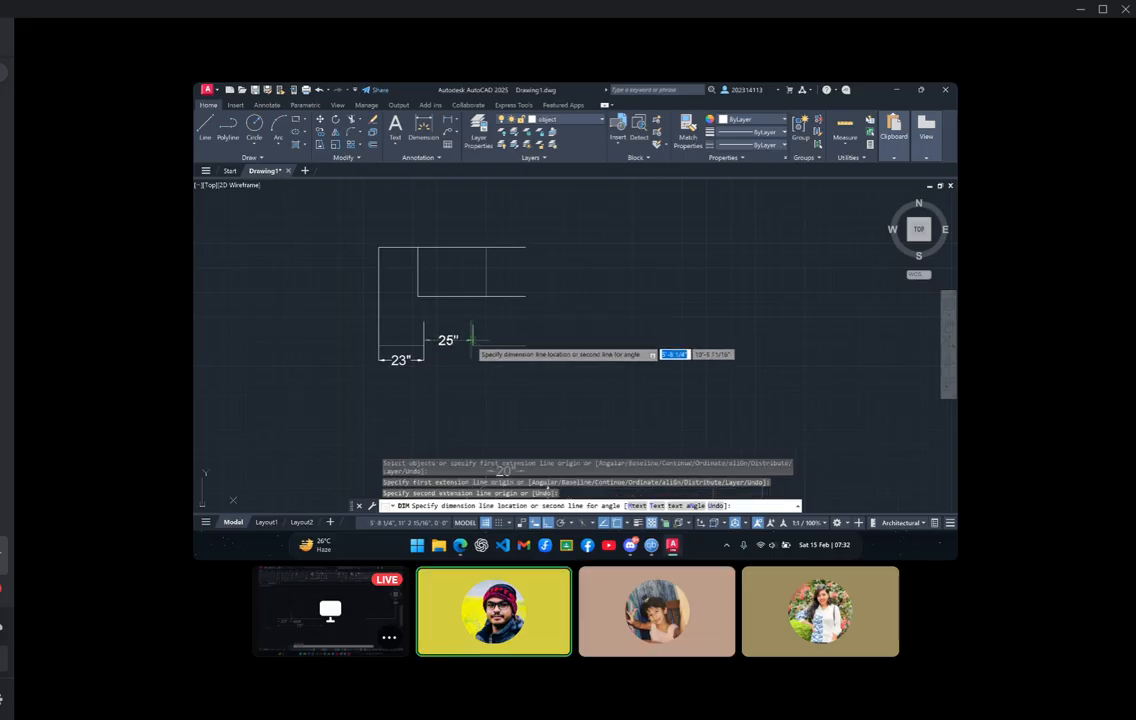
Place the top view's middle segment dimension and dimension the right segment of its lower edge below the view
click(473, 341)
click(473, 345)
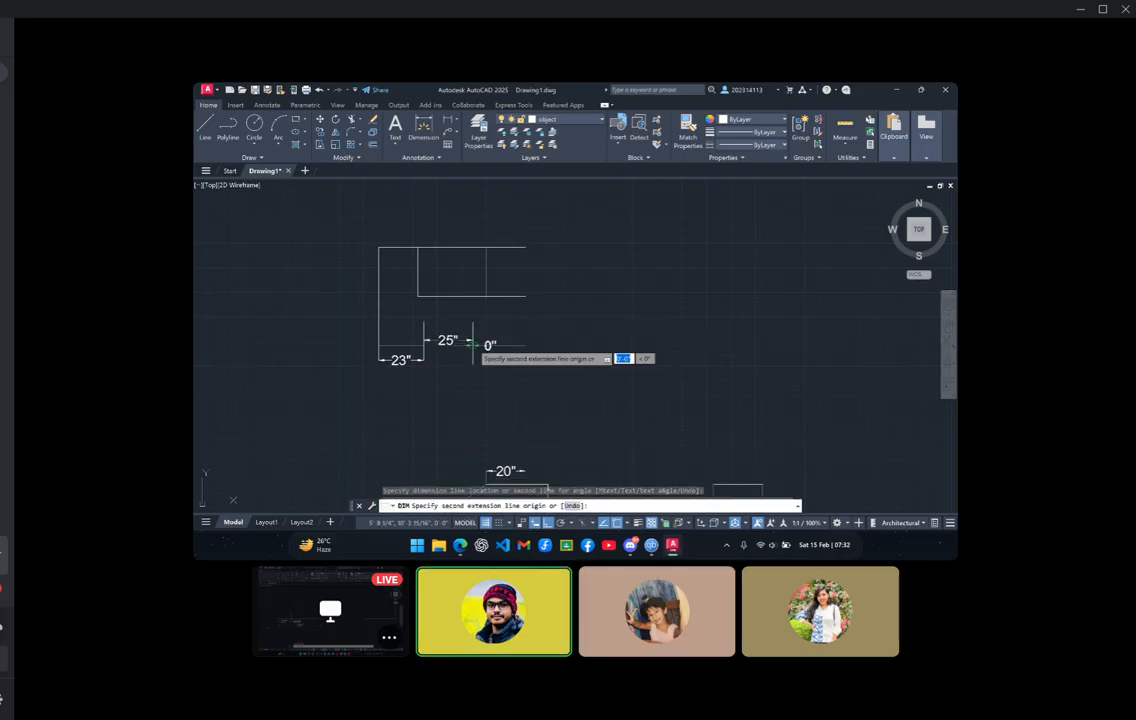
click(525, 345)
click(524, 362)
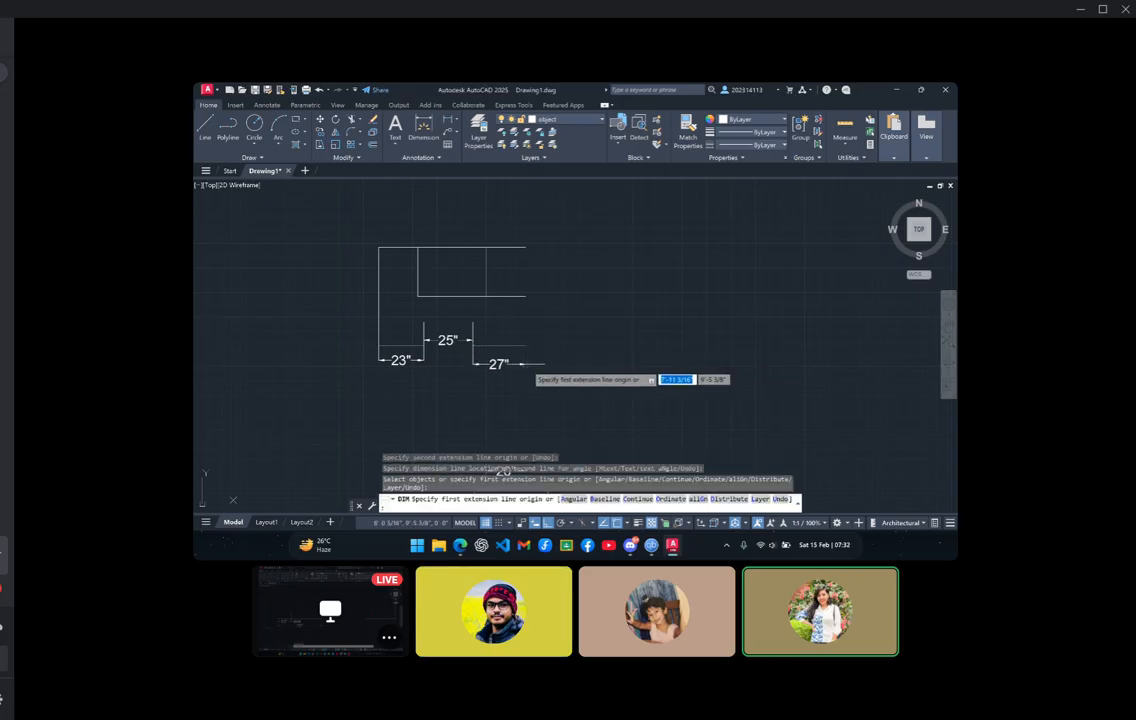
Try to dimension the top view's depth from its lower-right corner, and undo that dimension
click(524, 345)
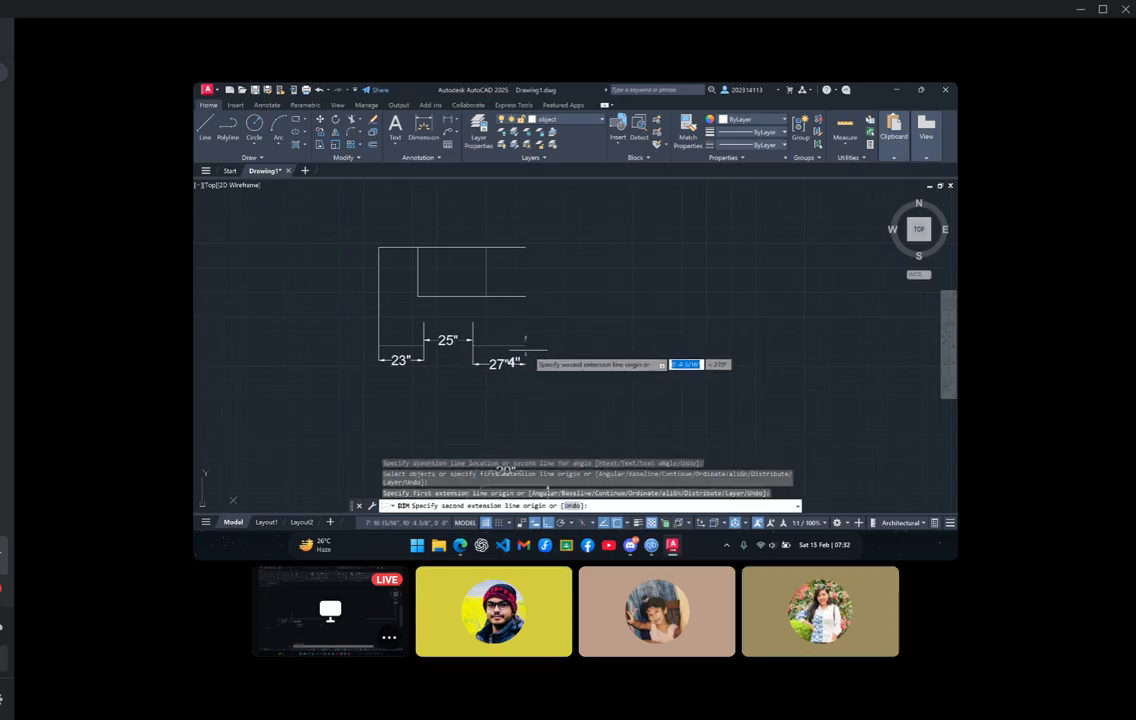
click(525, 343)
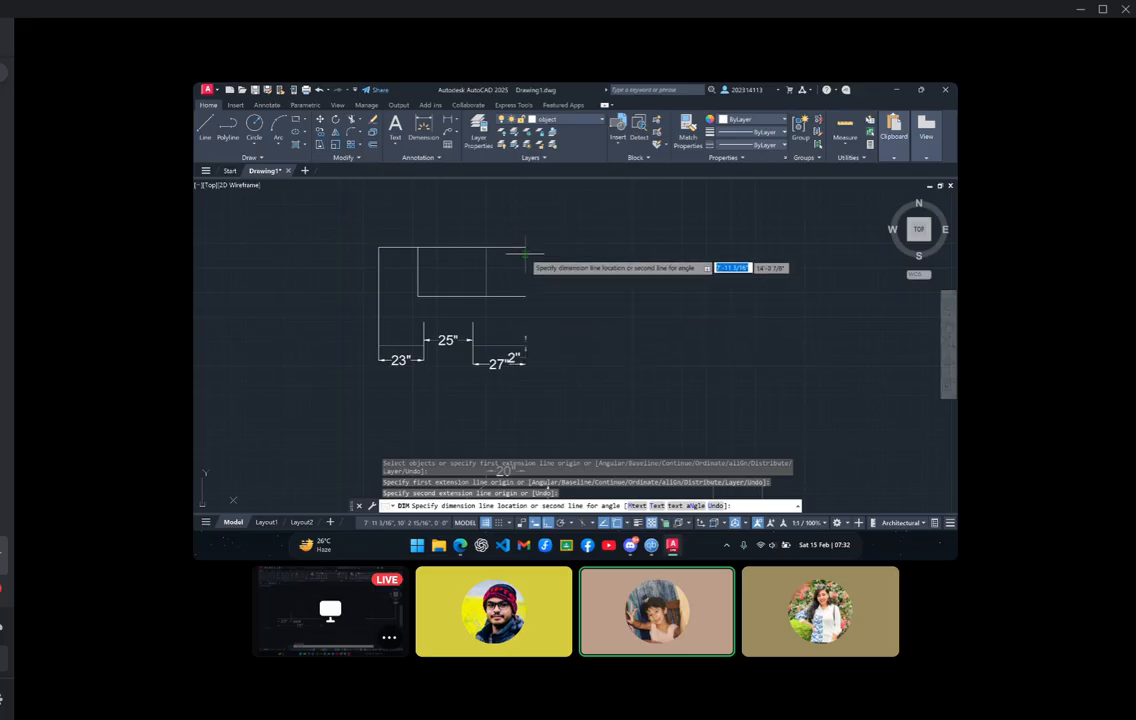
click(507, 470)
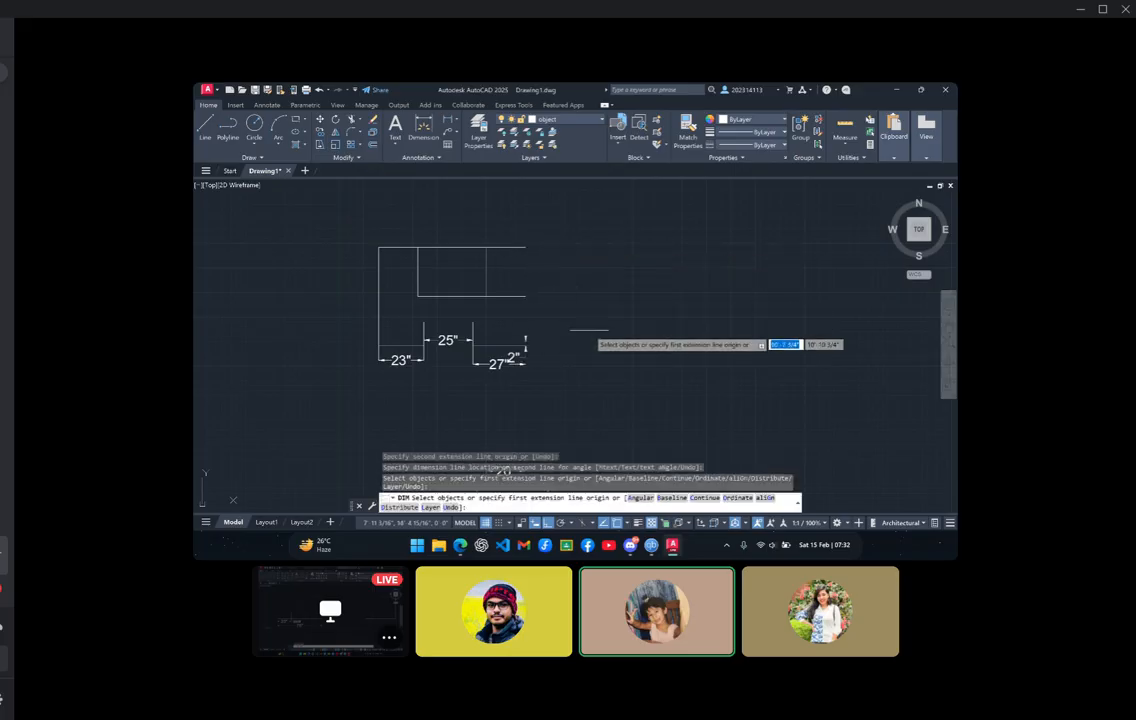
key(ctrl+z)
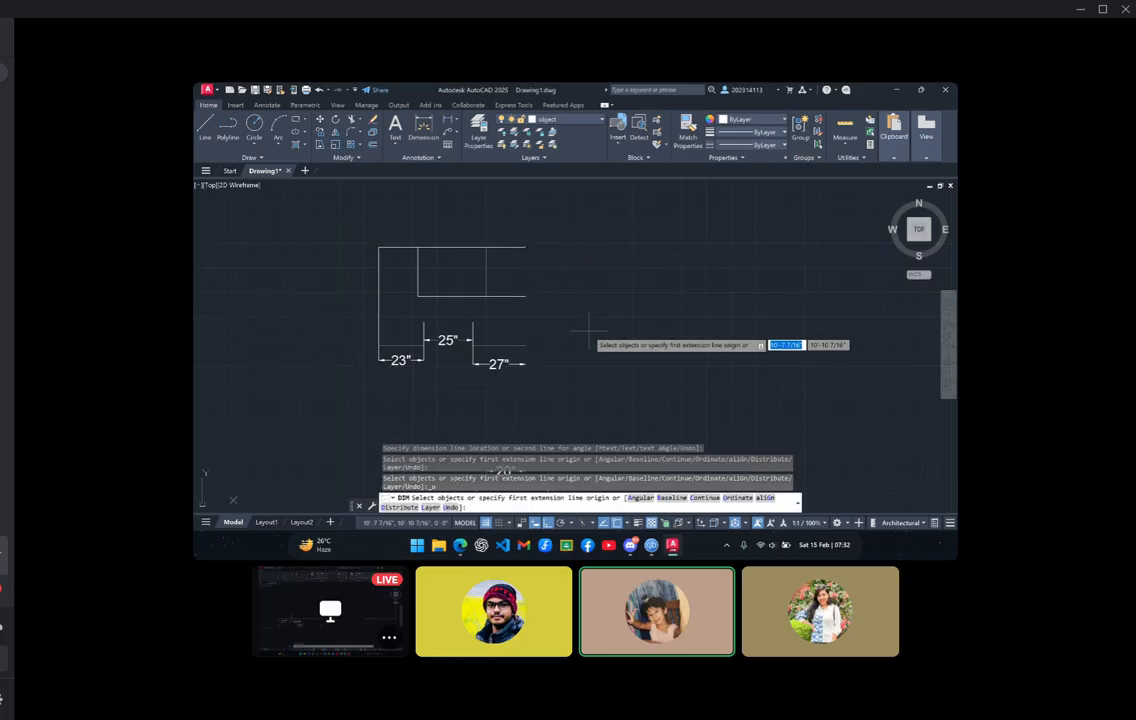
Dimension the top view's overall depth between its lower-right and upper-right ends, placing the dimension to the right
click(525, 344)
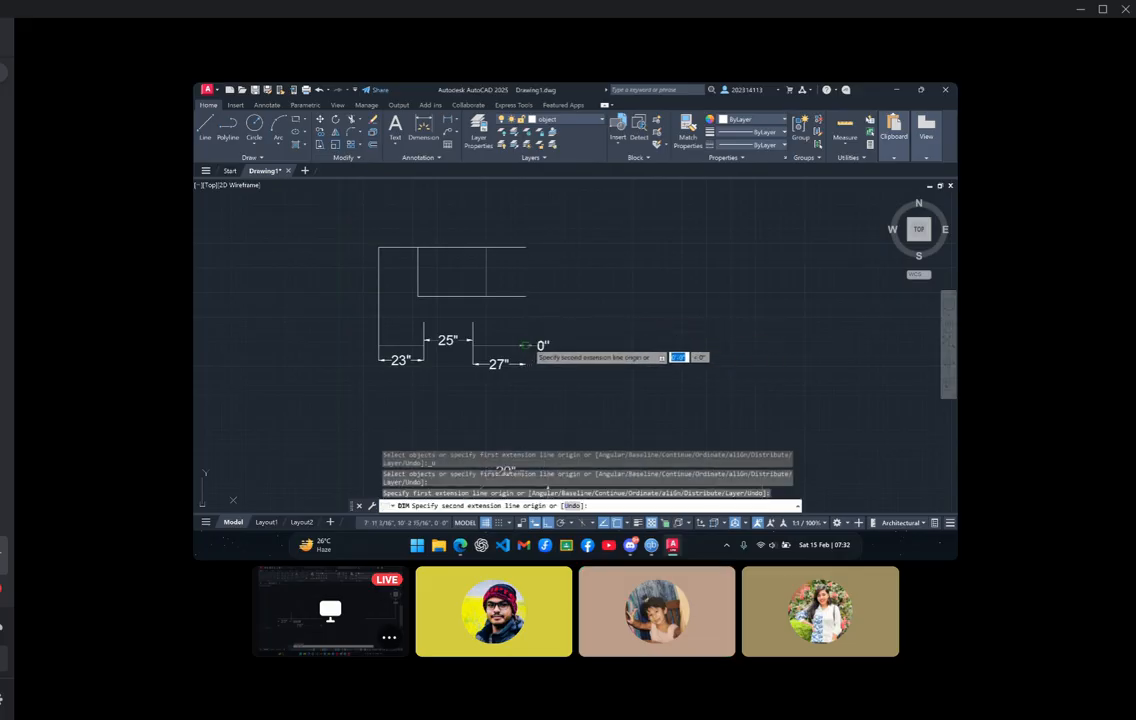
click(525, 249)
click(554, 252)
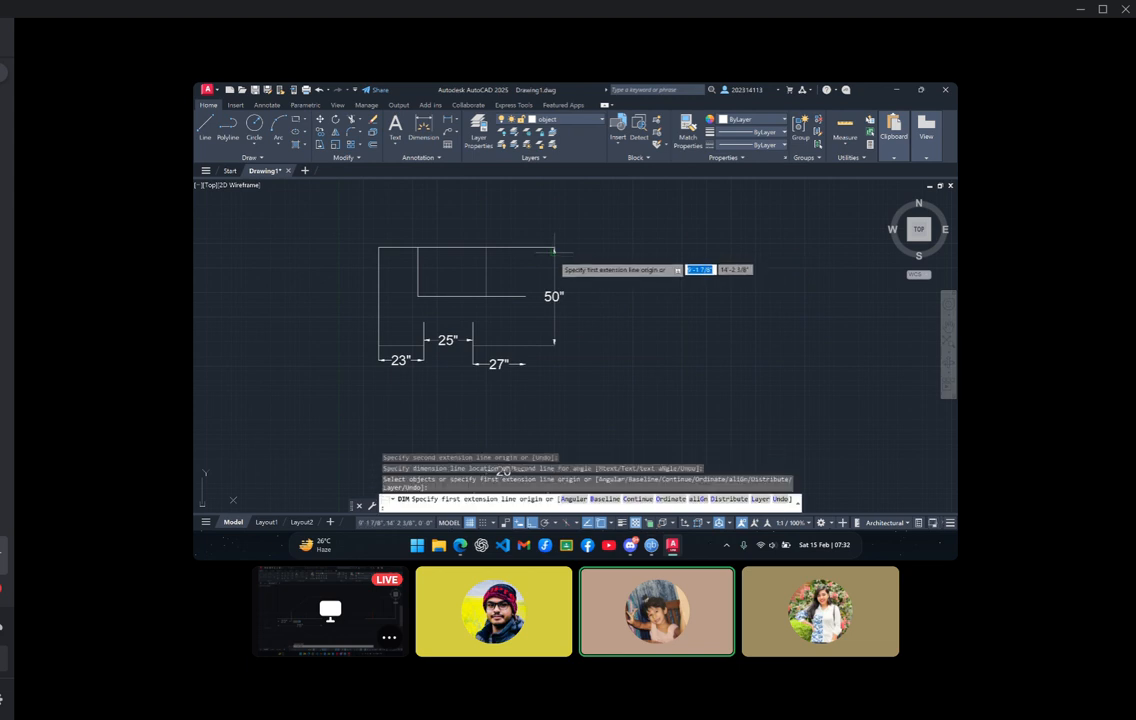
Dimension the top view's overall width along its upper edge, placing the dimension above the view
click(380, 249)
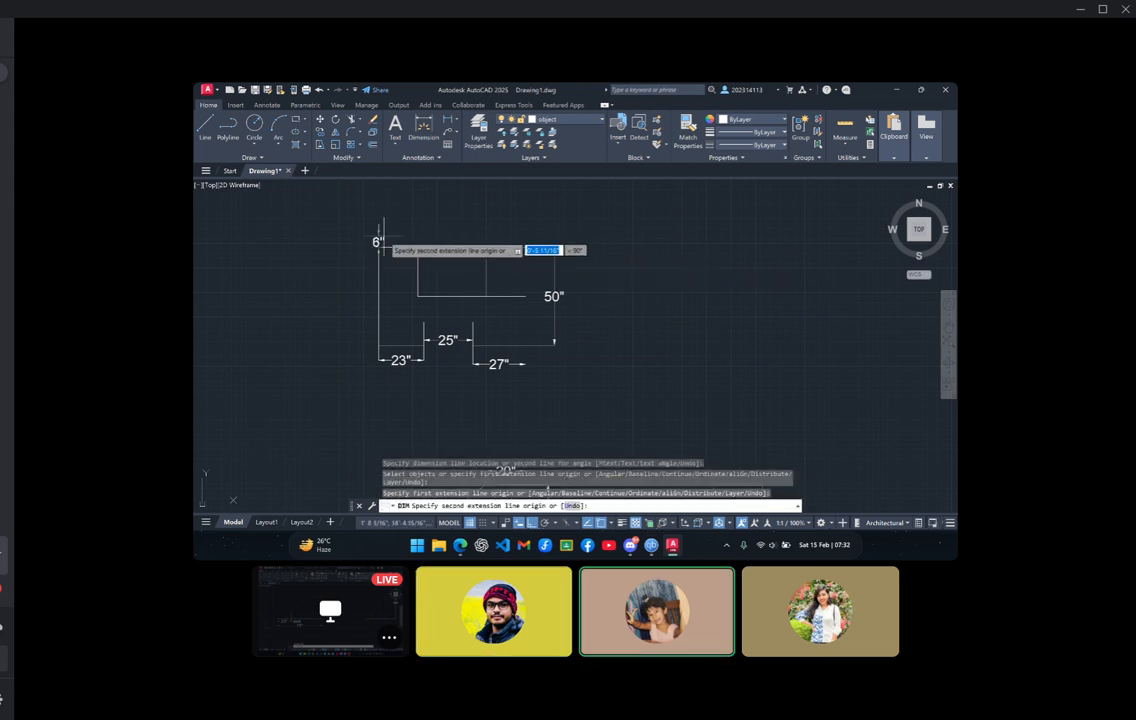
click(525, 249)
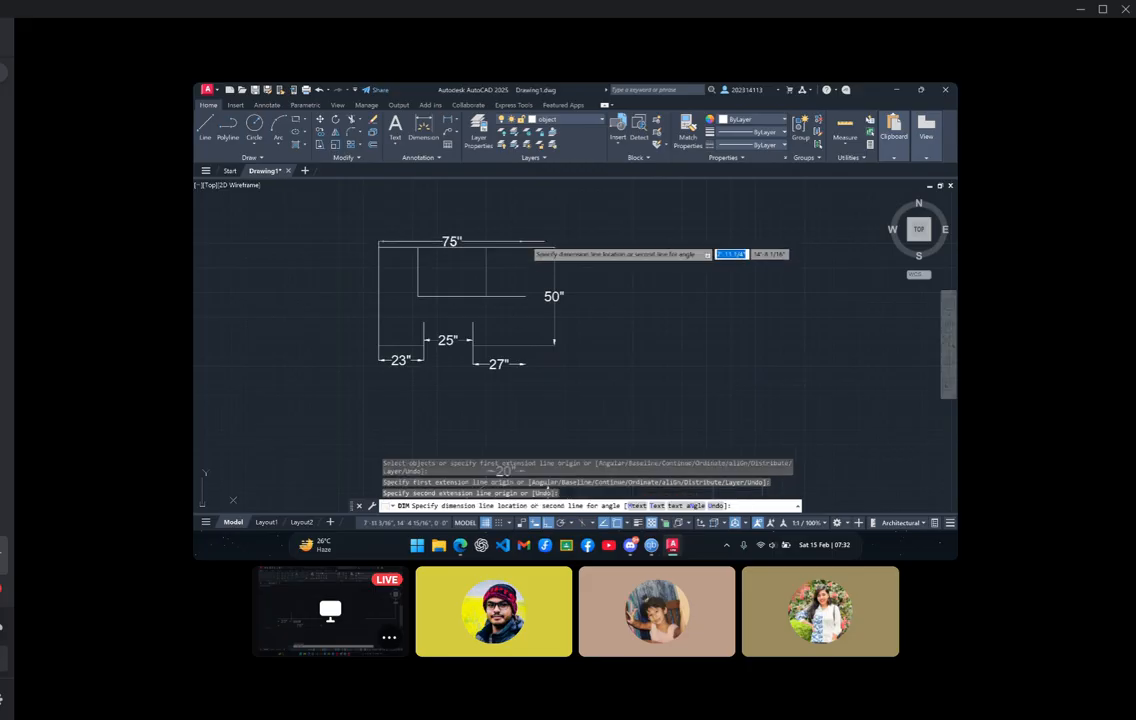
click(522, 228)
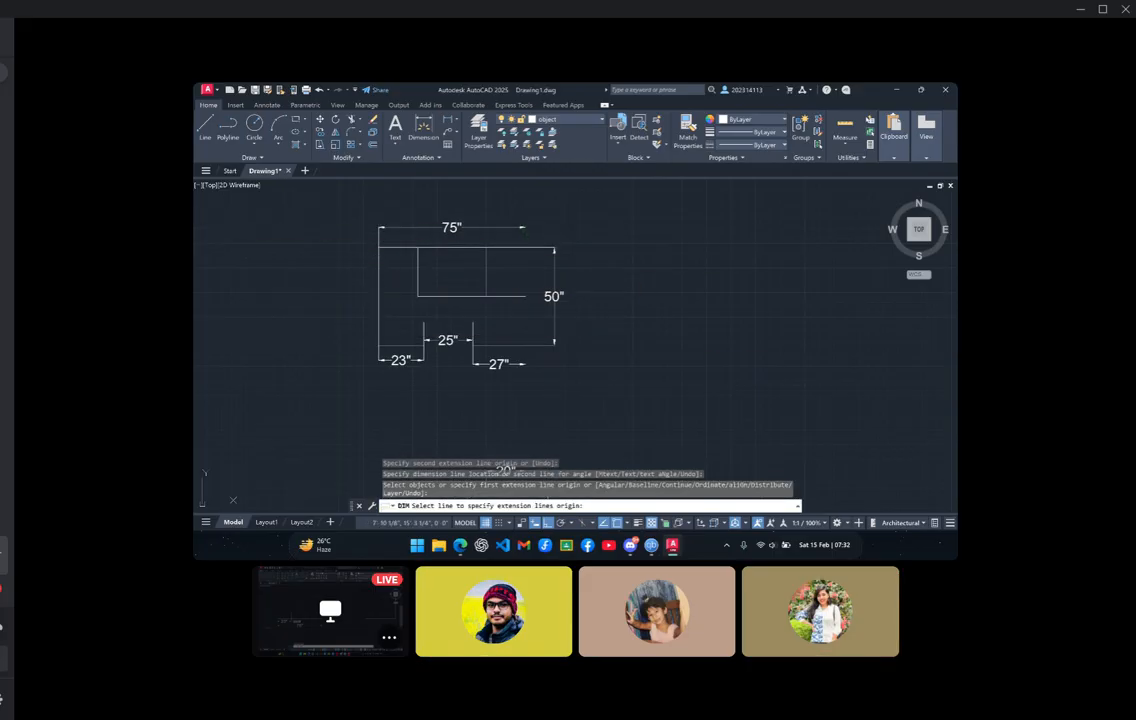
key(Escape)
Dimension the full length of the inner block's lower edge in the top view, placing it just below that edge
click(430, 144)
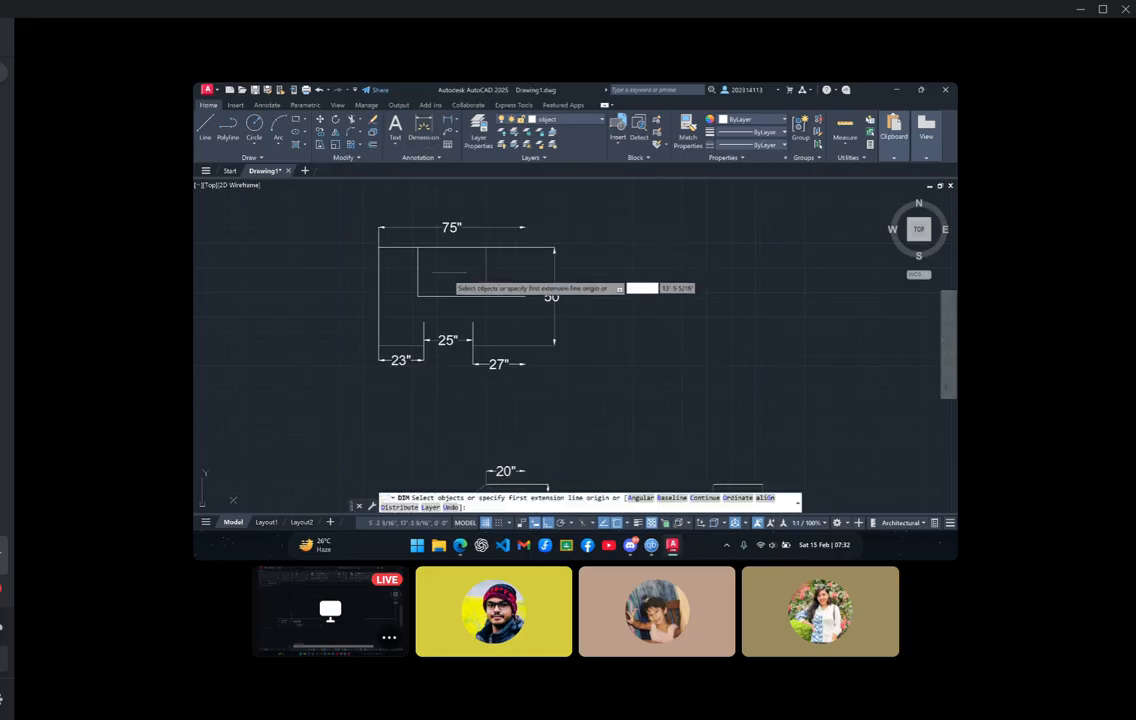
click(418, 296)
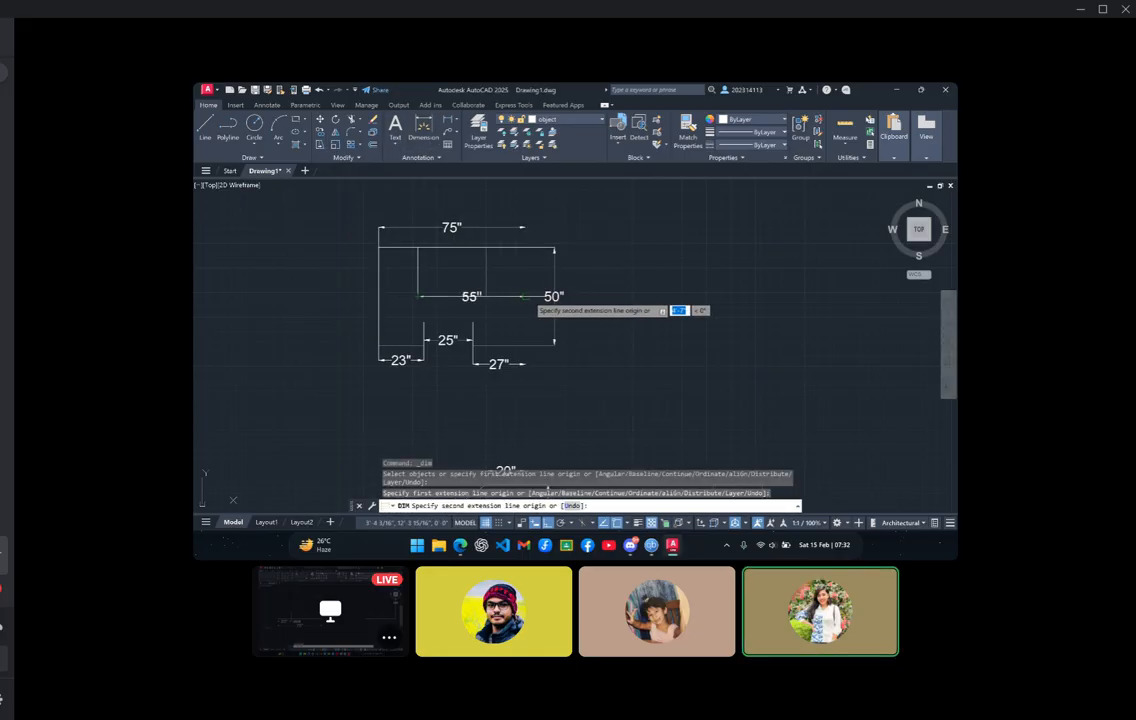
click(524, 296)
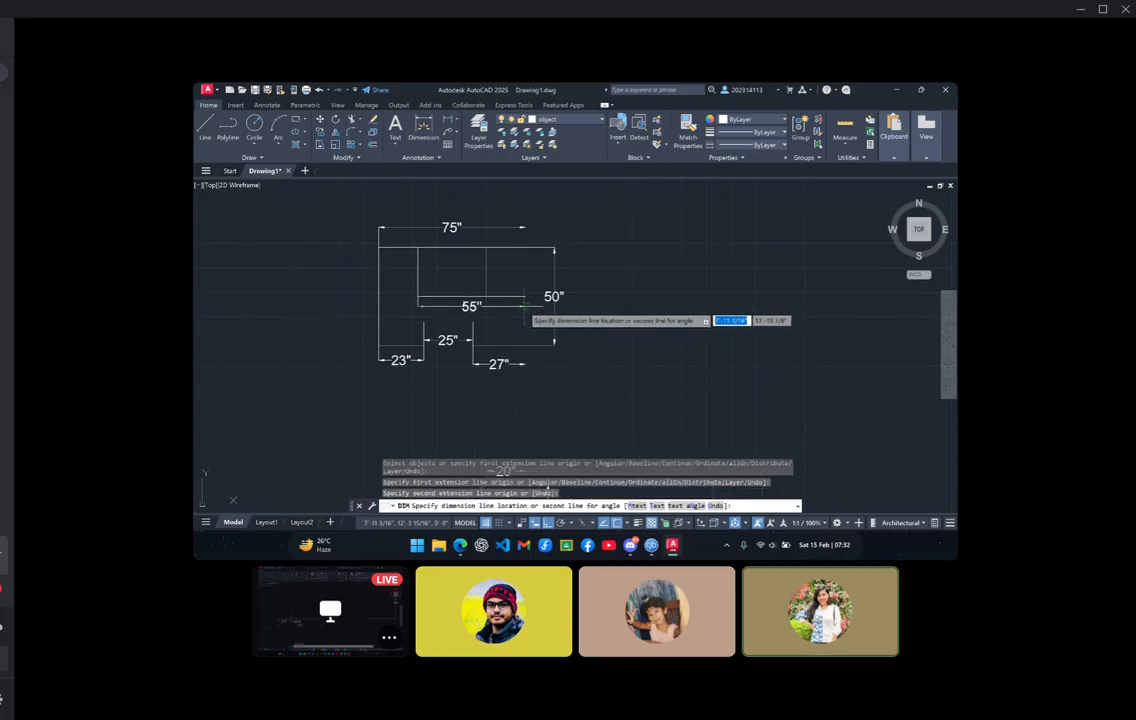
click(506, 306)
Dimension the part of the top view's inner block right of its inner vertical line, placing it just above the lower edge
click(485, 296)
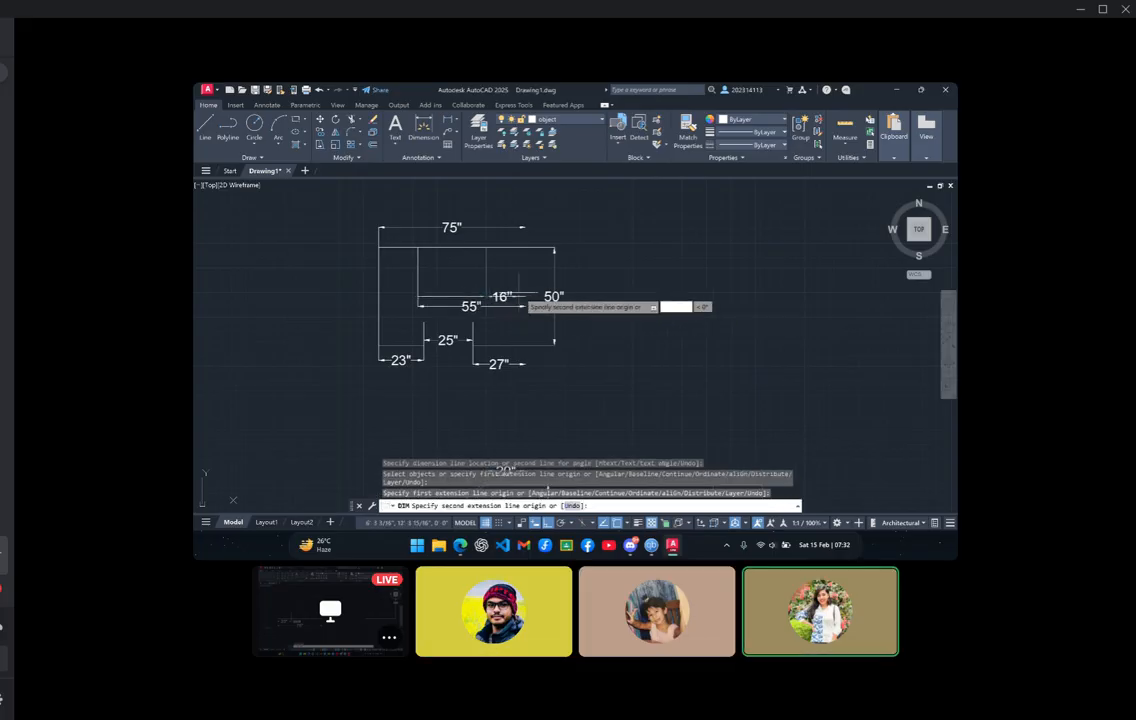
click(524, 296)
click(522, 286)
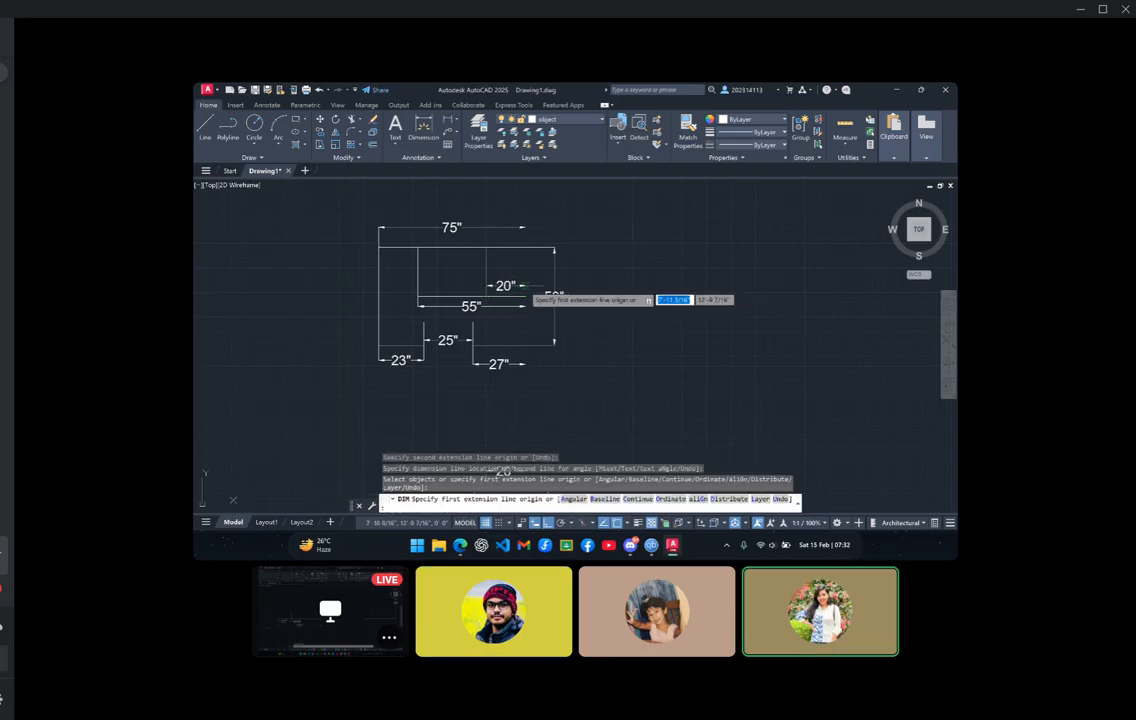
Dimension the inner block's depth along its left edge and its offset from the top view's left edge, placing them outside the block
key(Return)
click(418, 248)
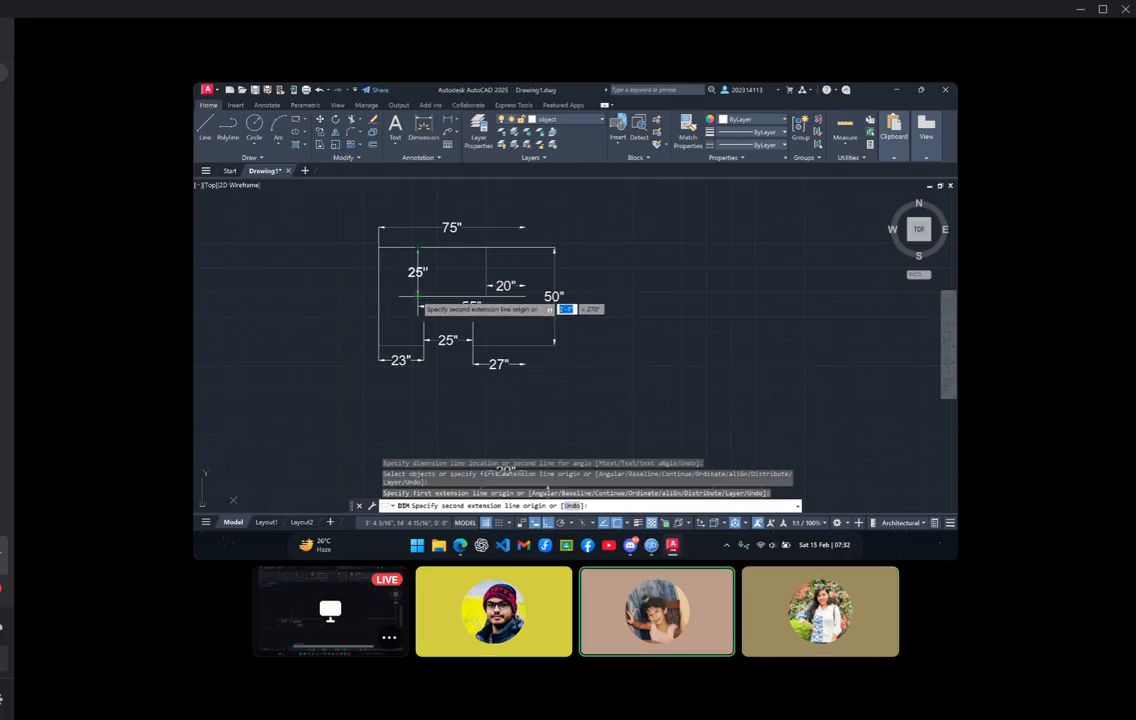
click(418, 296)
click(402, 298)
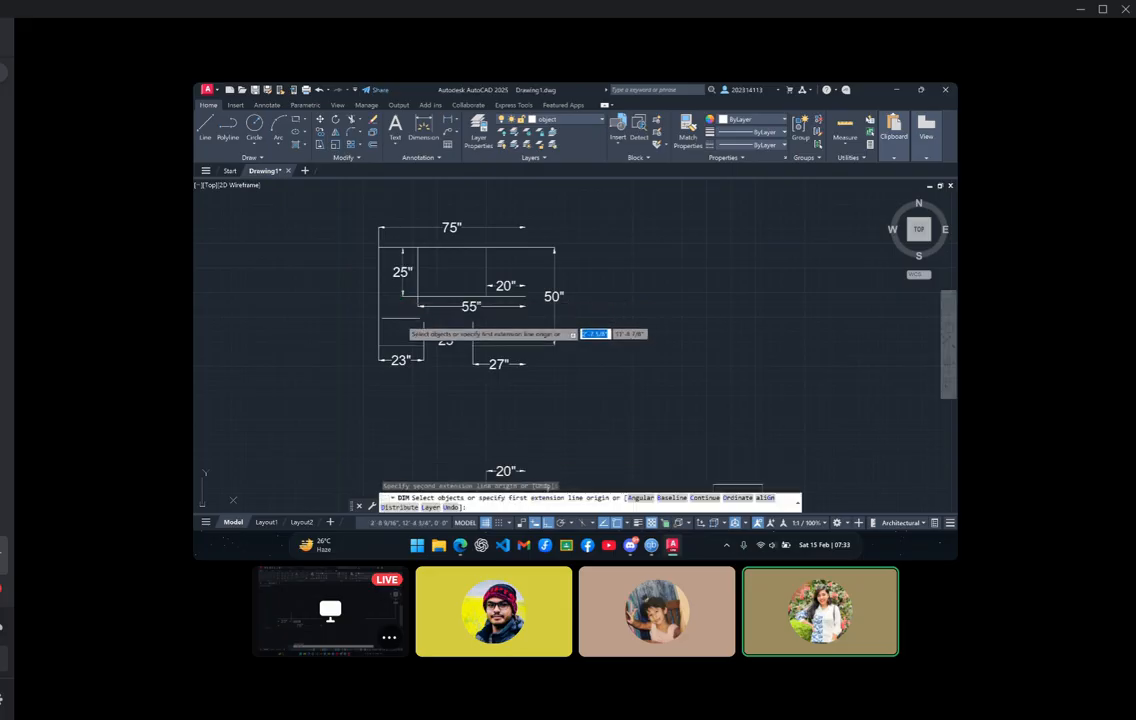
click(378, 247)
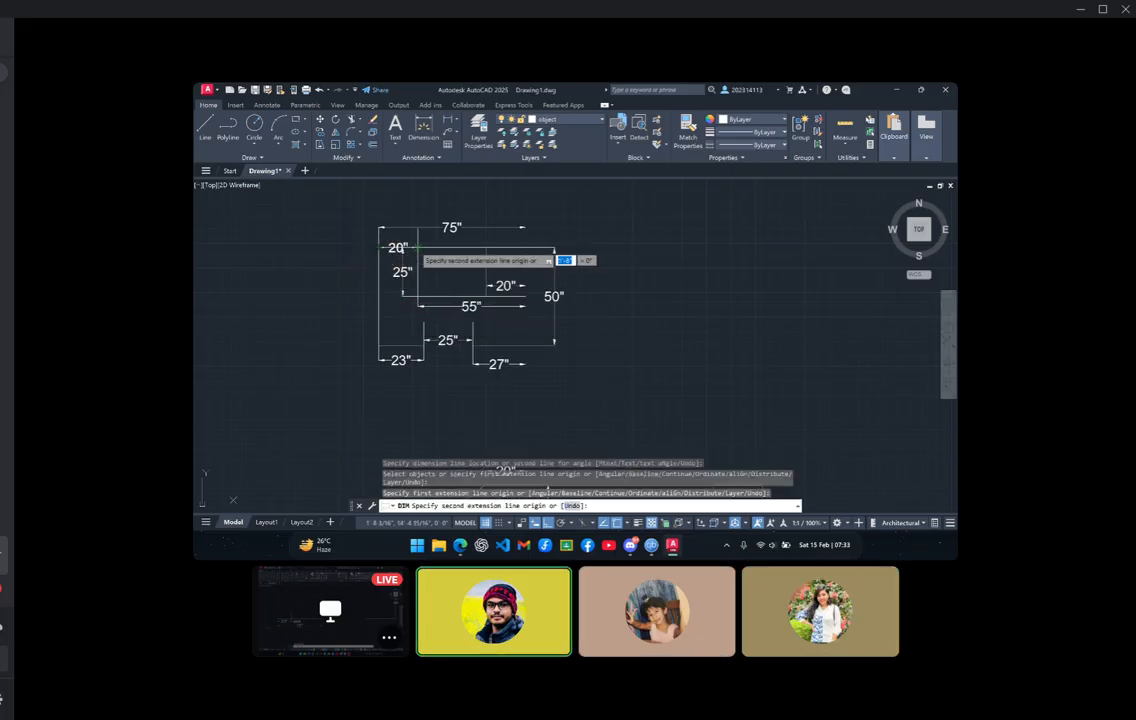
click(418, 247)
click(414, 239)
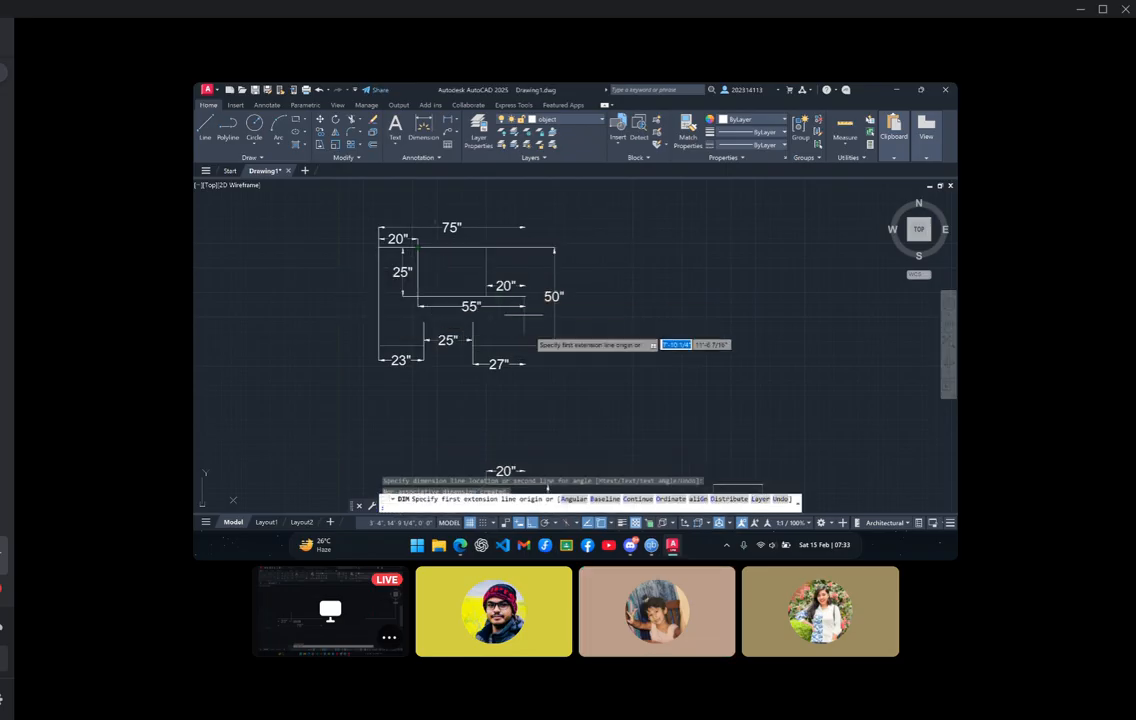
Dimension the side view's overall width along its lower edge, starting from the lower-left corner
middle_drag(640, 388, 368, 246)
middle_drag(540, 374, 649, 336)
scroll(652, 345, up, 2)
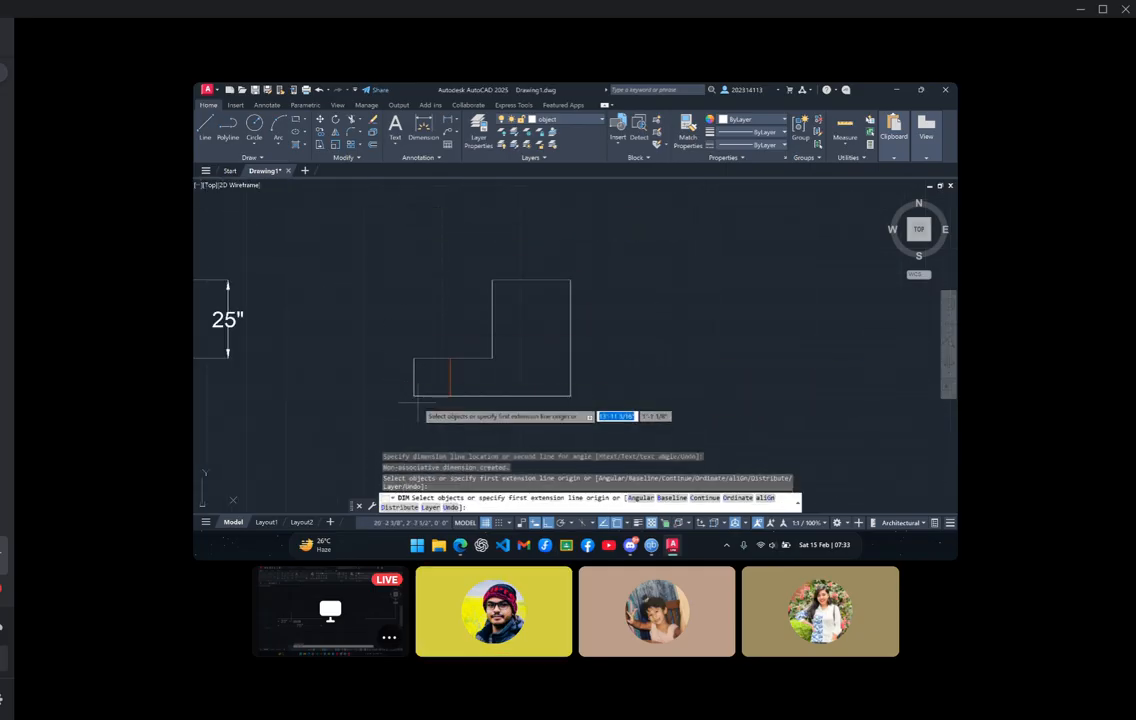
click(414, 396)
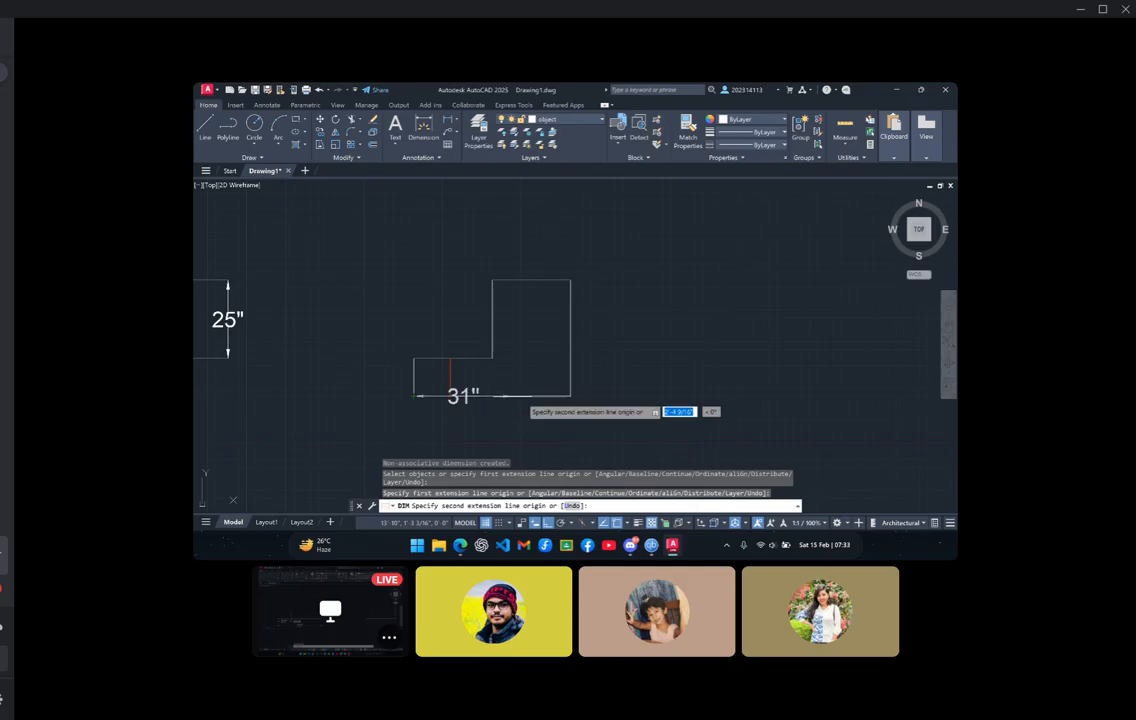
Dimension the L-shaped side view's full bottom width below it and its full height beyond the tall outer edge
click(570, 396)
click(571, 419)
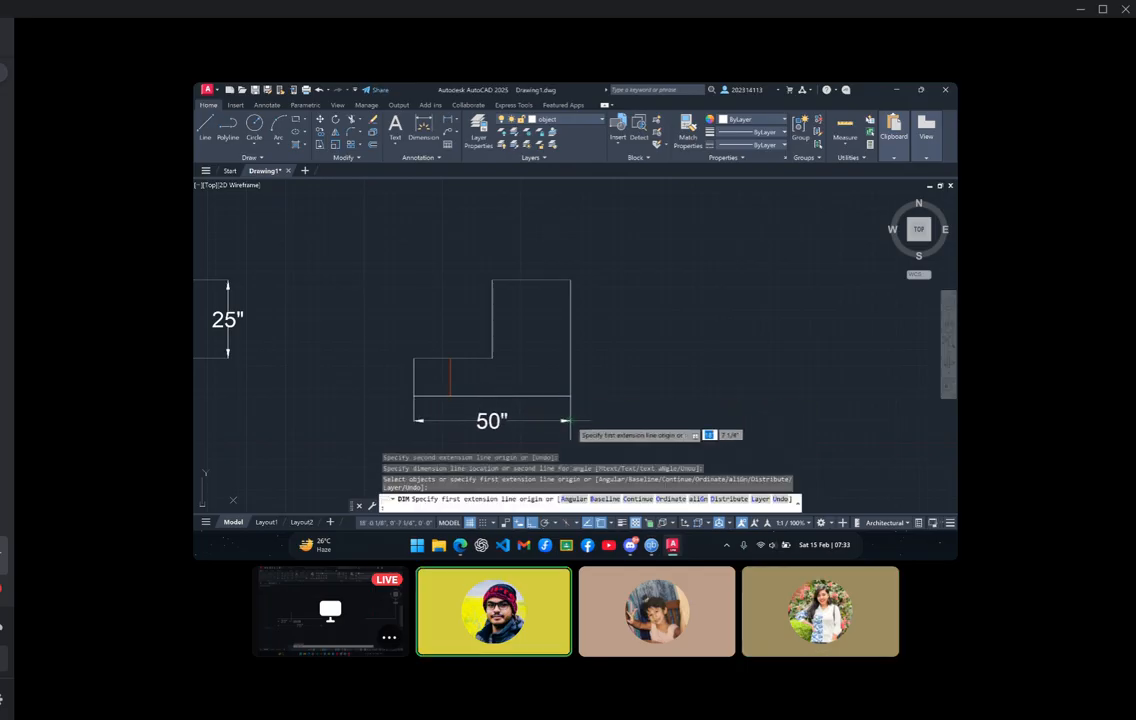
click(571, 396)
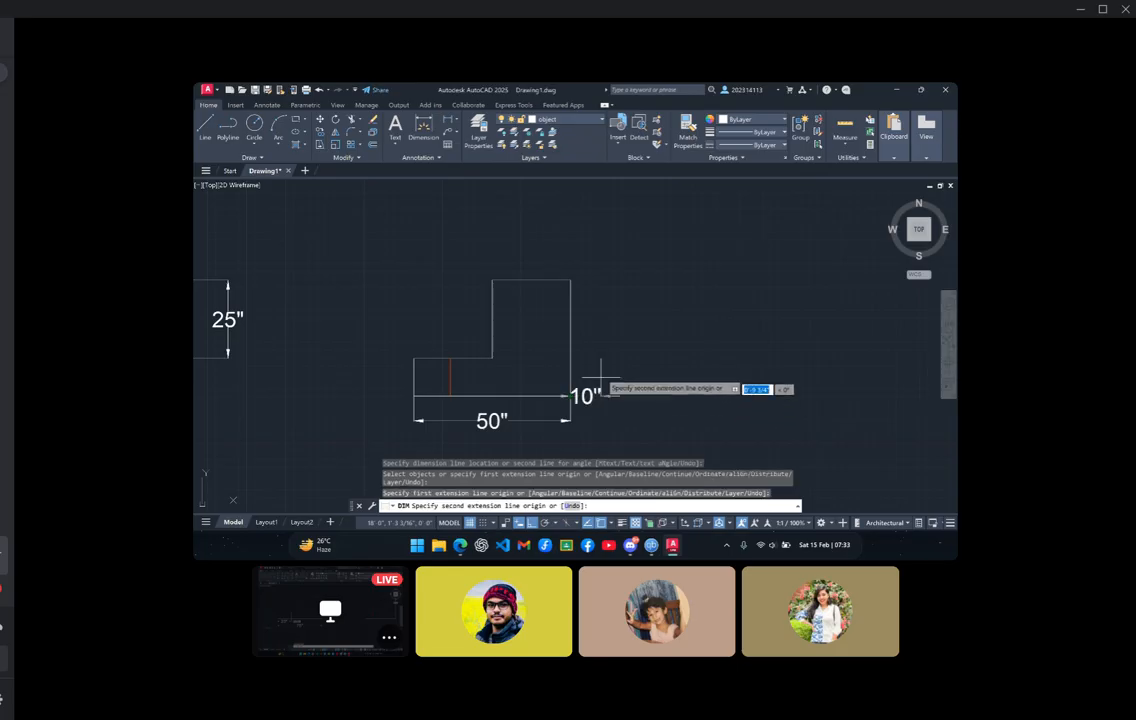
click(571, 281)
click(604, 290)
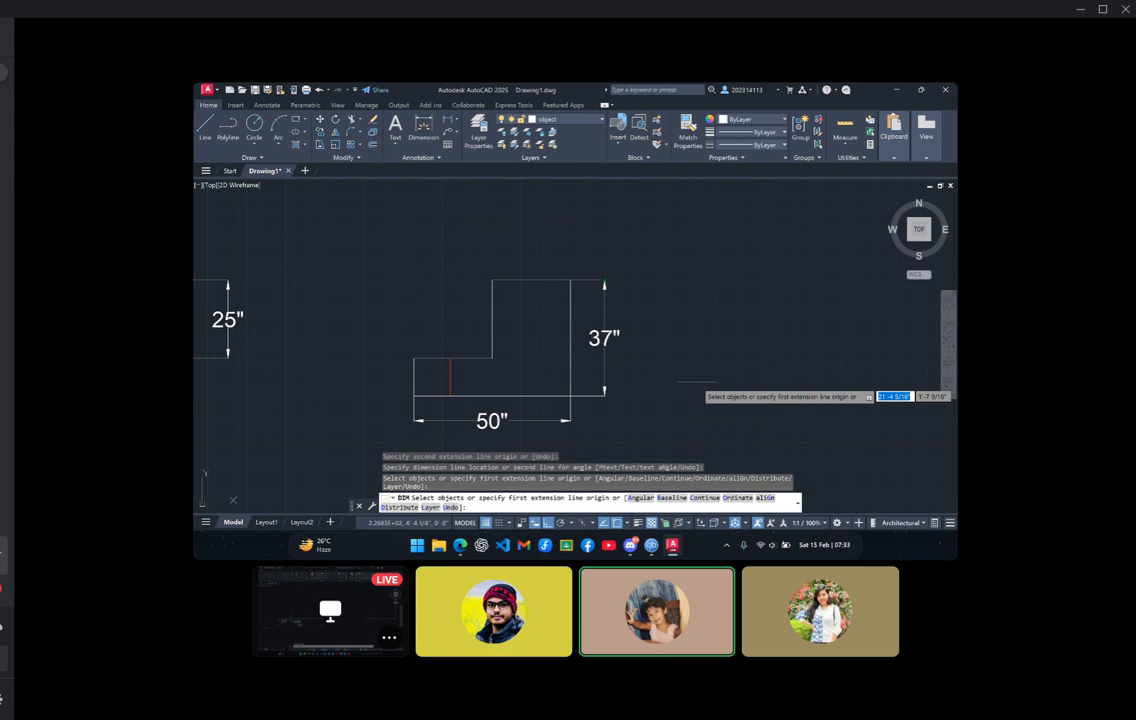
mouse_move(459, 548)
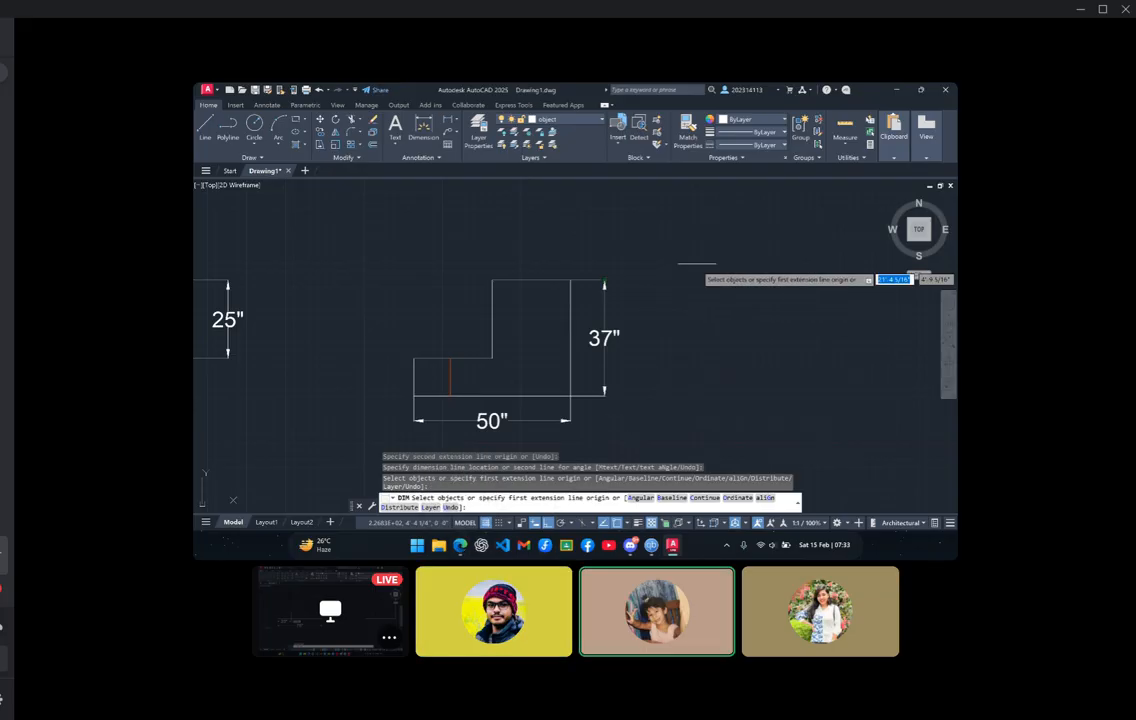
Dimension the side view's offset from the low outer edge to the red line, and the height of its inner step edge
click(414, 357)
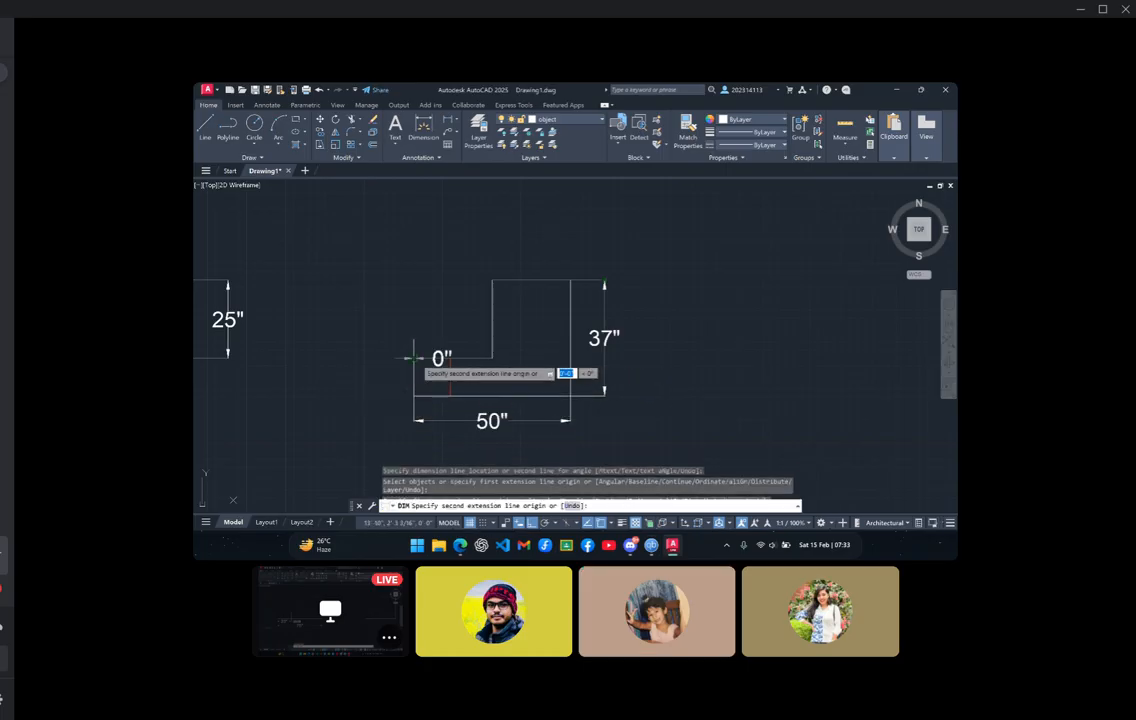
click(451, 357)
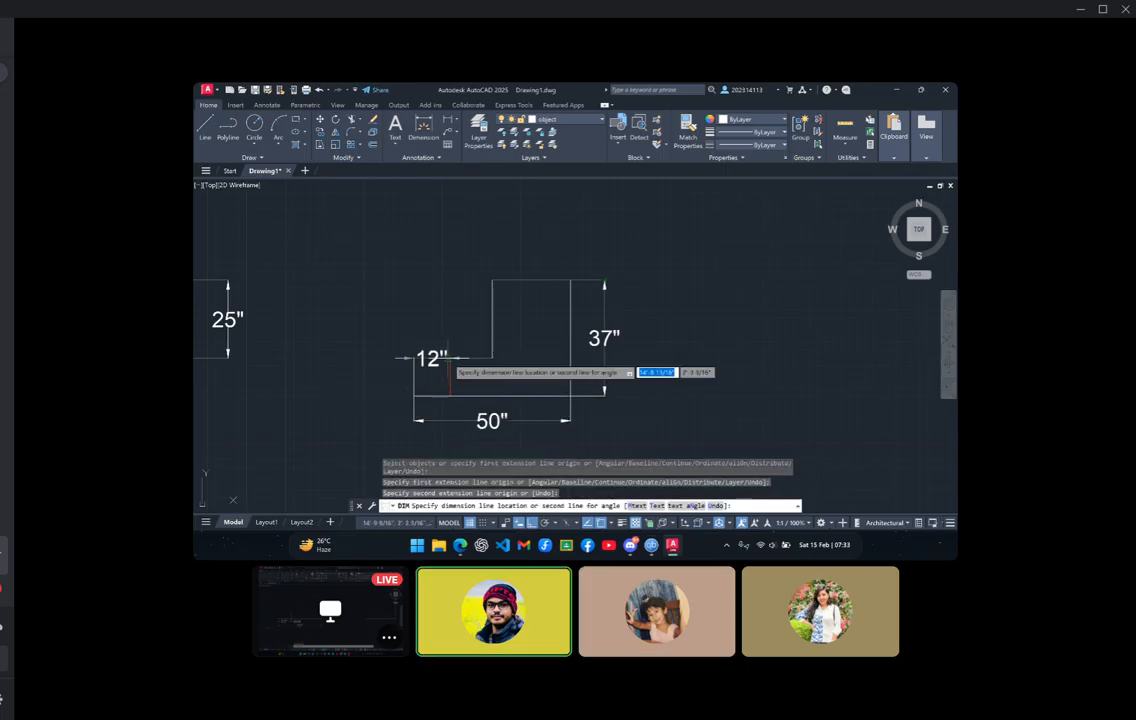
click(452, 375)
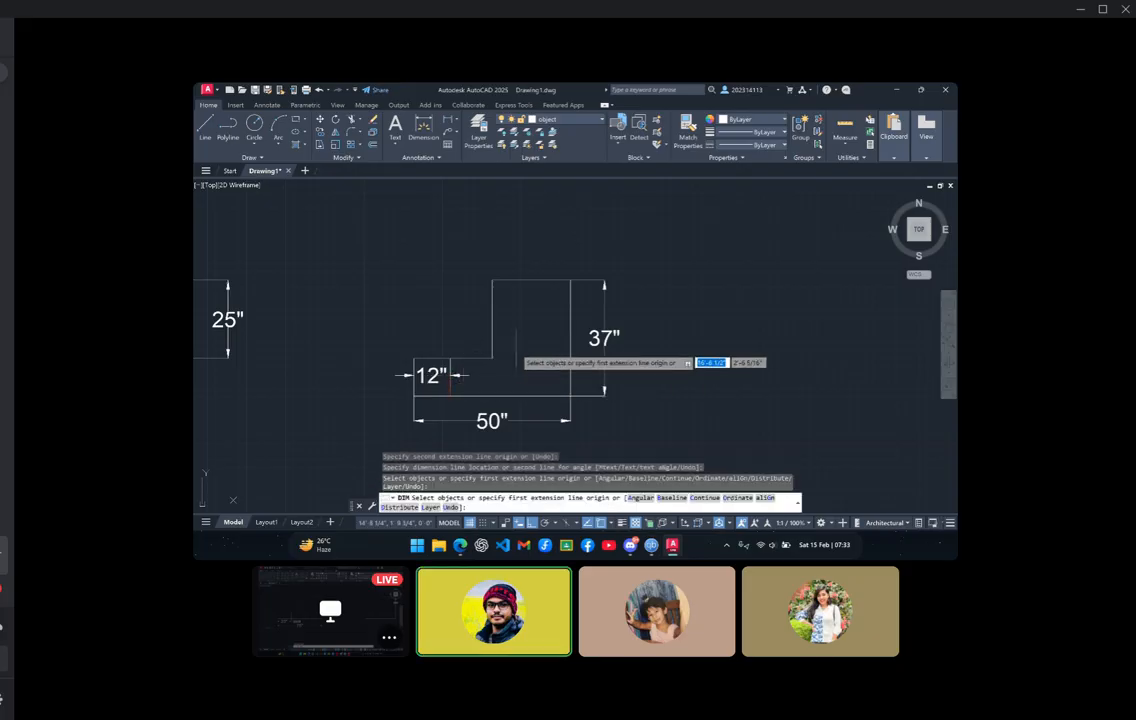
click(492, 357)
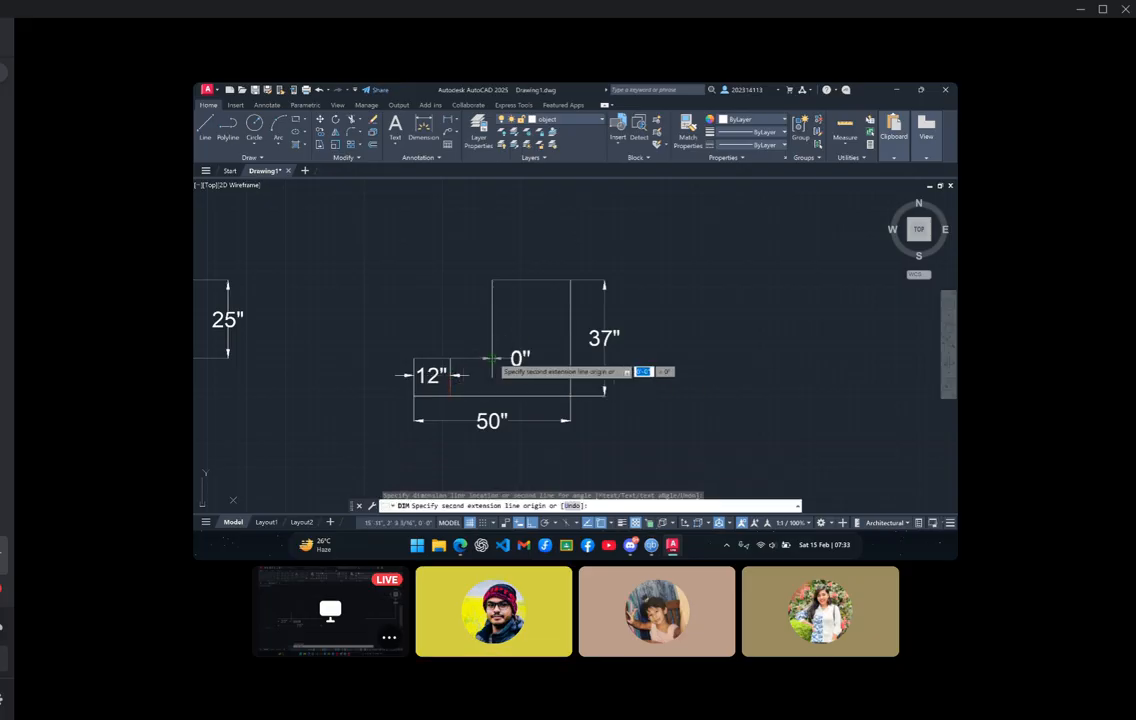
click(492, 281)
click(463, 285)
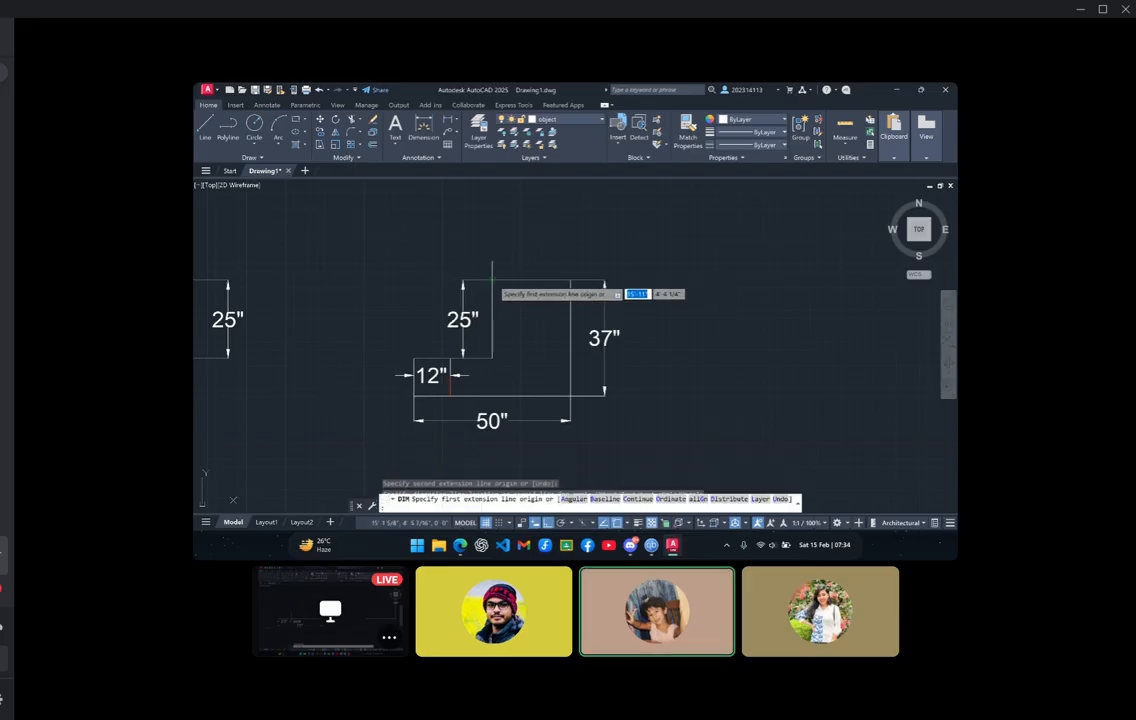
Dimension the width of the side view's top edge, placing the dimension above it
click(492, 281)
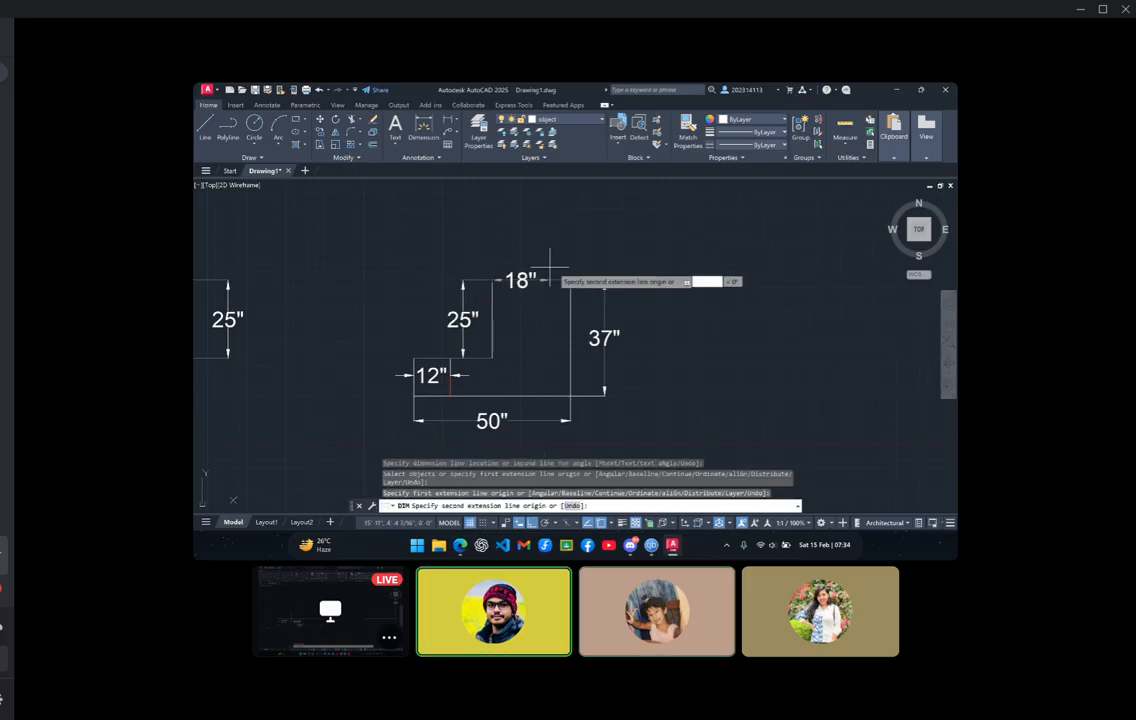
click(570, 281)
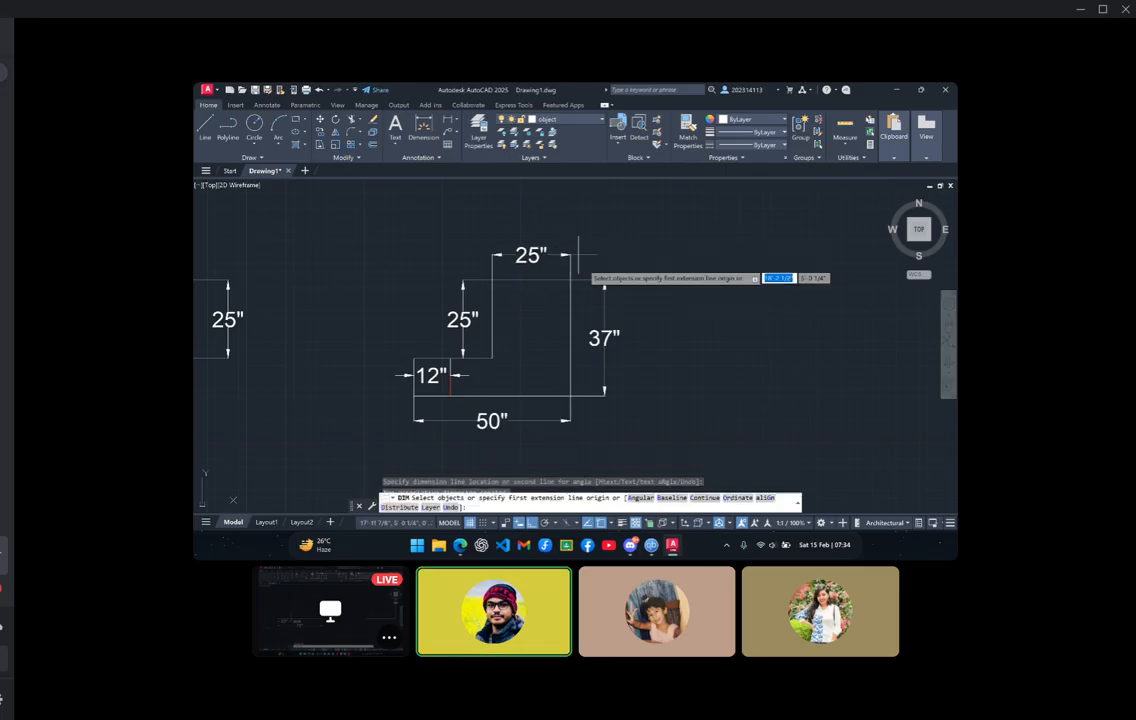
click(572, 258)
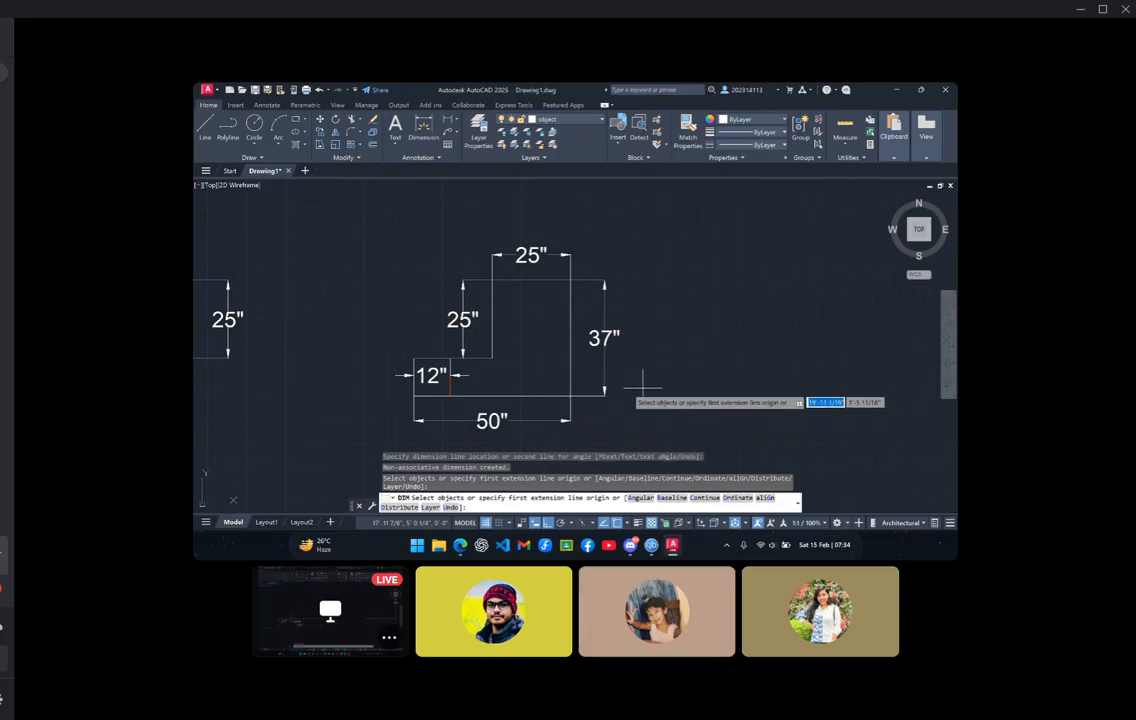
Set up a model plot with Microsoft Print to PDF as the plotter and A4 as the paper size
scroll(663, 382, down, 4)
scroll(664, 382, up, 2)
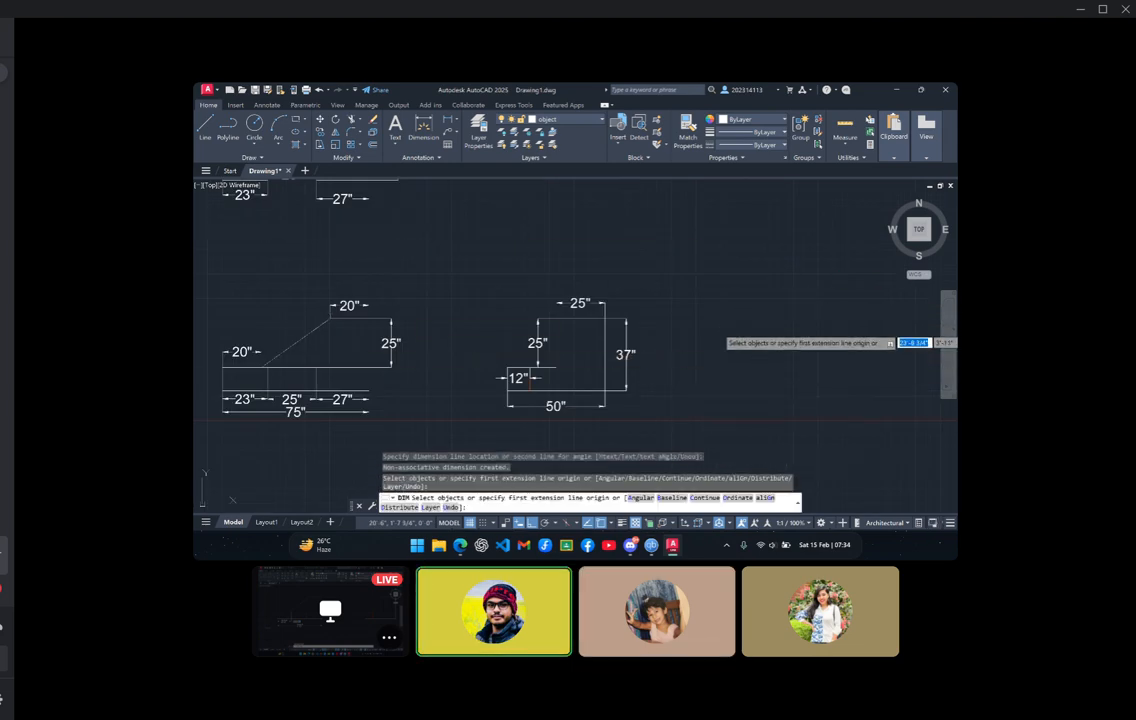
key(ctrl+p)
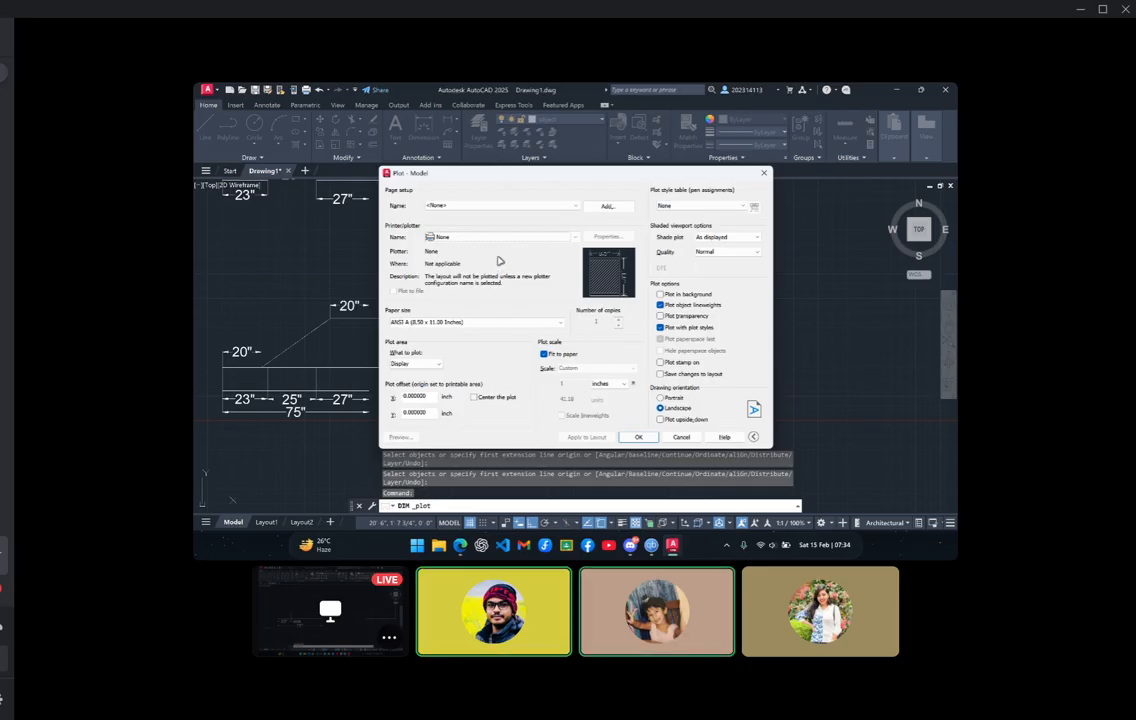
click(514, 322)
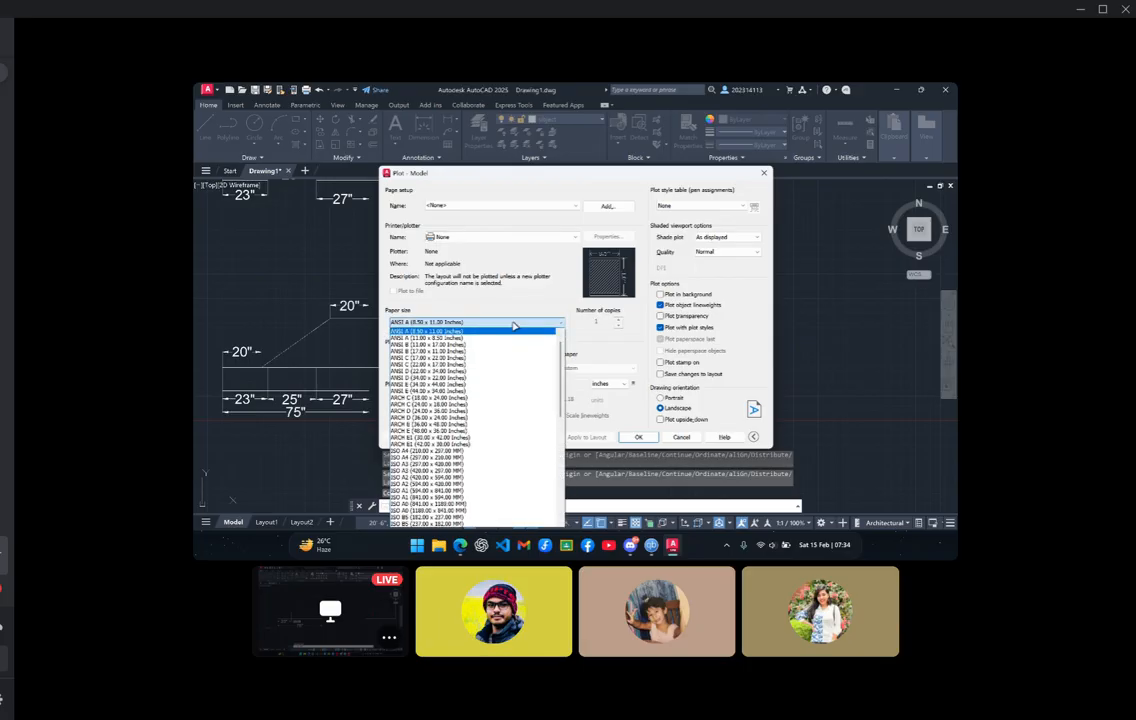
click(506, 239)
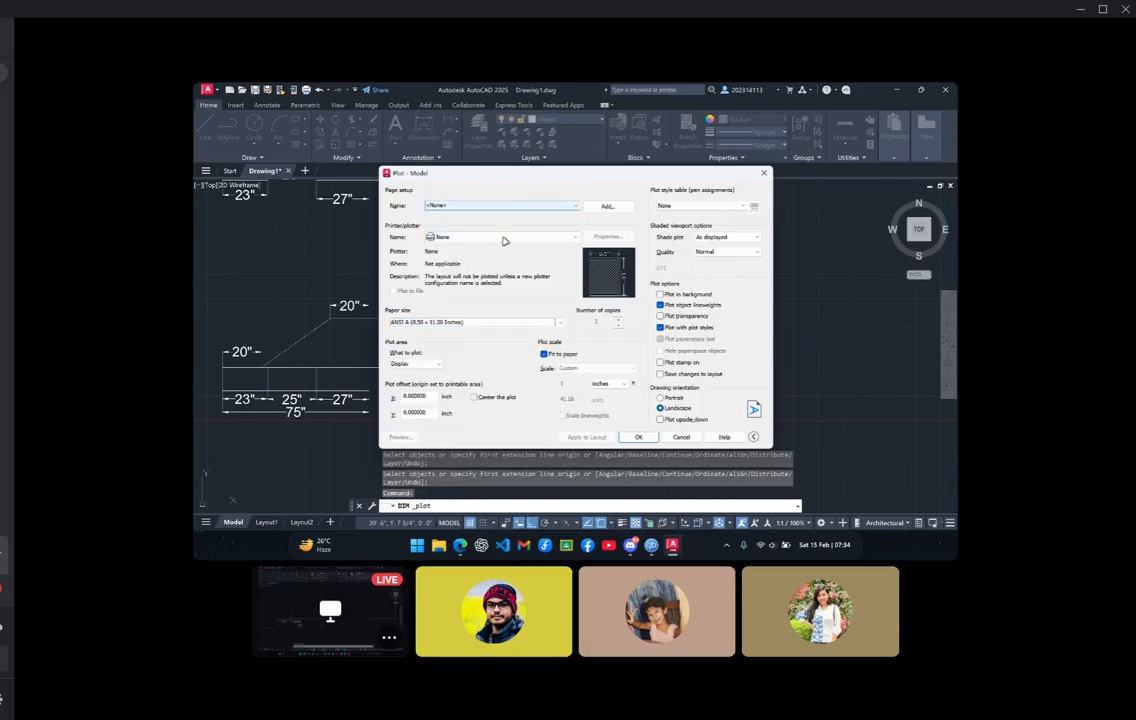
click(505, 239)
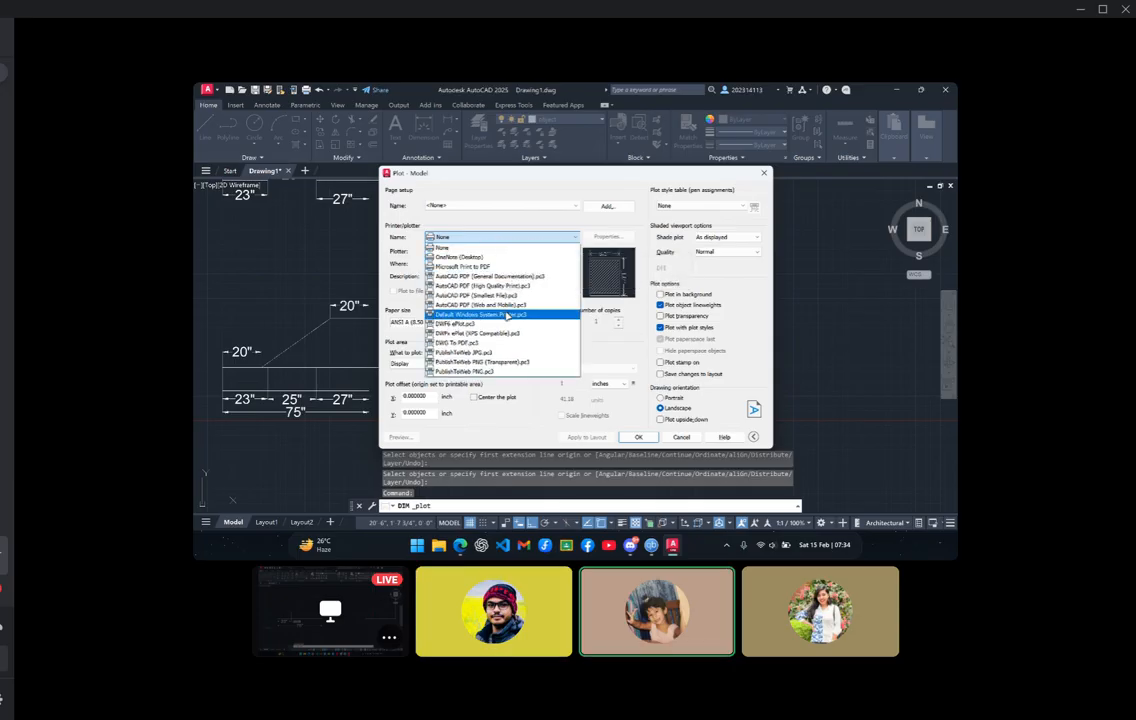
click(495, 266)
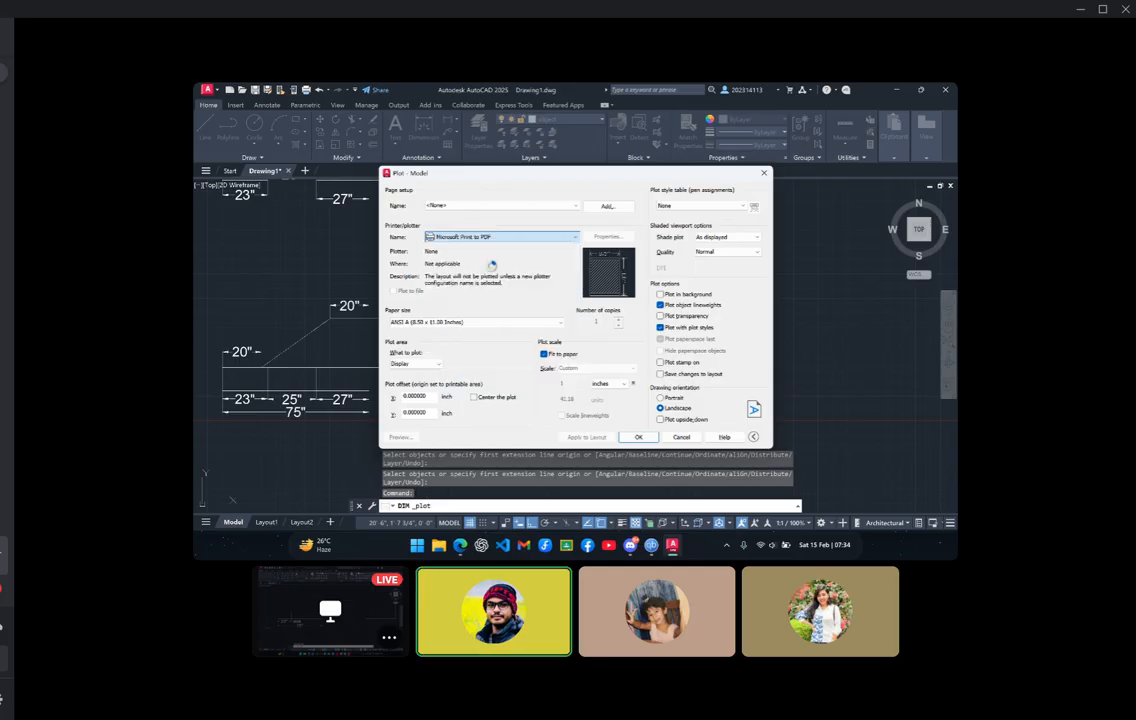
click(507, 322)
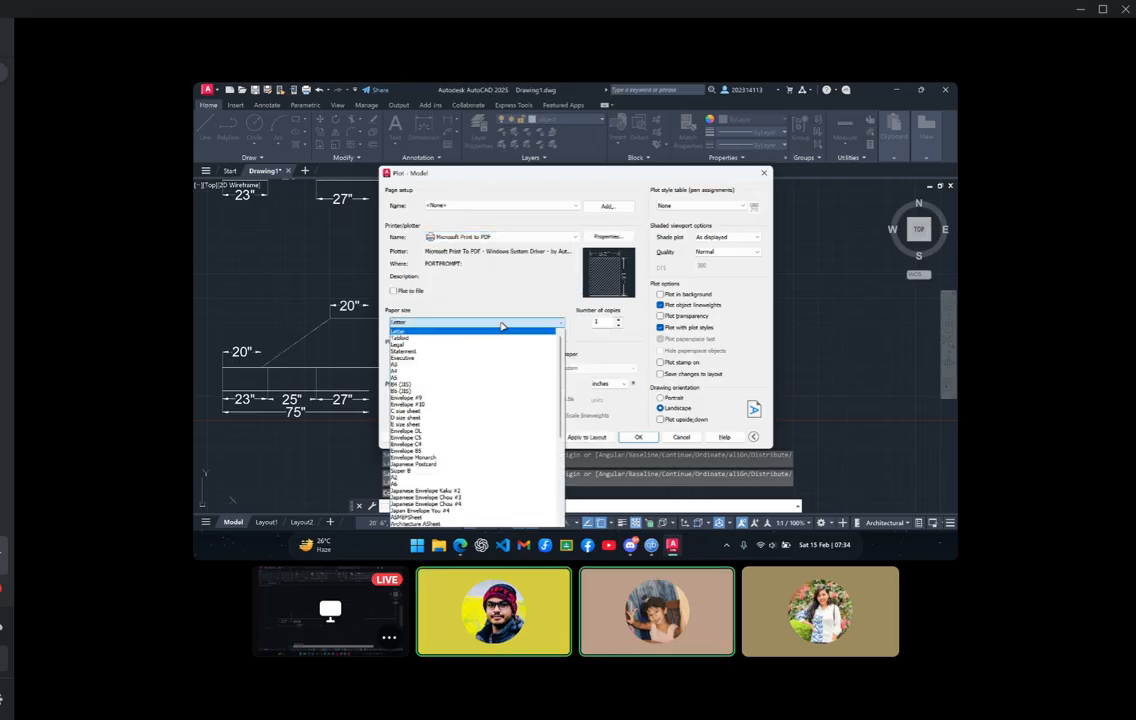
click(401, 370)
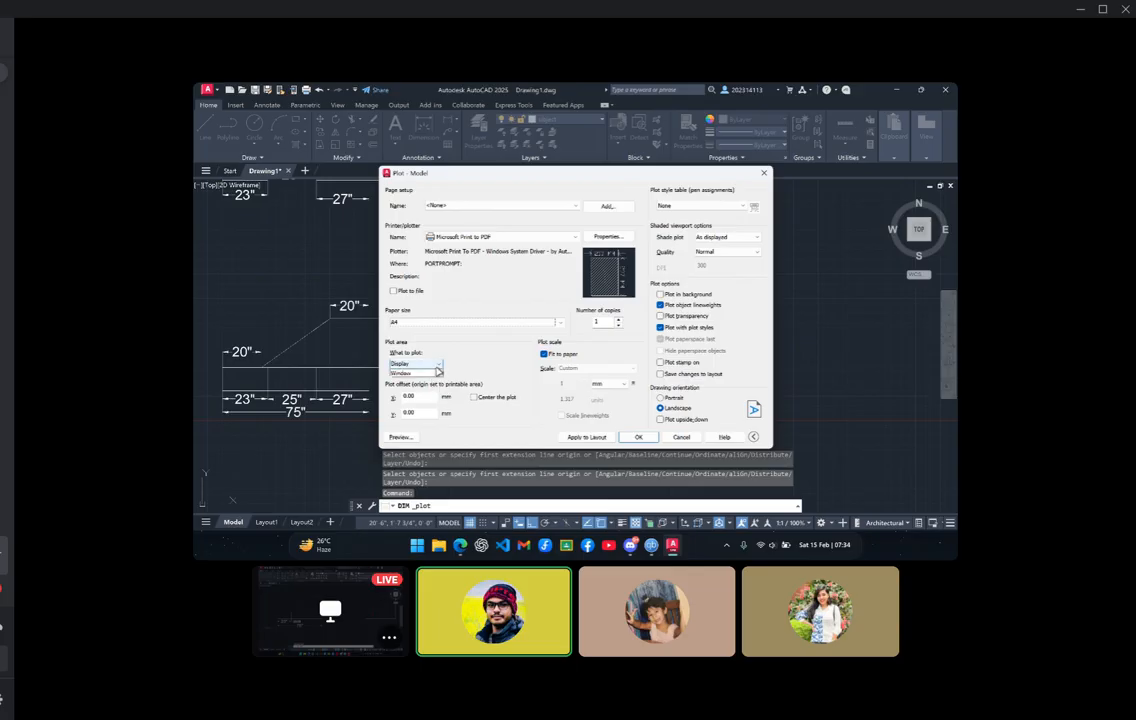
Set the plot area to Window and try to enclose all three dimensioned views
click(405, 393)
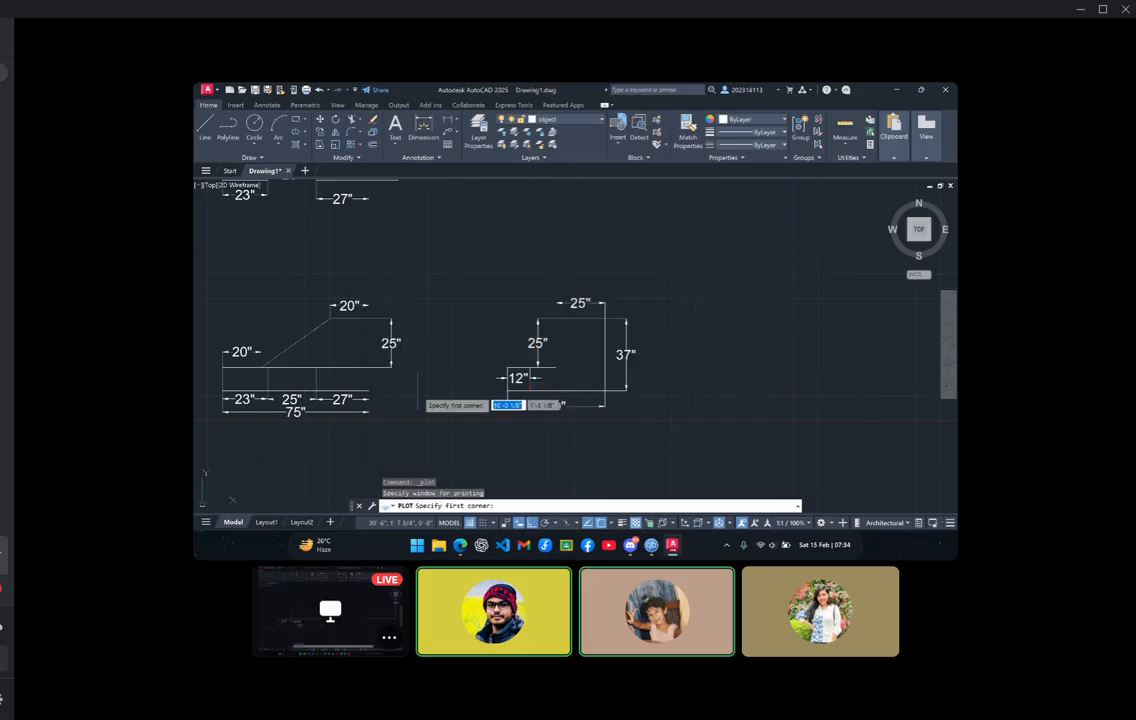
scroll(390, 370, down, 3)
scroll(392, 372, down, 3)
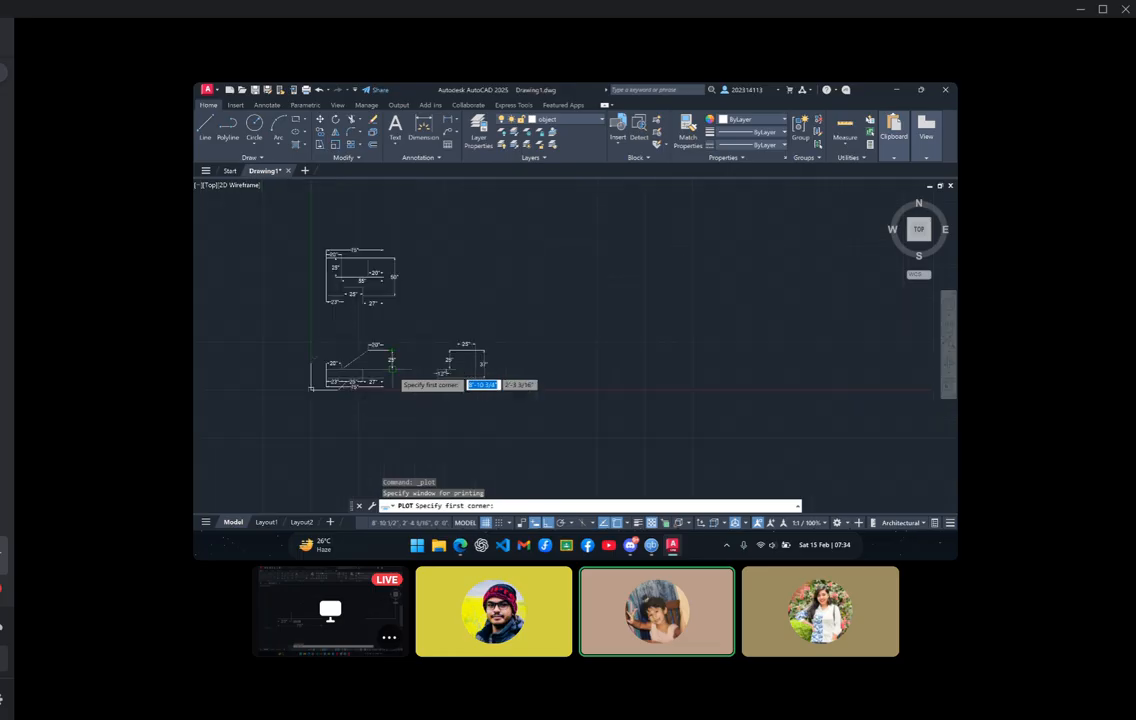
scroll(392, 372, up, 5)
scroll(392, 372, down, 2)
scroll(391, 369, down, 2)
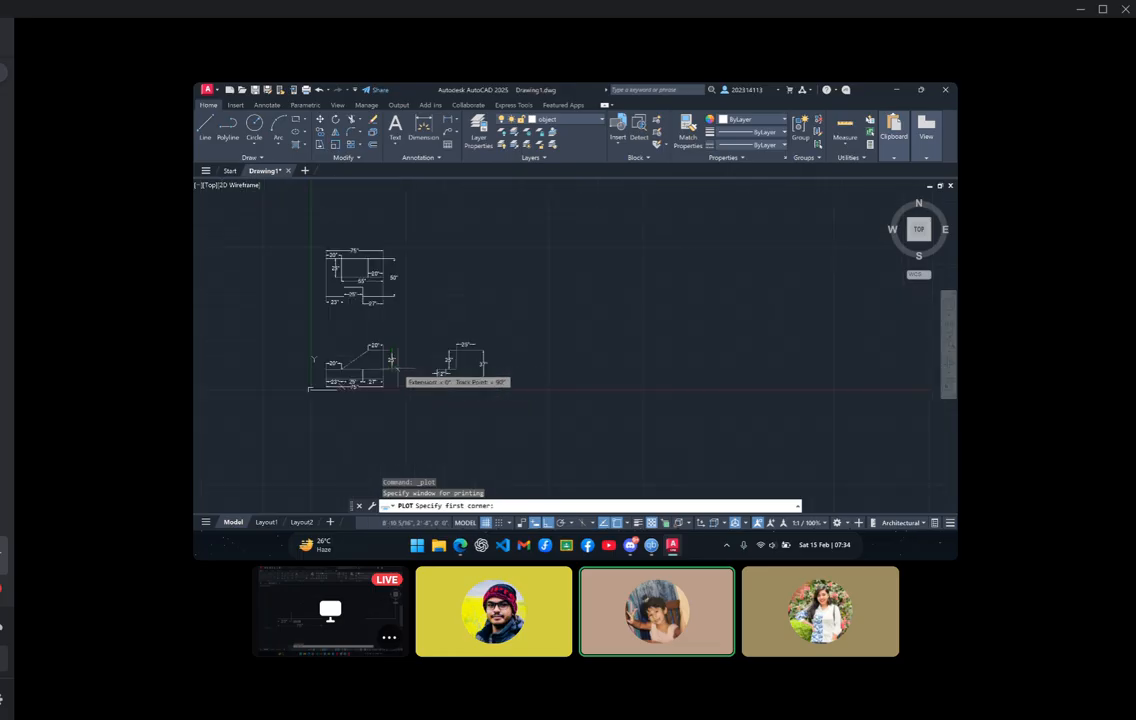
click(316, 242)
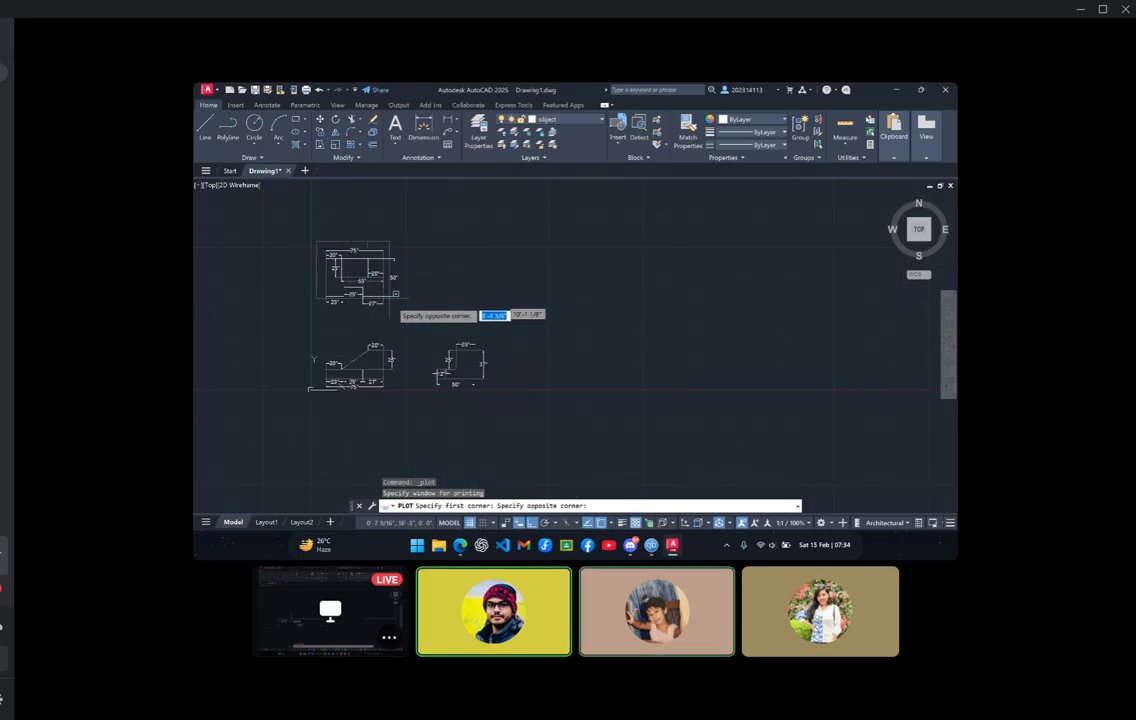
click(507, 393)
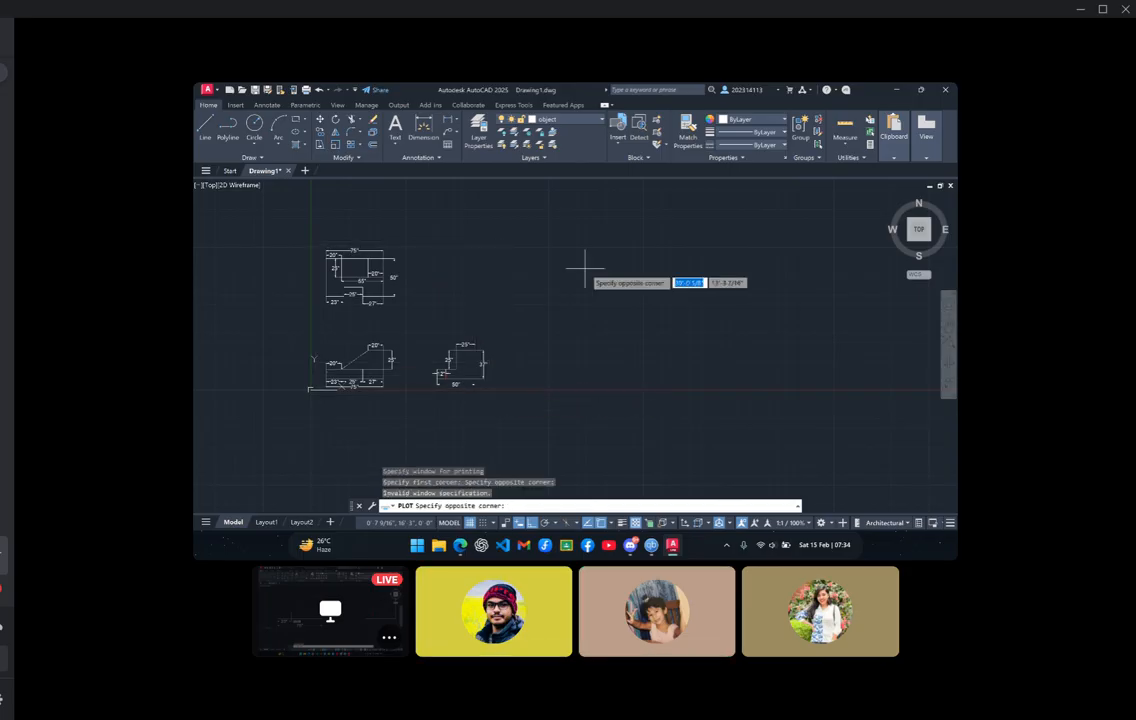
Define the plot window around all three dimensioned views, and run the plot but cancel saving its PDF output
scroll(609, 358, up, 5)
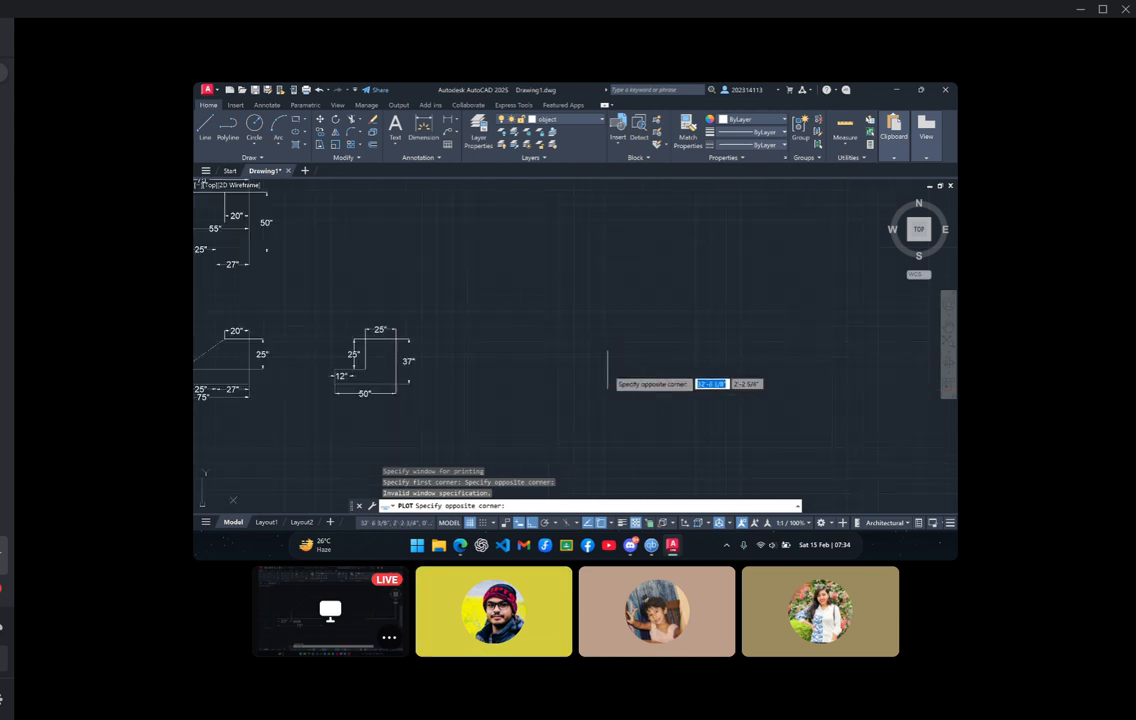
middle_drag(398, 330, 862, 429)
scroll(596, 350, up, 2)
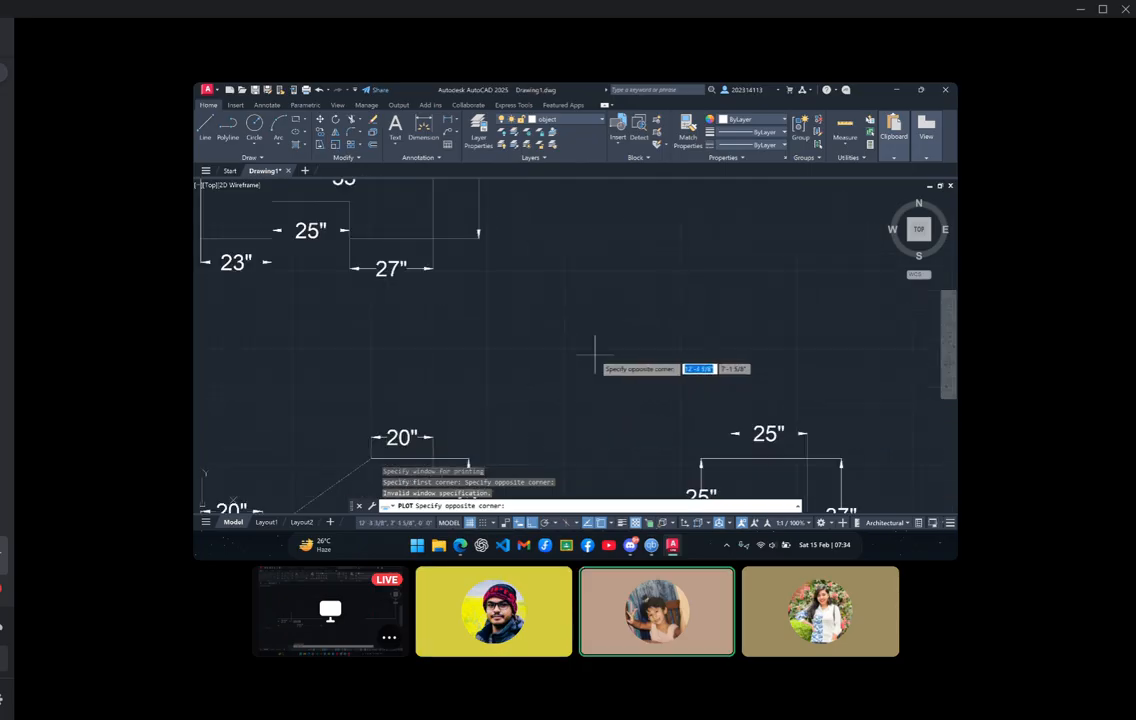
scroll(596, 350, down, 2)
scroll(596, 352, down, 2)
scroll(616, 345, up, 2)
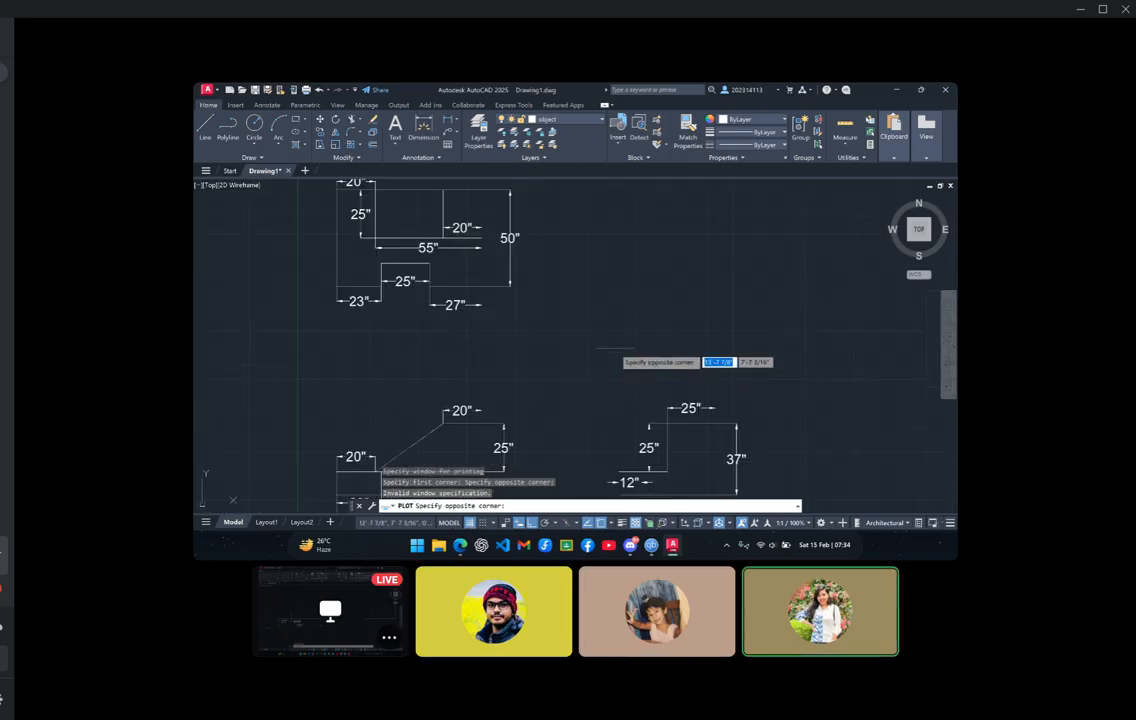
scroll(570, 366, up, 2)
scroll(565, 366, down, 3)
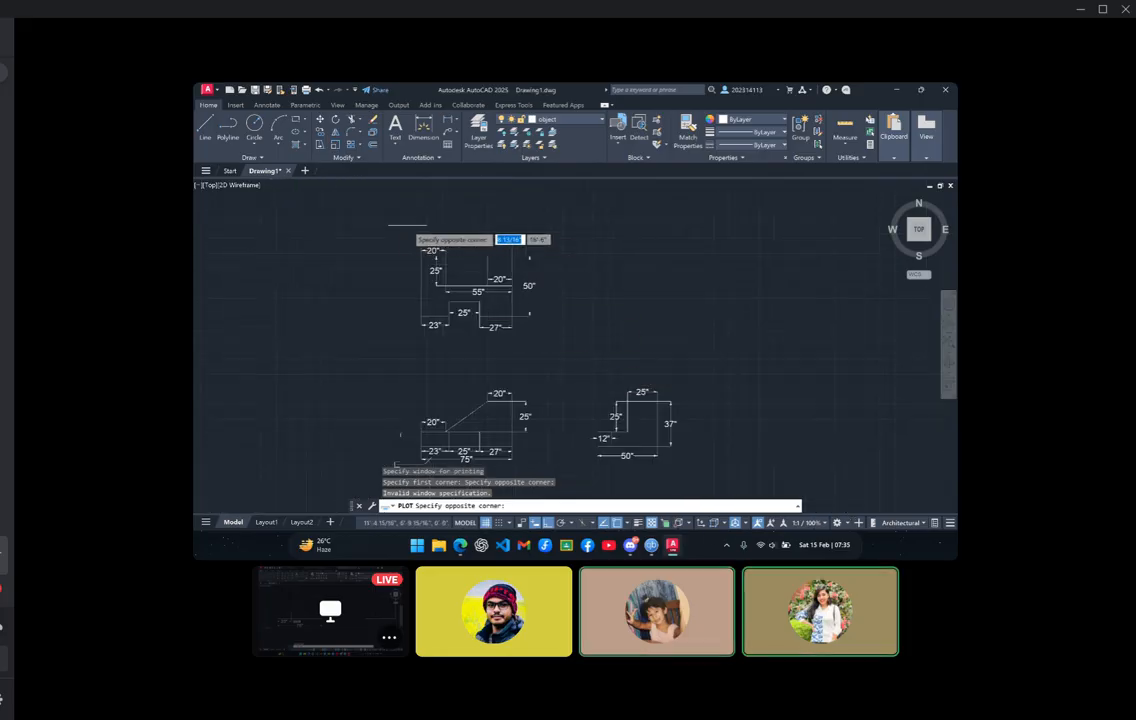
click(411, 232)
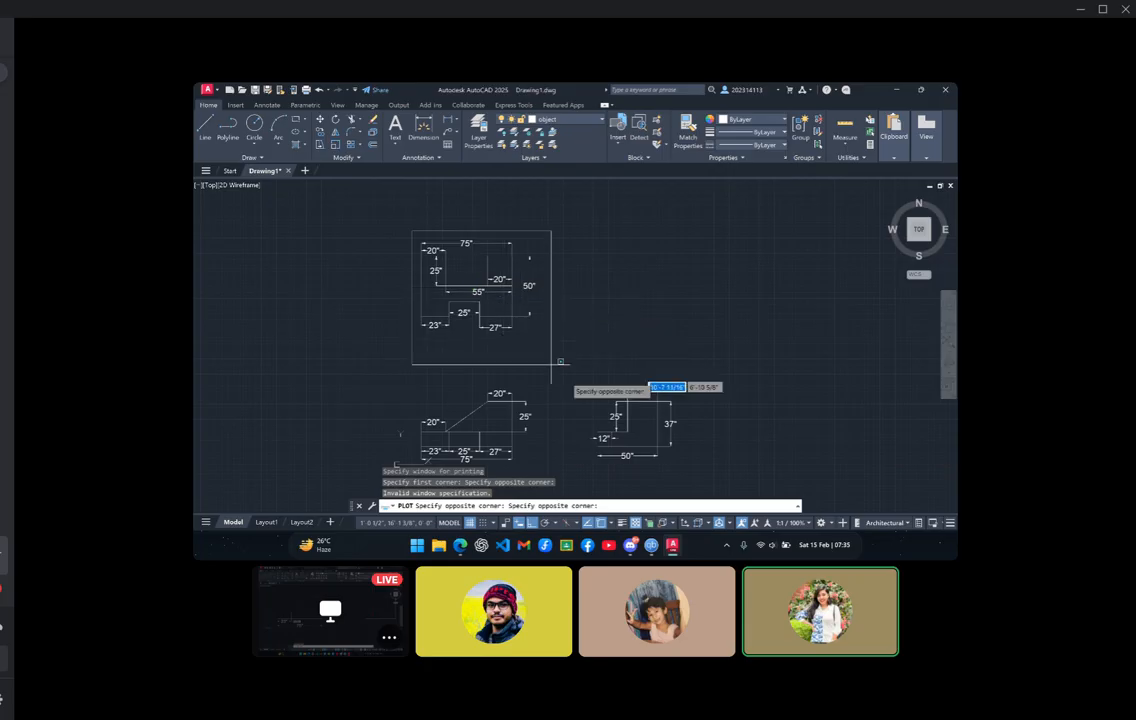
click(698, 456)
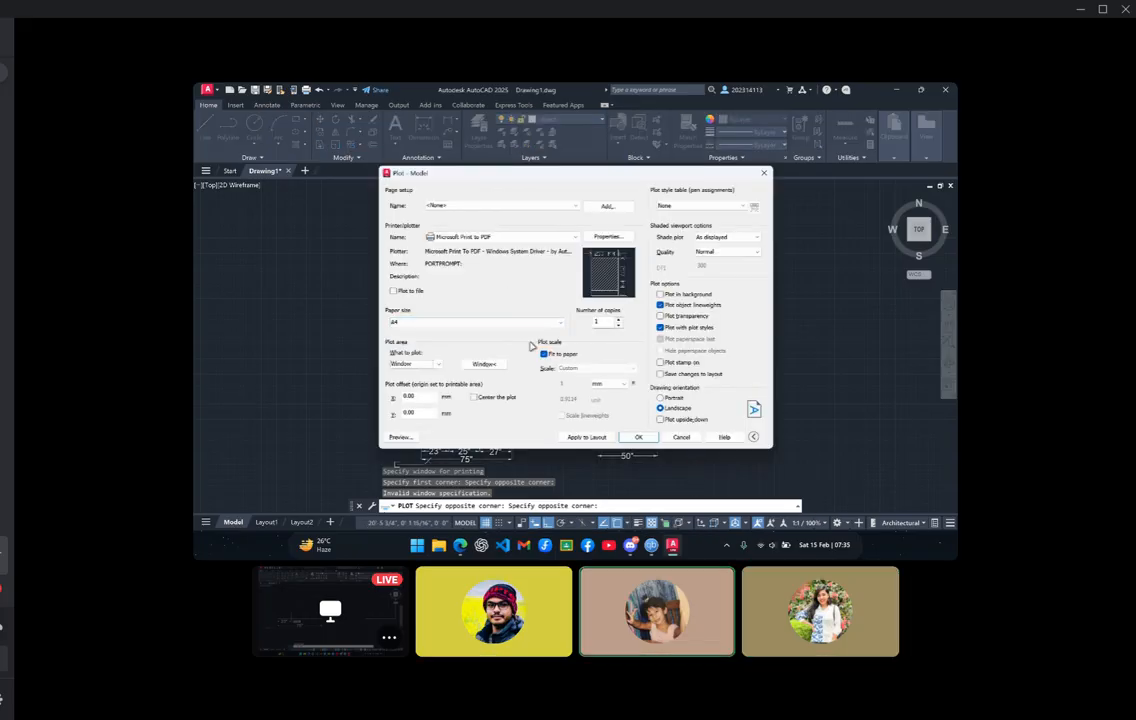
click(638, 438)
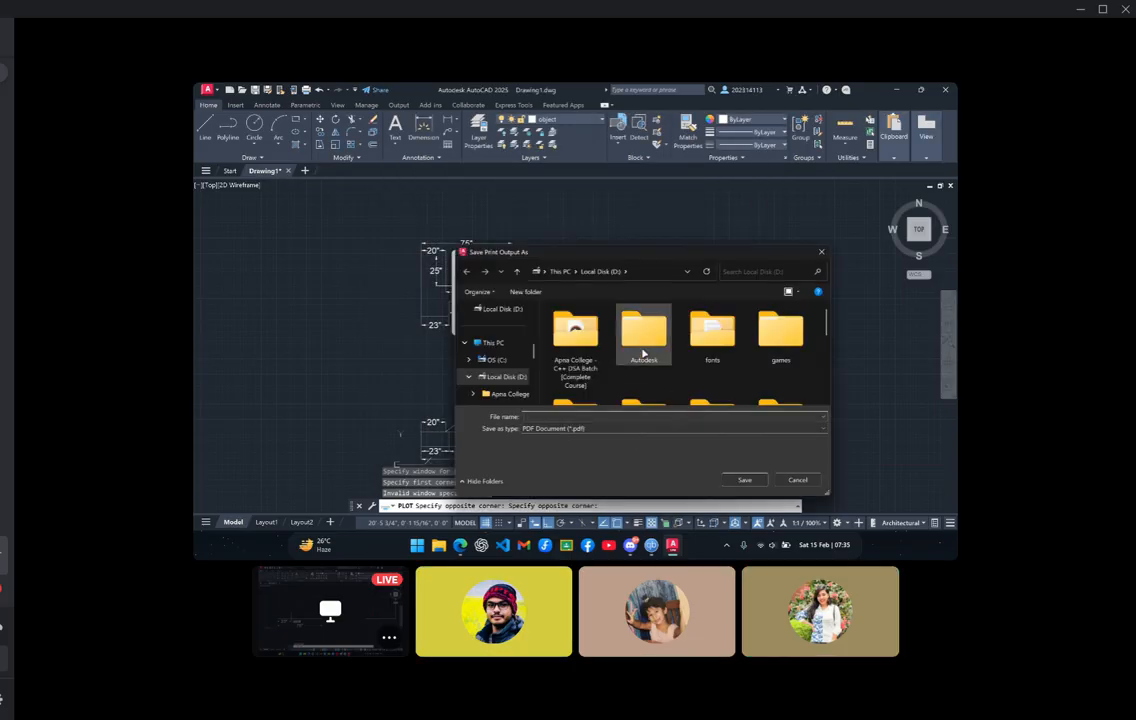
click(799, 481)
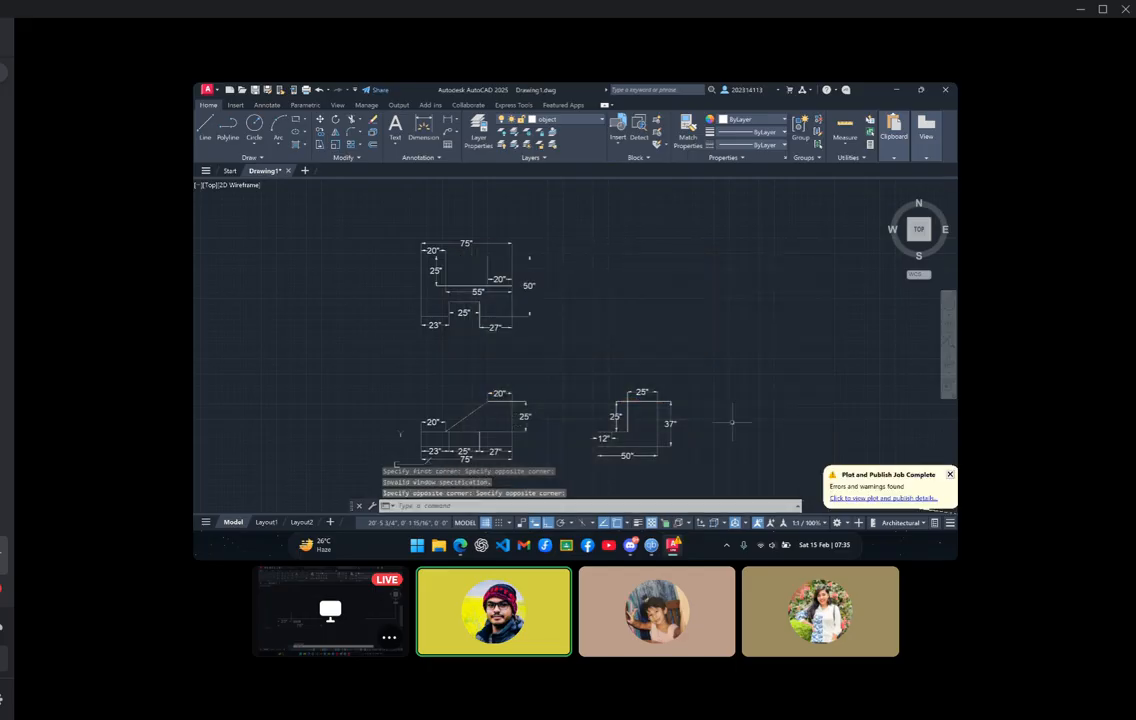
Set up a new model plot with Microsoft Print to PDF as the plotter and A4 as the paper size
key(ctrl+p)
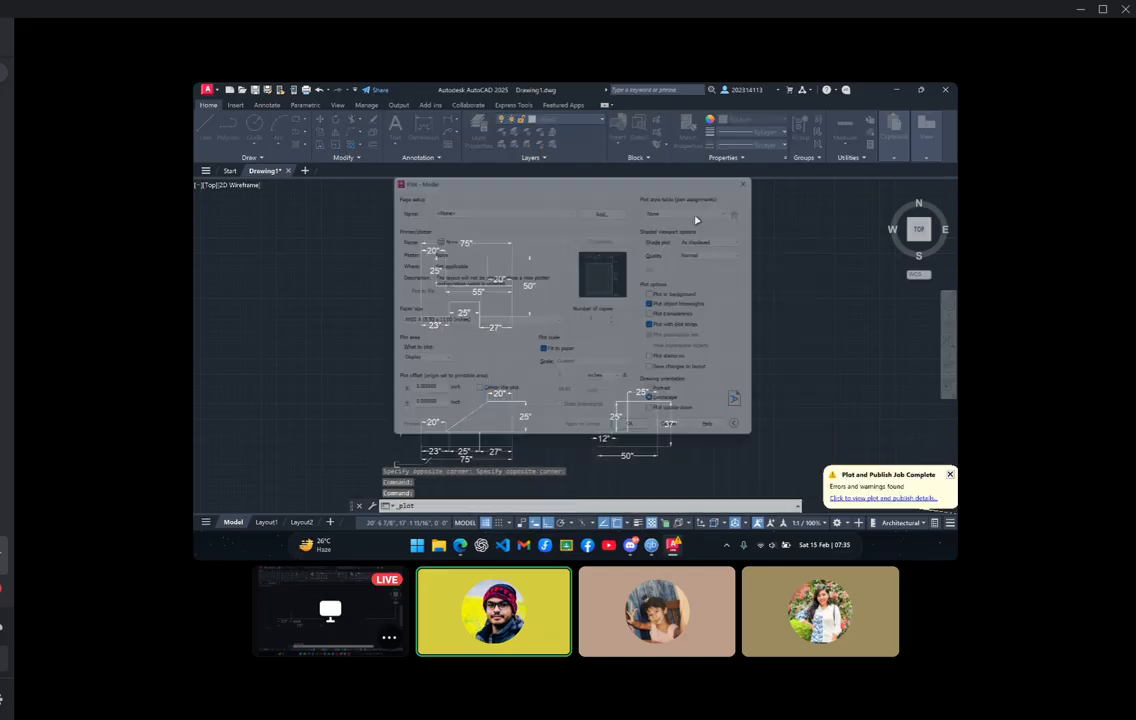
click(491, 236)
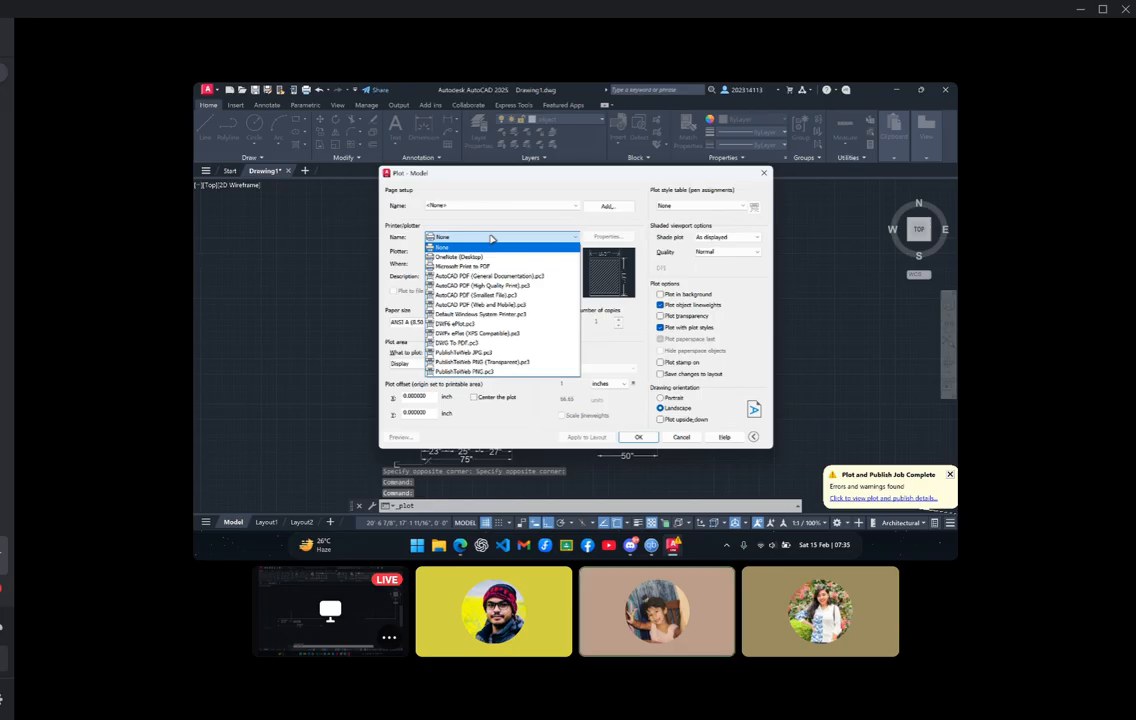
click(488, 278)
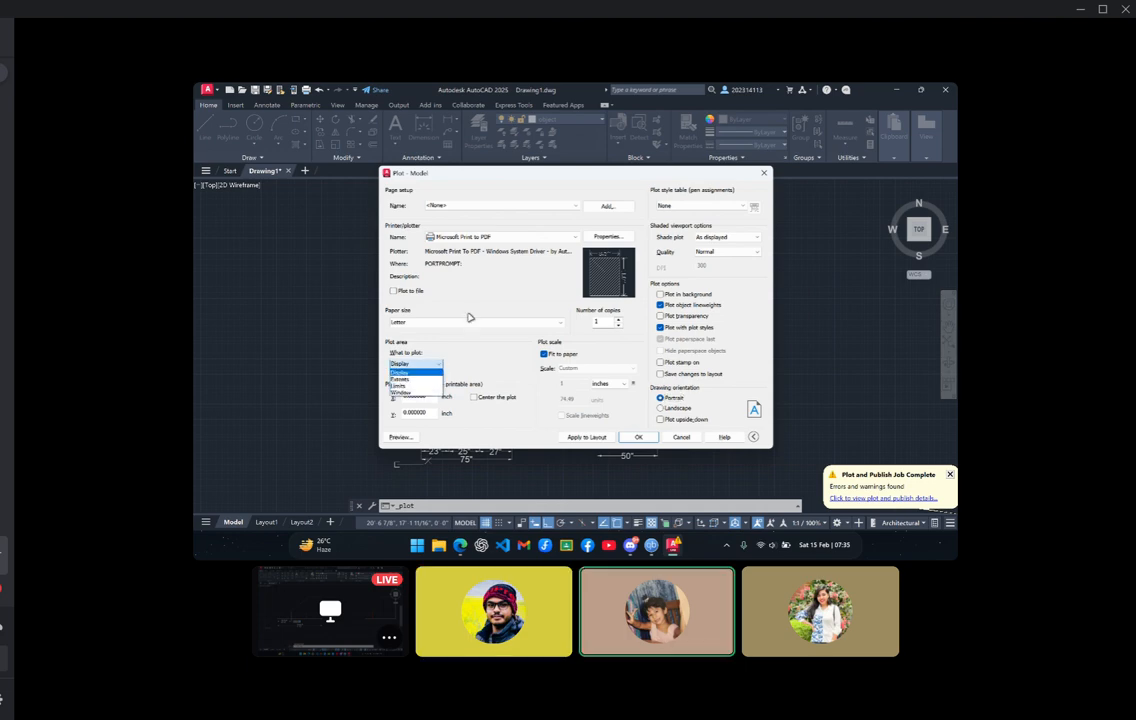
click(470, 319)
click(467, 322)
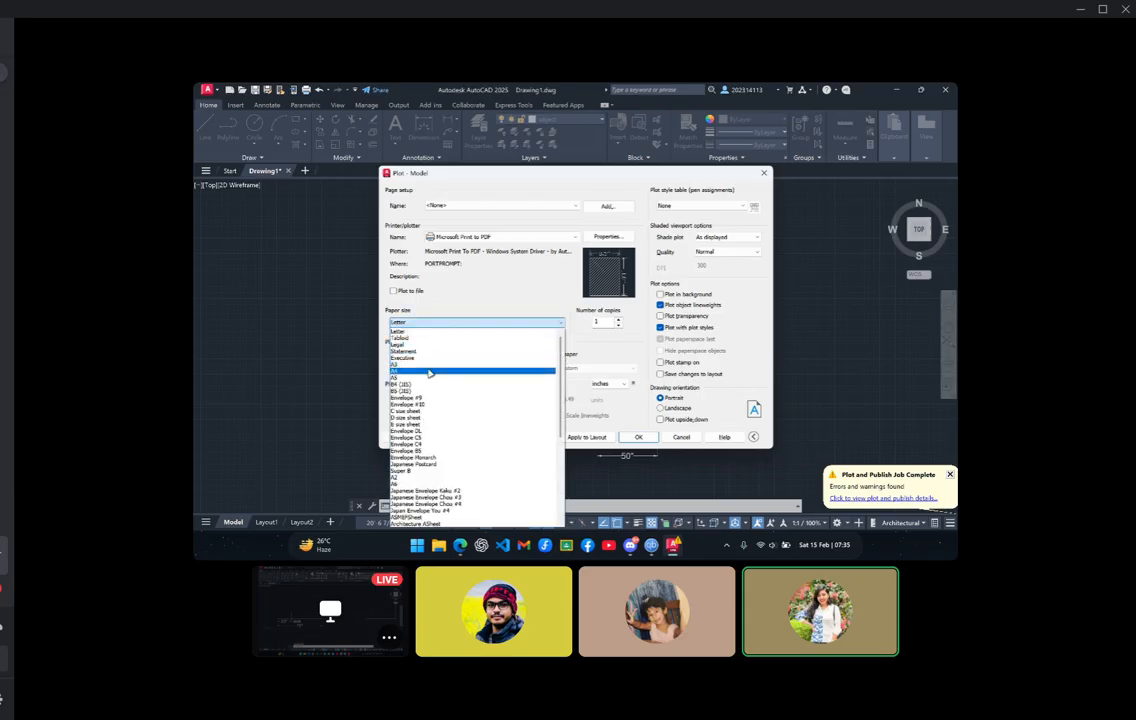
click(430, 371)
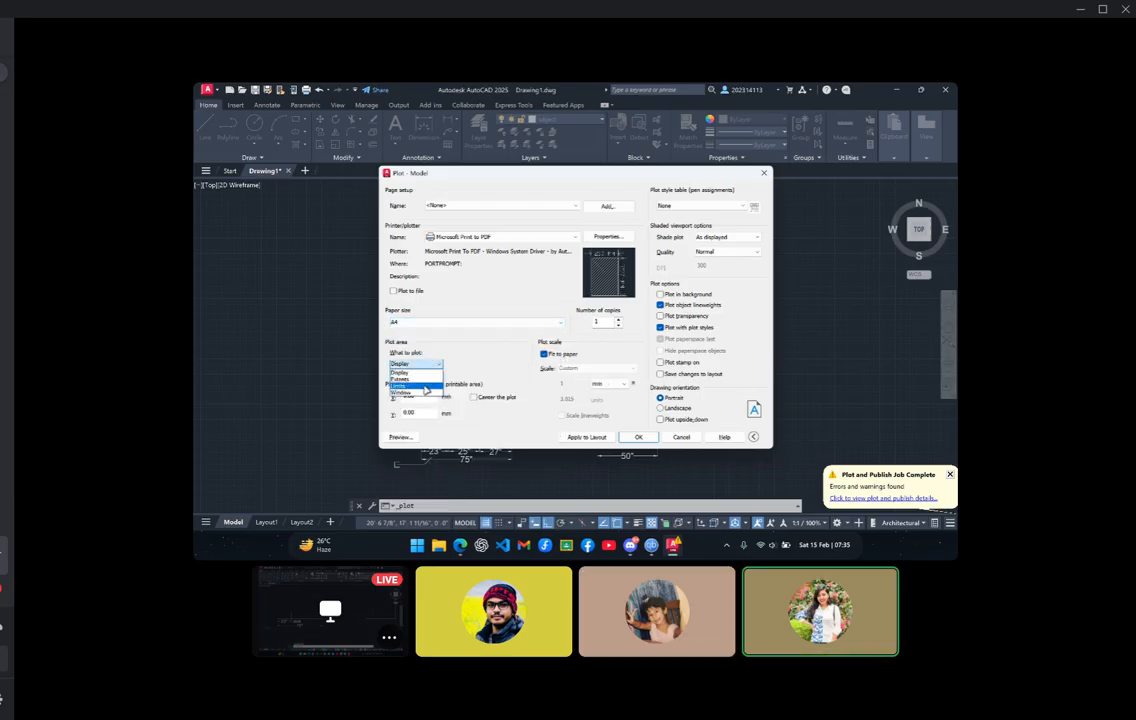
Plot a window enclosing all three dimensioned views and save the output as ddddd.pdf on Local Disk (D:)
click(424, 394)
click(408, 243)
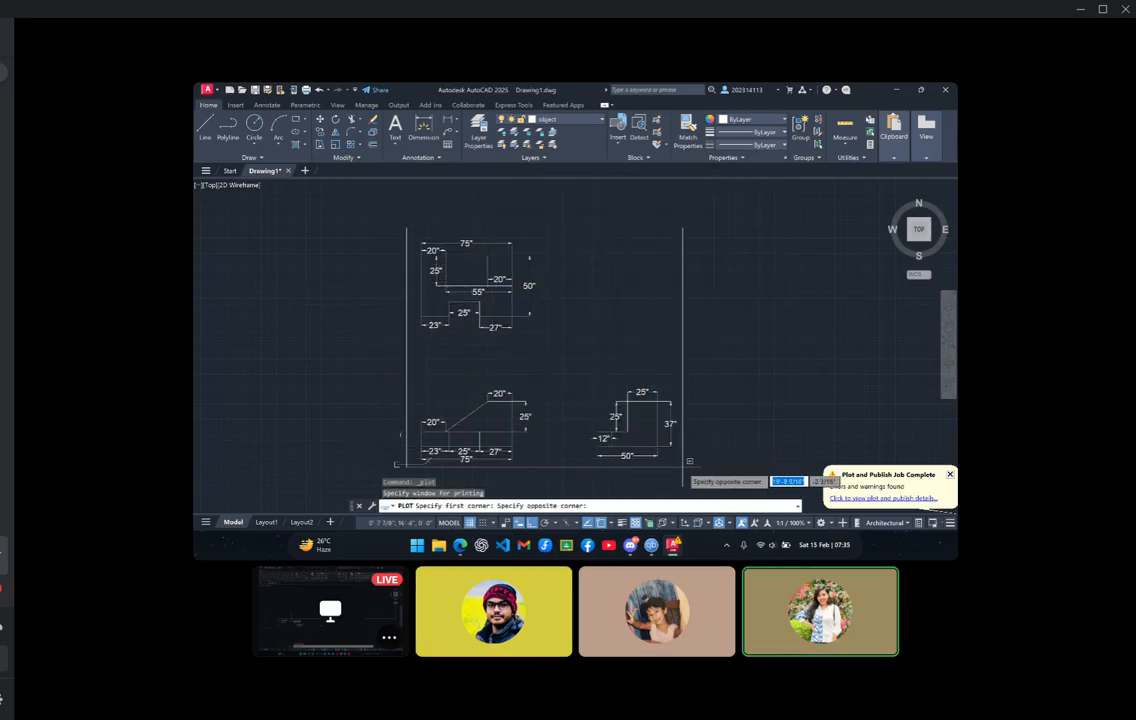
click(713, 458)
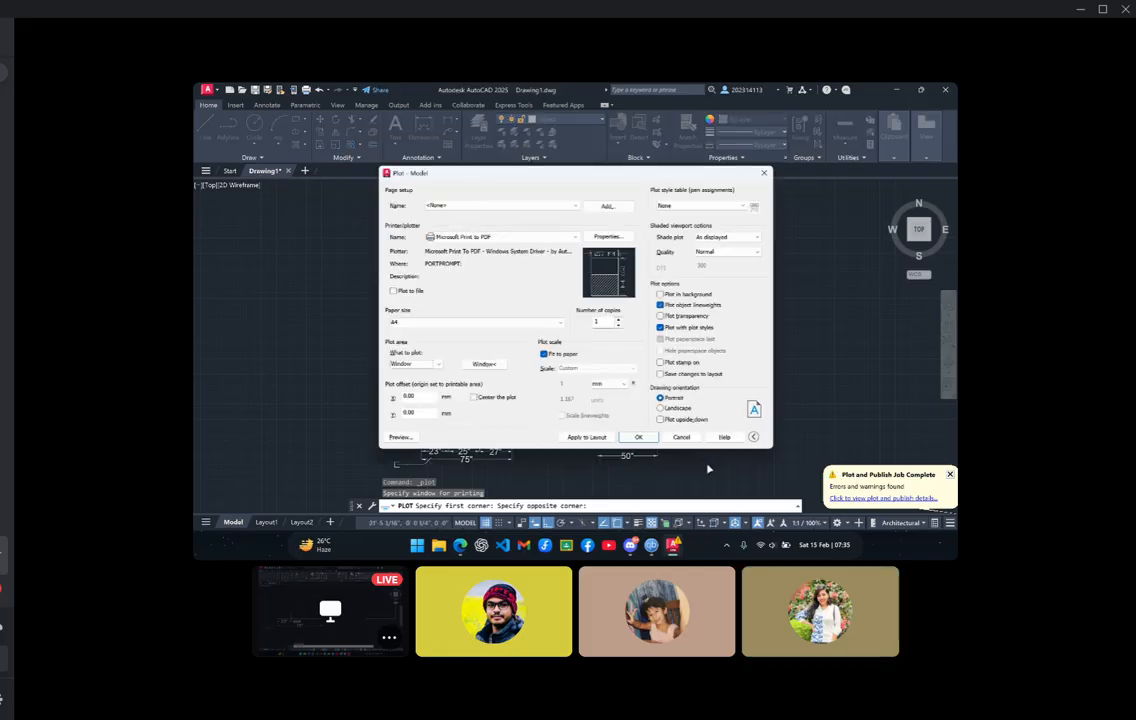
click(640, 438)
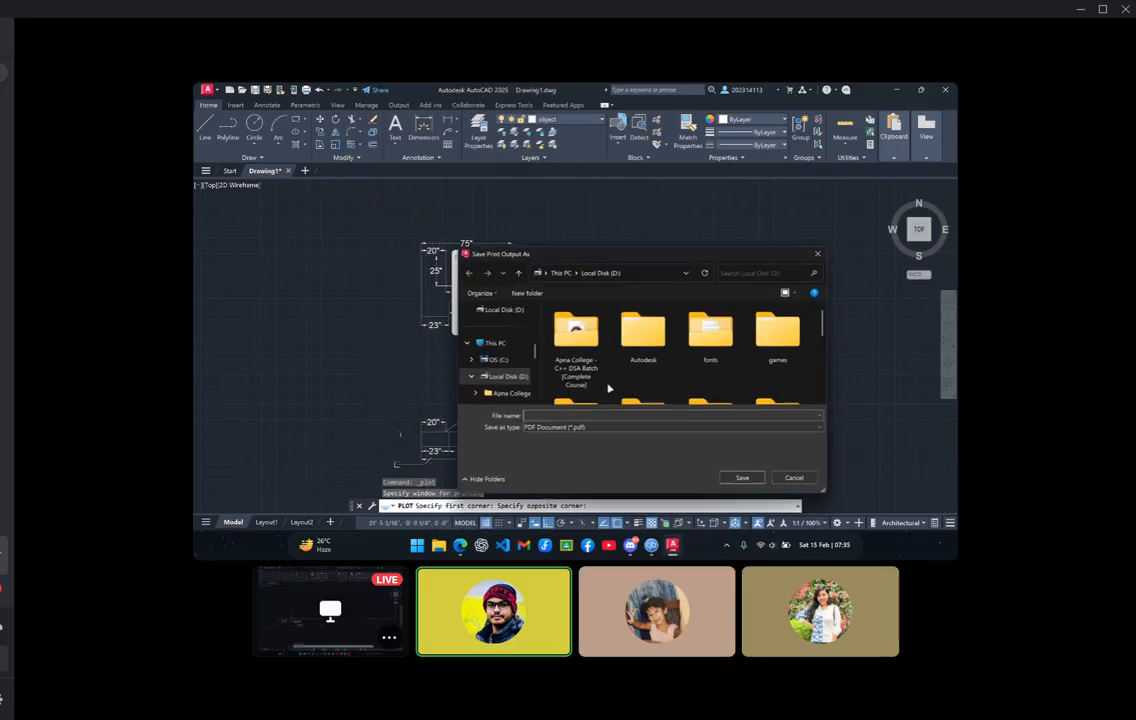
scroll(633, 362, down, 3)
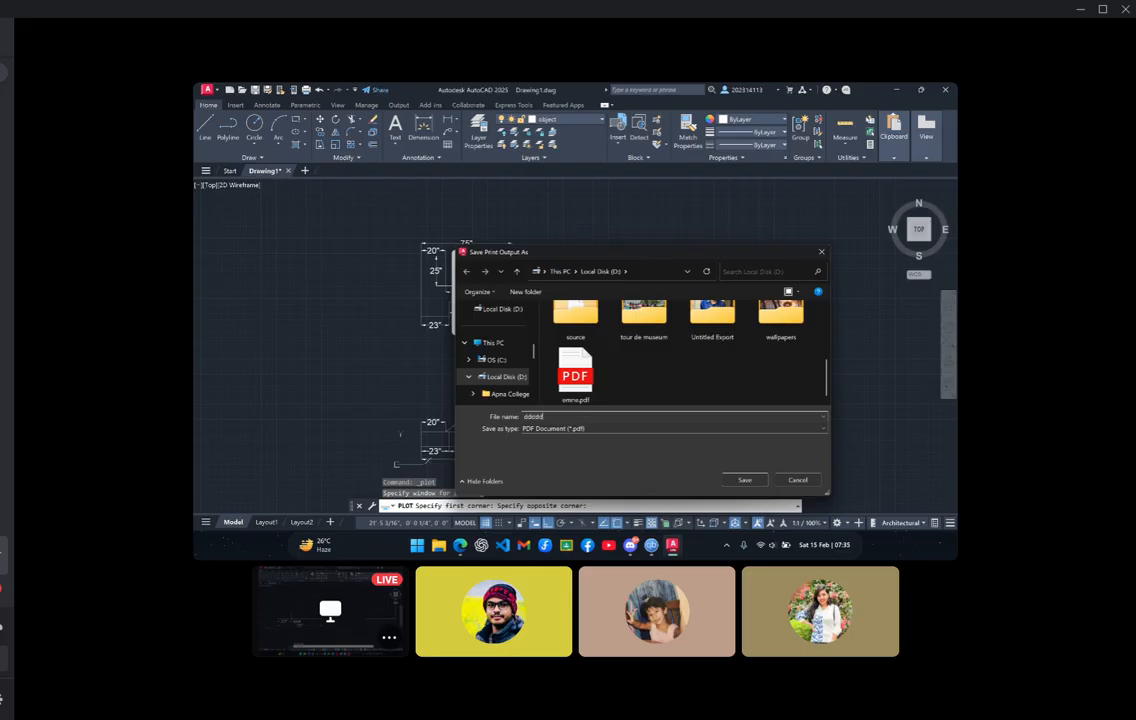
click(745, 481)
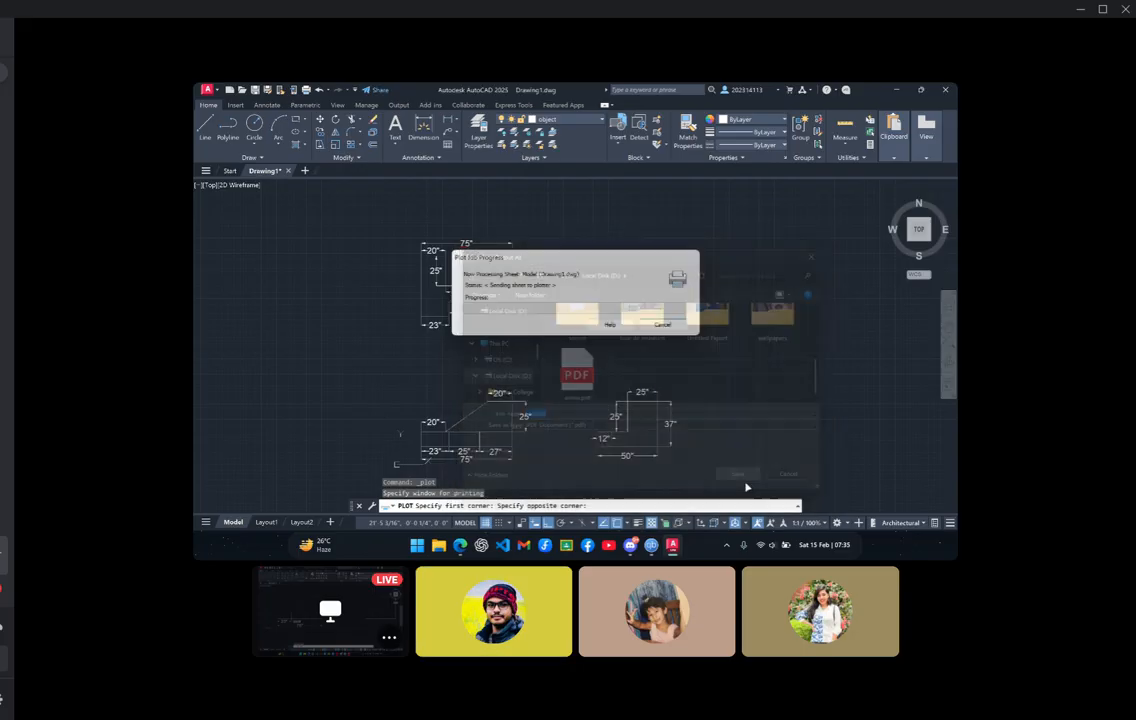
Switch to File Explorer, open ddddd.pdf from Local Disk (D:), and examine the plotted views in a maximized window
click(896, 89)
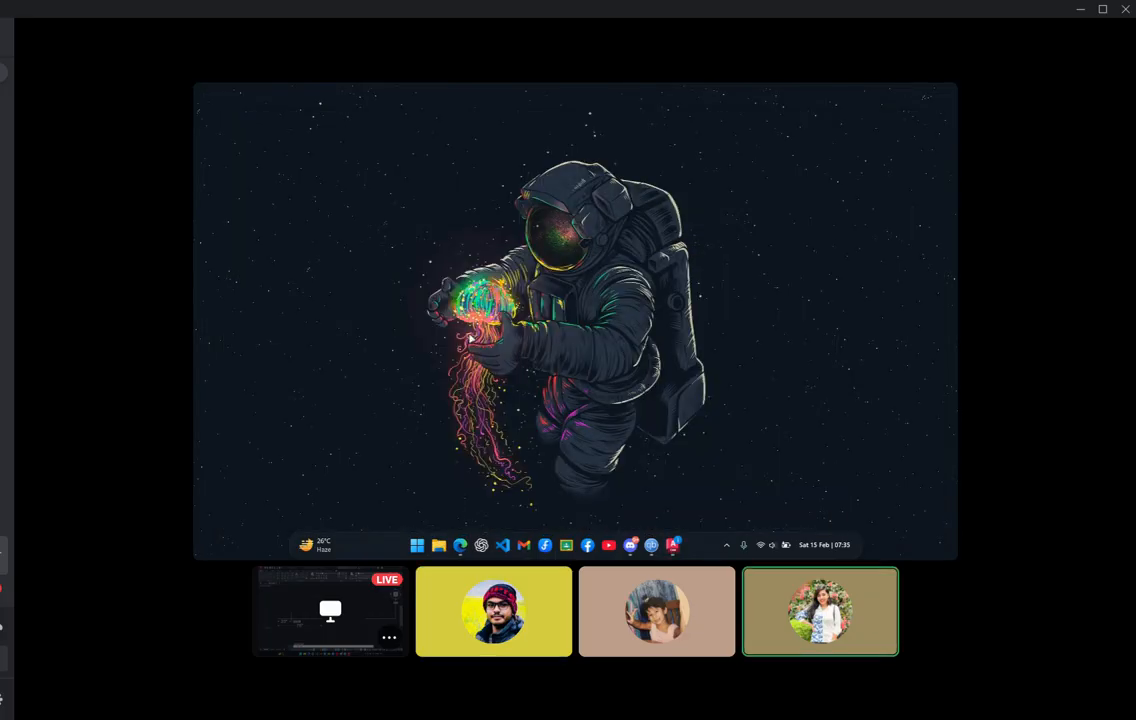
key(super+e)
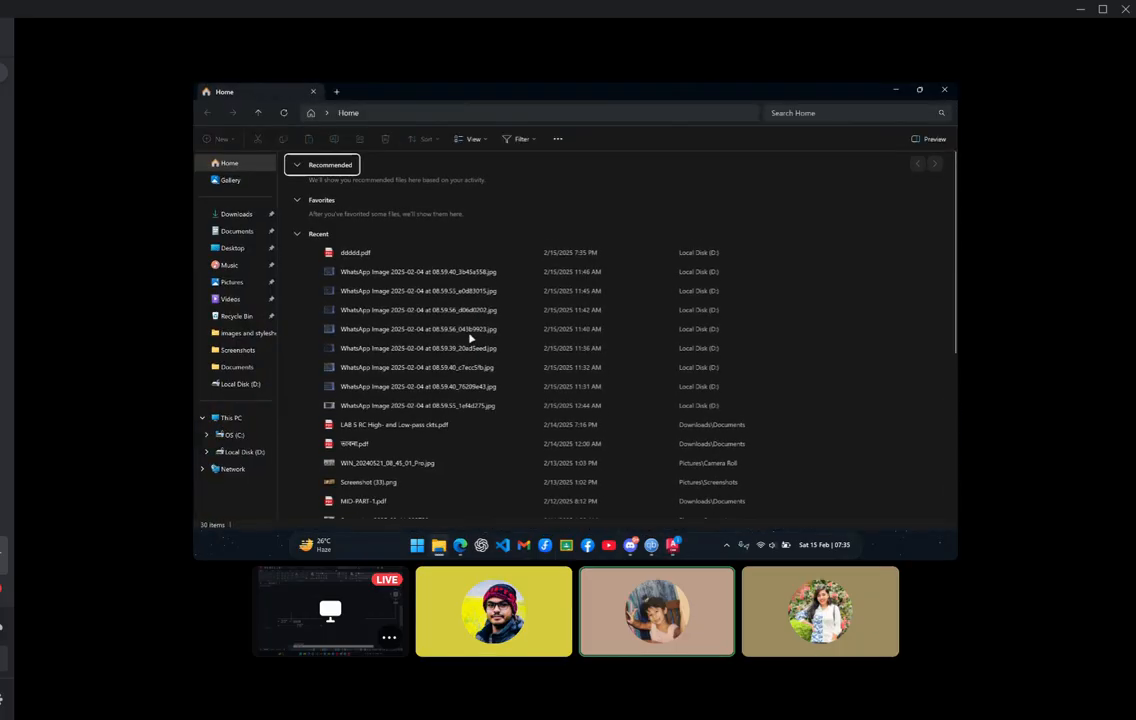
click(238, 452)
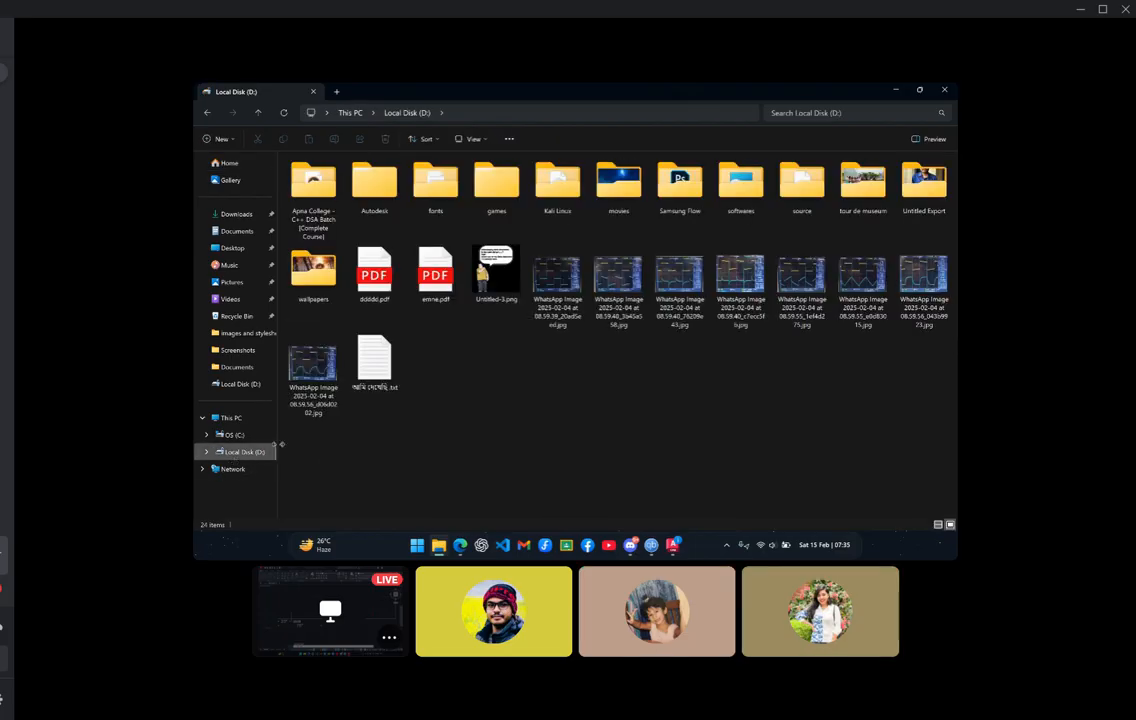
click(381, 280)
double_click(381, 280)
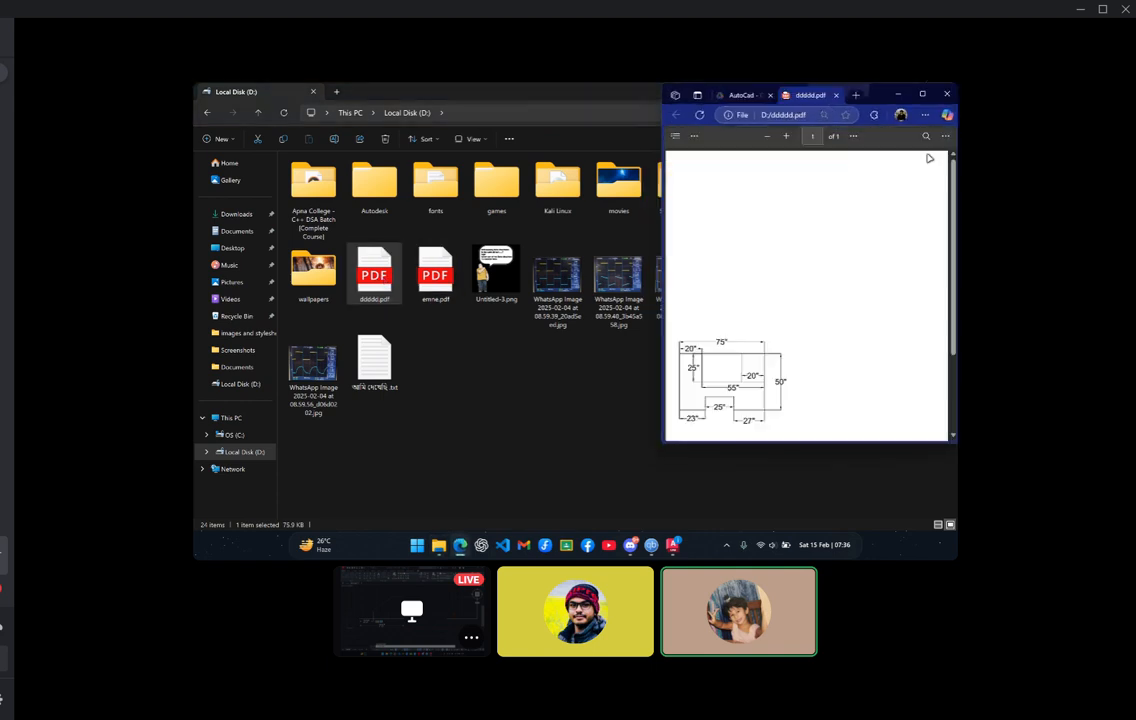
double_click(820, 86)
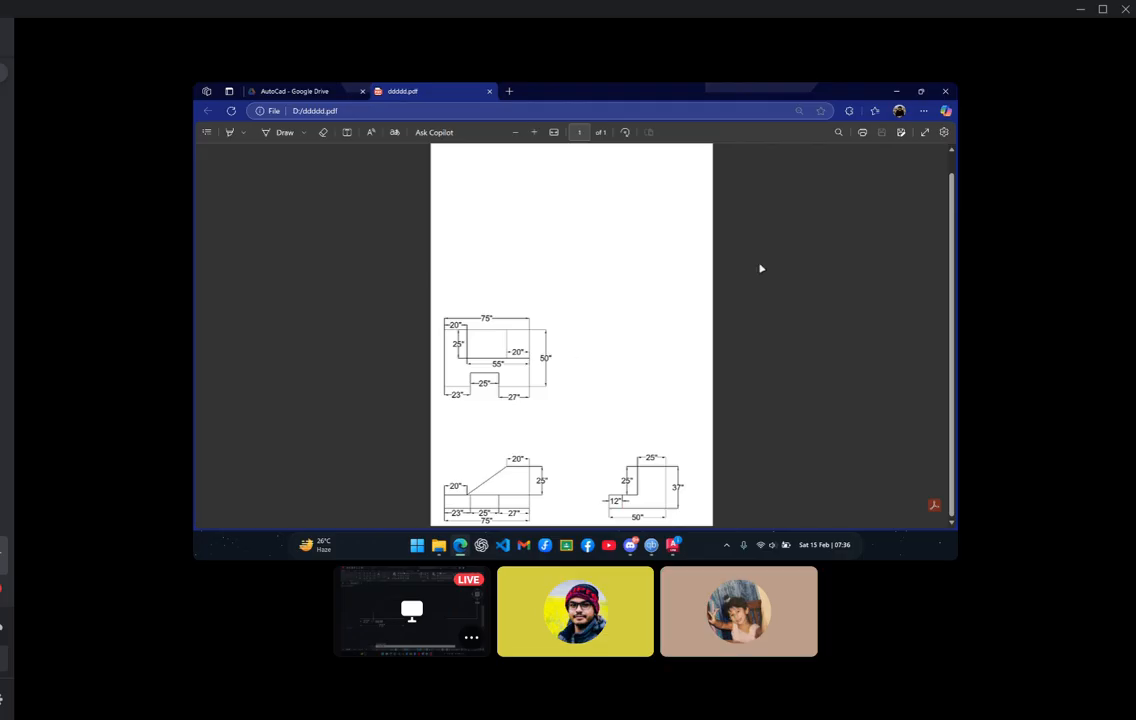
Close the plotted PDF and open the isometric bracket exercise image from the AutoCad folder in Google Drive
click(488, 92)
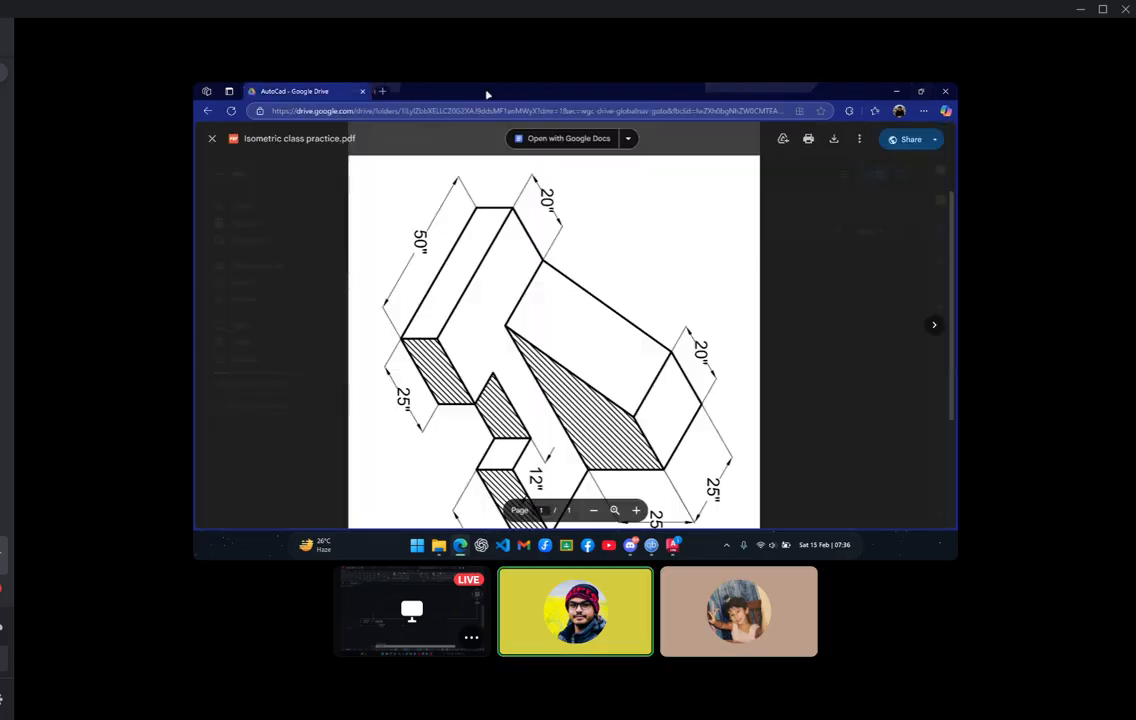
click(212, 140)
click(538, 347)
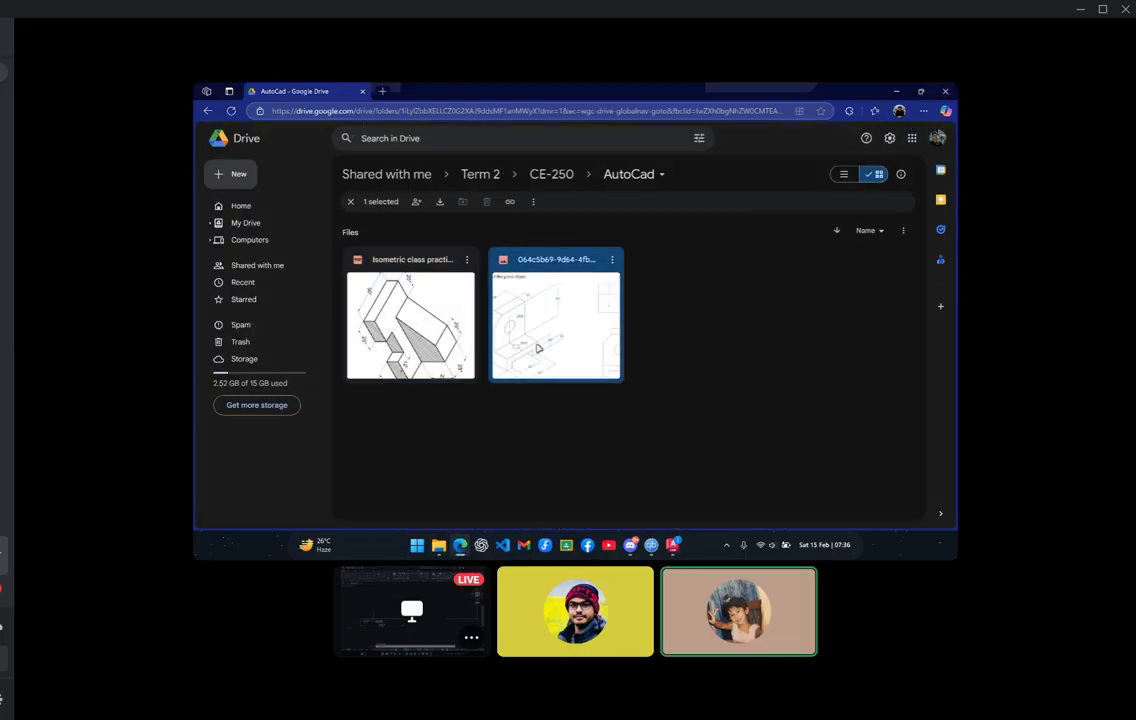
double_click(538, 347)
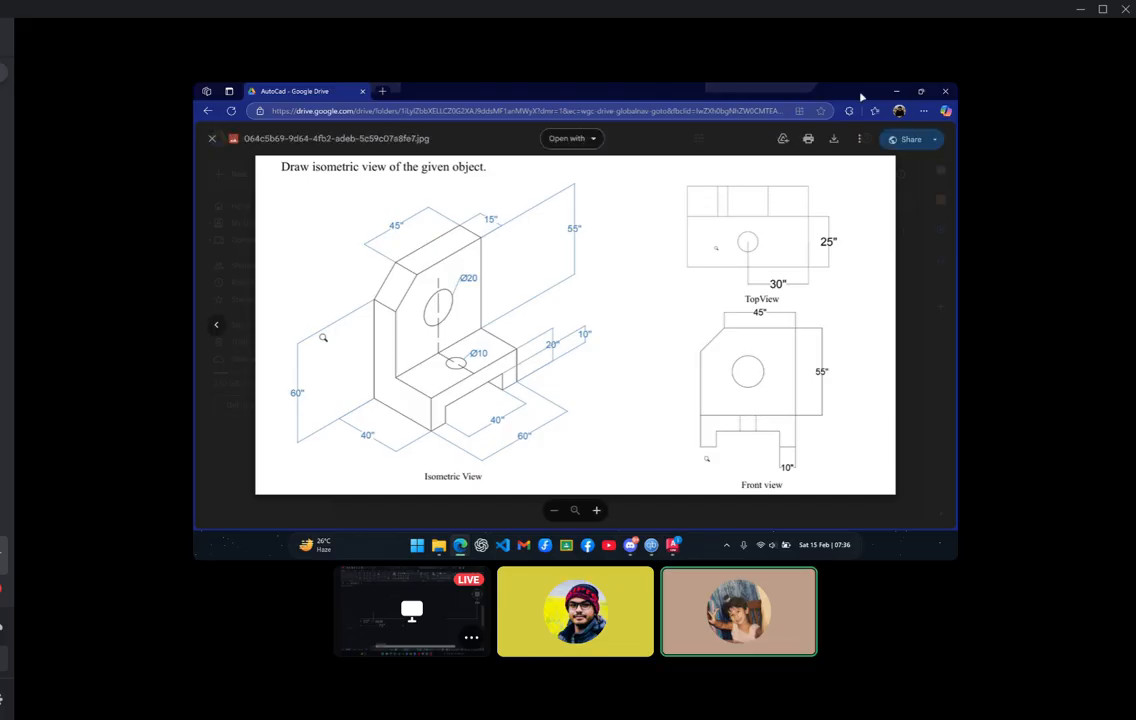
Switch back to AutoCAD and erase all objects in the drawing
click(896, 90)
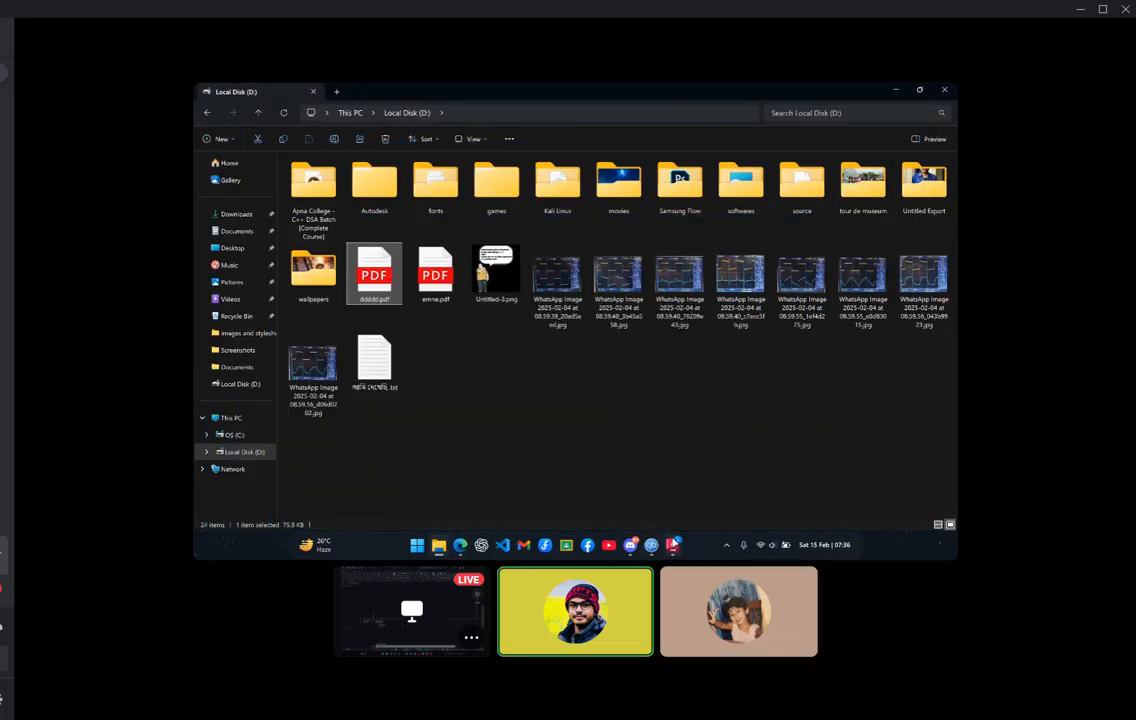
click(673, 545)
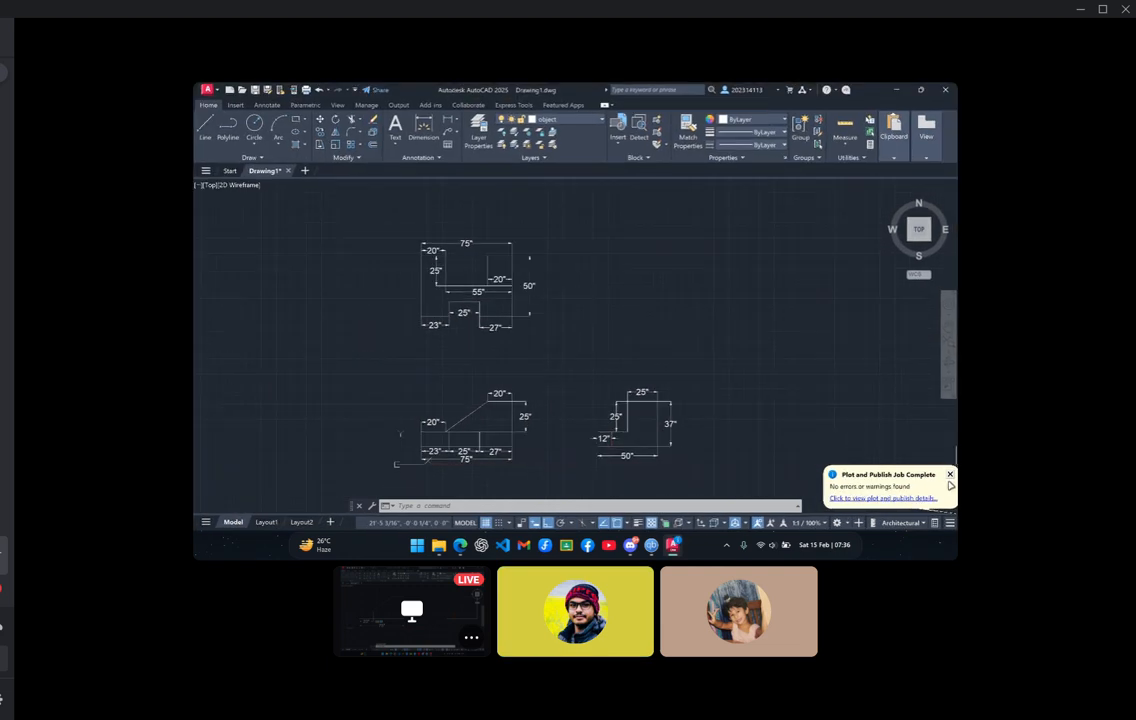
click(949, 476)
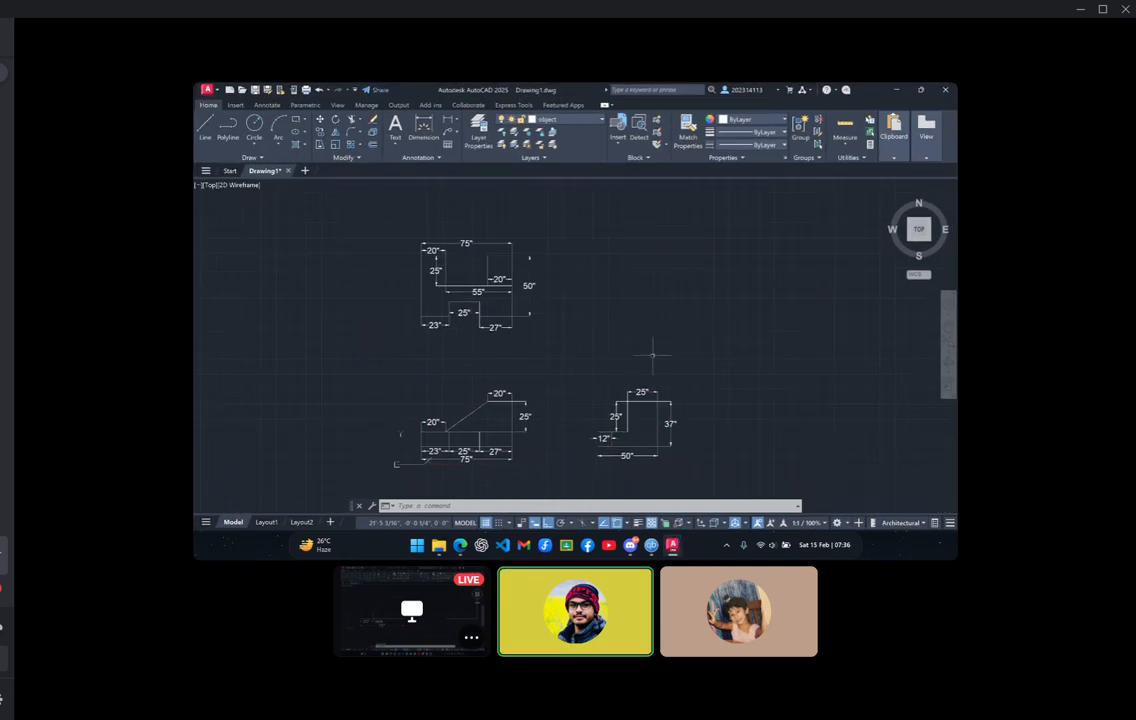
key(ctrl+a)
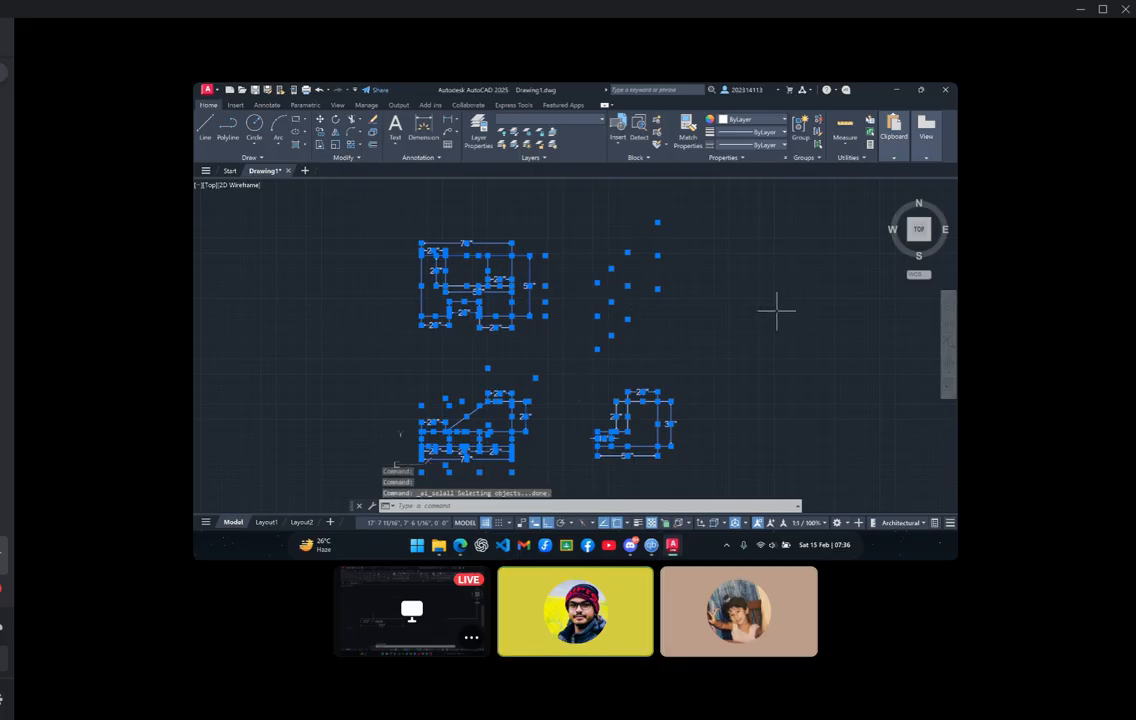
click(766, 346)
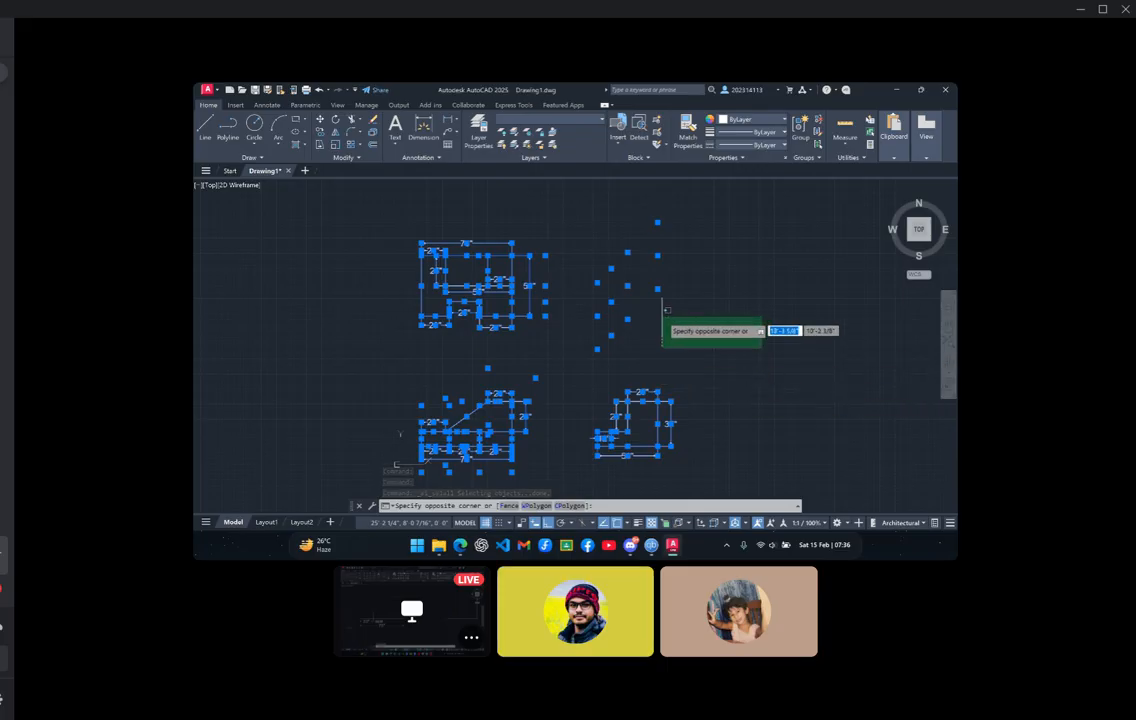
click(661, 318)
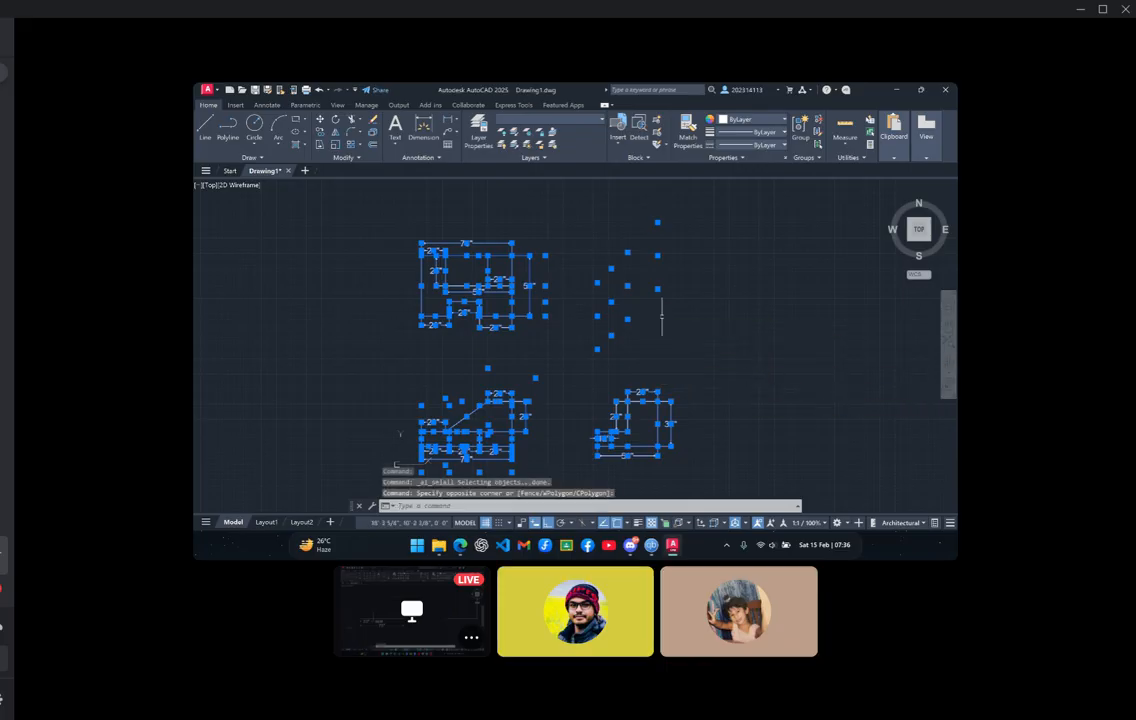
key(Delete)
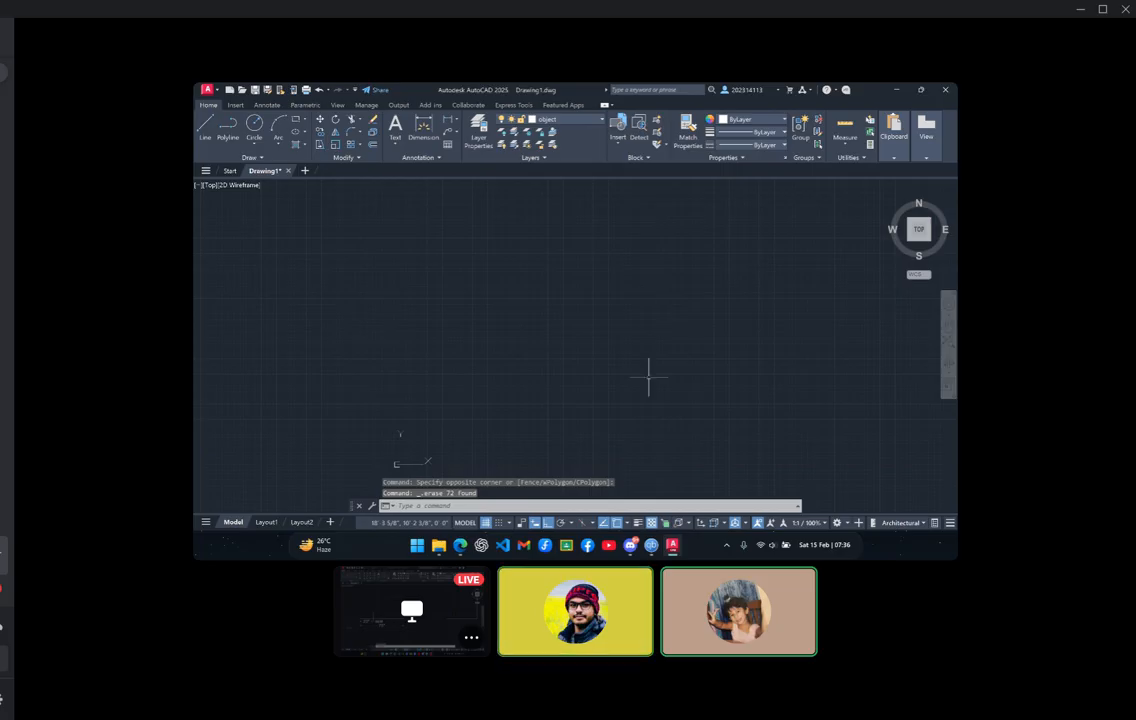
Check the exercise image, then draw two consecutive horizontal 60" line segments extending to the right in AutoCAD
scroll(649, 377, up, 3)
scroll(512, 382, down, 3)
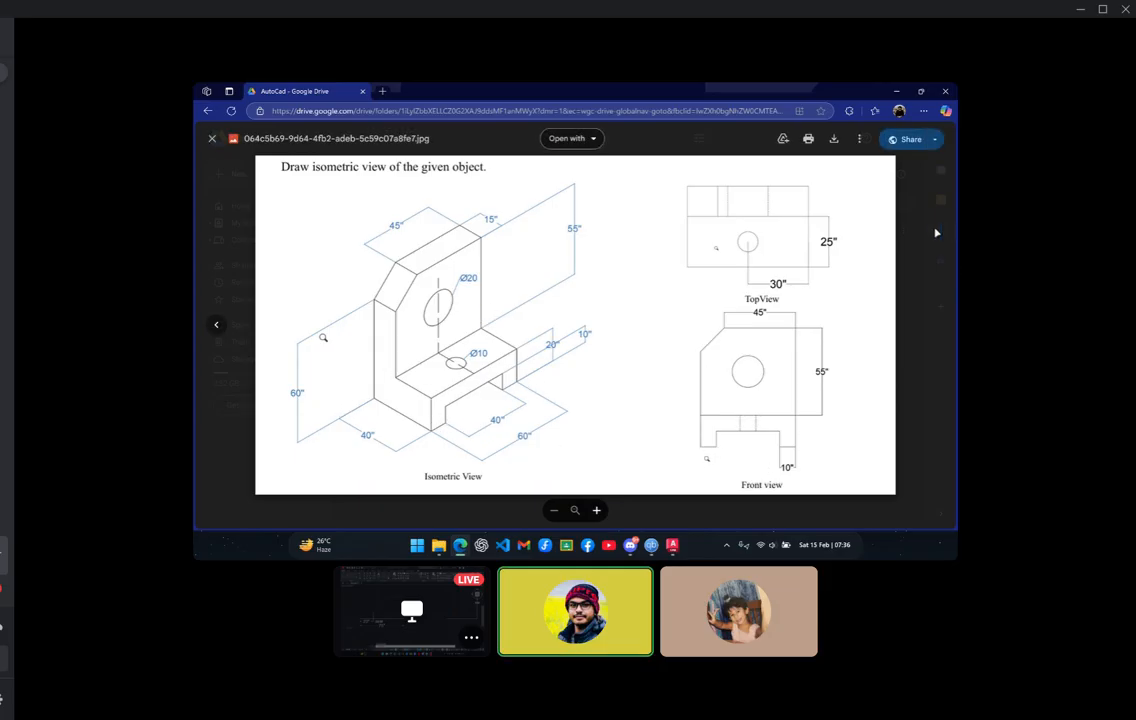
click(893, 95)
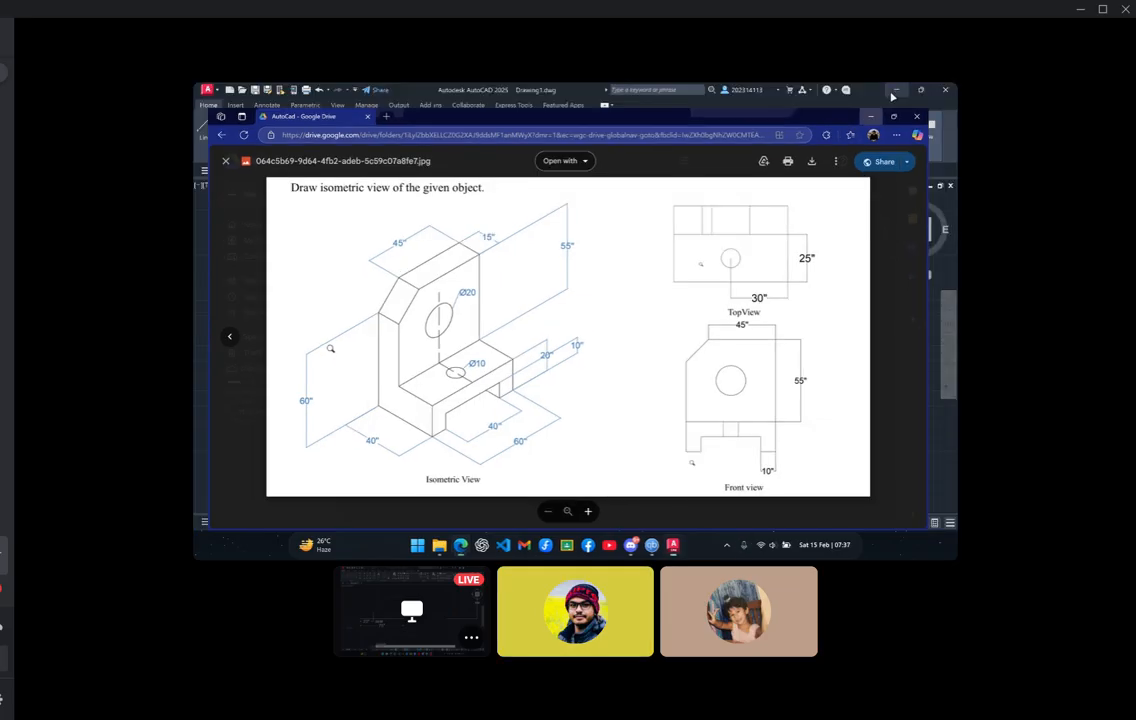
click(203, 133)
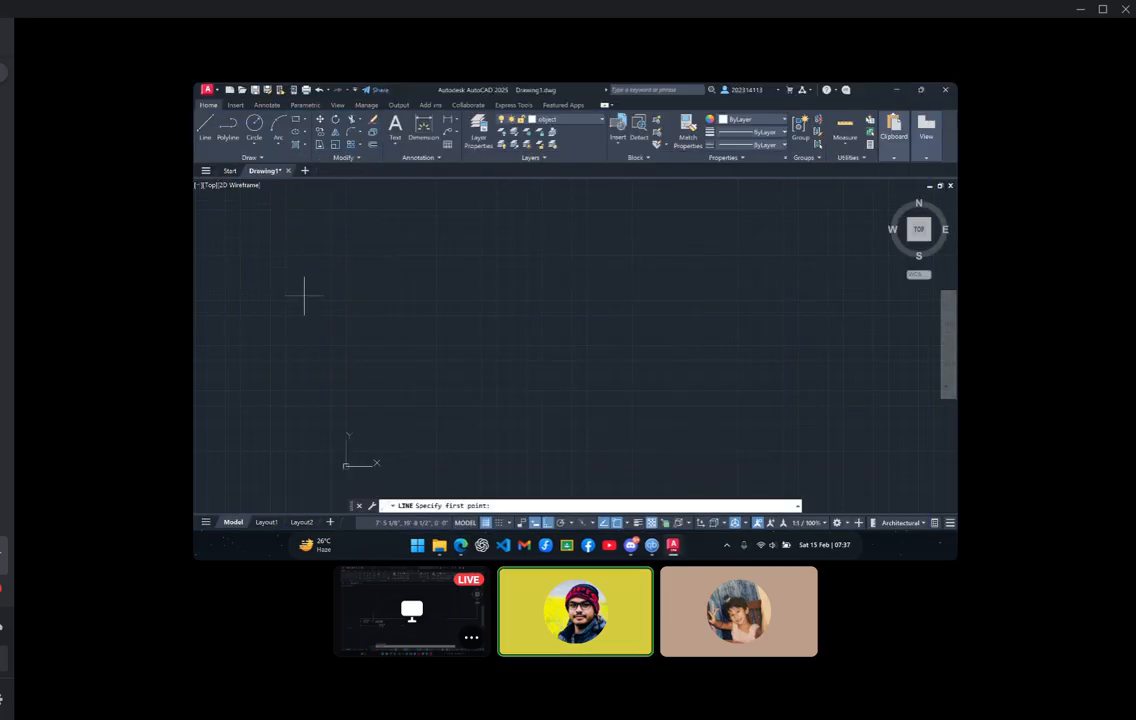
click(433, 398)
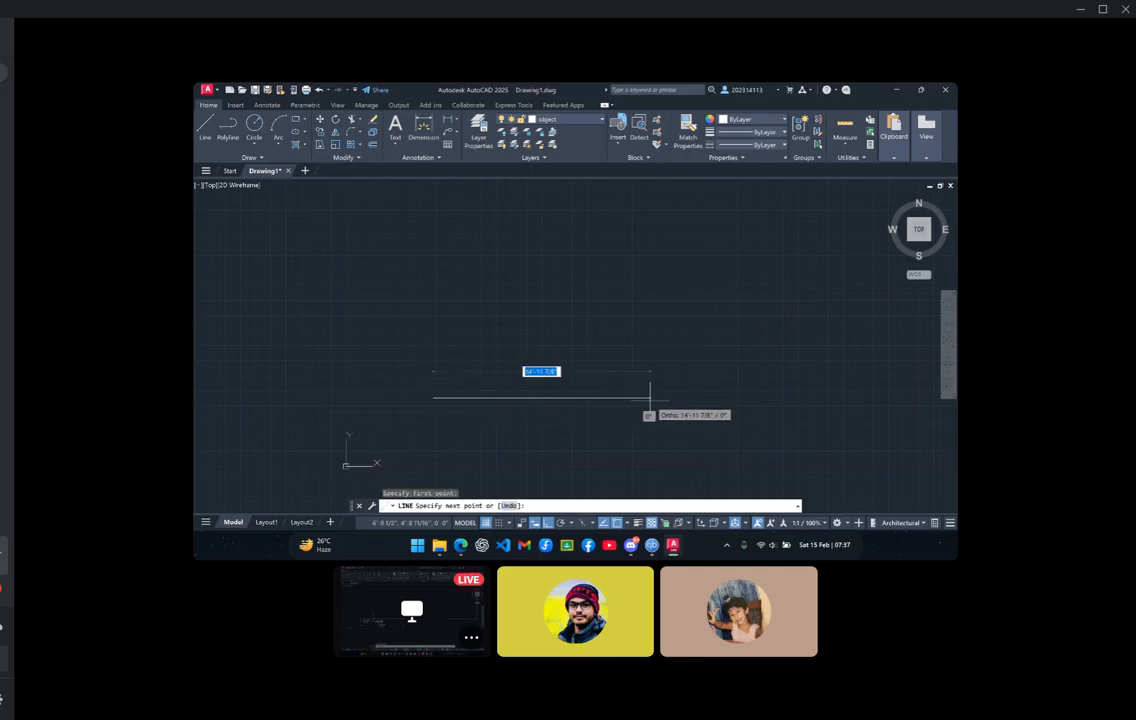
key(BackSpace)
text(60)
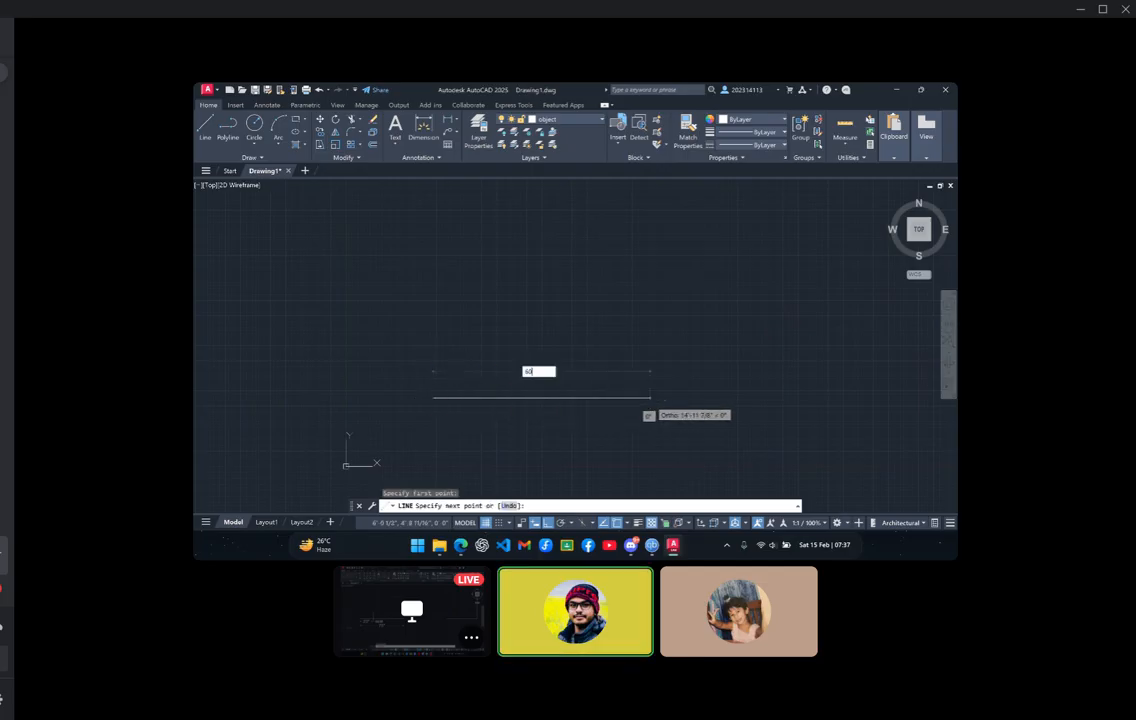
key(Return)
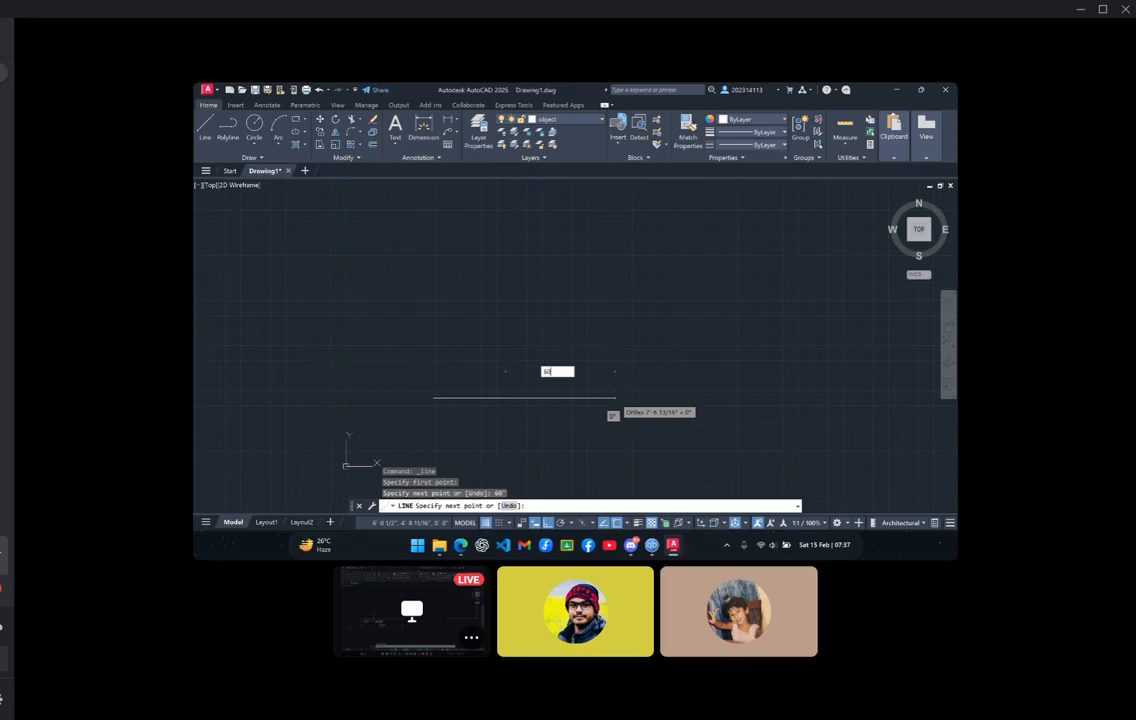
key(Return)
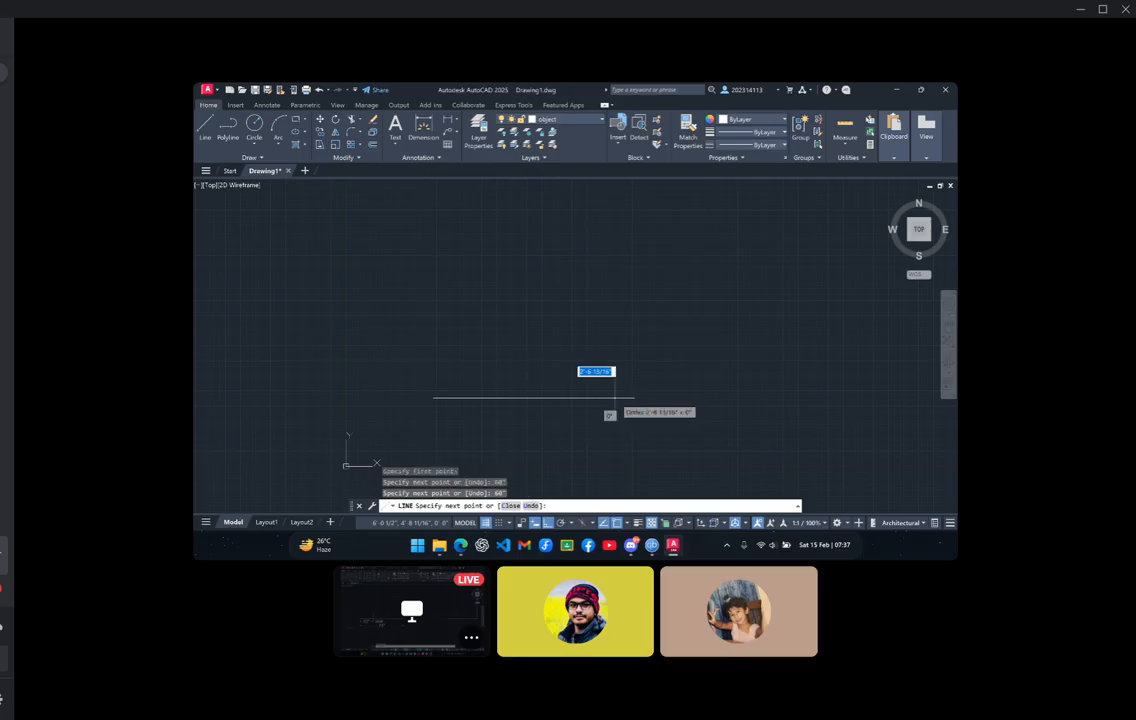
Continue the line with a 20" vertical segment going up from the end of the horizontal segments
text(5)
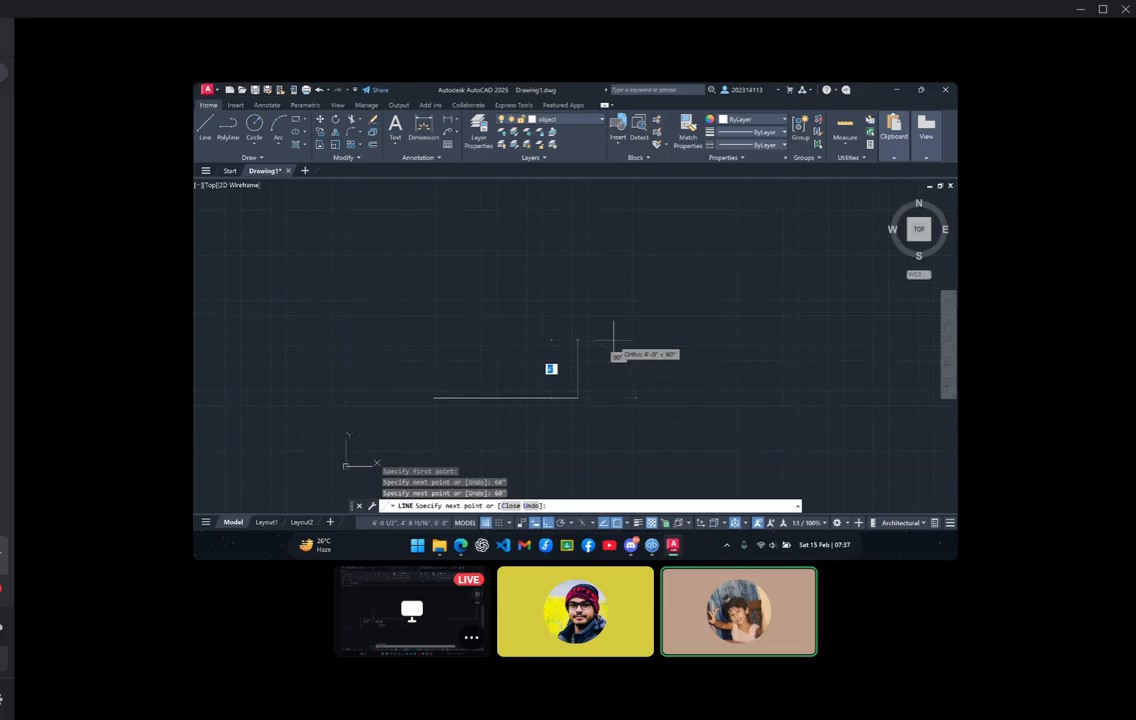
key(BackSpace)
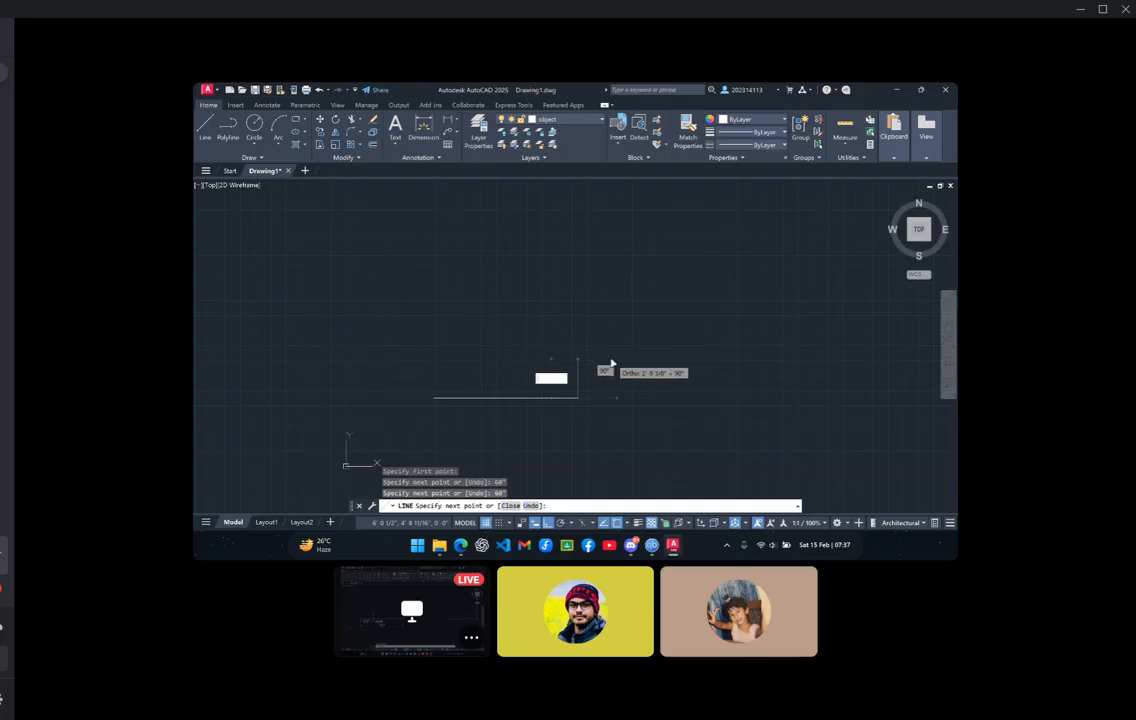
key(Return)
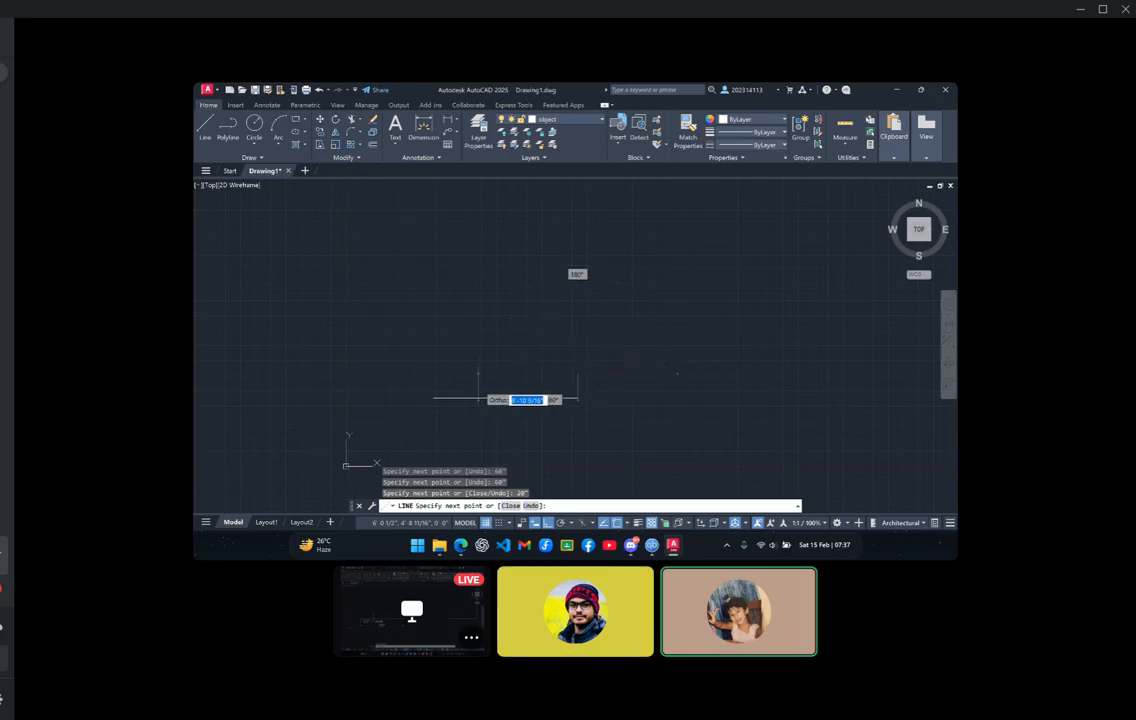
End the current line and undo the drawn line segments to empty the drawing
key(BackSpace)
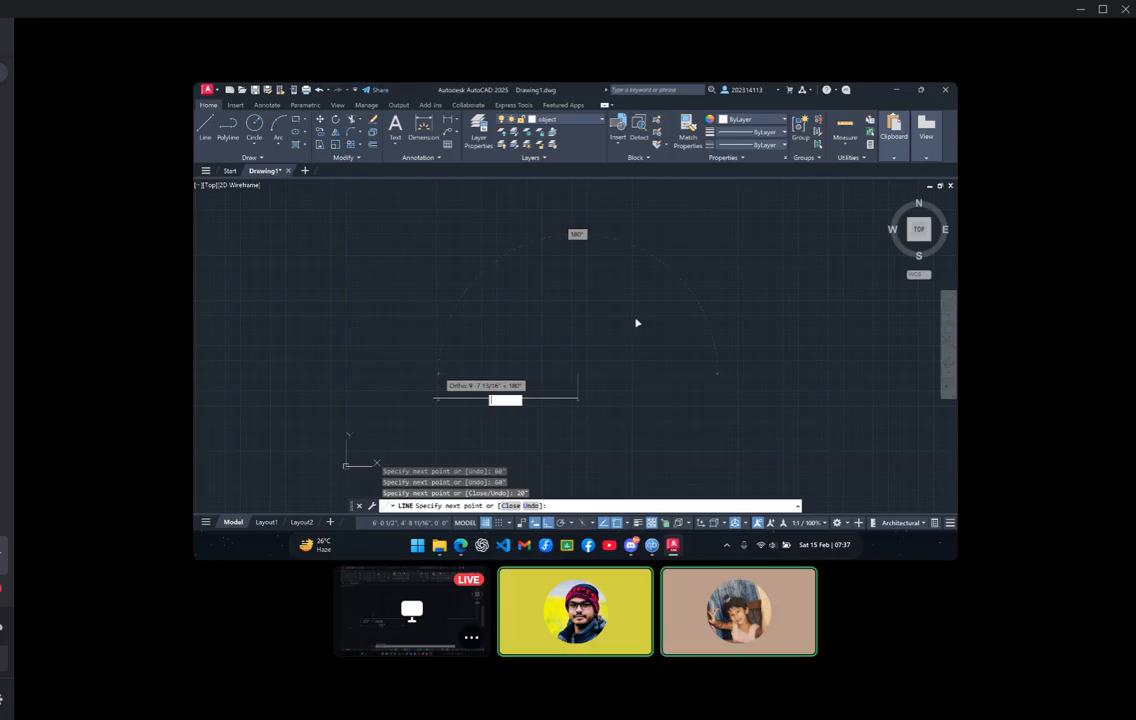
key(Escape)
key(ctrl+z)
key(ctrl+z)
key(ctrl+z)
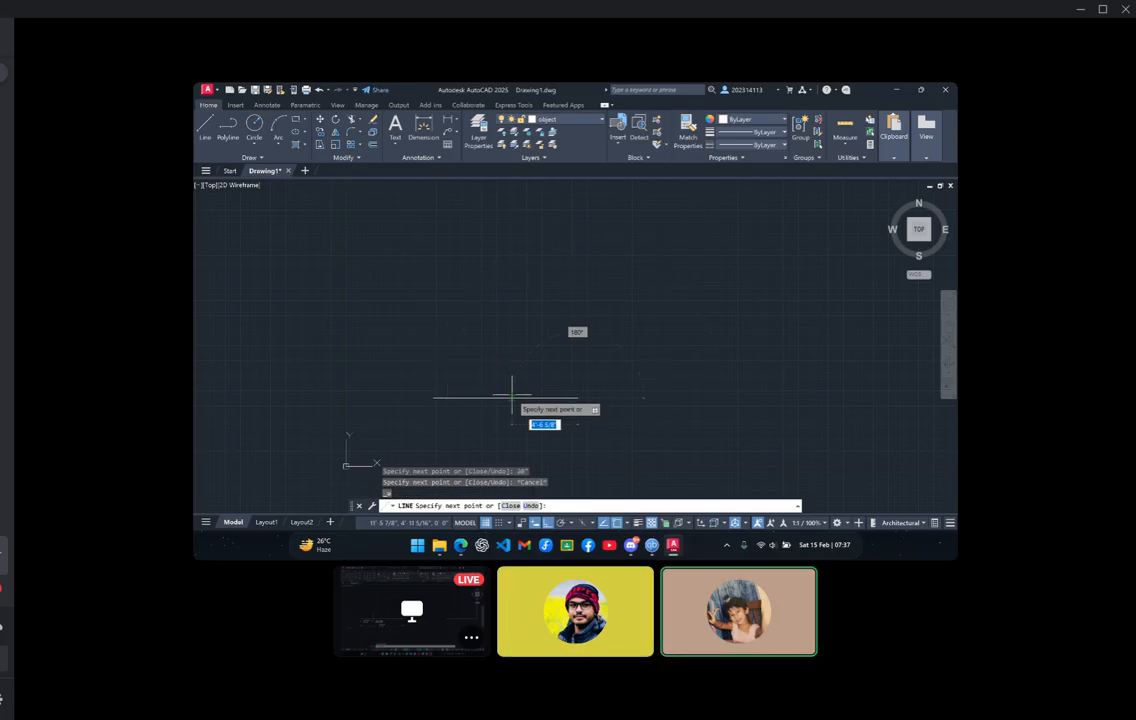
Check the exercise image, then draw a horizontal 60" line extending to the right in AutoCAD
click(460, 547)
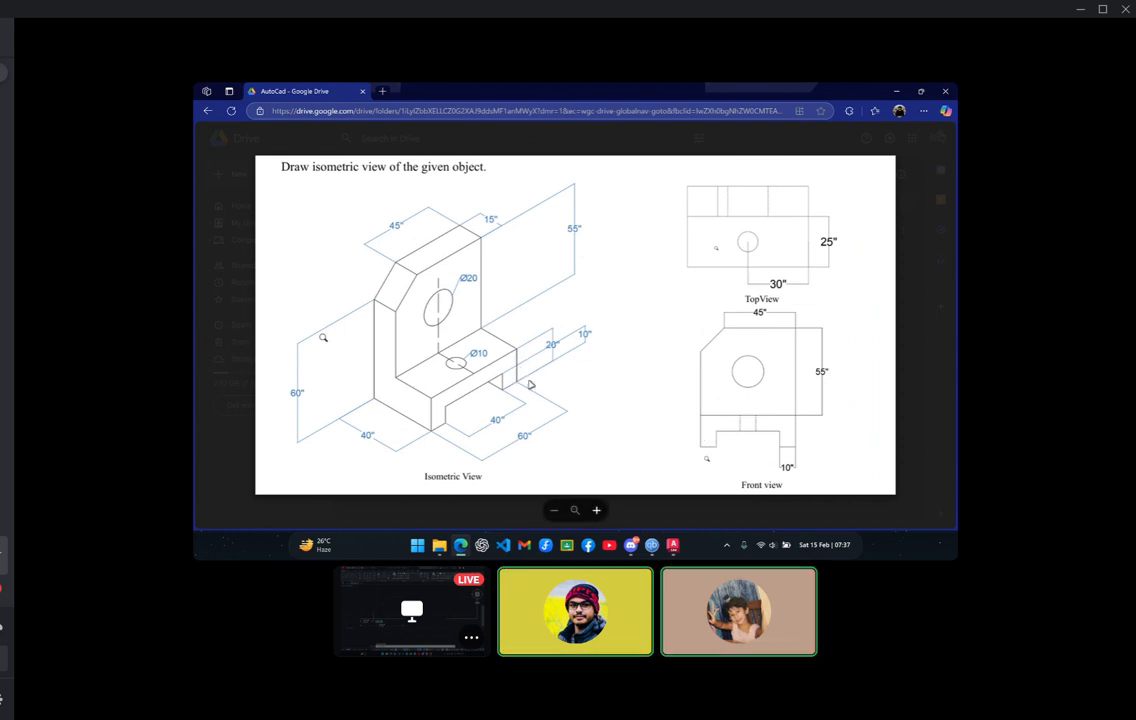
click(675, 547)
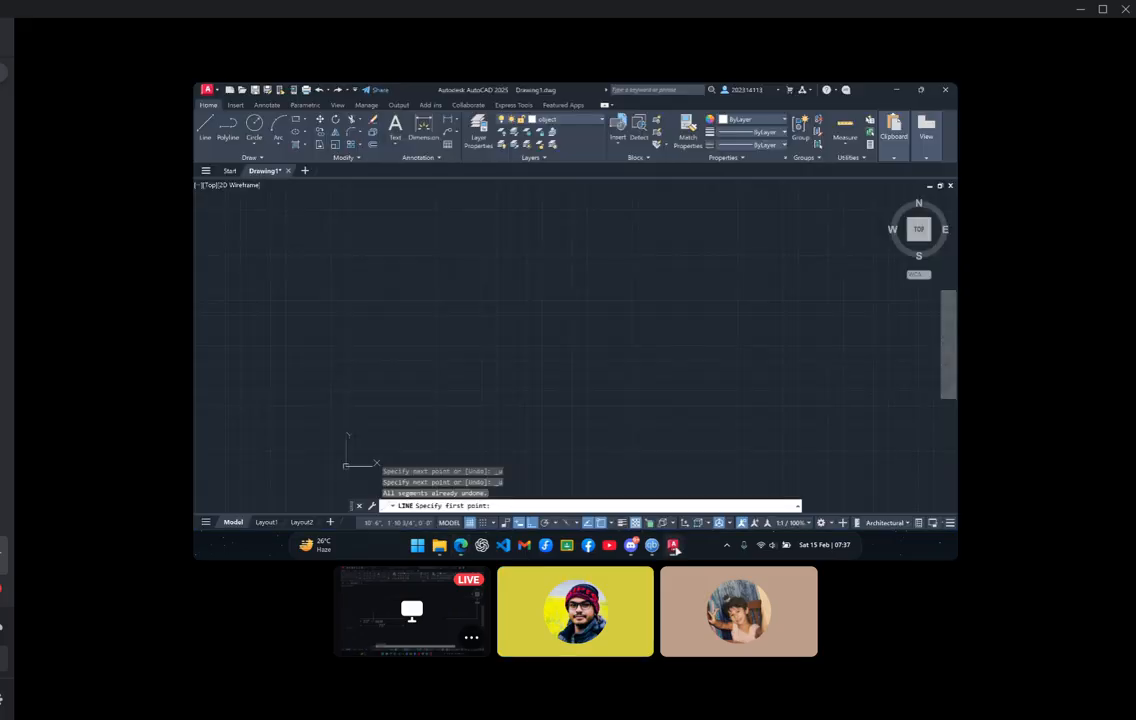
click(204, 126)
click(442, 360)
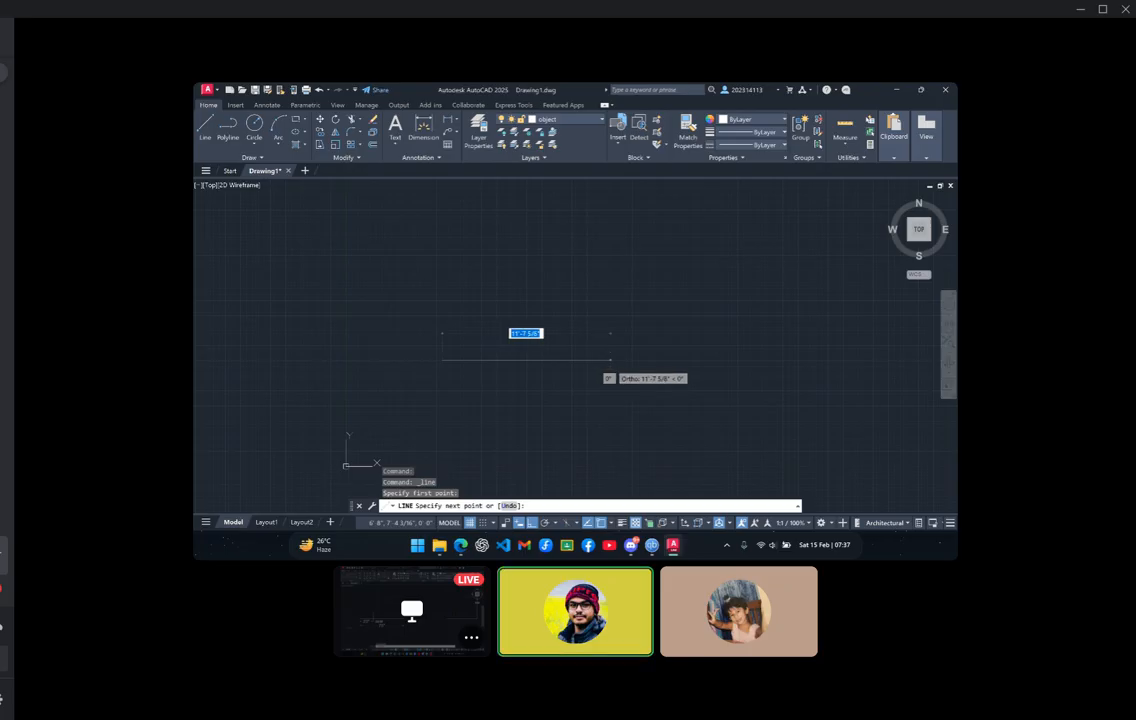
text(60)
key(Return)
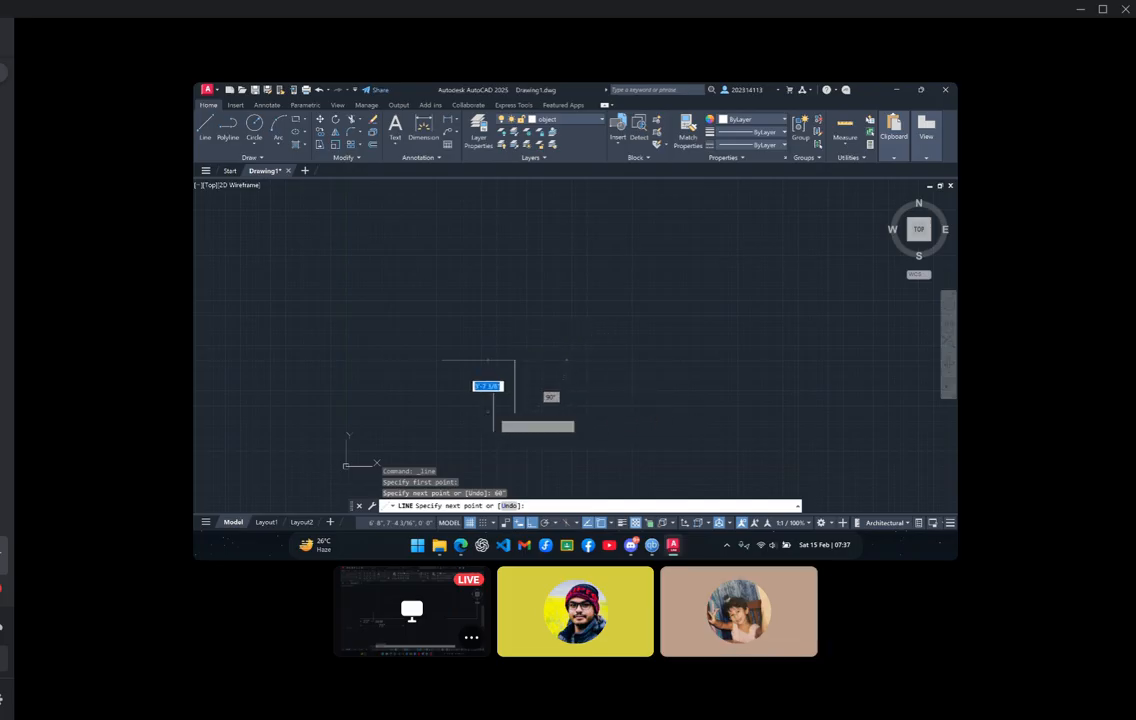
Continue the line with a 20" vertical segment going down from the right end of the 60" line
scroll(515, 412, up, 5)
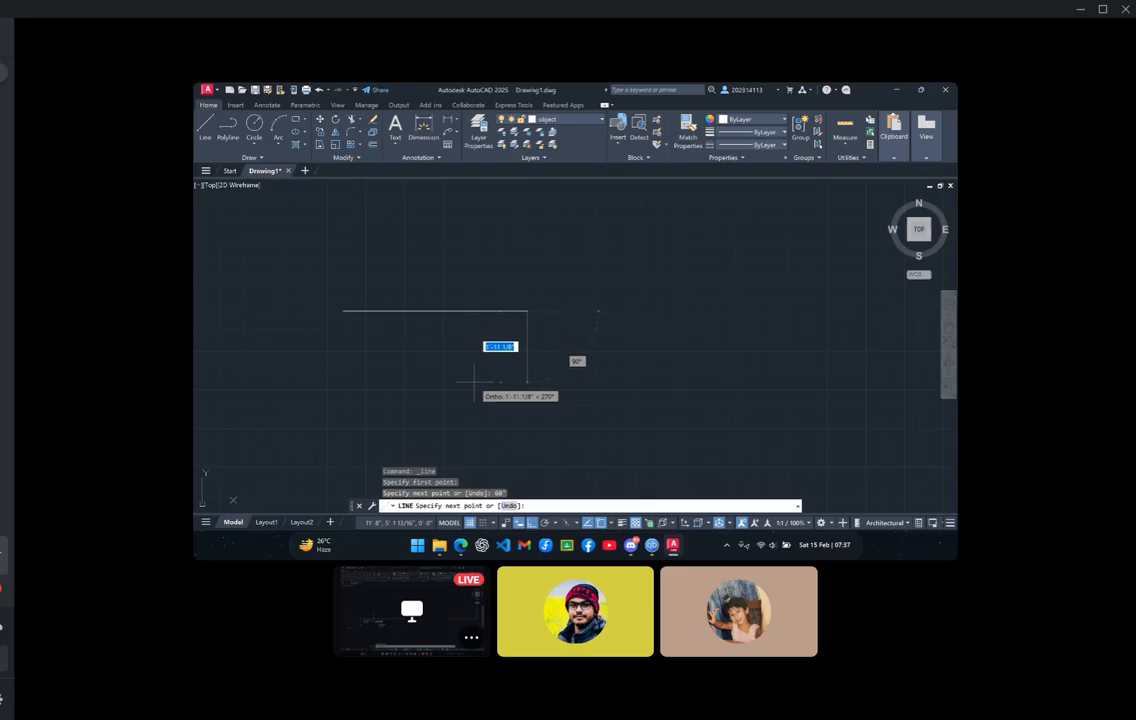
middle_drag(527, 391, 572, 405)
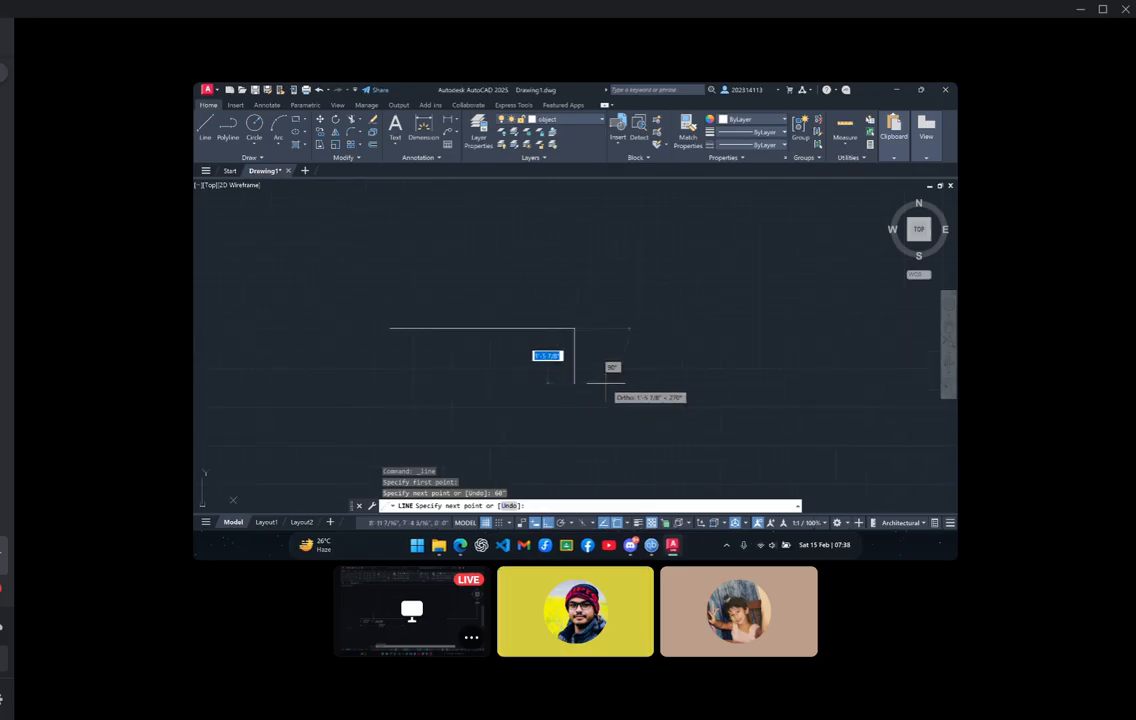
key(BackSpace)
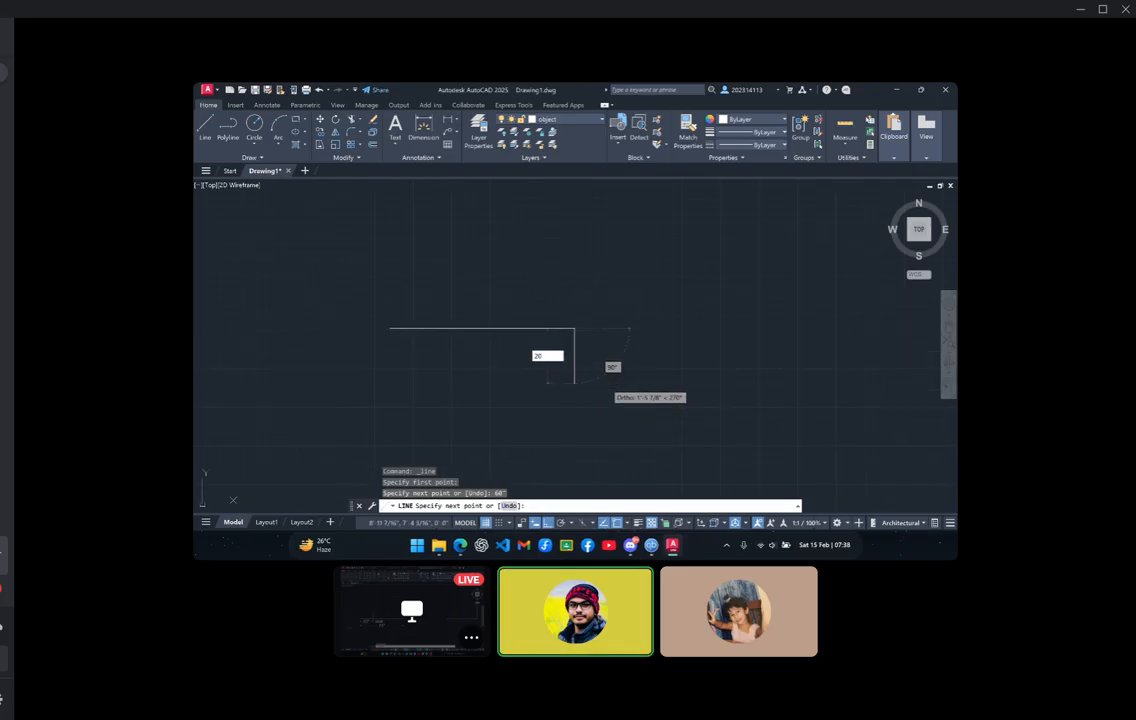
text(20)
key(Return)
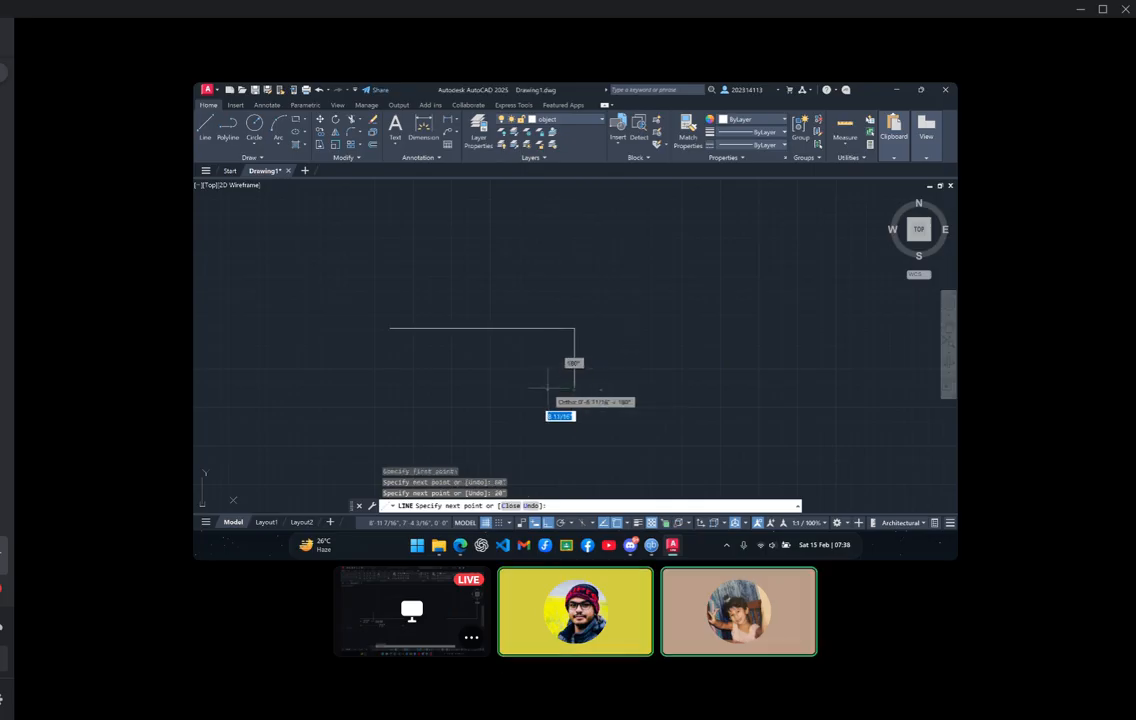
Continue the base outline with segments of 10" left, 10" up, 40" left and 10" down to form the bottom notch
text(10)
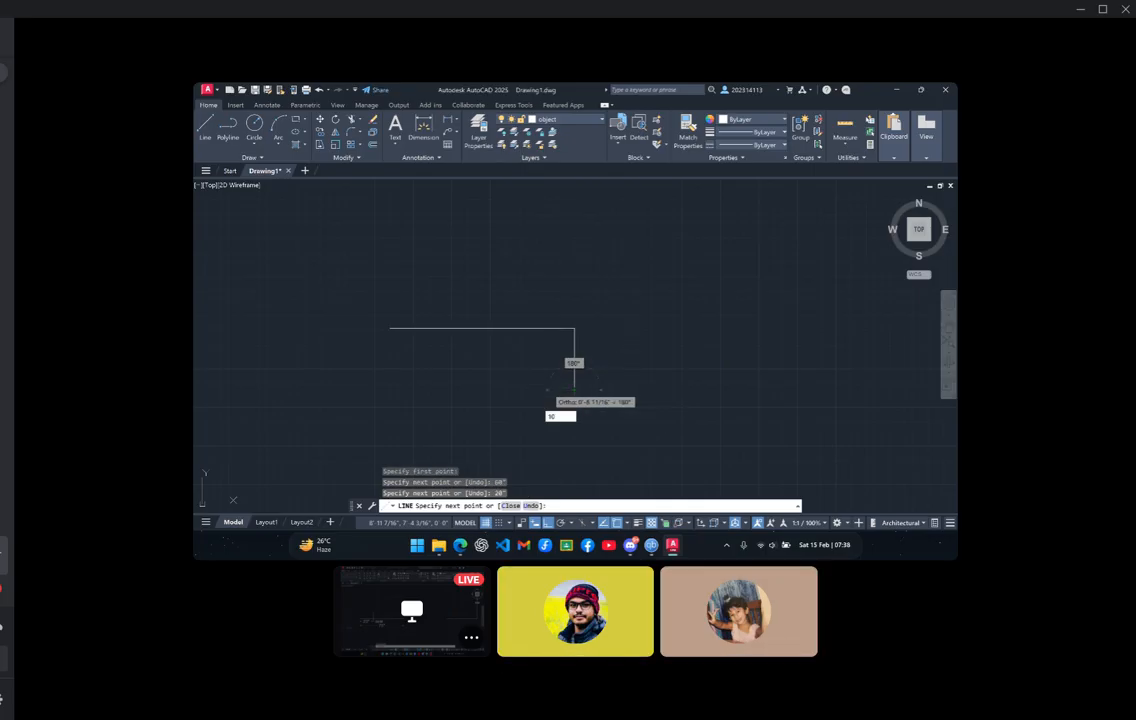
key(Return)
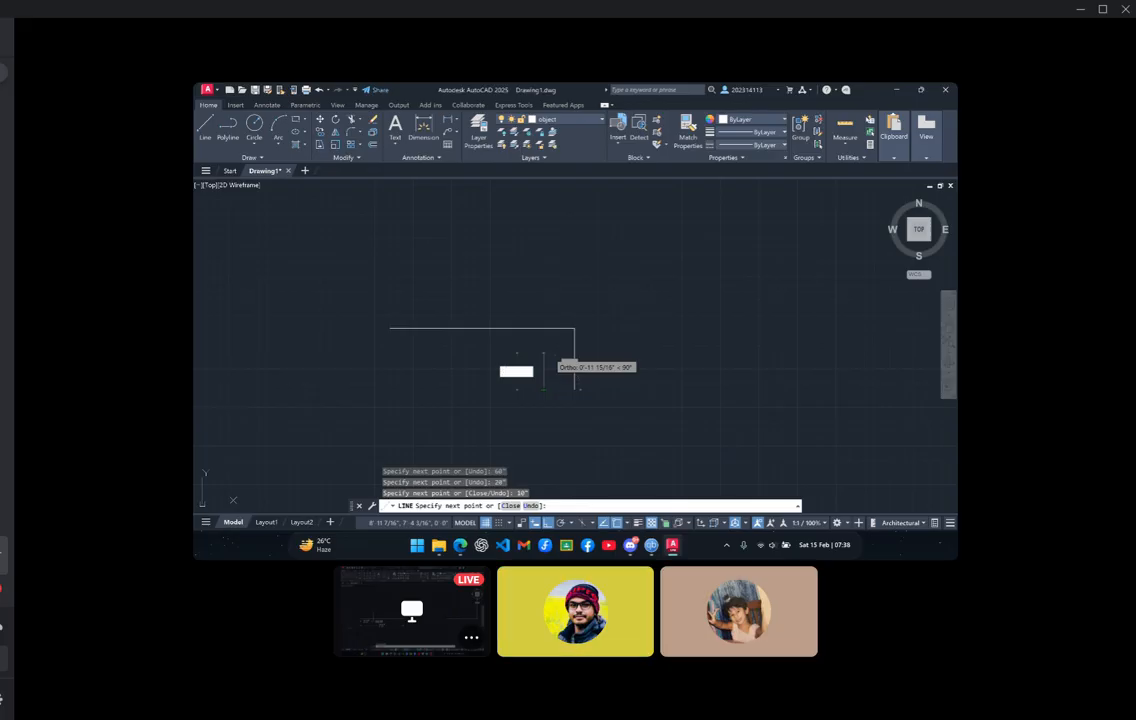
key(Return)
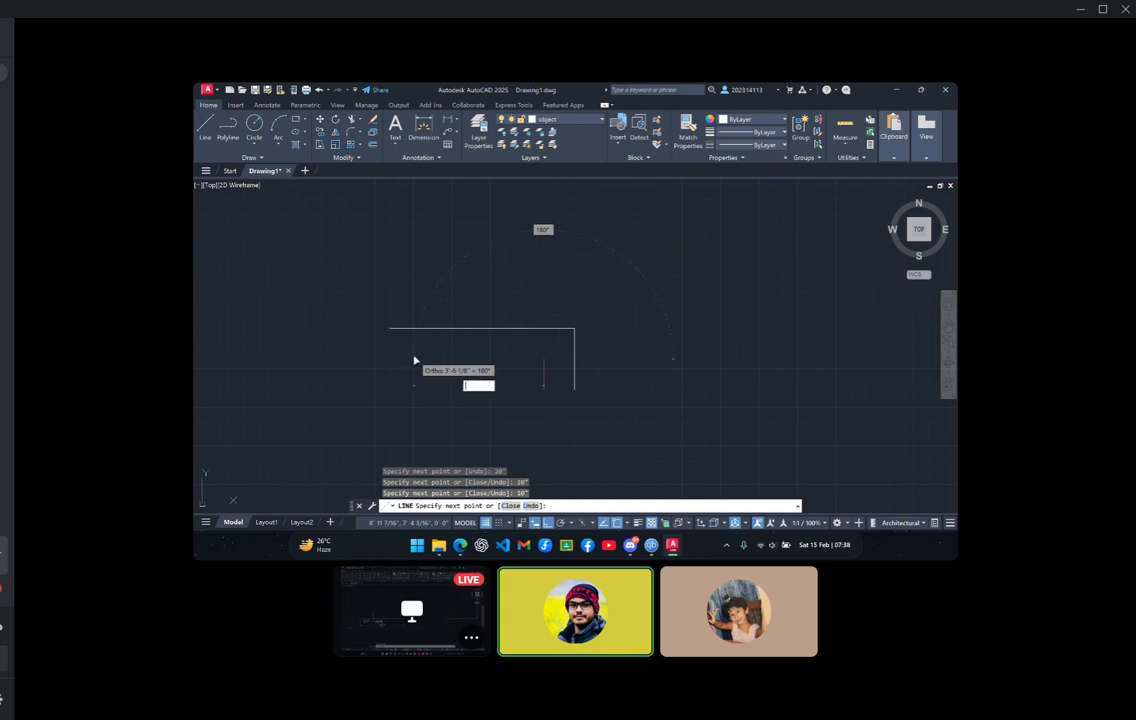
text(40)
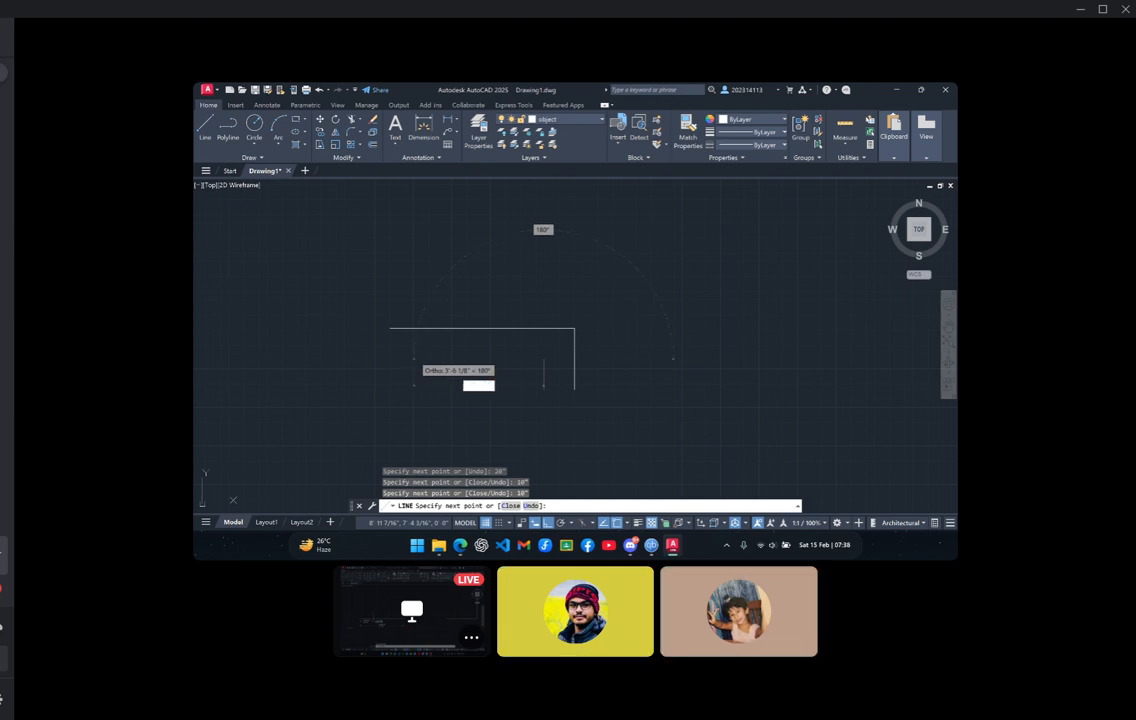
key(Return)
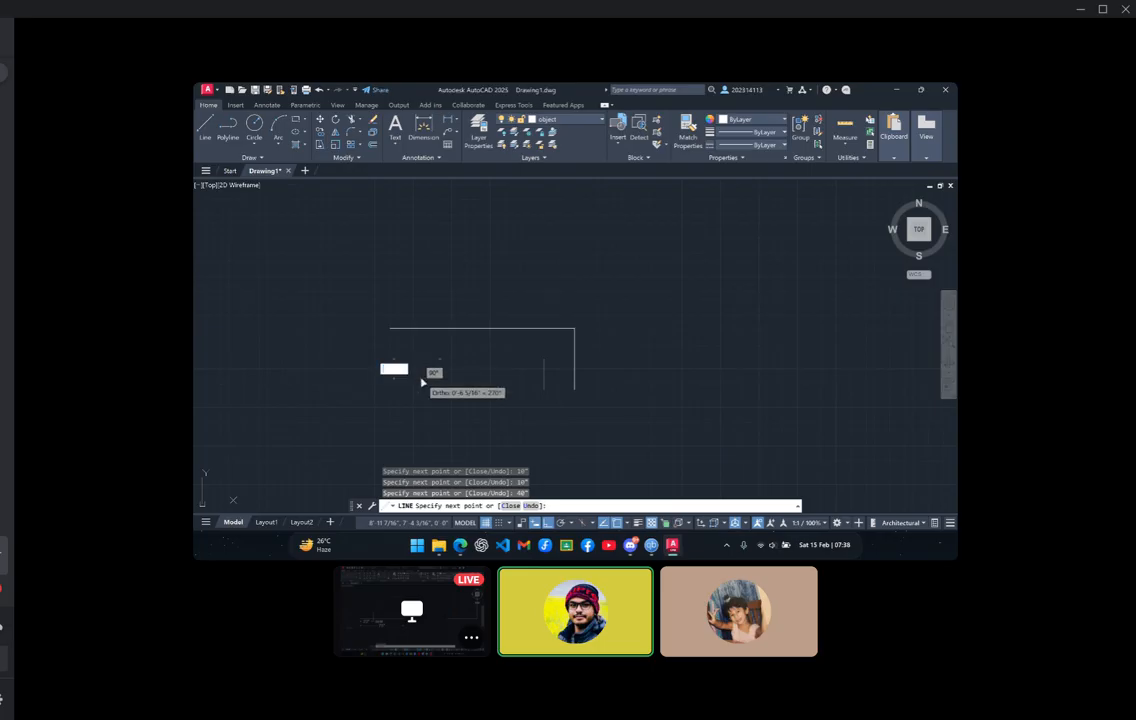
text(10)
key(Return)
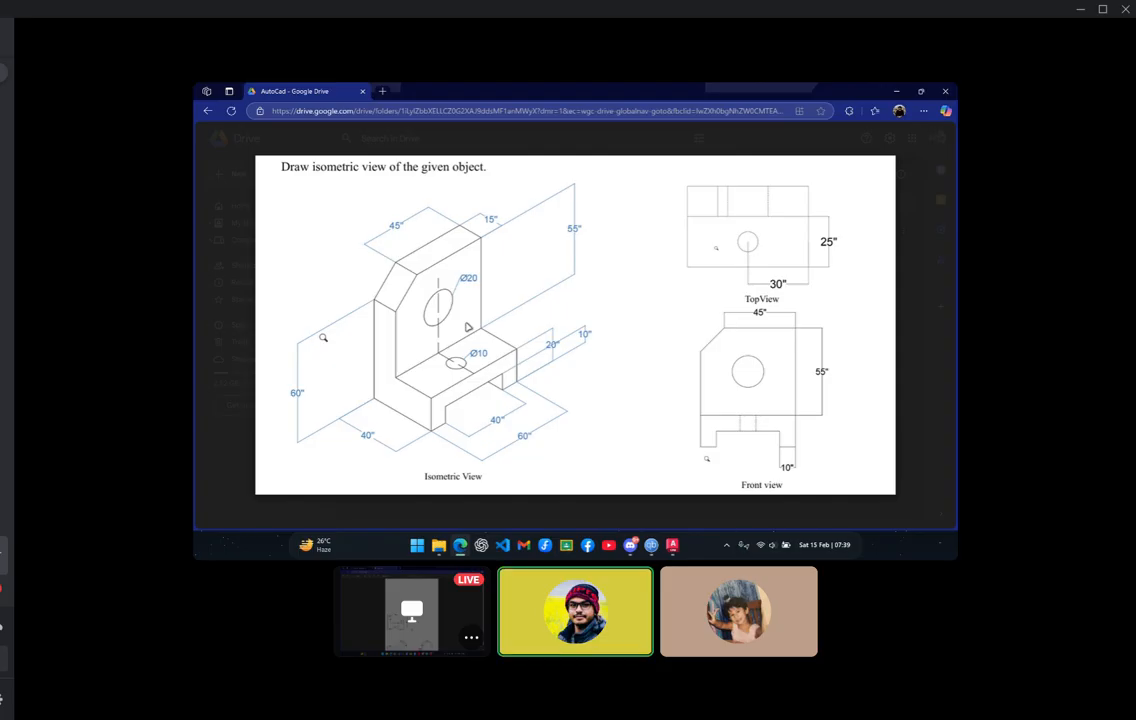
Switch back to AutoCAD and add horizontal and vertical centerlines between the opposite edges of the upper plate outline
click(671, 545)
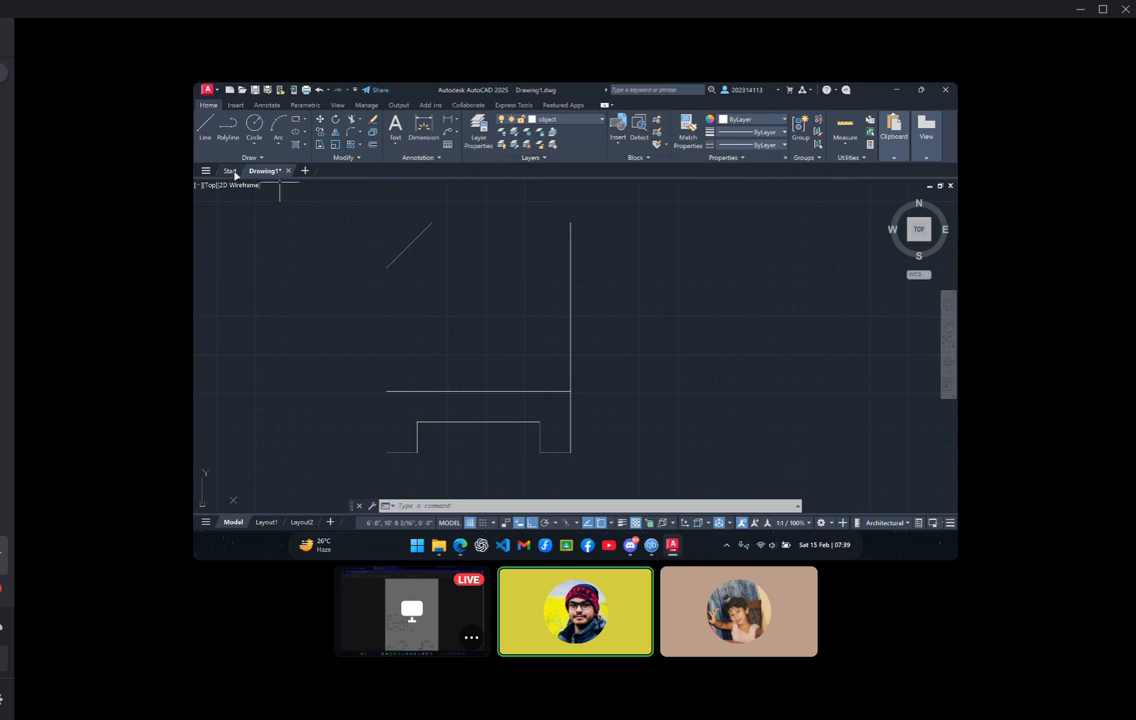
click(268, 105)
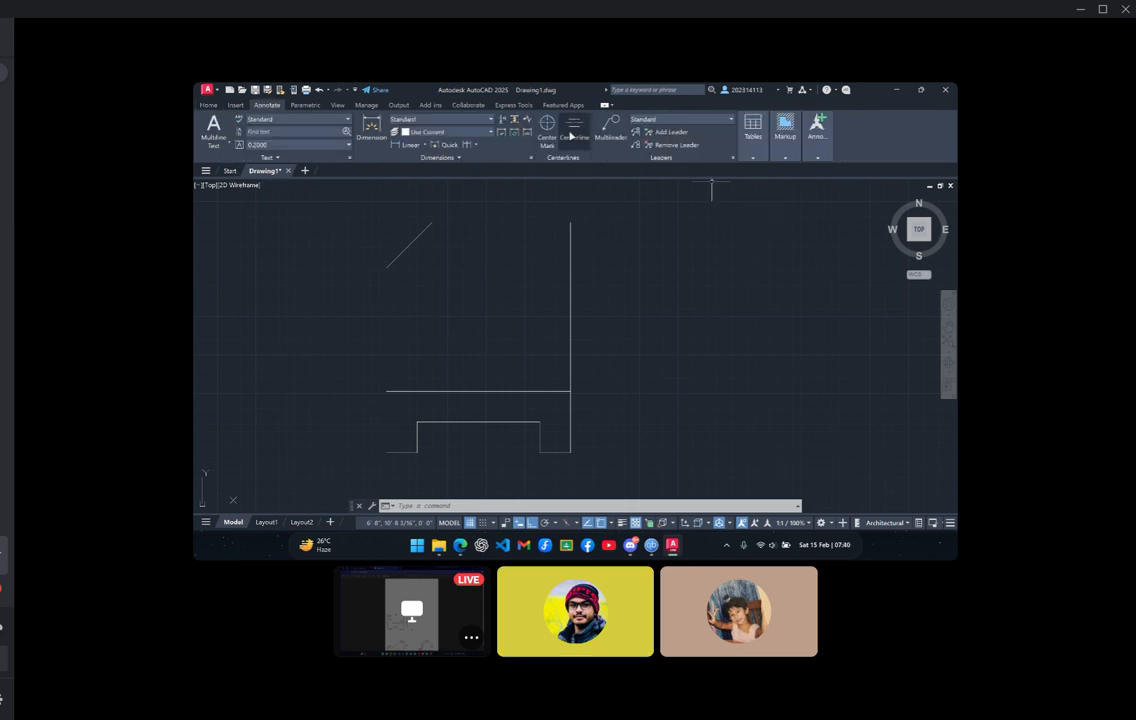
click(573, 138)
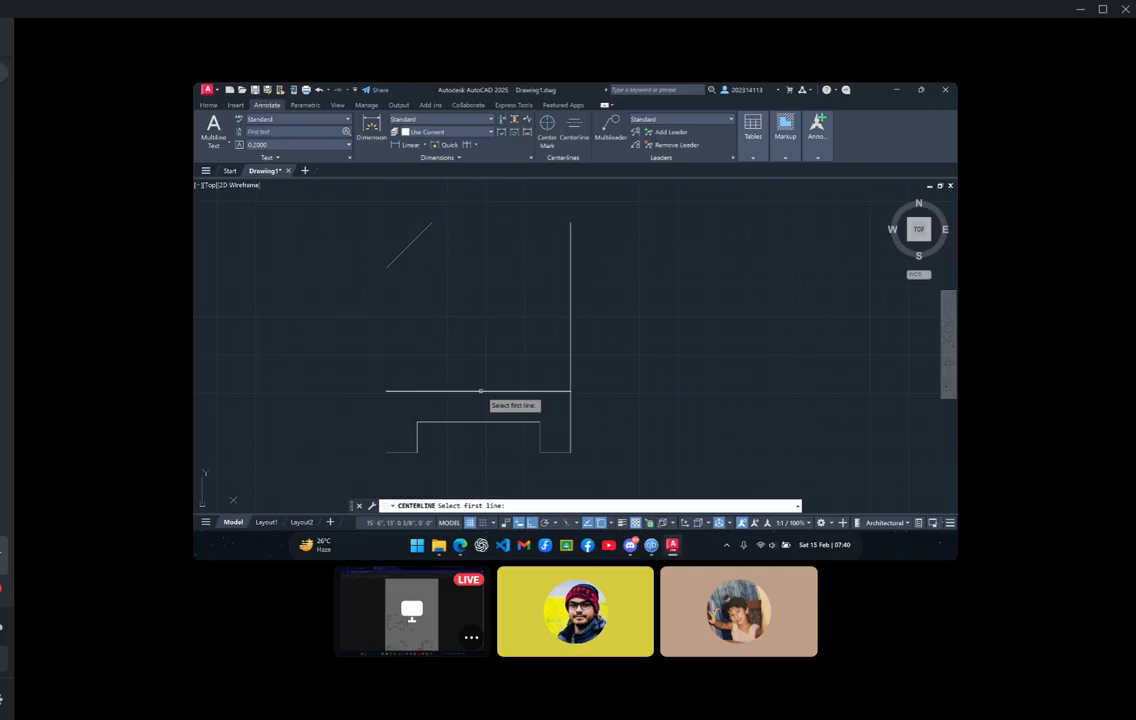
click(481, 391)
click(491, 222)
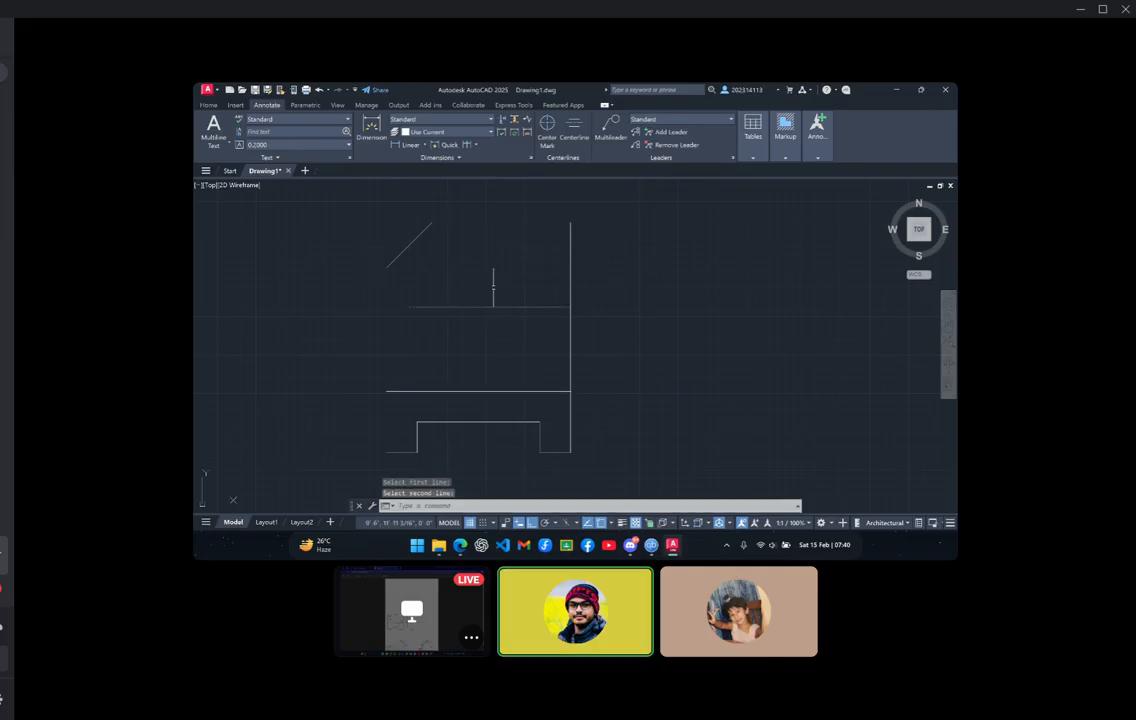
click(573, 138)
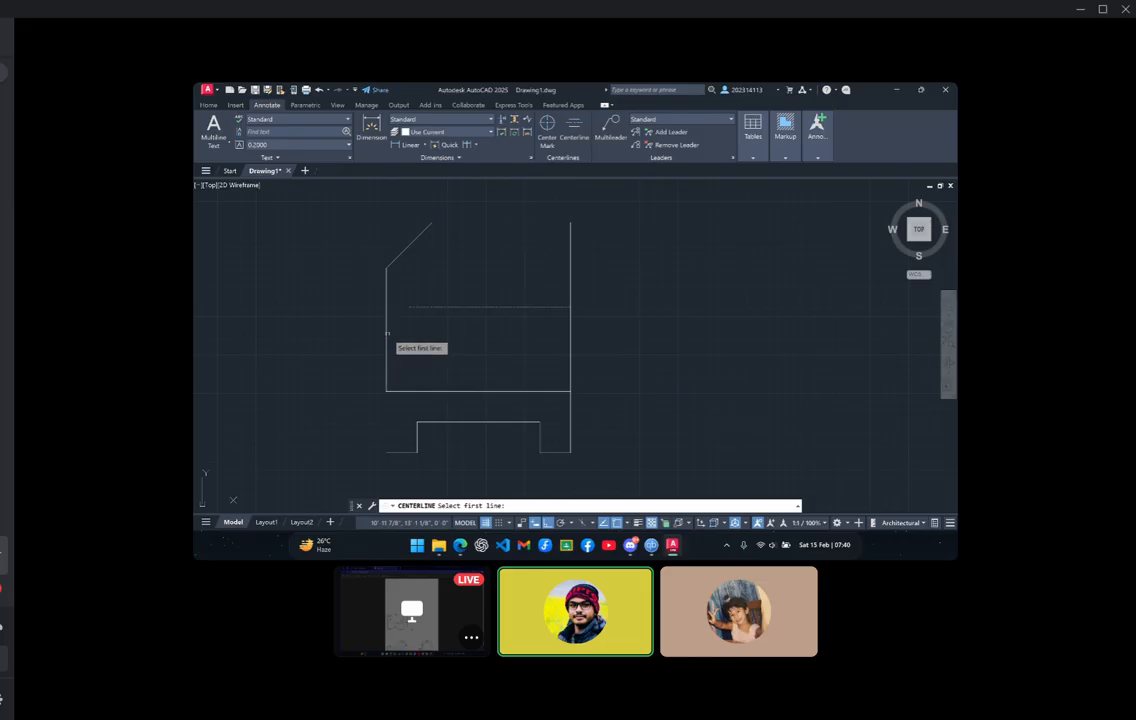
click(387, 330)
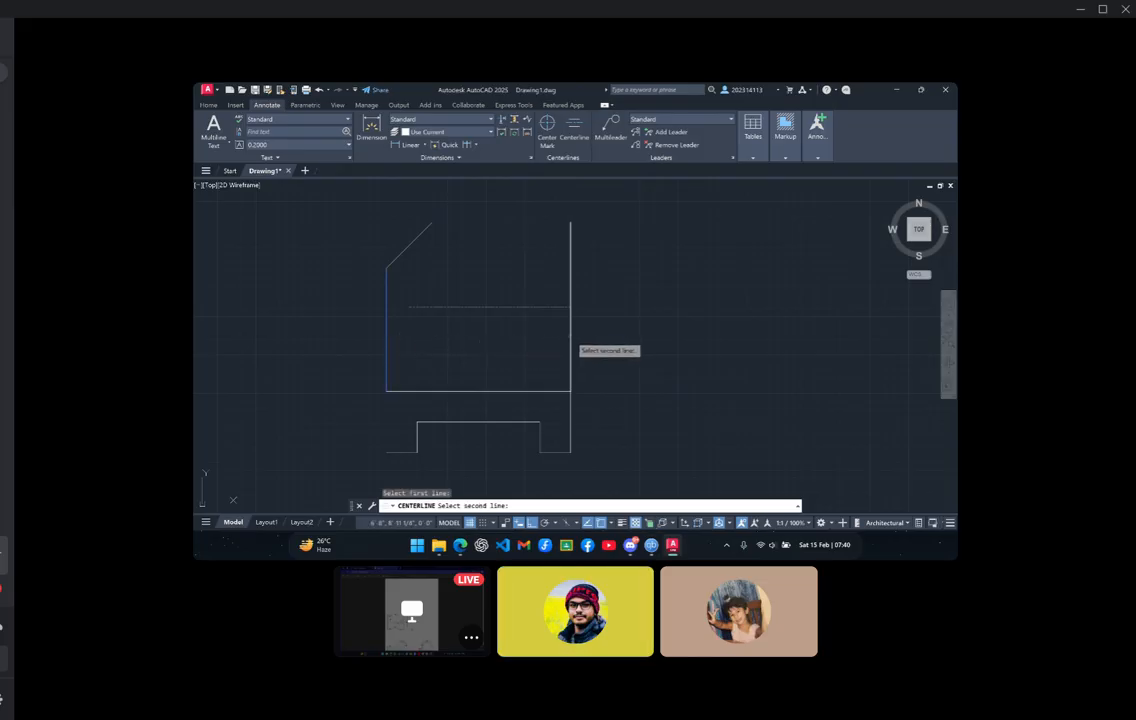
click(570, 335)
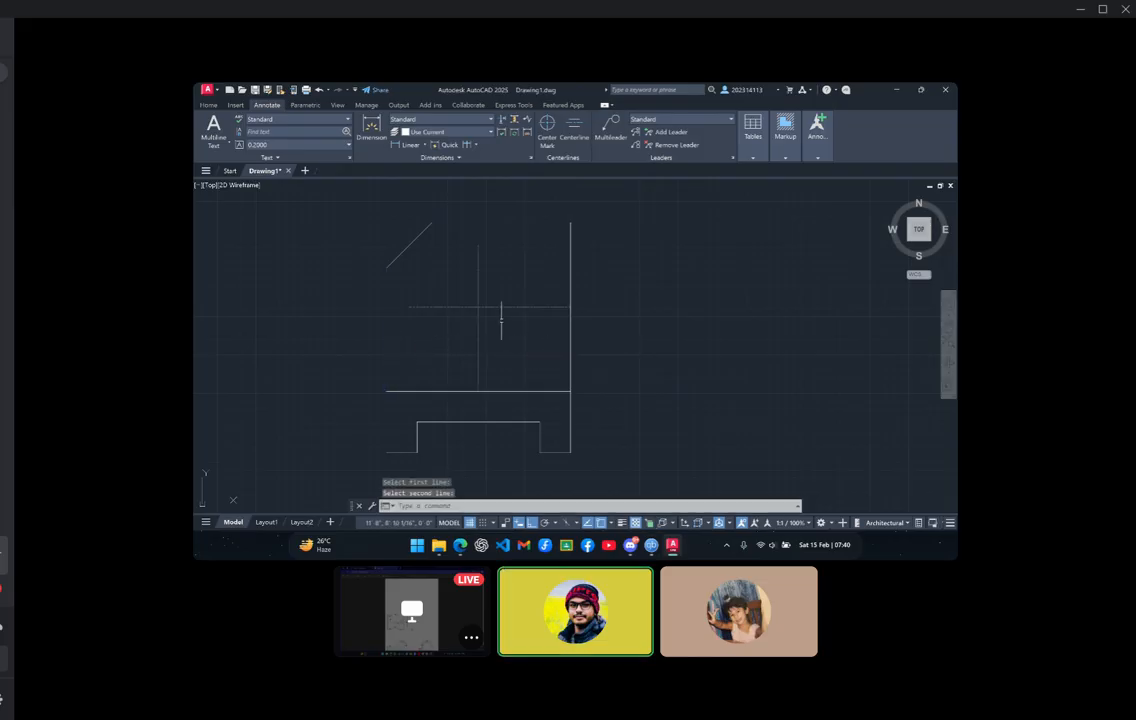
Draw a circle with a 10" radius centred on the intersection of the two centerlines
click(208, 105)
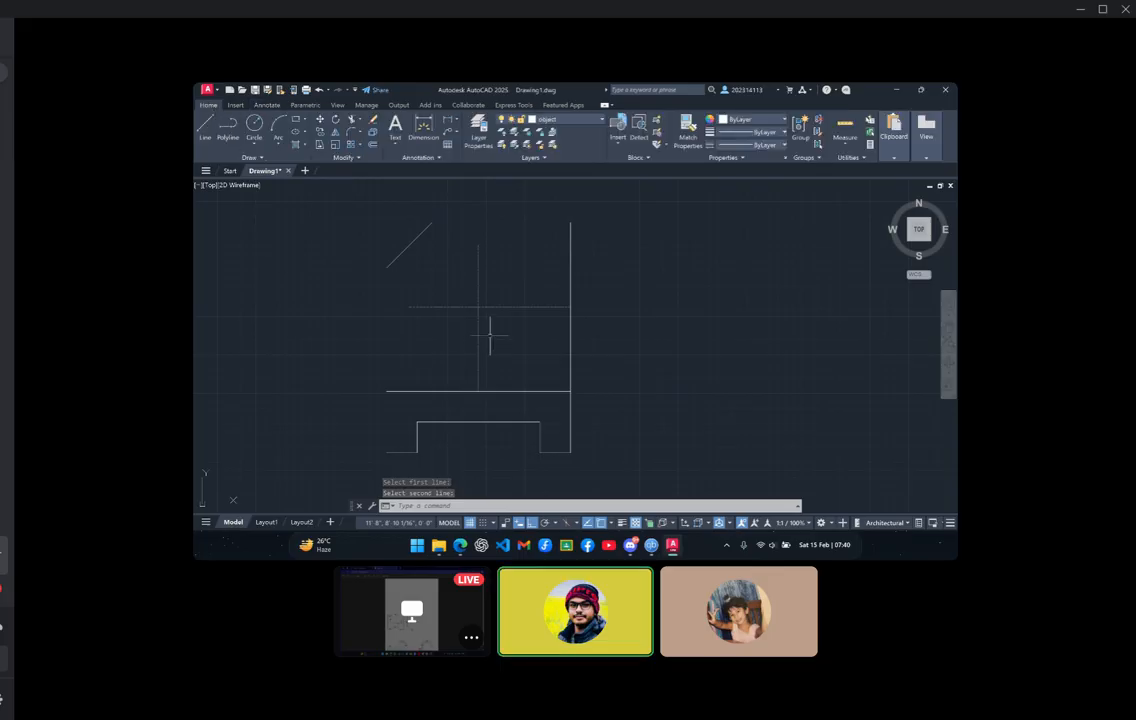
text(cir)
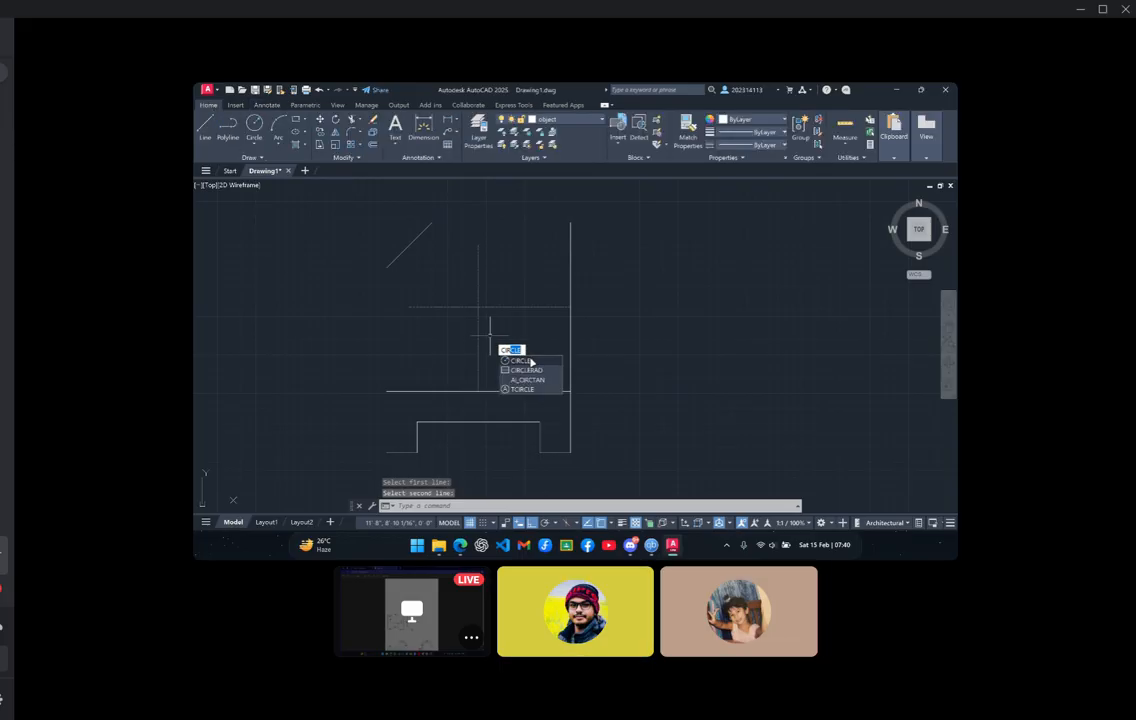
click(532, 361)
click(486, 307)
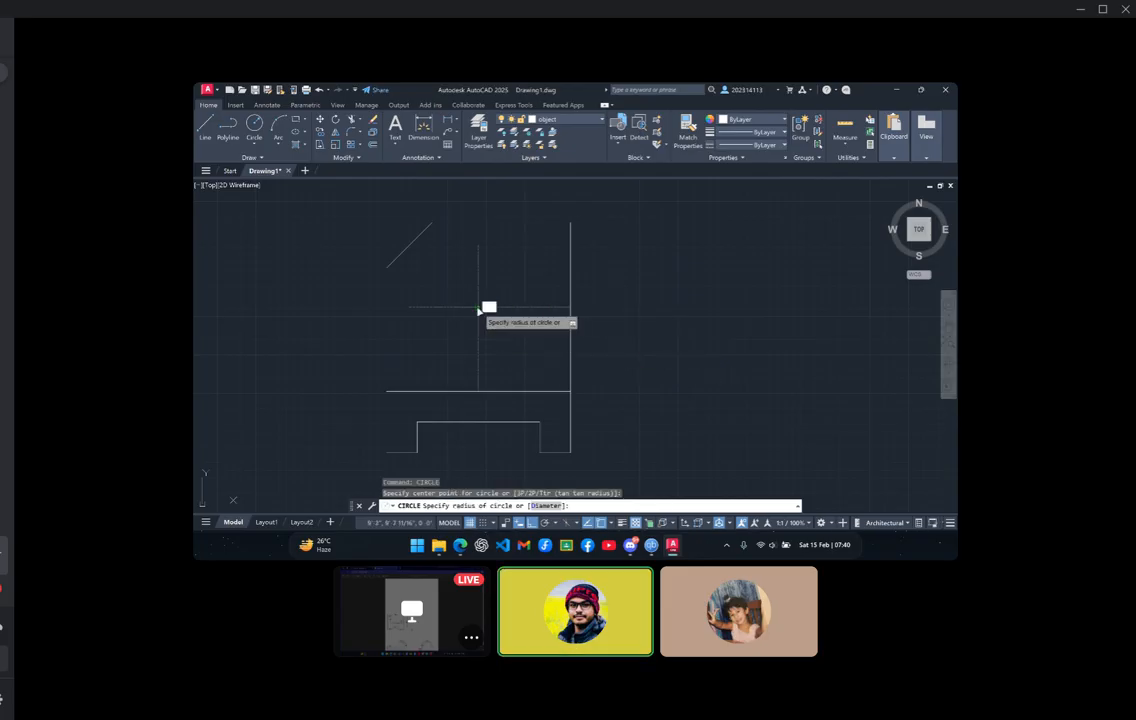
text(10)
key(Return)
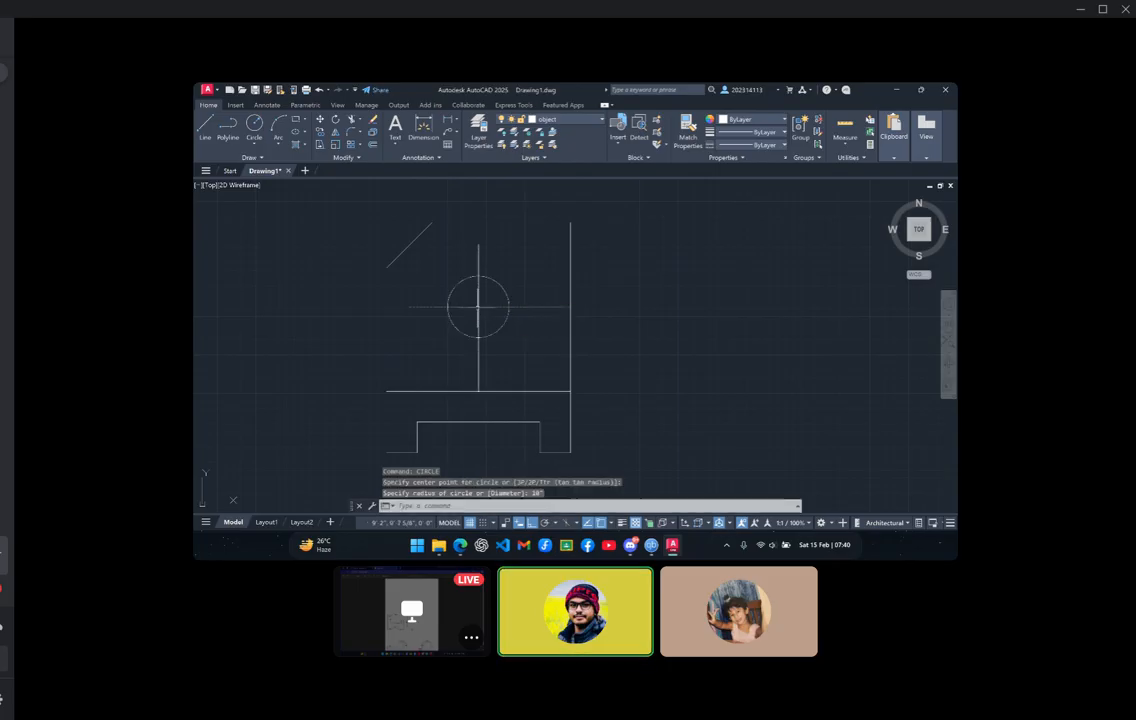
Erase the horizontal and vertical centerlines running through the circle
click(557, 307)
key(Delete)
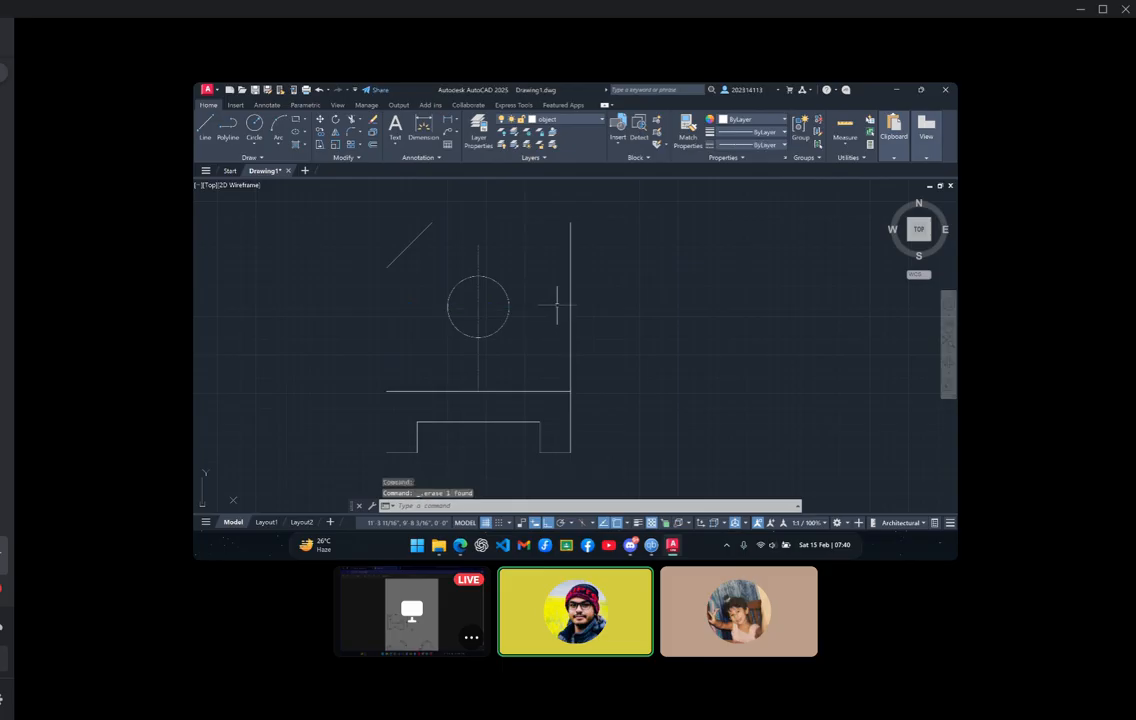
click(478, 363)
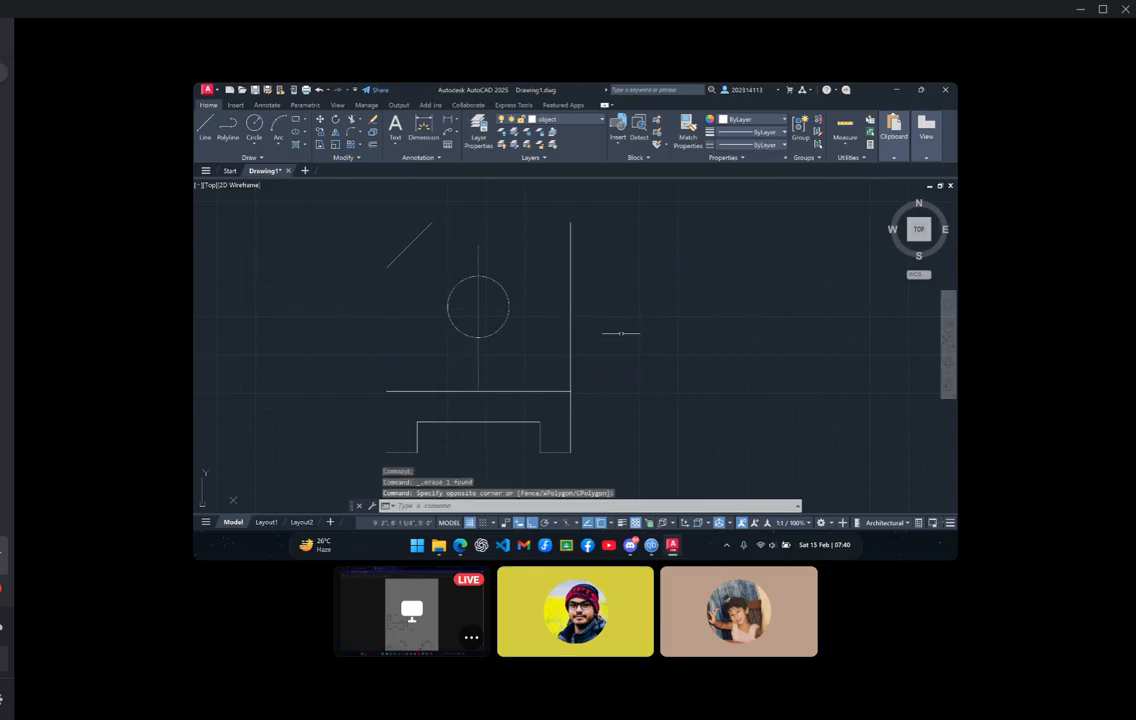
click(478, 362)
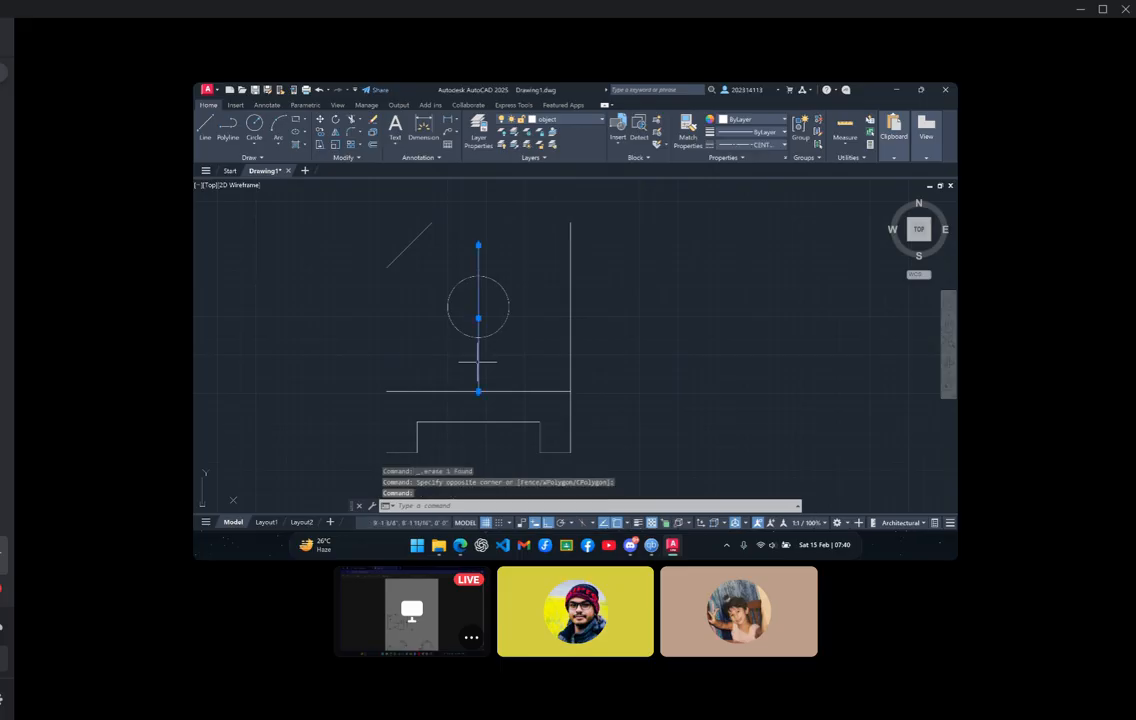
key(Delete)
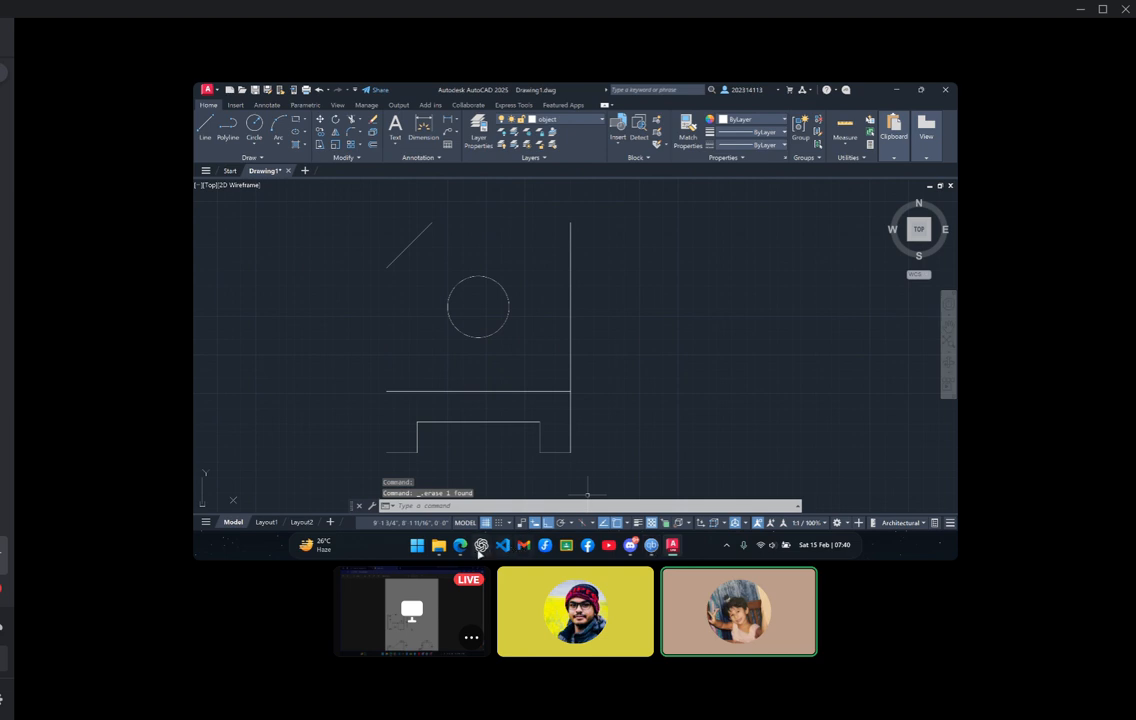
Check the reference drawing, return to AutoCAD and draw a line 15" right from the notch's upper-left corner and up to the plate's lower edge
click(460, 545)
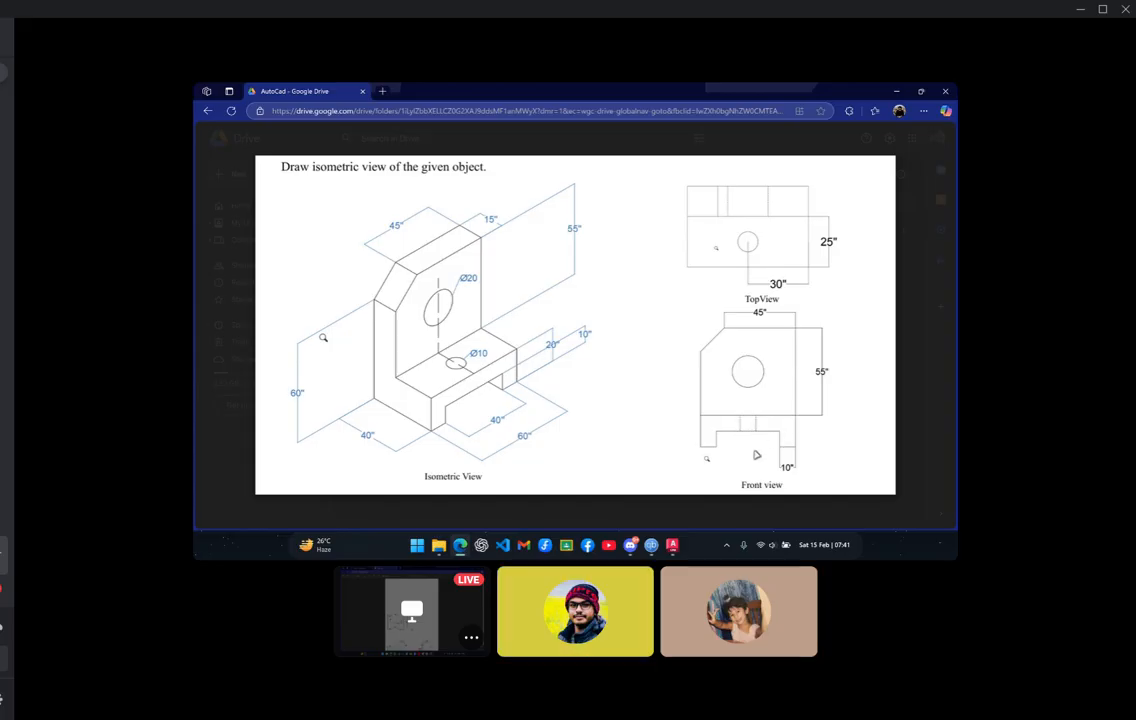
click(675, 546)
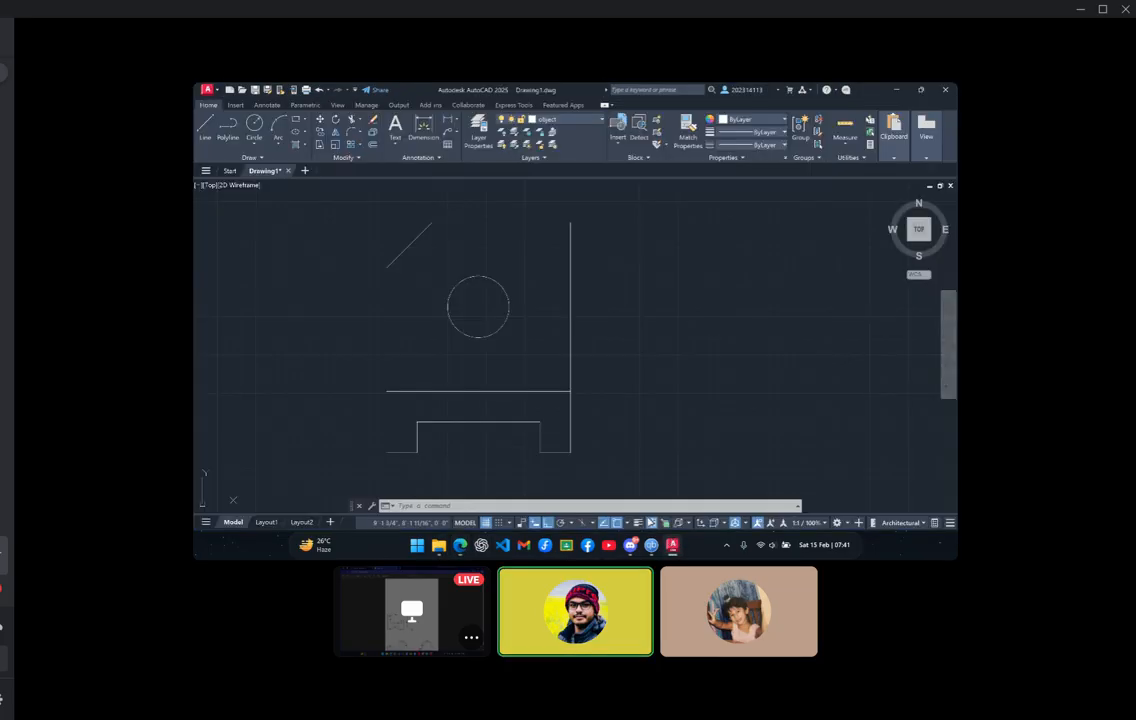
click(202, 131)
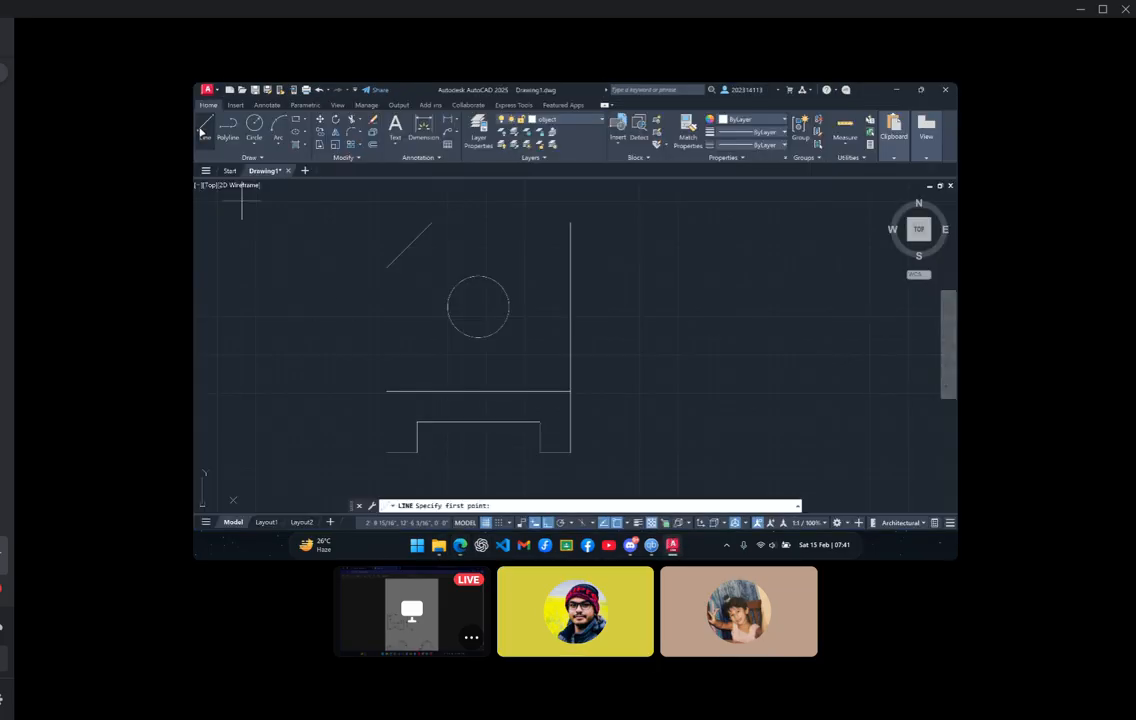
click(417, 422)
text(1)
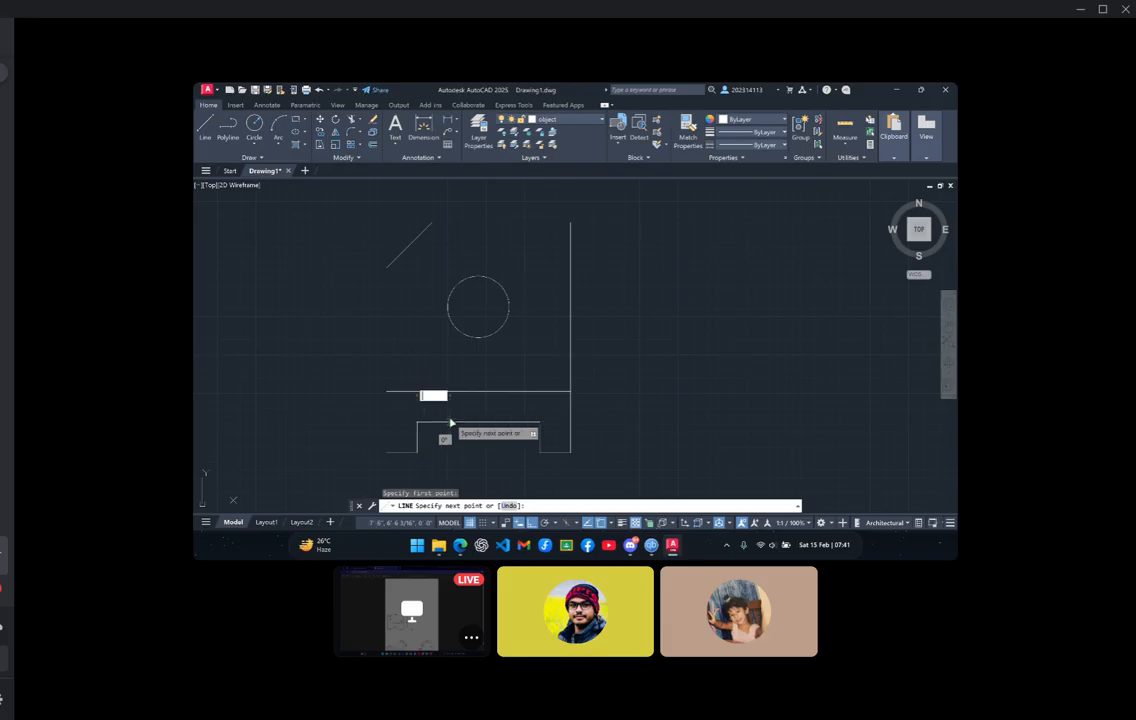
text(5)
key(Return)
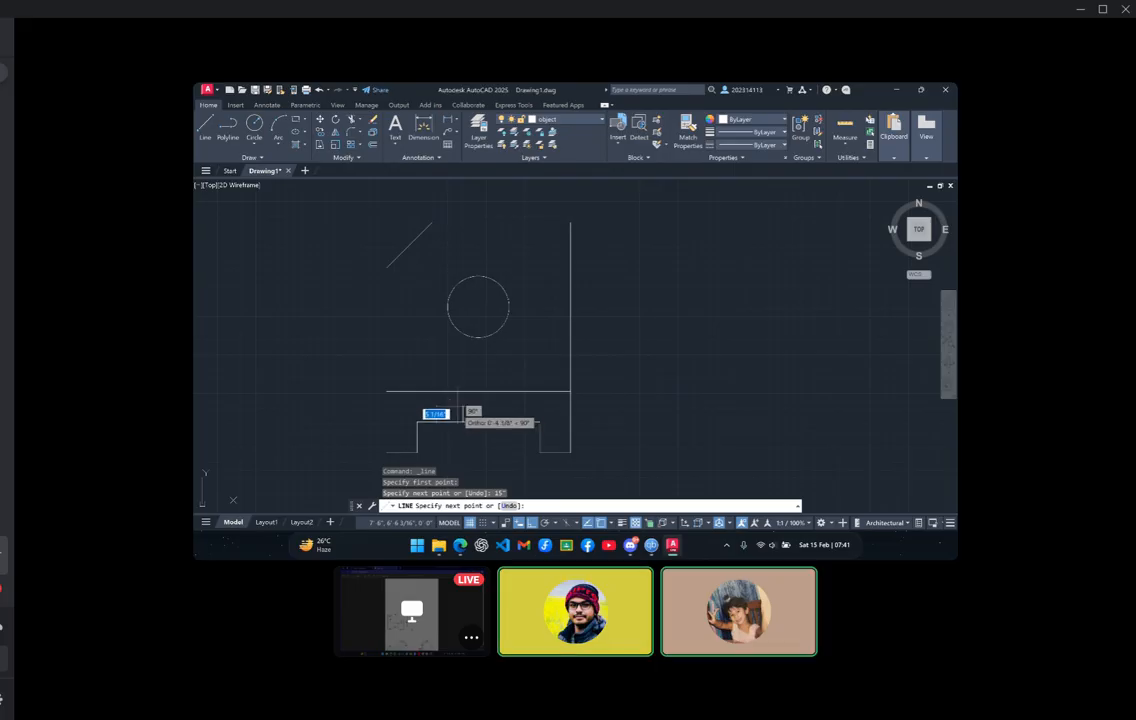
click(462, 392)
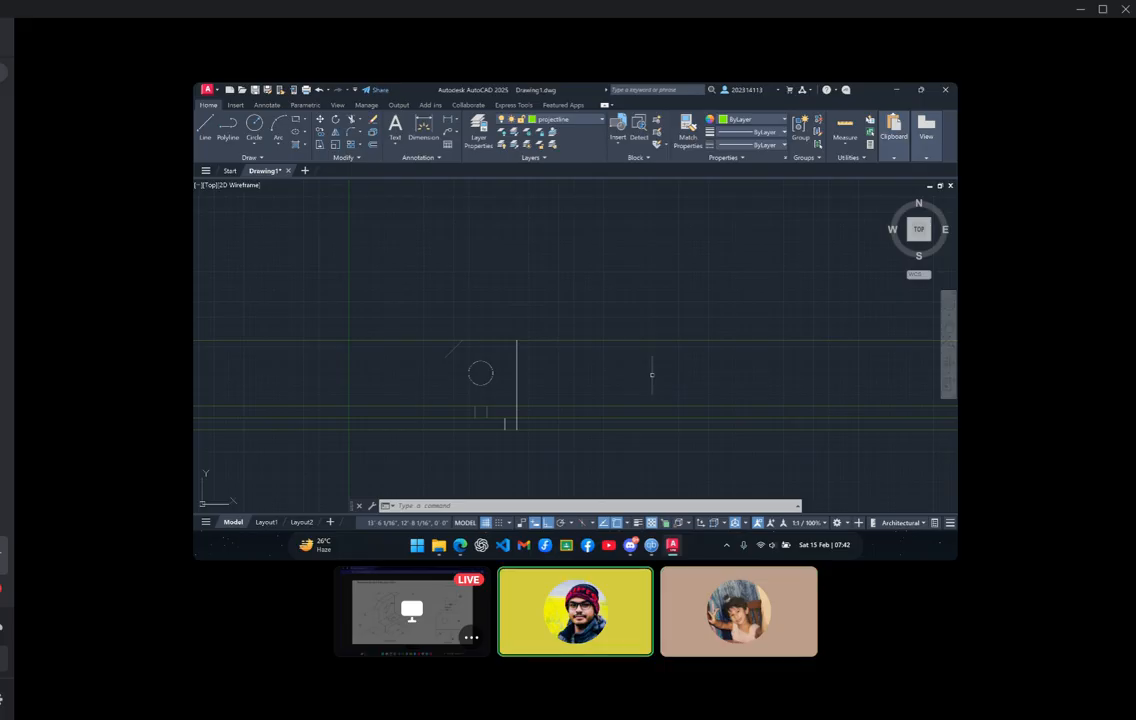
Add vertical construction lines through the front view's right edge, the notch's right side and the right line of the base hole
text(xline)
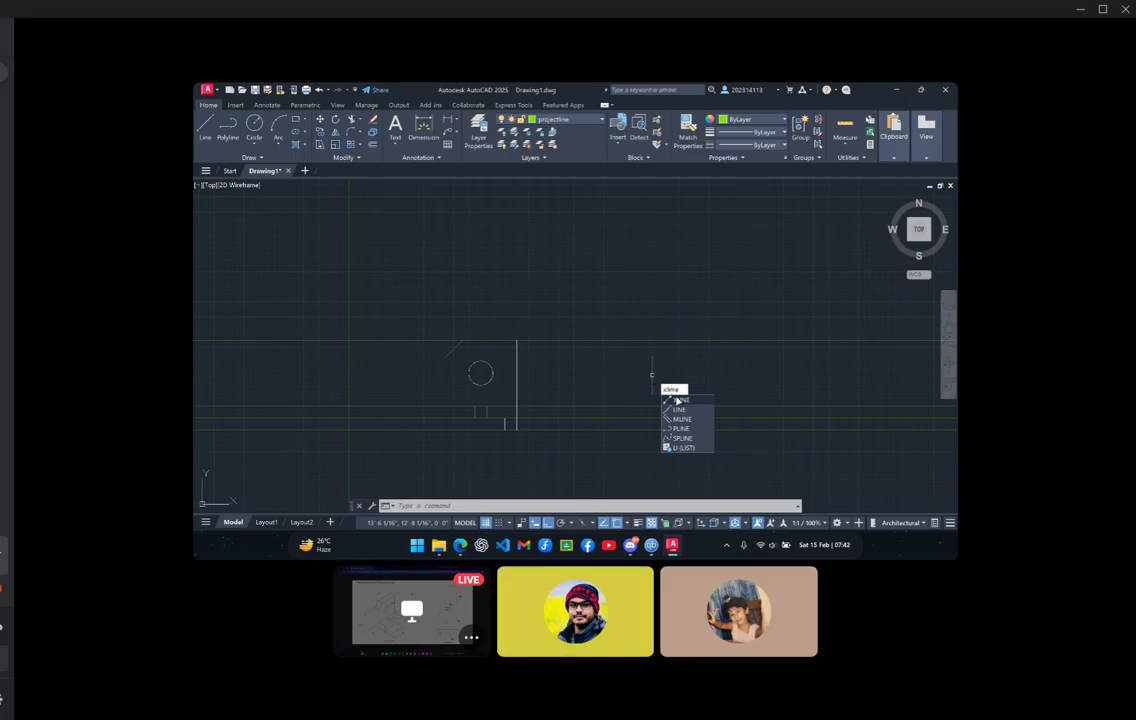
key(Return)
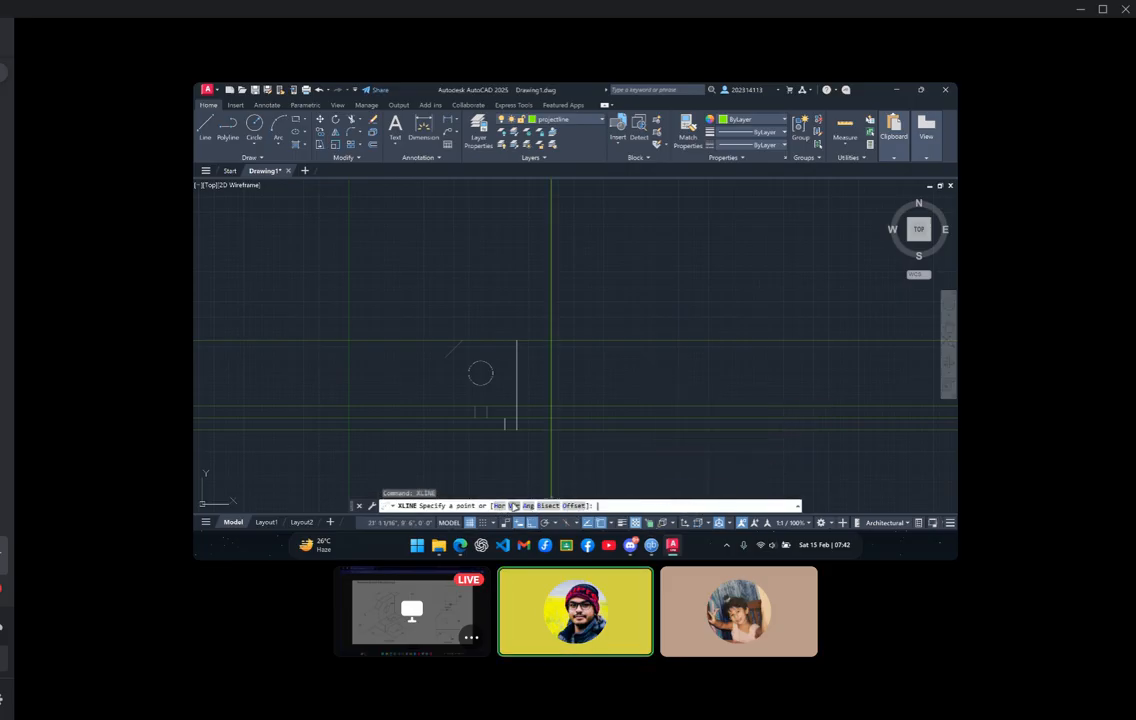
click(514, 505)
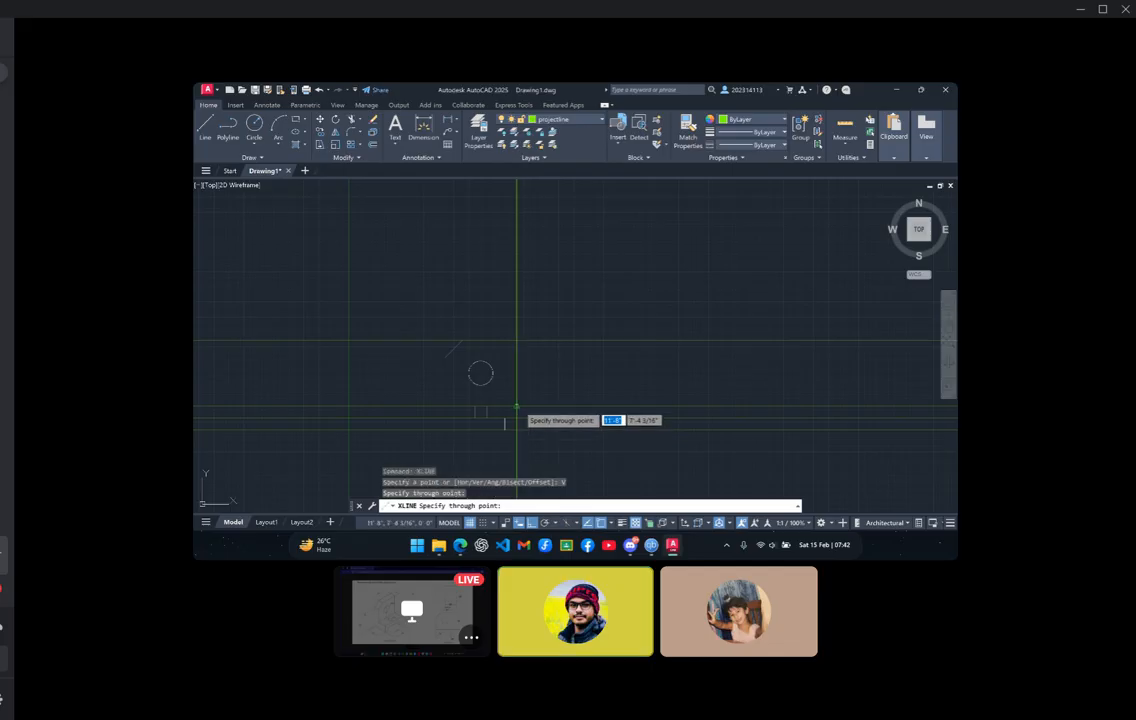
click(516, 407)
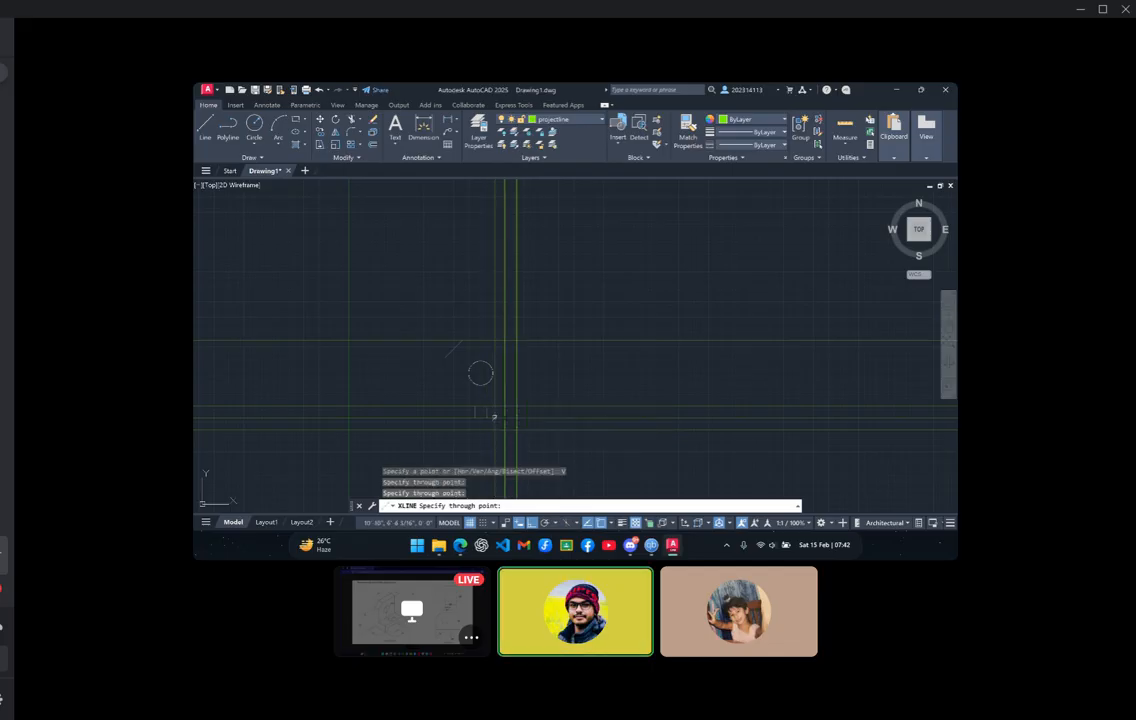
click(487, 413)
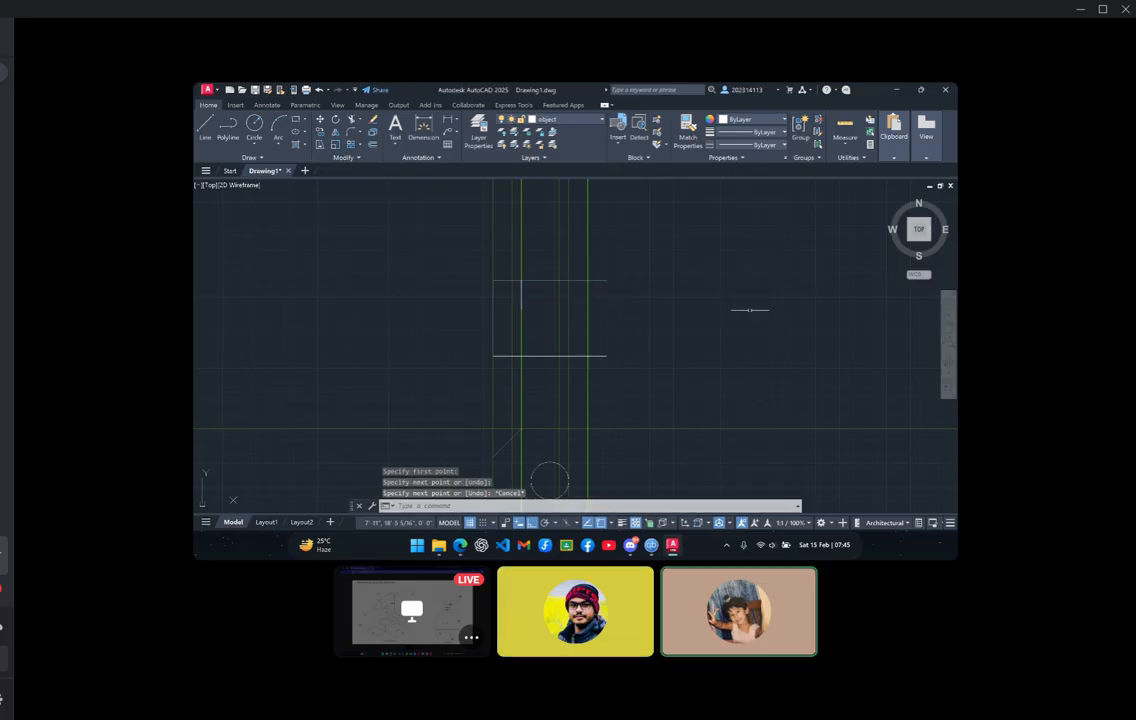
scroll(665, 331, down, 2)
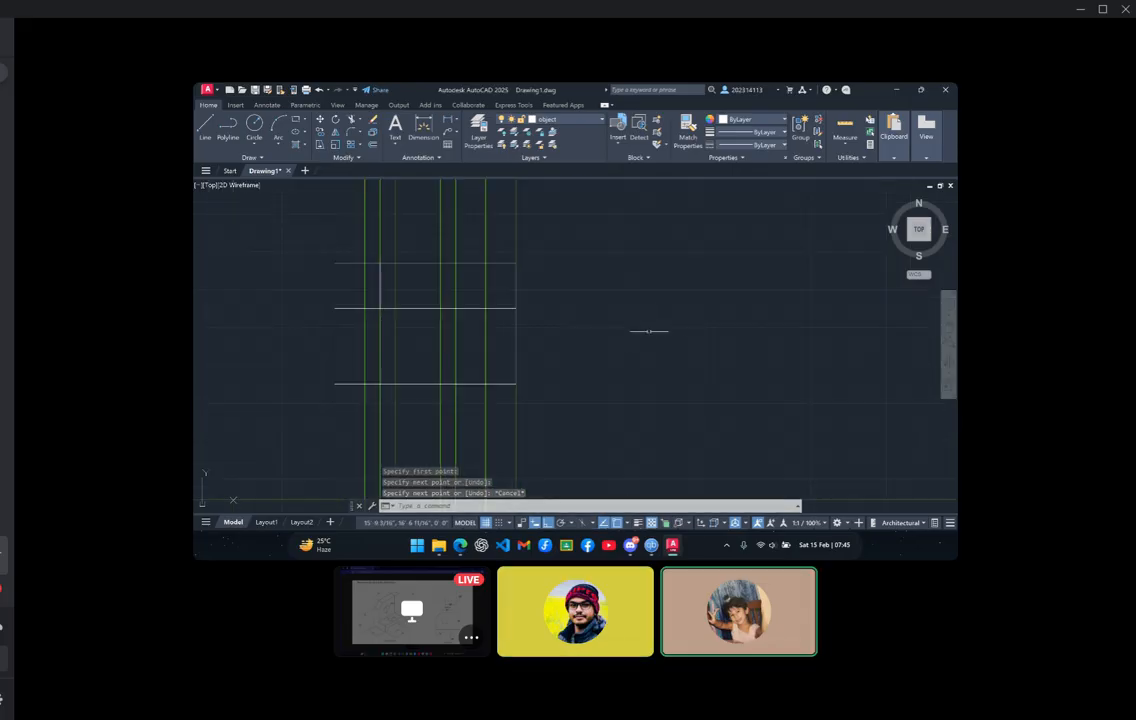
middle_drag(631, 330, 710, 342)
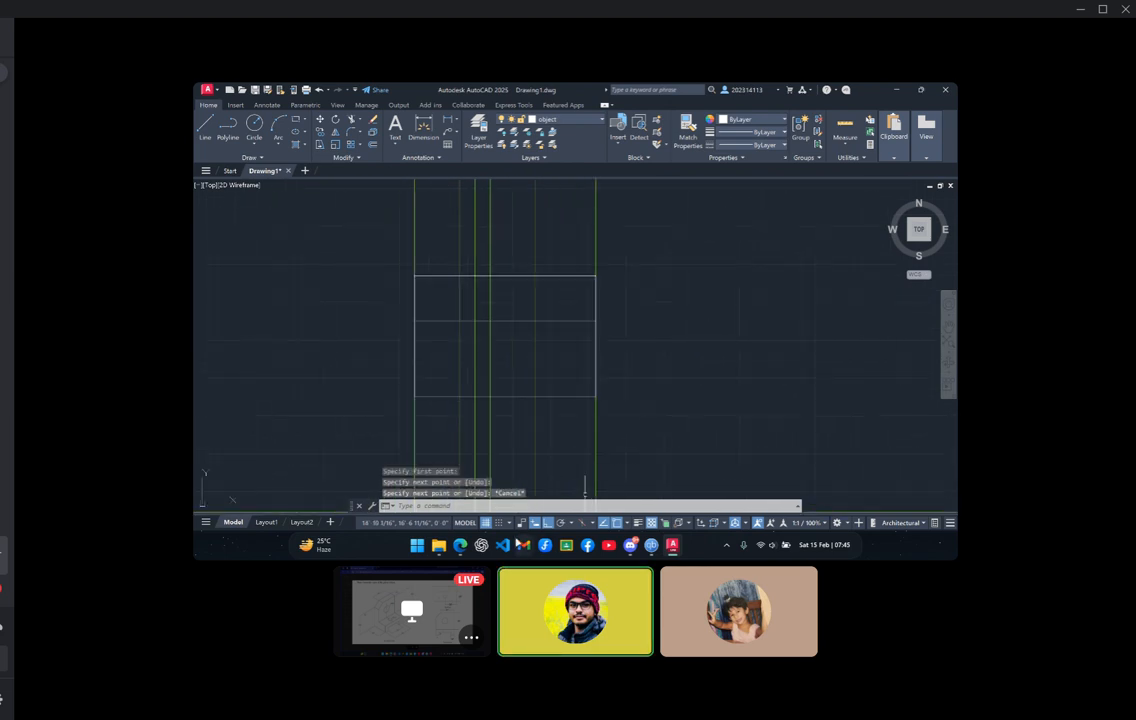
middle_drag(772, 394, 778, 260)
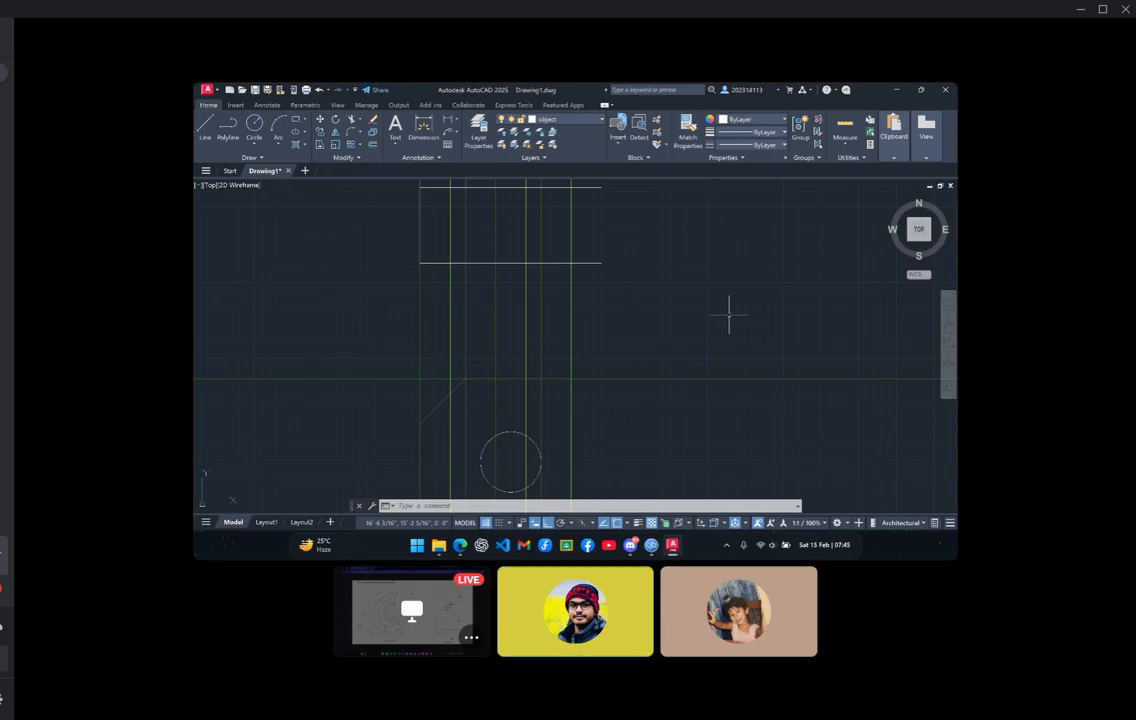
mouse_move(692, 287)
middle_down()
mouse_move(695, 368)
mouse_move(675, 345)
middle_up()
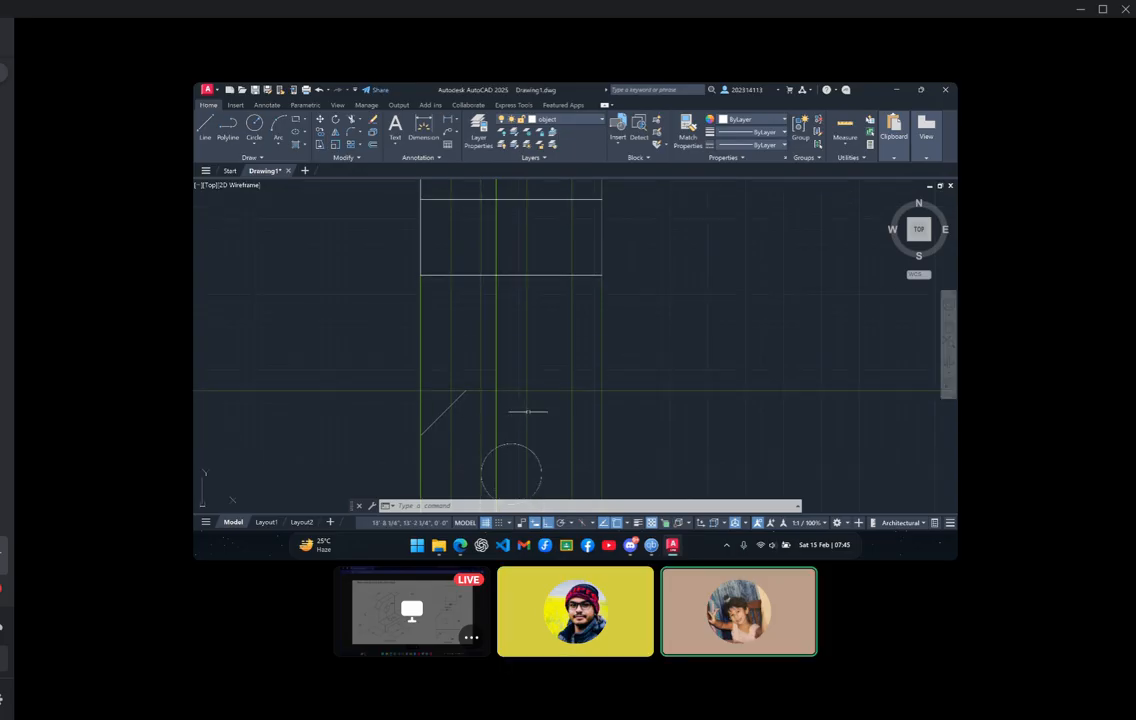
middle_drag(679, 367, 677, 459)
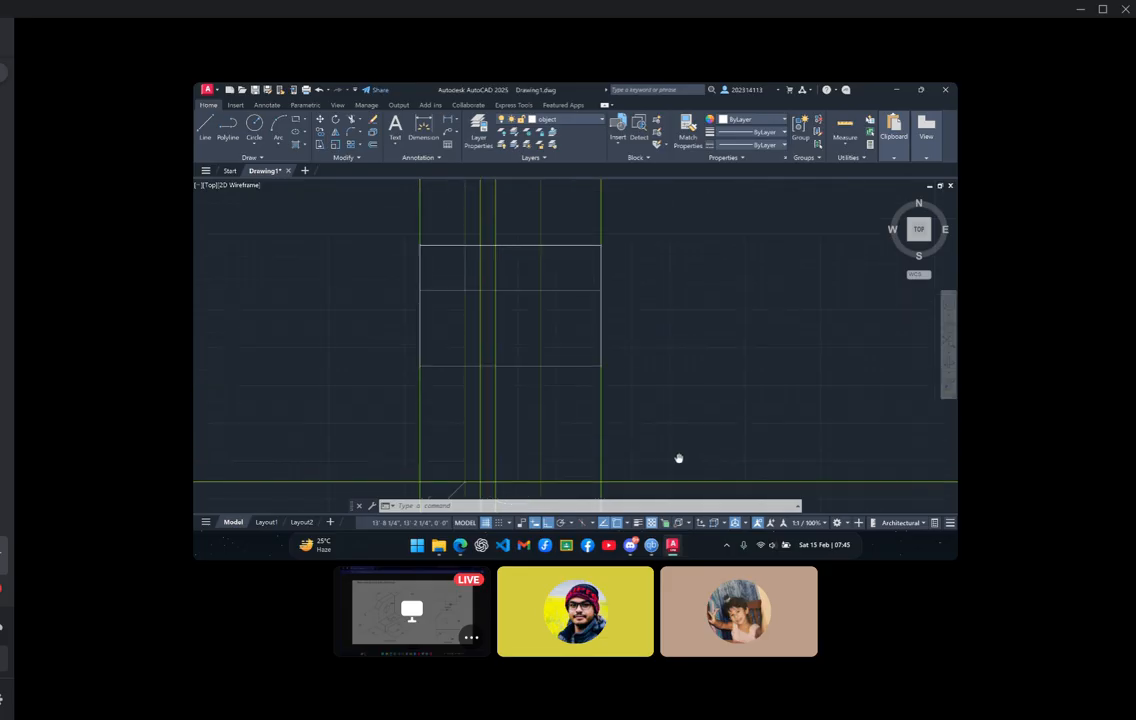
scroll(487, 330, down, 3)
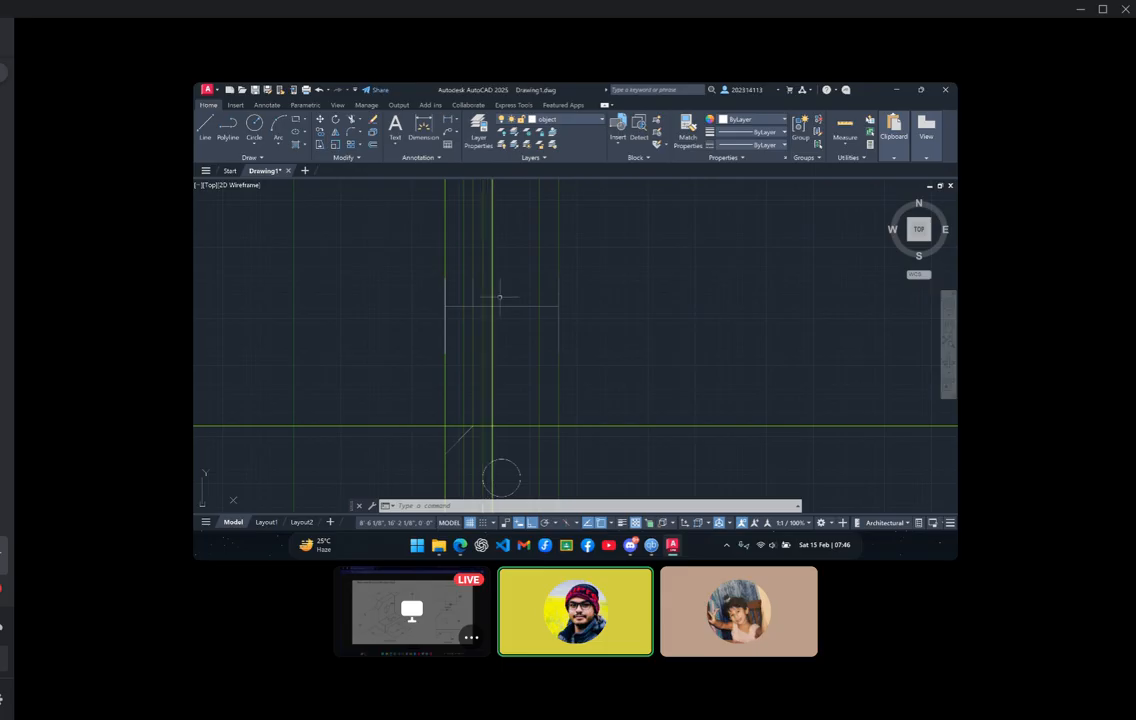
Make hiddenline the current layer and set its linetype to CENTER2
click(567, 121)
click(569, 157)
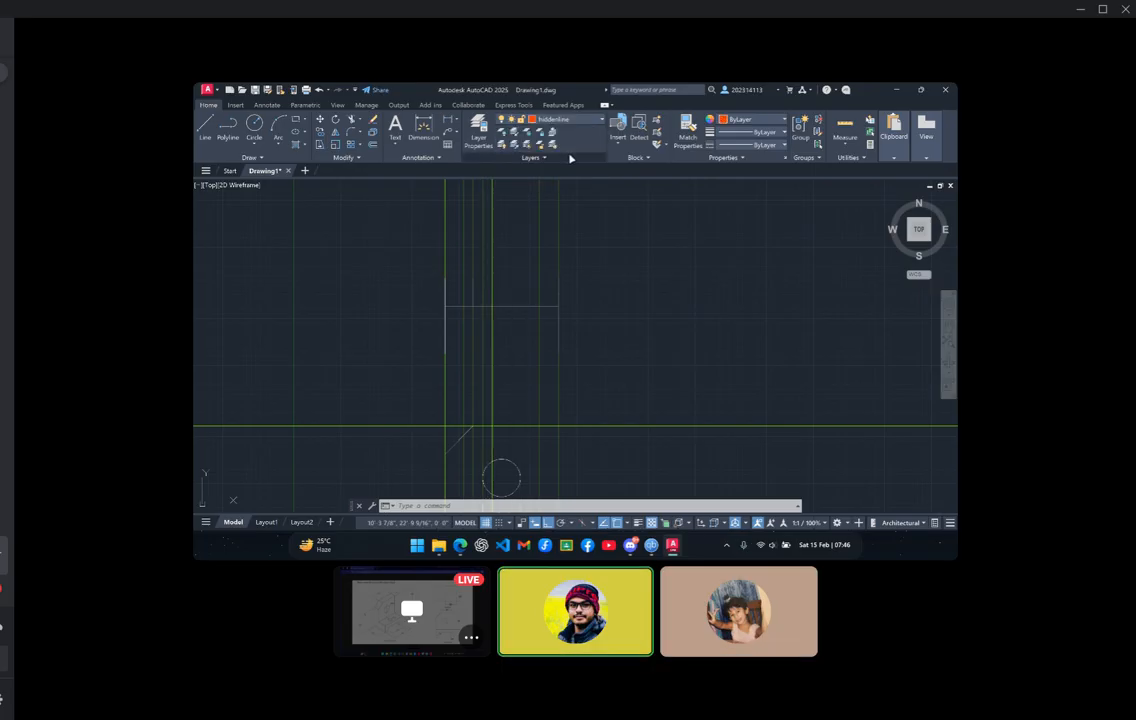
click(478, 131)
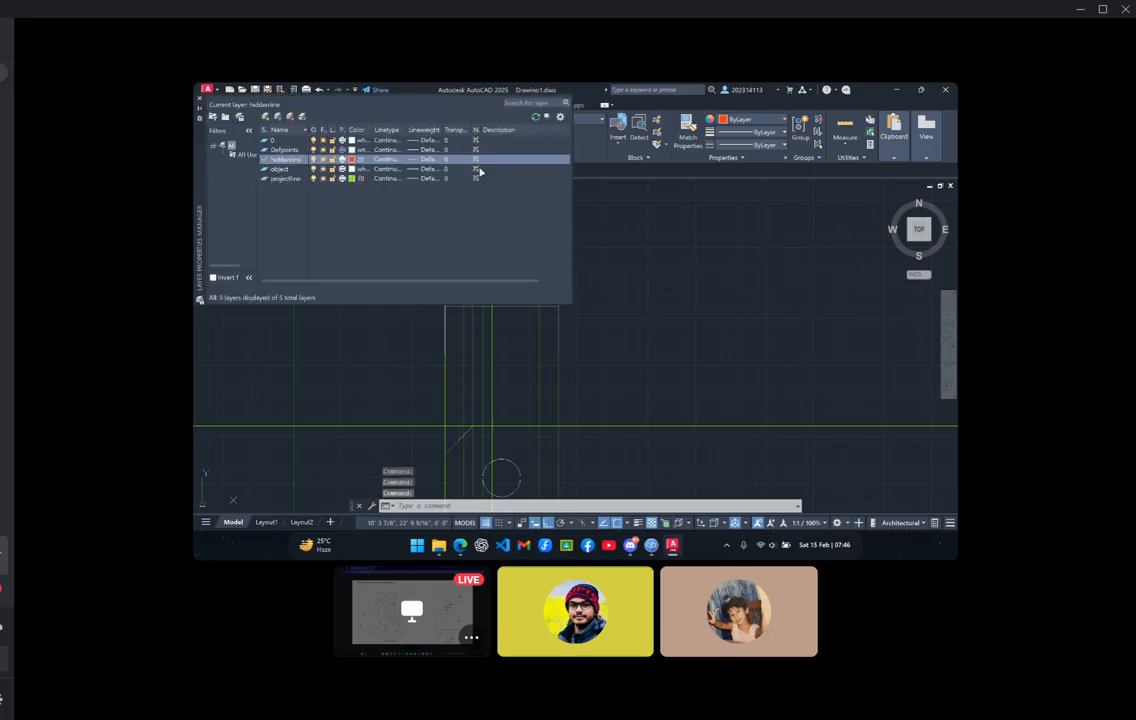
click(390, 160)
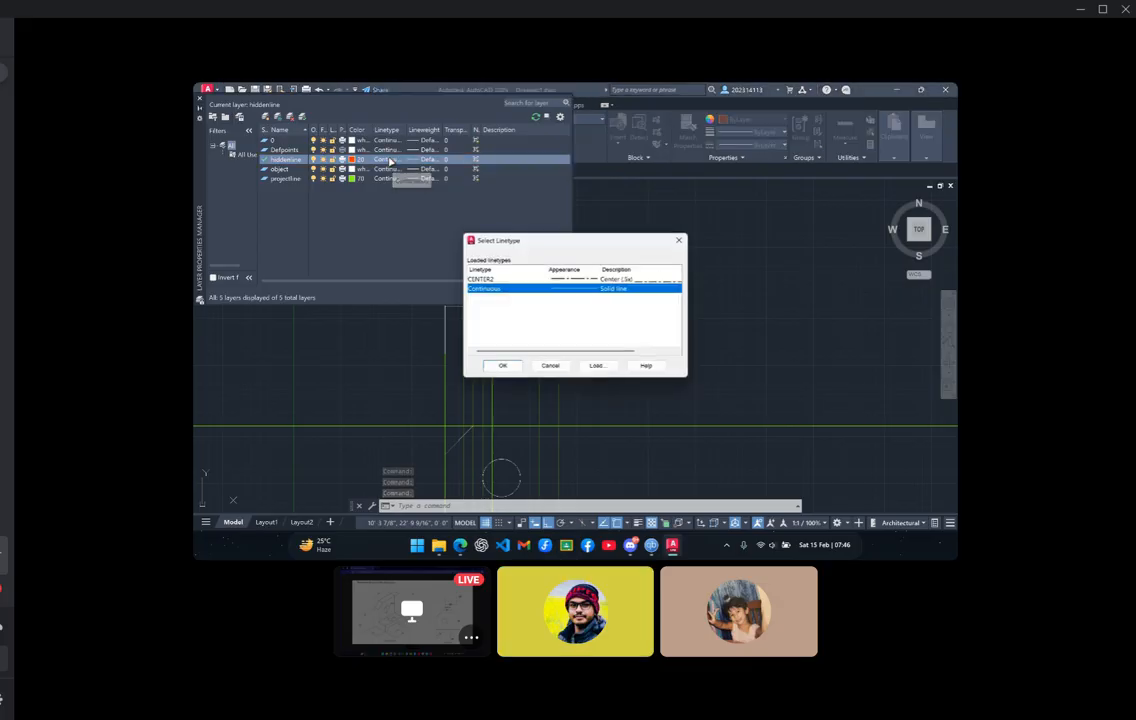
click(587, 279)
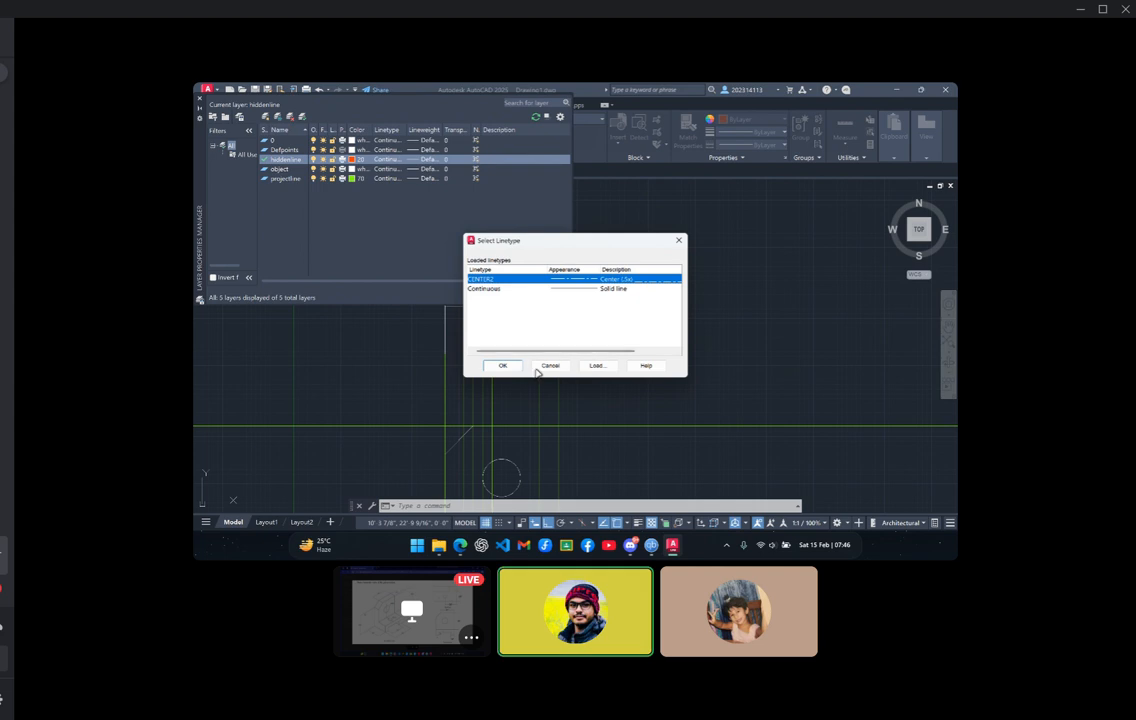
click(504, 365)
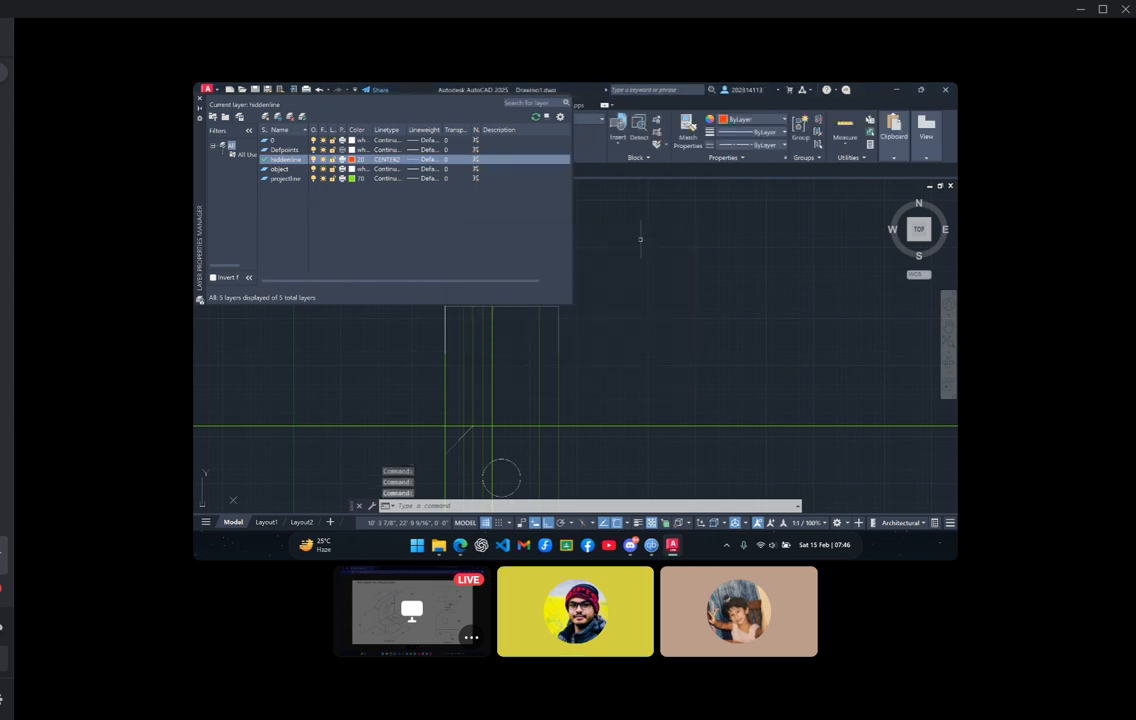
click(201, 101)
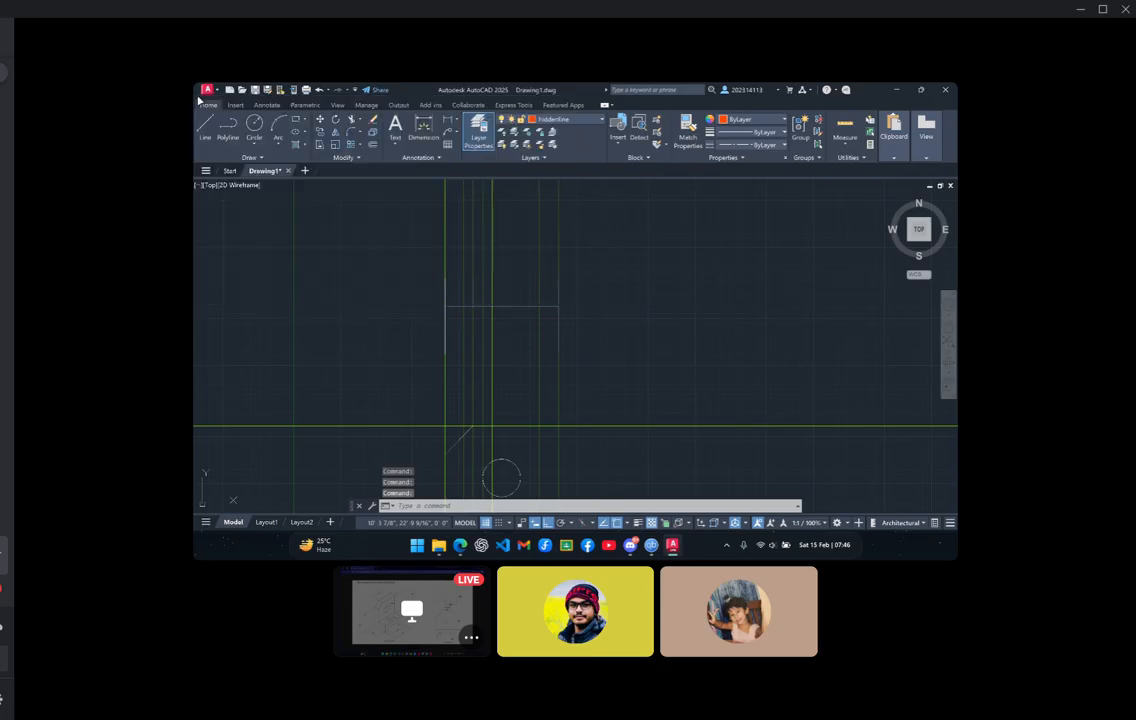
Draw two vertical hidden lines across the top view's upper strip, along the projection lines of the circle's left and right sides
mouse_move(599, 336)
middle_down()
mouse_move(594, 276)
mouse_move(601, 307)
middle_up()
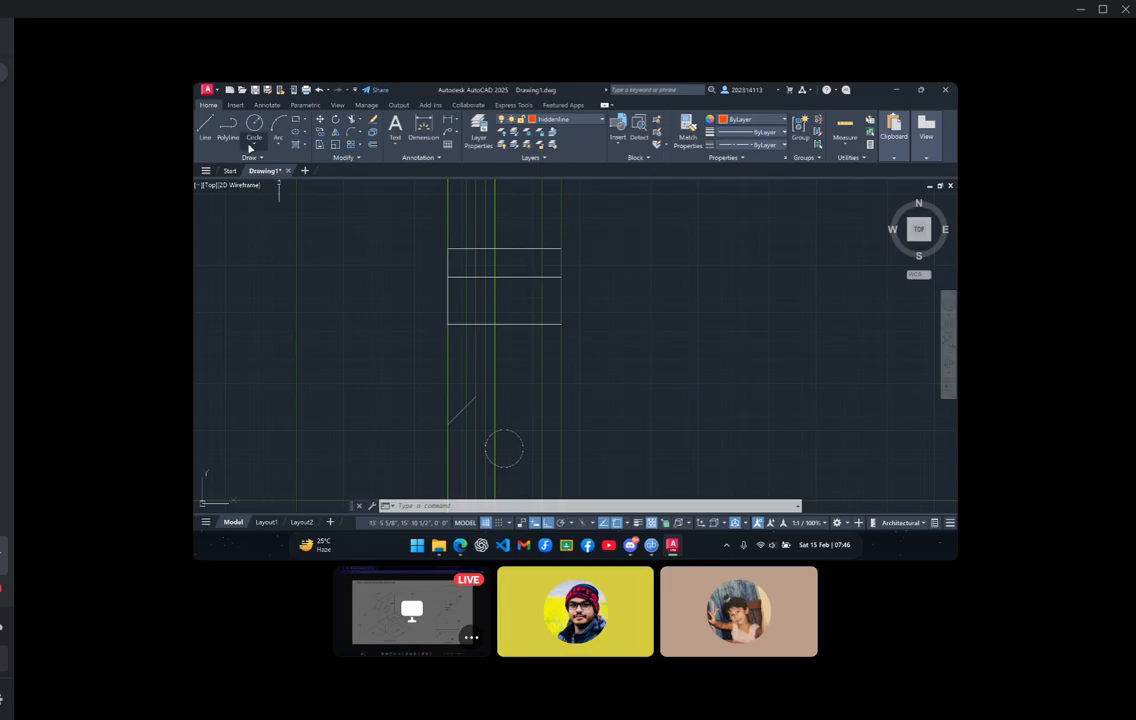
click(206, 127)
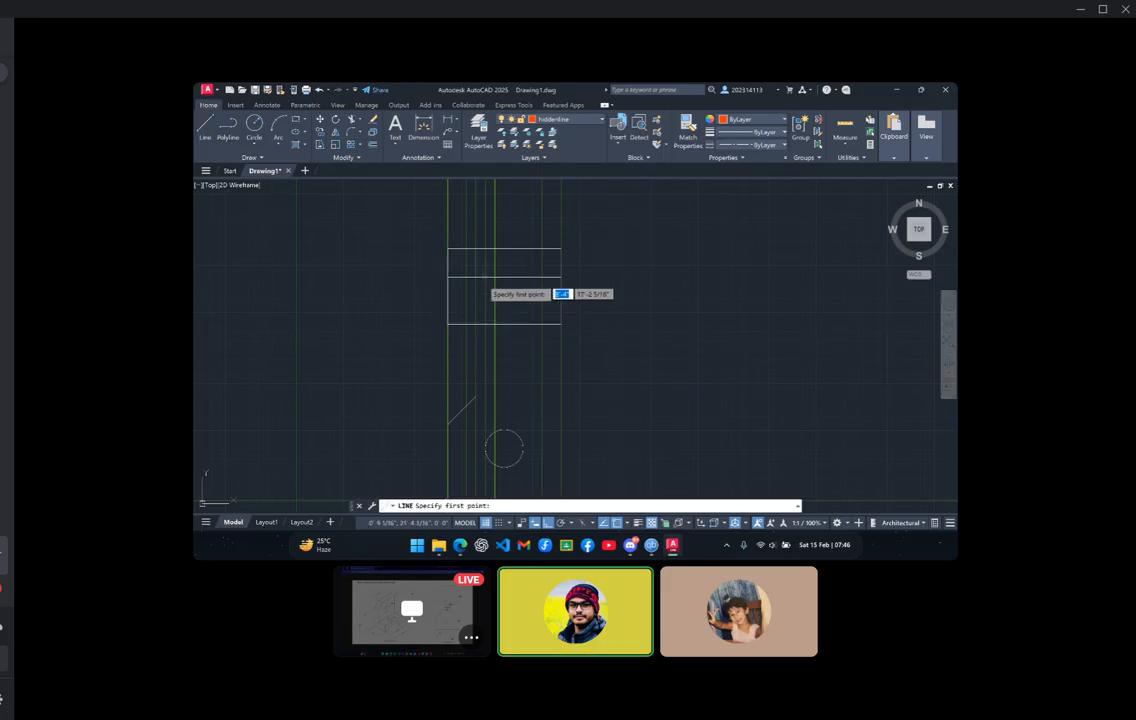
click(494, 276)
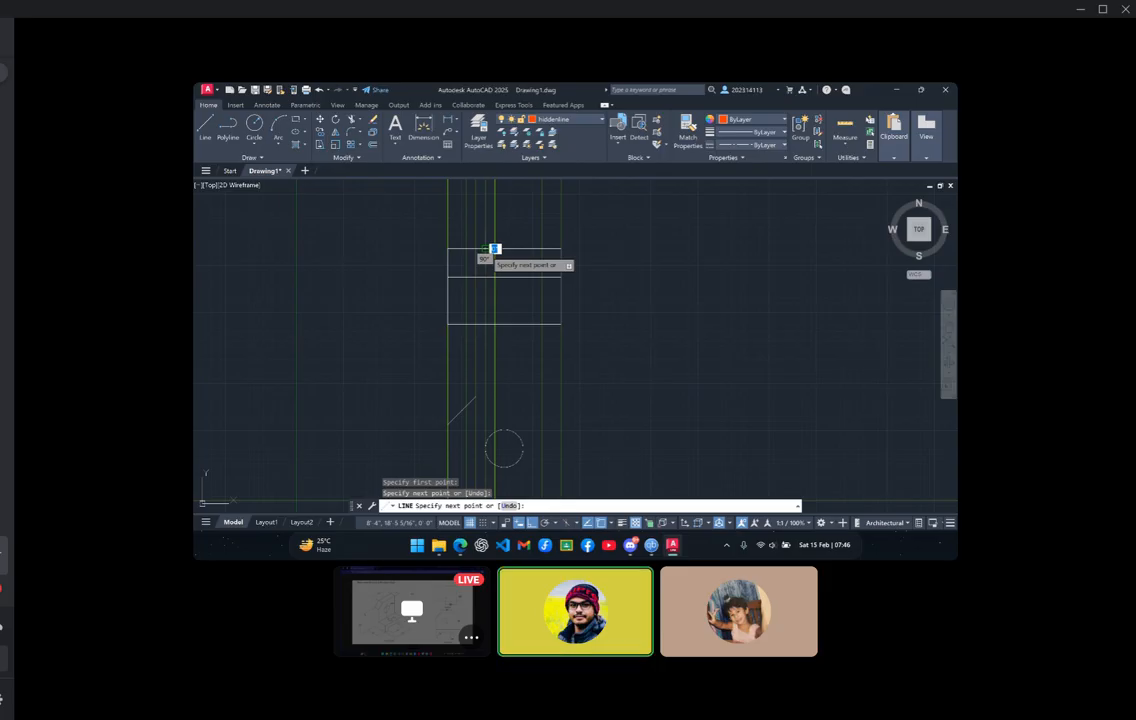
key(Escape)
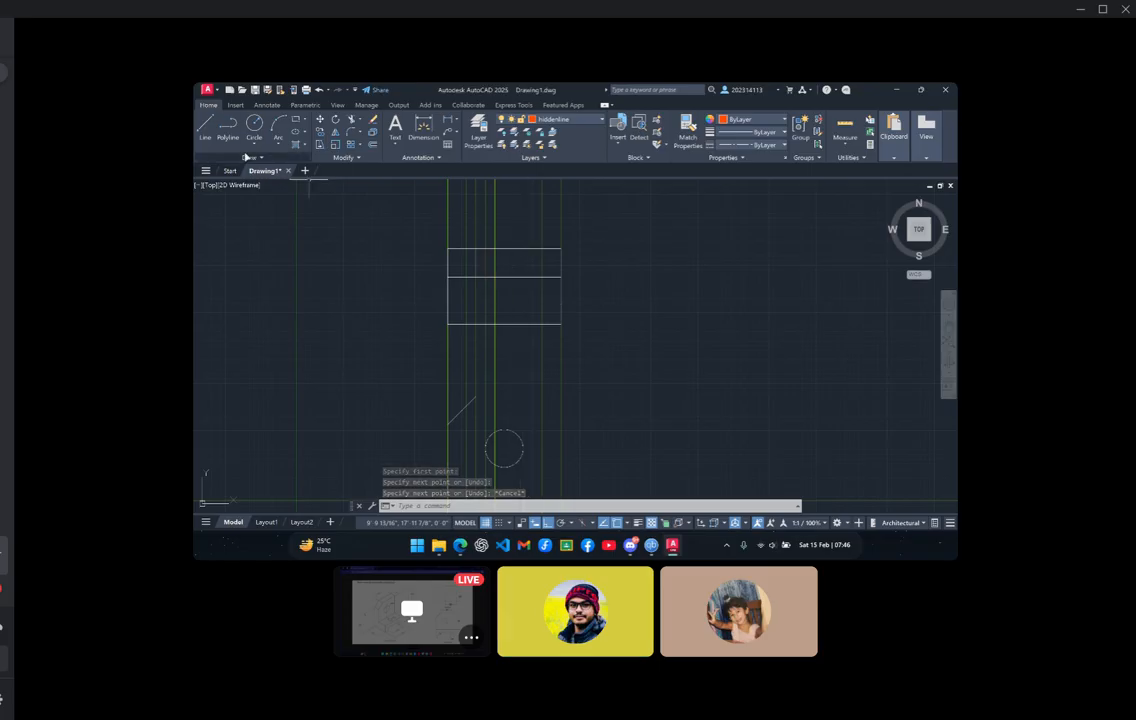
click(200, 135)
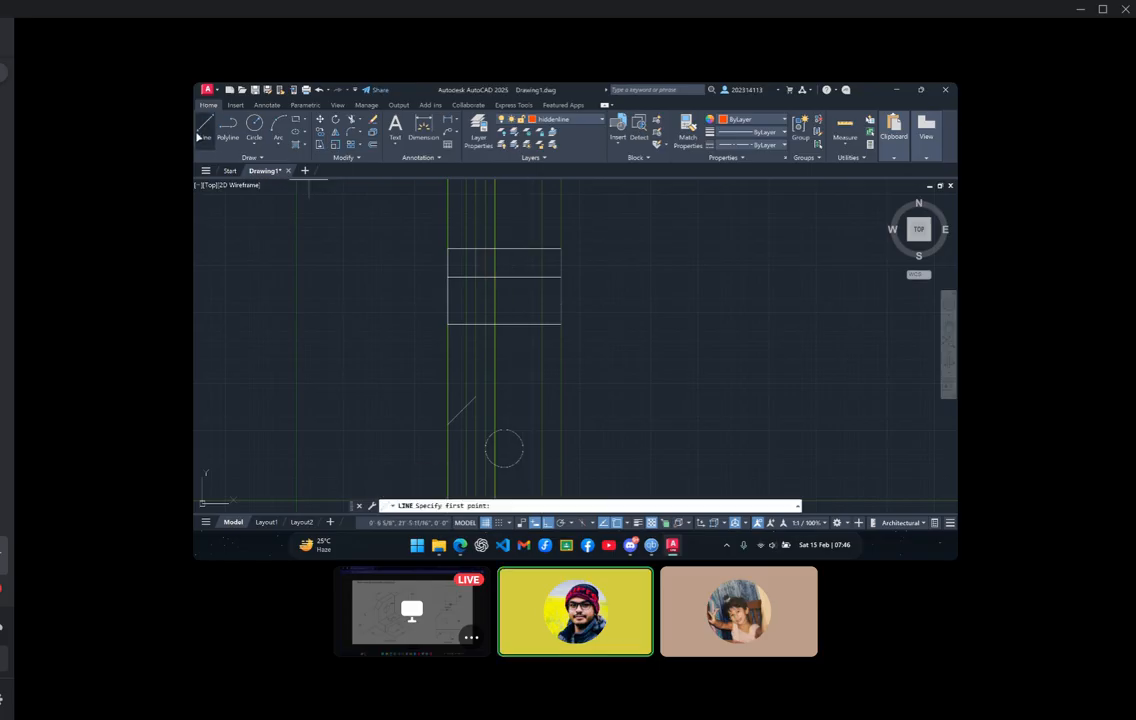
click(521, 277)
key(Escape)
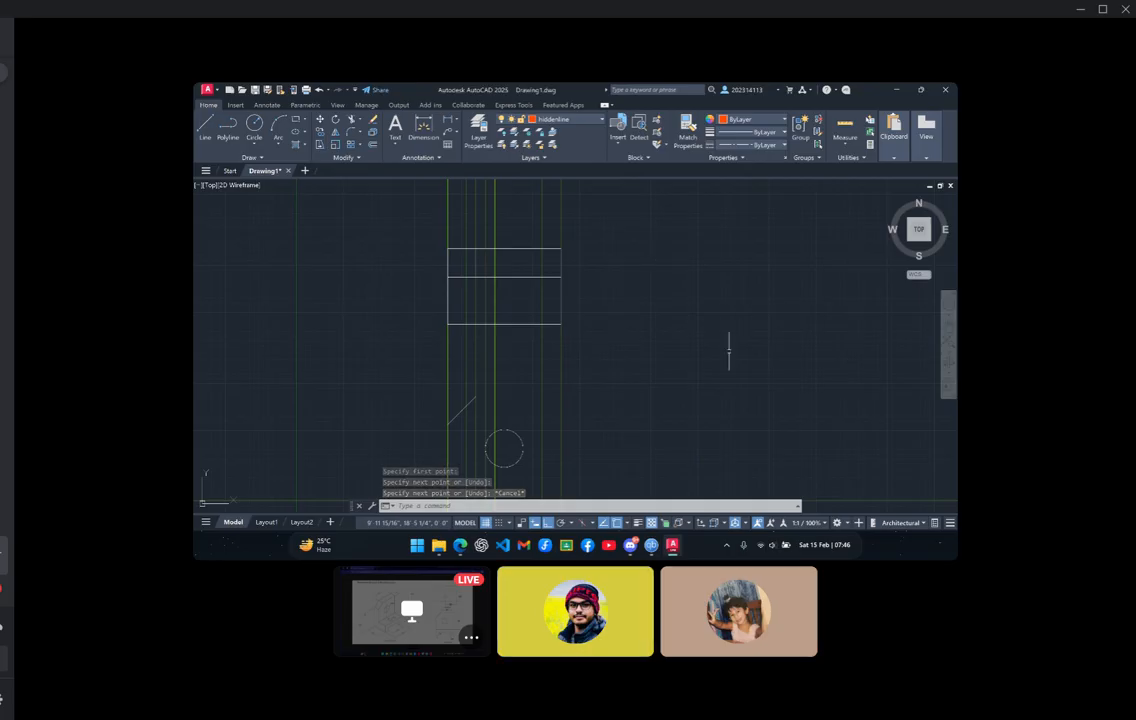
Turn off the projectline layer to hide the construction lines around both views
mouse_move(728, 342)
middle_down()
mouse_move(740, 251)
mouse_move(738, 335)
mouse_move(740, 295)
middle_up()
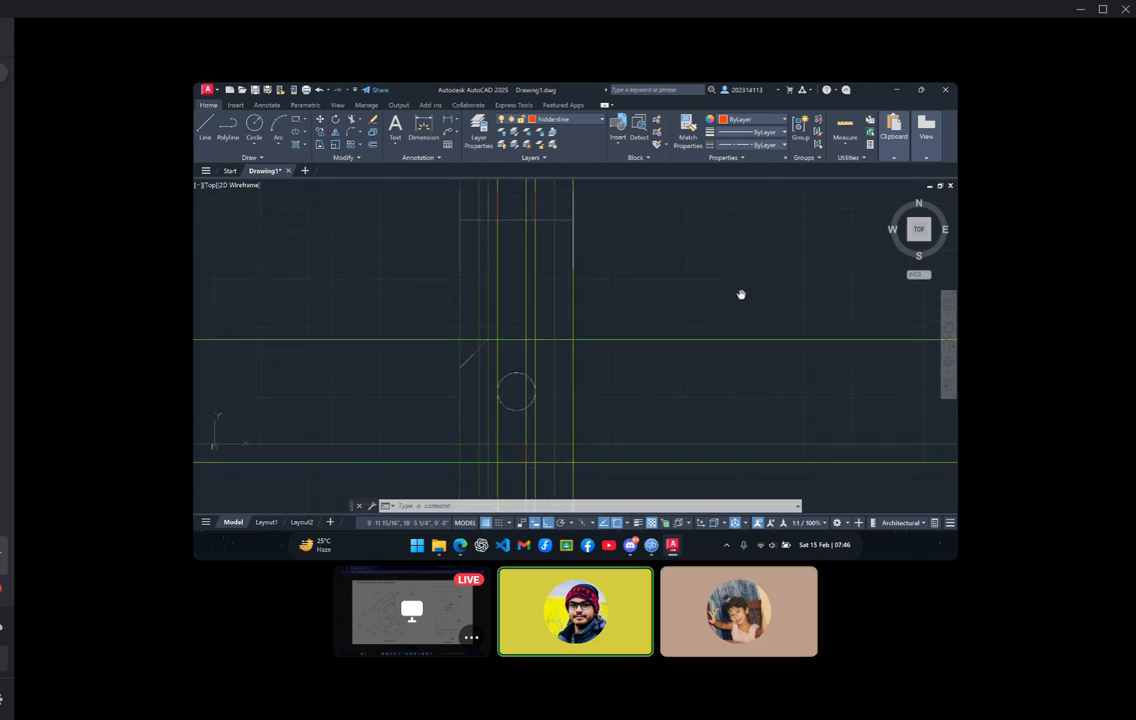
middle_drag(740, 294, 738, 355)
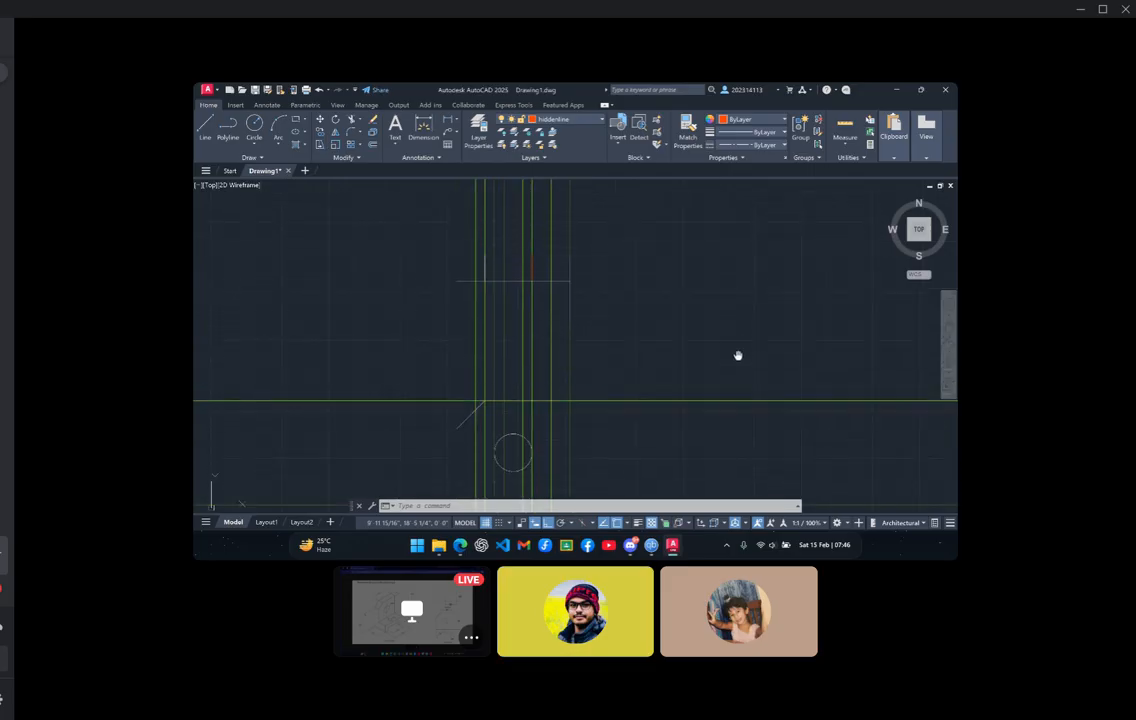
click(570, 119)
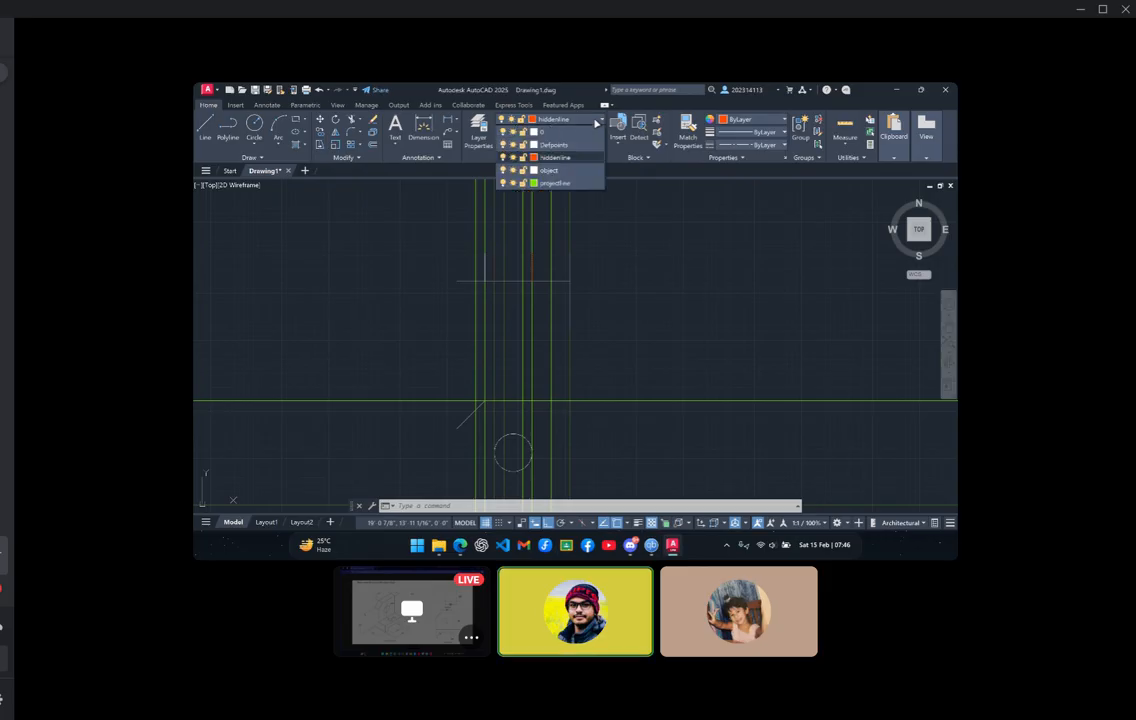
click(503, 183)
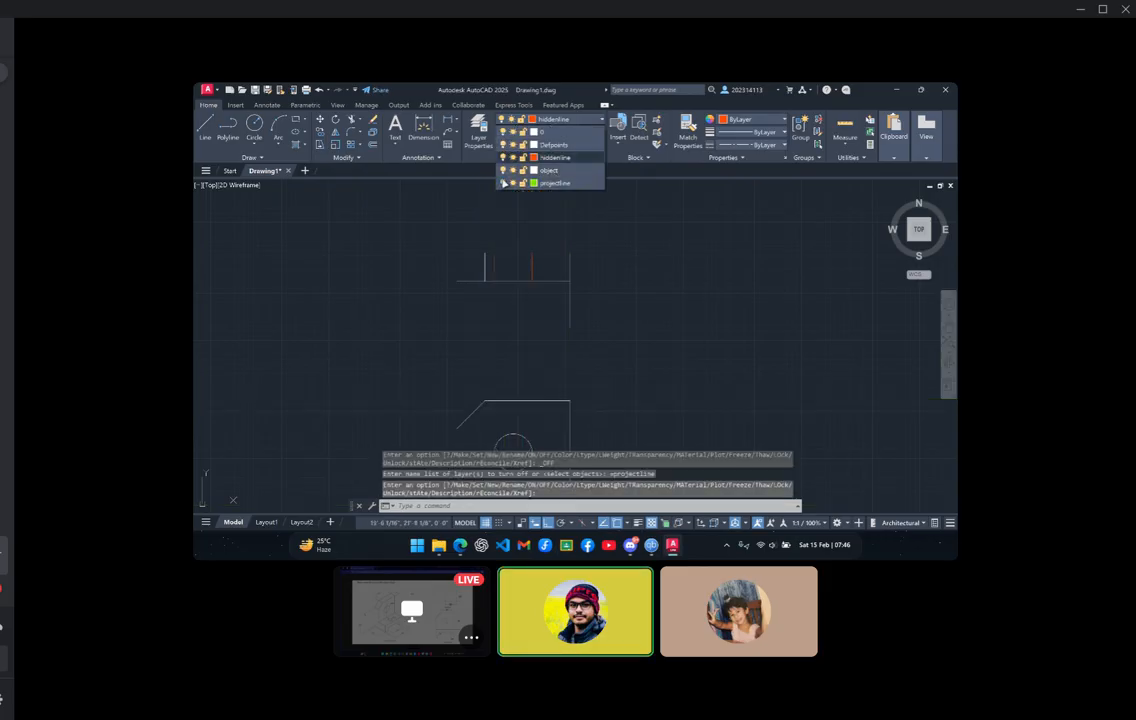
click(624, 341)
scroll(626, 312, up, 5)
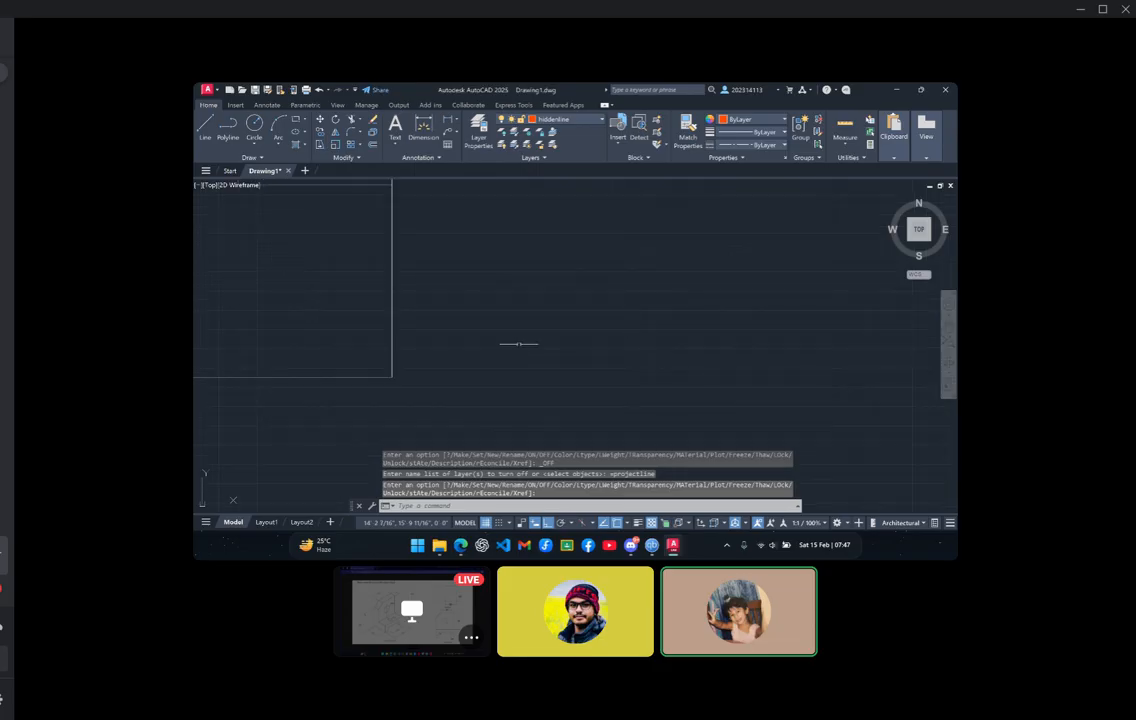
scroll(669, 365, down, 2)
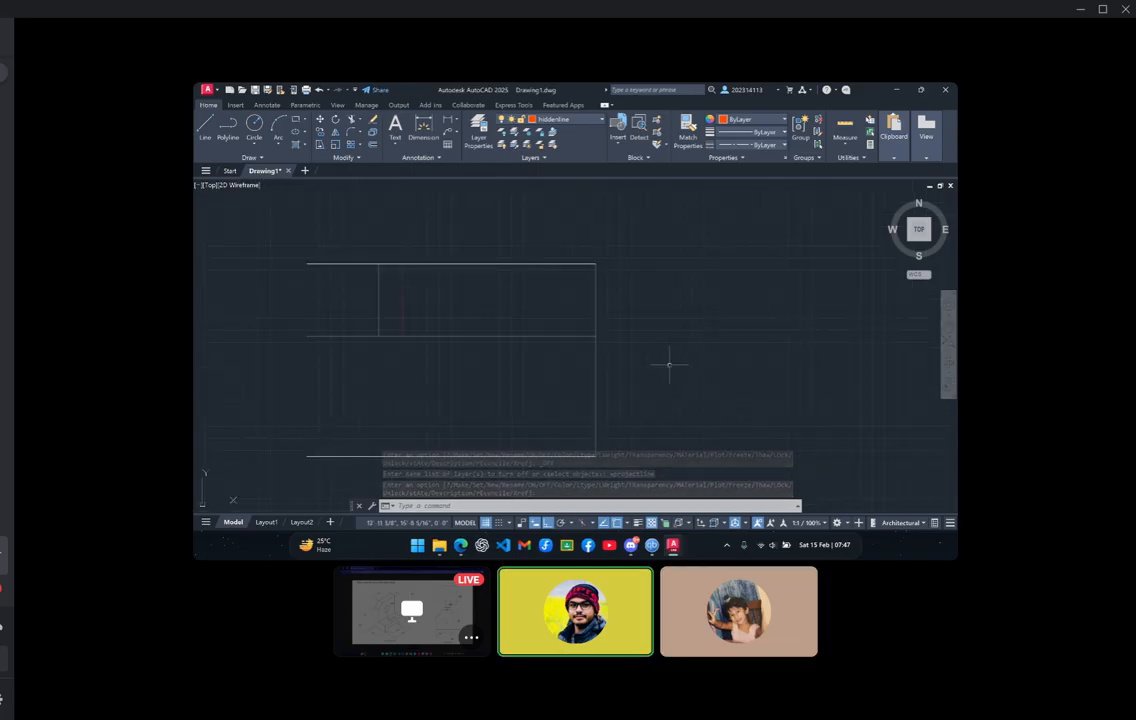
Add a horizontal and a vertical centerline to the top view, between its lower edge and strip line and between its side edges
middle_drag(682, 406, 695, 322)
scroll(702, 319, down, 2)
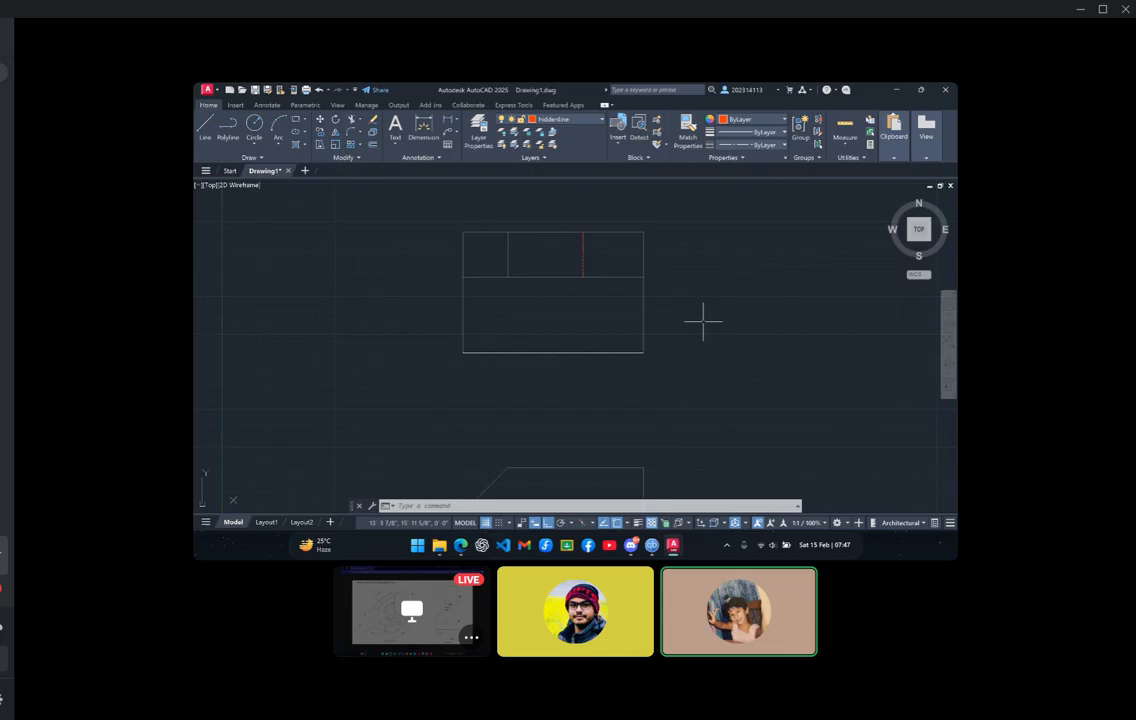
middle_drag(700, 380, 687, 345)
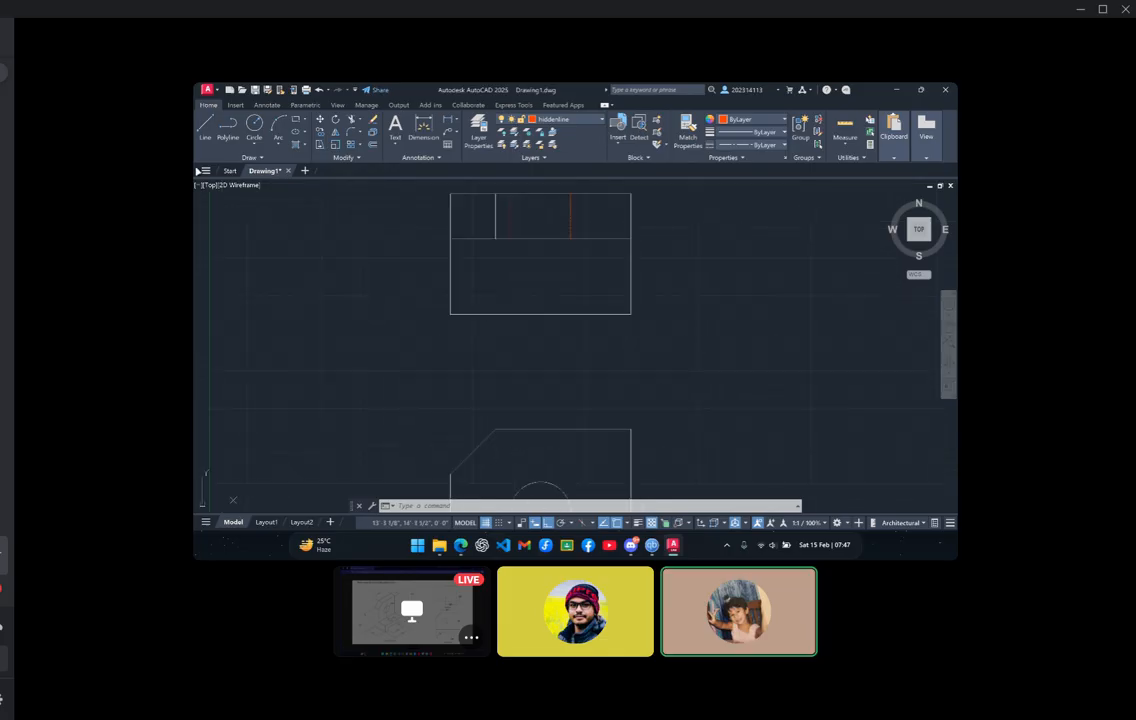
click(267, 104)
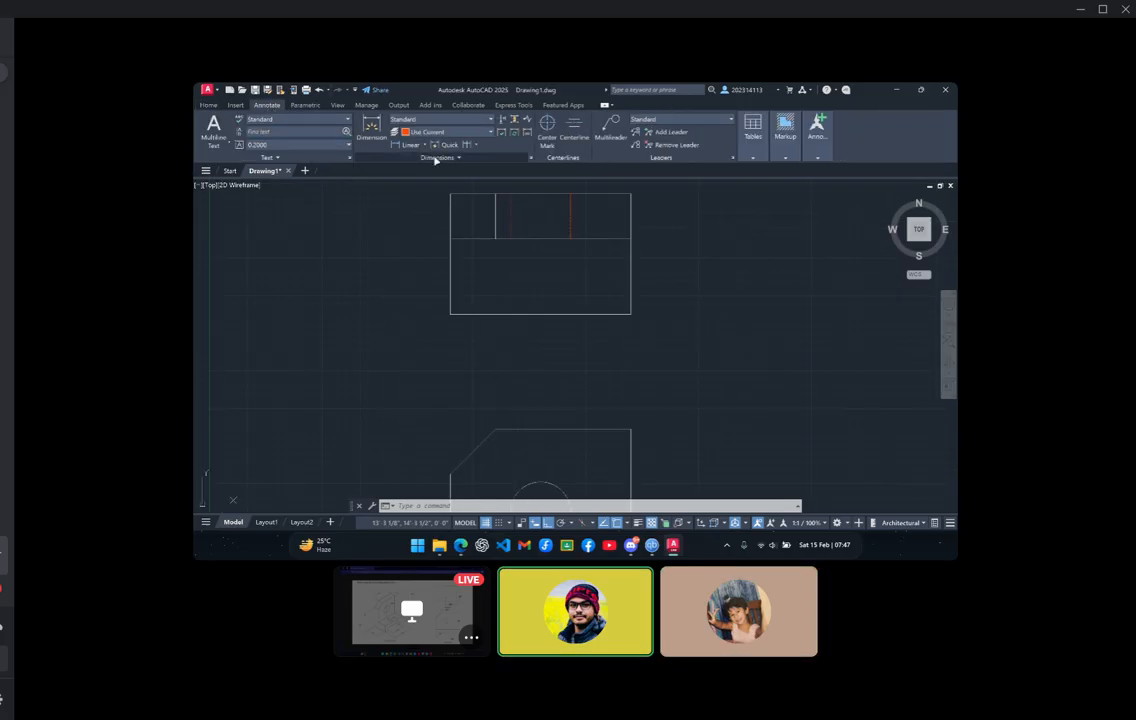
click(573, 130)
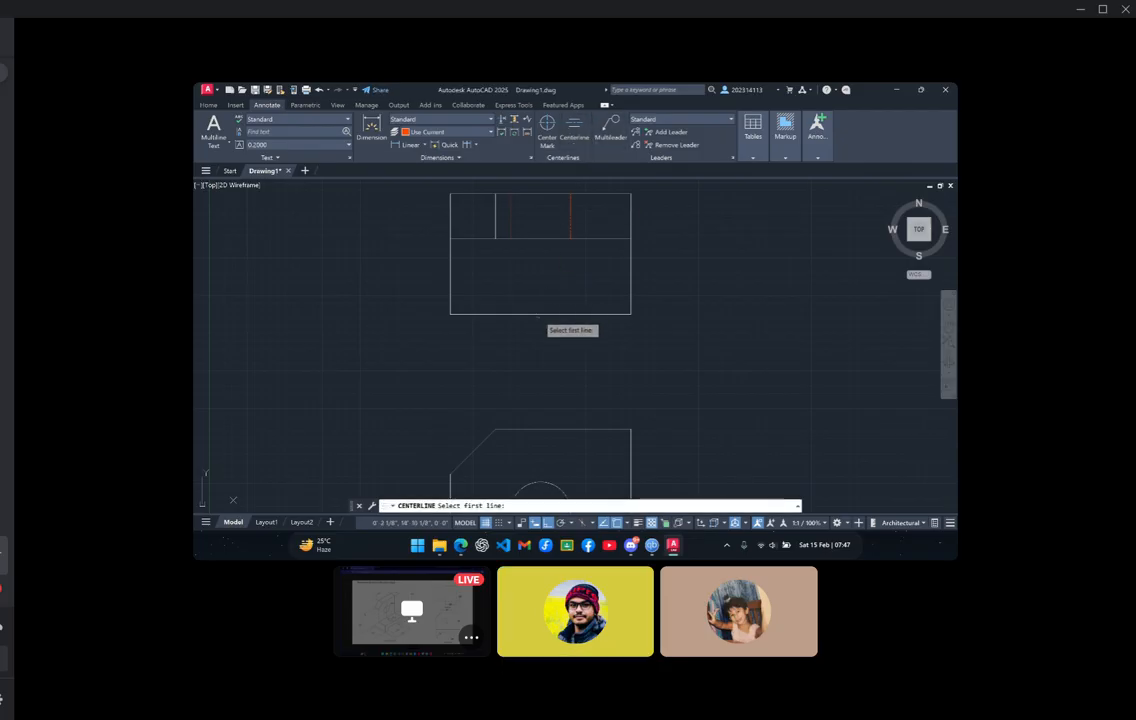
click(538, 312)
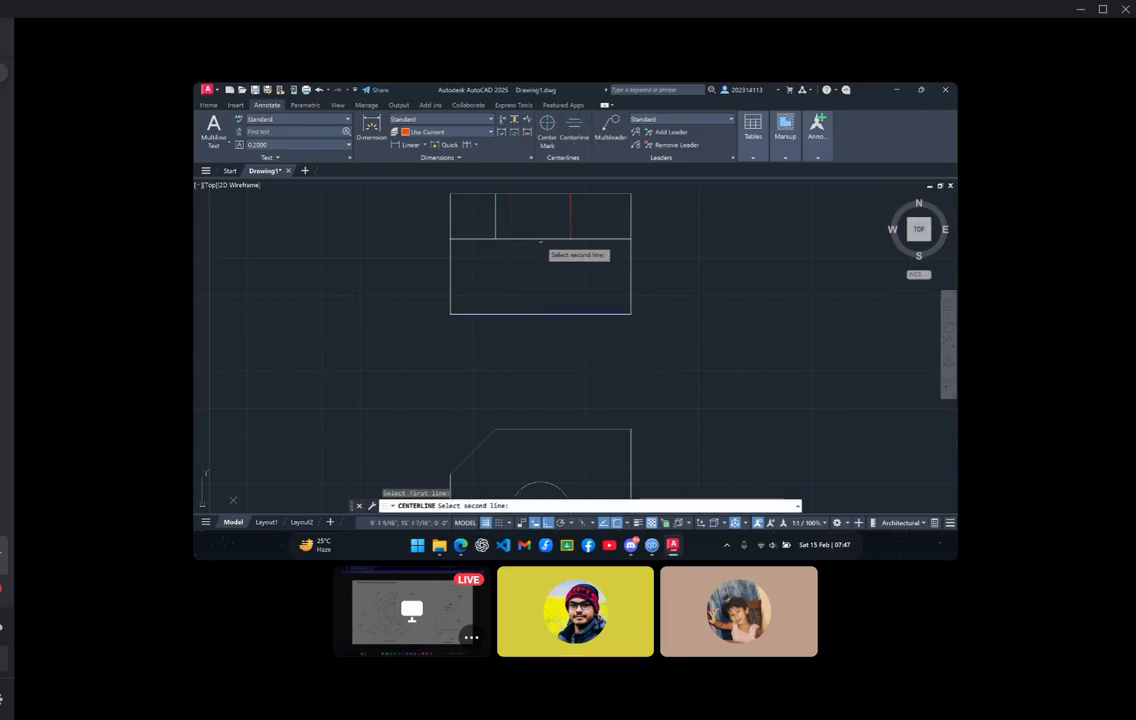
click(540, 240)
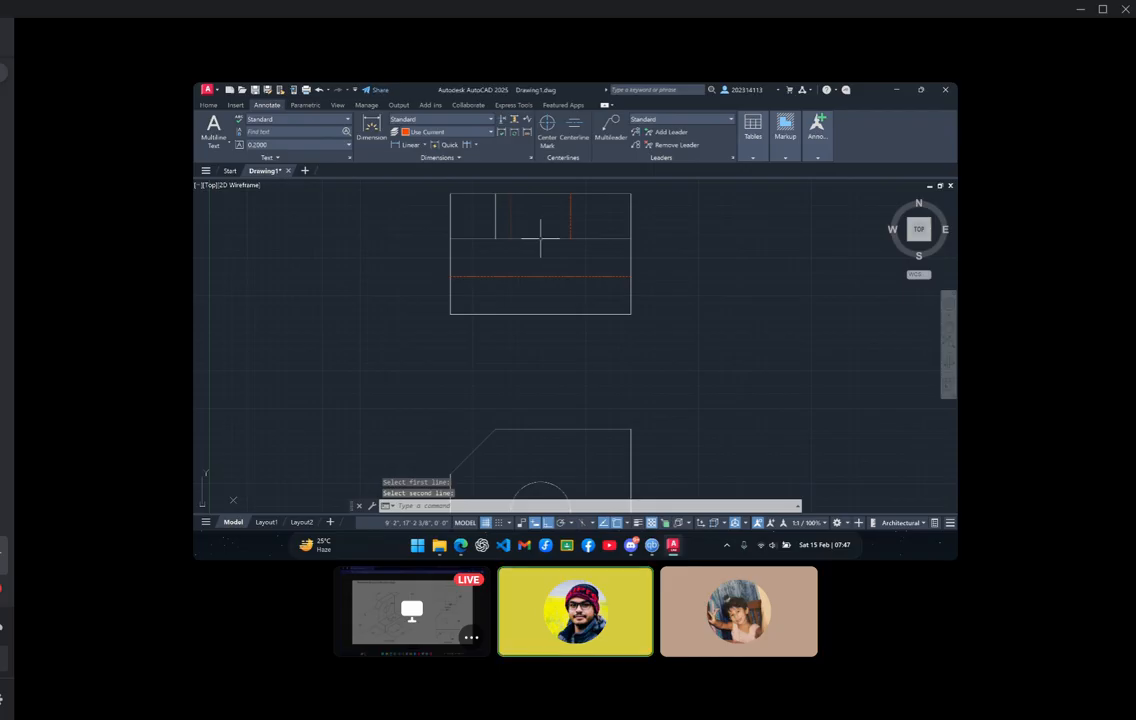
click(574, 135)
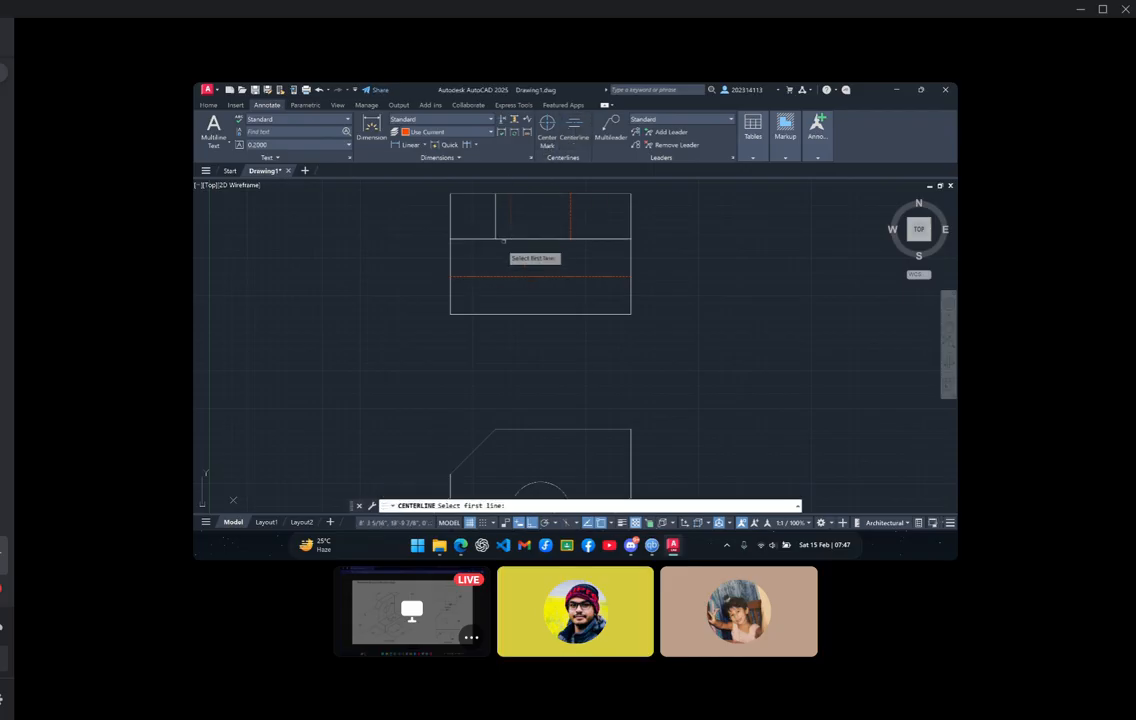
click(450, 263)
click(630, 256)
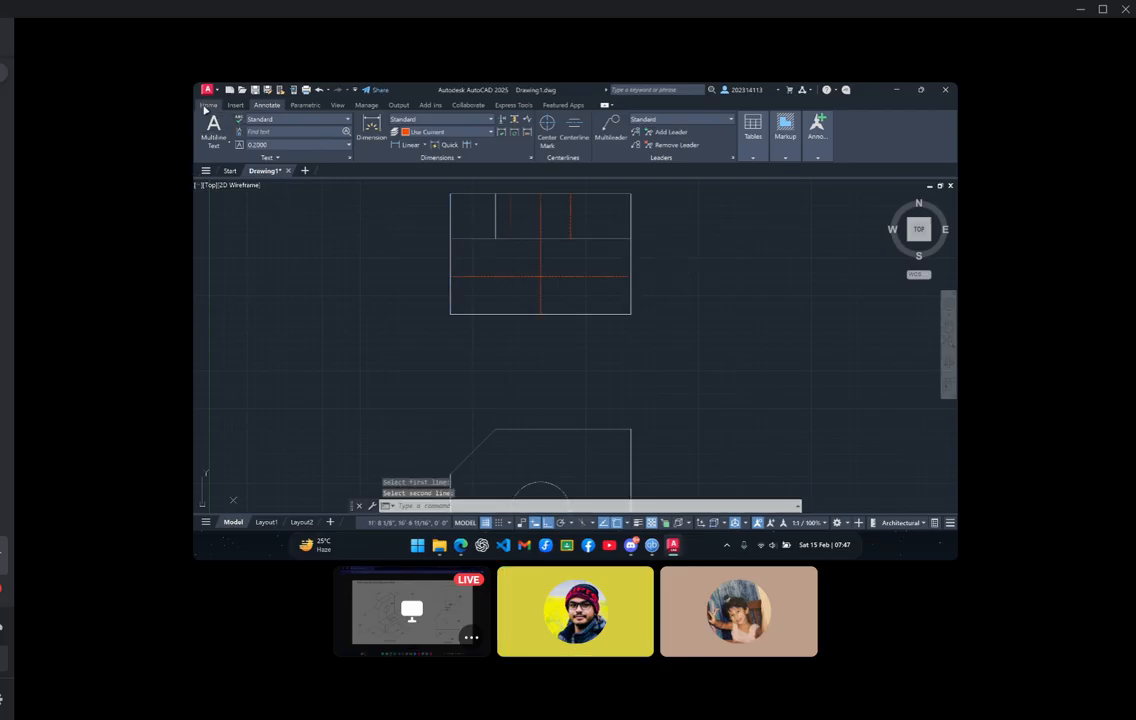
click(207, 106)
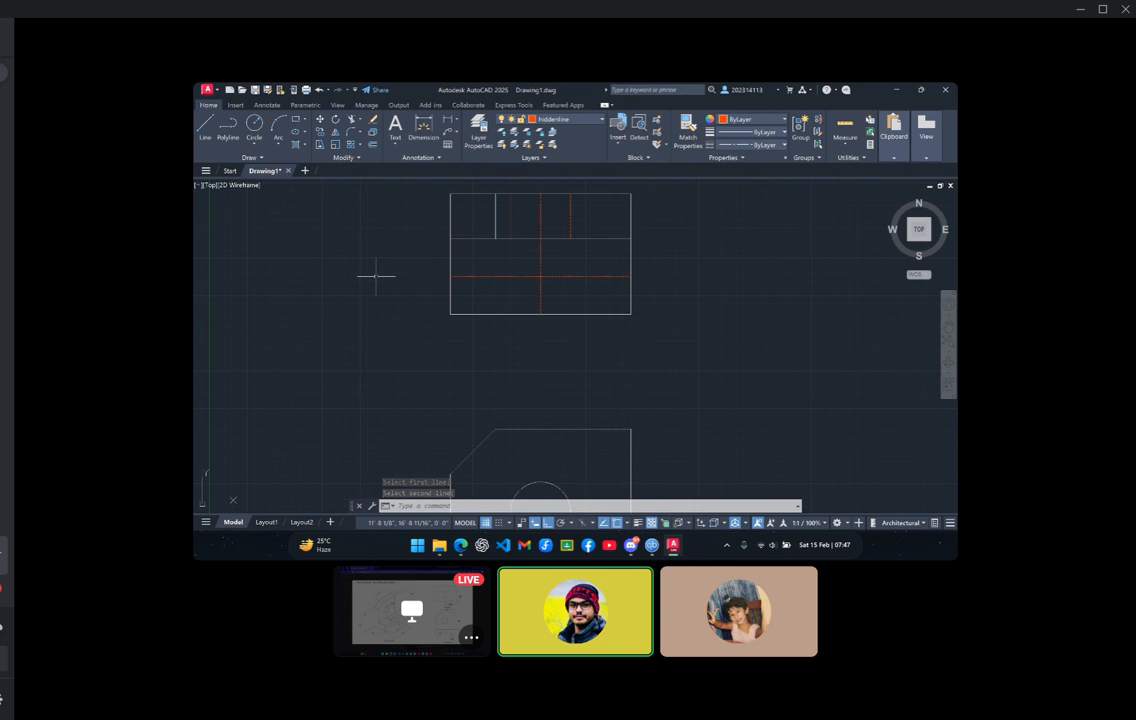
text(c)
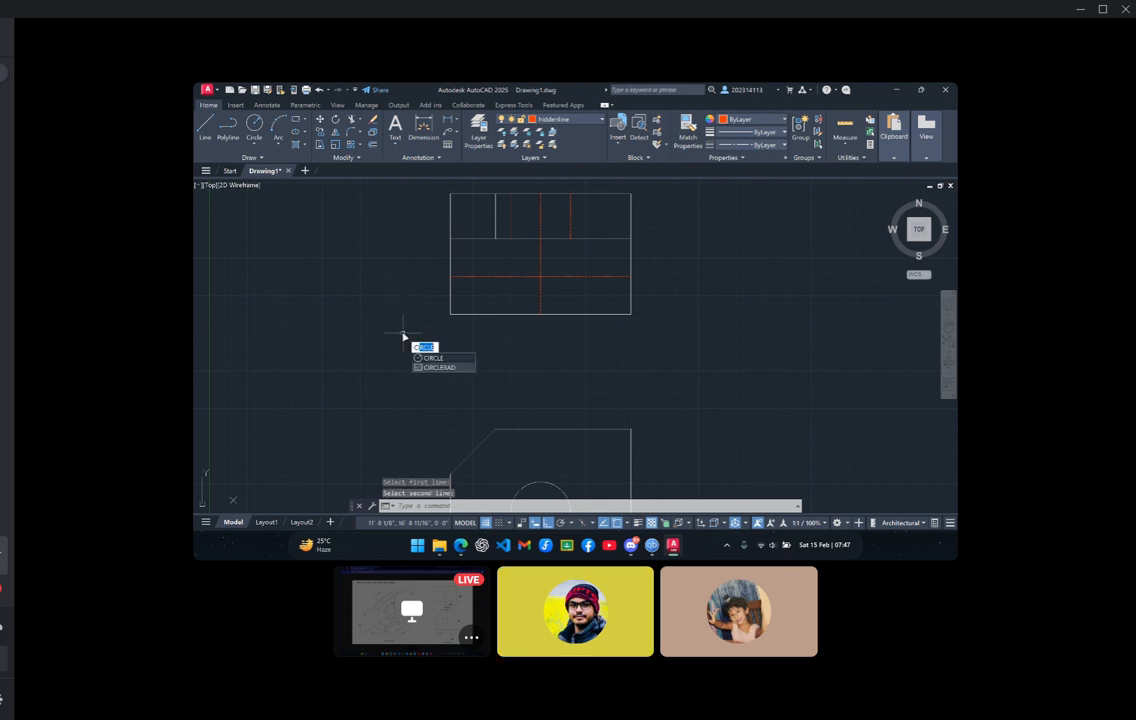
key(Return)
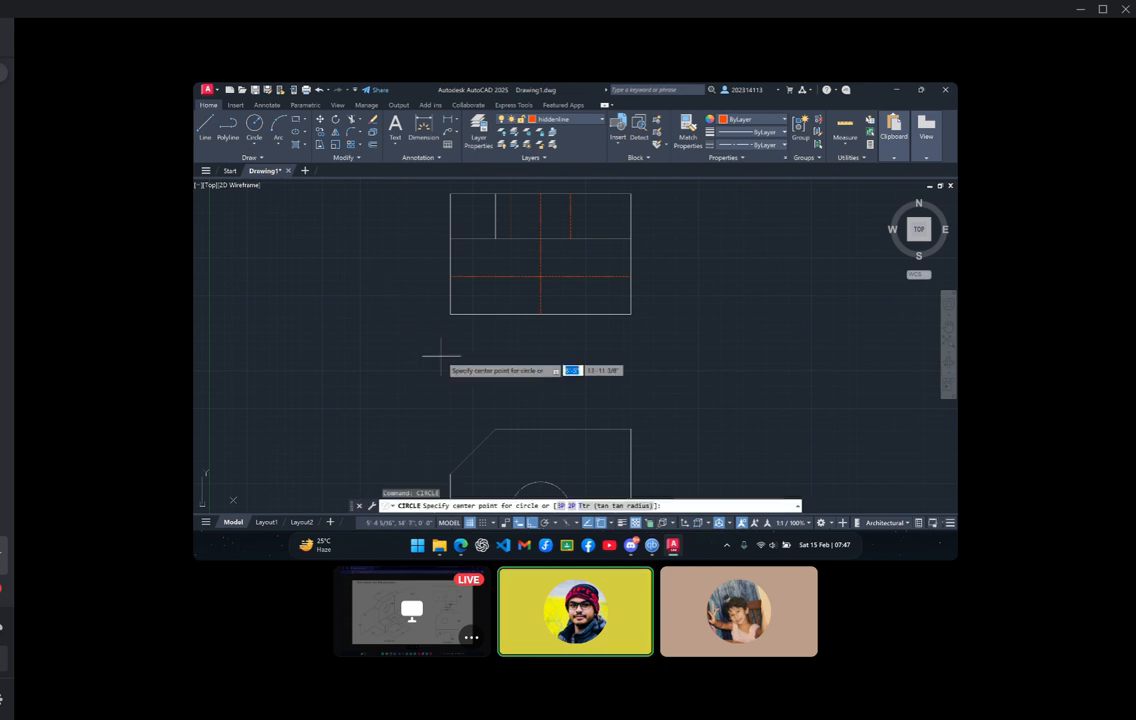
click(539, 277)
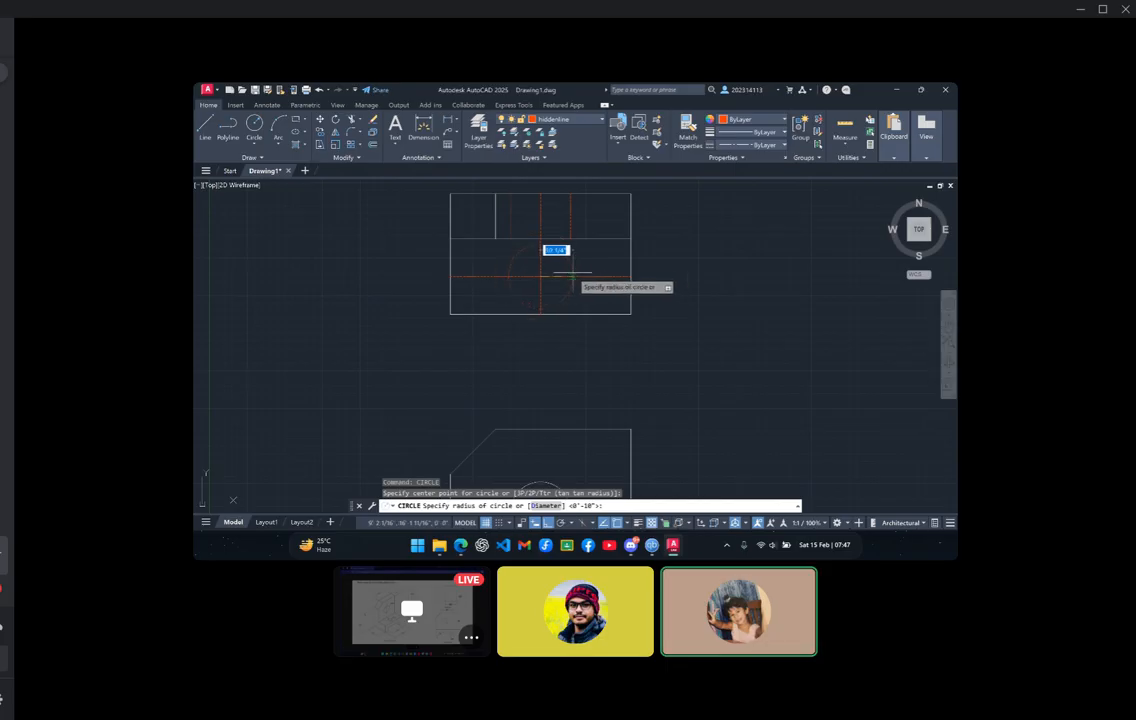
key(Escape)
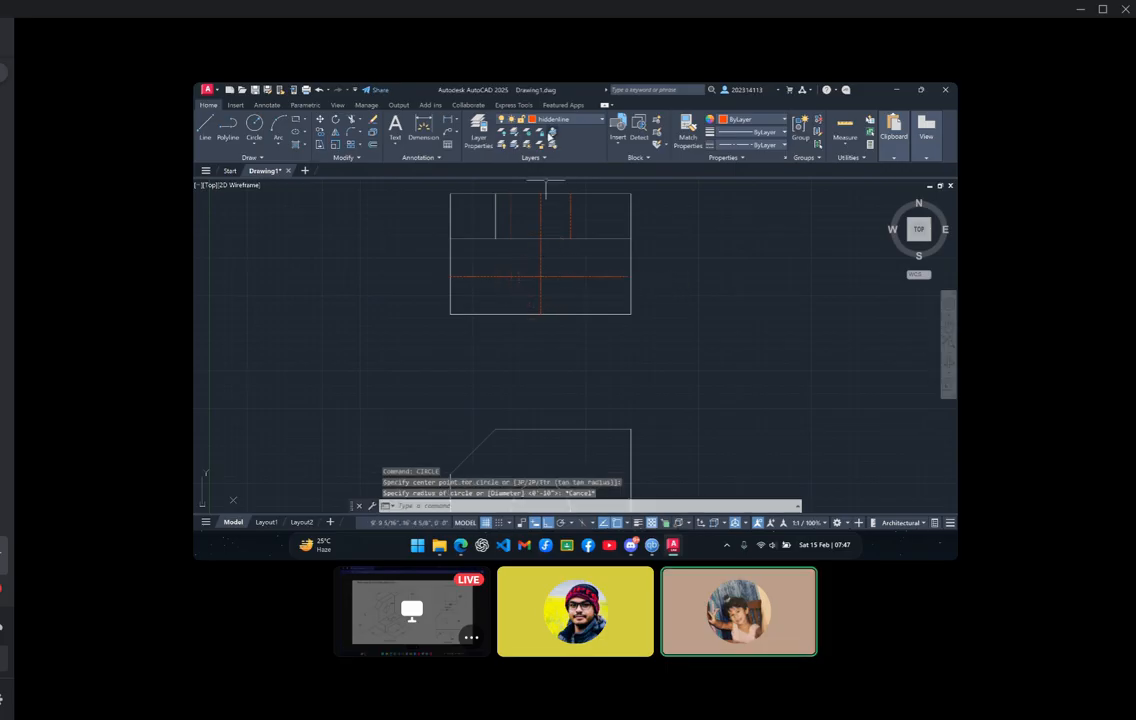
Make object the current layer and check the base hole's diameter in the exercise drawing in the browser
click(559, 119)
click(545, 166)
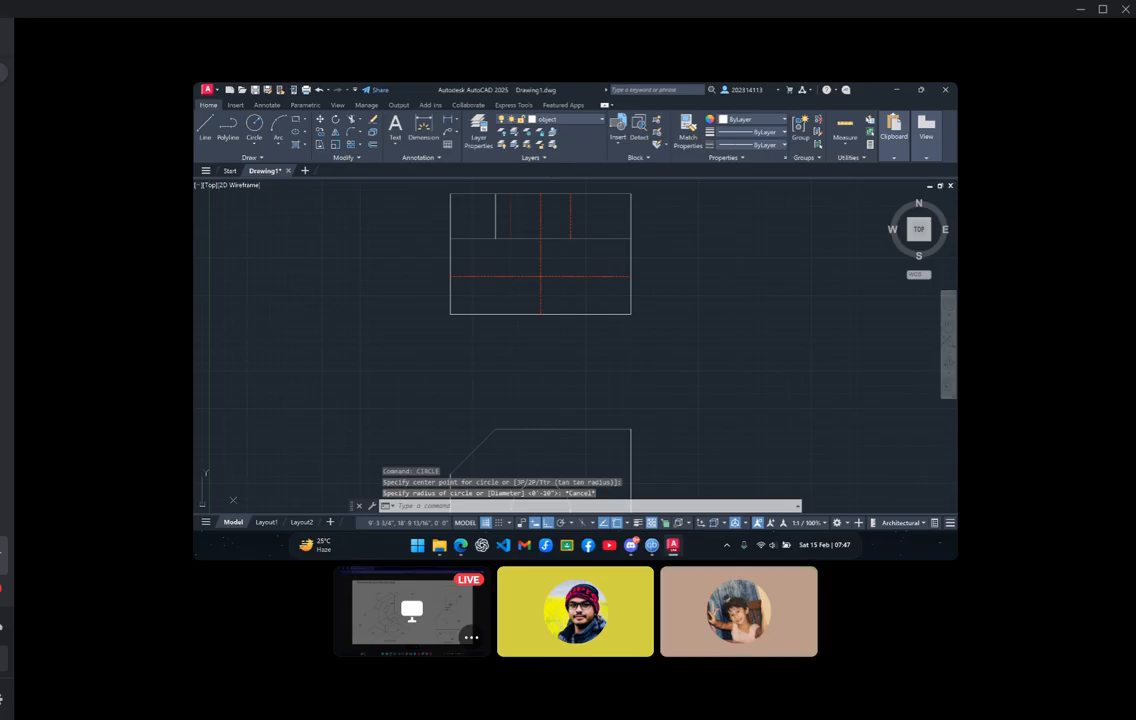
mouse_move(460, 545)
click(410, 487)
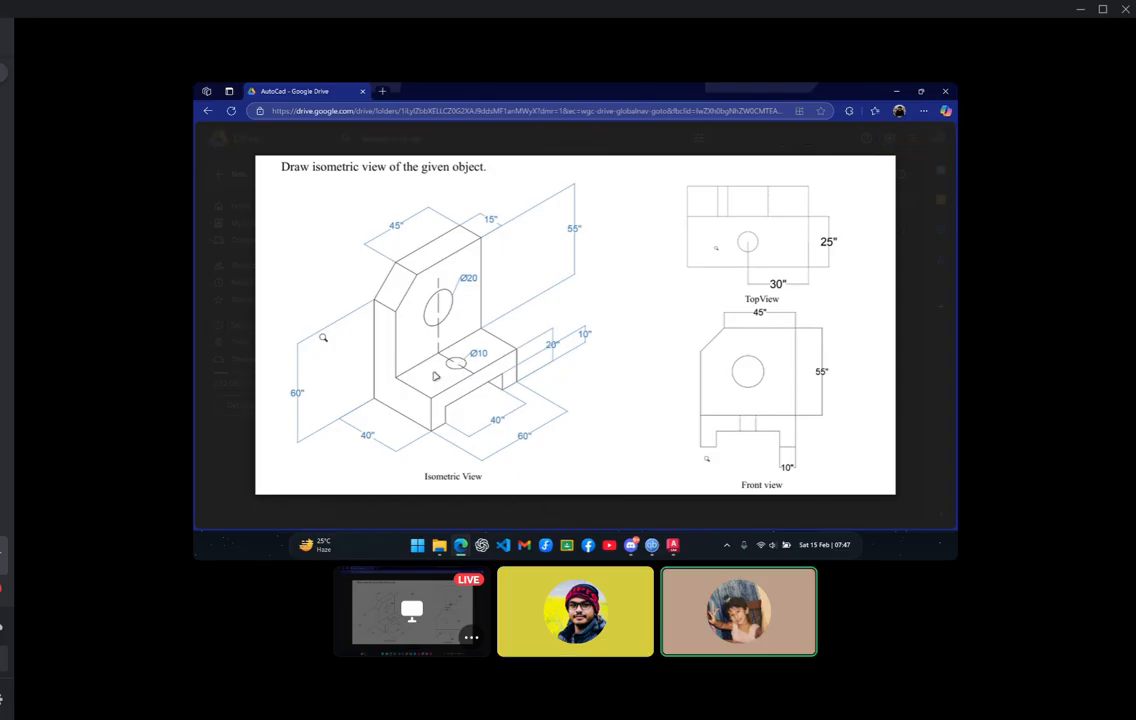
click(670, 545)
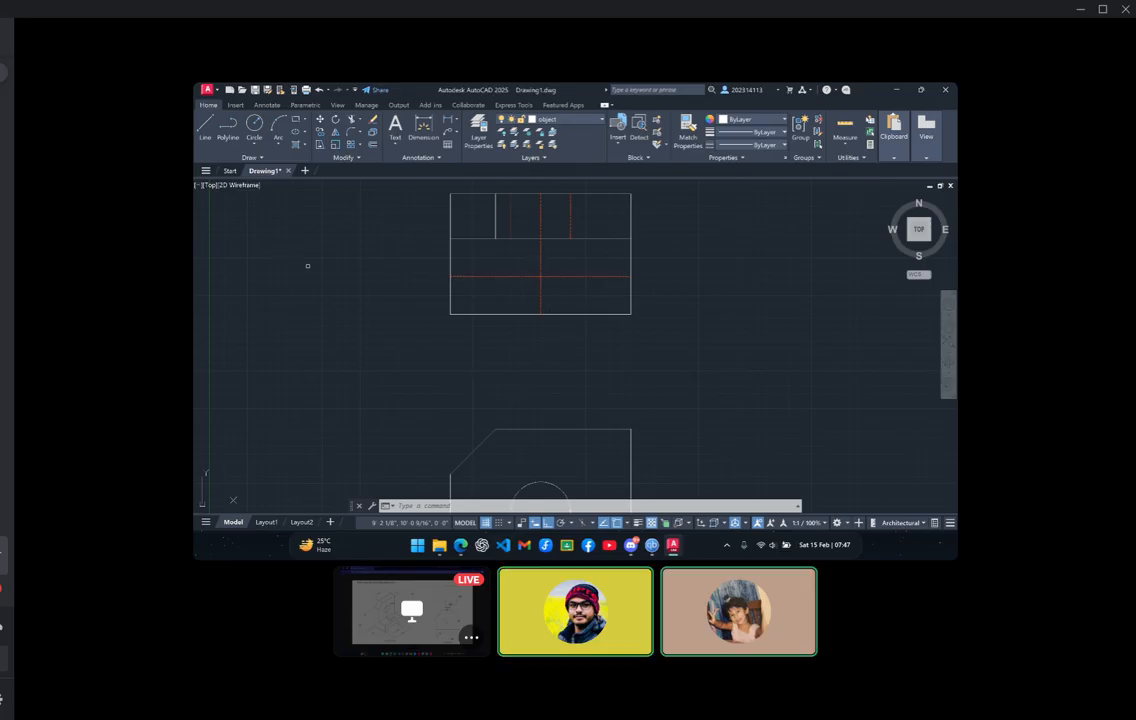
Draw a circle of 5" radius centred on the intersection of the top view's two centerlines
text(circle)
key(Return)
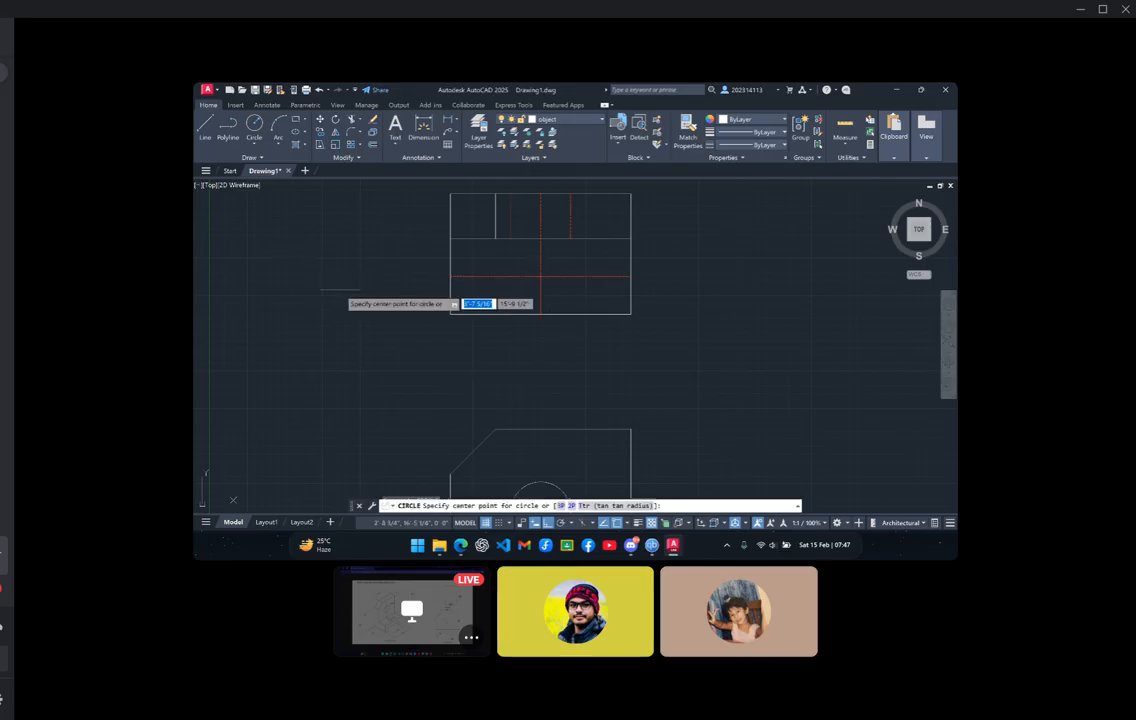
click(540, 277)
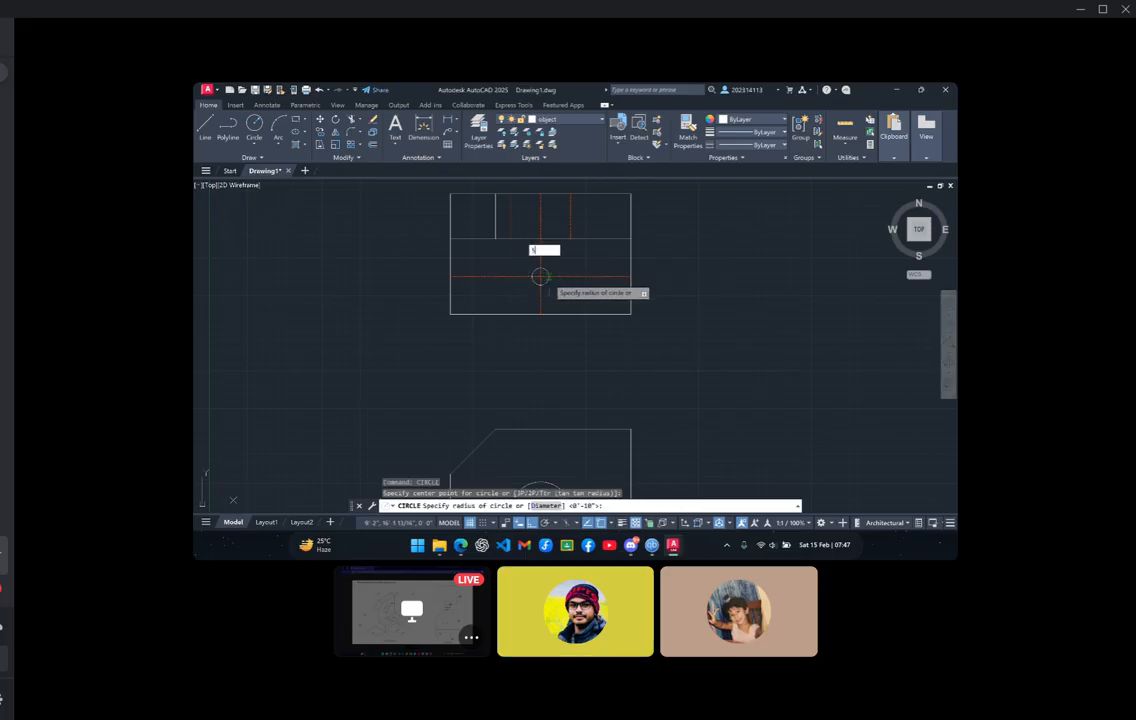
key(Return)
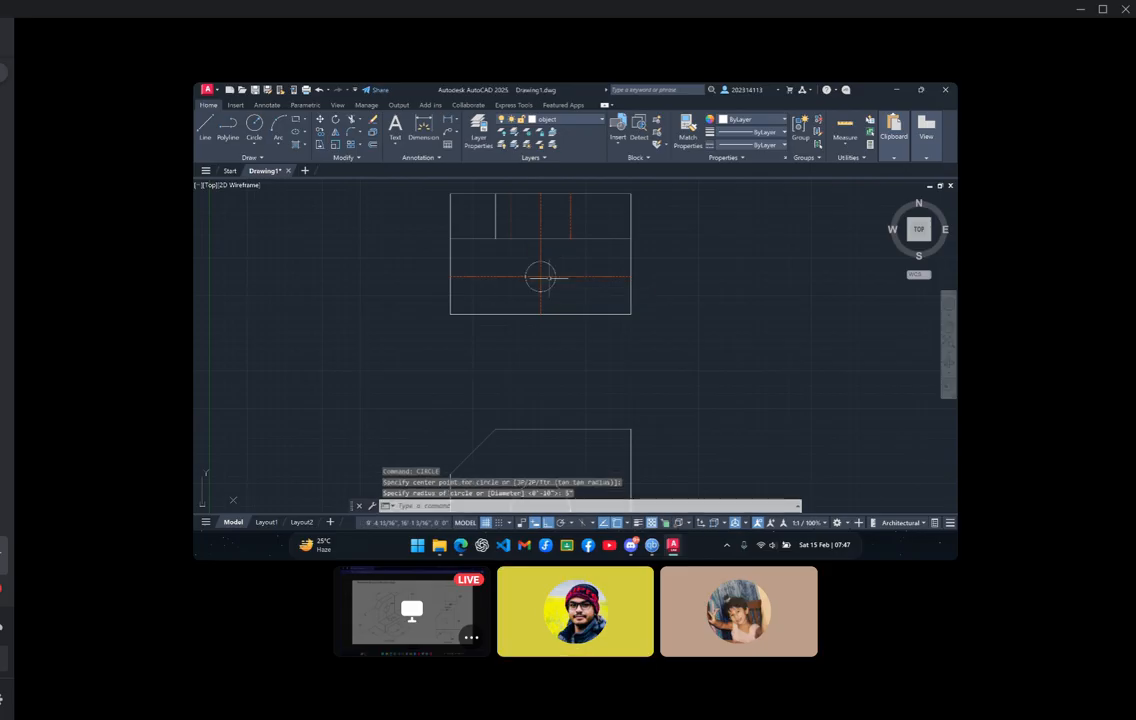
key(Escape)
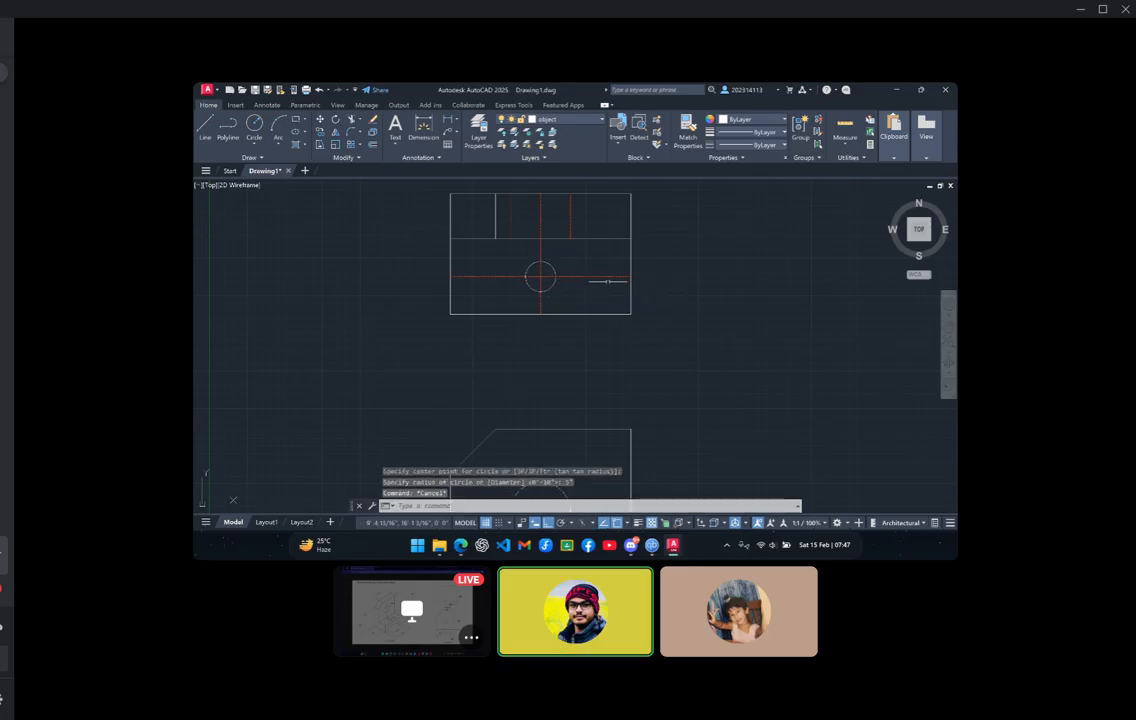
Delete the horizontal and vertical centerlines running through the top view's circle
click(610, 277)
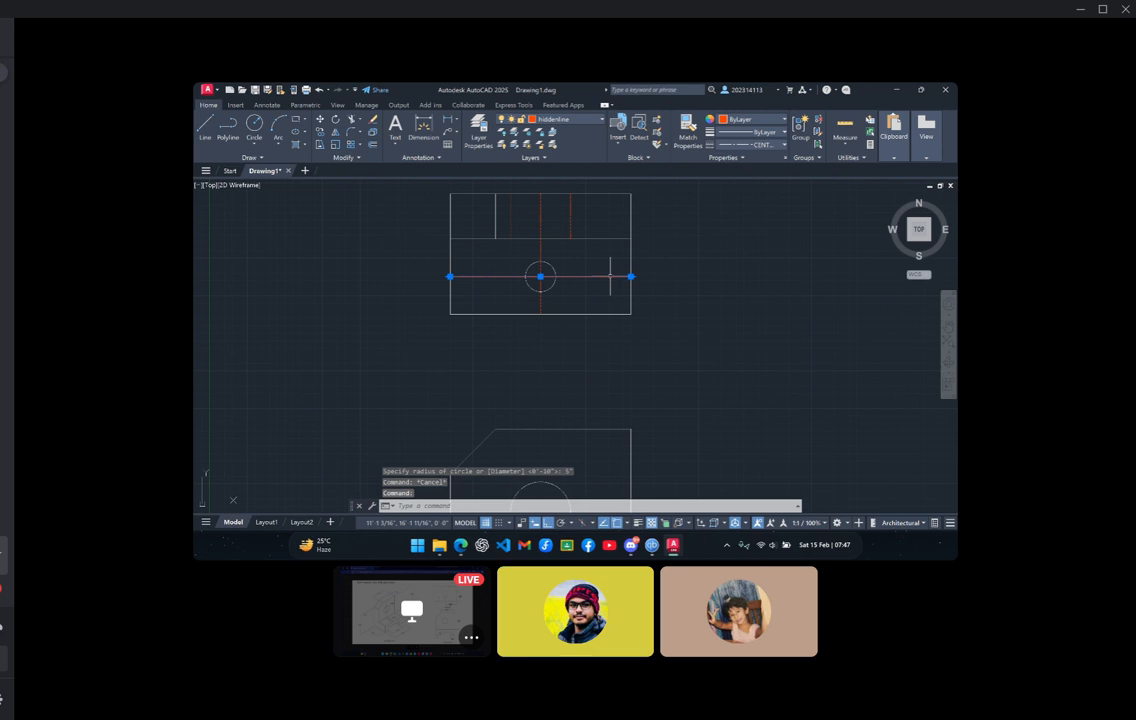
key(Delete)
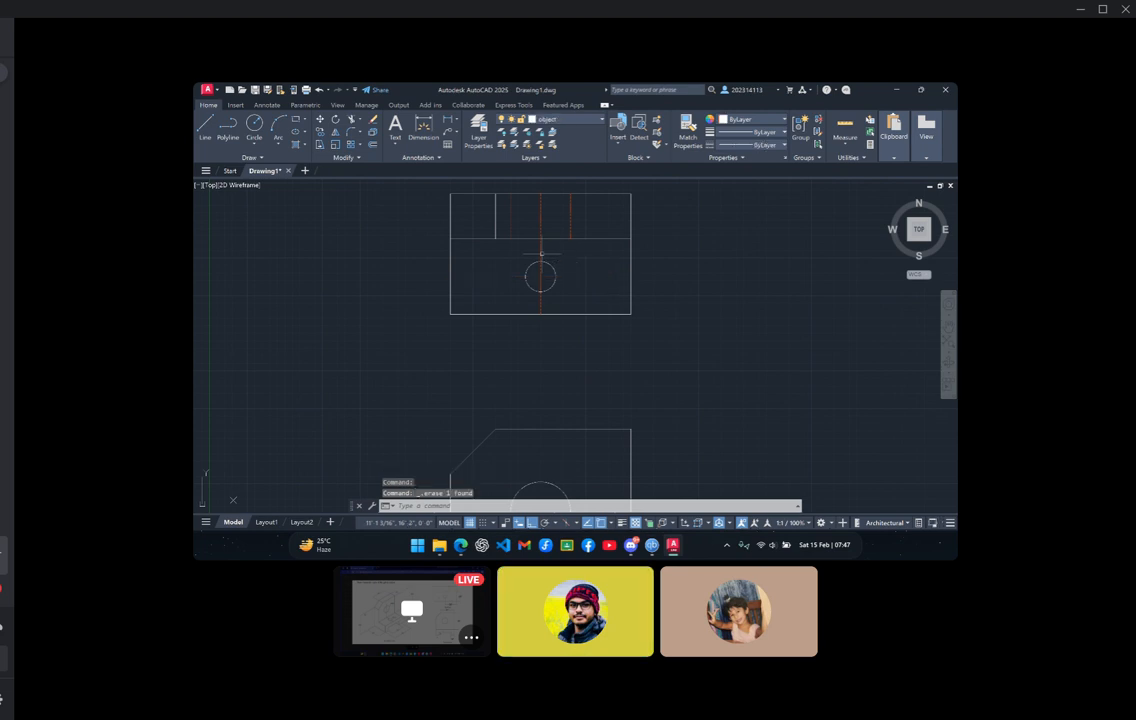
click(541, 253)
key(Delete)
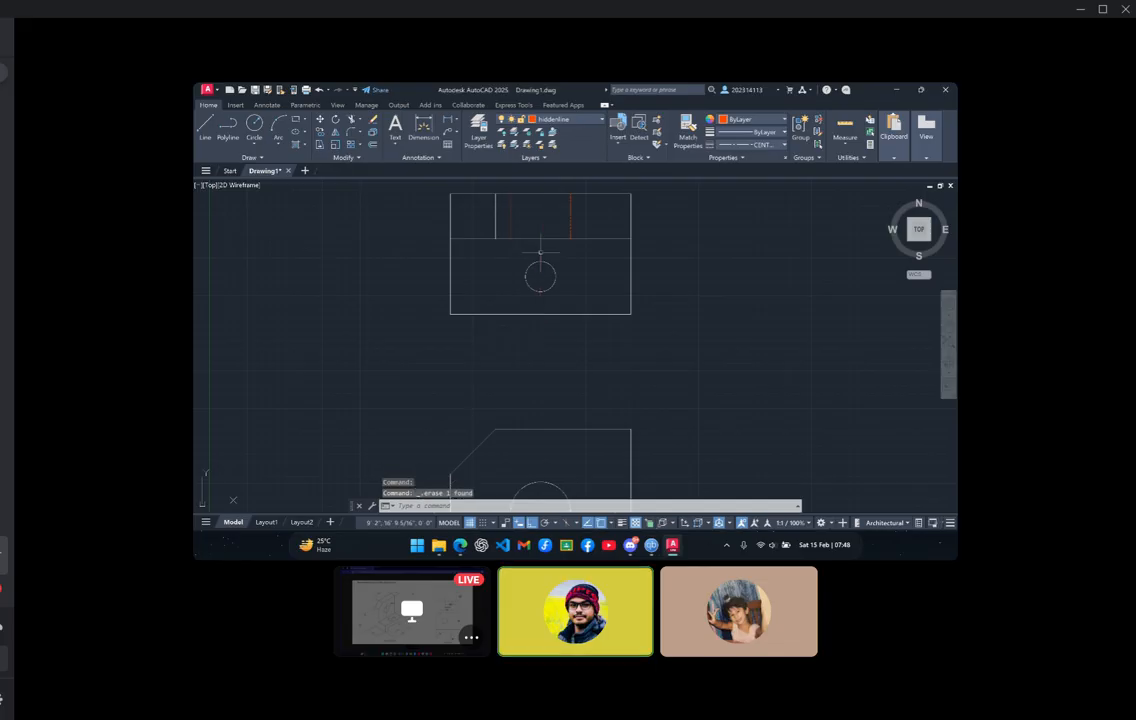
Turn on the projectline layer to show the construction lines around both views
scroll(672, 314, down, 4)
scroll(703, 357, up, 2)
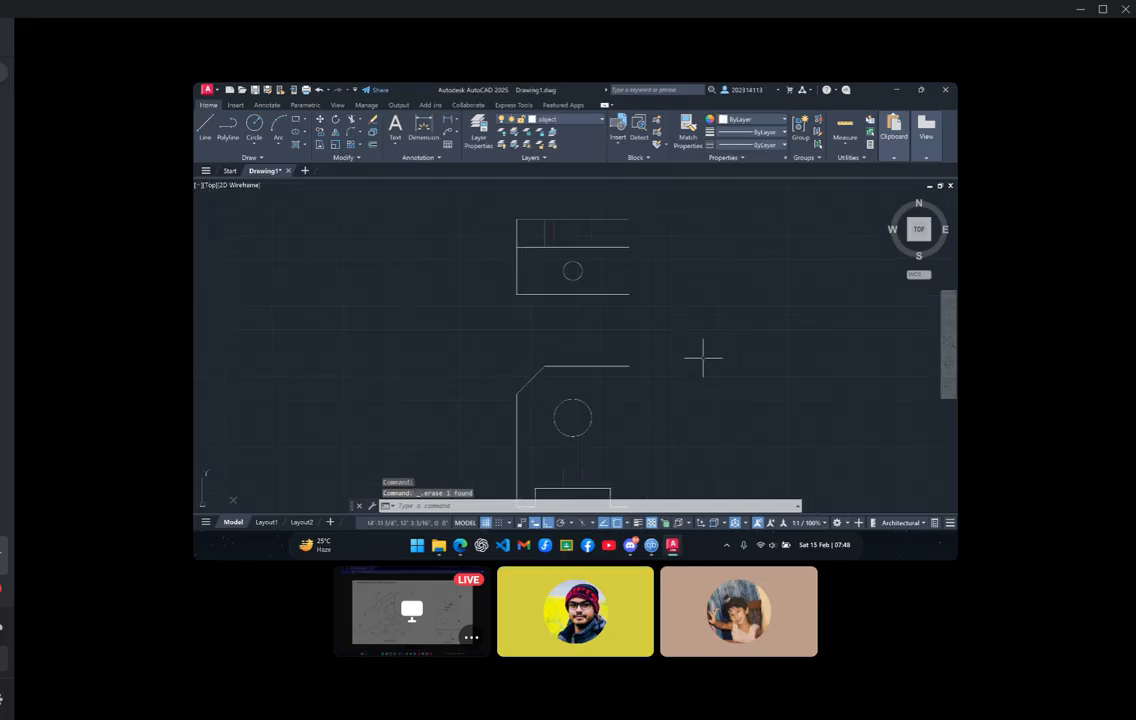
middle_drag(712, 363, 606, 332)
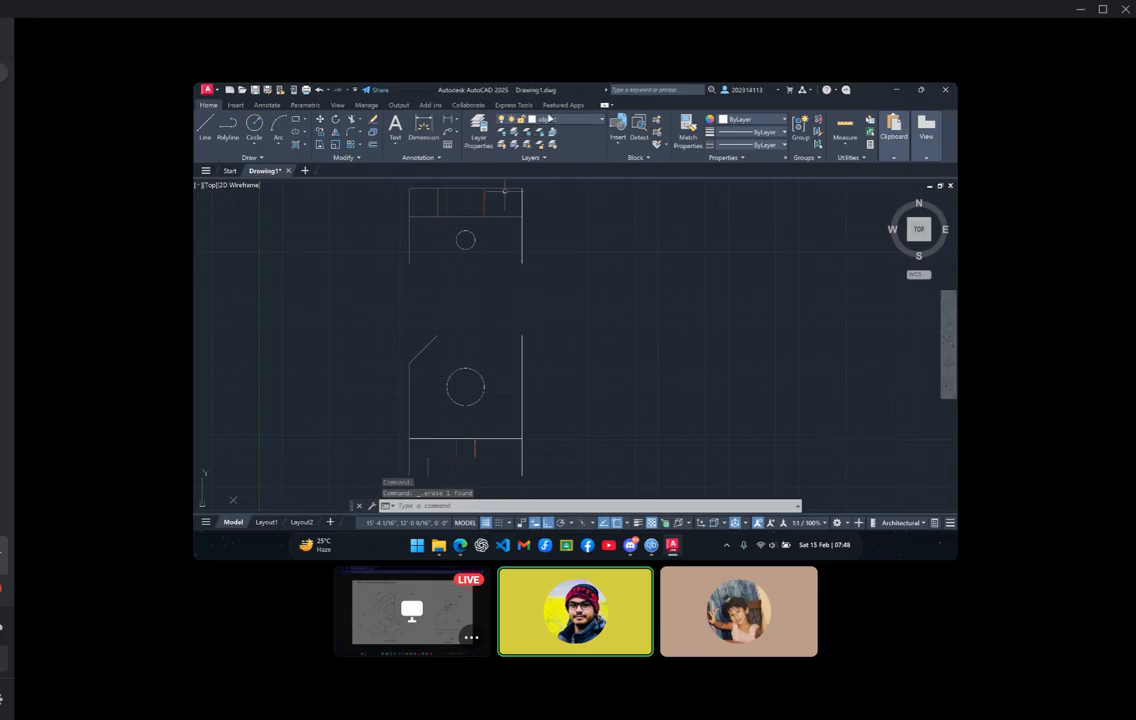
click(550, 119)
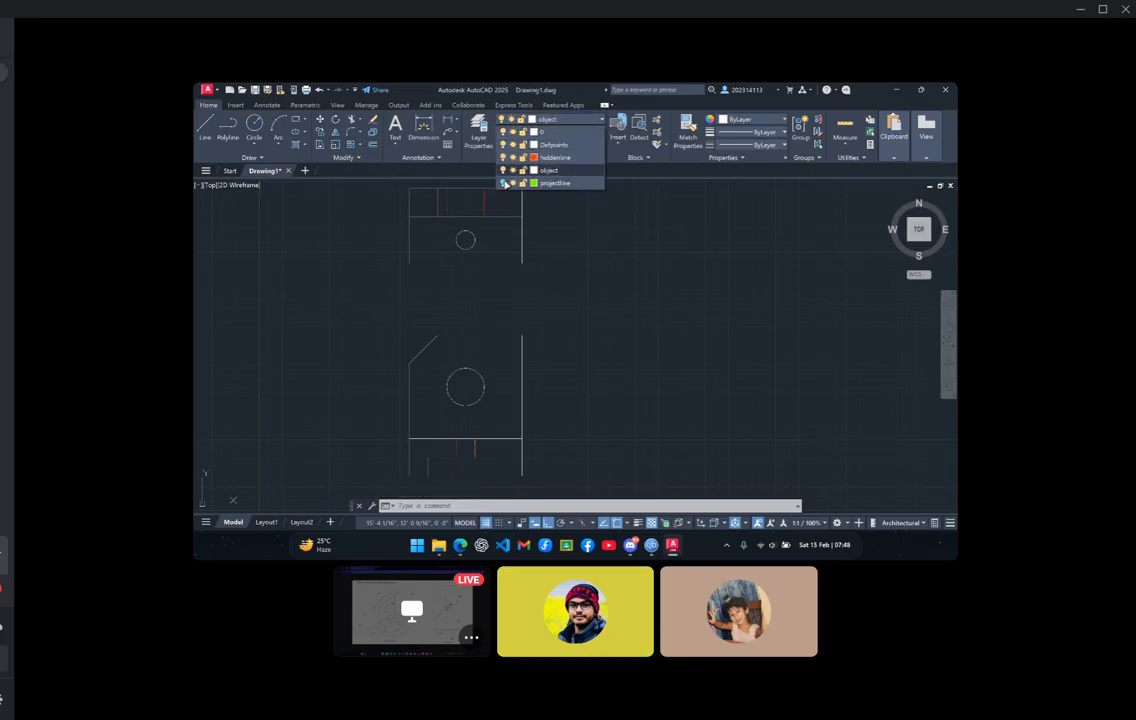
click(503, 183)
click(626, 297)
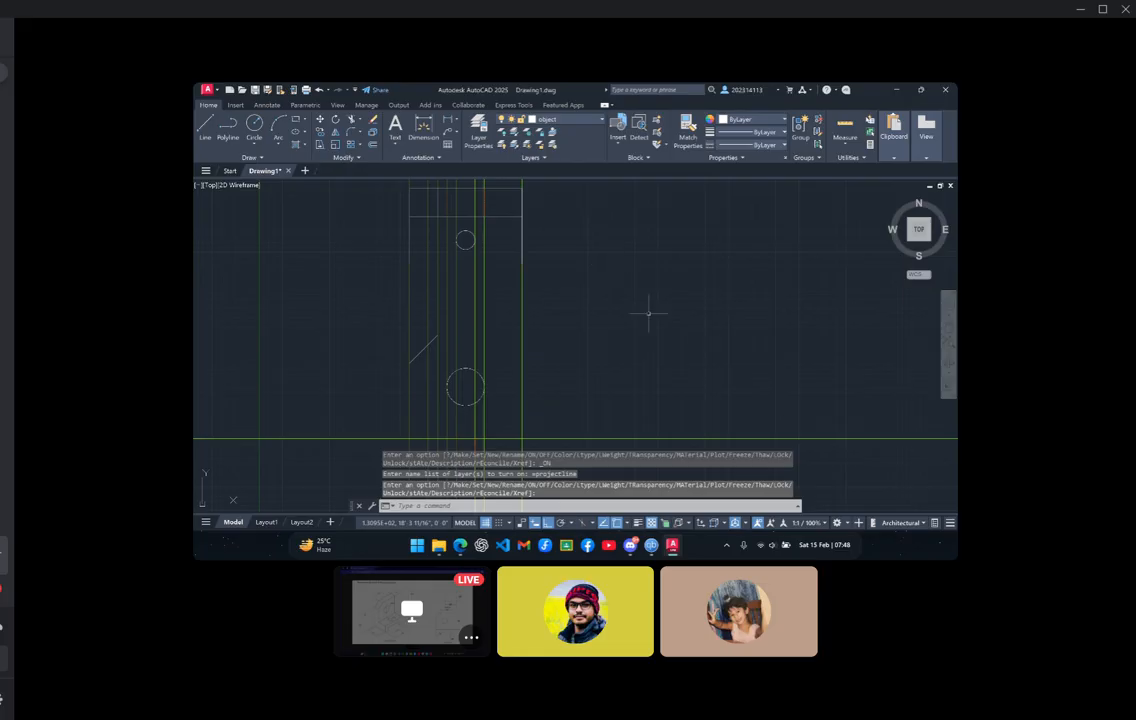
mouse_move(682, 360)
middle_down()
mouse_move(601, 276)
mouse_move(571, 297)
middle_up()
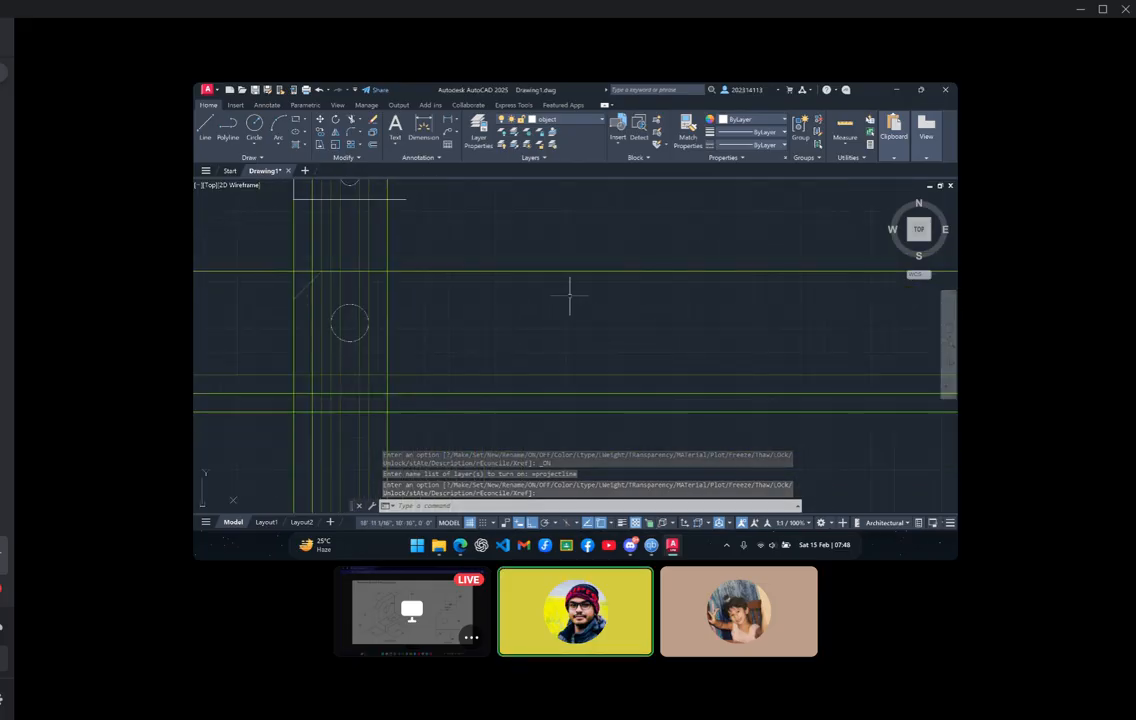
text(XLINE)
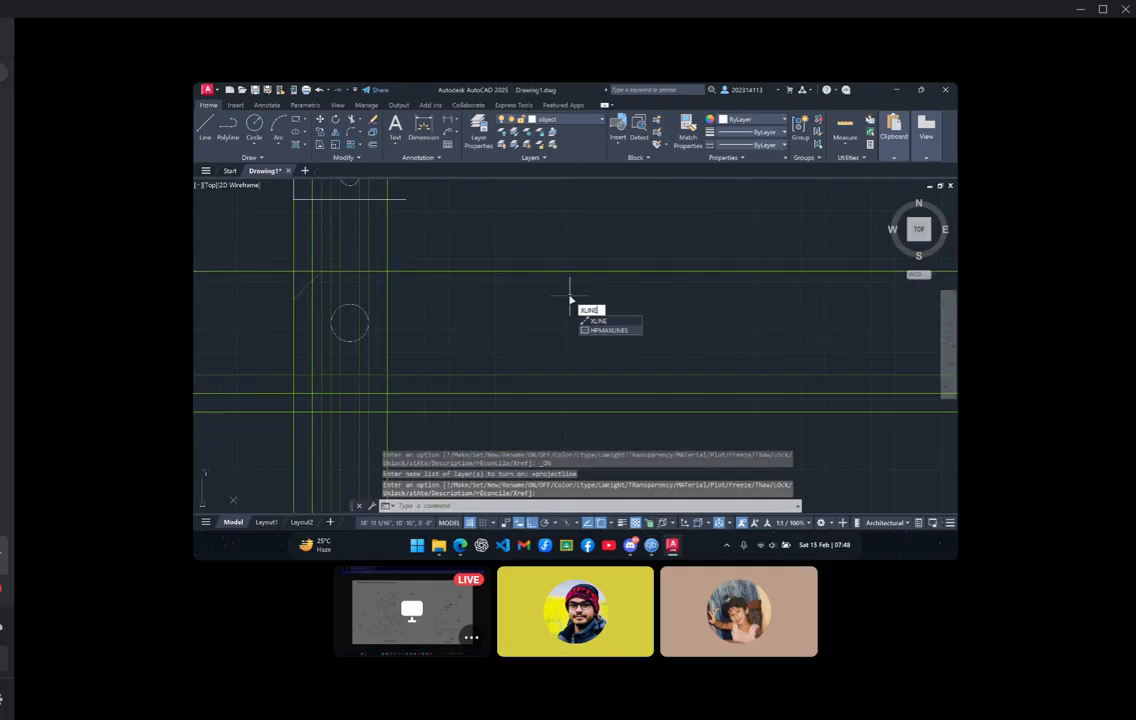
click(598, 321)
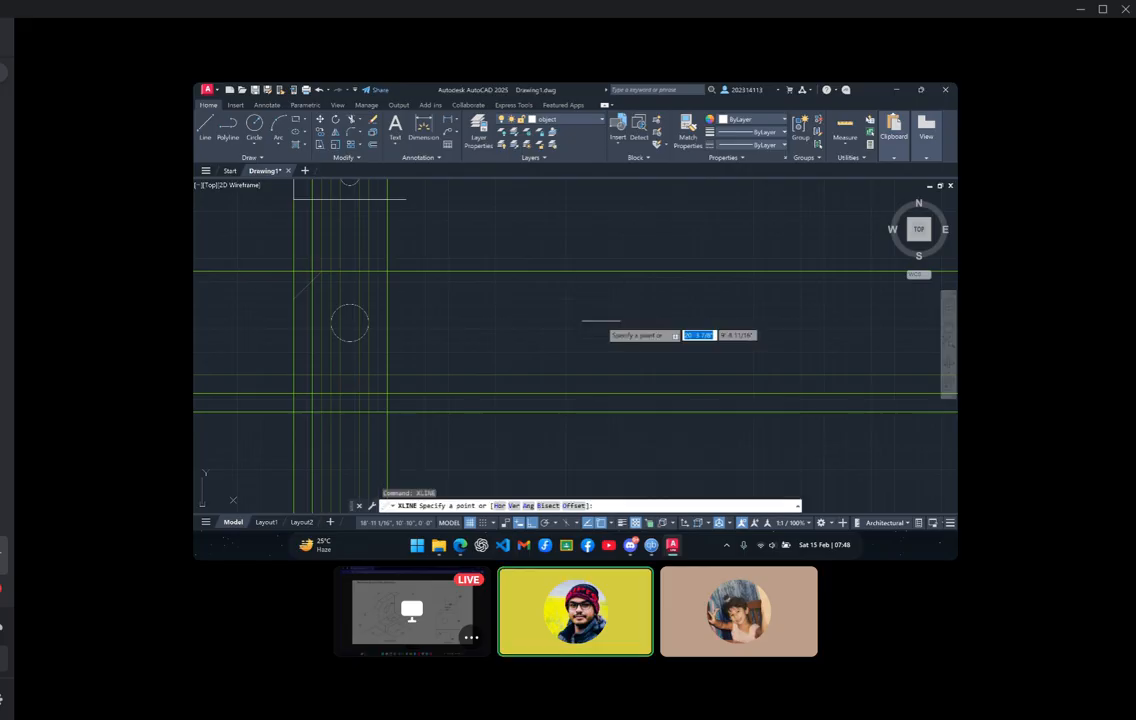
key(Return)
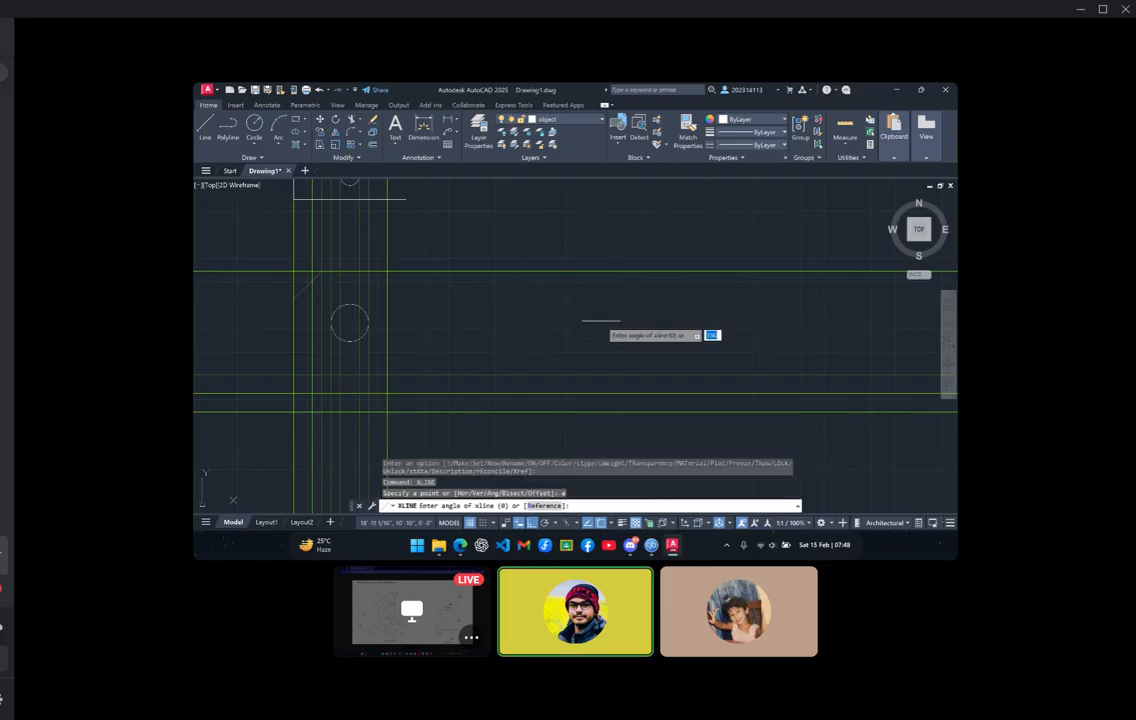
text(45)
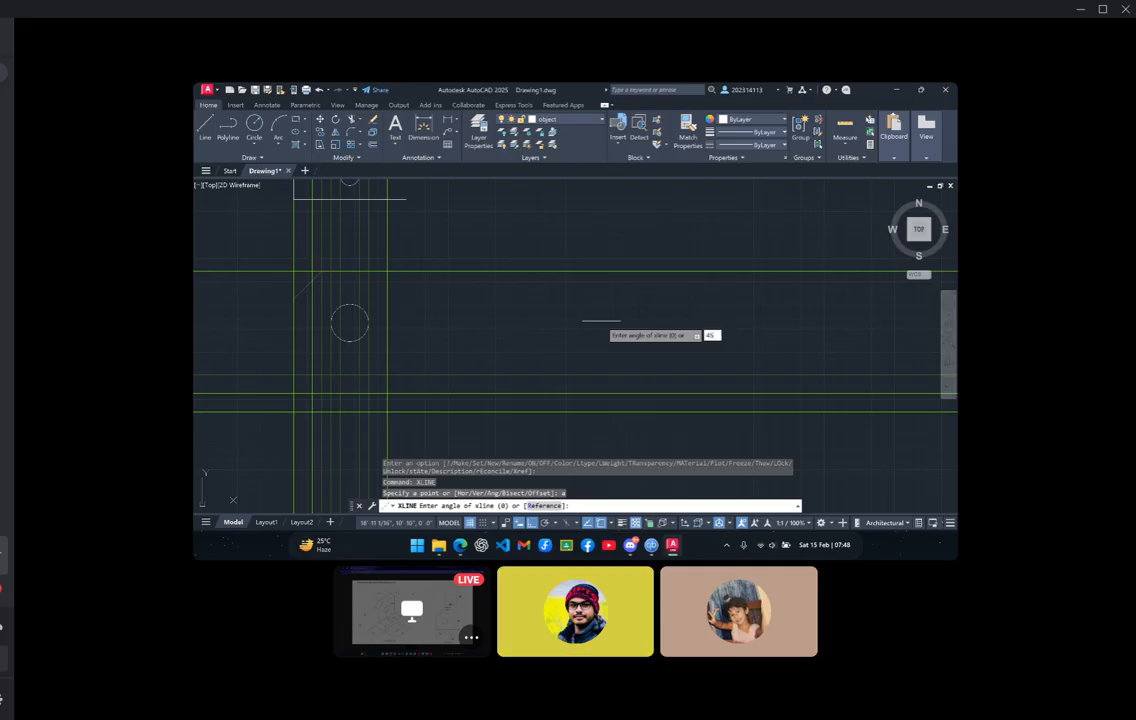
key(Return)
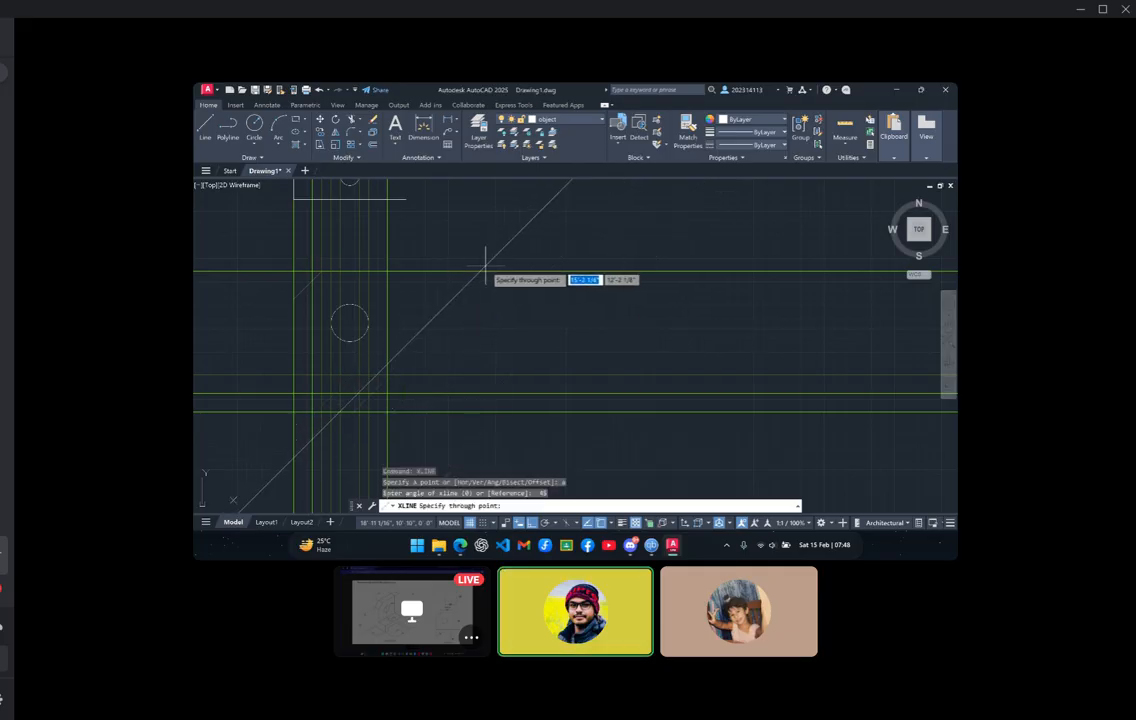
key(Escape)
Make projectline the current layer for drawing construction lines
click(555, 119)
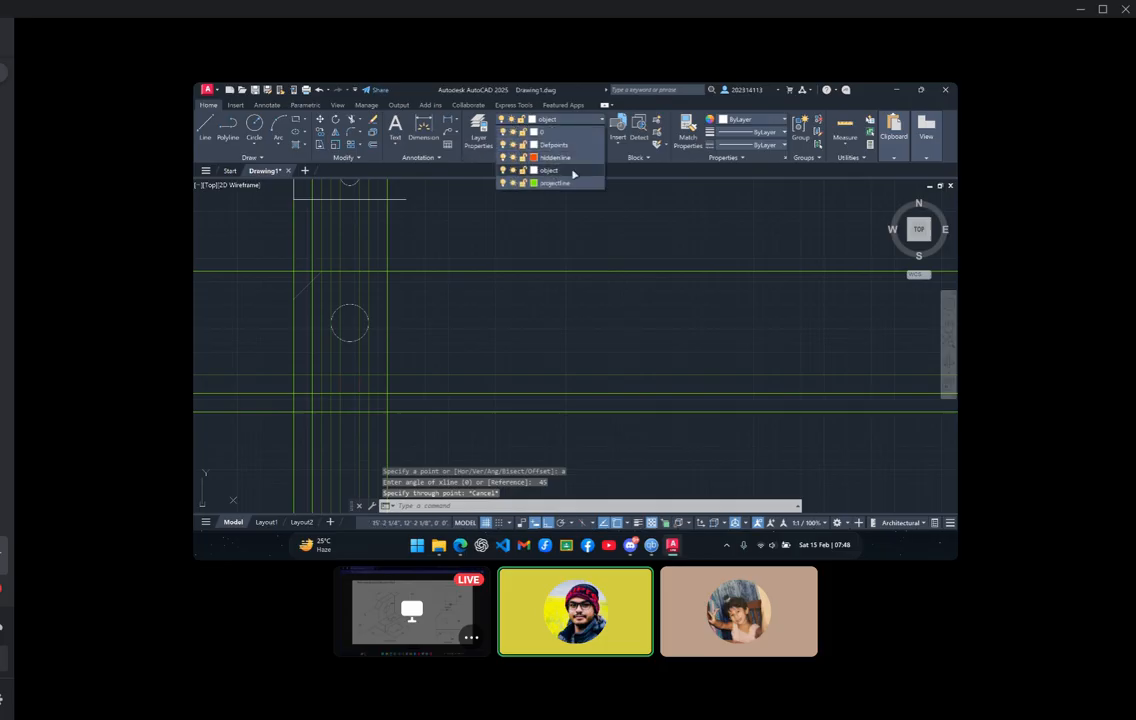
click(573, 184)
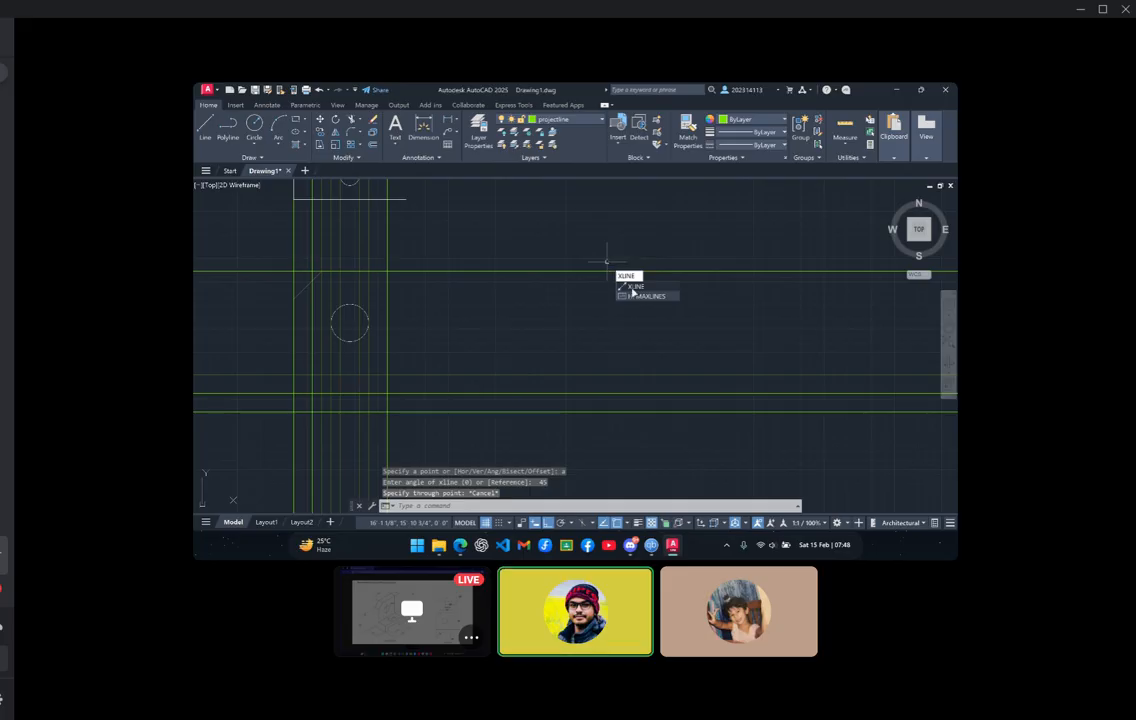
Draw a construction line at 45° through the intersection of the front view's top line and the top view's outer side line
click(632, 289)
text(a)
key(Return)
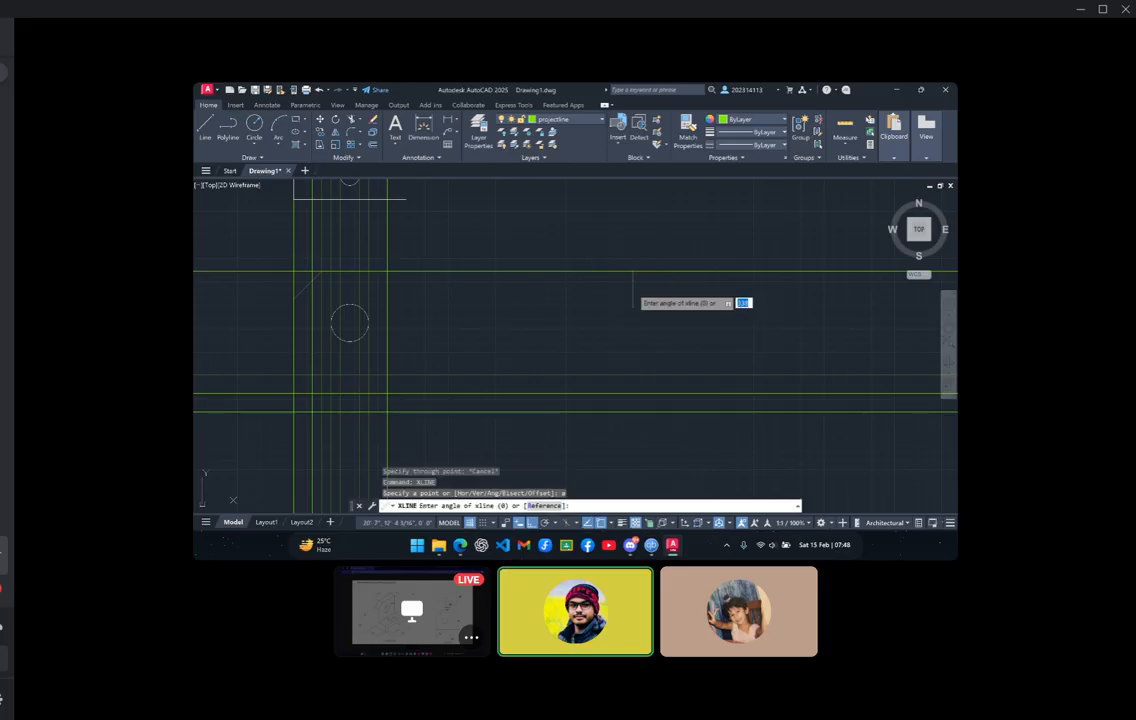
text(45)
key(Return)
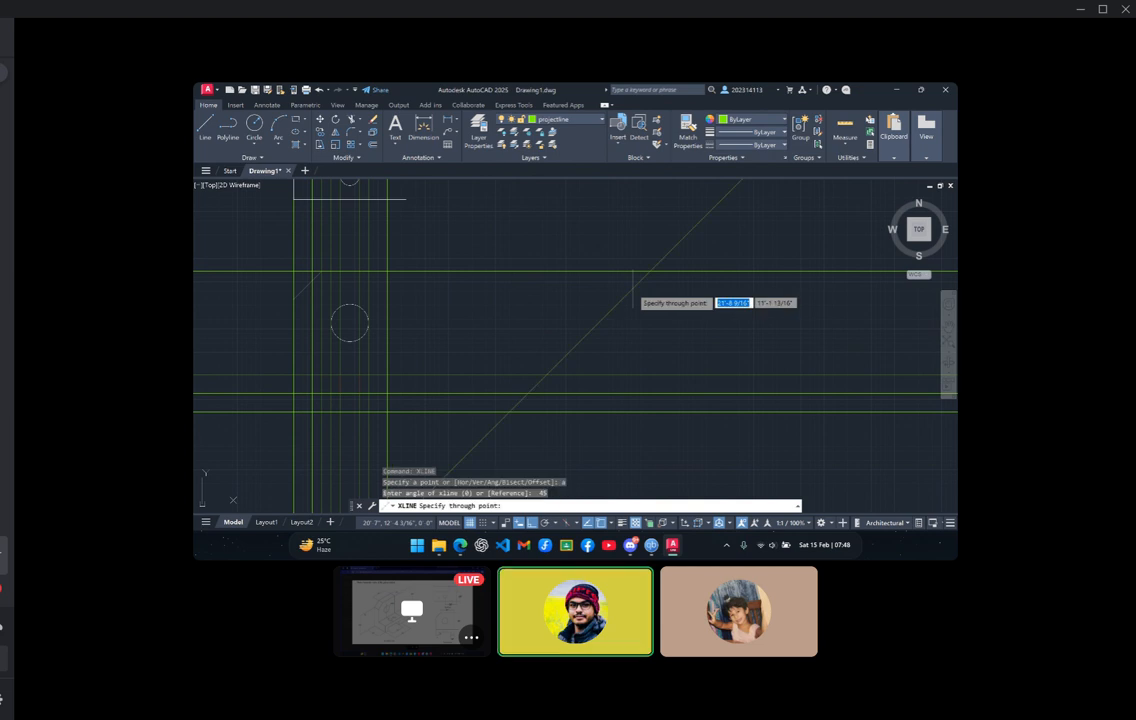
click(400, 270)
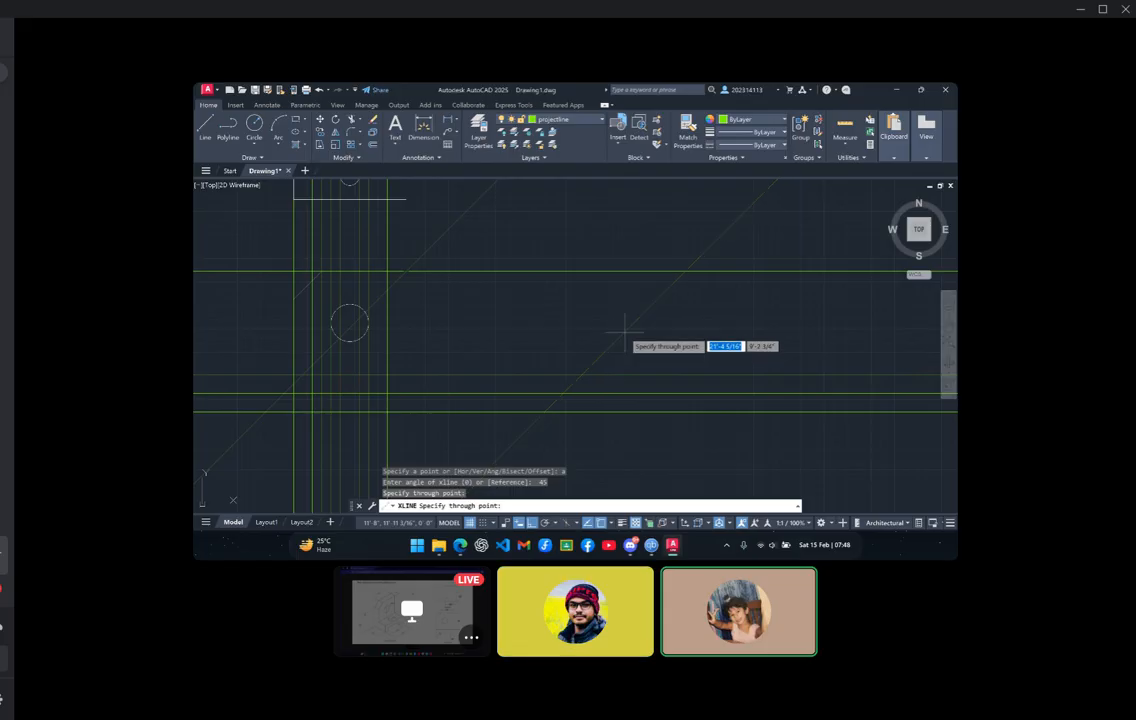
key(Escape)
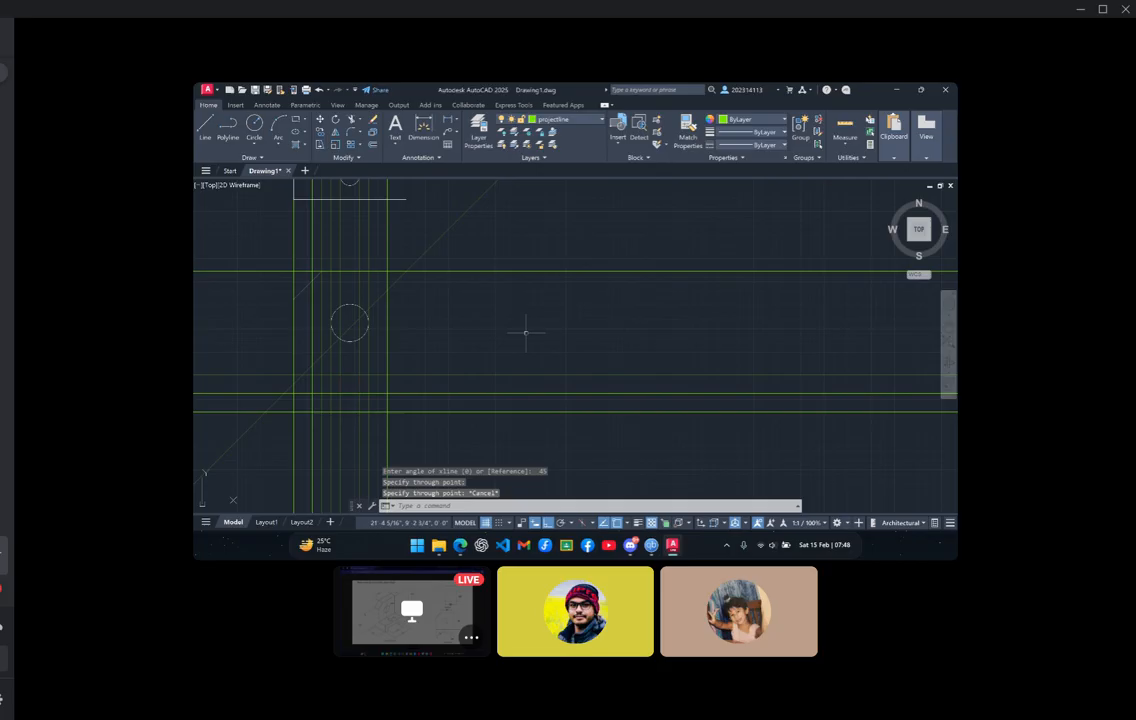
scroll(525, 333, down, 1)
middle_drag(525, 333, 540, 421)
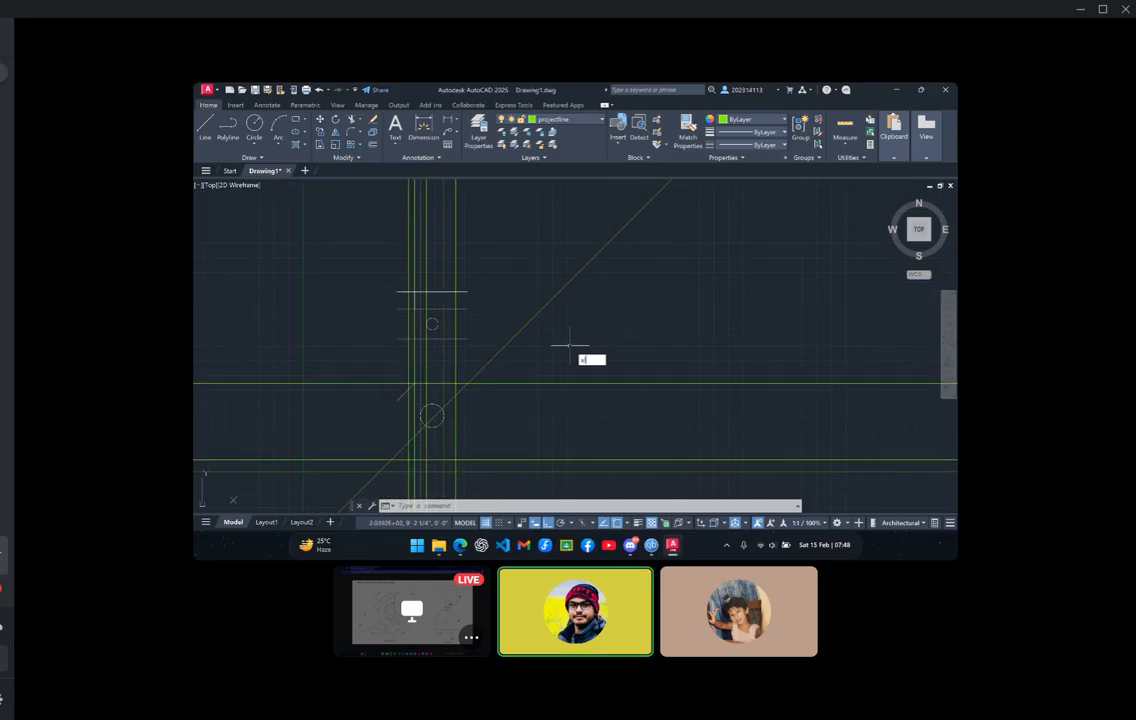
text(LINE)
click(597, 371)
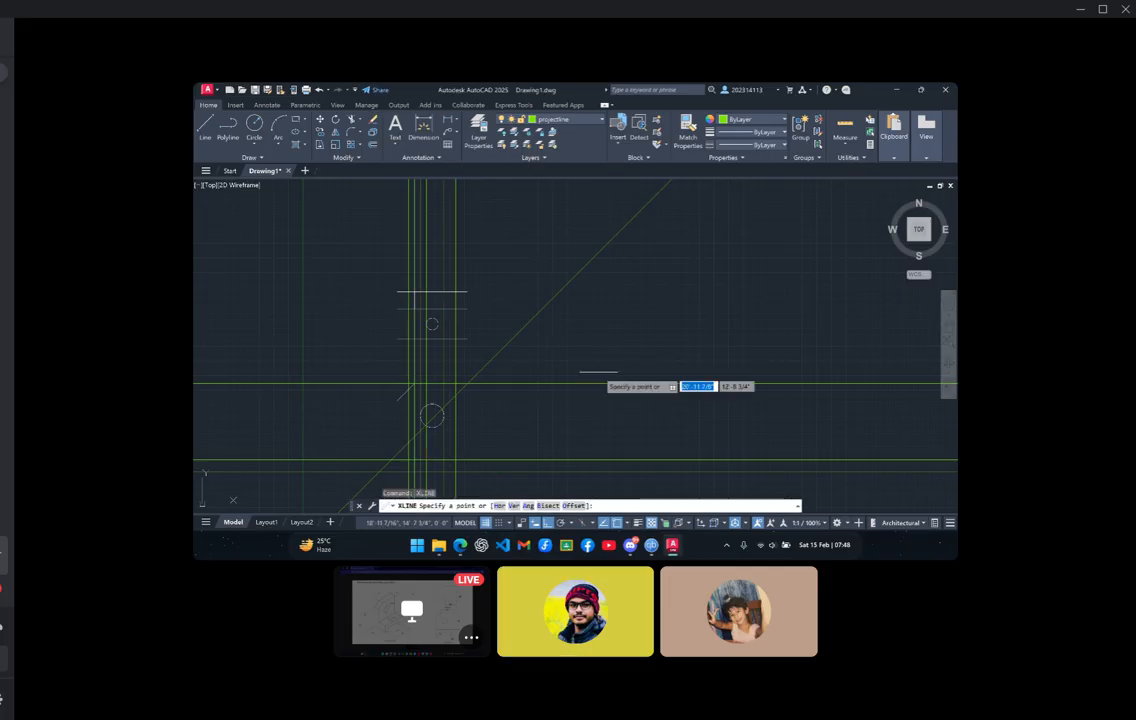
click(514, 506)
key(Escape)
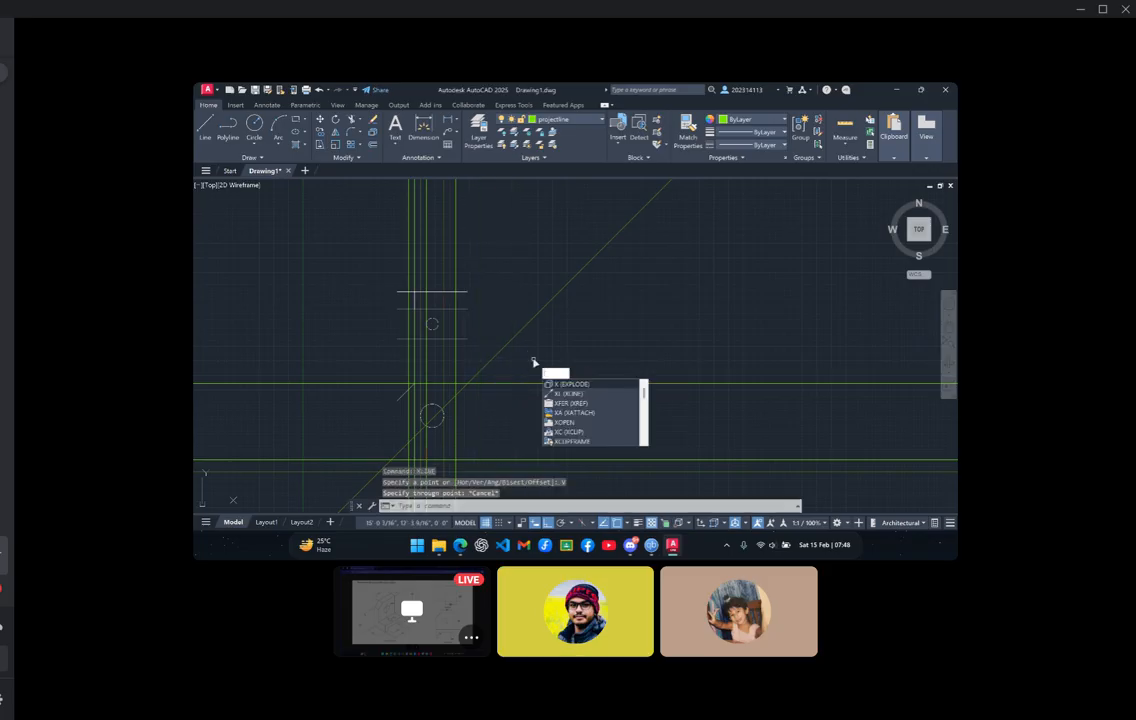
key(Escape)
Draw horizontal construction lines through the top view's horizontal edges and the upper and lower extents of its small circle
key(Return)
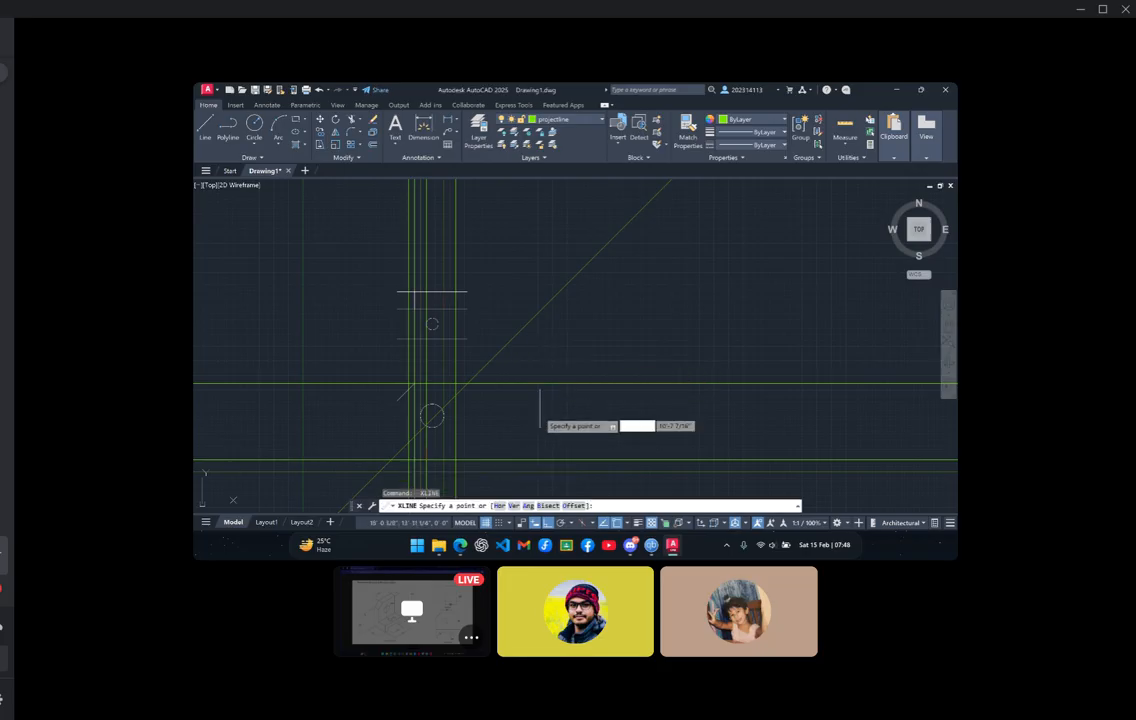
click(499, 506)
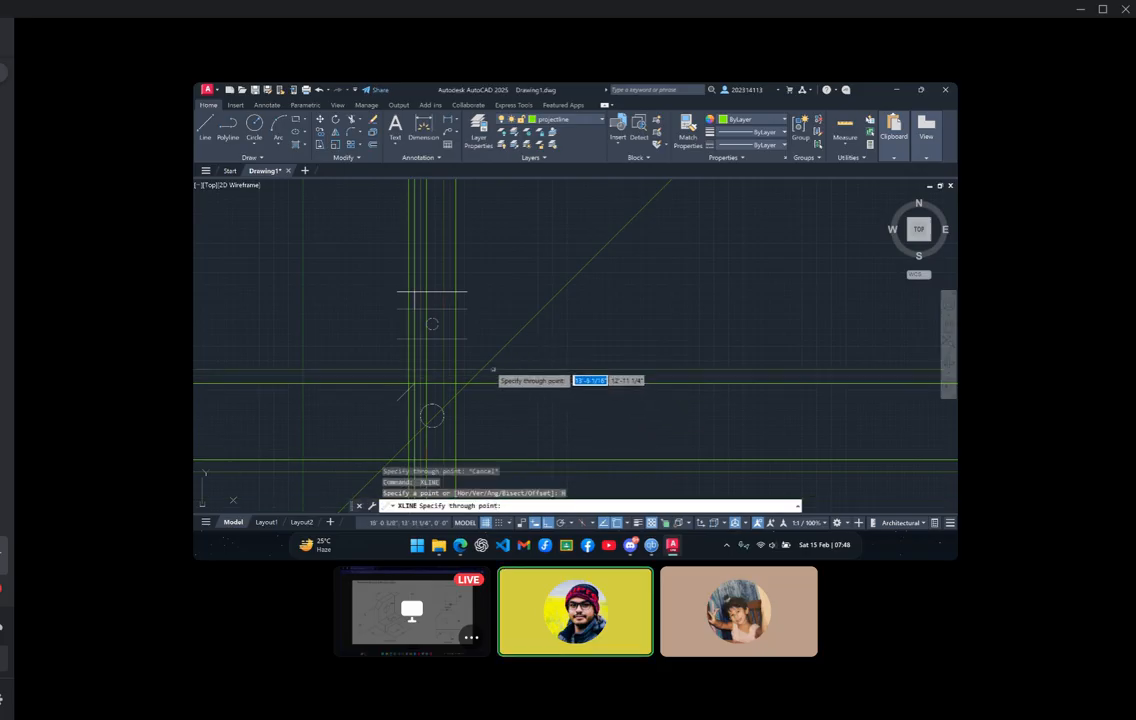
click(466, 338)
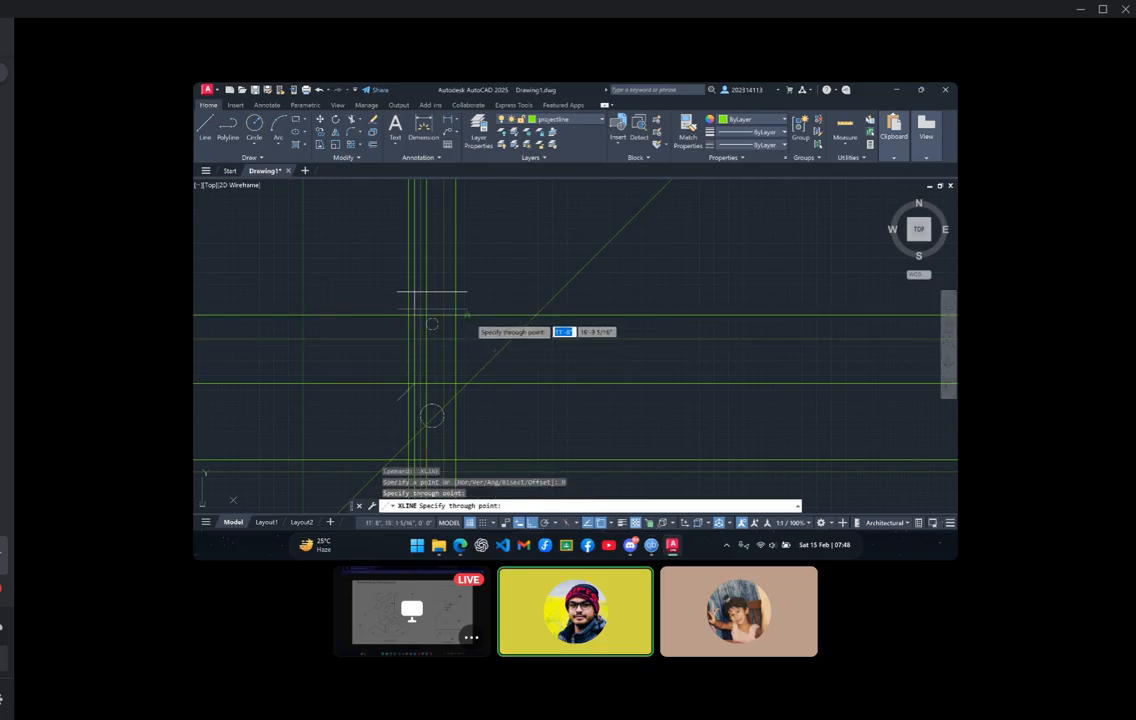
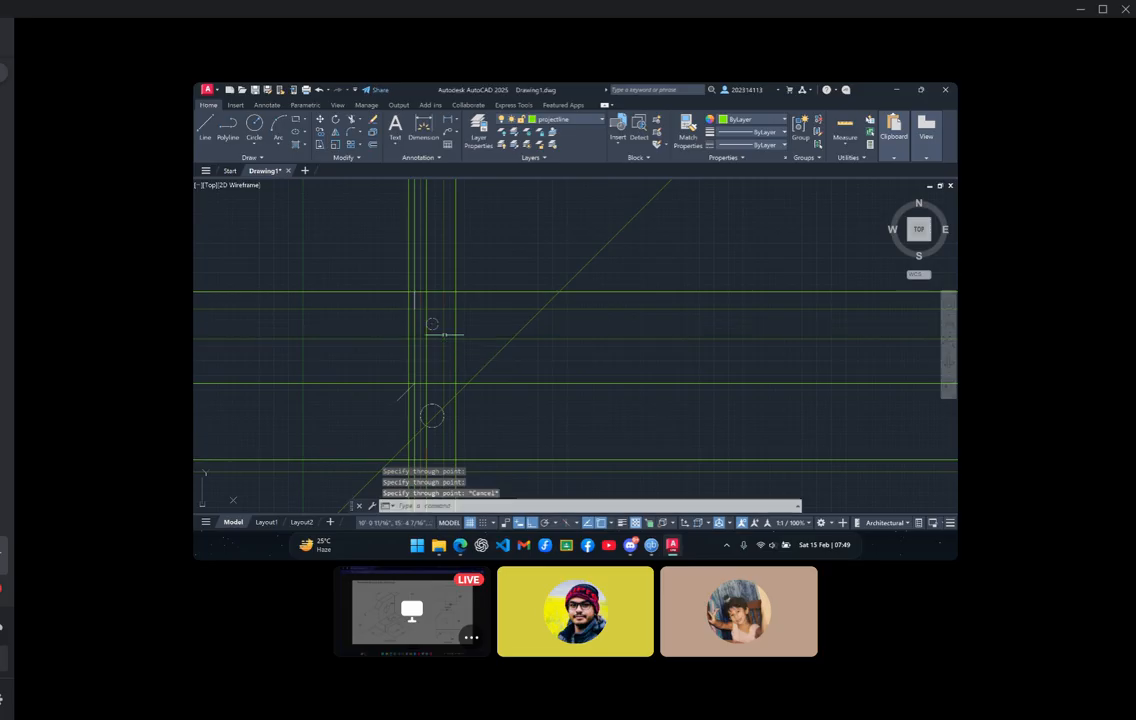
key(Escape)
Draw vertical construction lines through the points where the top view's horizontal construction lines cross the 45° line
scroll(546, 380, up, 2)
scroll(546, 380, up, 2)
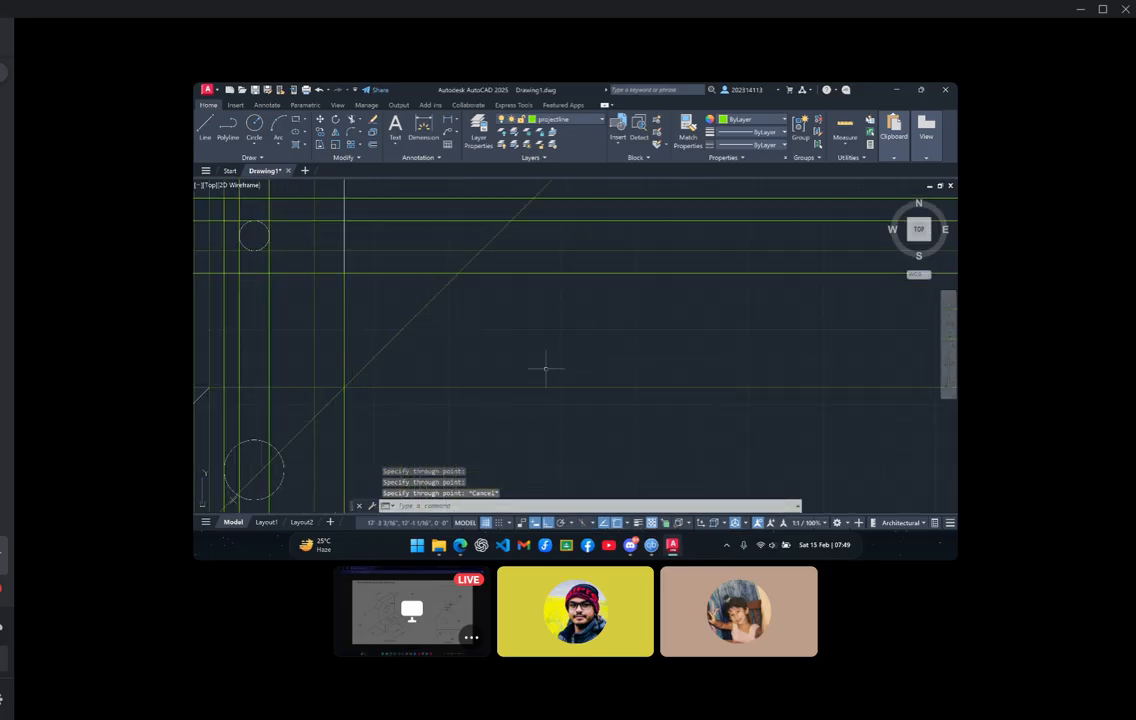
key(Return)
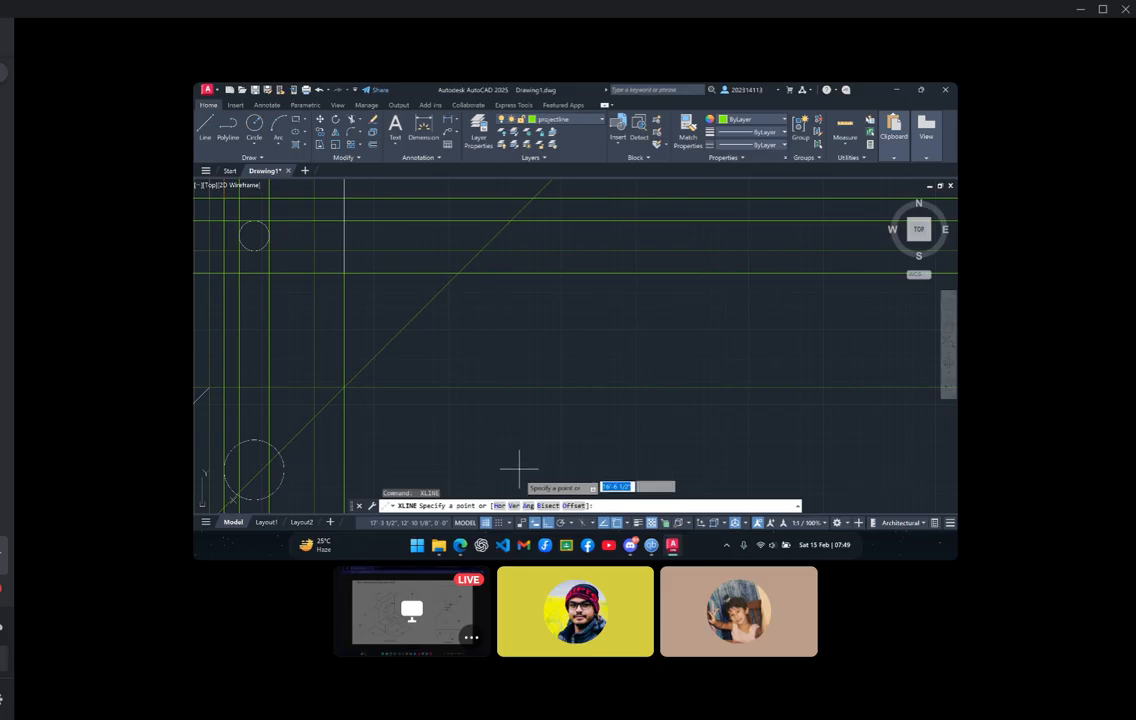
text(v)
key(Return)
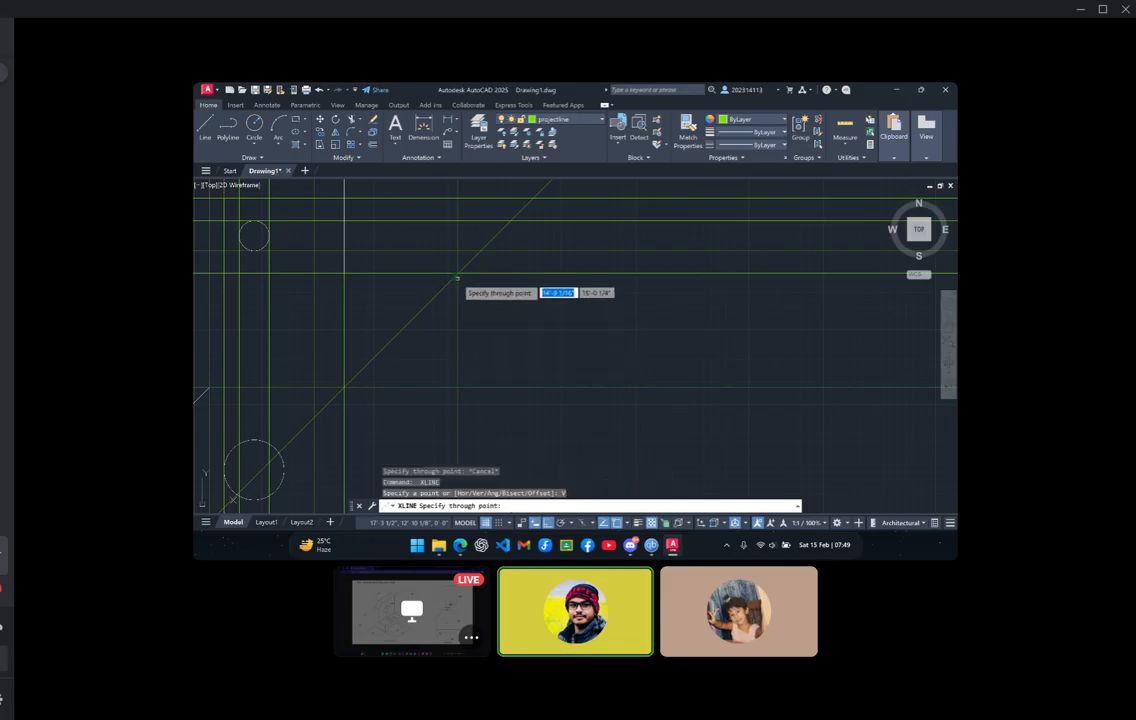
click(458, 272)
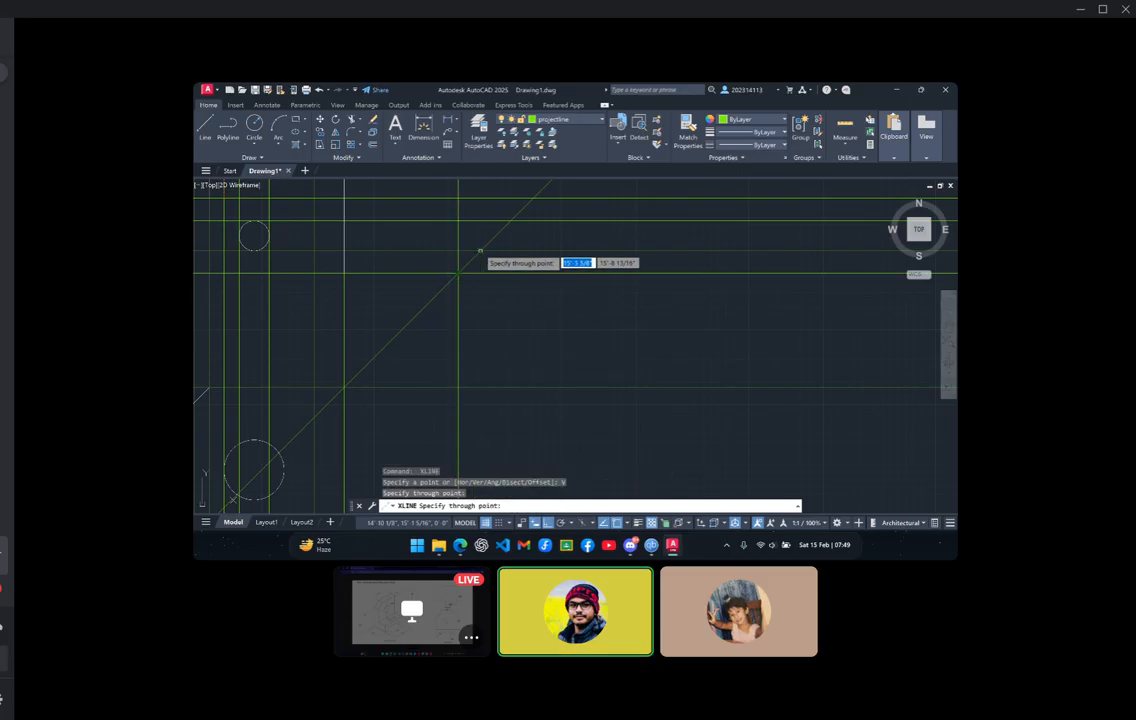
click(480, 251)
click(511, 220)
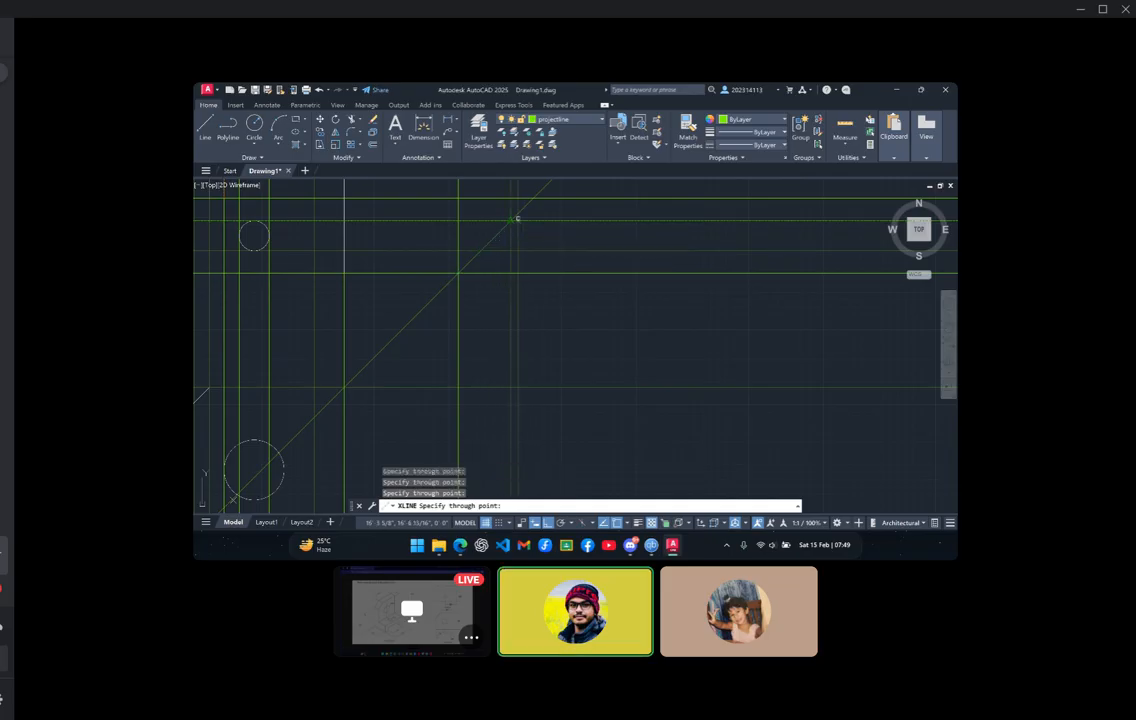
scroll(533, 197, down, 2)
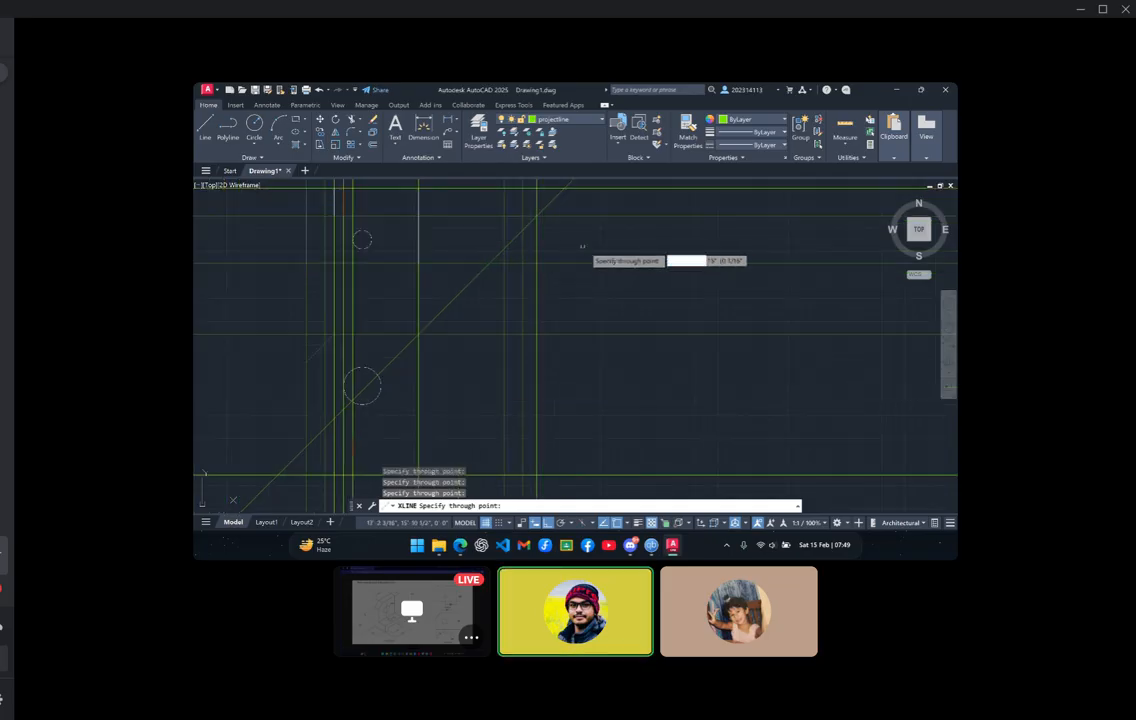
scroll(582, 228, down, 2)
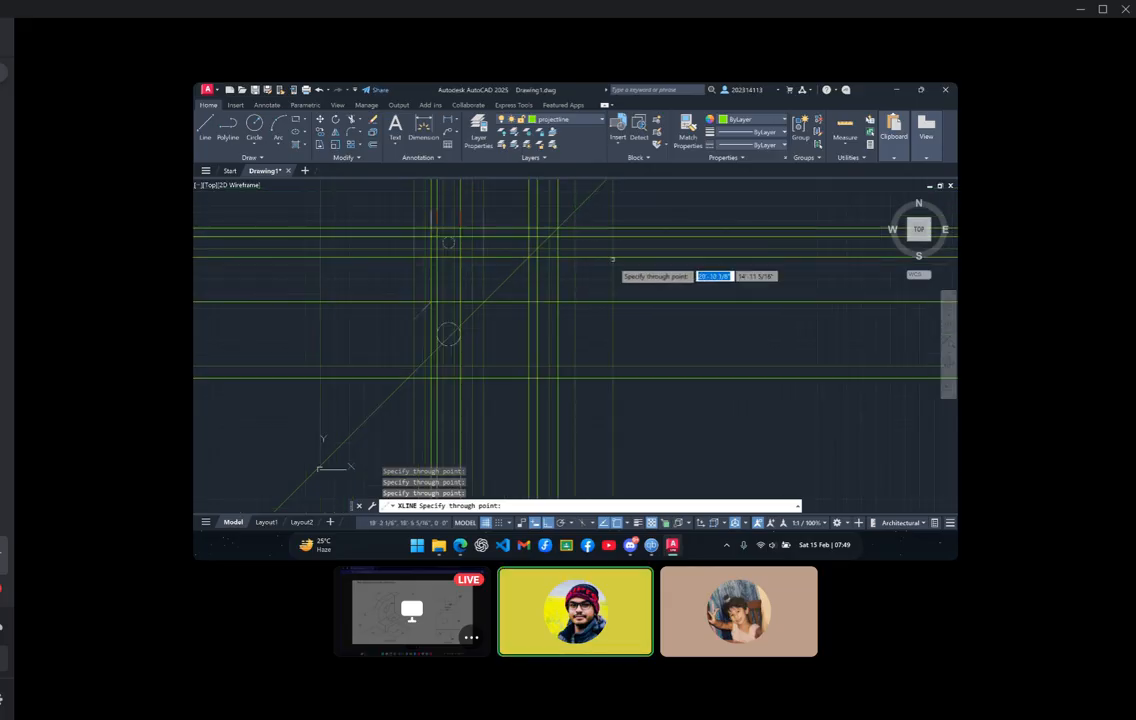
scroll(631, 288, up, 2)
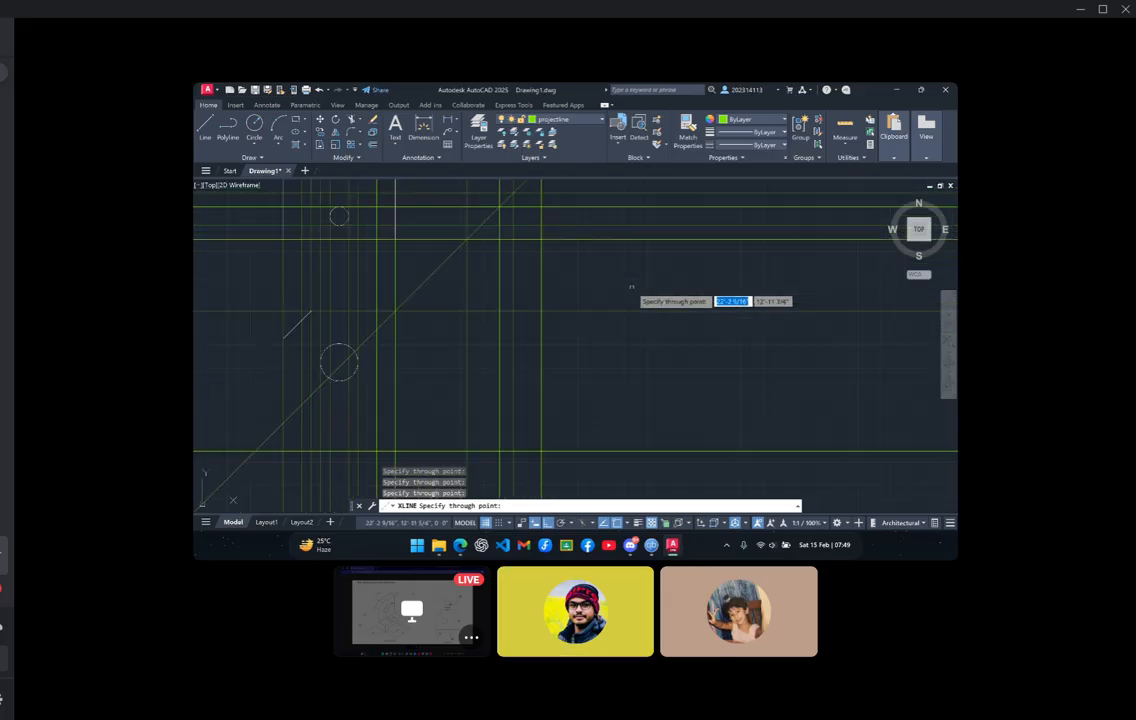
key(Escape)
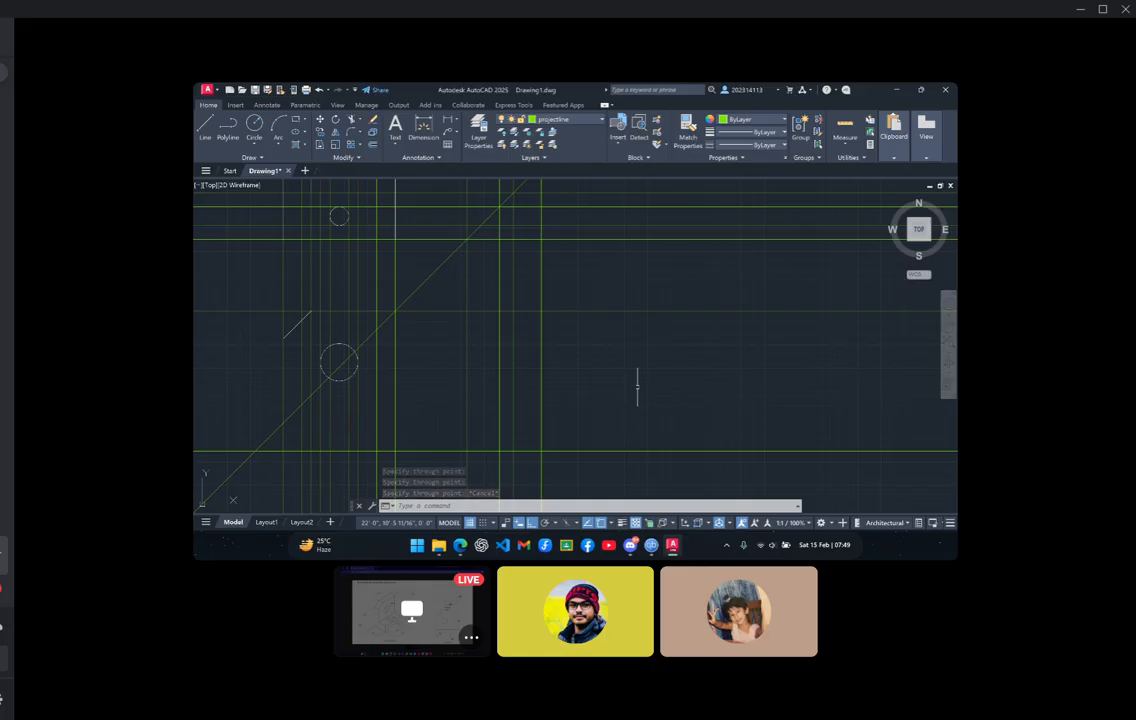
Examine the bracket's isometric, top and front views in the browser, and return to AutoCAD to inspect the projected construction lines
click(462, 548)
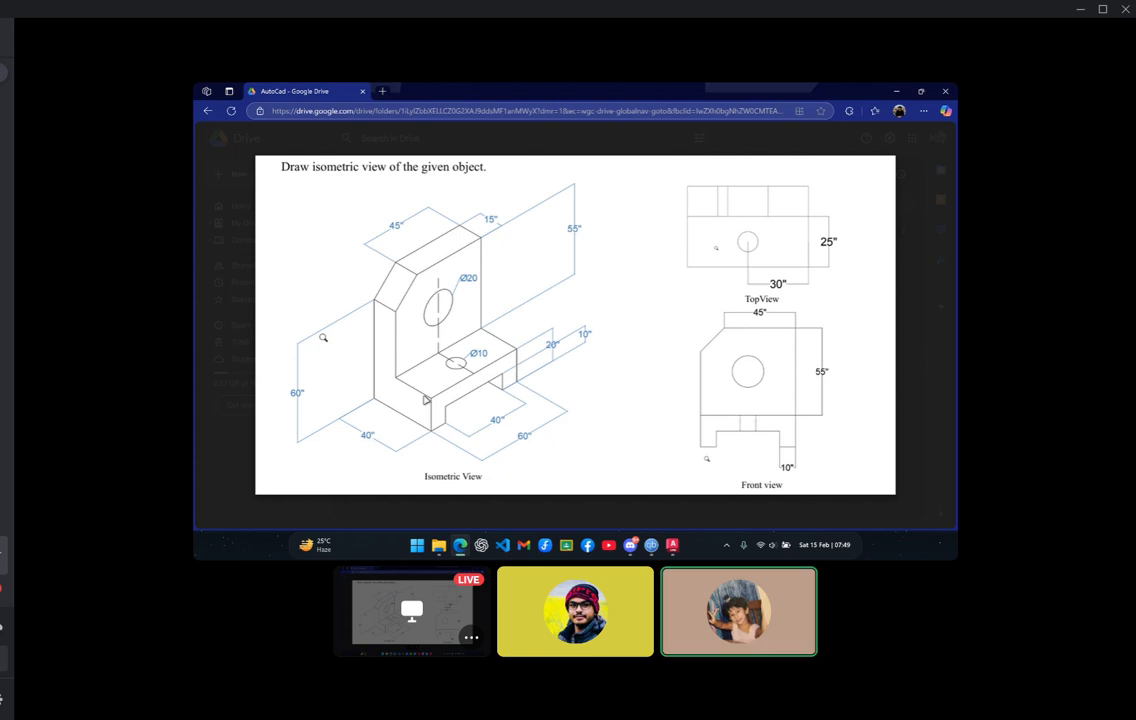
click(670, 547)
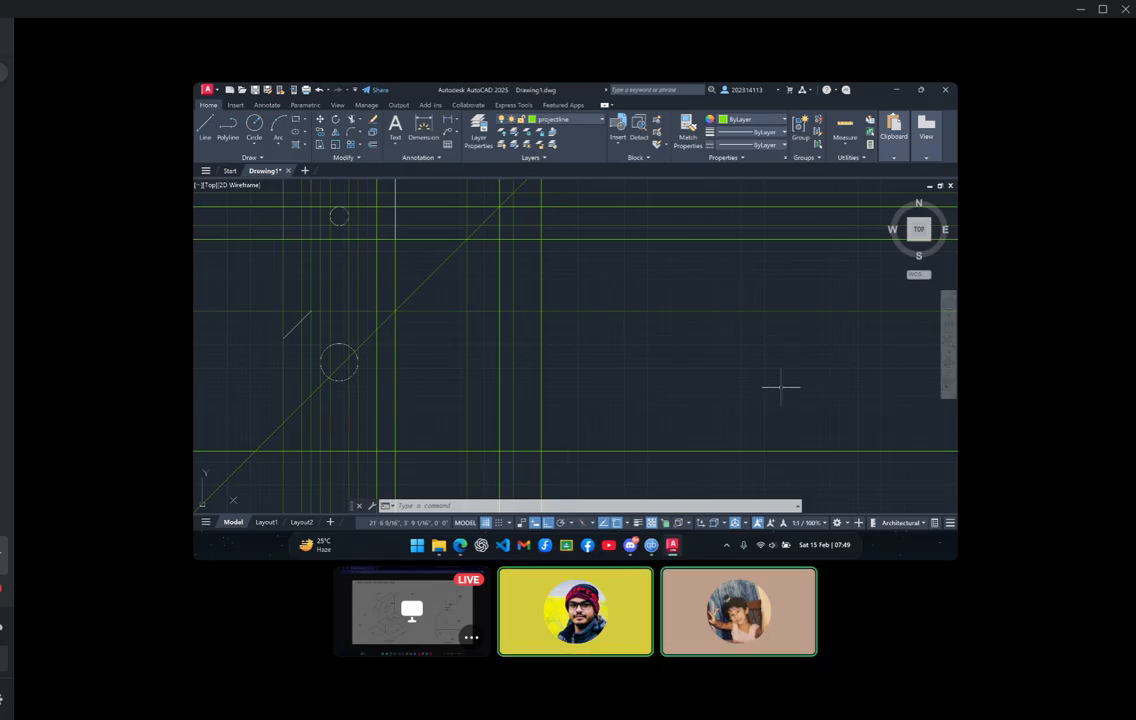
middle_drag(778, 388, 798, 478)
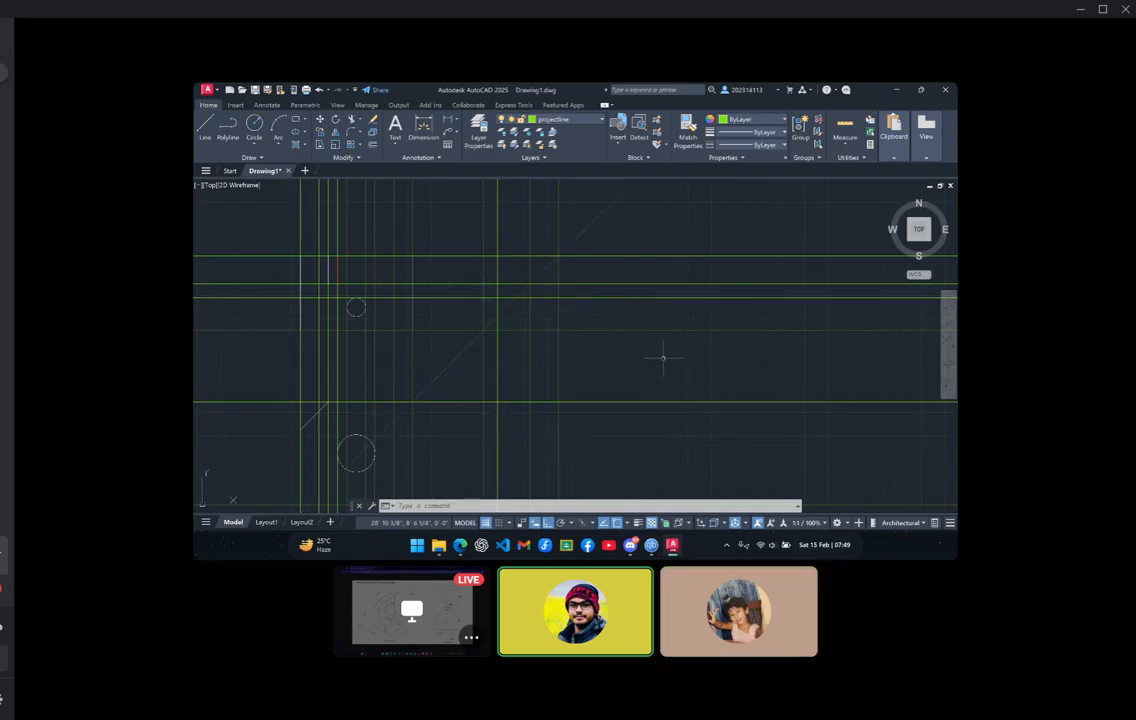
scroll(663, 420, down, 3)
scroll(652, 445, up, 4)
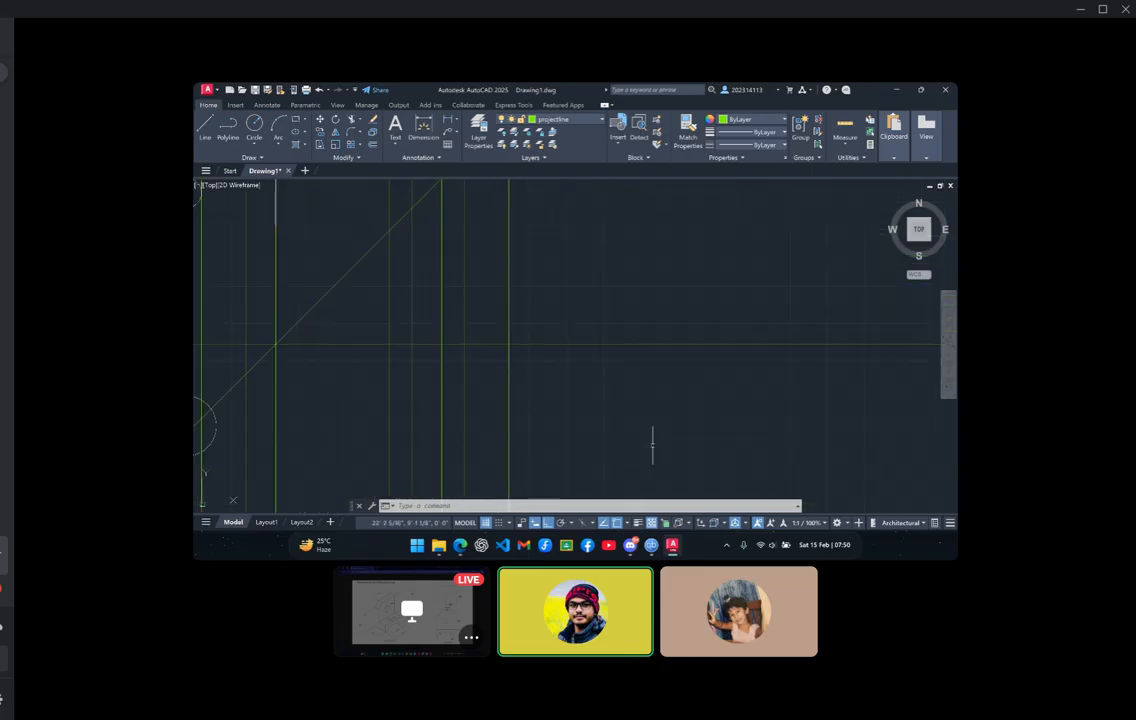
scroll(593, 431, down, 2)
middle_drag(615, 436, 629, 363)
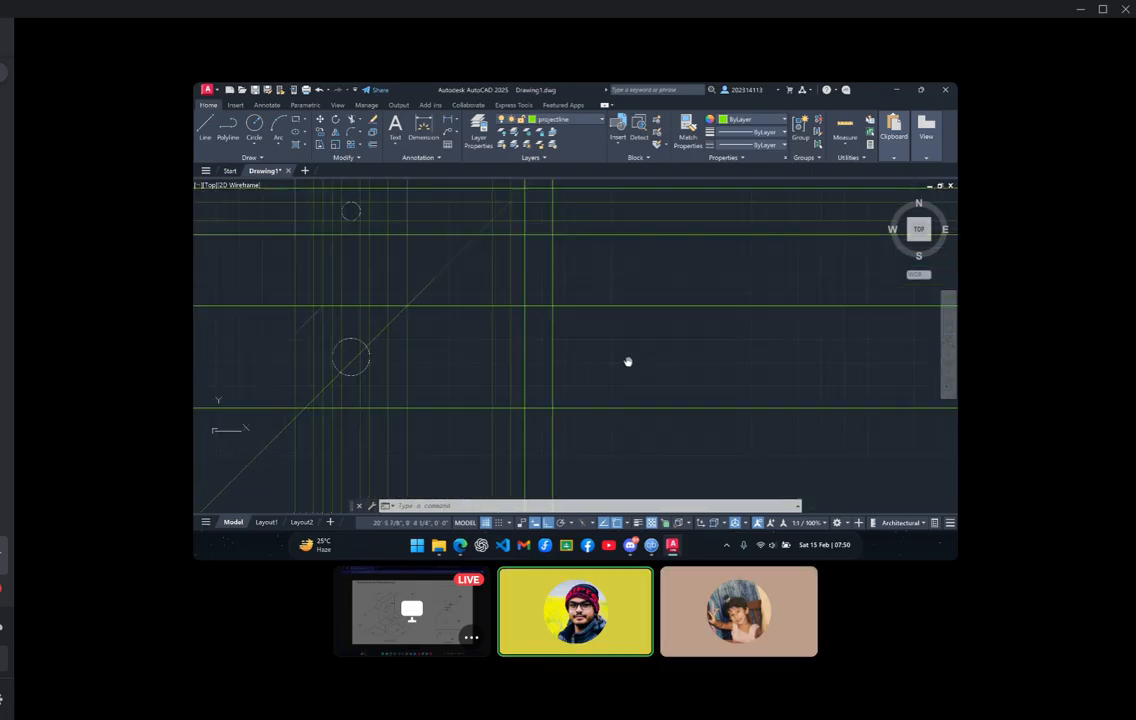
scroll(629, 356, up, 1)
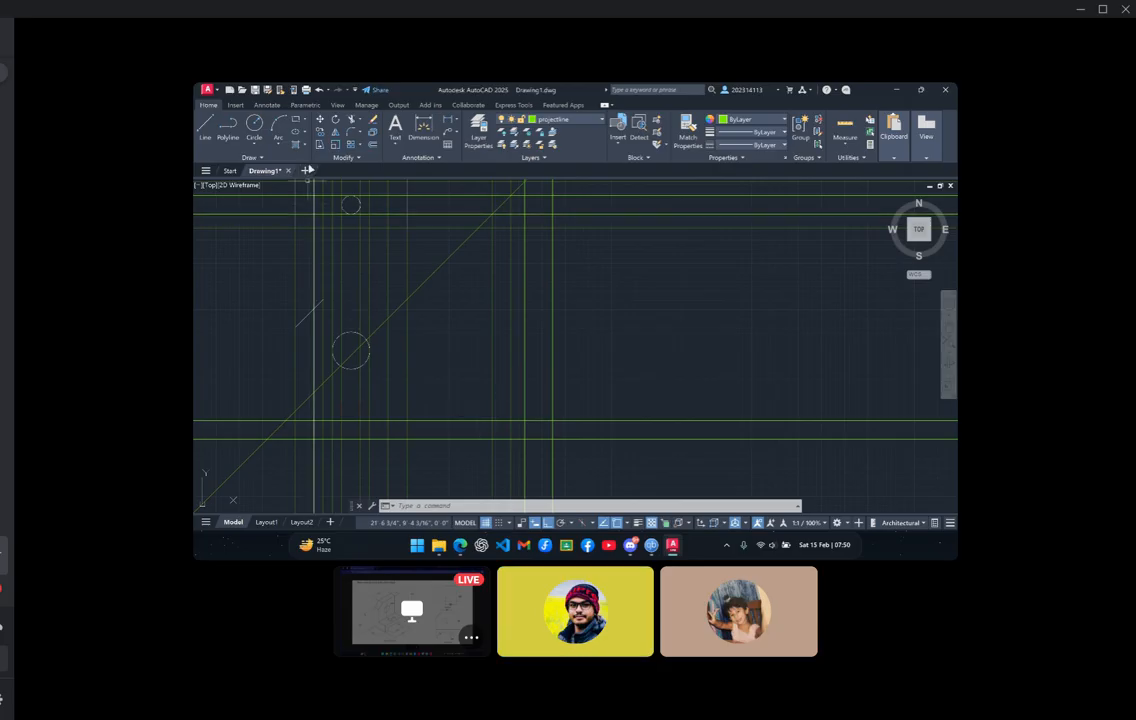
Draw the side view's closed L-shaped outline on the object layer, following the intersections of the projected construction lines
click(577, 119)
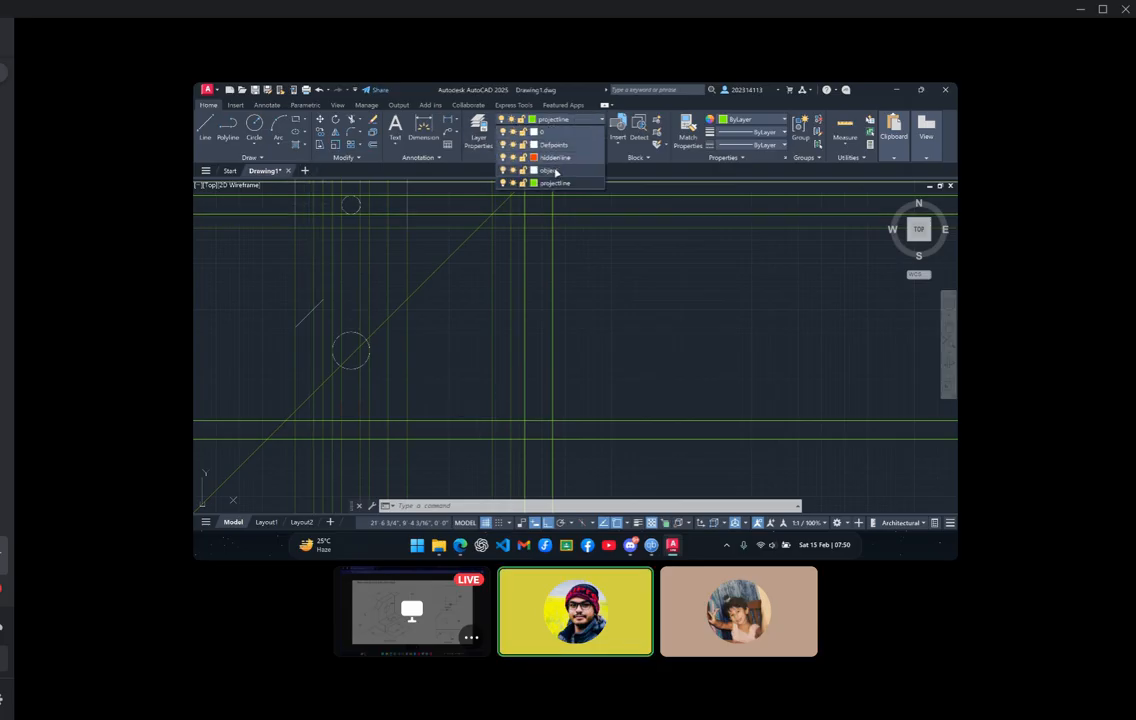
click(550, 166)
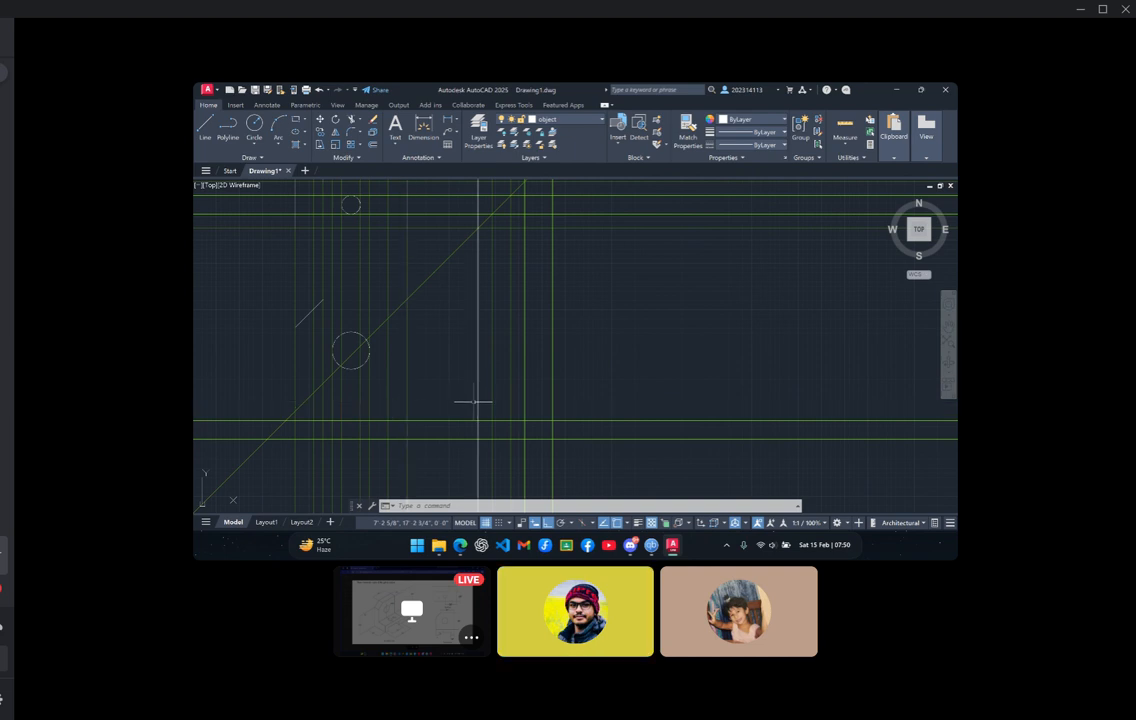
click(205, 128)
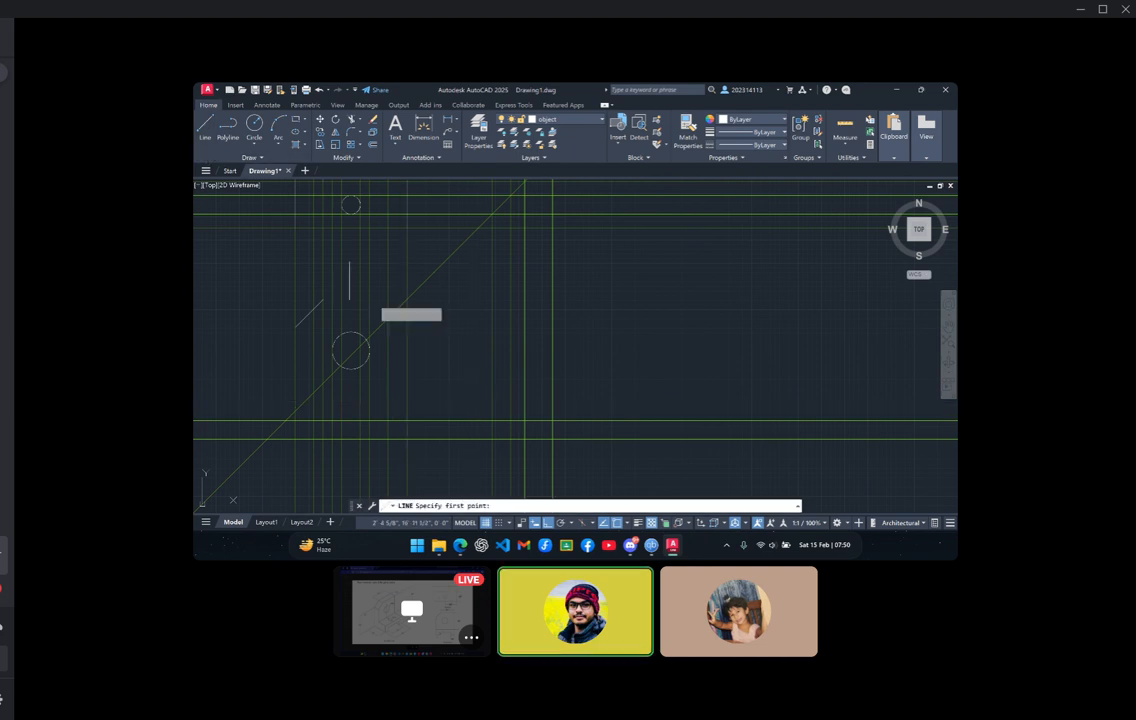
click(472, 400)
click(478, 437)
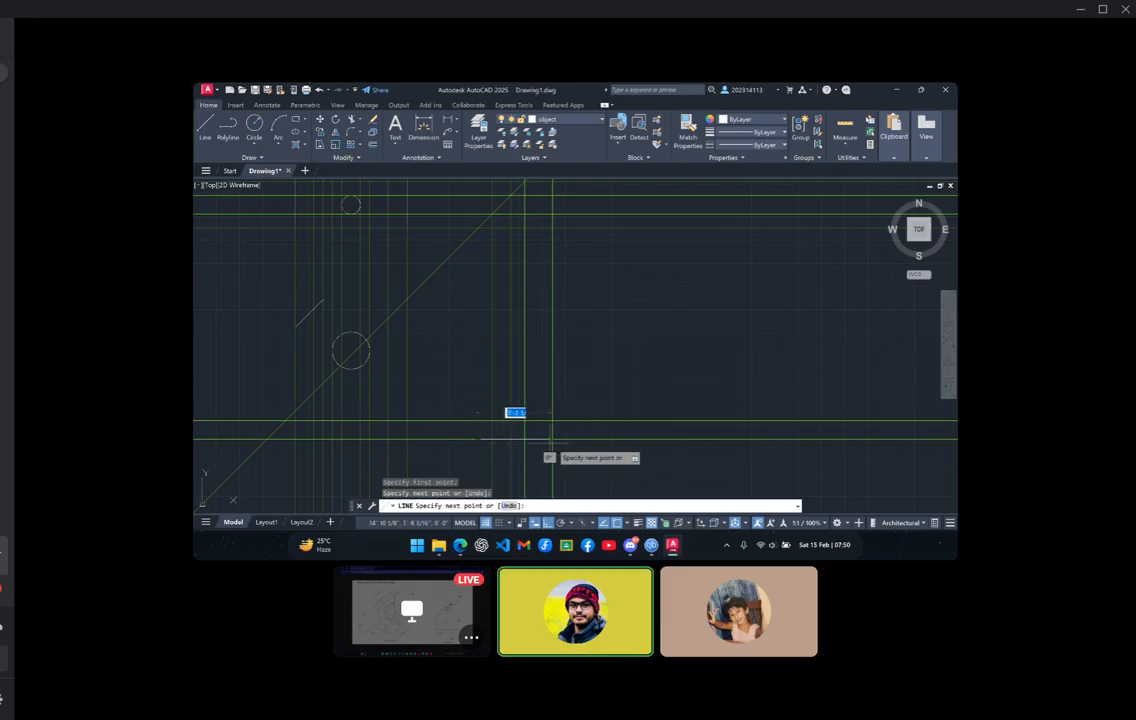
click(552, 437)
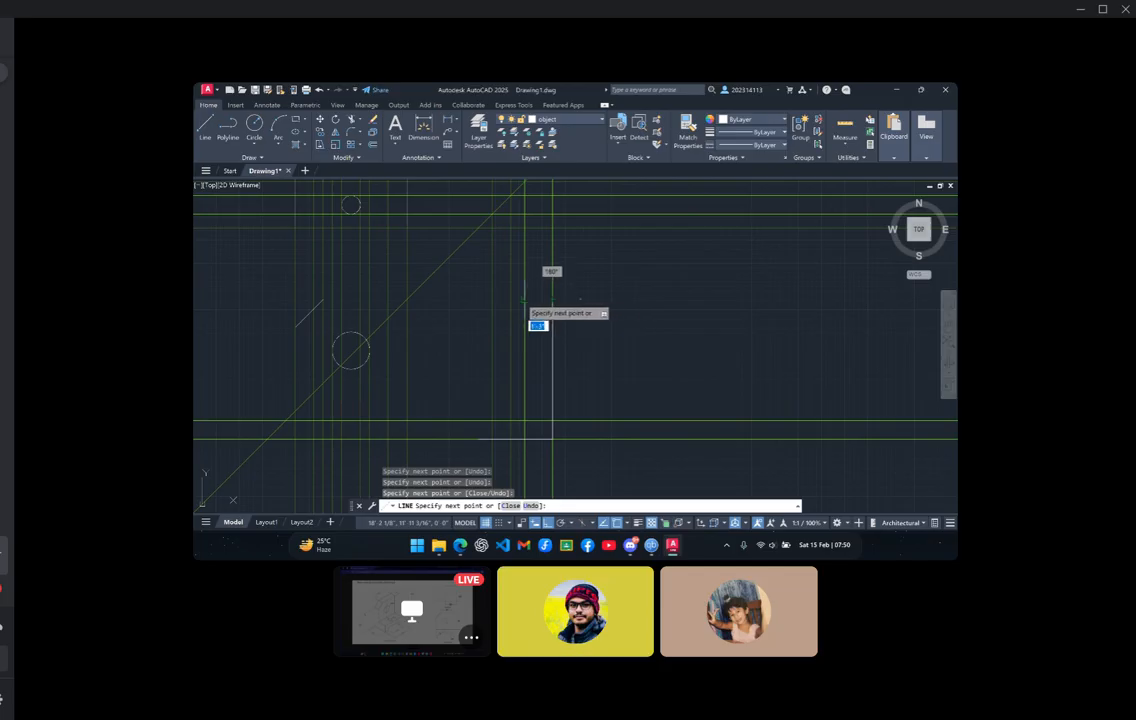
click(524, 299)
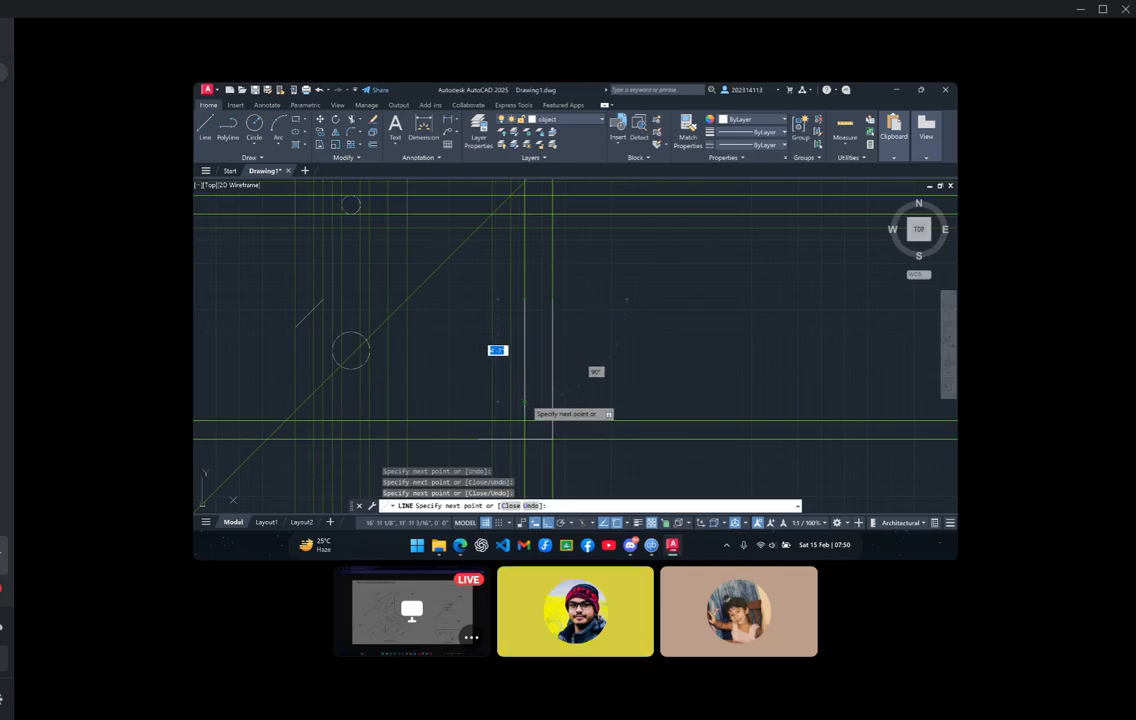
click(525, 402)
click(478, 402)
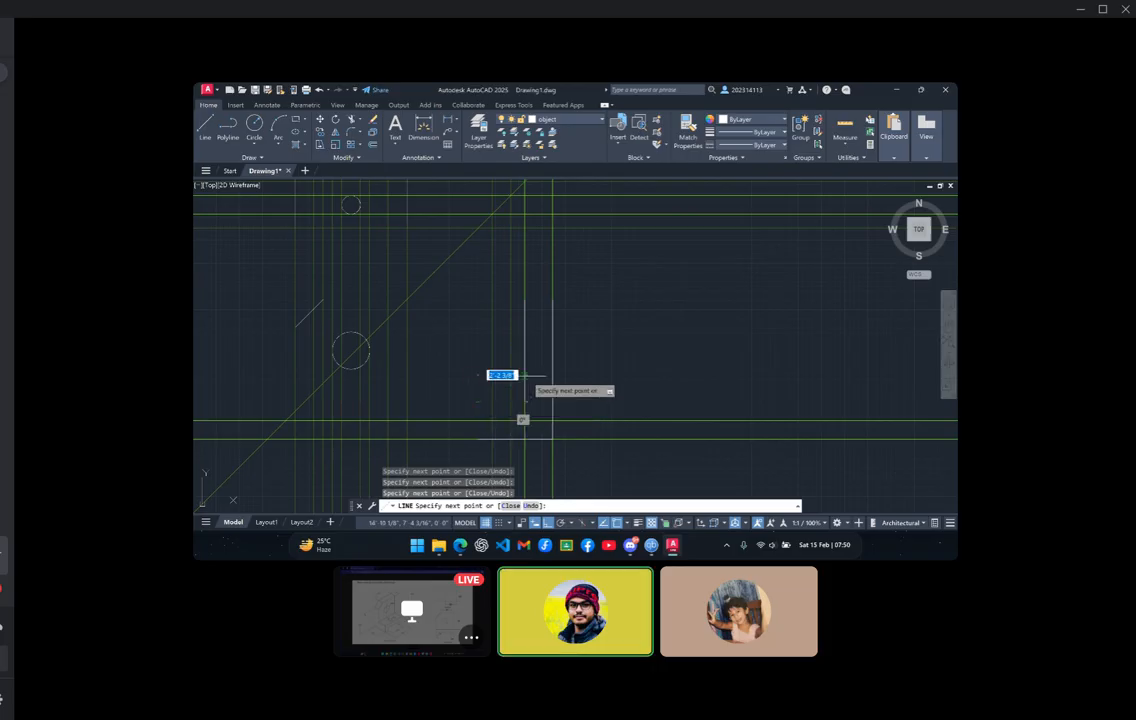
key(Escape)
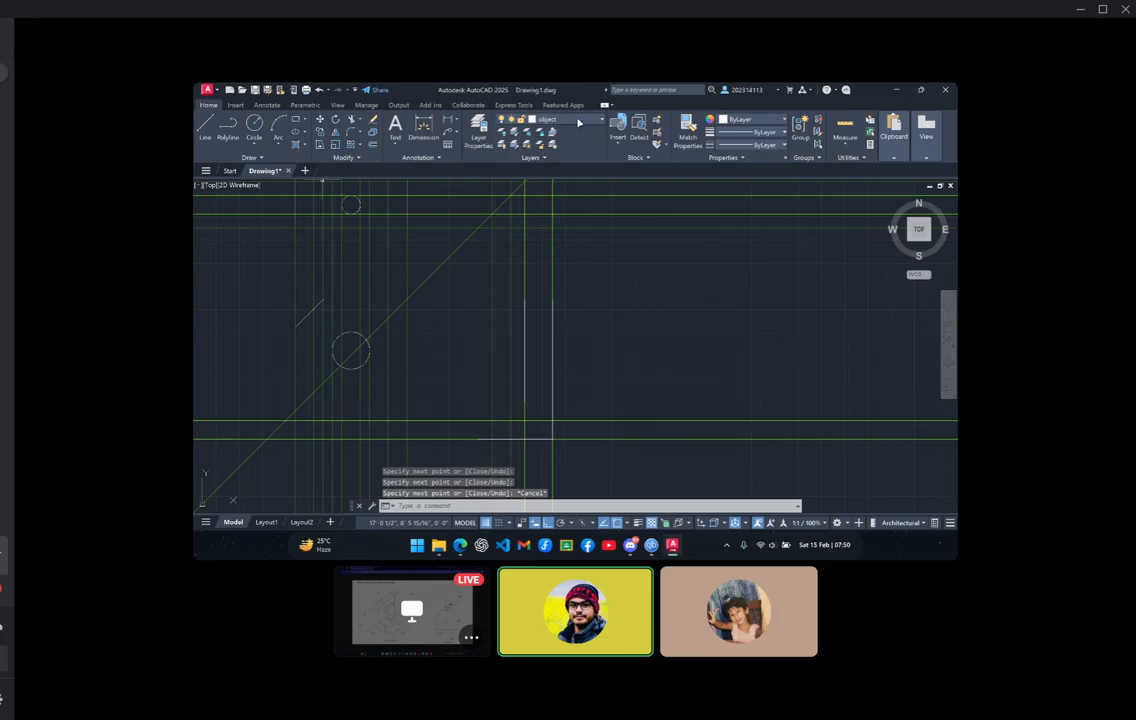
Make projectline the current layer again
click(579, 122)
click(562, 183)
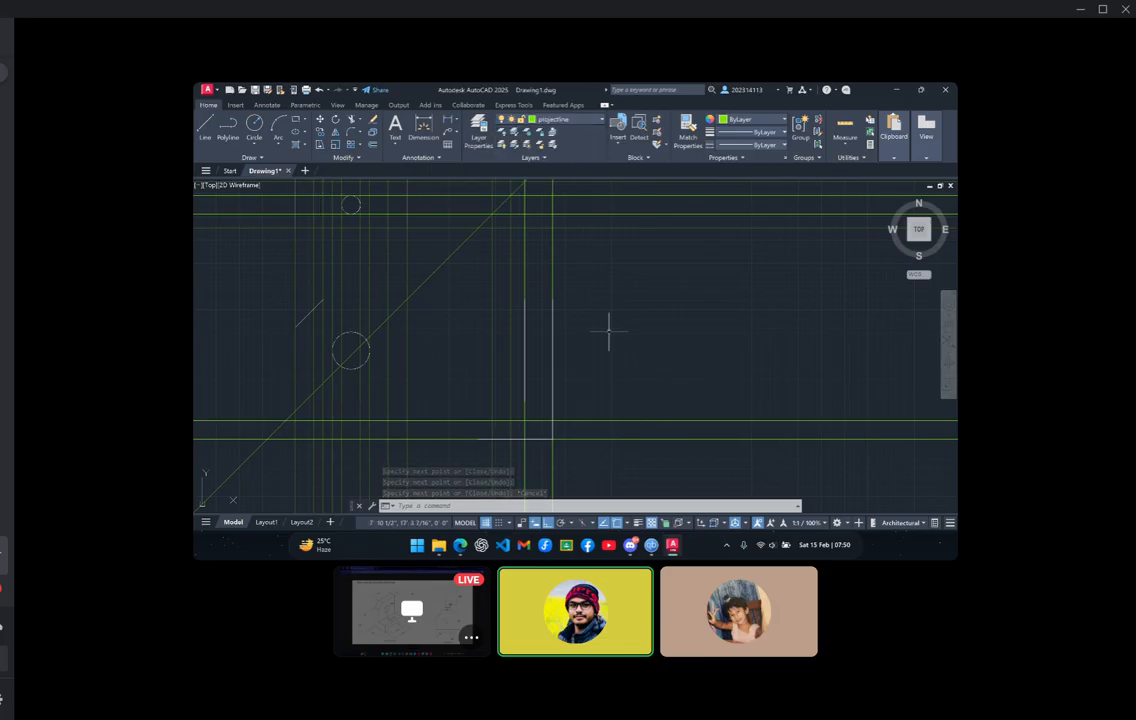
Draw horizontal construction lines through the bottom and top edges of the front view's large circle
text(xline)
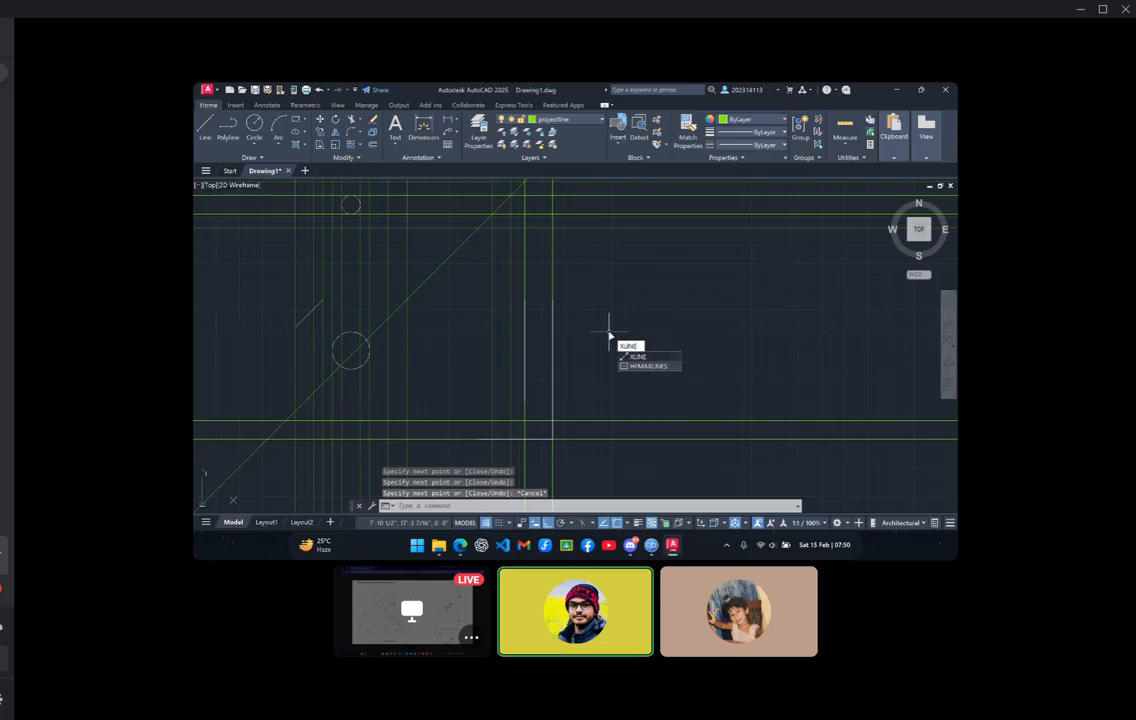
key(Return)
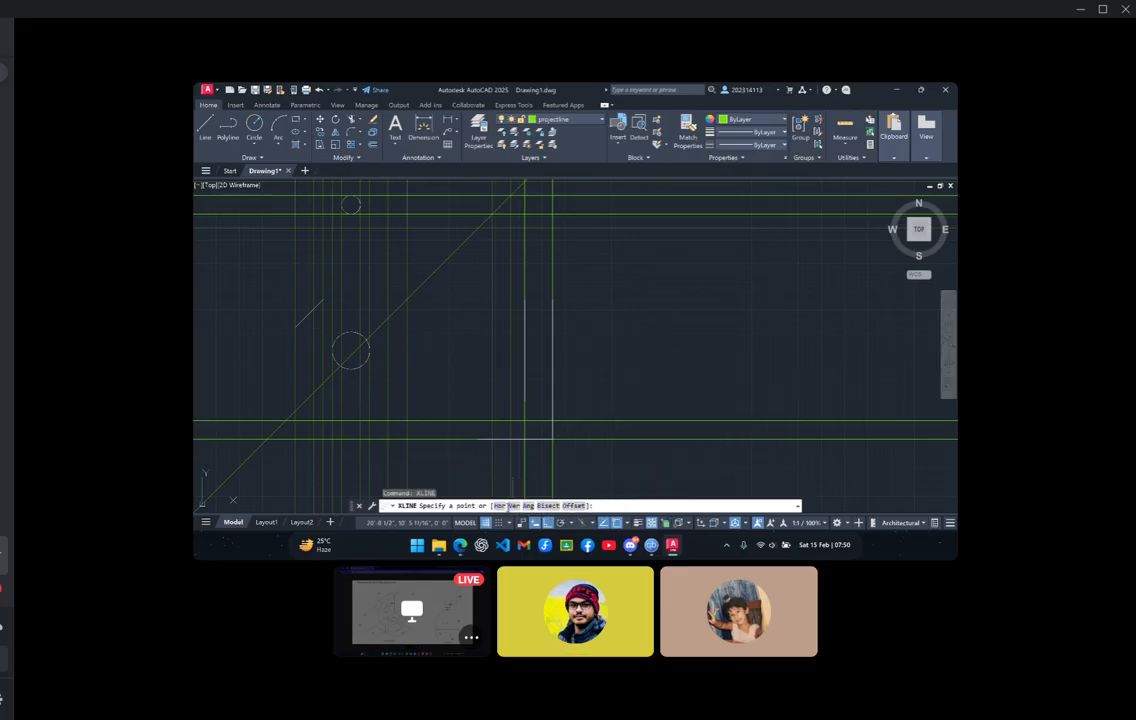
click(500, 506)
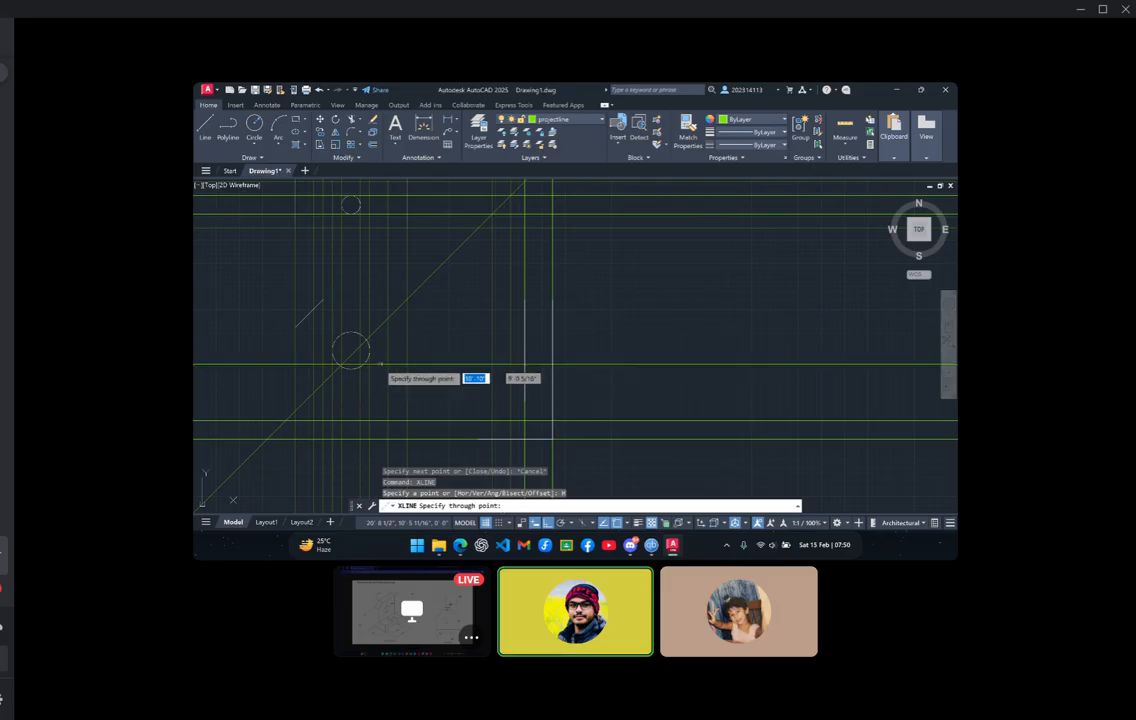
click(350, 368)
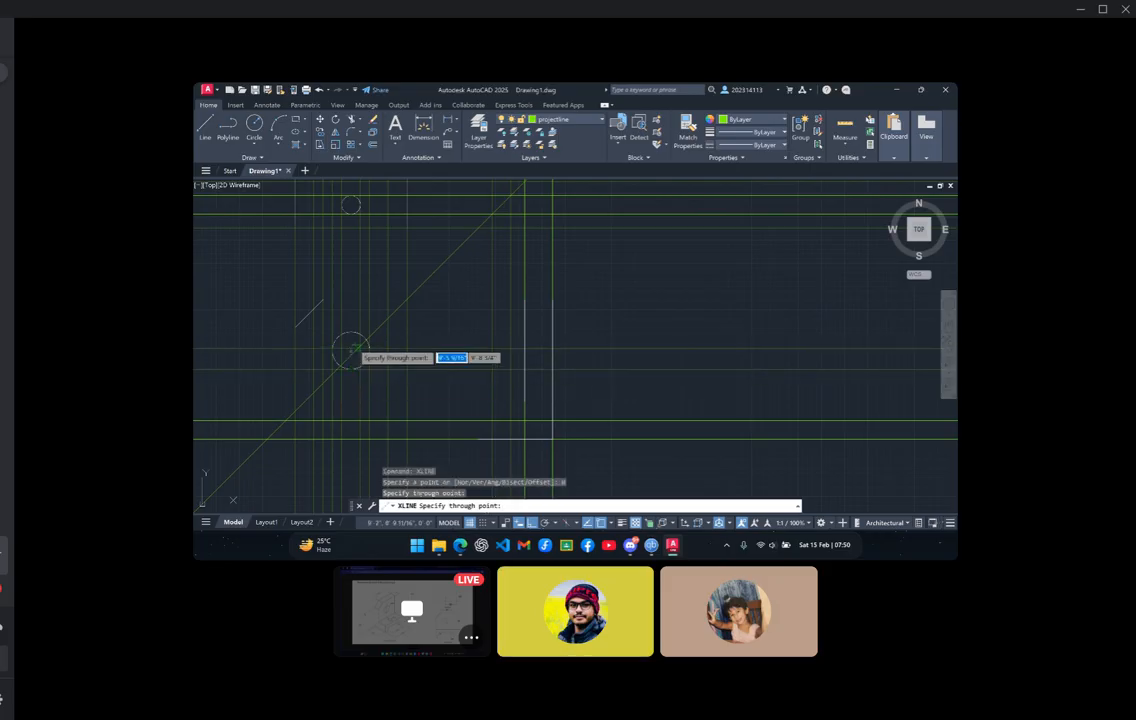
key(Escape)
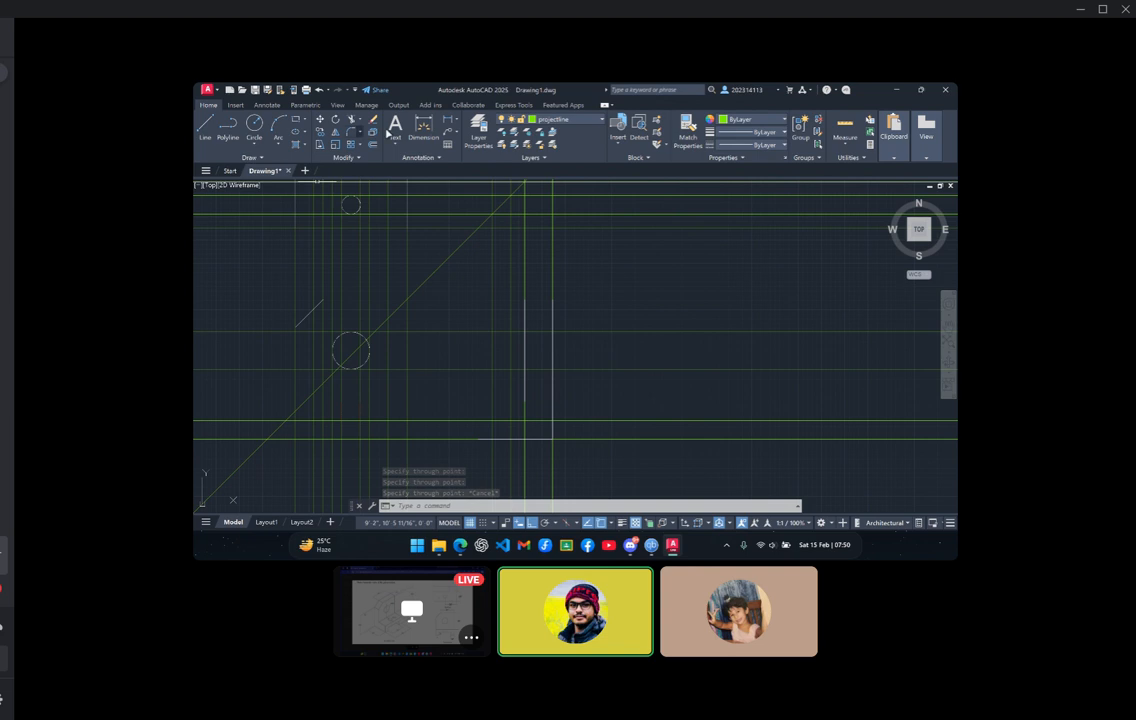
On the hiddenline layer, draw two horizontal lines across the side view's upright where the large hole's edges project
click(568, 121)
click(556, 158)
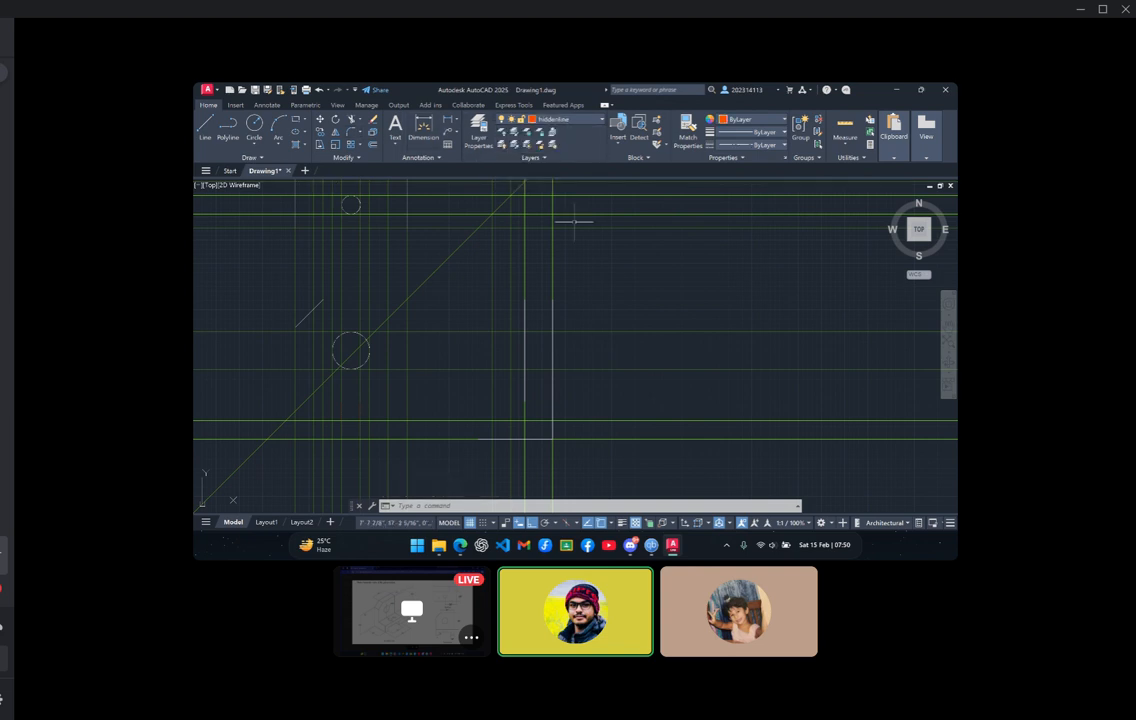
text(l)
key(Return)
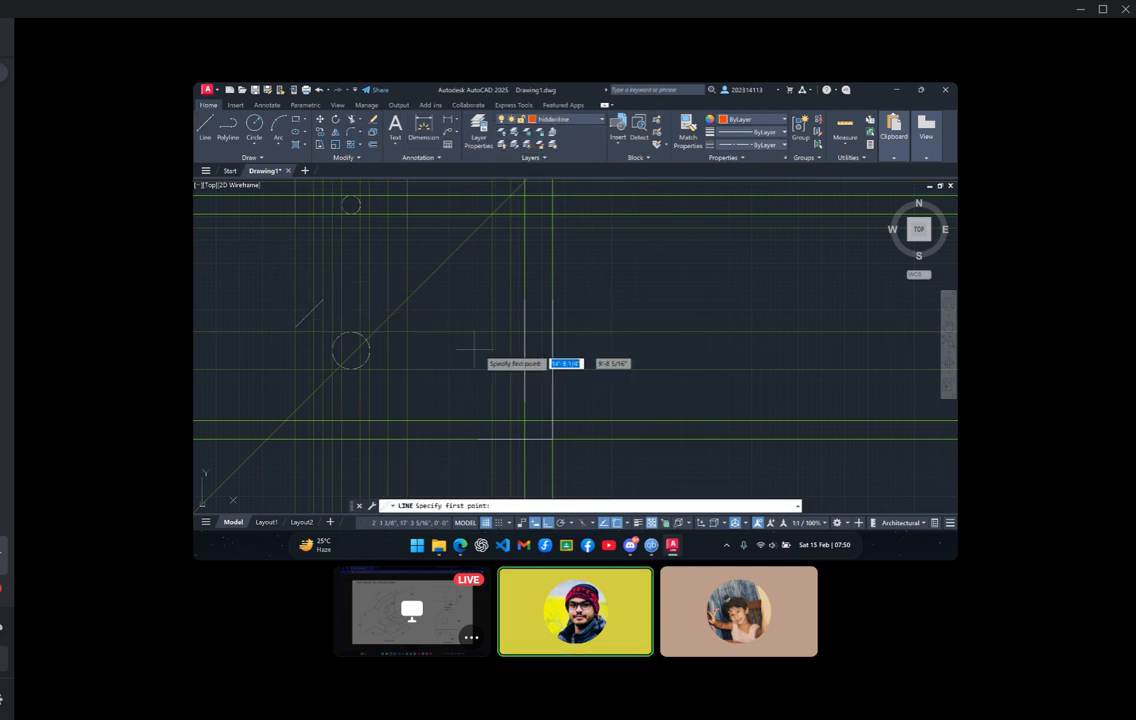
click(552, 437)
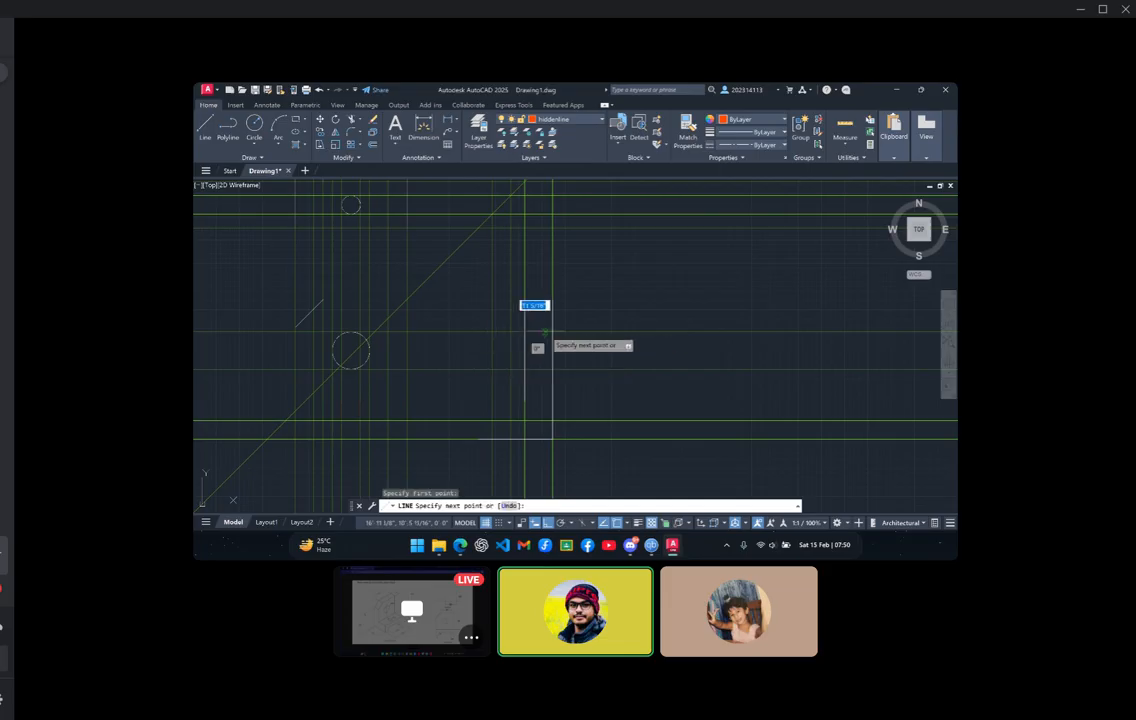
key(Escape)
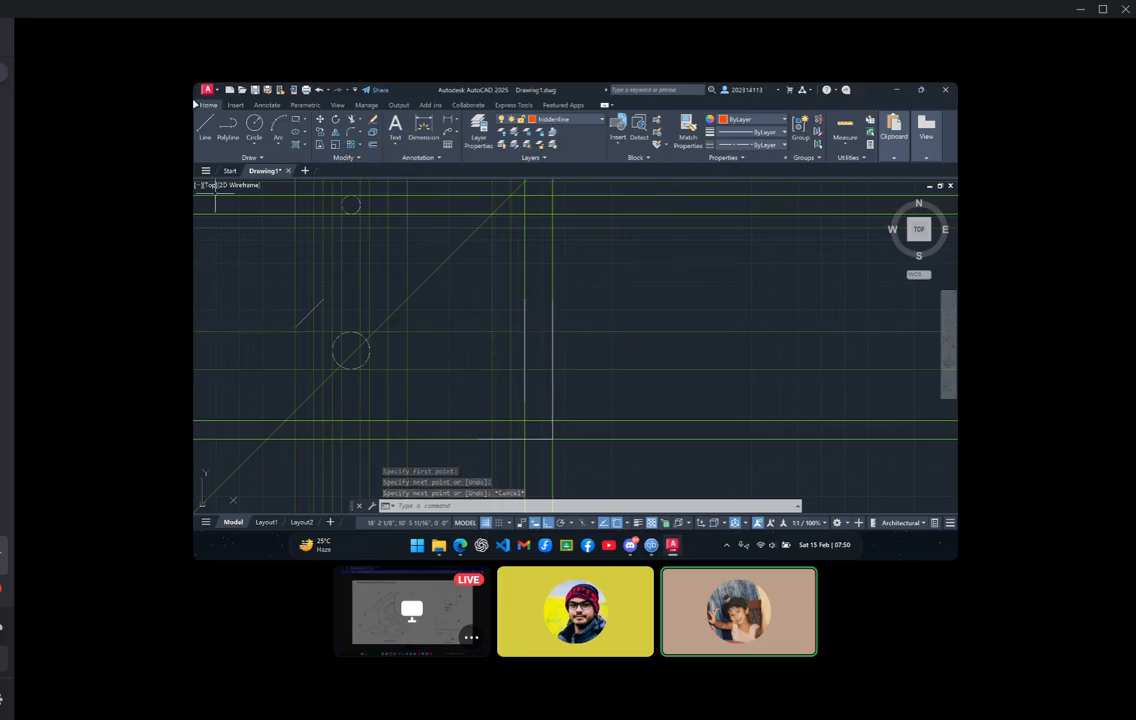
key(Return)
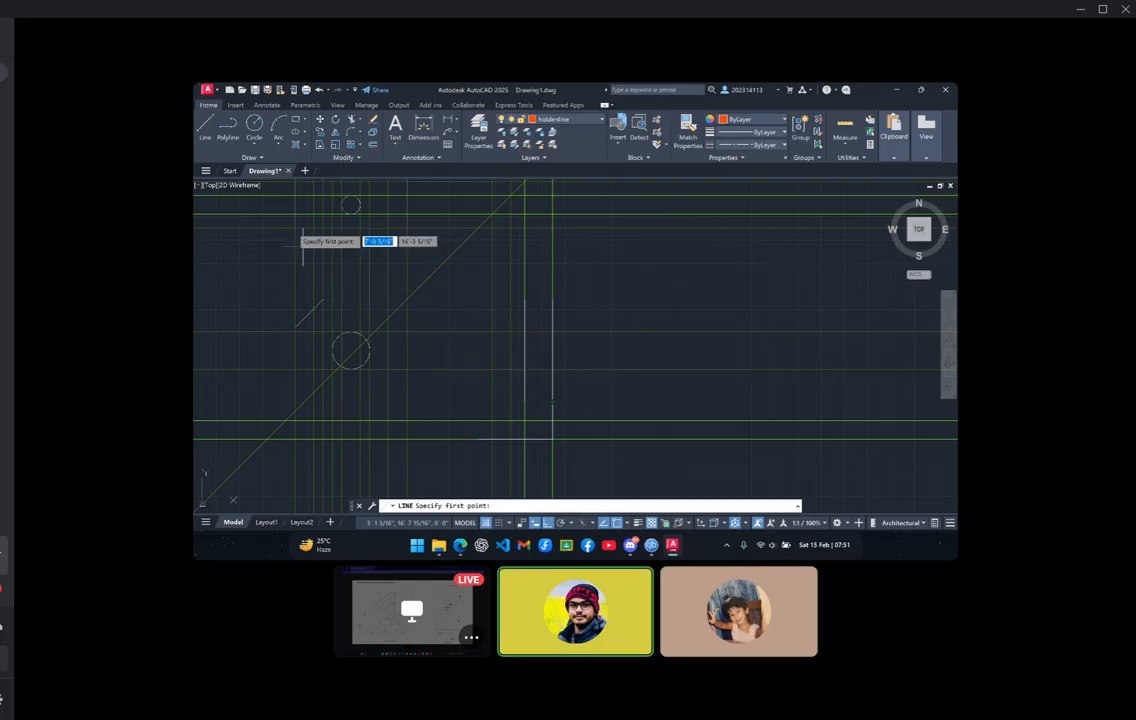
click(206, 124)
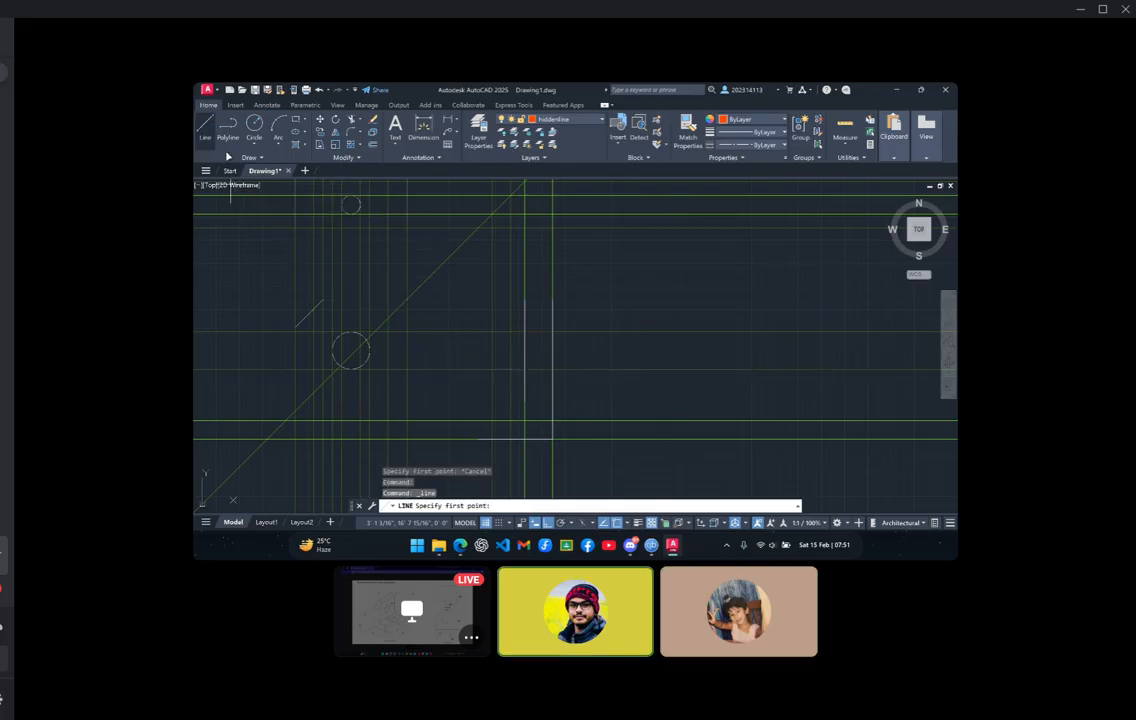
click(527, 368)
click(552, 368)
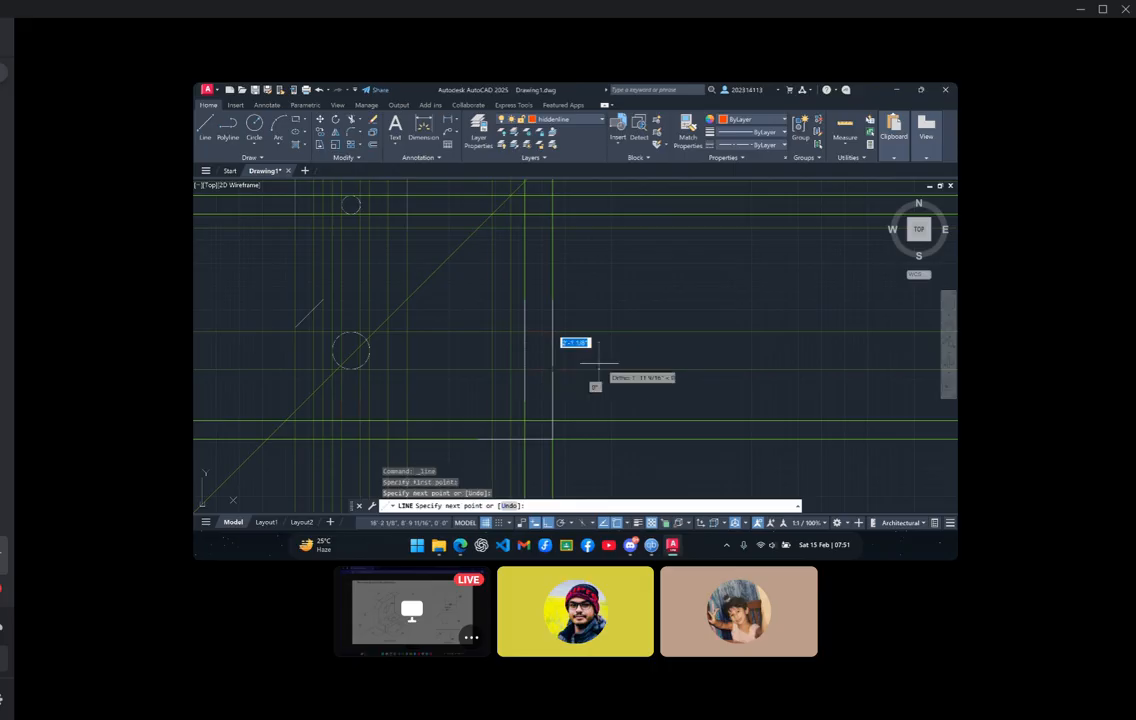
key(Escape)
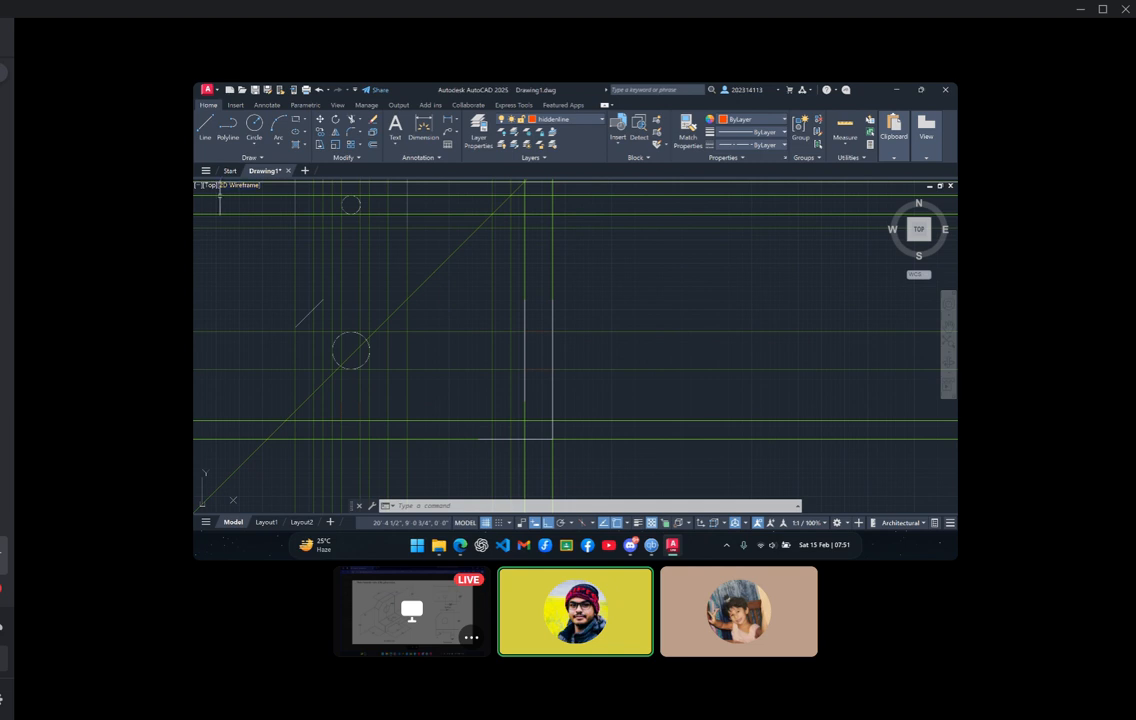
Draw the small hole's two vertical hidden lines through the side view's base, from its top edge to its bottom edge
click(205, 125)
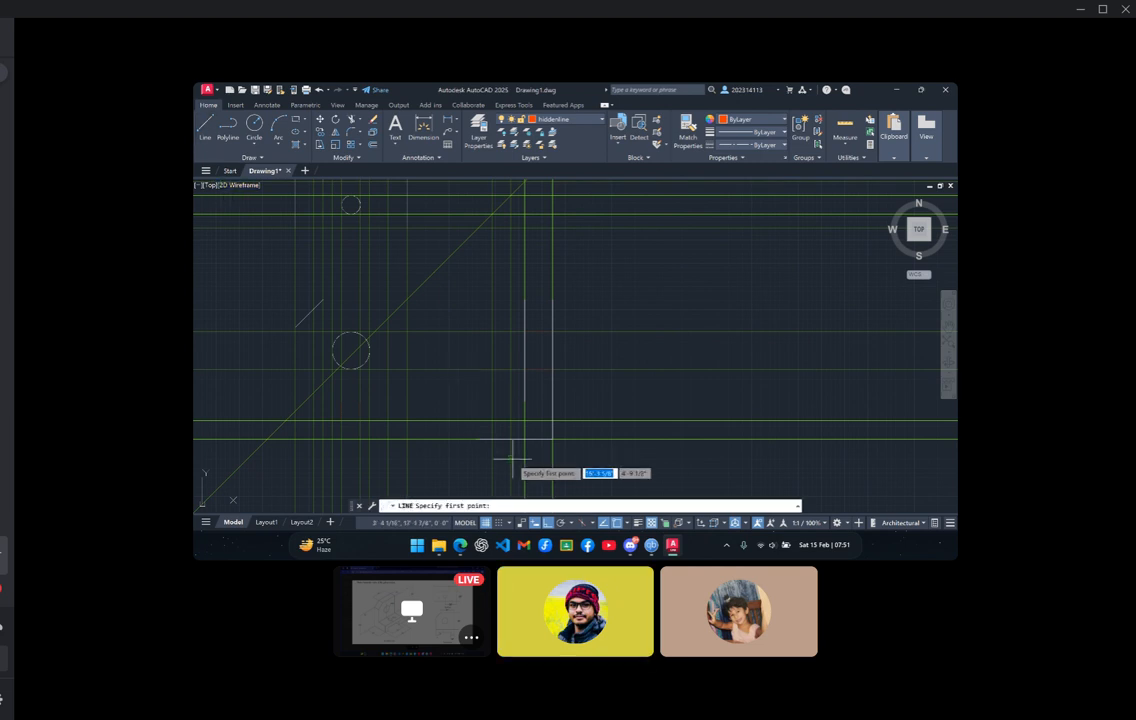
click(491, 400)
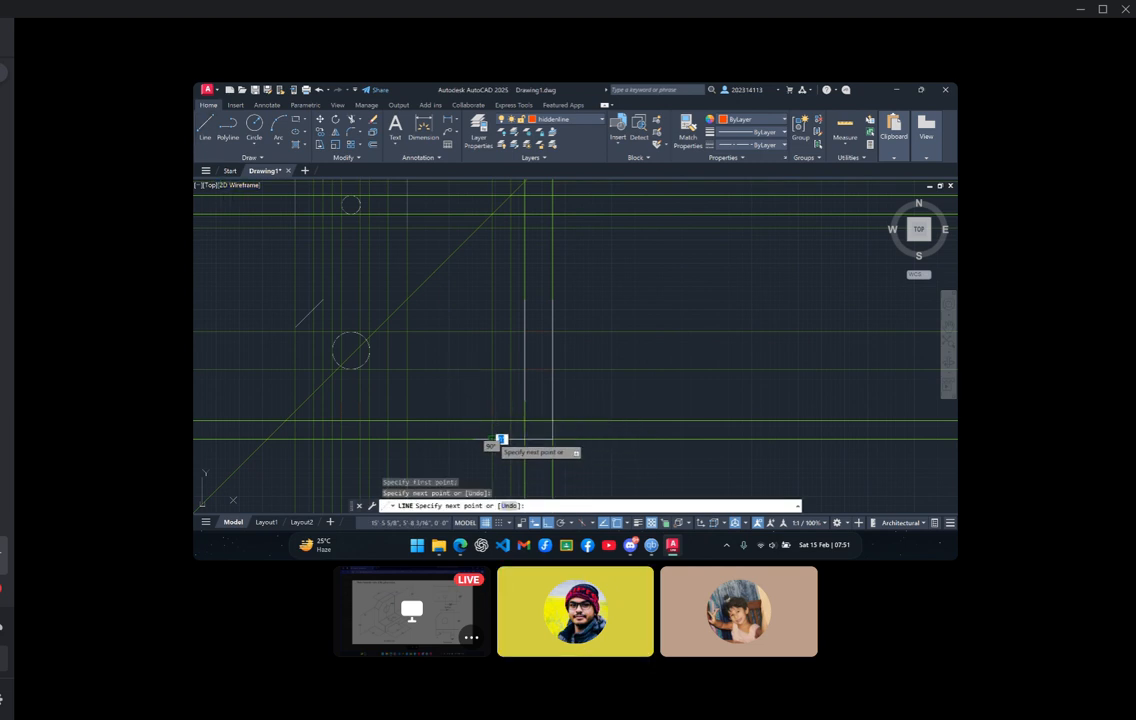
key(Escape)
click(205, 125)
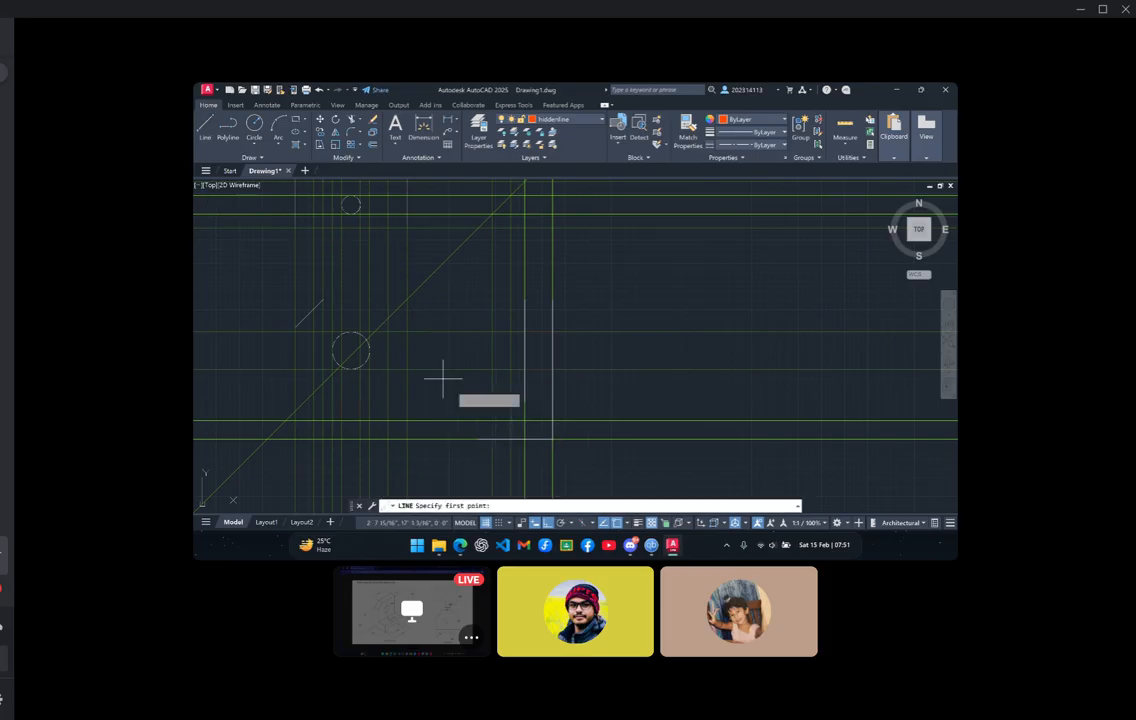
click(495, 403)
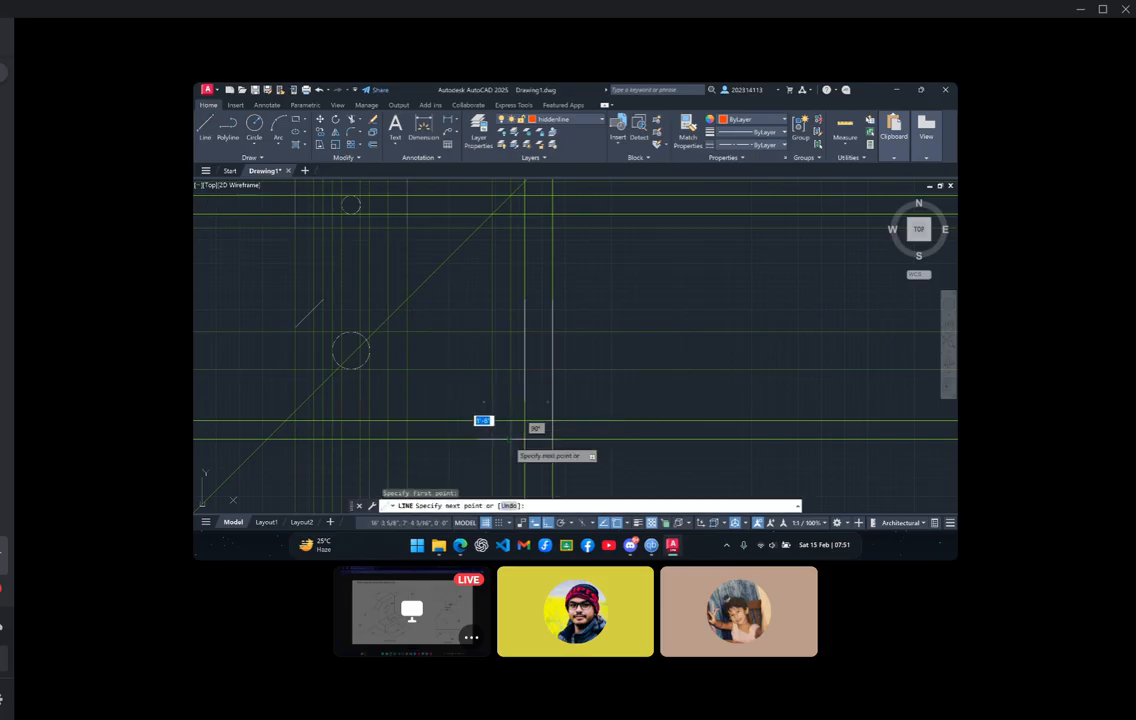
key(Escape)
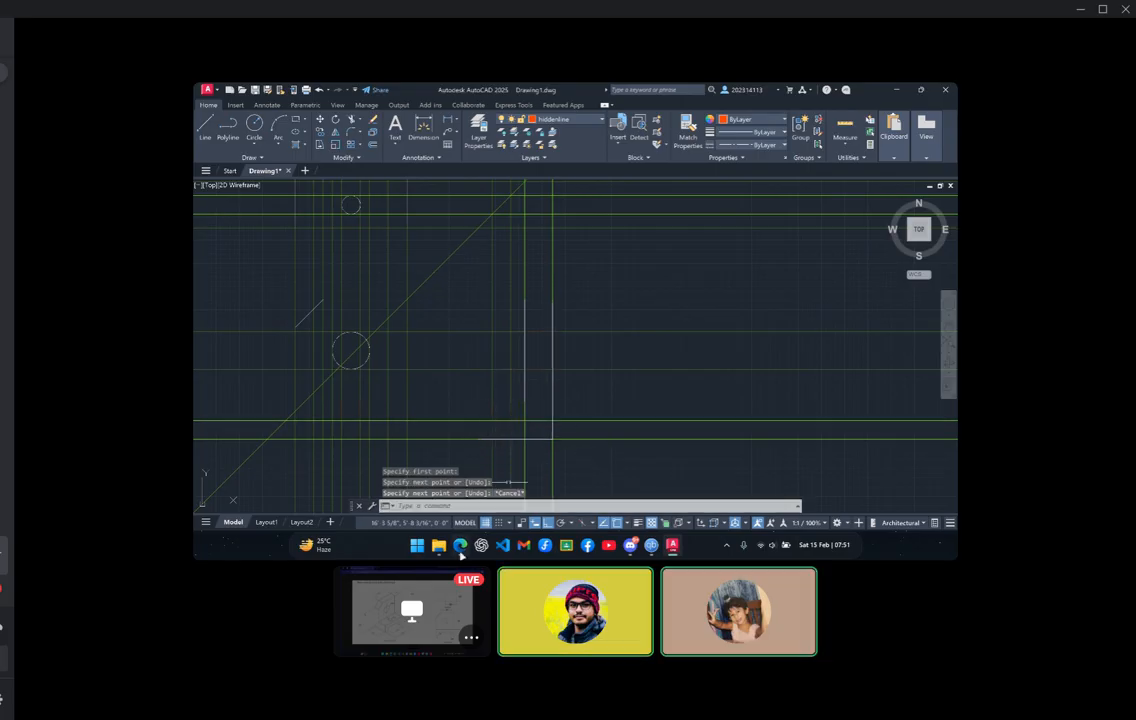
Check the bracket's reference drawing in the browser, and in AutoCAD draw the bottom slot's horizontal hidden line across the side view's base
key(alt+Tab)
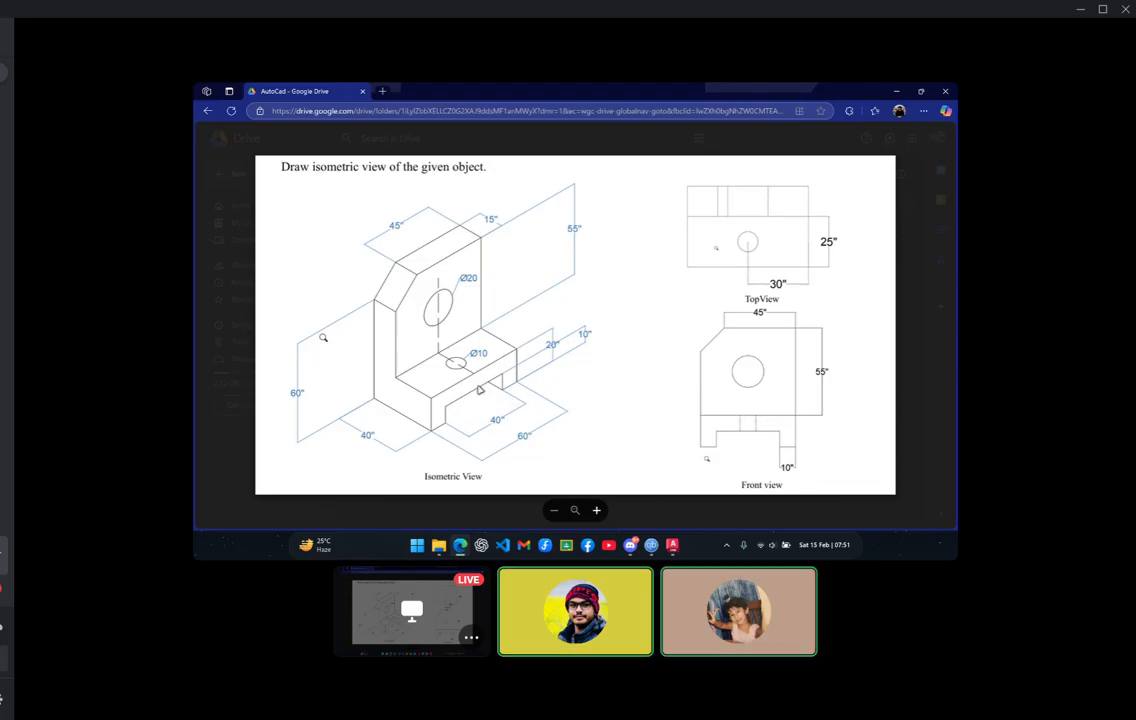
click(671, 546)
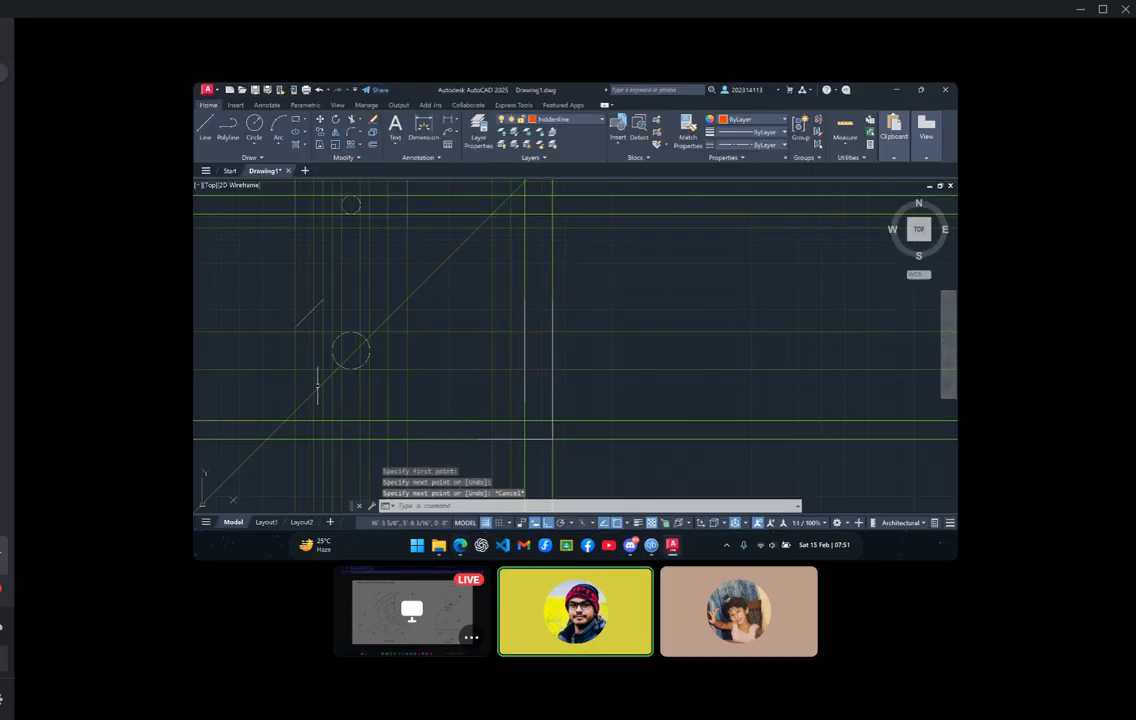
click(208, 139)
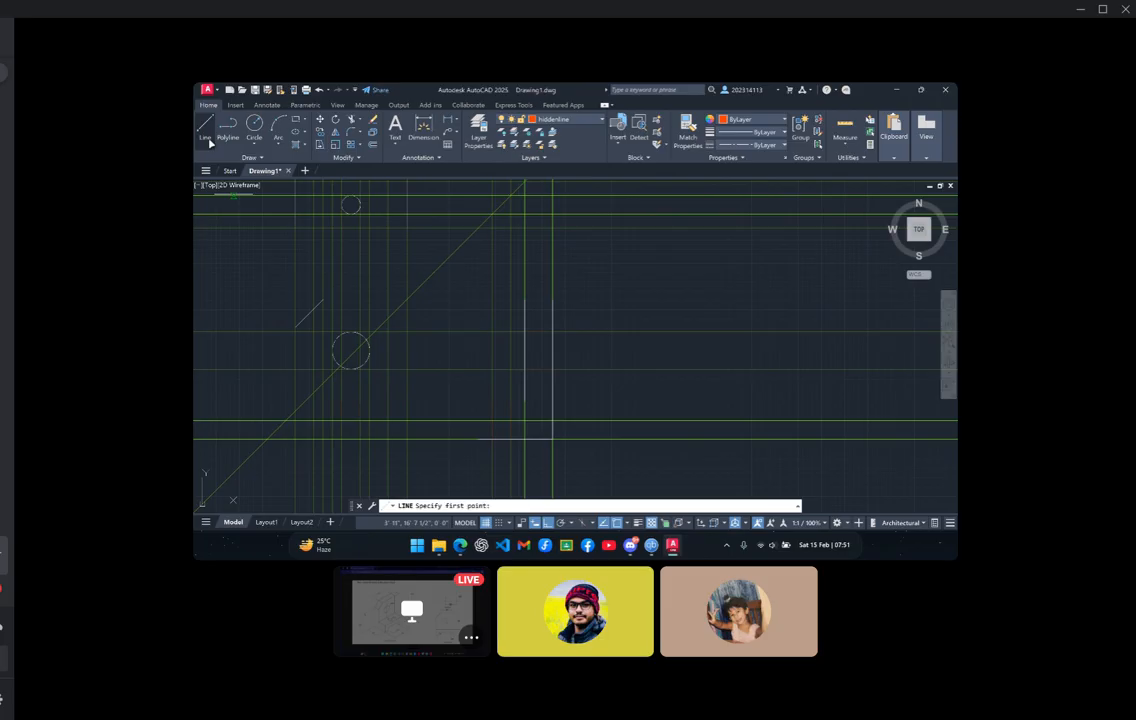
click(480, 421)
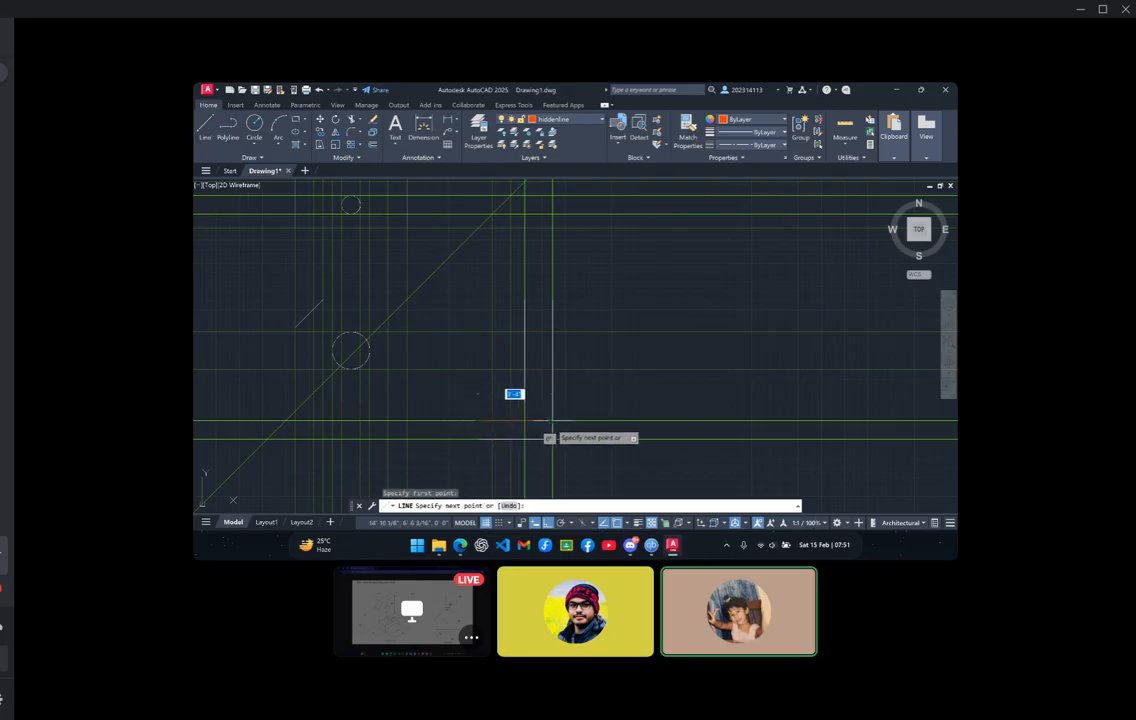
key(Escape)
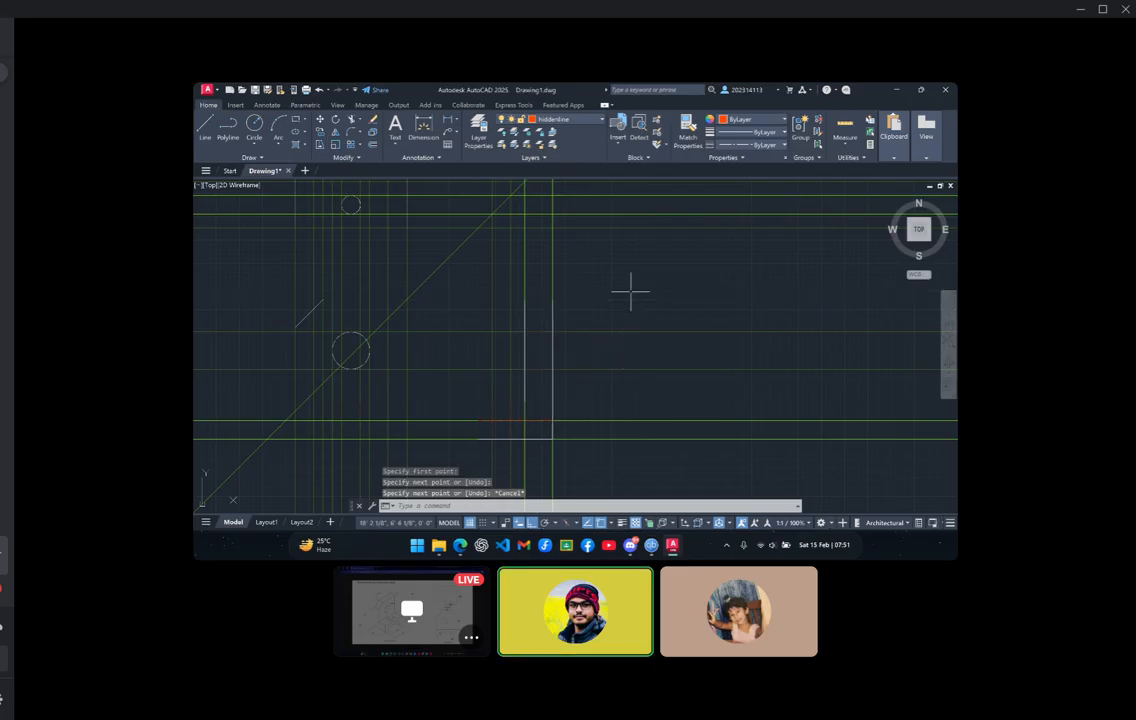
Turn off the projectline layer and check the three finished views without construction lines
click(555, 119)
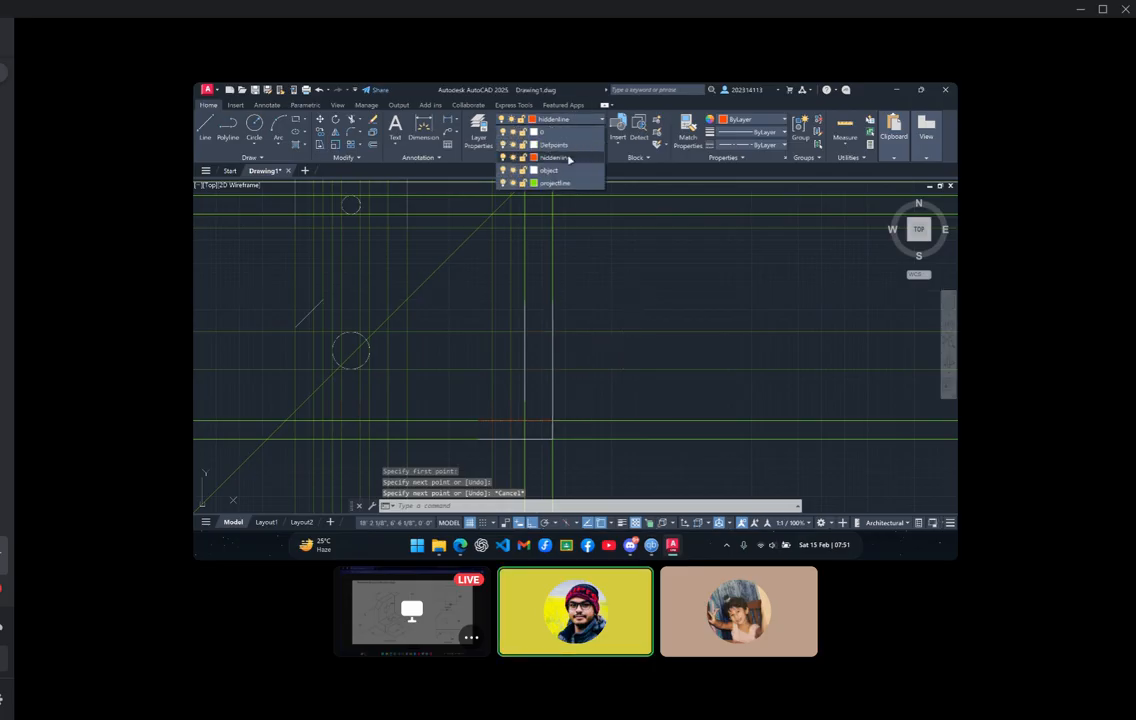
click(503, 183)
scroll(671, 357, down, 2)
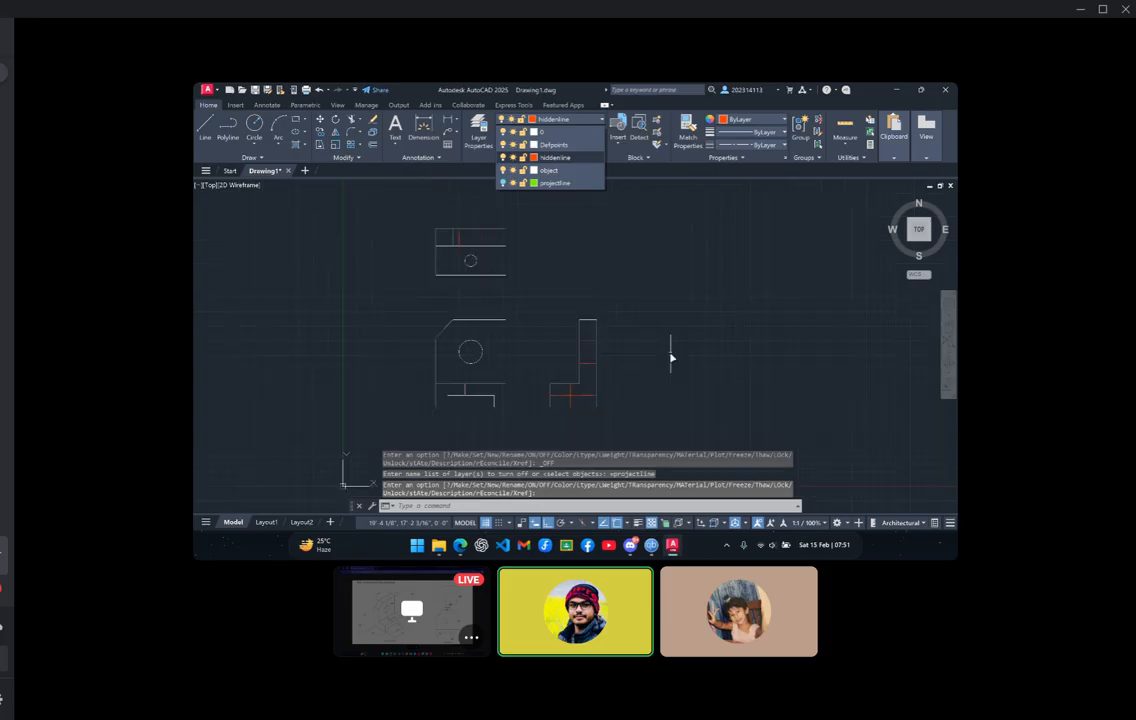
scroll(671, 357, up, 2)
scroll(670, 385, down, 2)
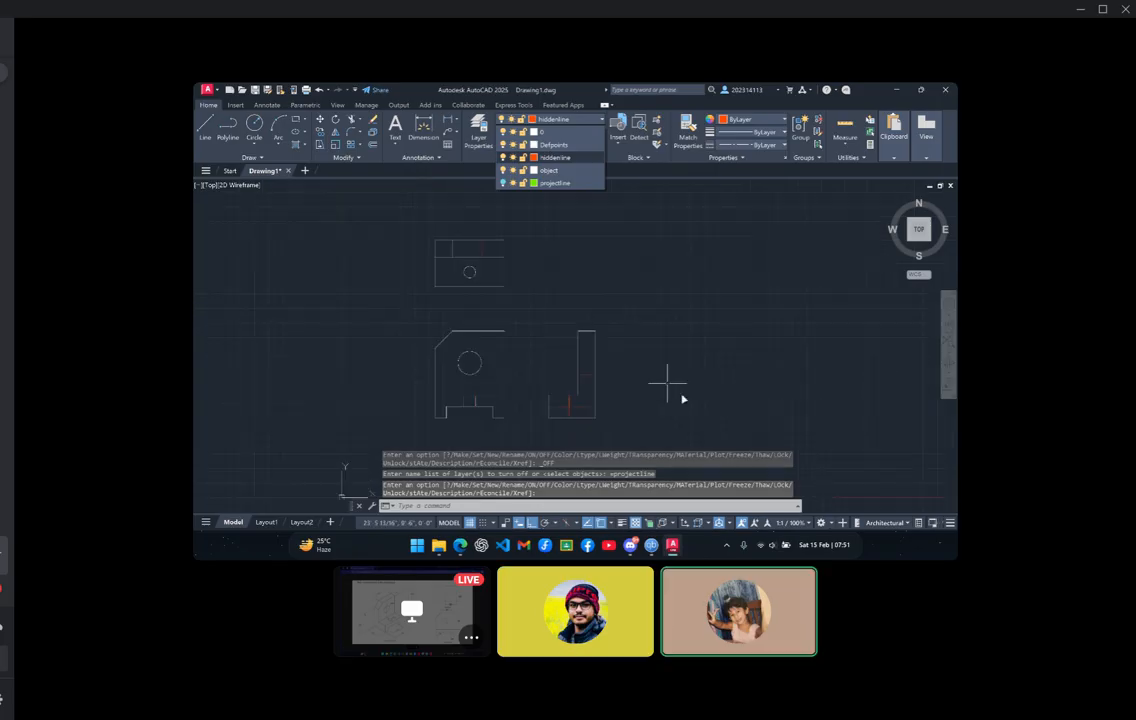
scroll(677, 304, up, 2)
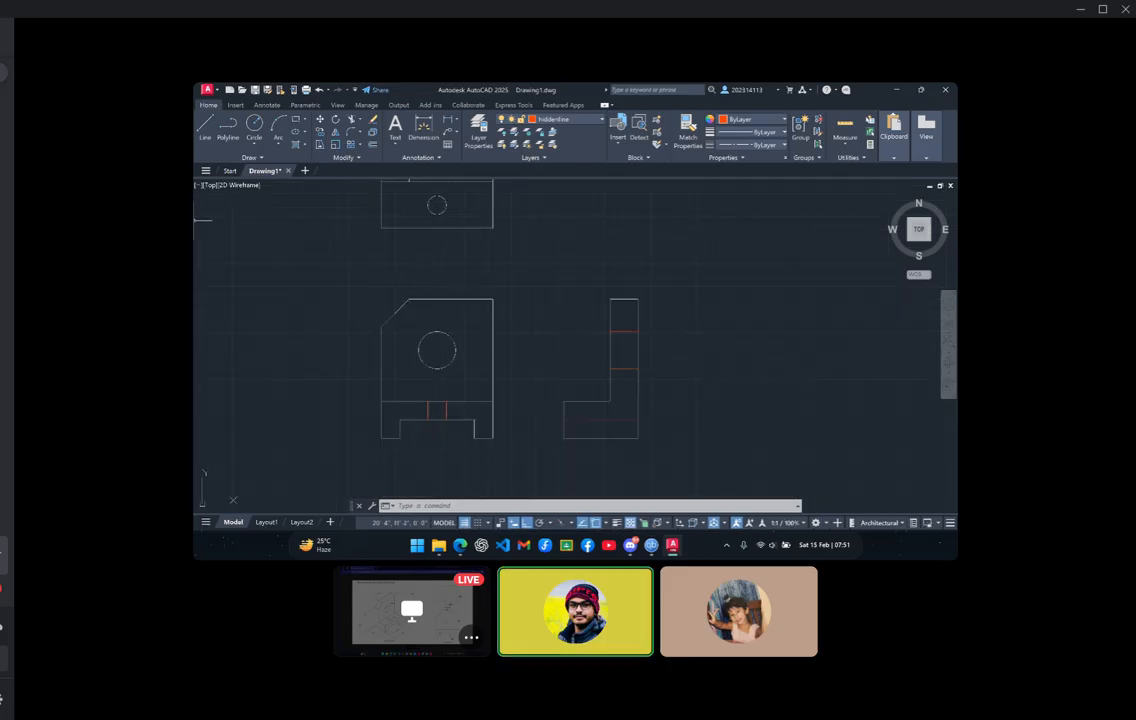
Make object the current layer and dimension the front view's overall width, placing the dimension below the view
click(423, 125)
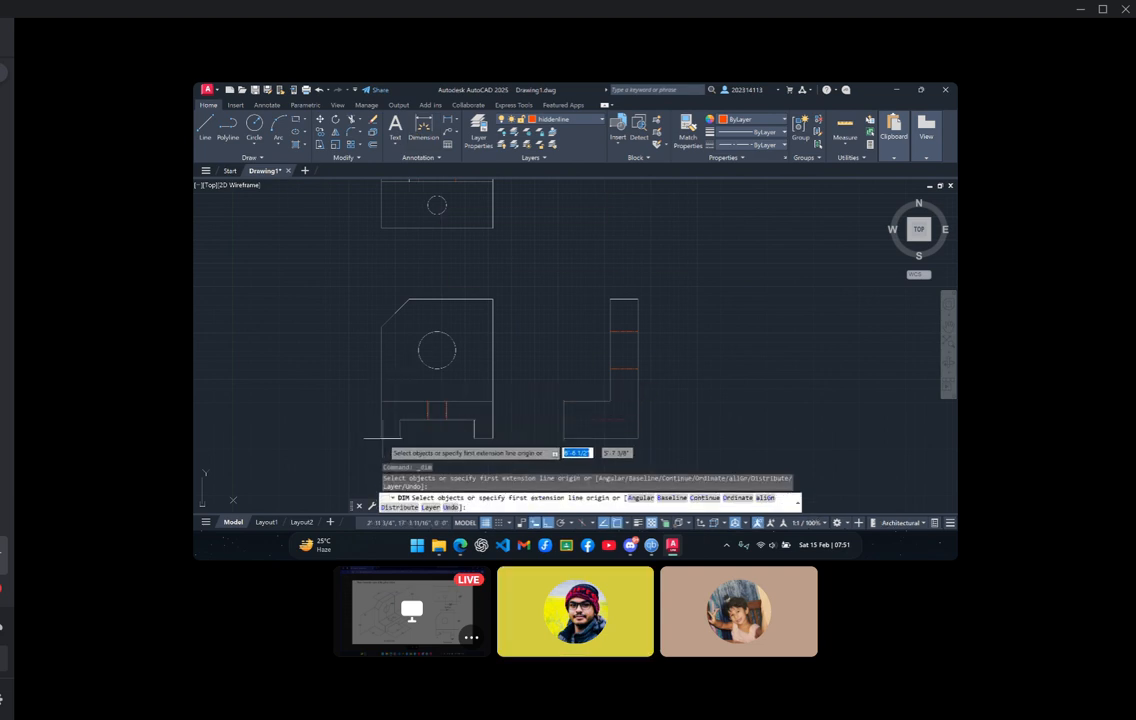
click(560, 119)
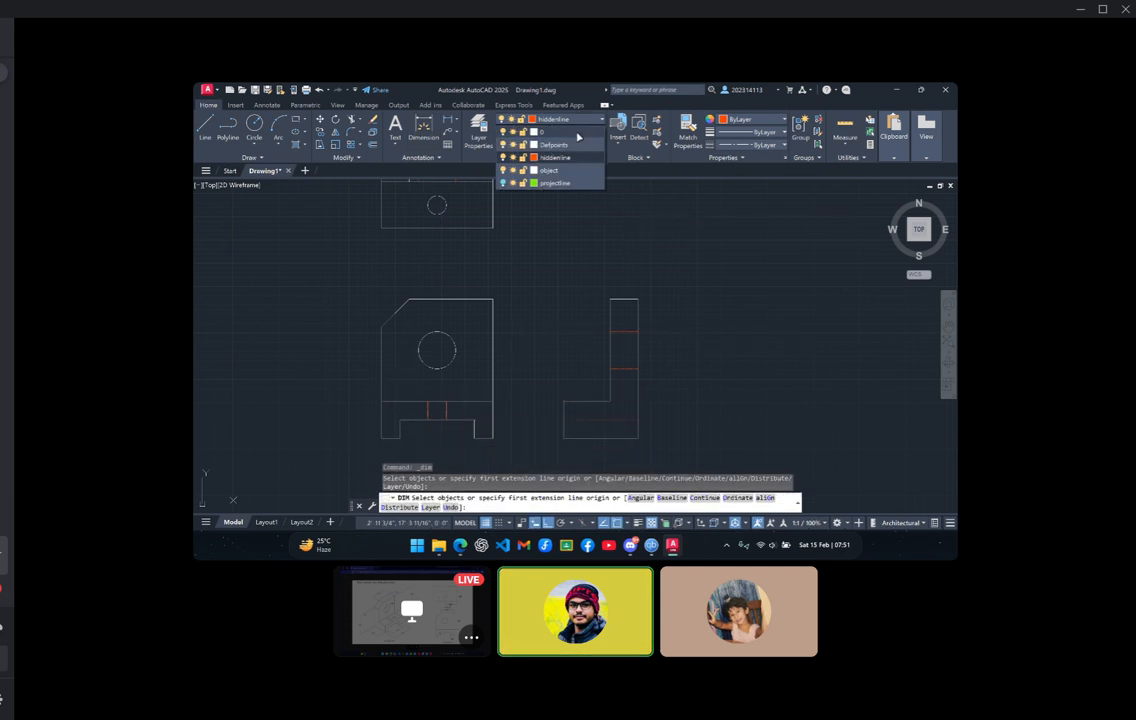
click(567, 168)
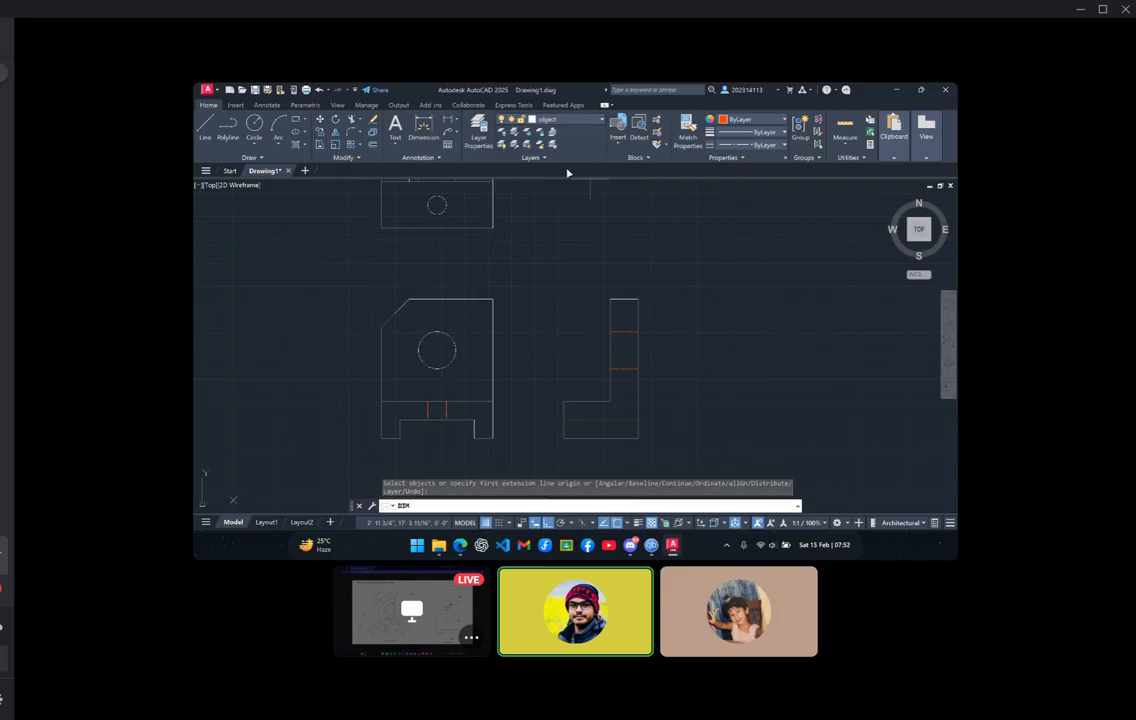
click(381, 437)
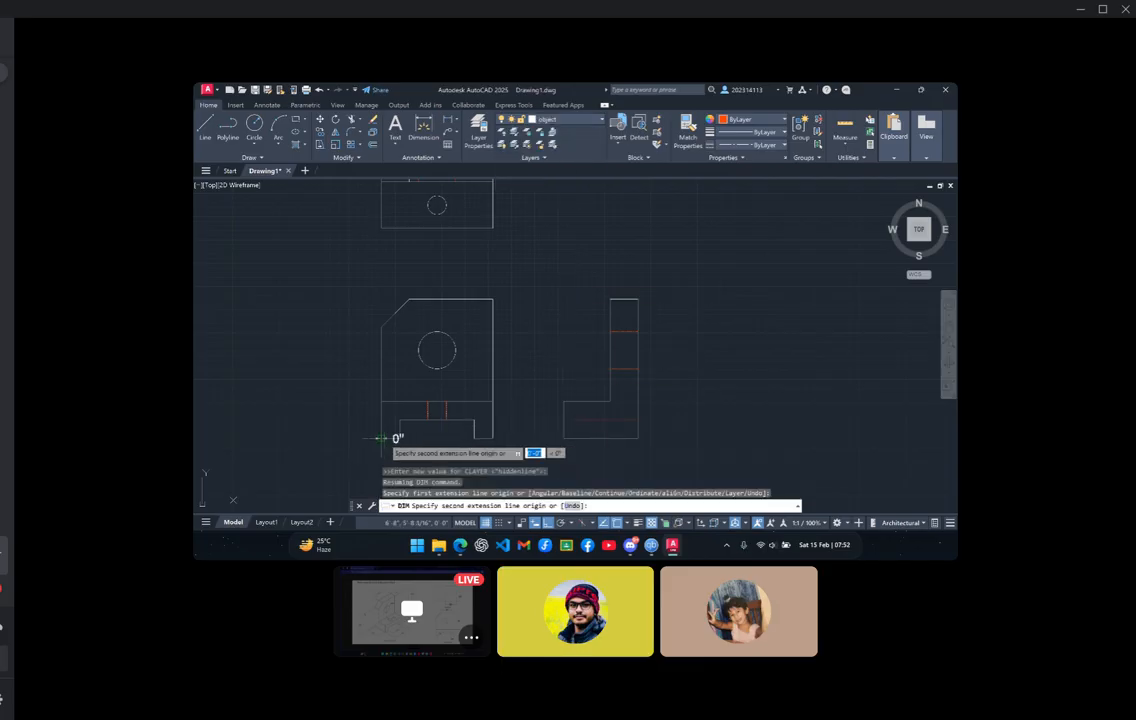
click(492, 437)
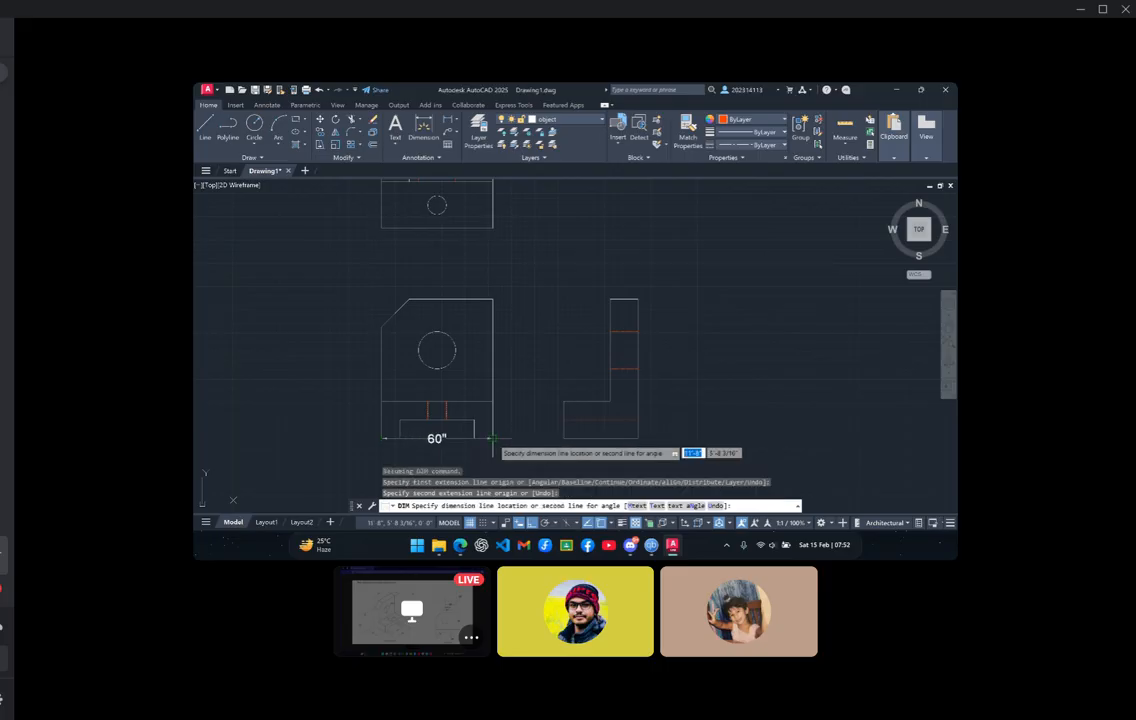
click(491, 460)
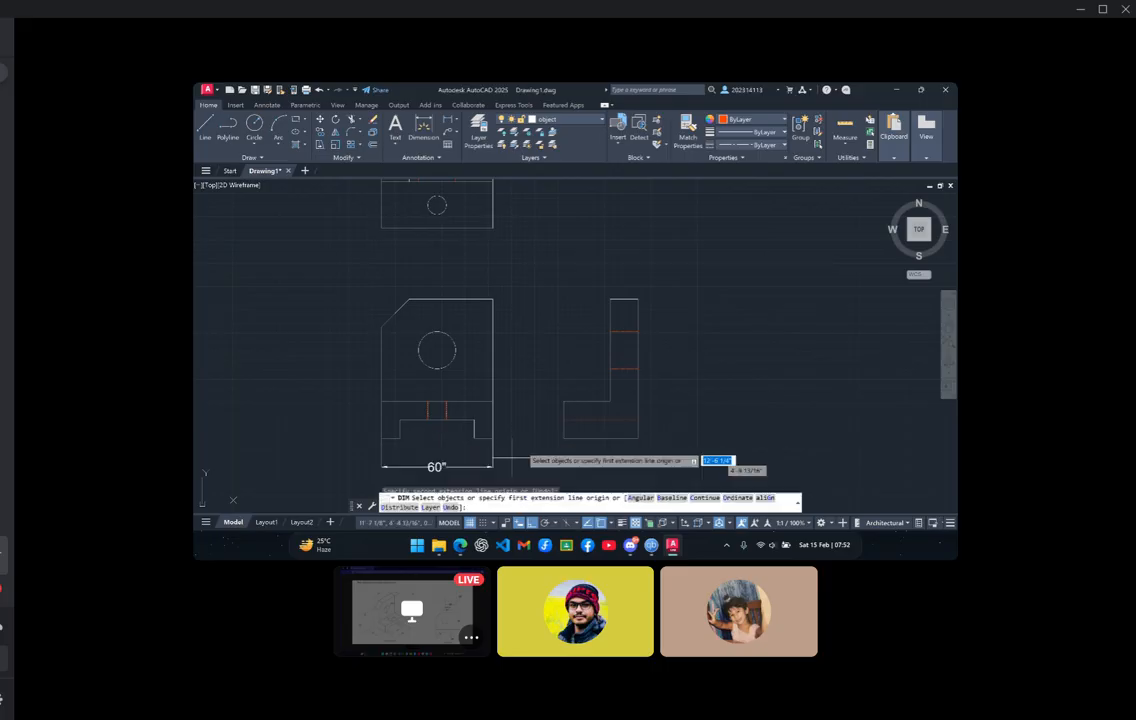
Dimension the bottom slot's width in the front view, placing the dimension just above the overall width dimension
scroll(527, 411, down, 2)
scroll(533, 411, up, 4)
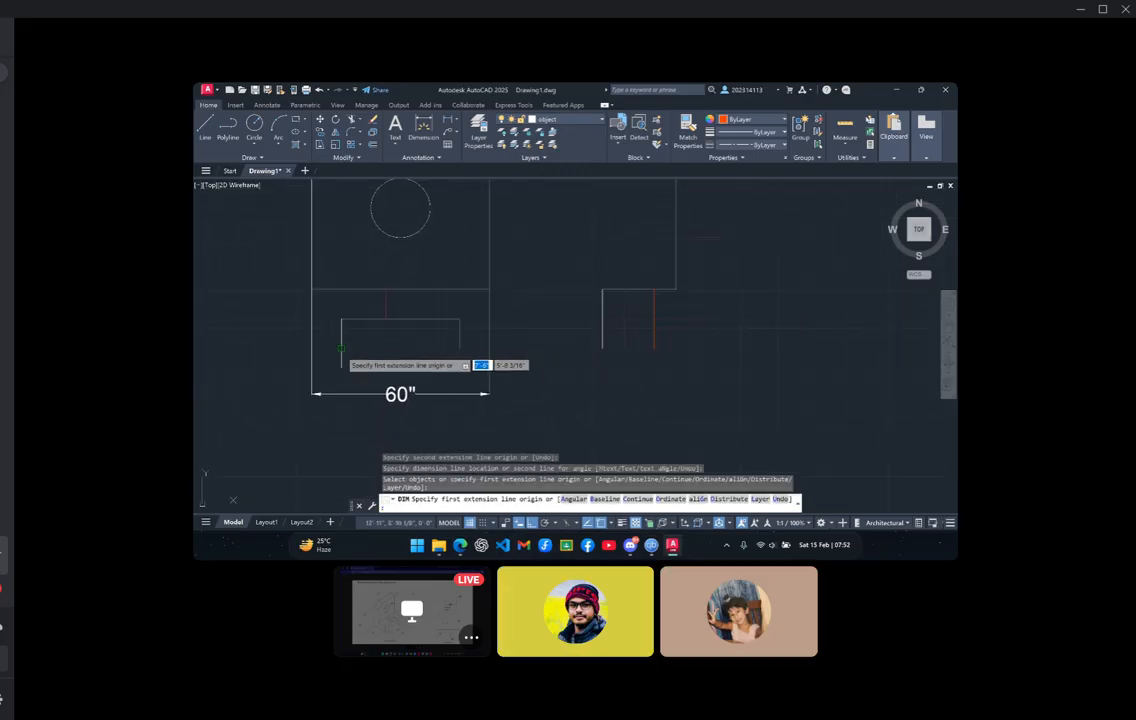
click(341, 320)
click(459, 349)
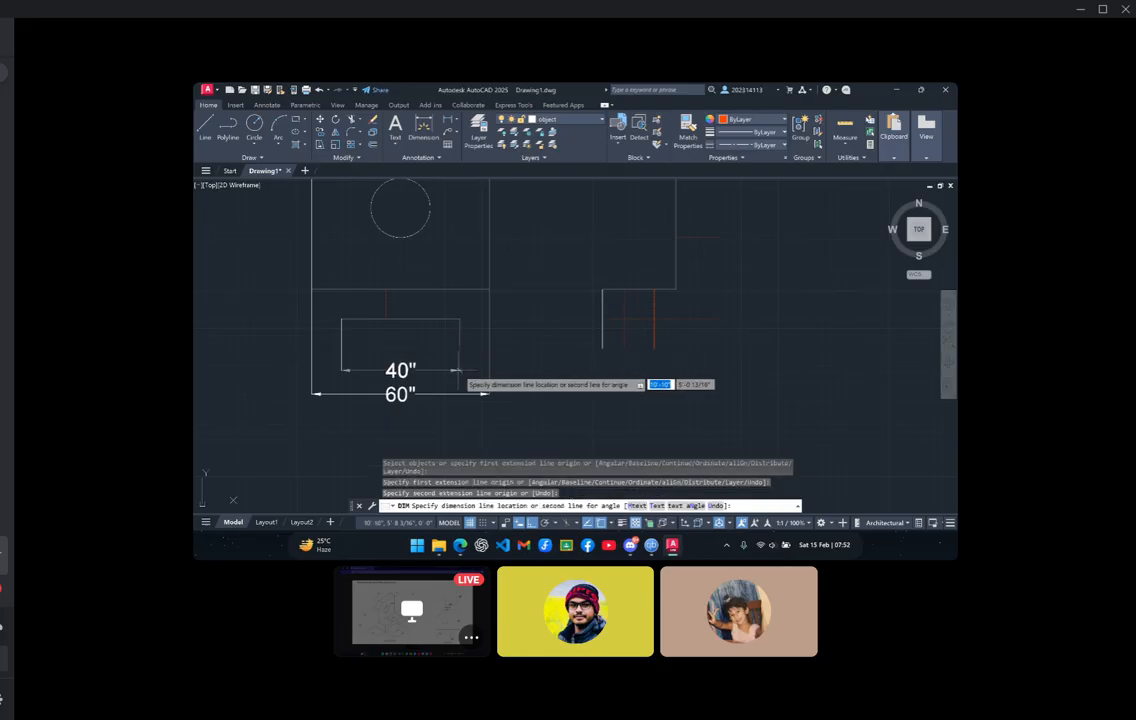
click(455, 377)
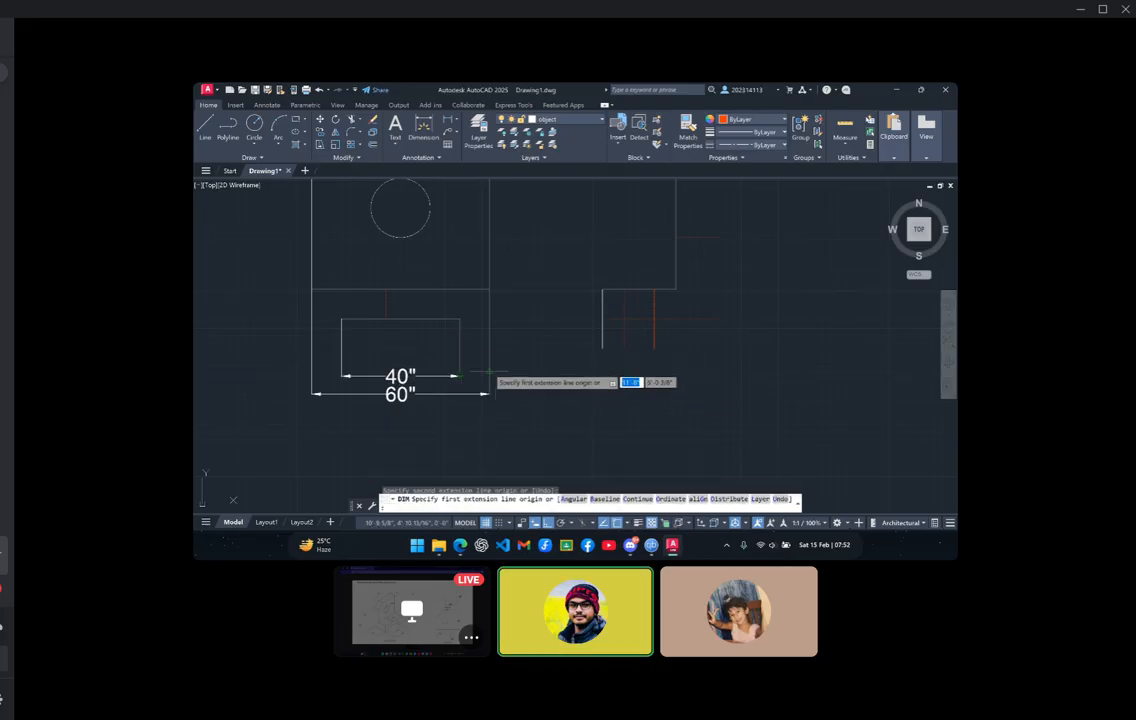
Dimension the base's height at the front view's right edge, placing the dimension between the front and side views
click(489, 290)
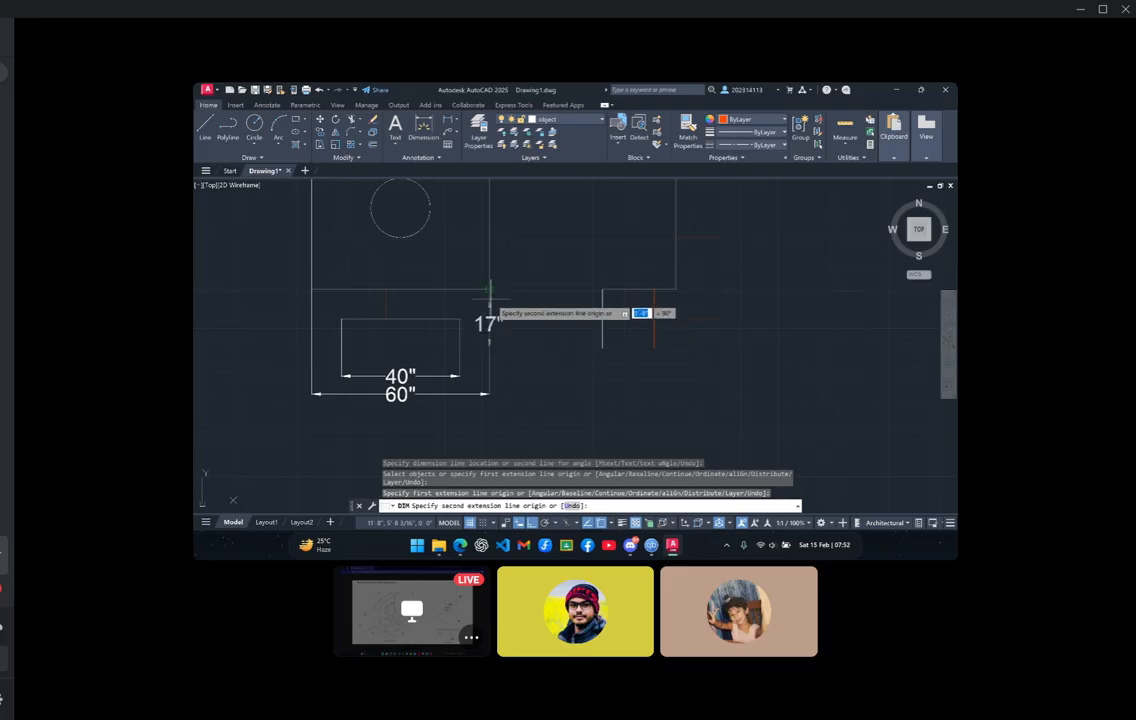
click(489, 348)
click(534, 296)
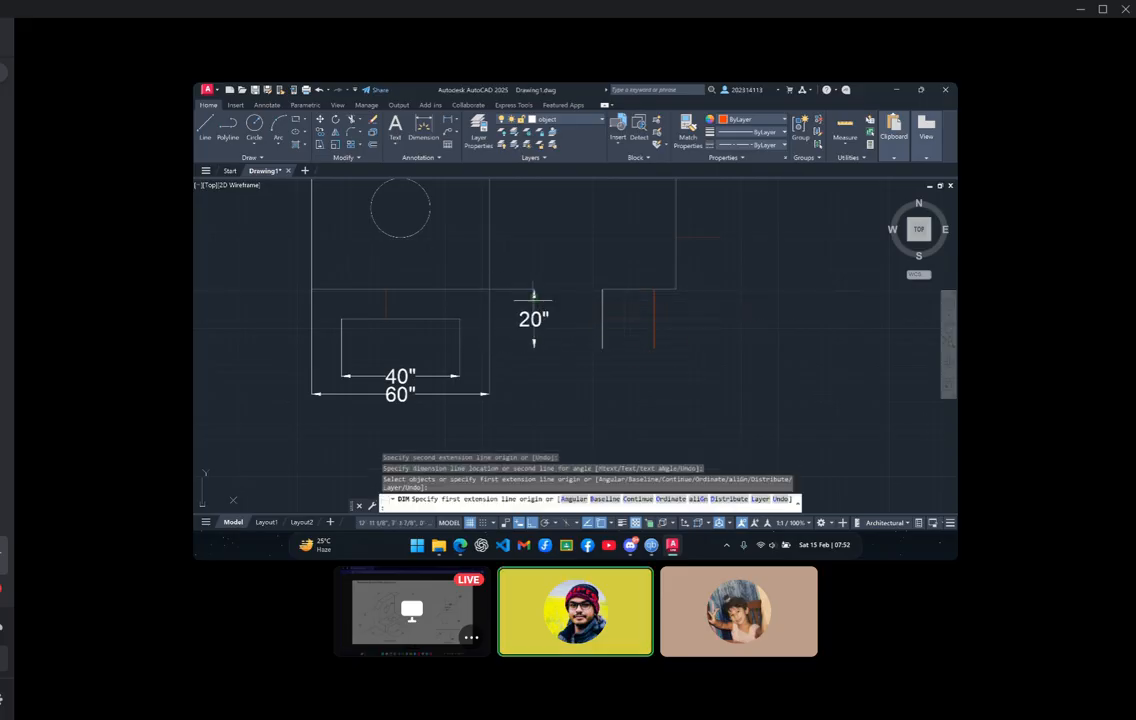
Try placing the bottom slot's depth dimension inside the slot, and undo it
click(460, 319)
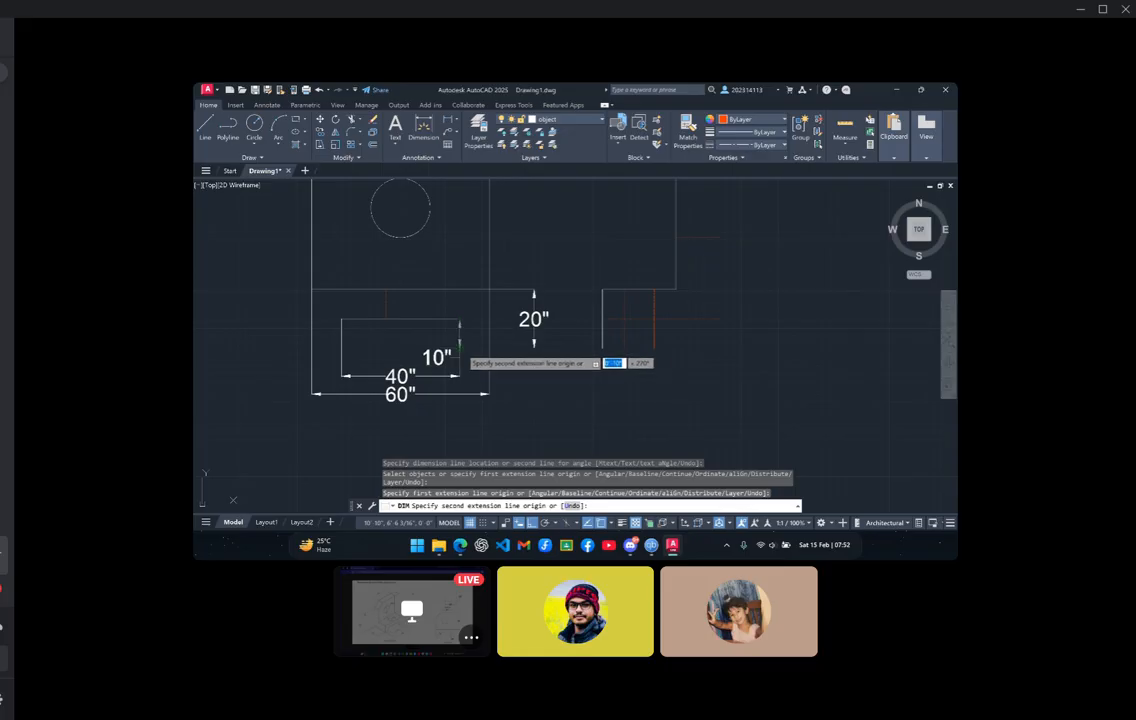
click(460, 345)
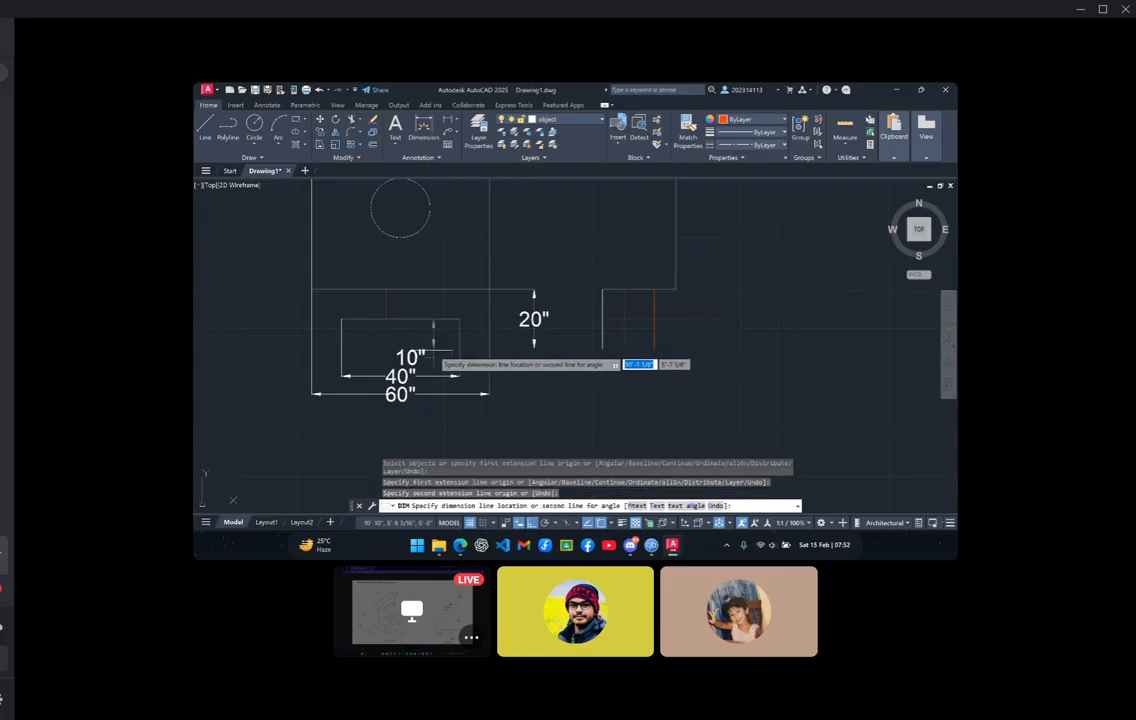
click(441, 350)
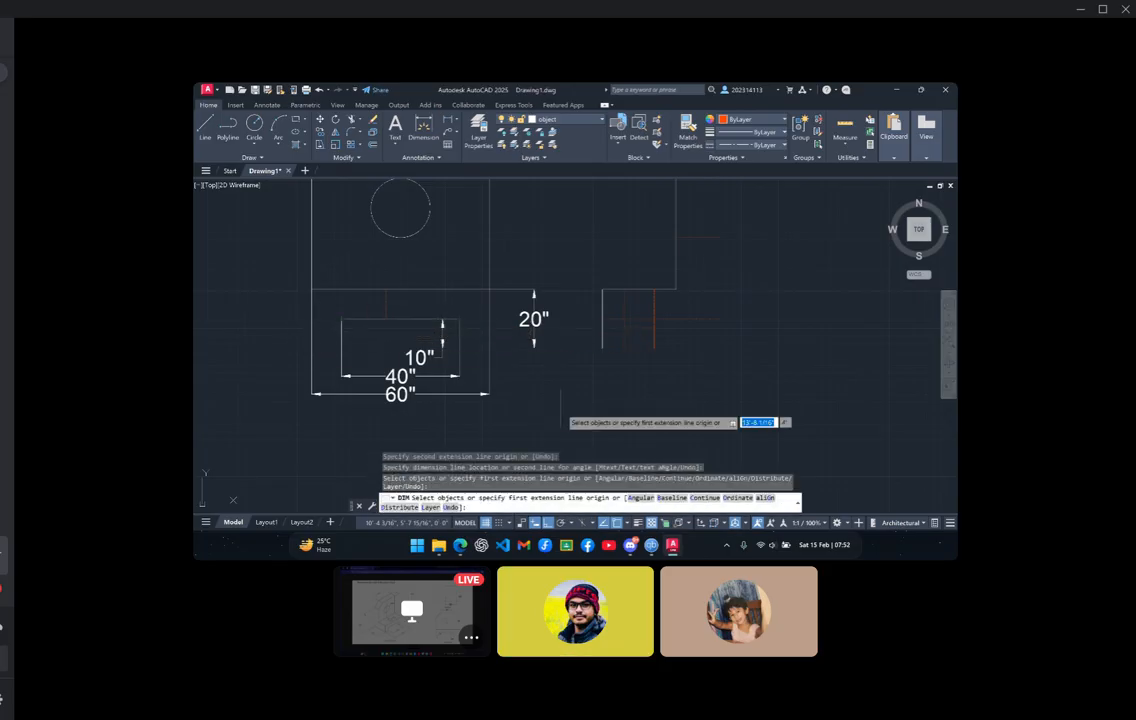
key(ctrl+z)
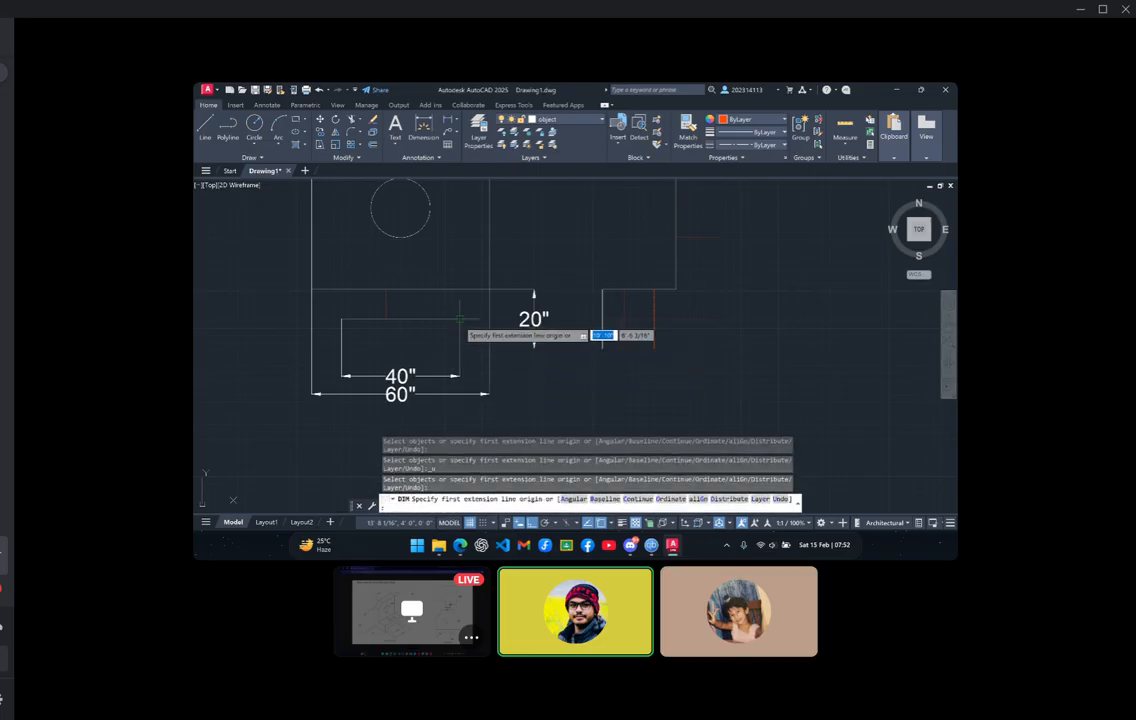
Dimension the bottom slot's depth at its right edge, placing the dimension outside the front view beyond the base height dimension
click(460, 319)
click(460, 346)
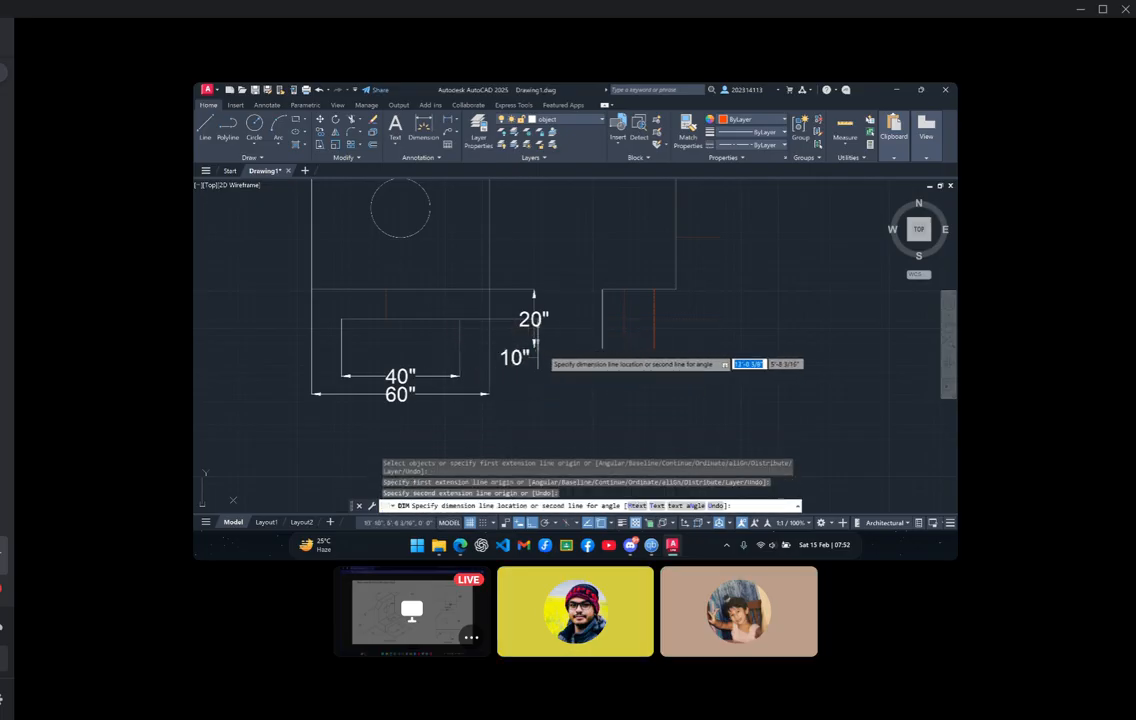
click(578, 347)
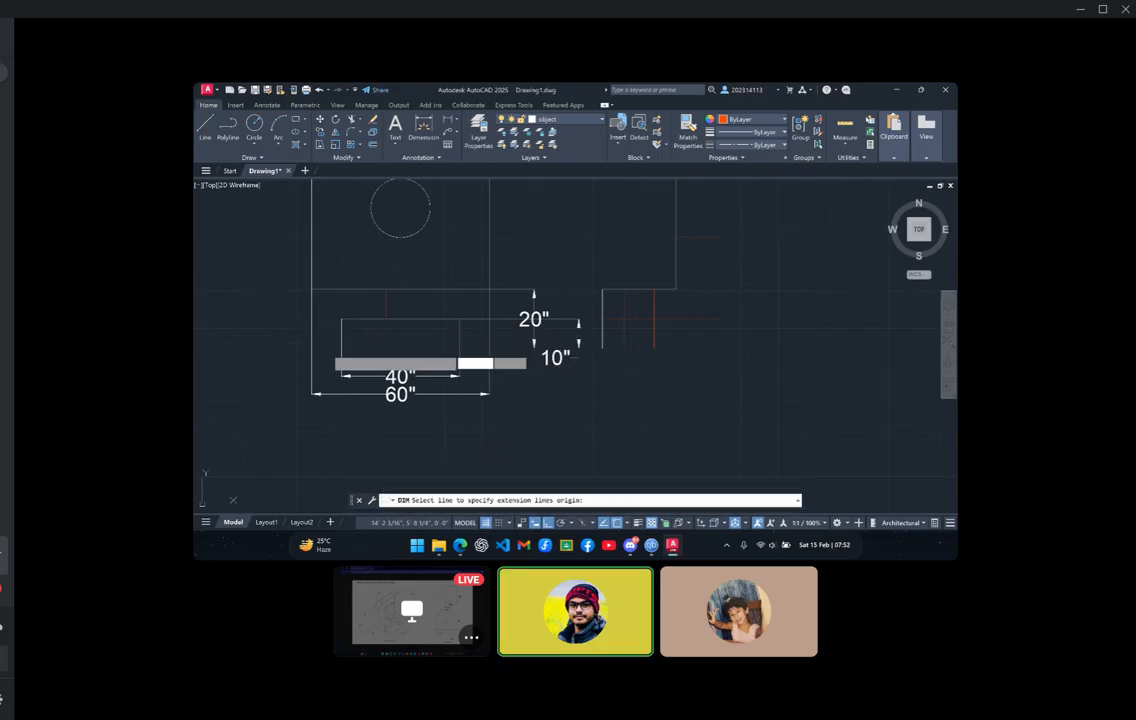
Dimension the width of the left foot beside the front view's bottom slot, placing it across the foot, and end the command
click(311, 349)
click(341, 348)
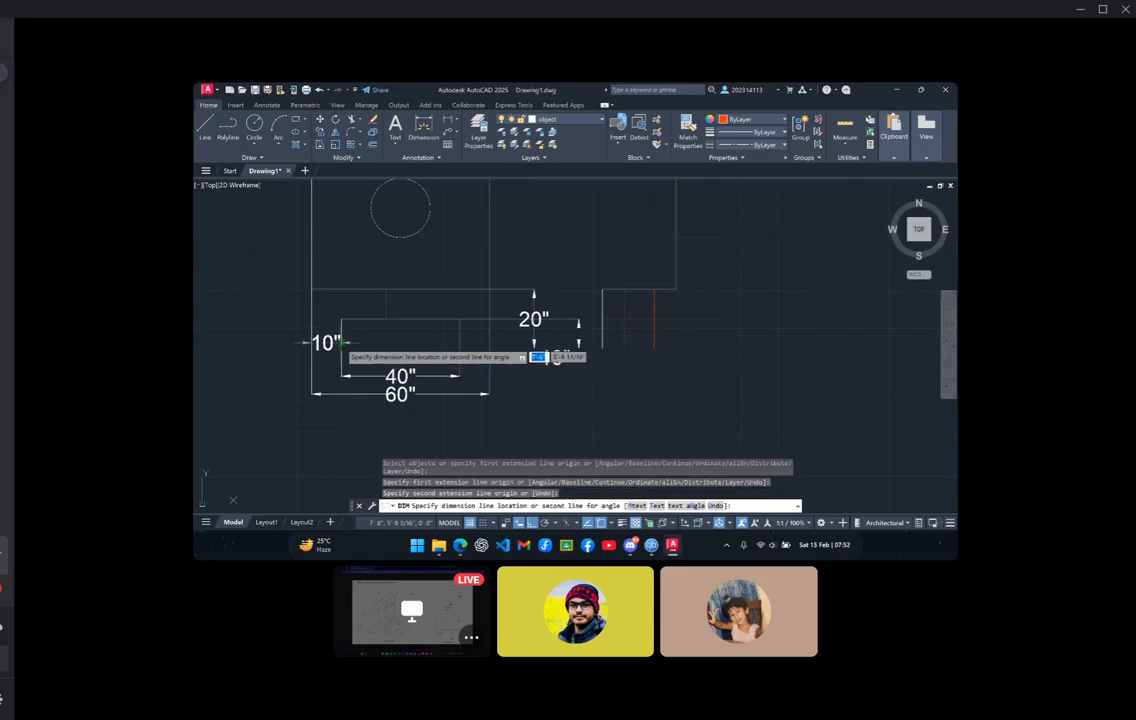
click(340, 337)
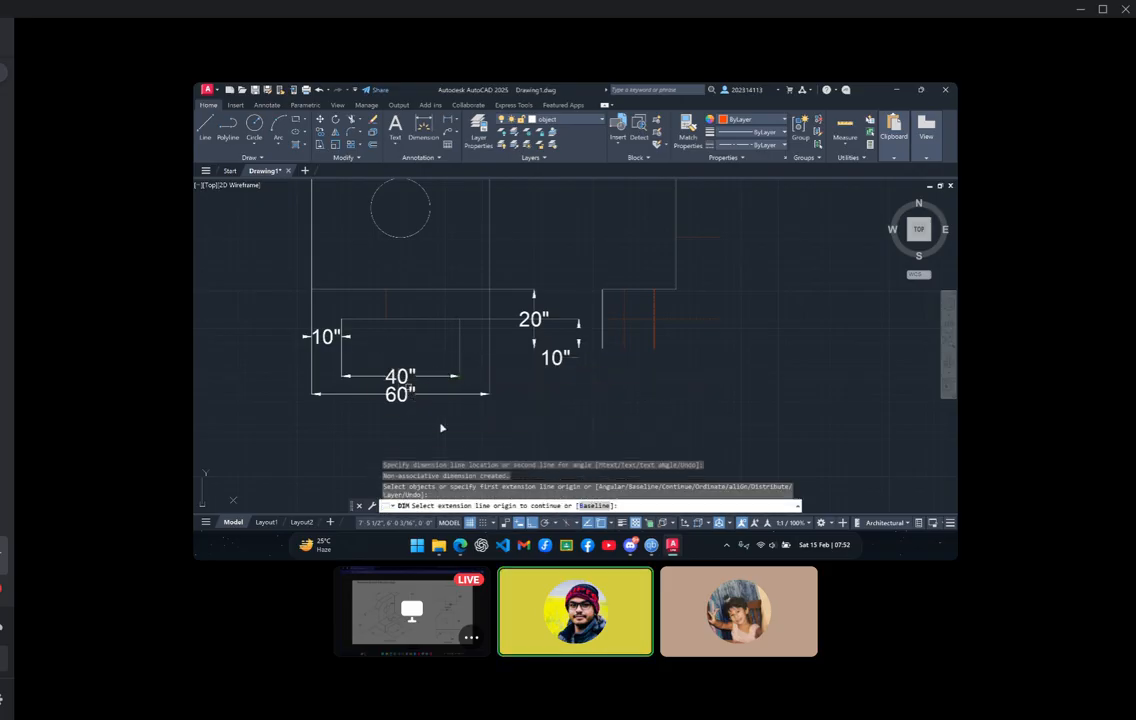
scroll(480, 410, down, 2)
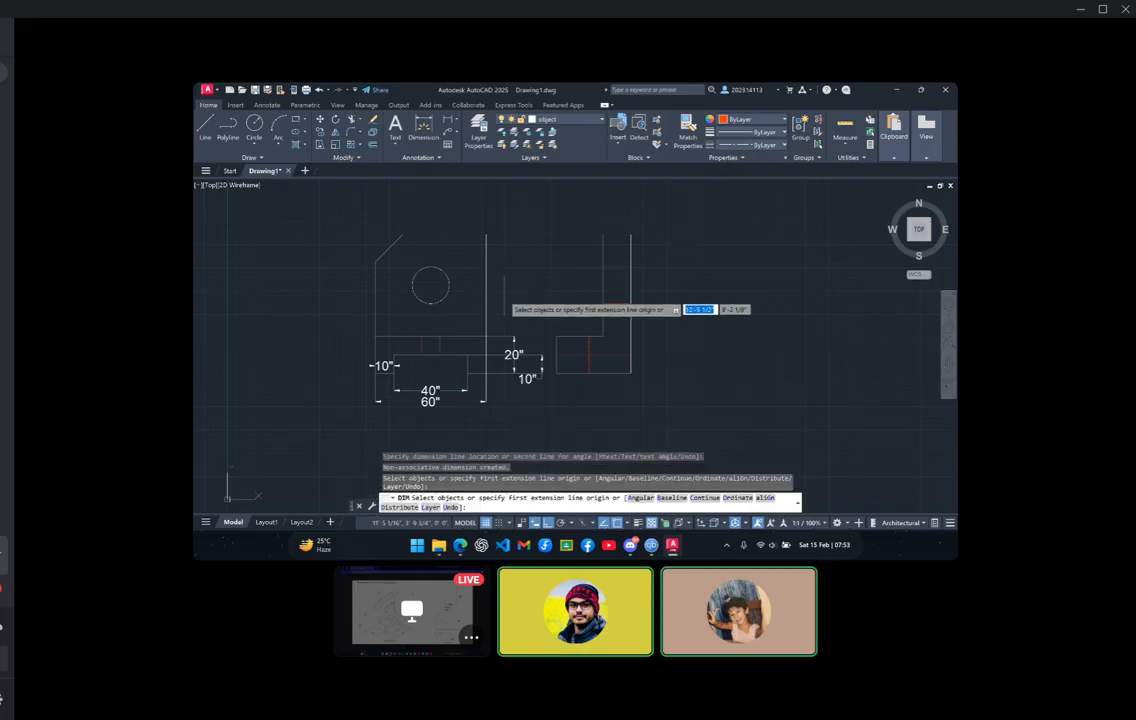
key(Escape)
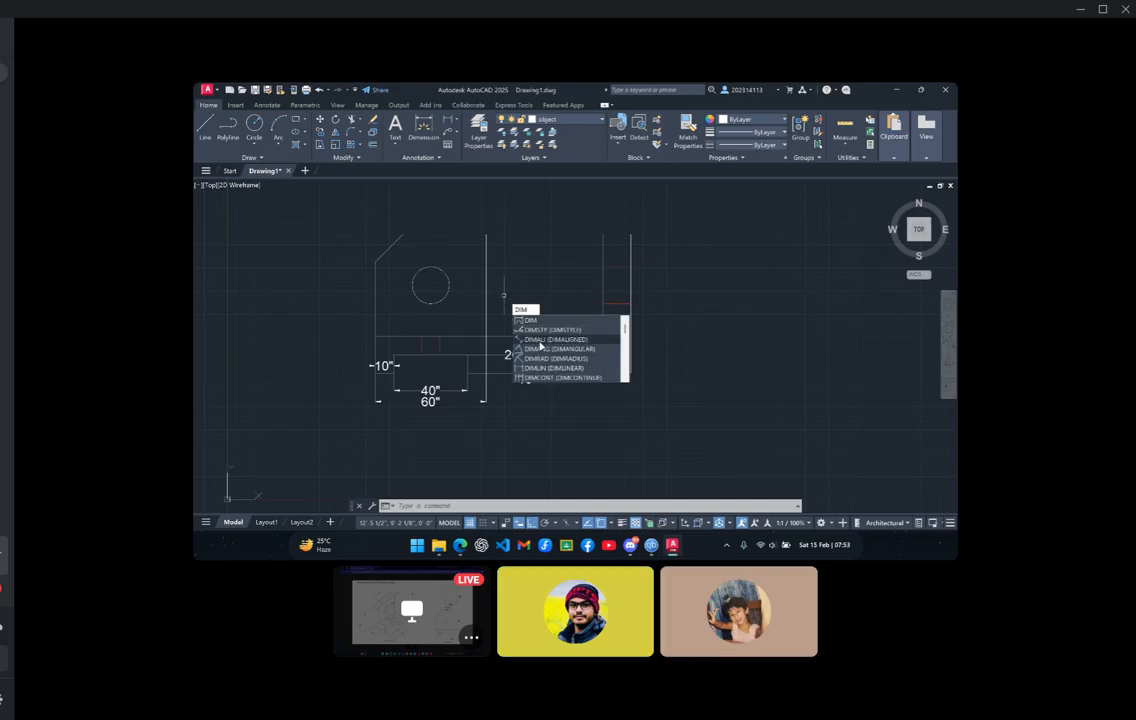
Try a radius dimension and a diameter dimension on the front view's circle, and undo both
click(553, 358)
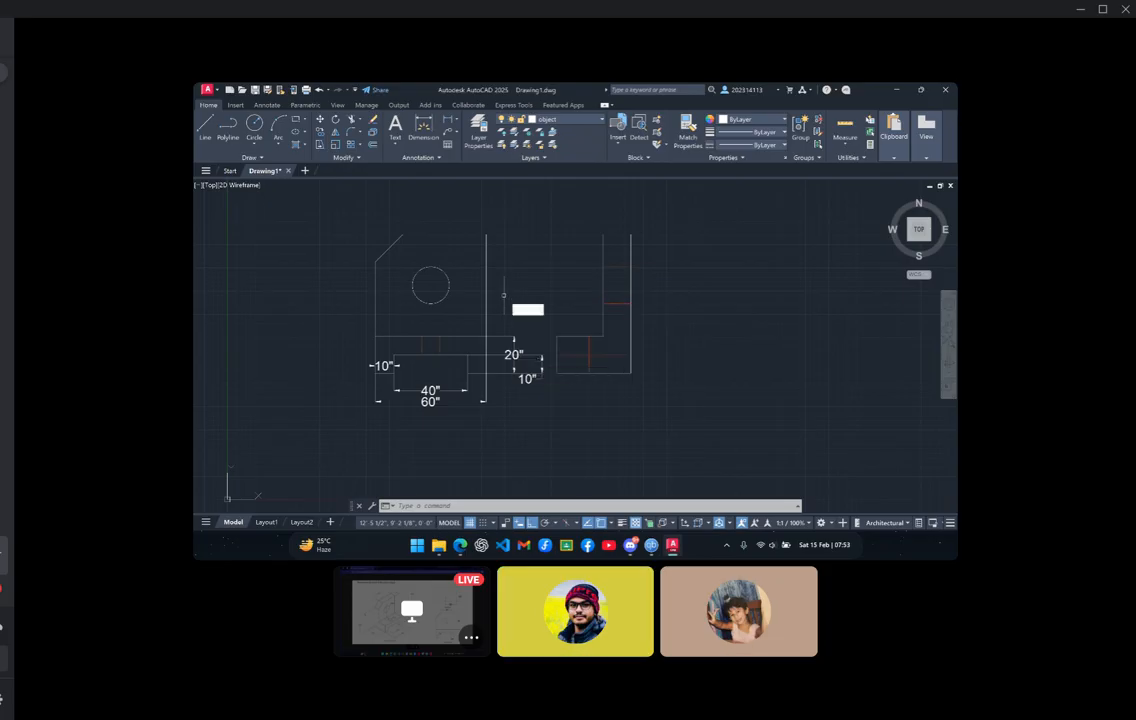
click(446, 298)
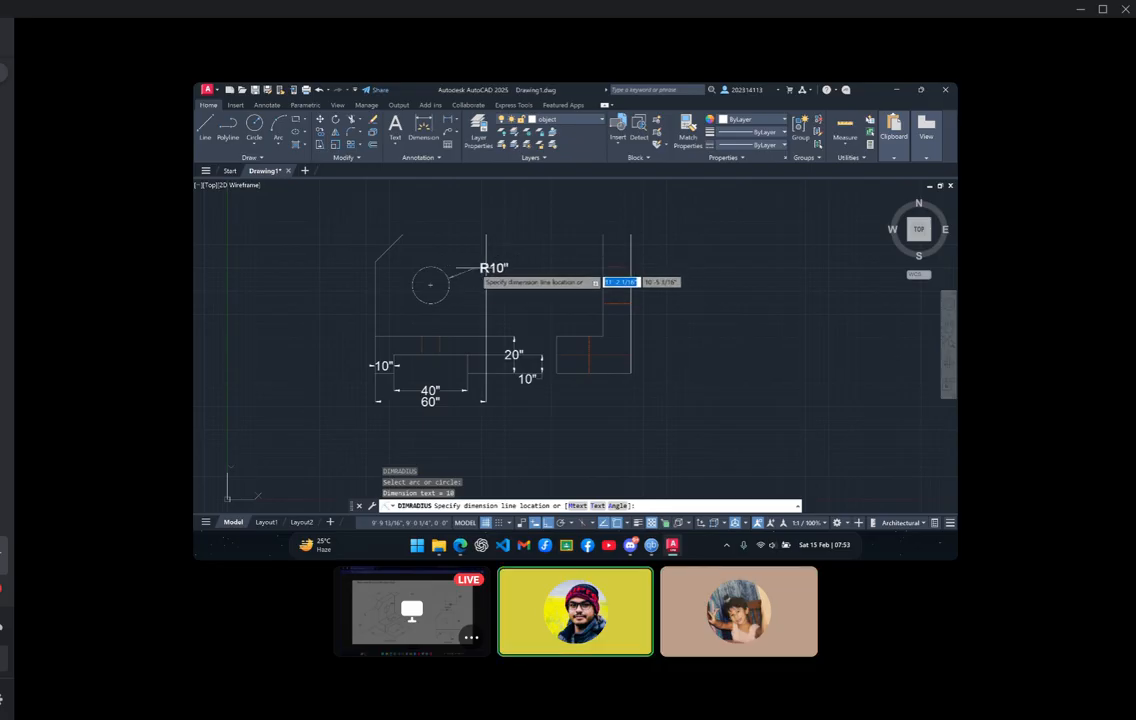
click(467, 274)
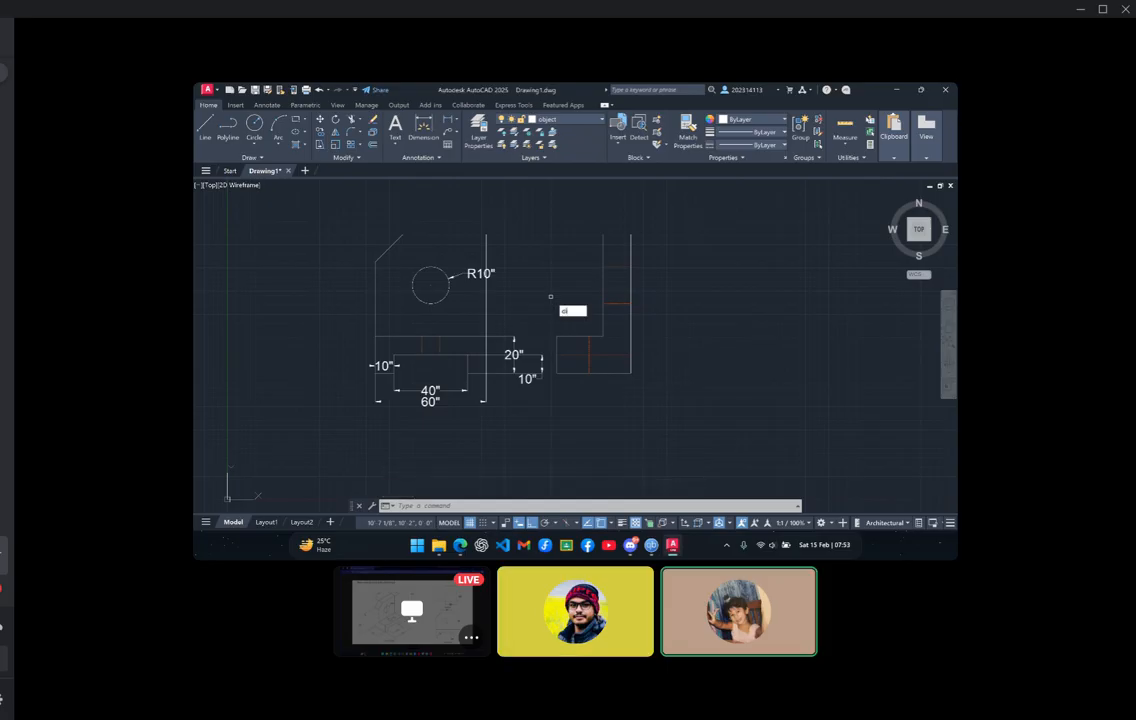
text(DIMDIA)
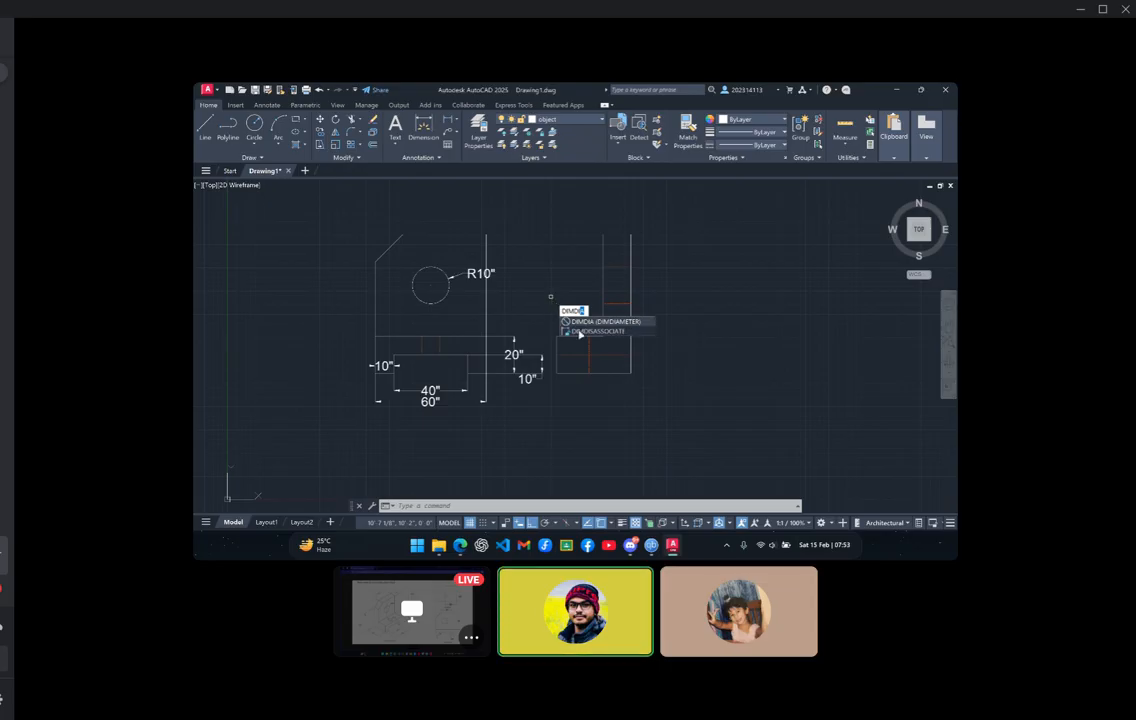
click(577, 322)
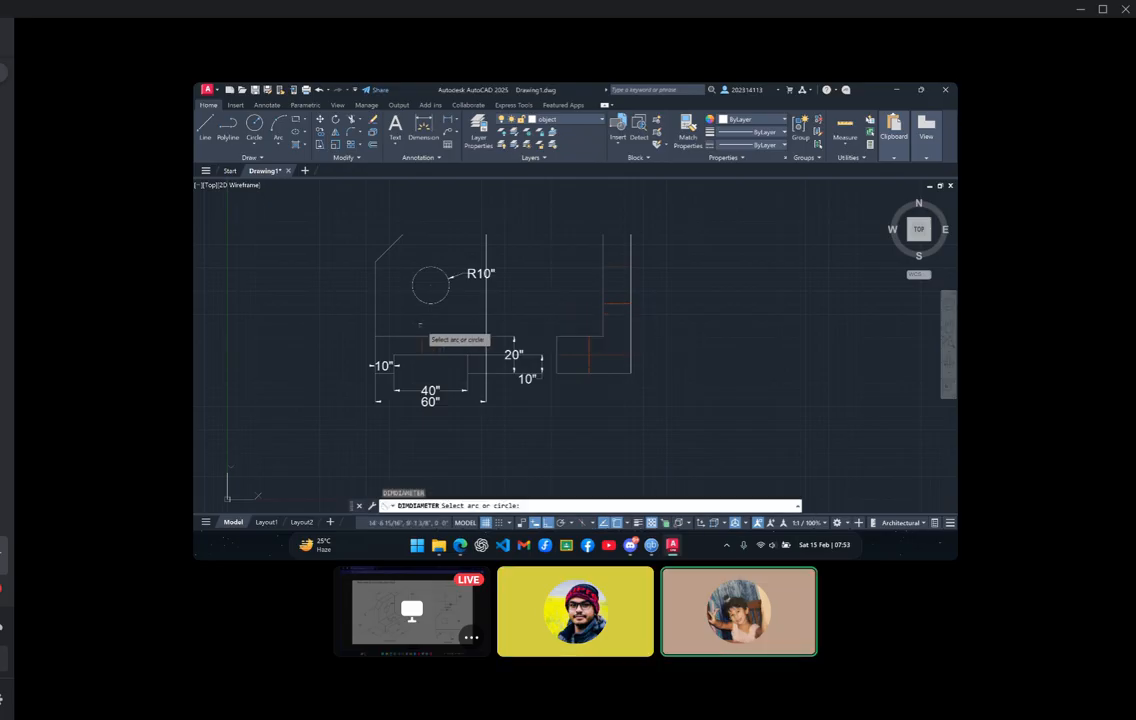
click(428, 303)
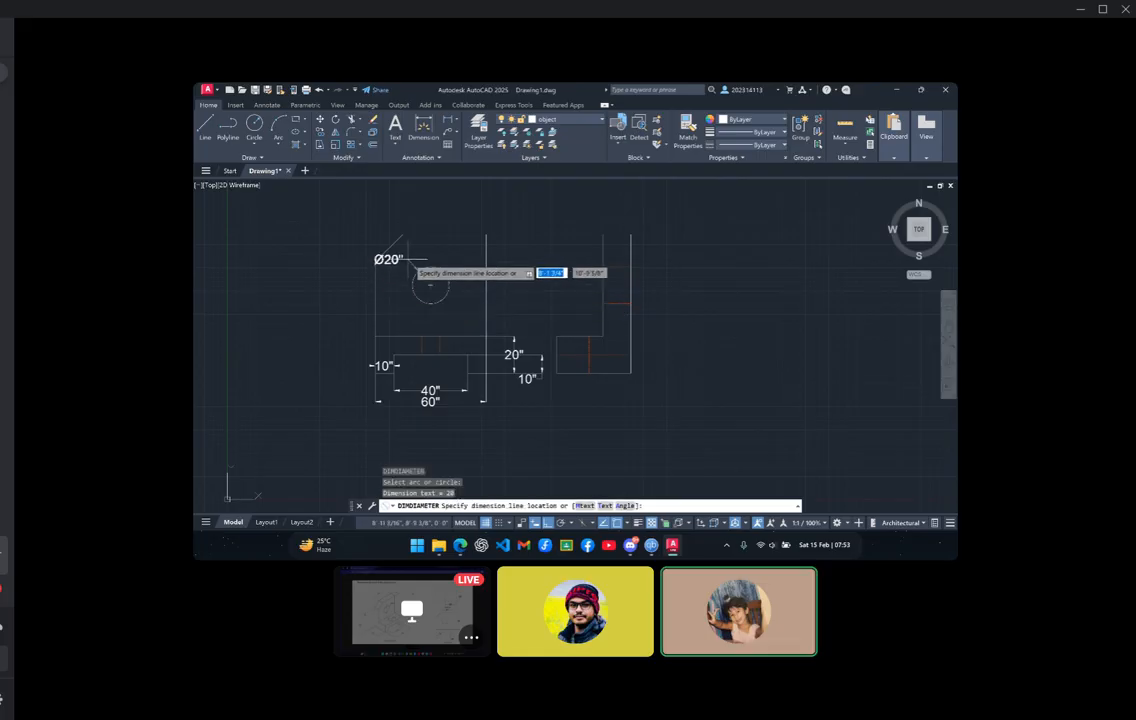
click(418, 263)
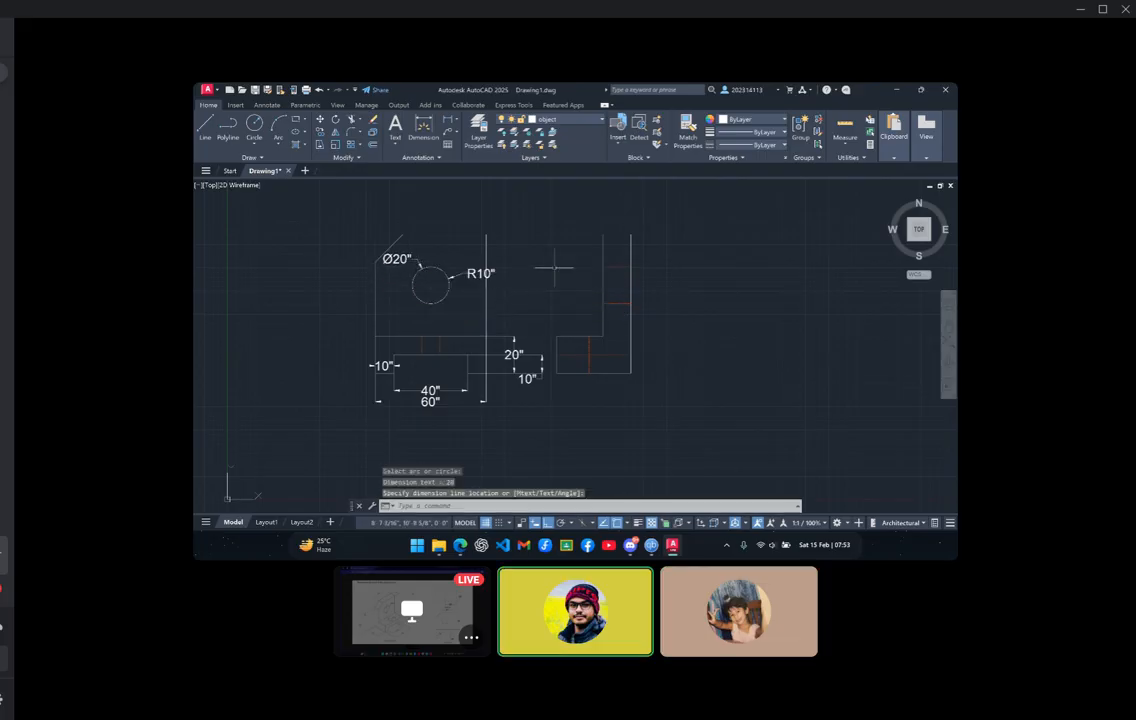
key(ctrl+z)
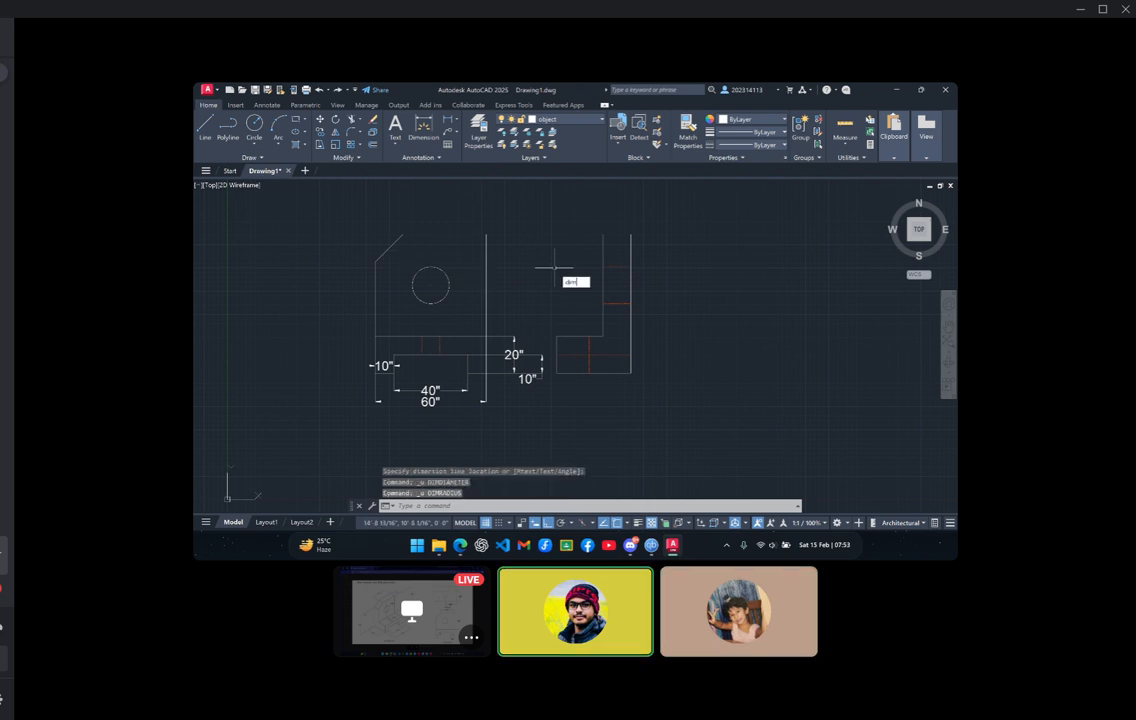
Add a diameter dimension to the front view's circle, placing its text above and to the right of the circle
key(Return)
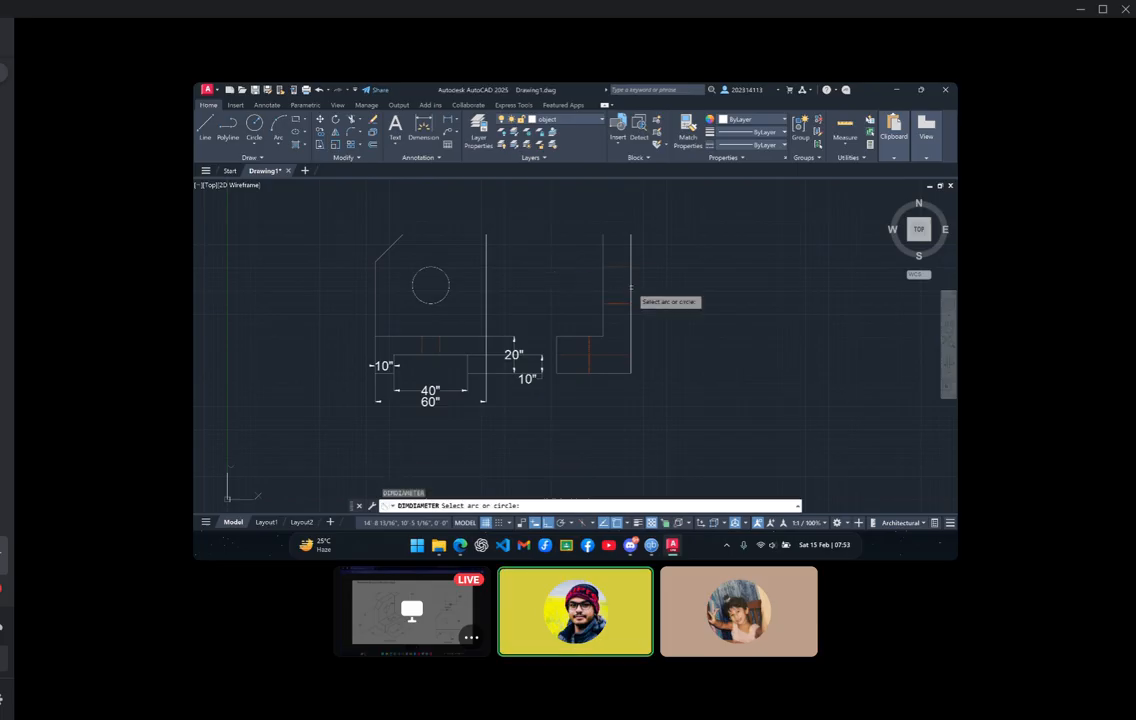
click(437, 298)
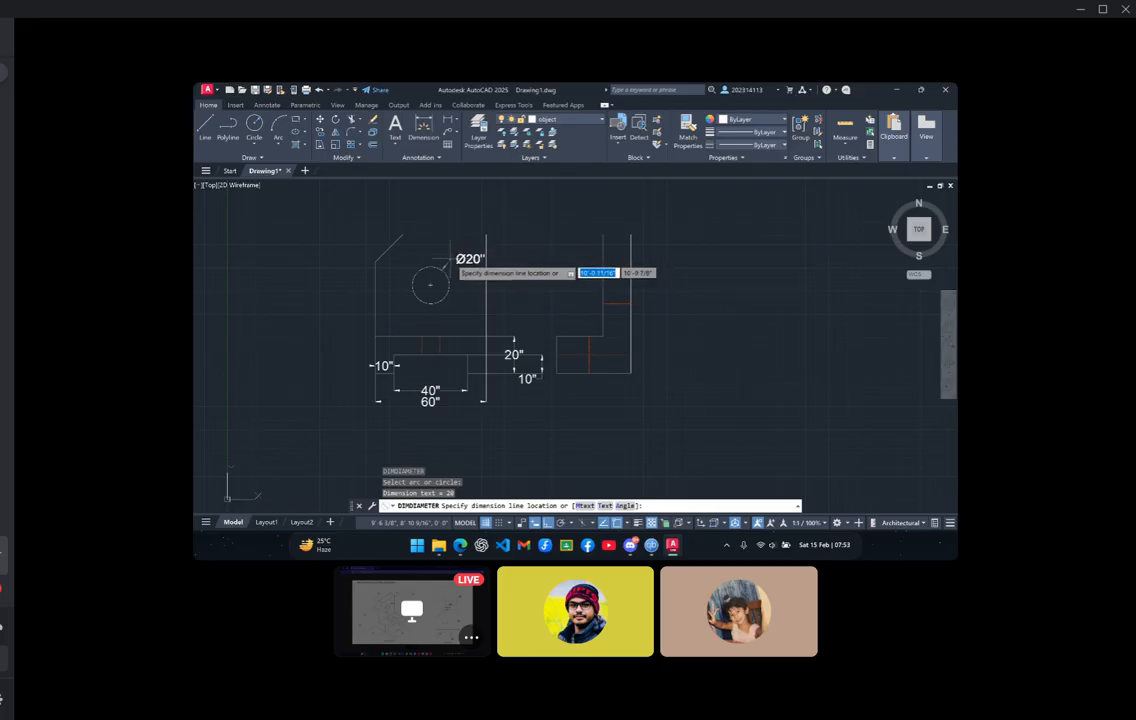
click(468, 272)
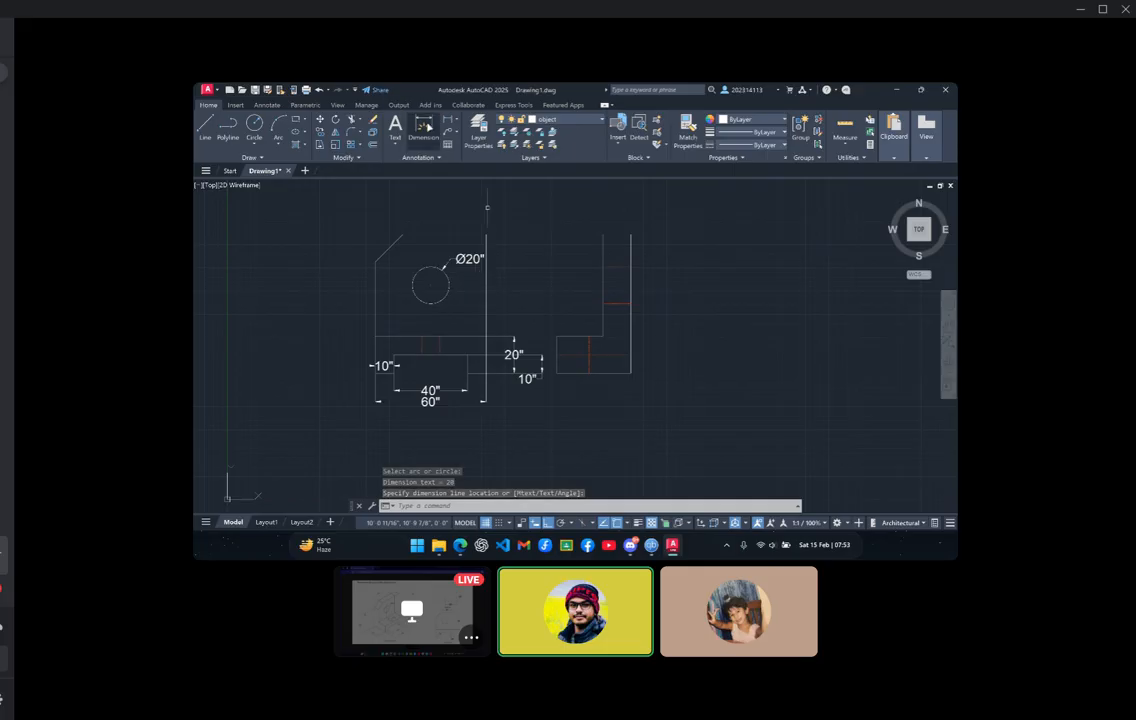
Dimension the upright's height from the base's top edge to the front view's top right corner, in line with the base height dimension
text(DIM)
key(Return)
key(Return)
click(484, 337)
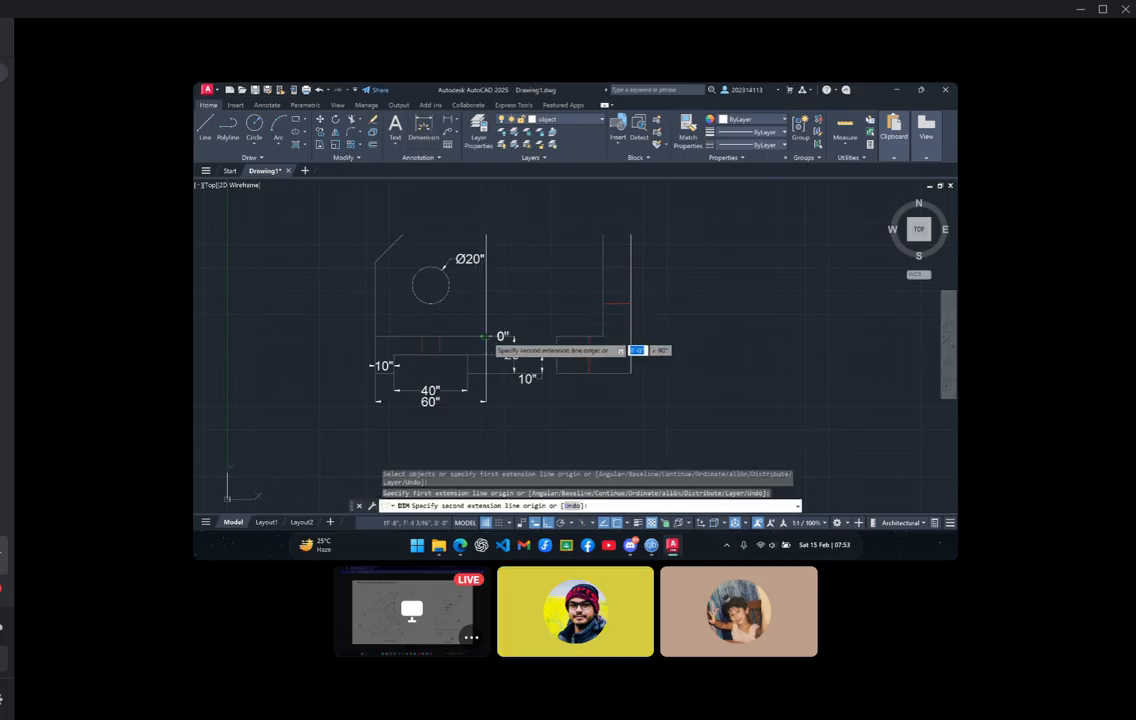
click(486, 237)
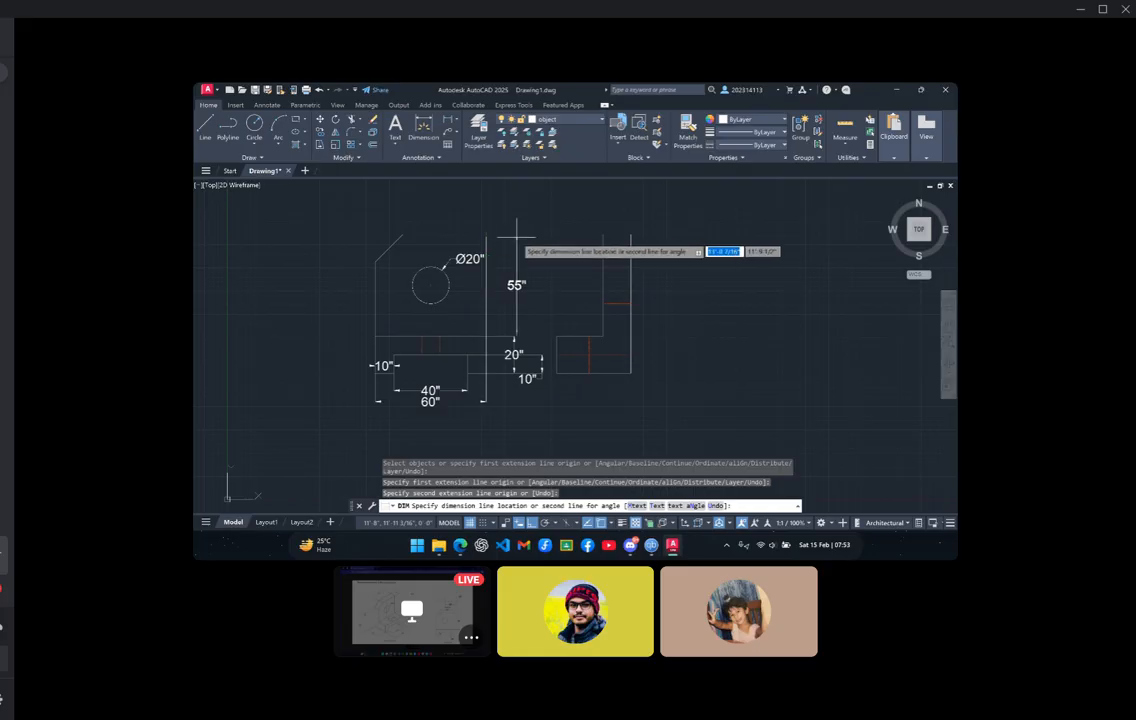
click(516, 237)
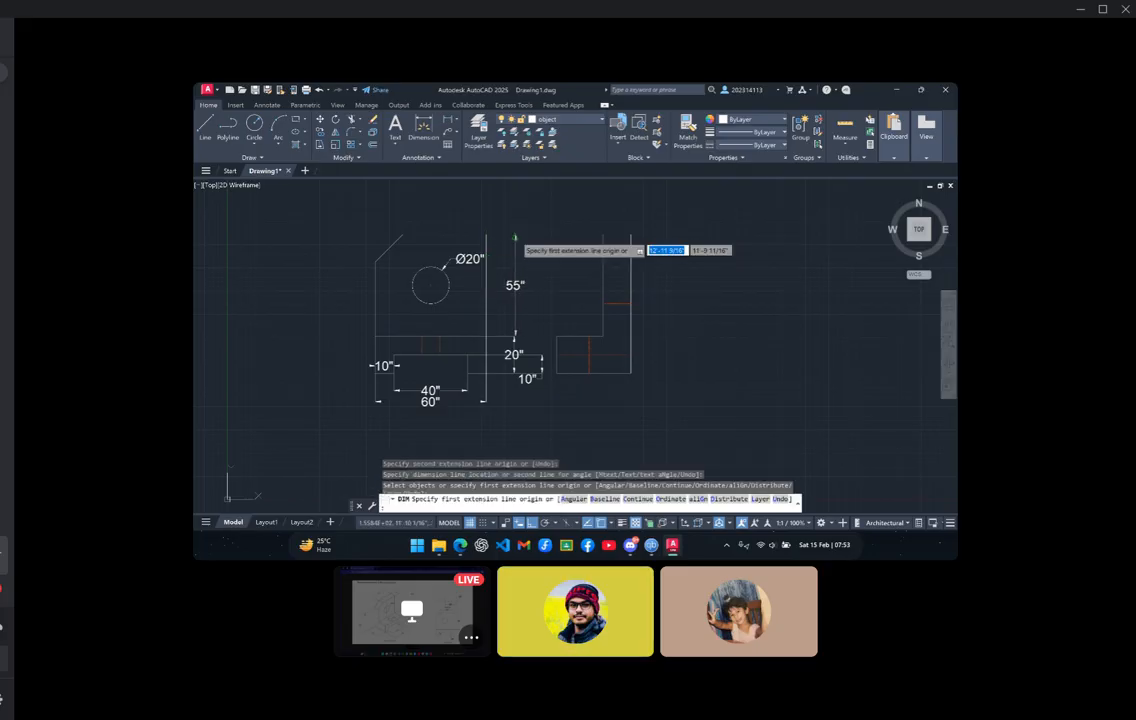
Dimension the front view's top edge from the chamfer to the right corner, placing the dimension above the view
key(Return)
click(405, 233)
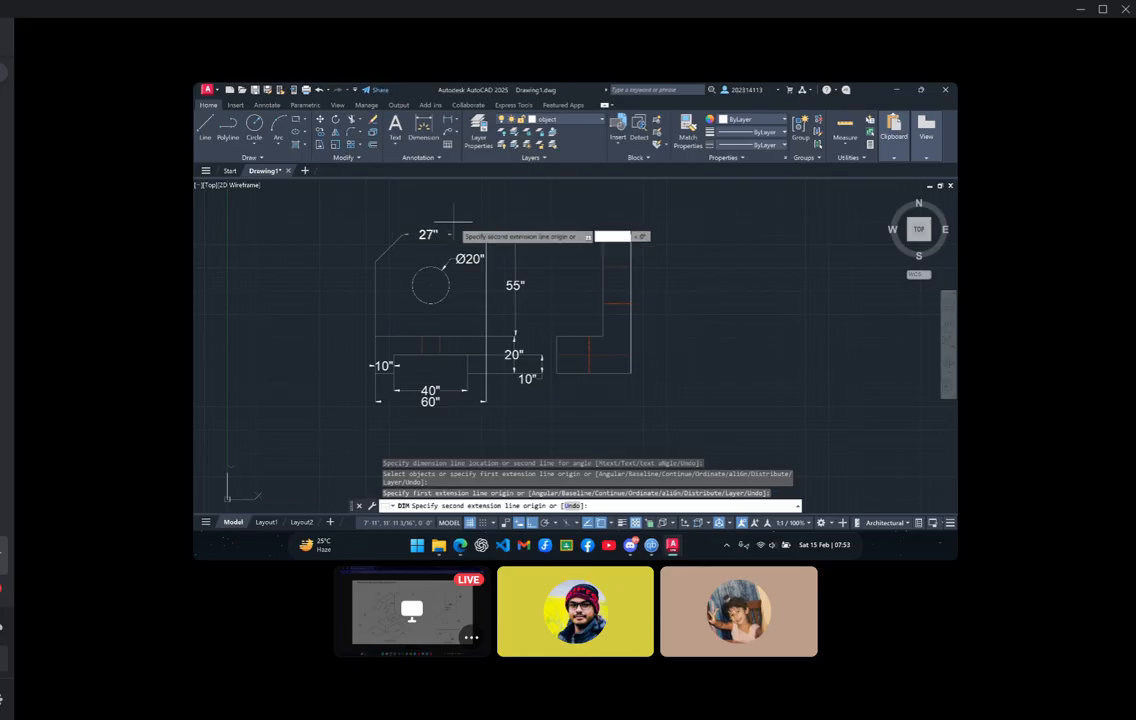
click(486, 236)
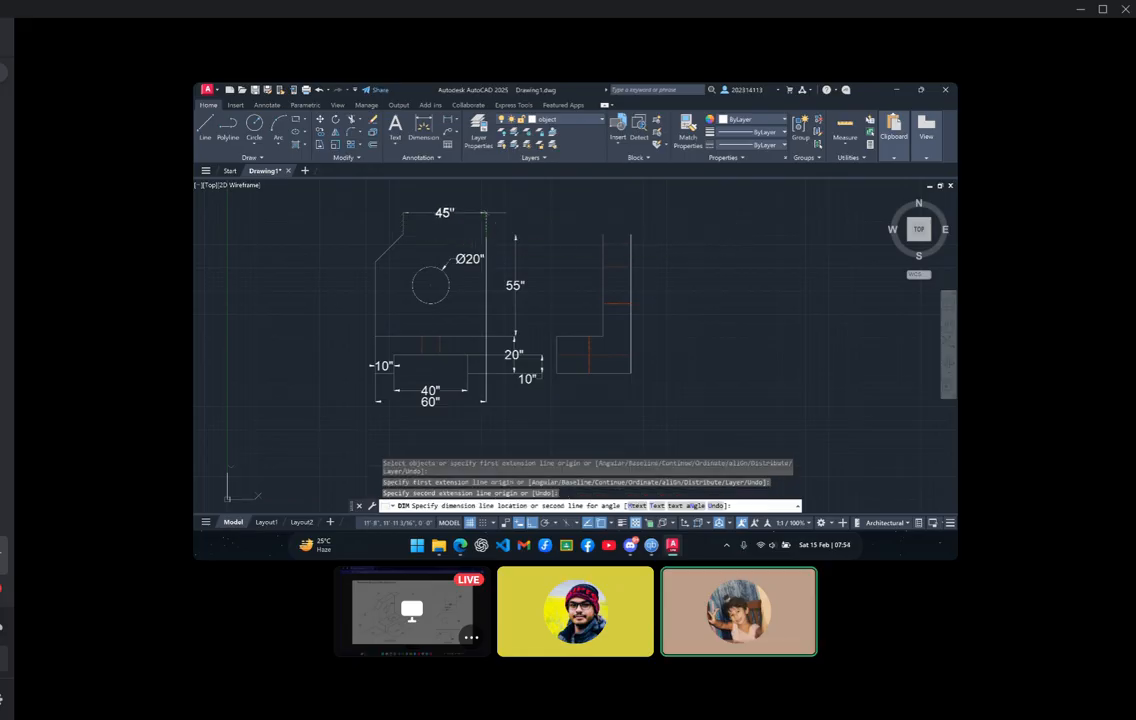
click(482, 213)
Dimension the front view's left edge from the chamfer's lower end down to the base's top edge, placing it left of the view
key(Return)
click(377, 266)
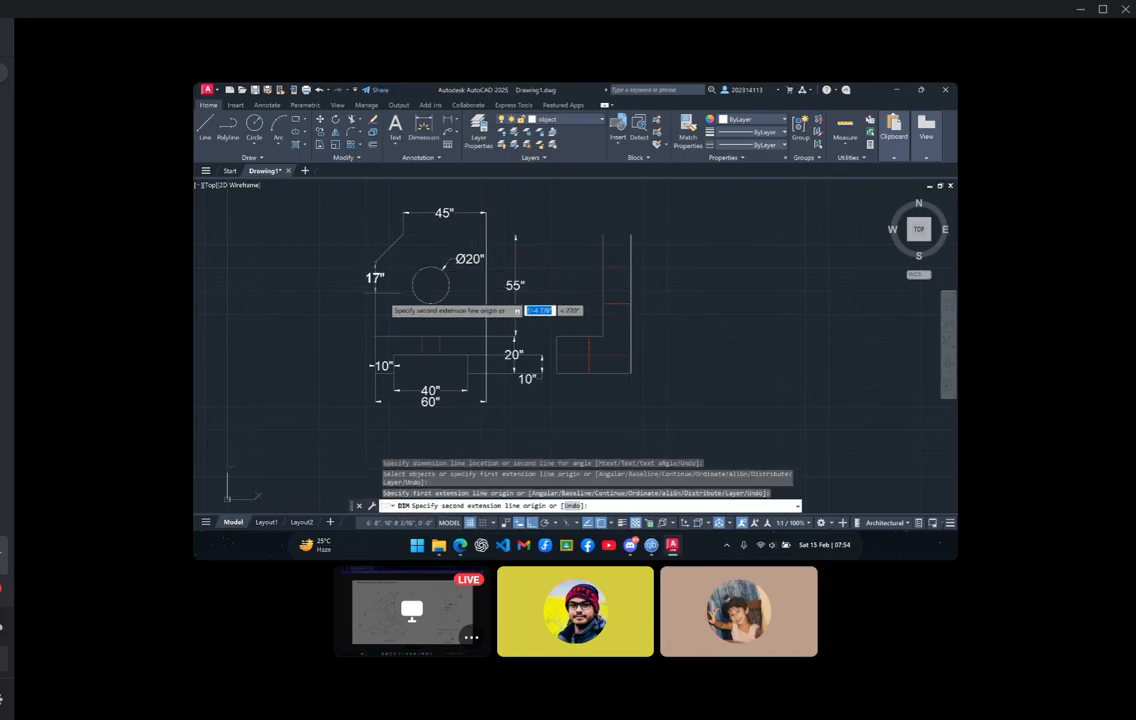
click(376, 336)
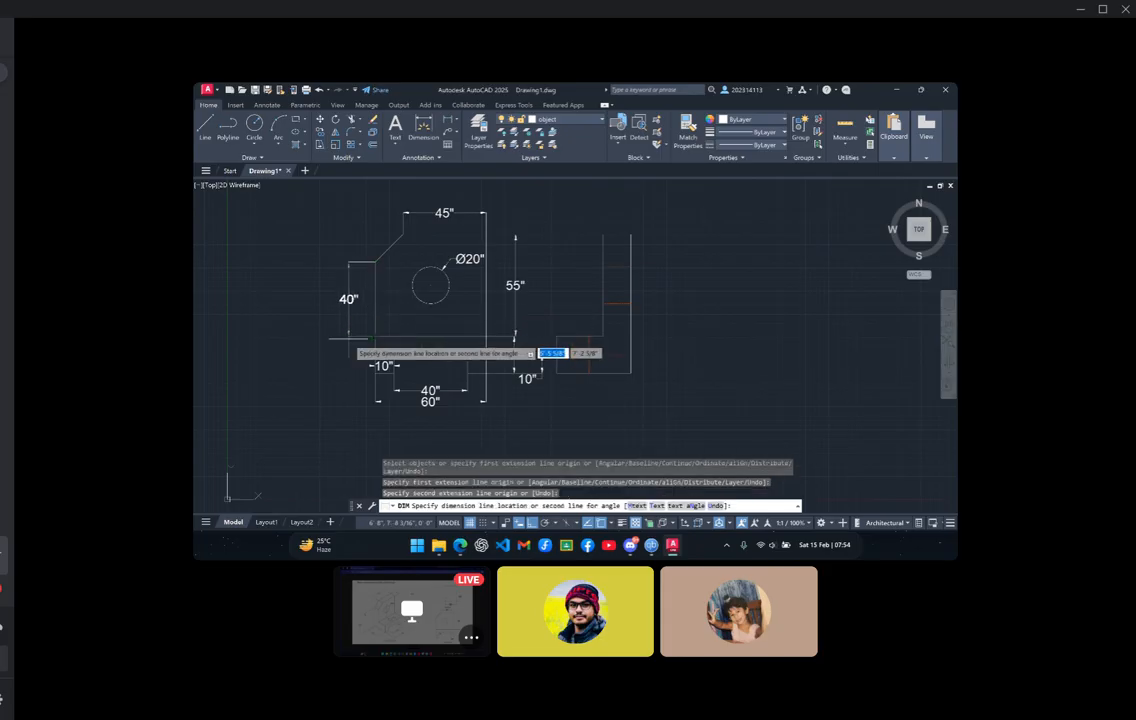
click(339, 340)
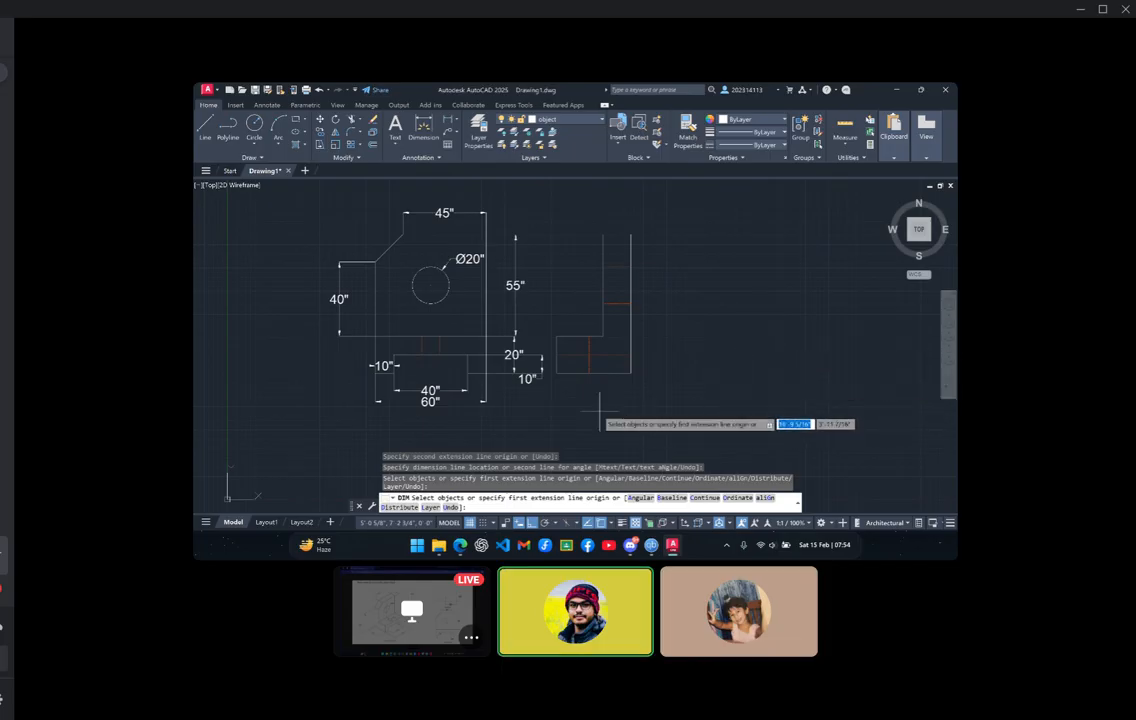
Dimension the side view's base width below the view and its overall height from bottom to top right corner beside the view
click(557, 371)
click(629, 374)
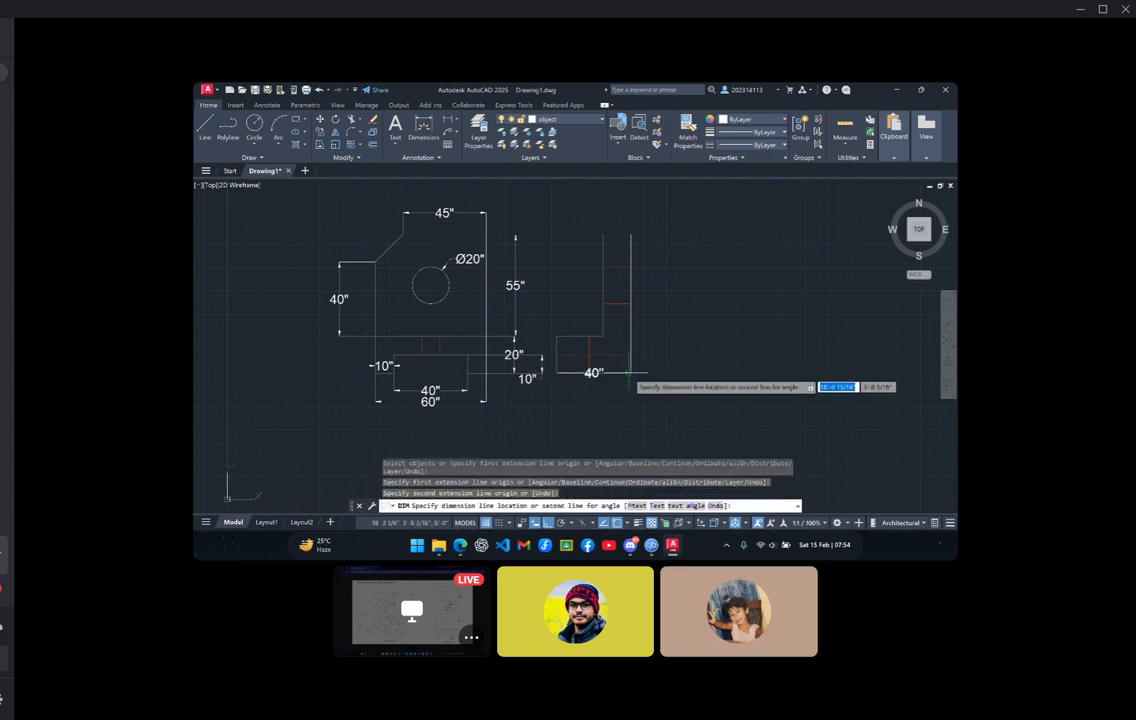
click(629, 394)
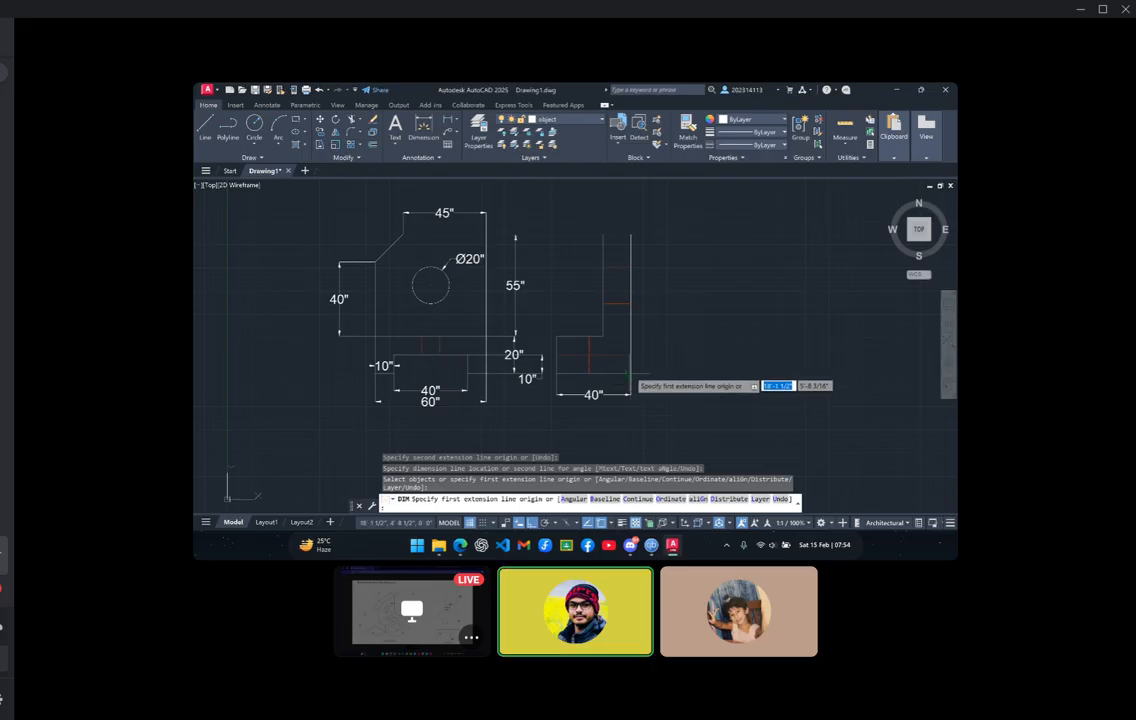
click(629, 374)
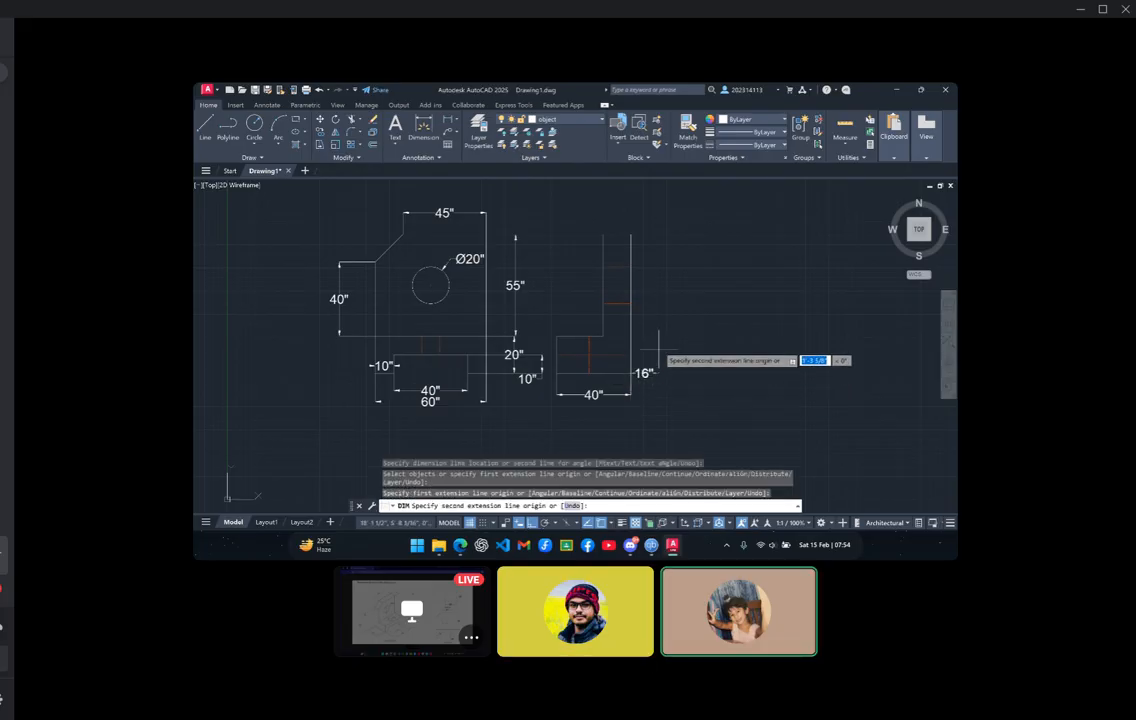
click(630, 234)
click(665, 242)
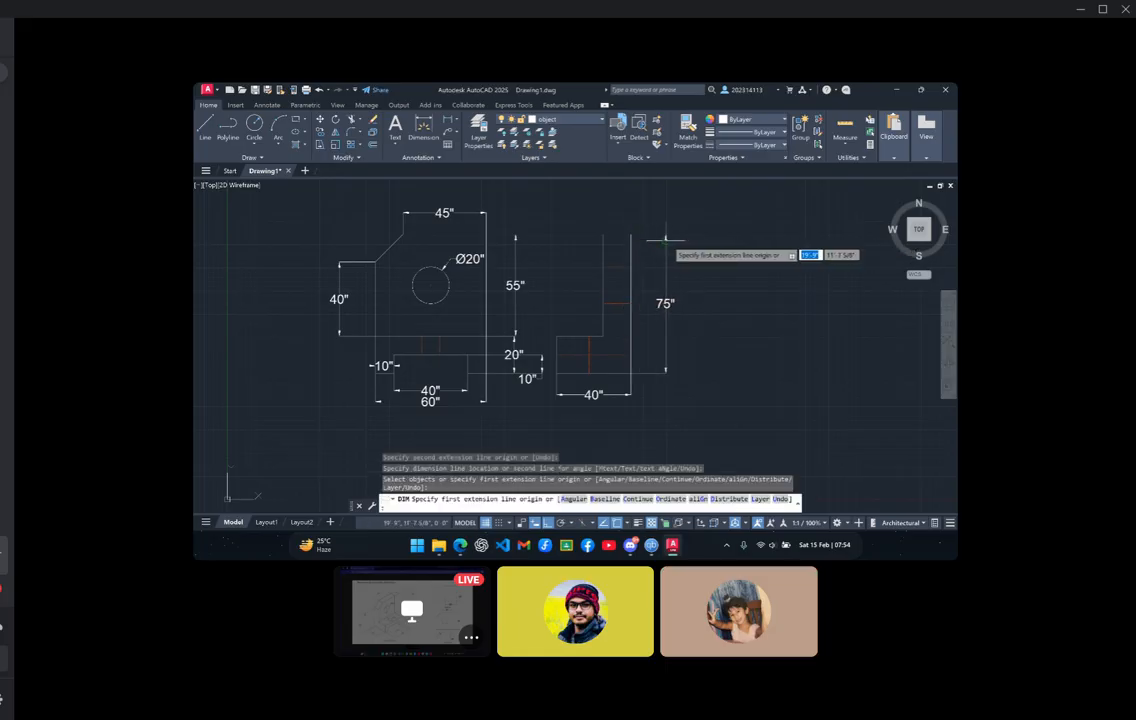
Dimension the side view's upright thickness above its top edge, and the spacing of its hole's horizontal hidden lines just right of the upright
click(602, 232)
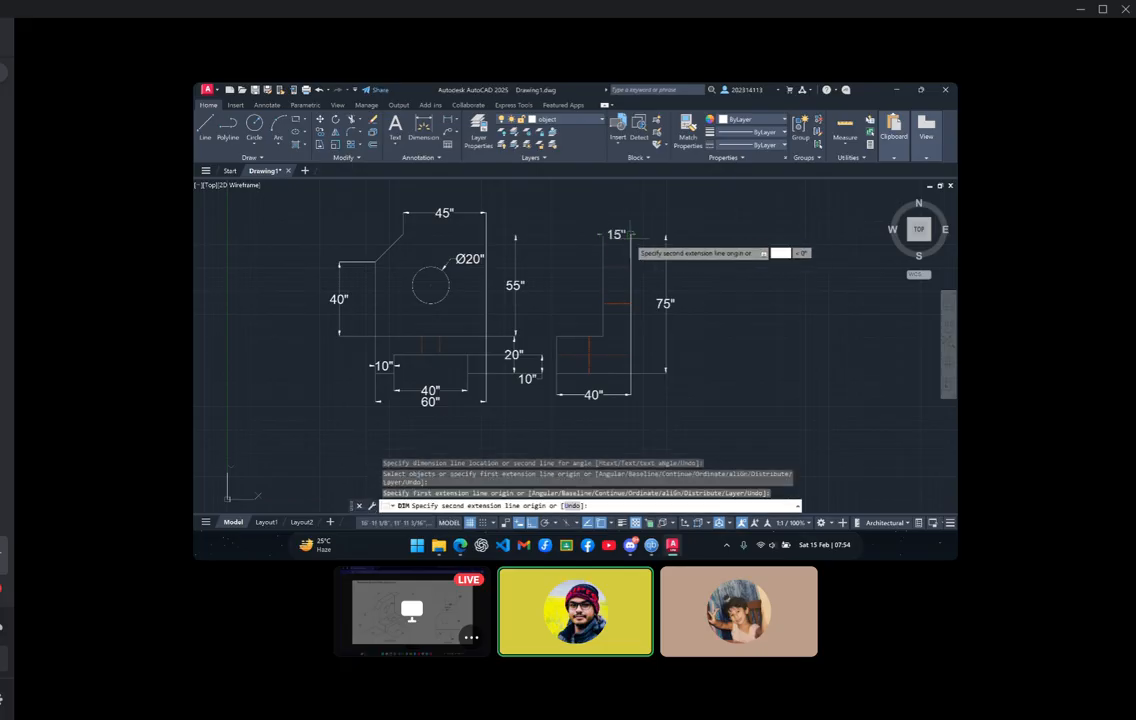
click(630, 234)
click(632, 216)
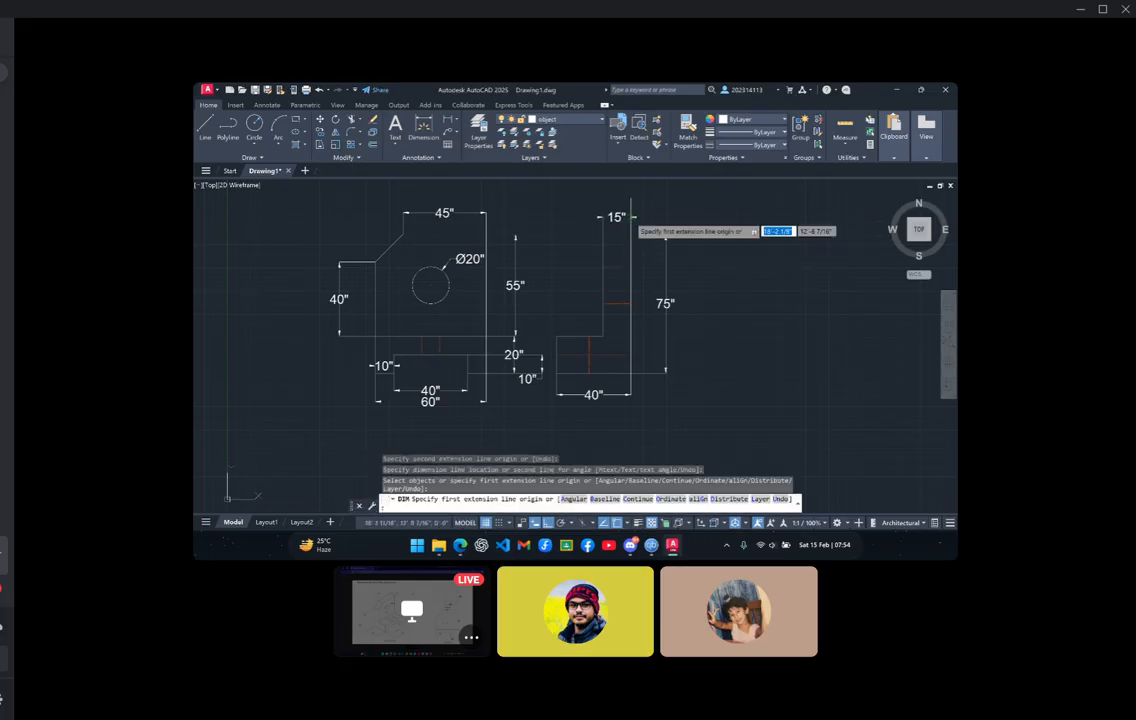
click(627, 303)
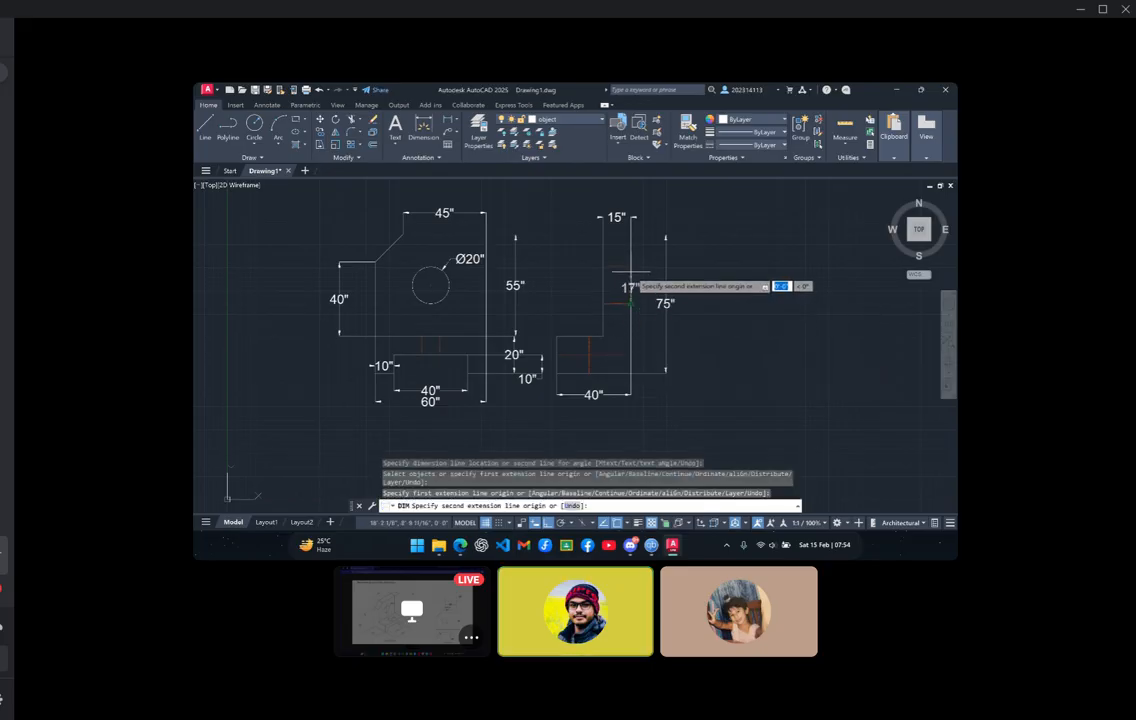
click(630, 268)
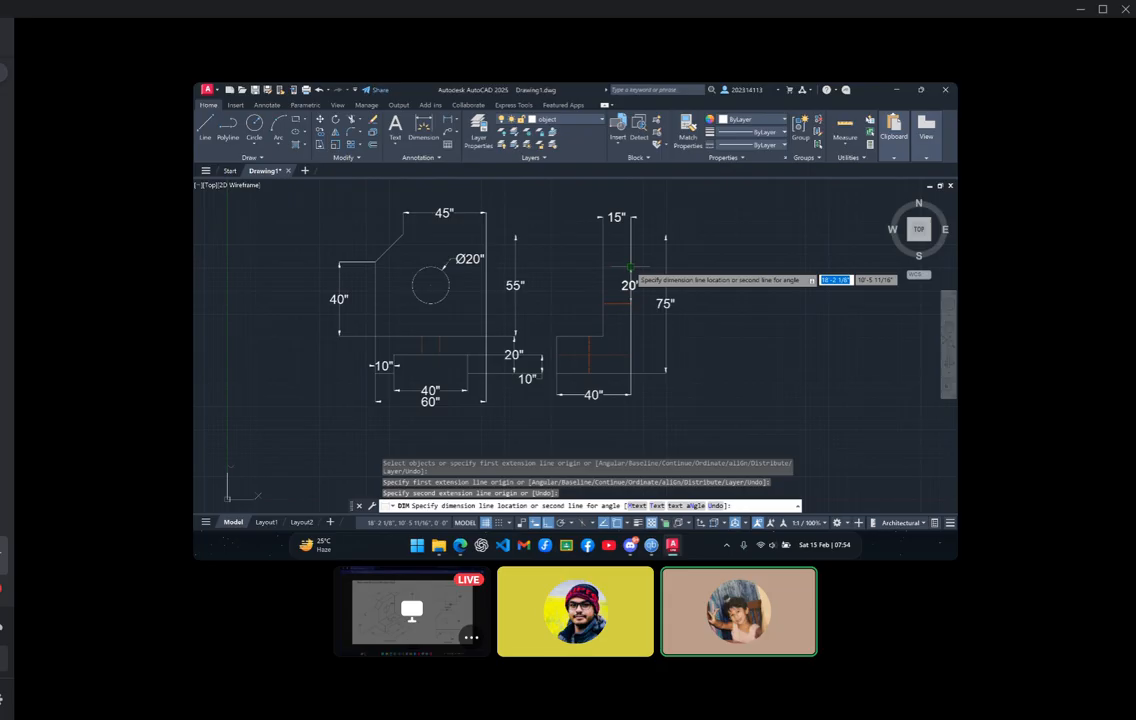
click(644, 283)
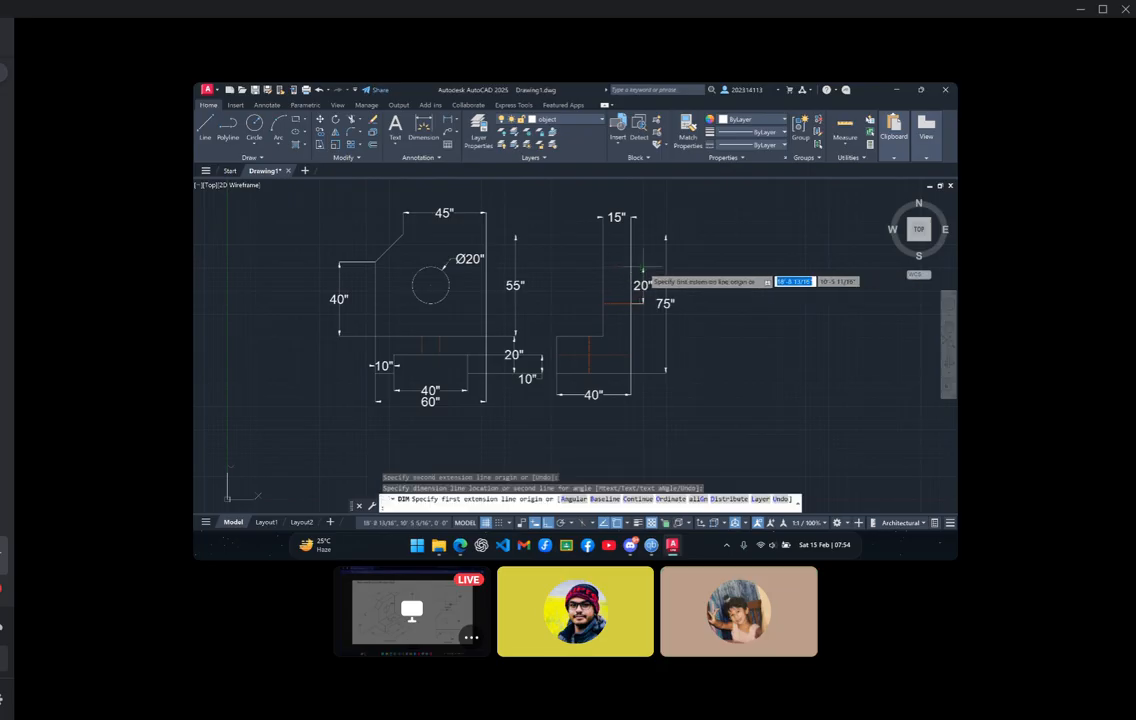
Dimension the hidden hole's width below the side view's base and the hidden slot's height outside the overall height dimension
click(581, 347)
click(590, 378)
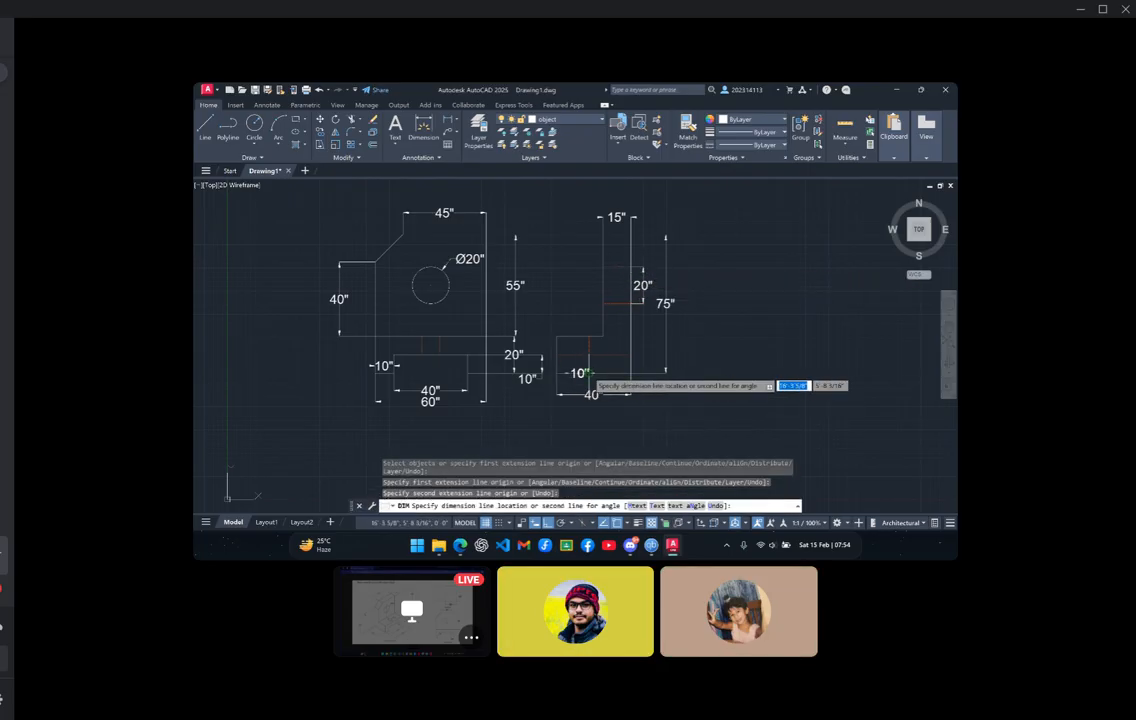
click(588, 380)
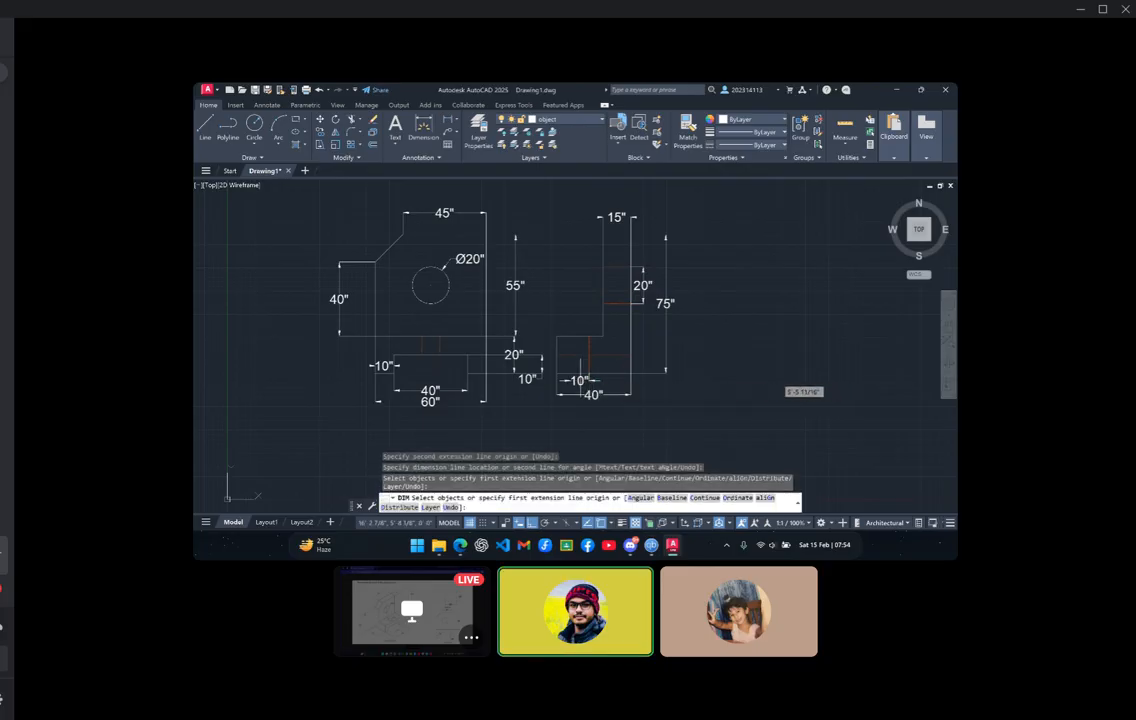
click(630, 373)
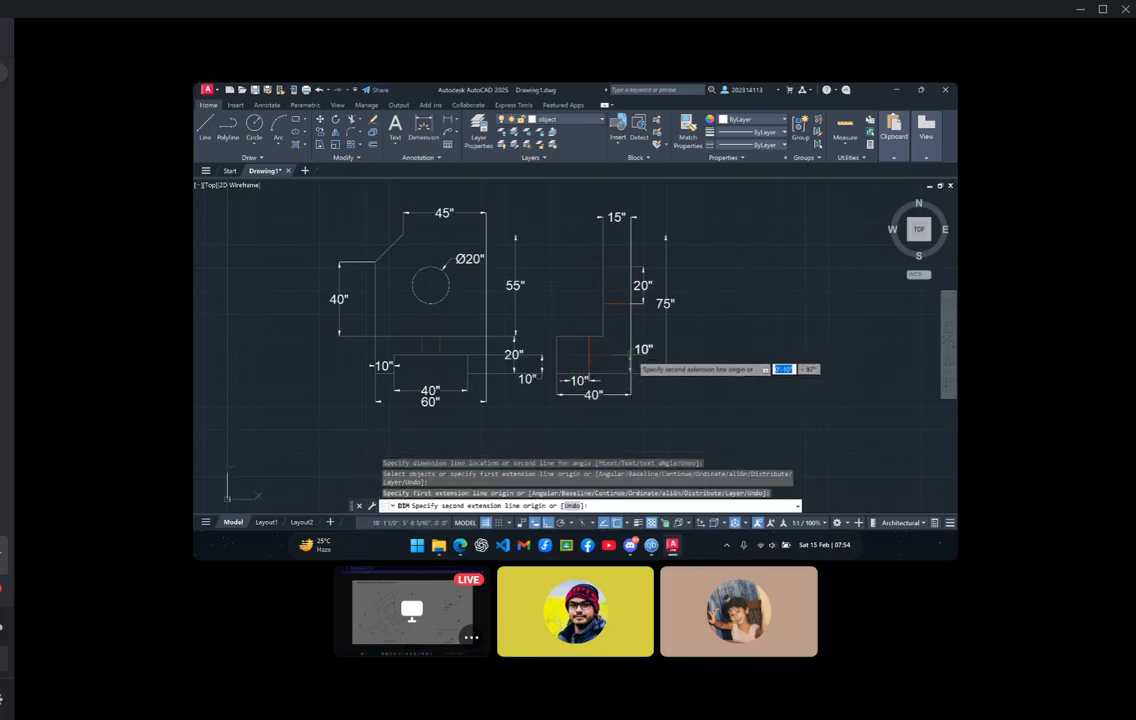
click(630, 353)
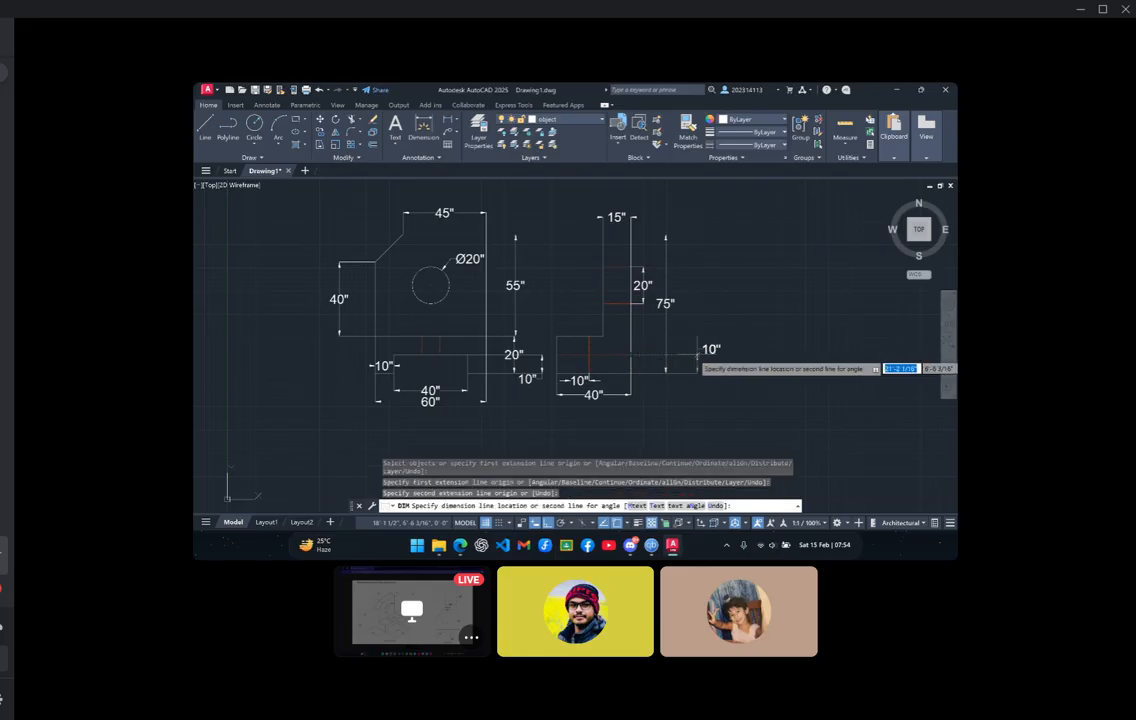
click(698, 357)
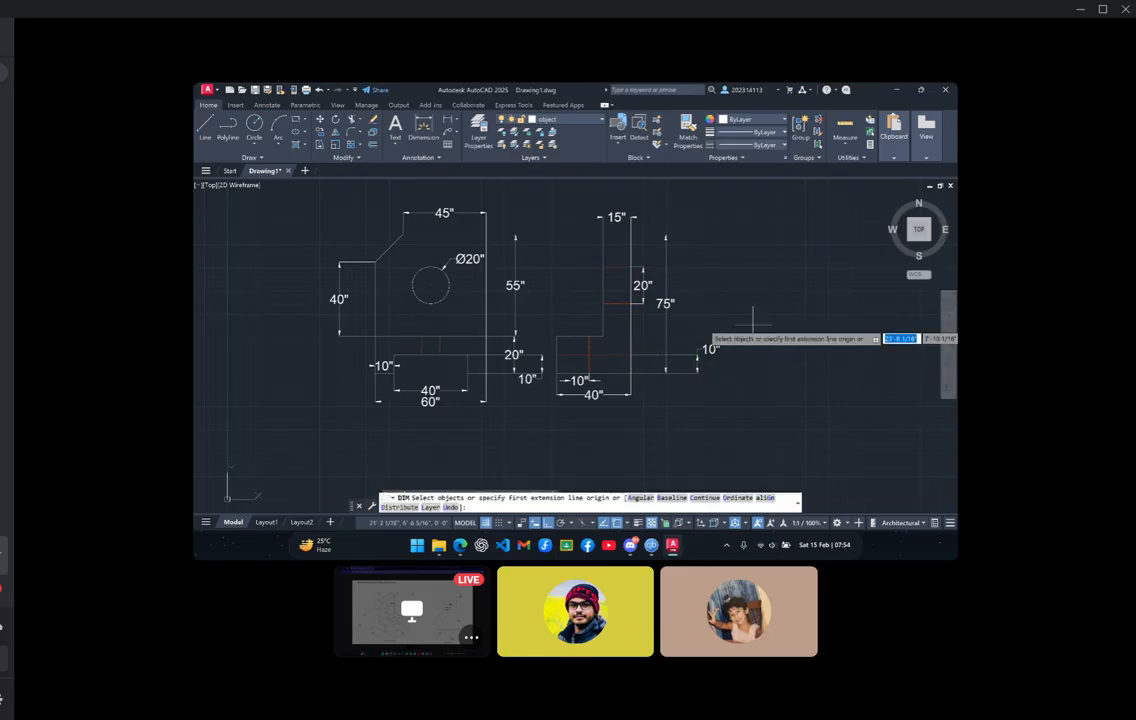
Dimension the side view's base ledge from its left corner to the upright, placing the dimension above the ledge
click(557, 336)
click(603, 336)
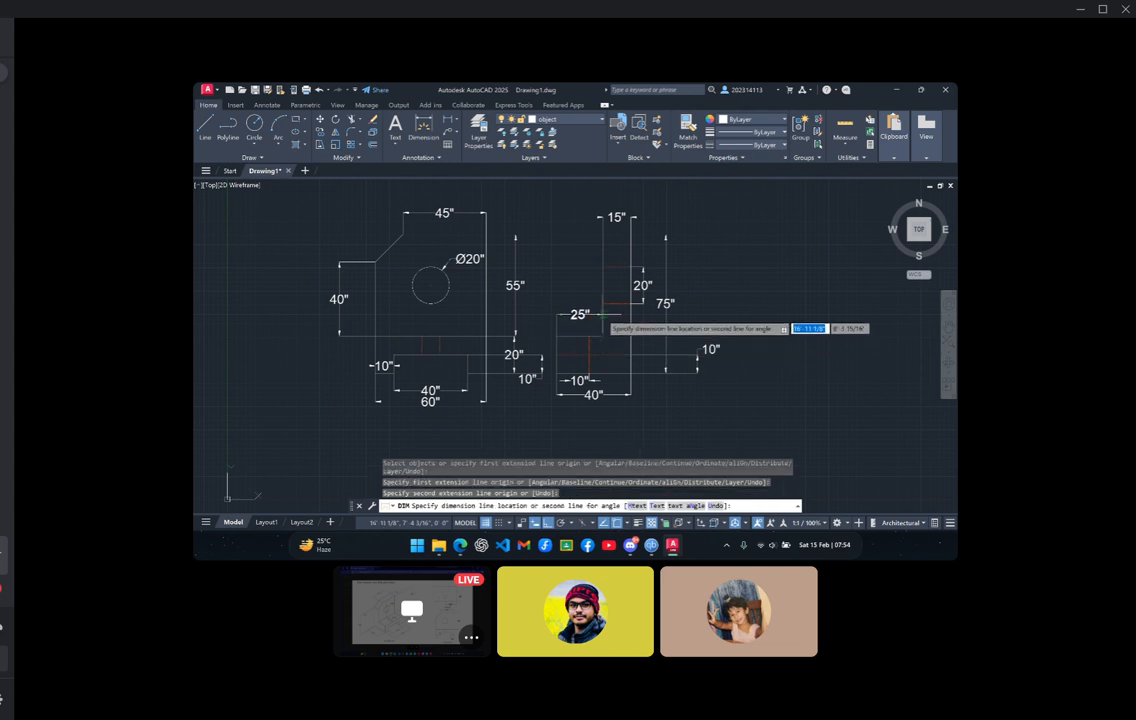
click(603, 314)
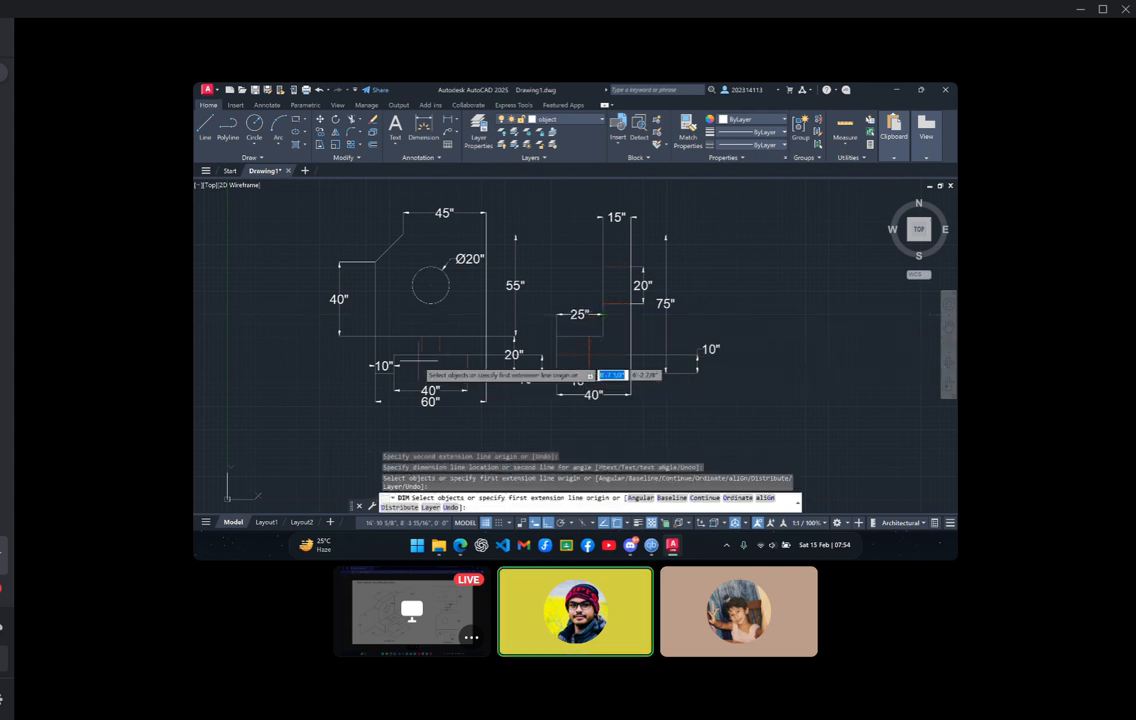
Dimension the spacing between the two vertical hidden lines in the front view's base, placing it inside the slot
click(422, 354)
click(440, 354)
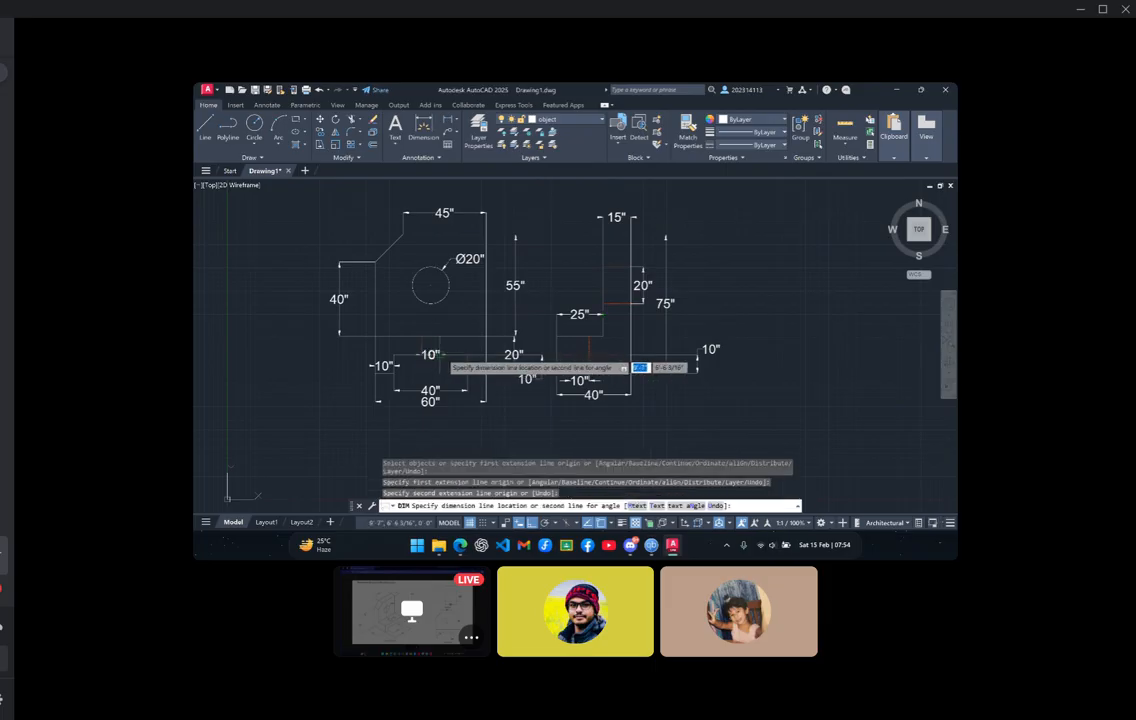
click(445, 370)
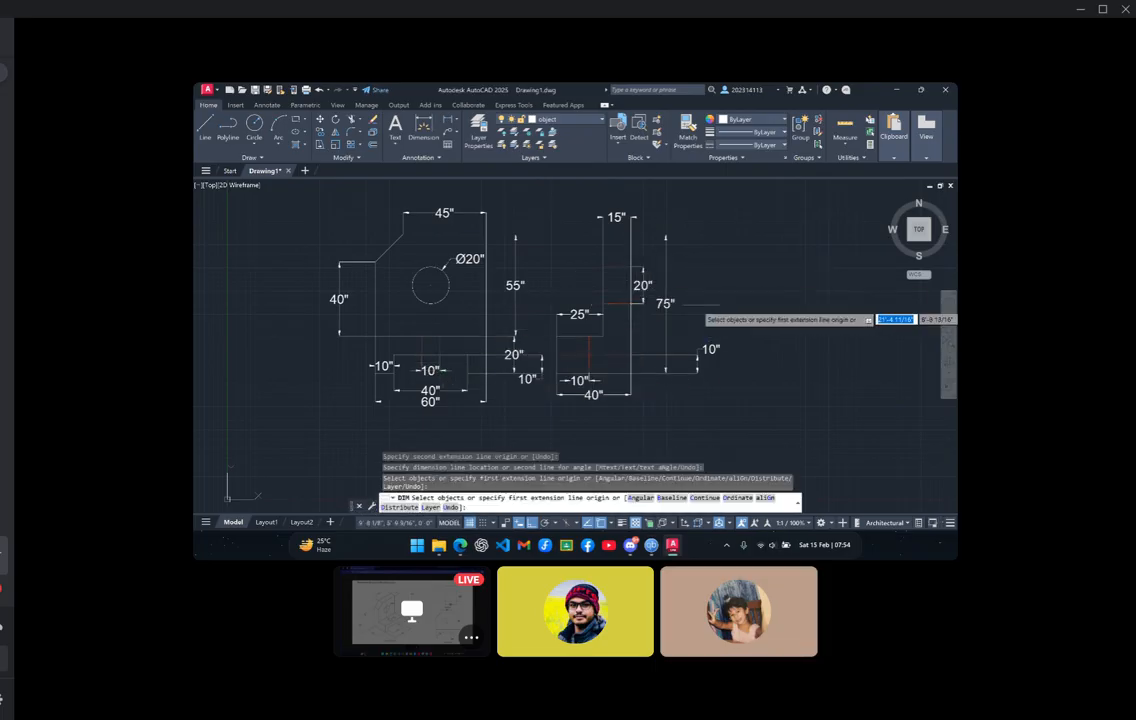
Dimension the top view's full depth along its right edge, placing the dimension to the right of the view
scroll(700, 265, down, 3)
scroll(689, 258, up, 1)
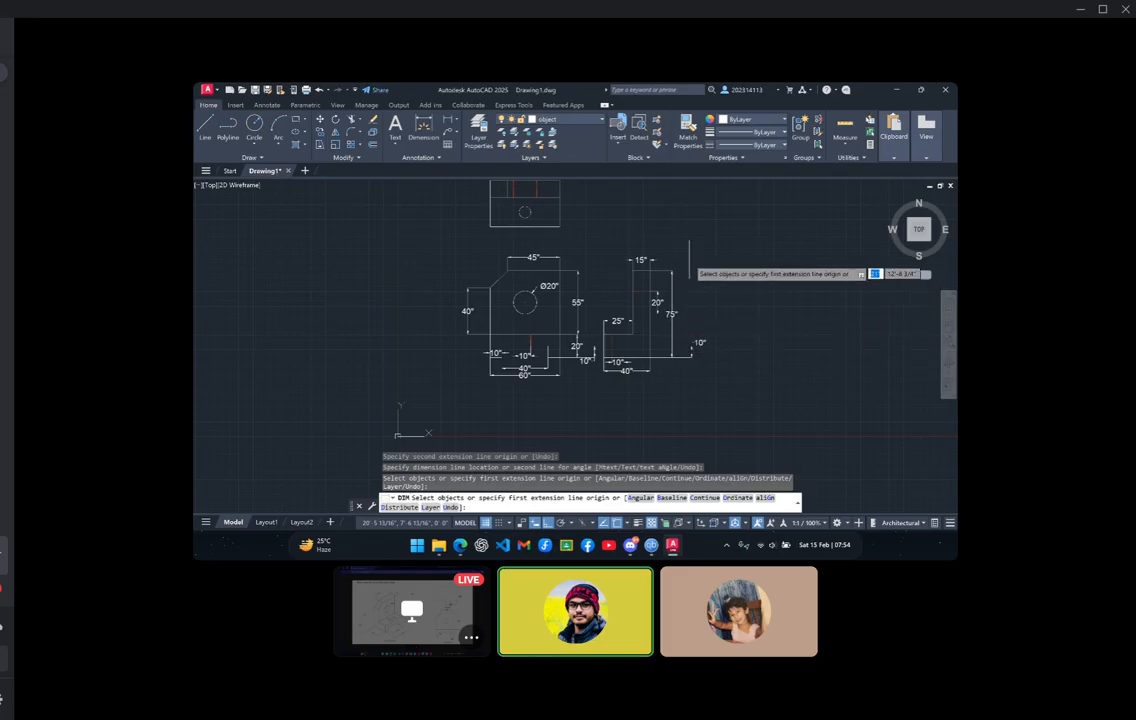
scroll(660, 330, up, 3)
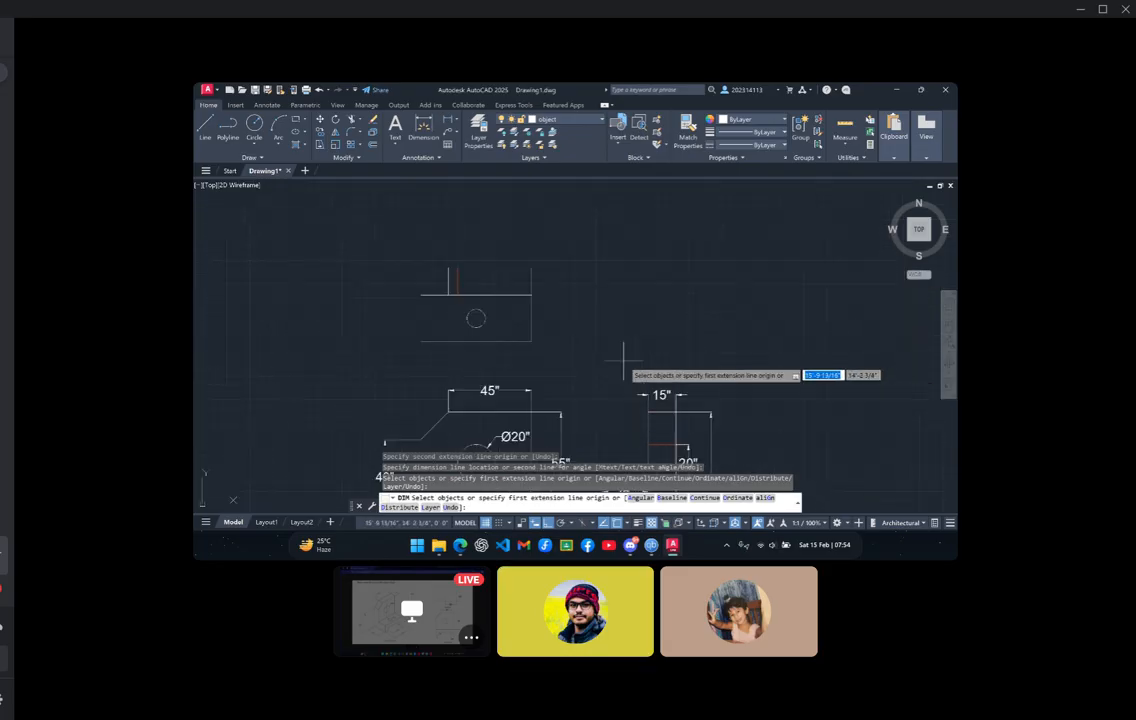
middle_drag(485, 350, 531, 358)
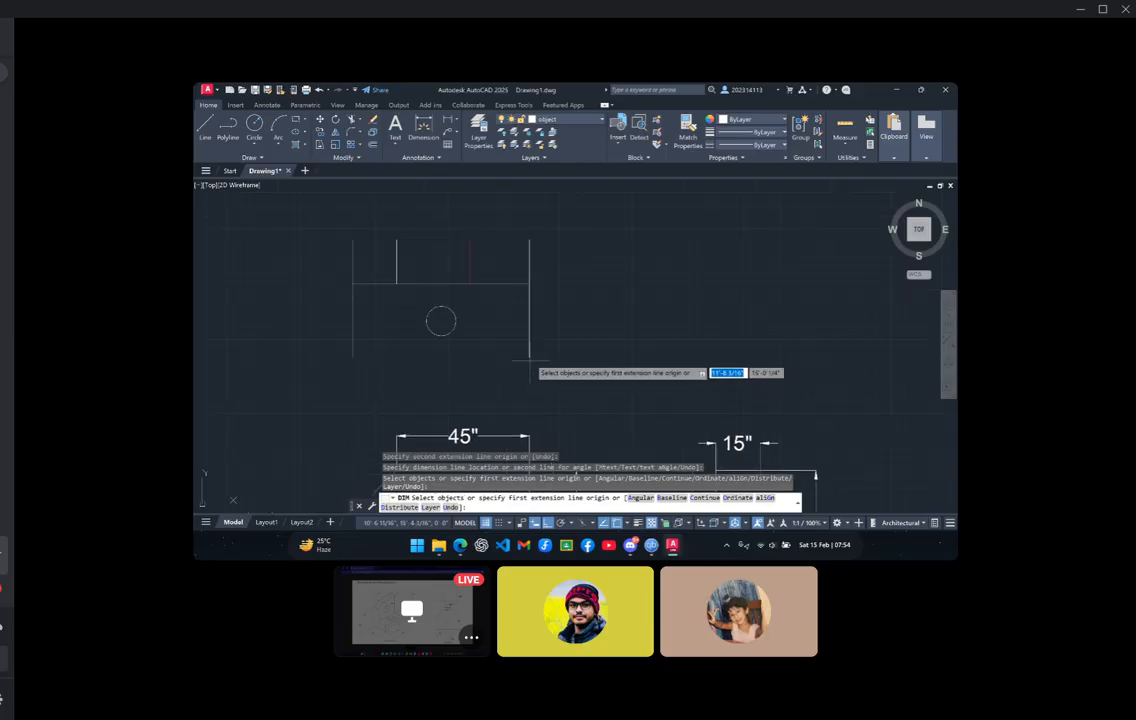
click(530, 358)
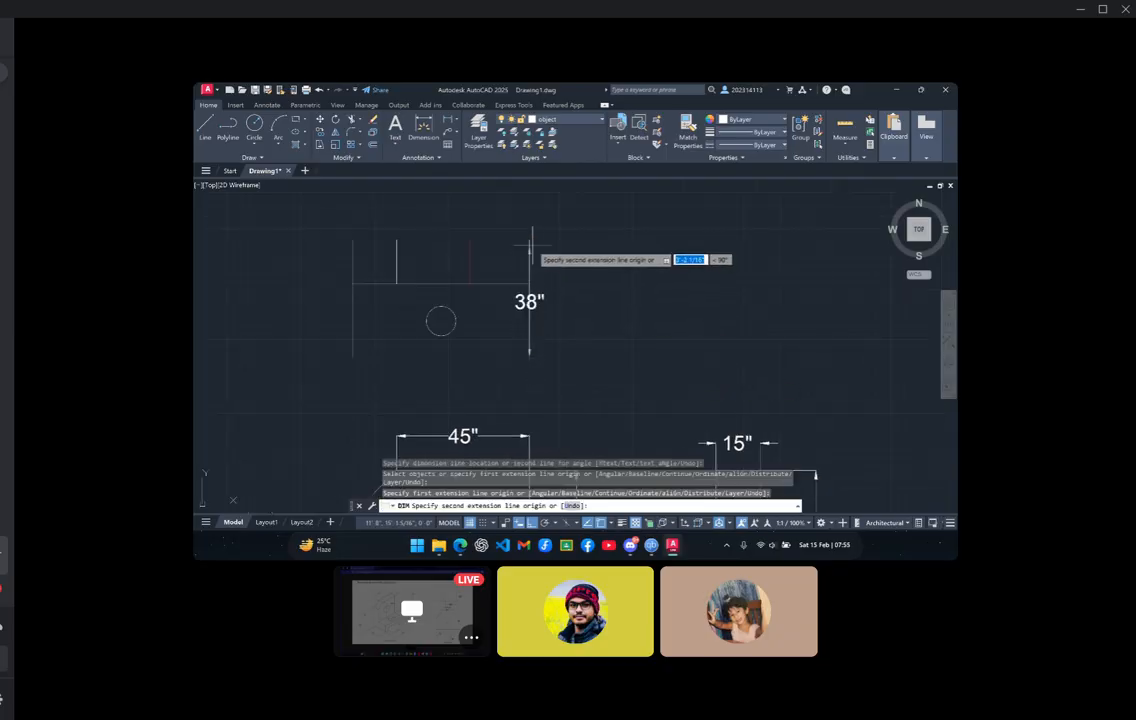
click(530, 241)
click(591, 243)
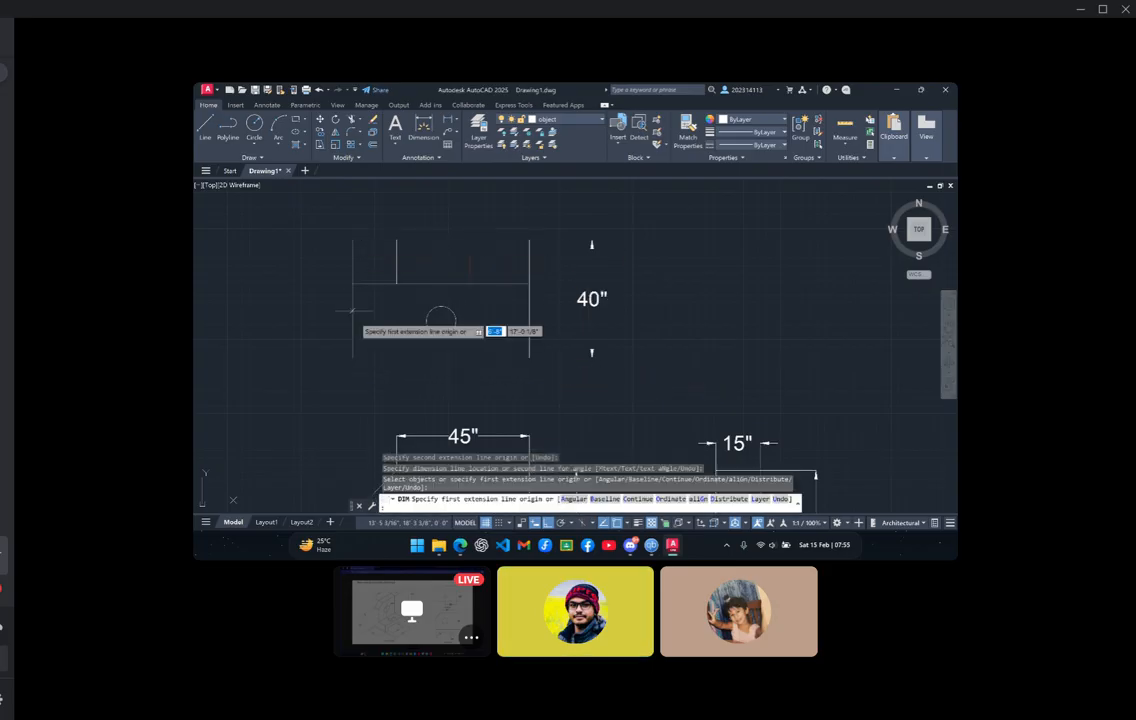
Dimension the top view's overall width between its lower corners, placing the dimension below the view
click(350, 358)
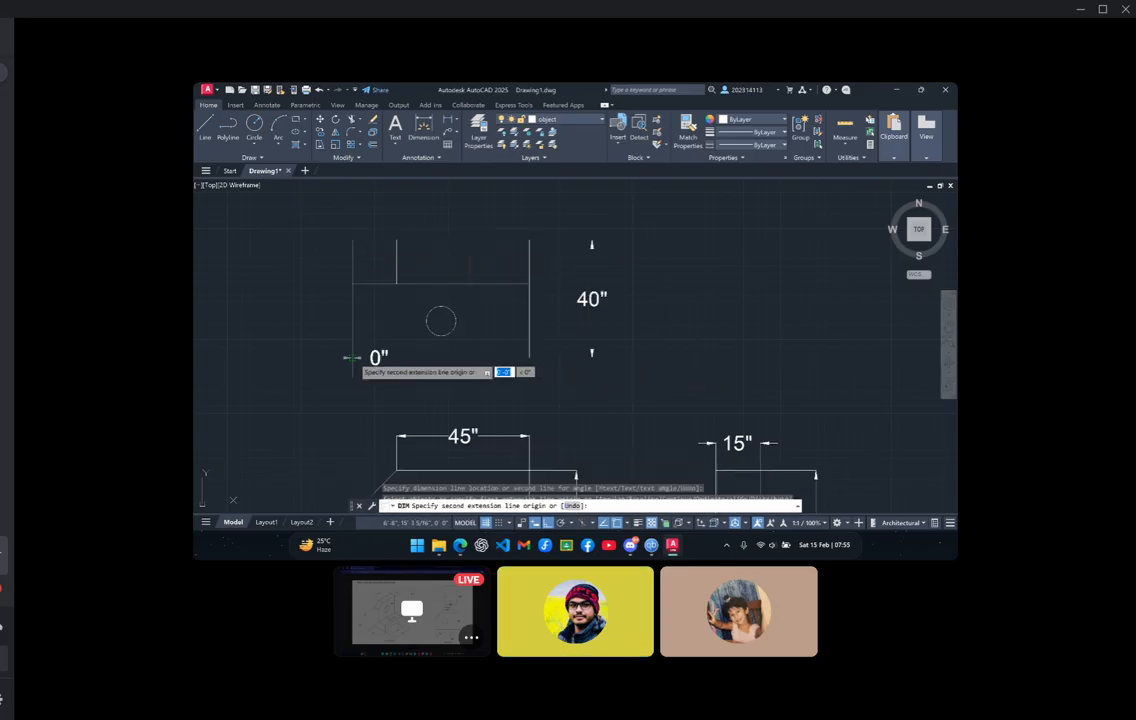
click(530, 358)
click(527, 405)
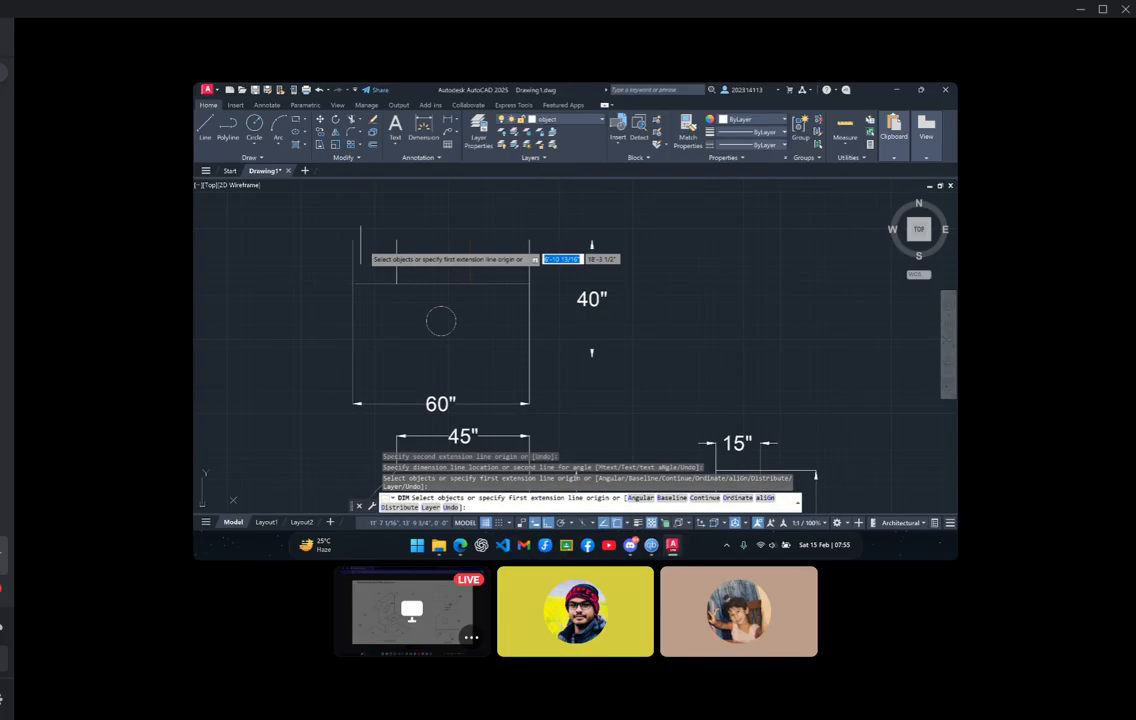
Dimension the top view's upper edge from the chamfer line to the right corner above the view, and the upright's thickness at its left
click(396, 240)
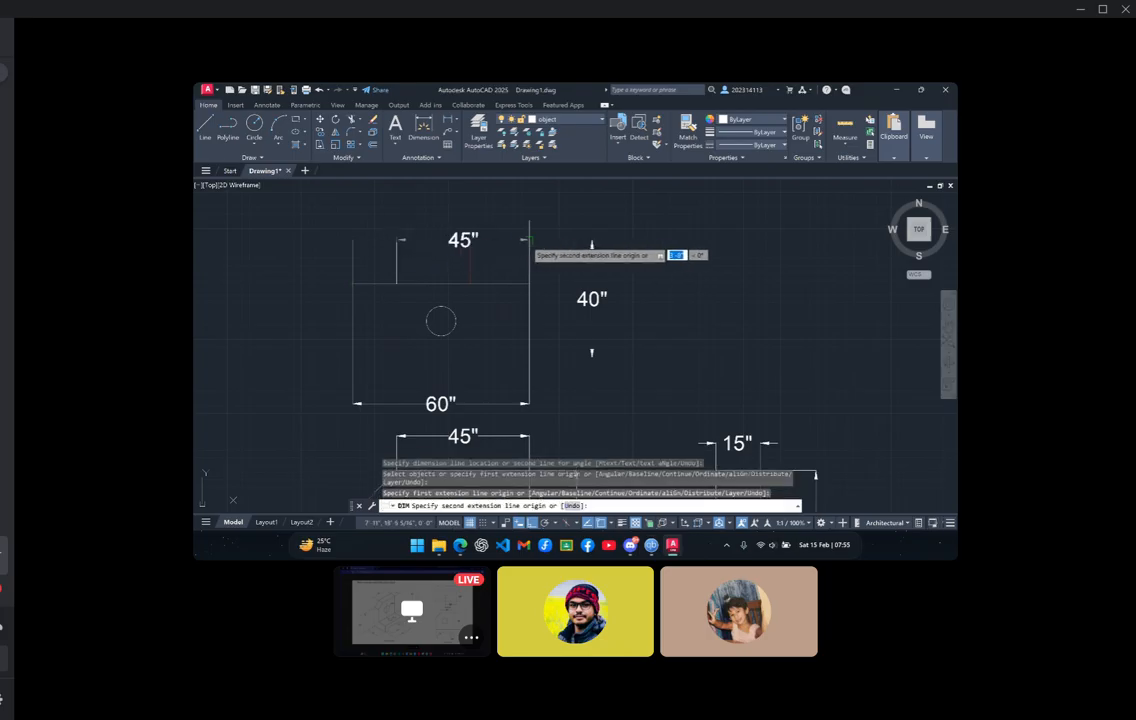
click(529, 240)
click(529, 211)
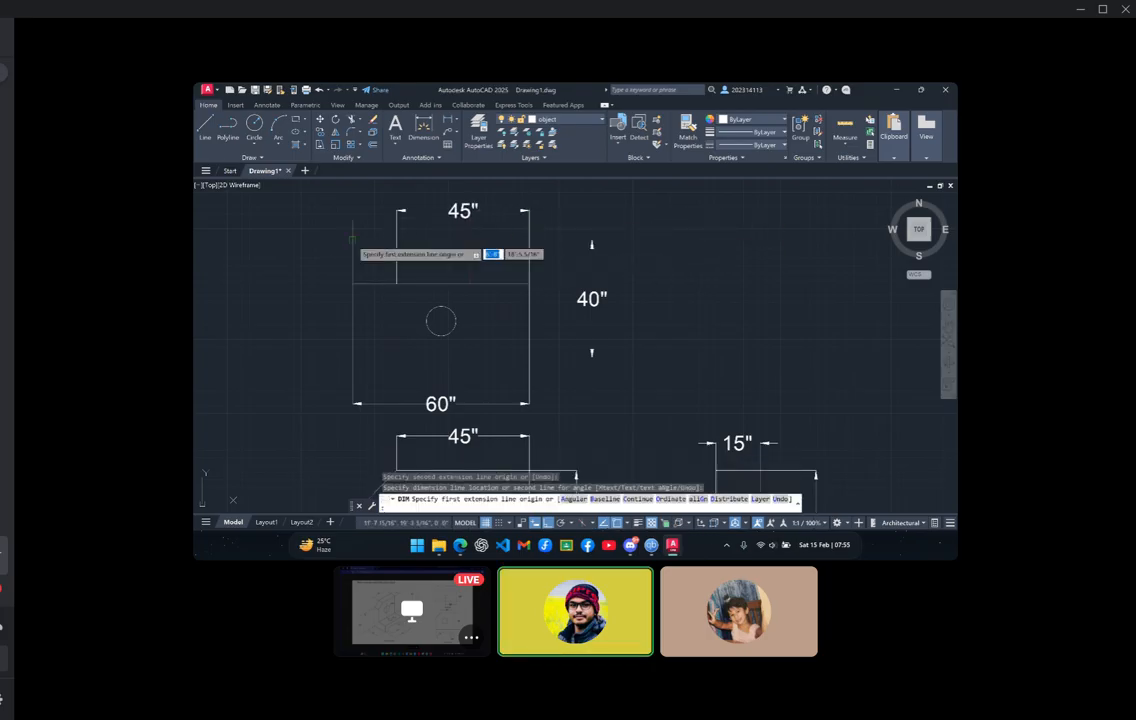
click(352, 240)
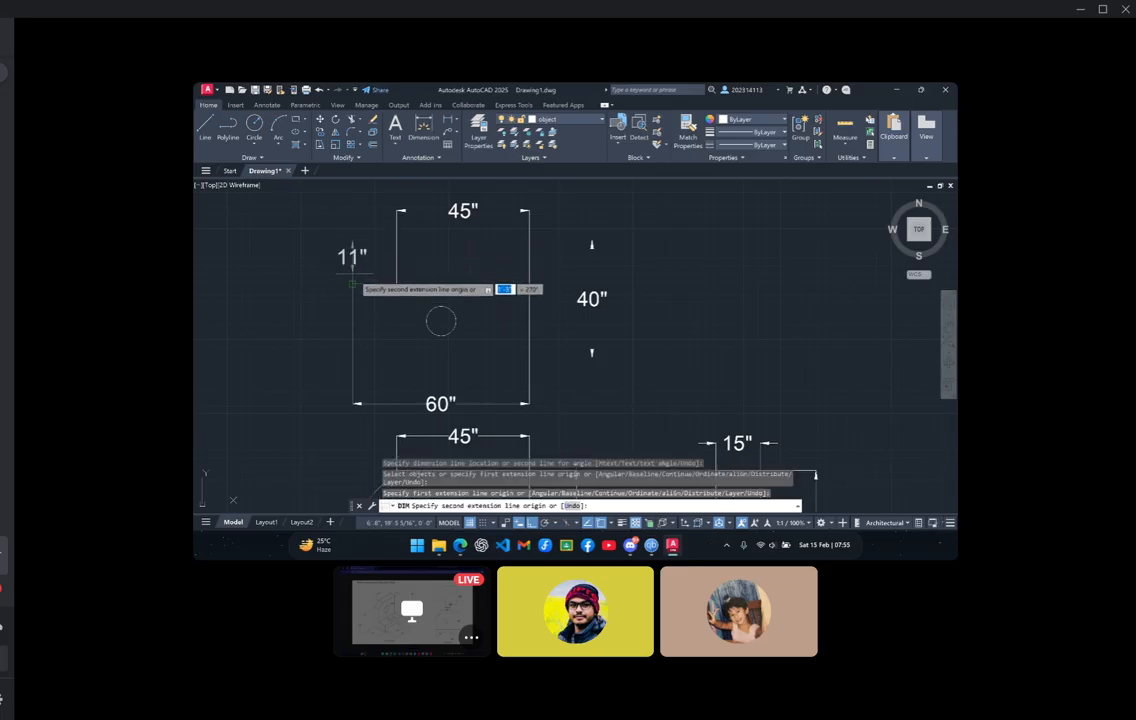
click(352, 283)
click(320, 283)
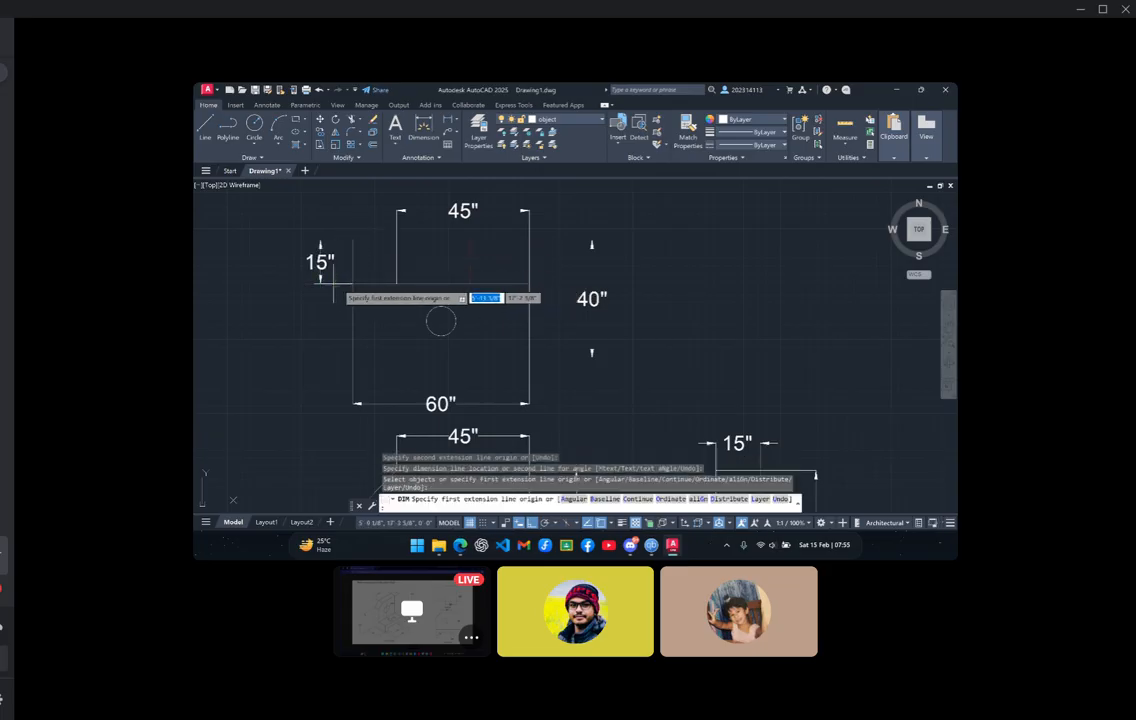
Dimension the spacing between the top view's two vertical hidden lines, placing it just above the circle, and end the dimensioning
click(410, 284)
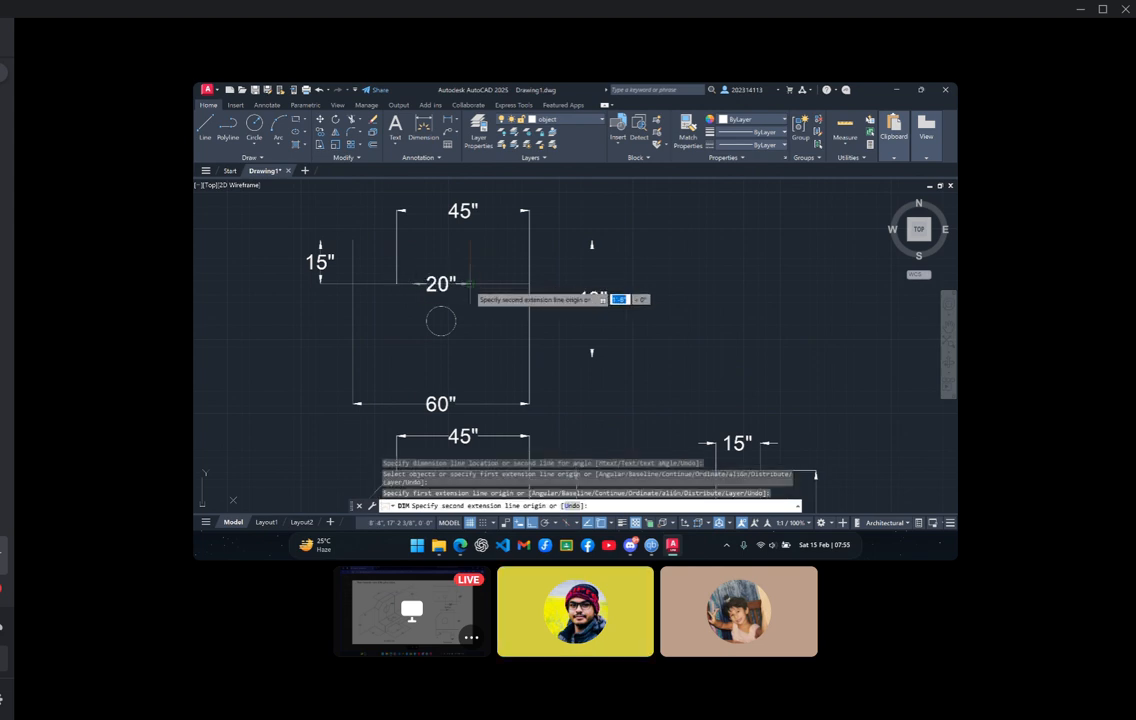
click(471, 283)
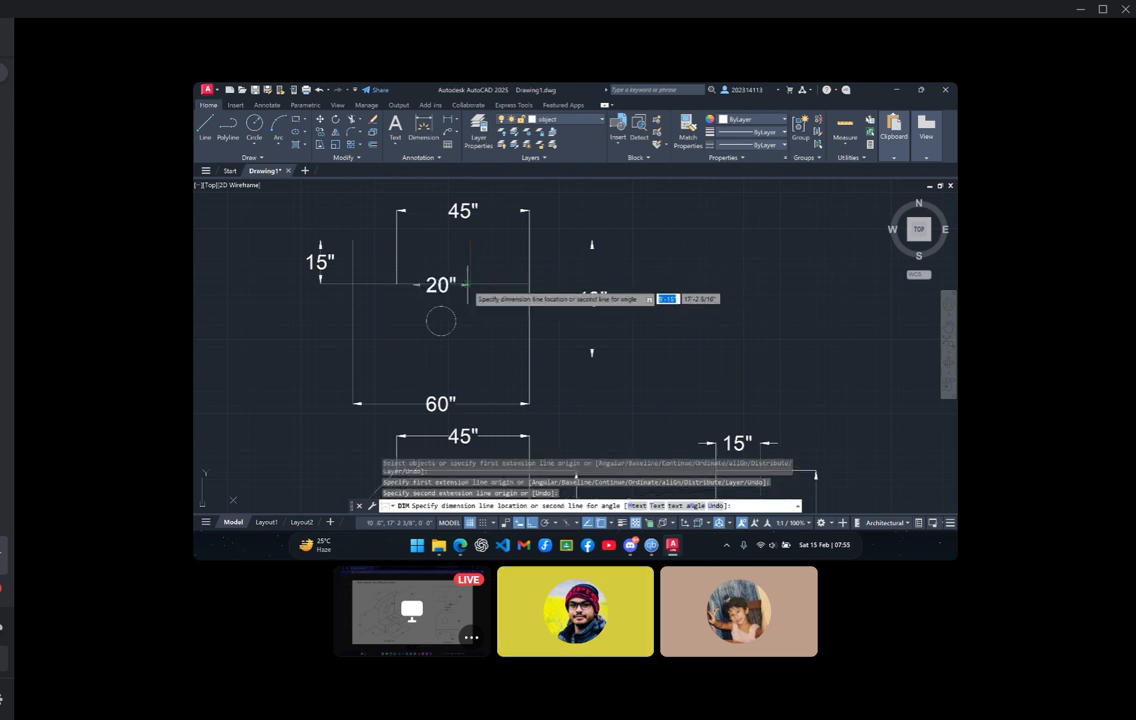
click(465, 295)
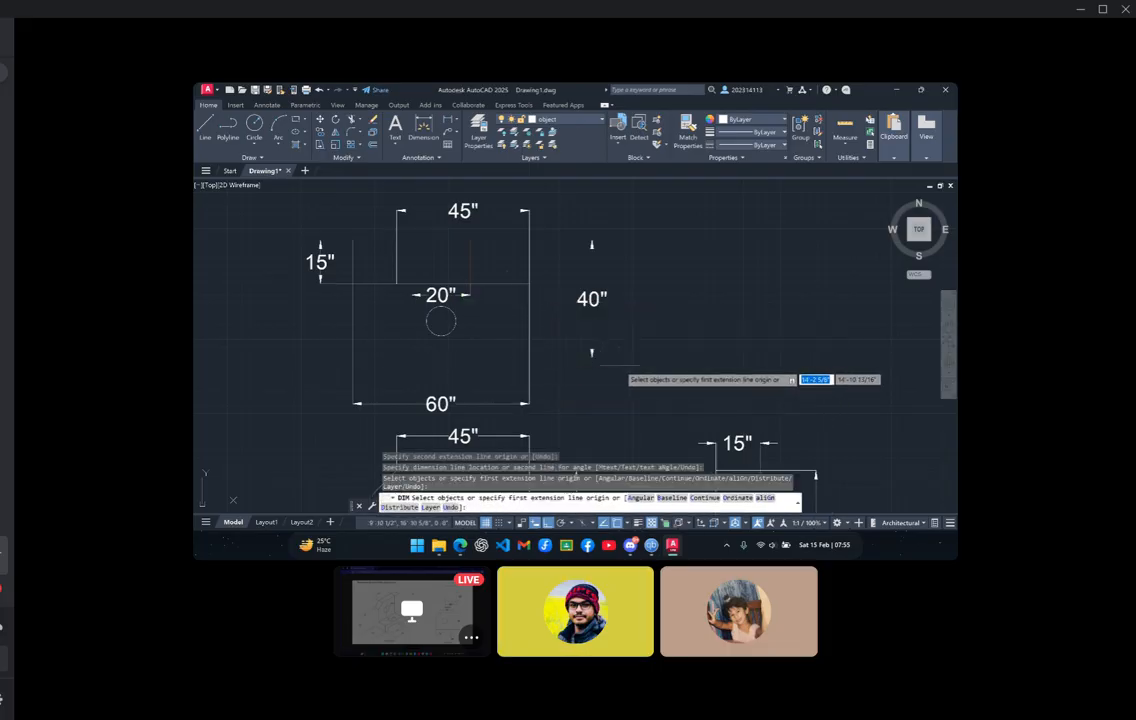
key(Escape)
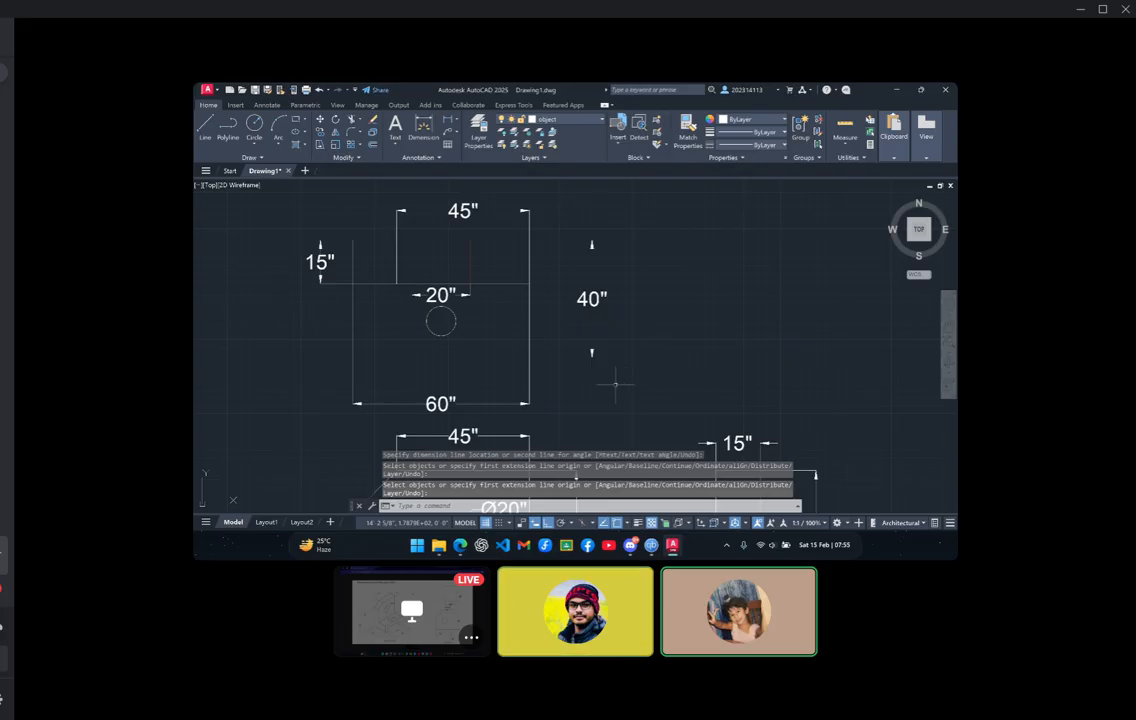
Add a diameter dimension to the top view's circle, placing its text to the upper right of the circle
text(d)
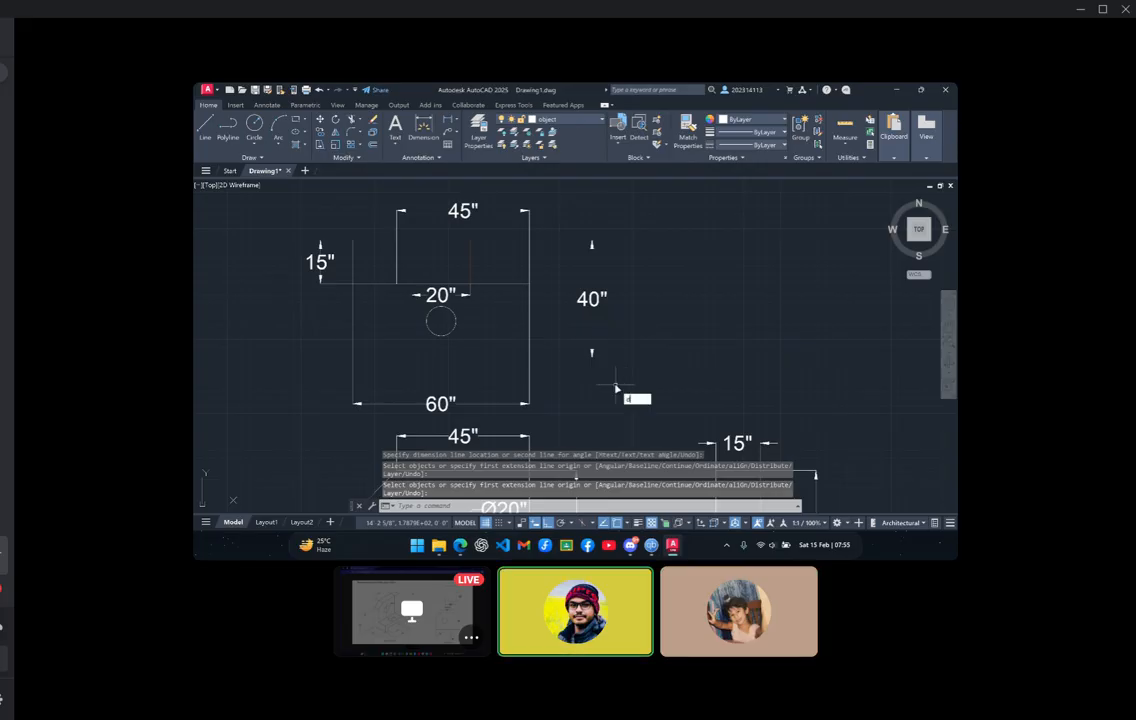
text(imdia)
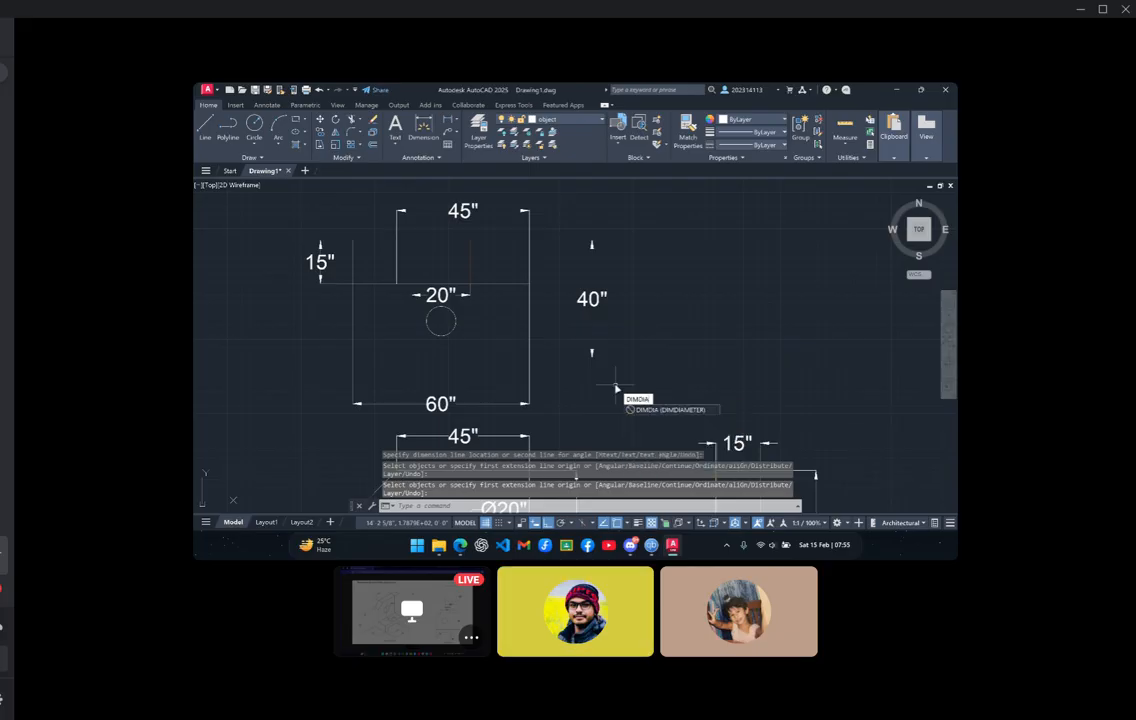
key(Return)
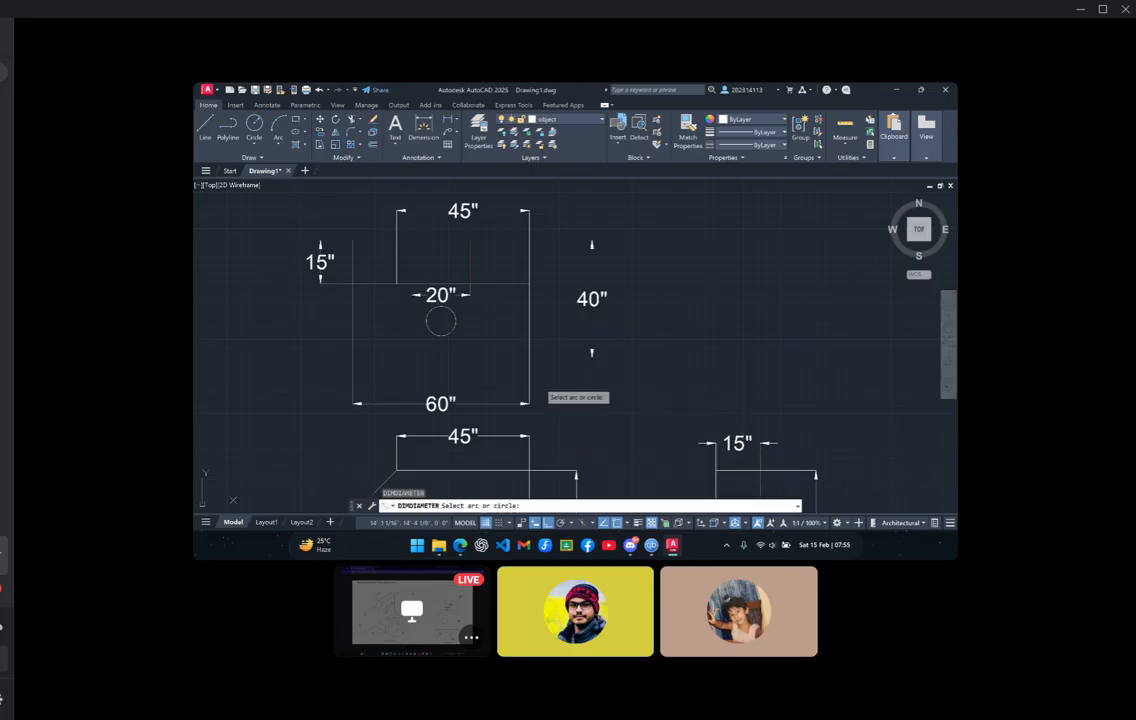
click(443, 334)
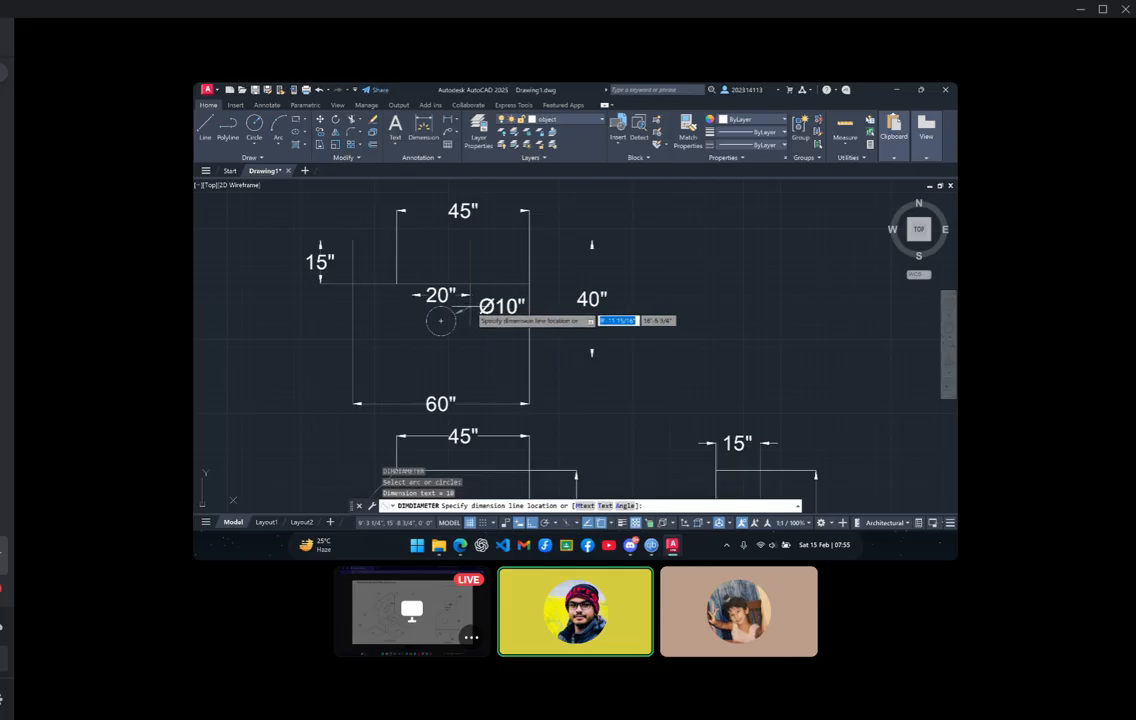
click(467, 305)
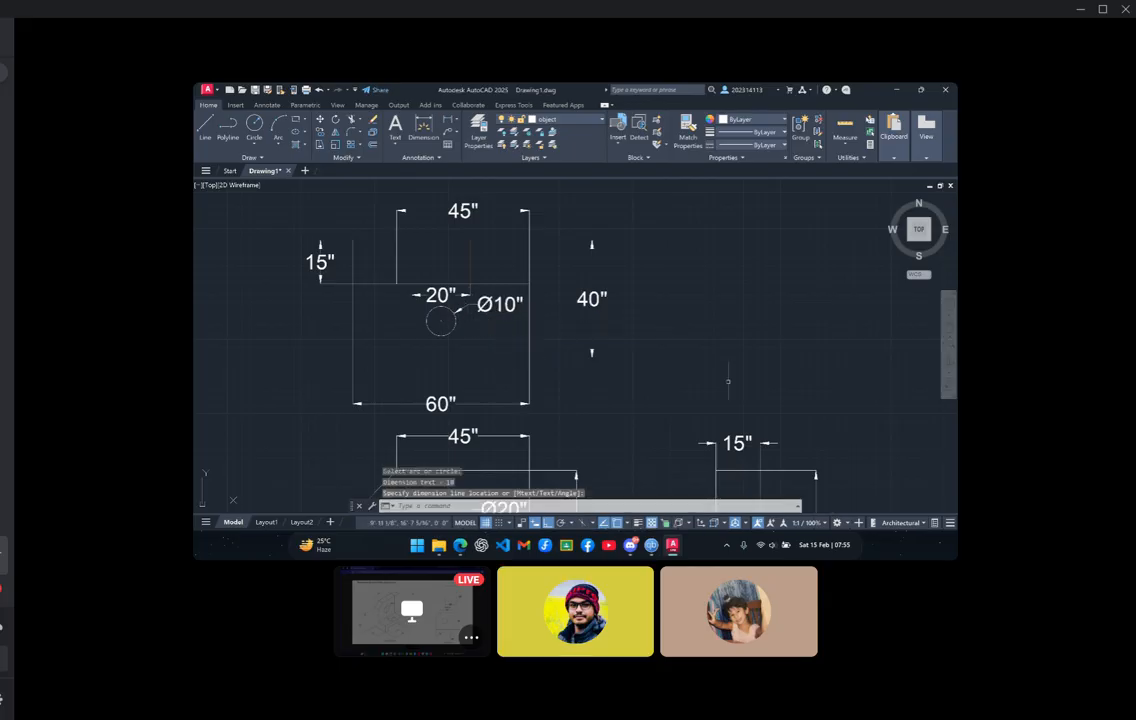
Set up a plot of the drawing with Microsoft Print to PDF as the printer and A4 as the paper size
scroll(702, 402, down, 2)
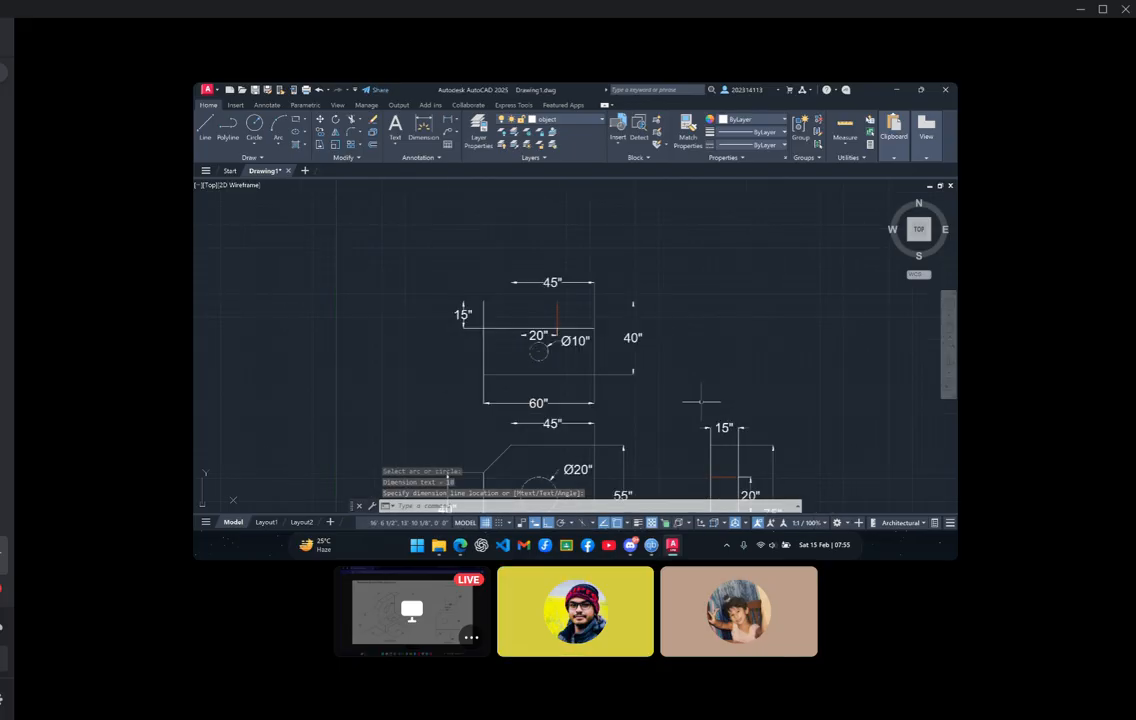
middle_drag(700, 398, 608, 304)
scroll(608, 304, down, 2)
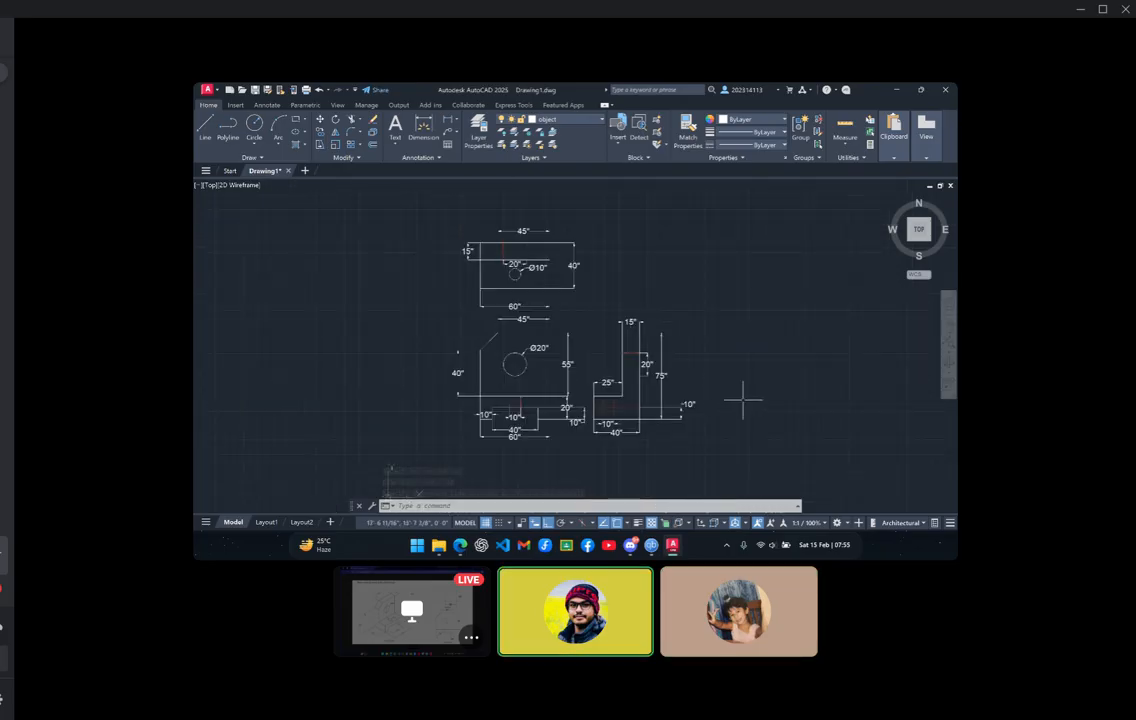
mouse_move(740, 398)
middle_down()
mouse_move(654, 378)
mouse_move(630, 400)
middle_up()
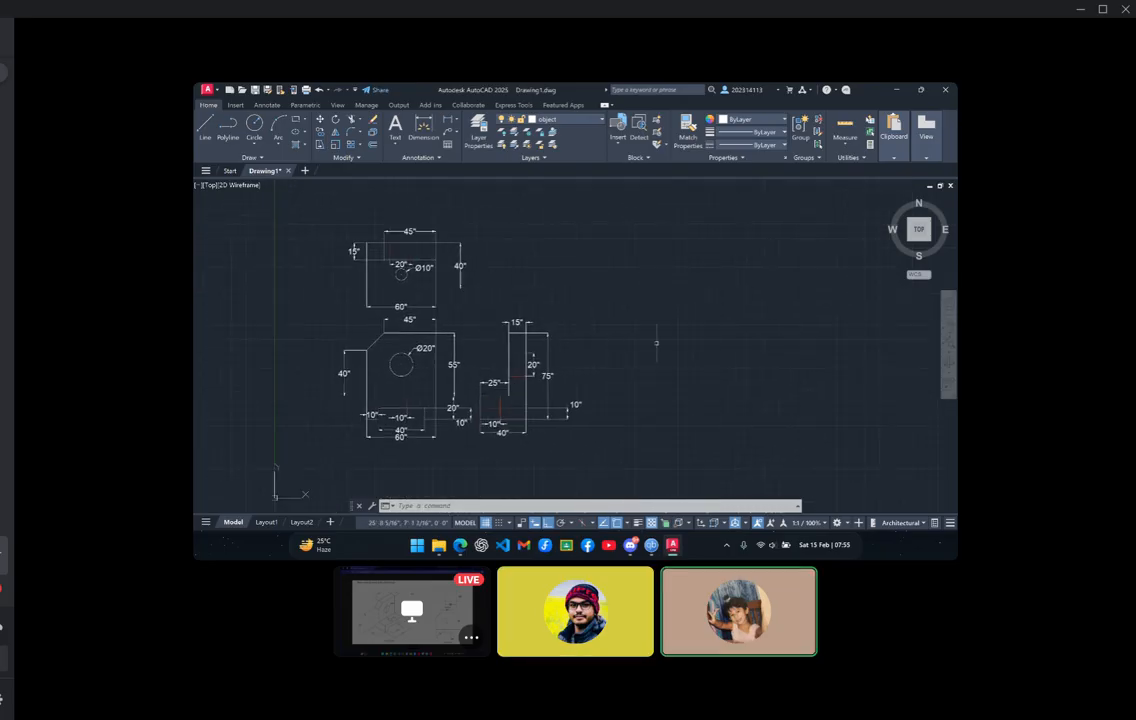
key(ctrl+p)
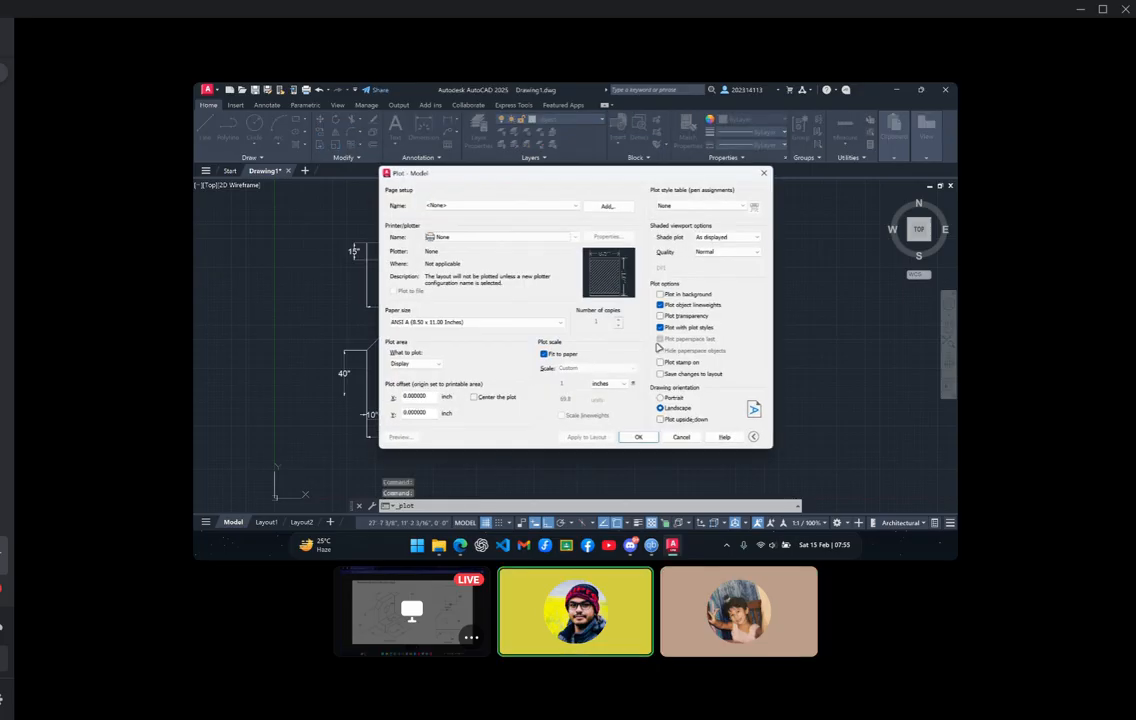
click(545, 238)
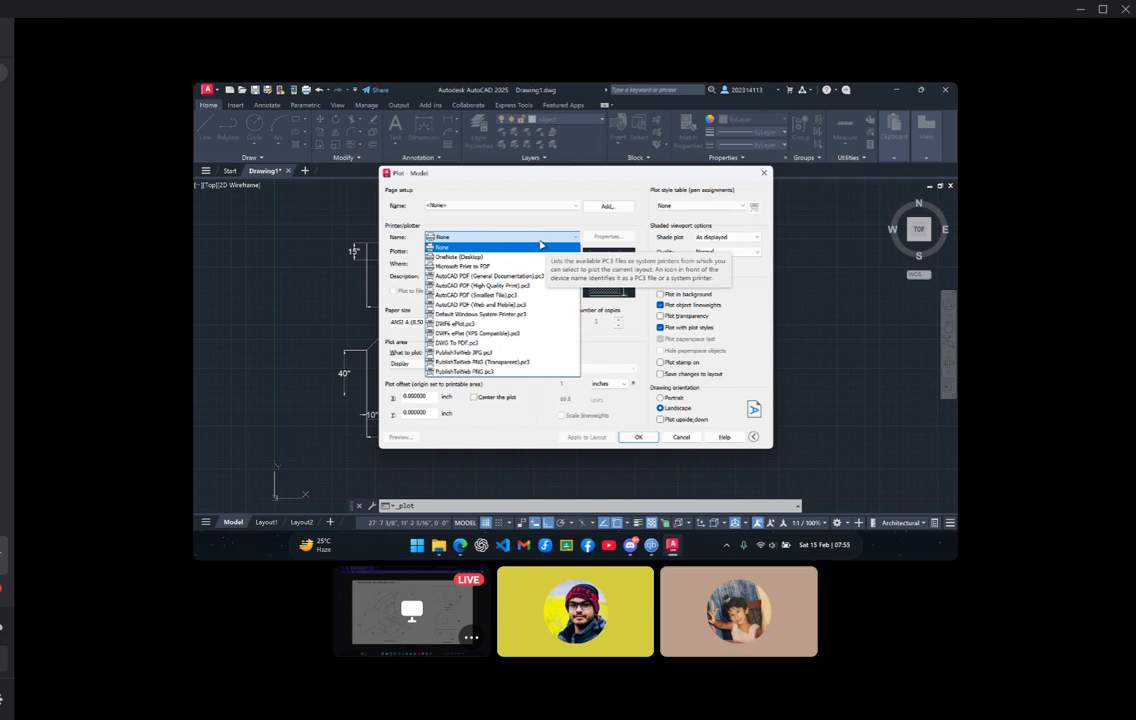
click(505, 268)
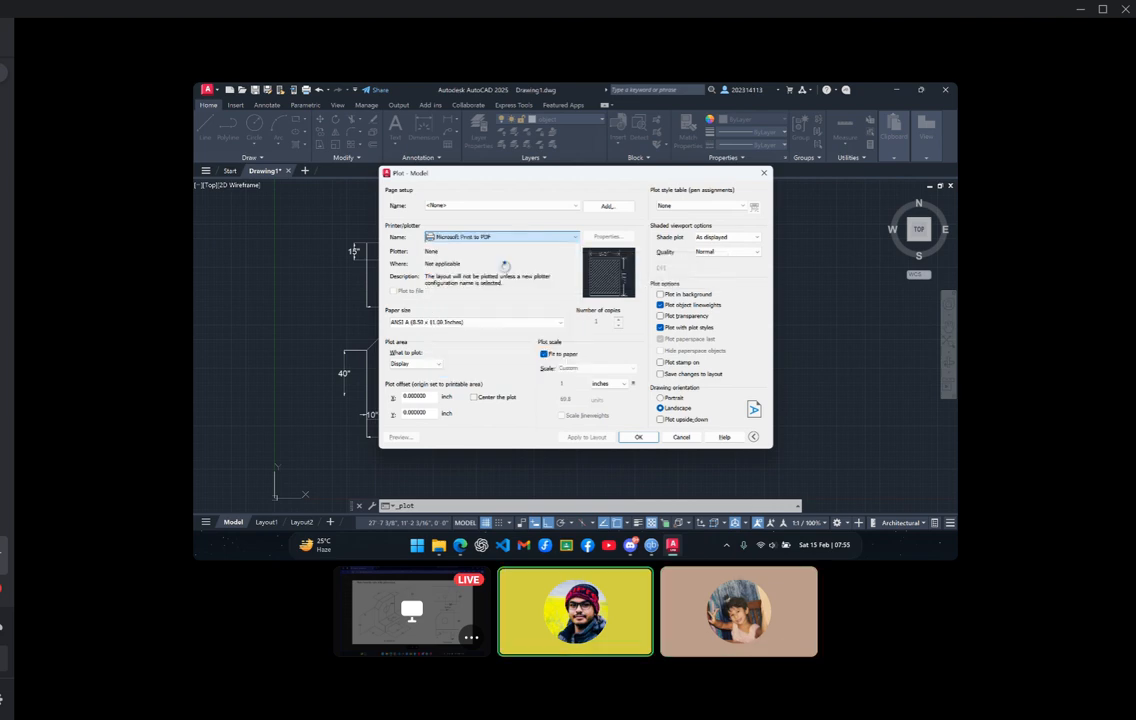
click(505, 322)
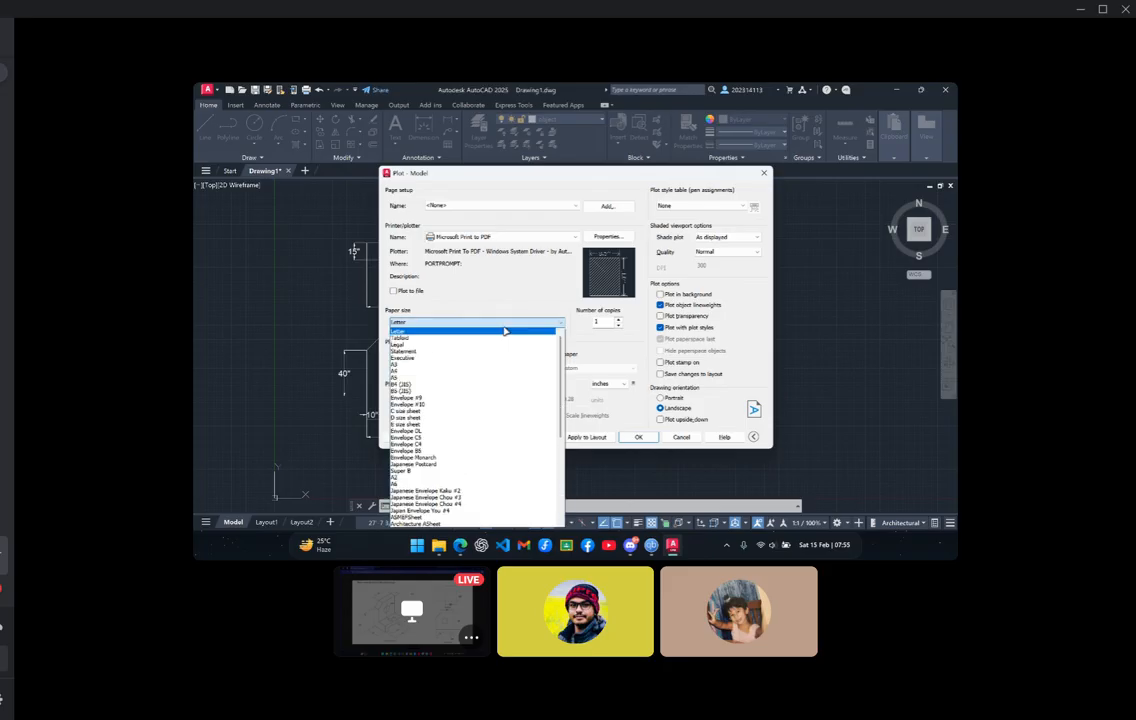
click(408, 371)
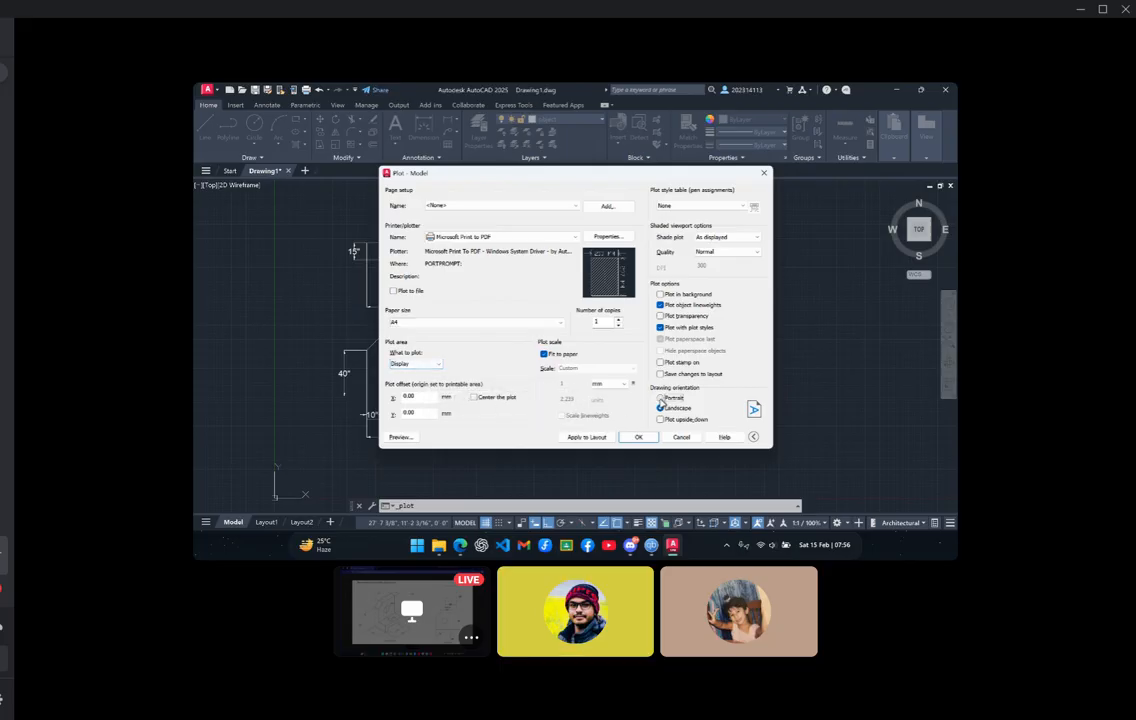
Set the plot to portrait orientation and save the output as eeeeee on Local Disk (D:)
click(660, 398)
click(638, 439)
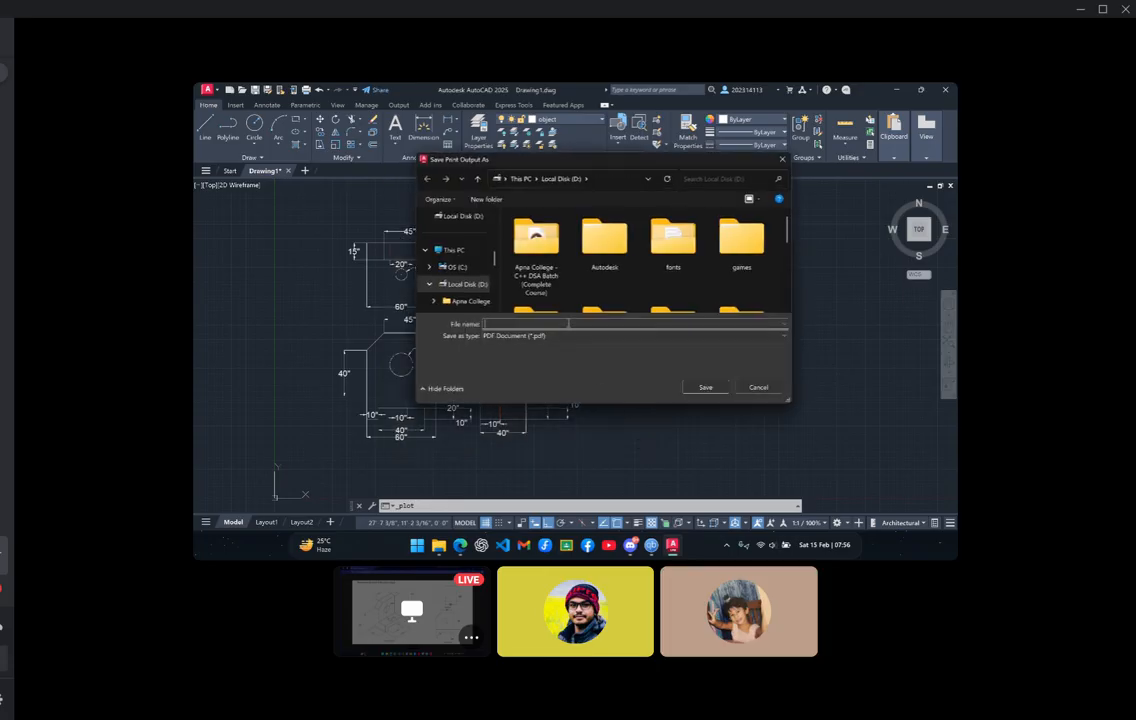
text(eeeeee)
click(703, 388)
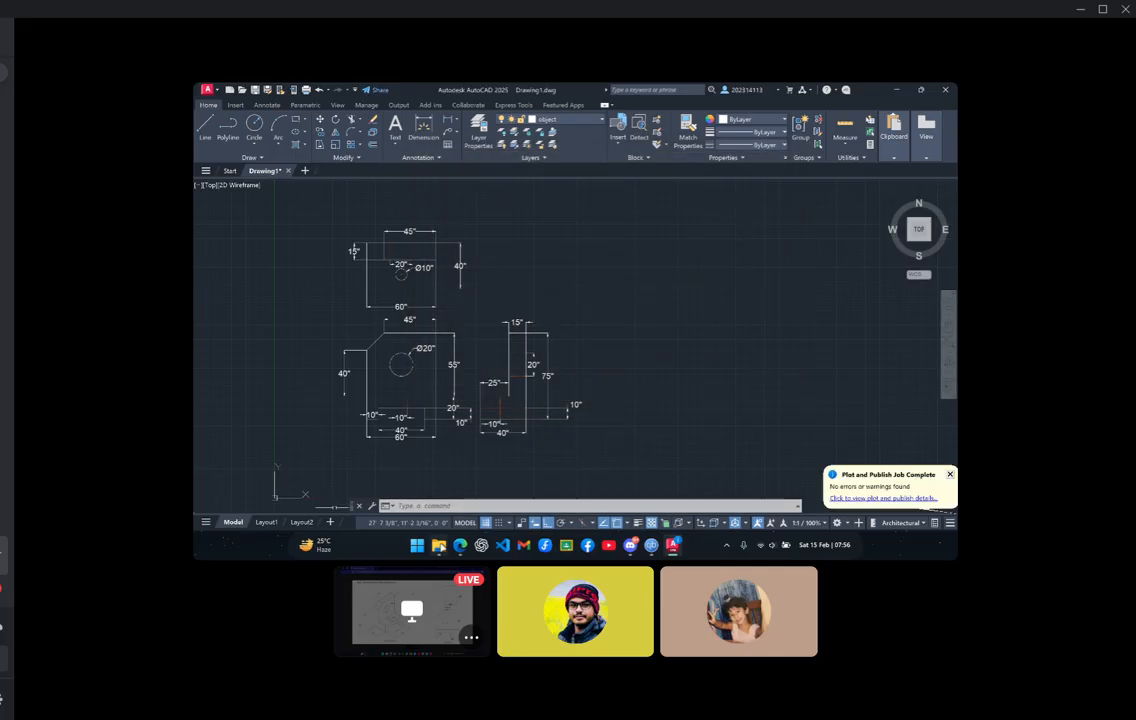
Switch to File Explorer, open eeeeee.pdf from Local Disk (D:) and look over the plotted page
click(438, 545)
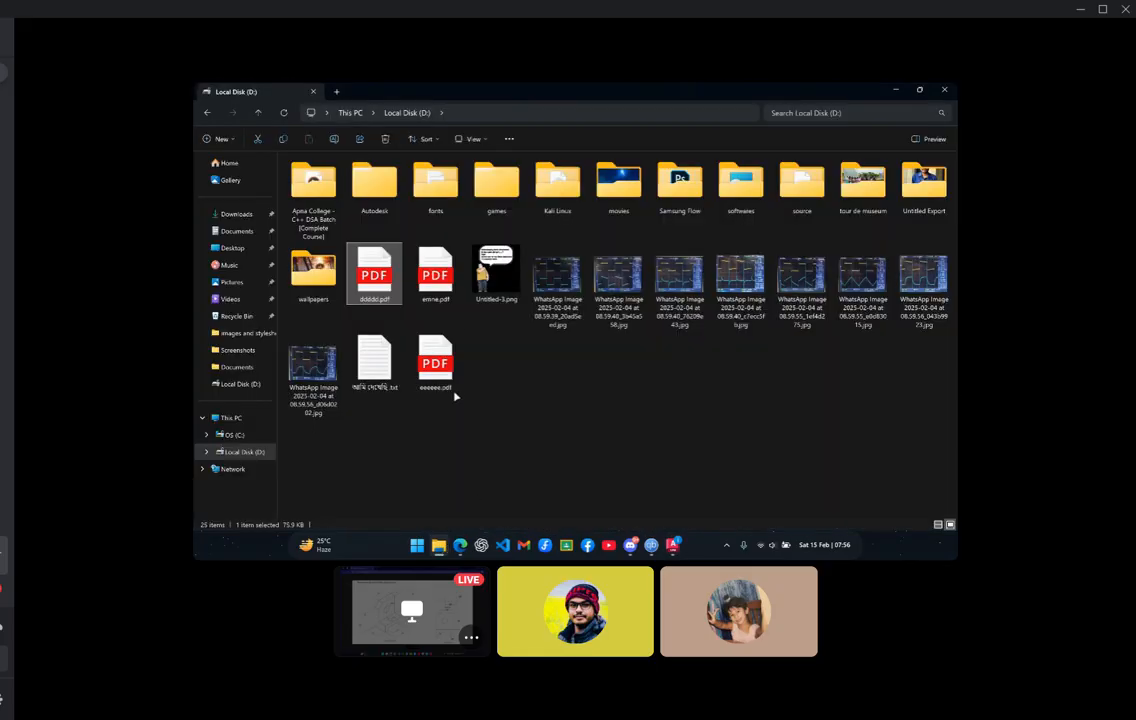
double_click(430, 372)
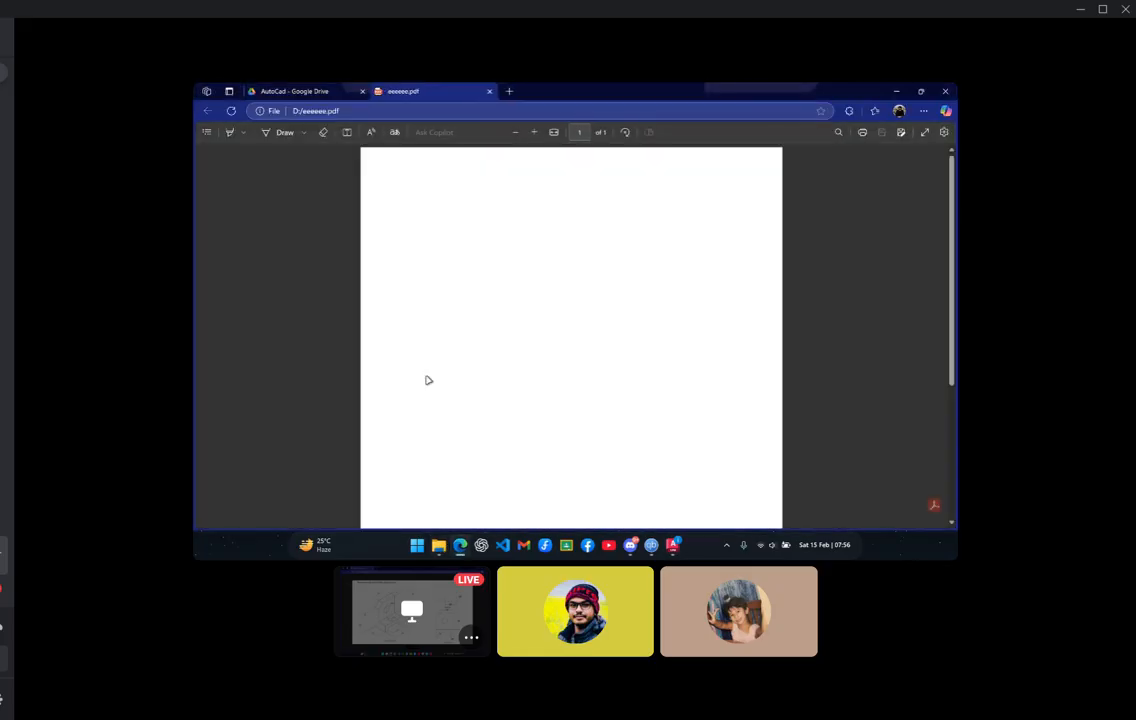
scroll(591, 358, down, 5)
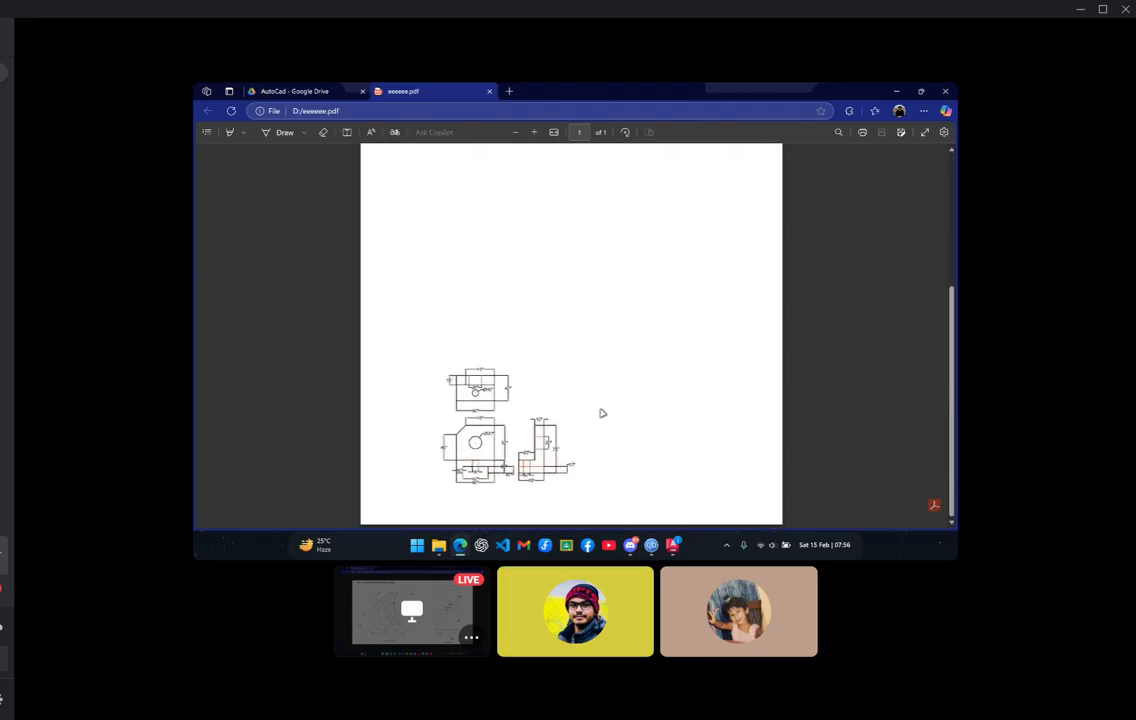
scroll(602, 413, up, 5)
scroll(602, 413, down, 5)
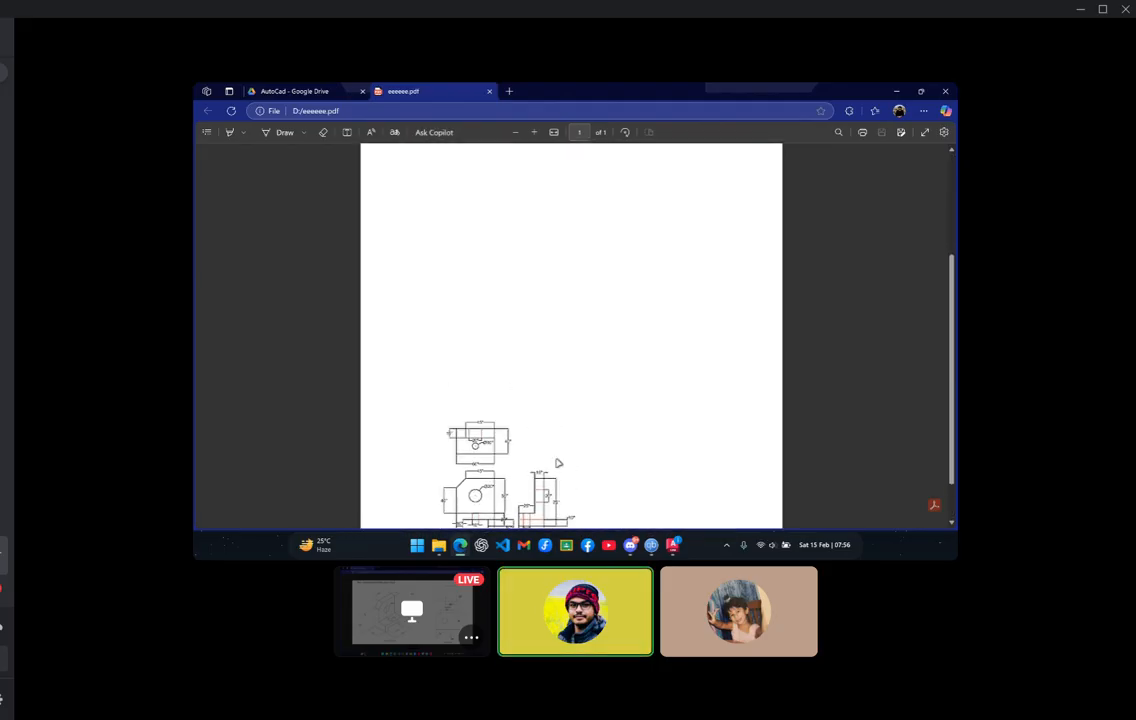
Examine the linework, hidden lines and dimensions of the plotted top, front and side views in the PDF
click(537, 132)
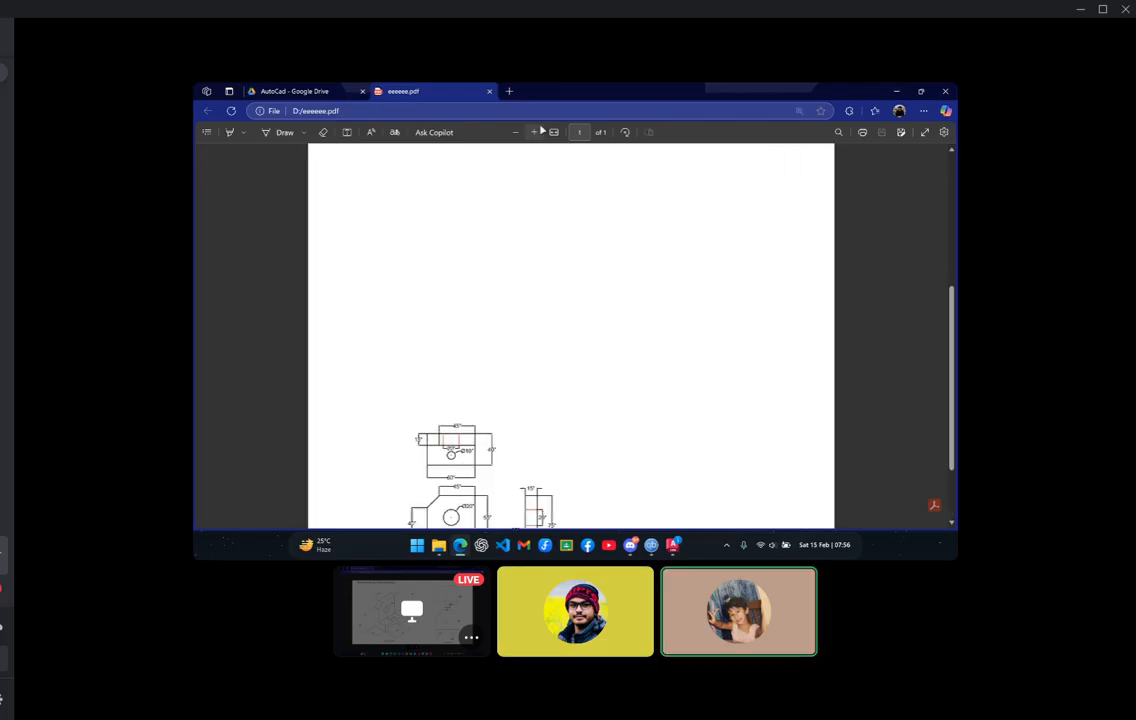
click(537, 132)
scroll(545, 406, down, 5)
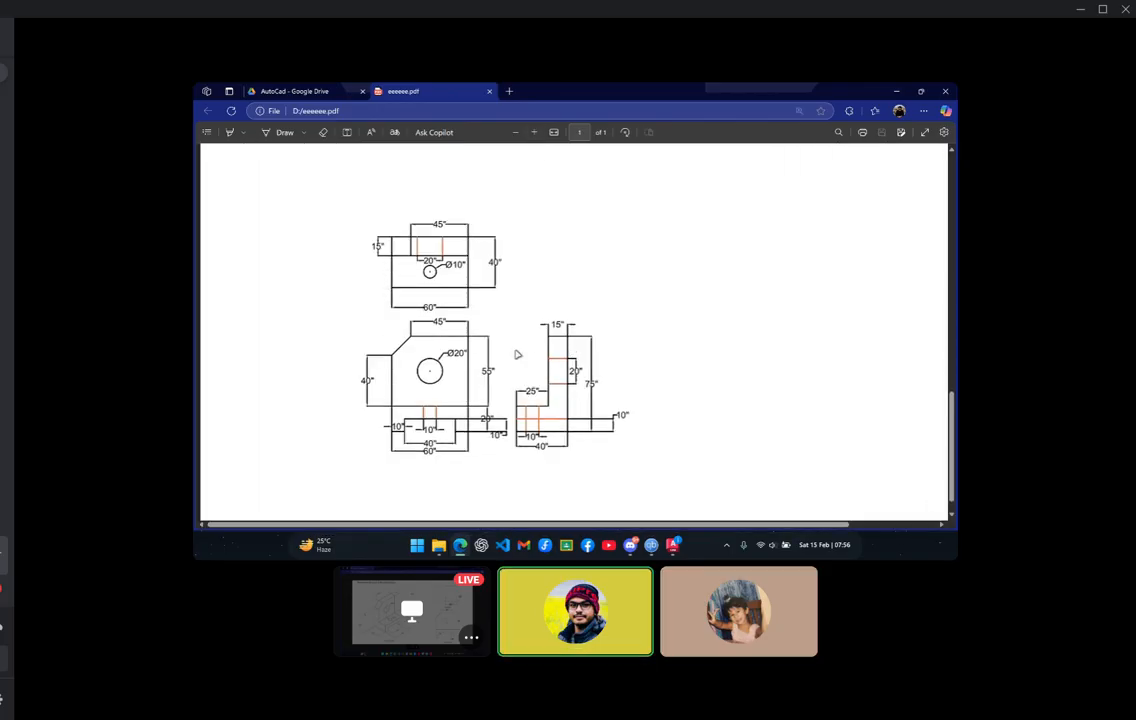
click(537, 132)
click(537, 132)
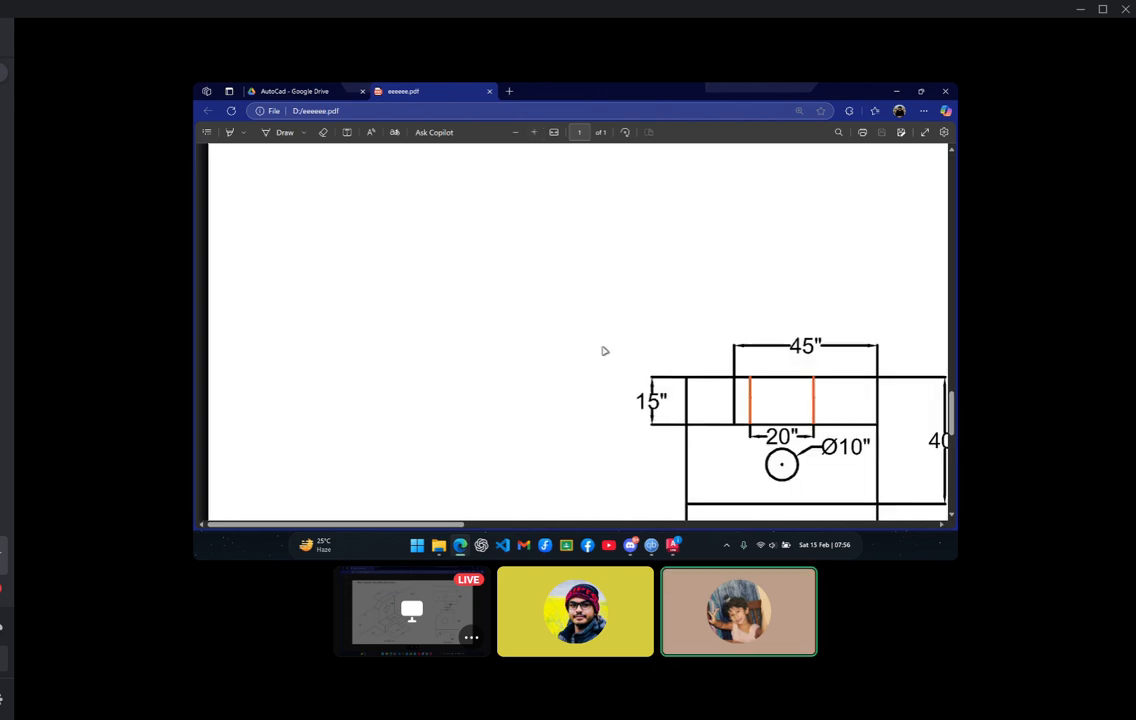
scroll(549, 222, down, 1)
click(516, 133)
click(516, 133)
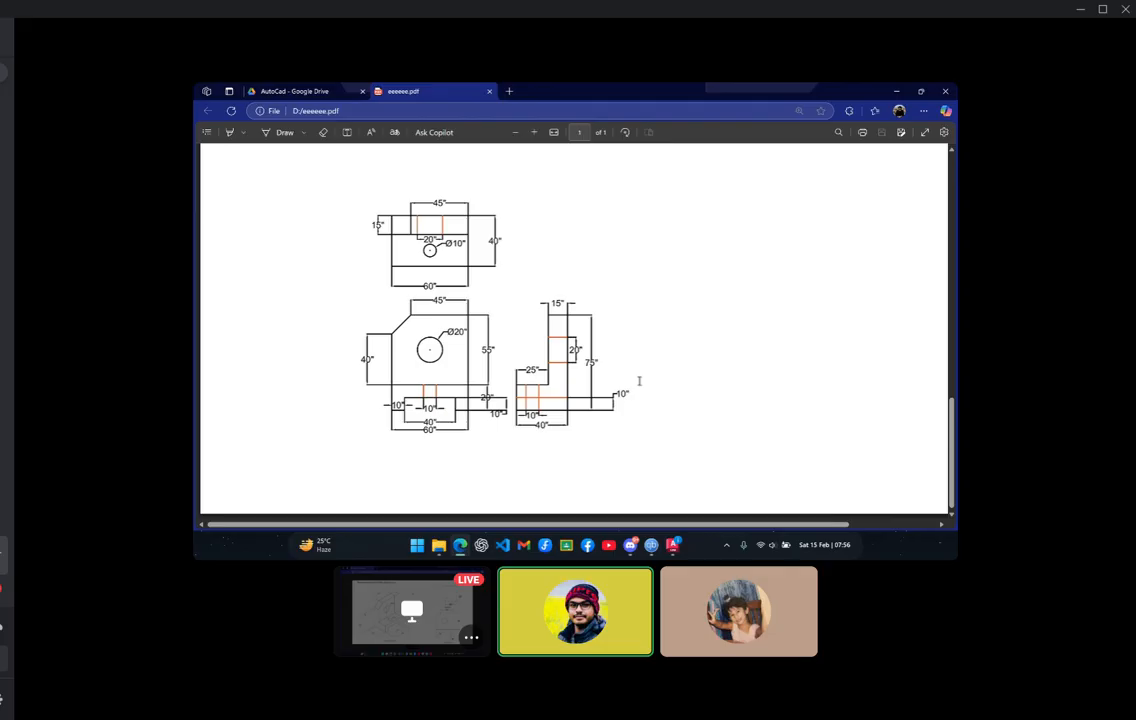
scroll(573, 415, up, 1)
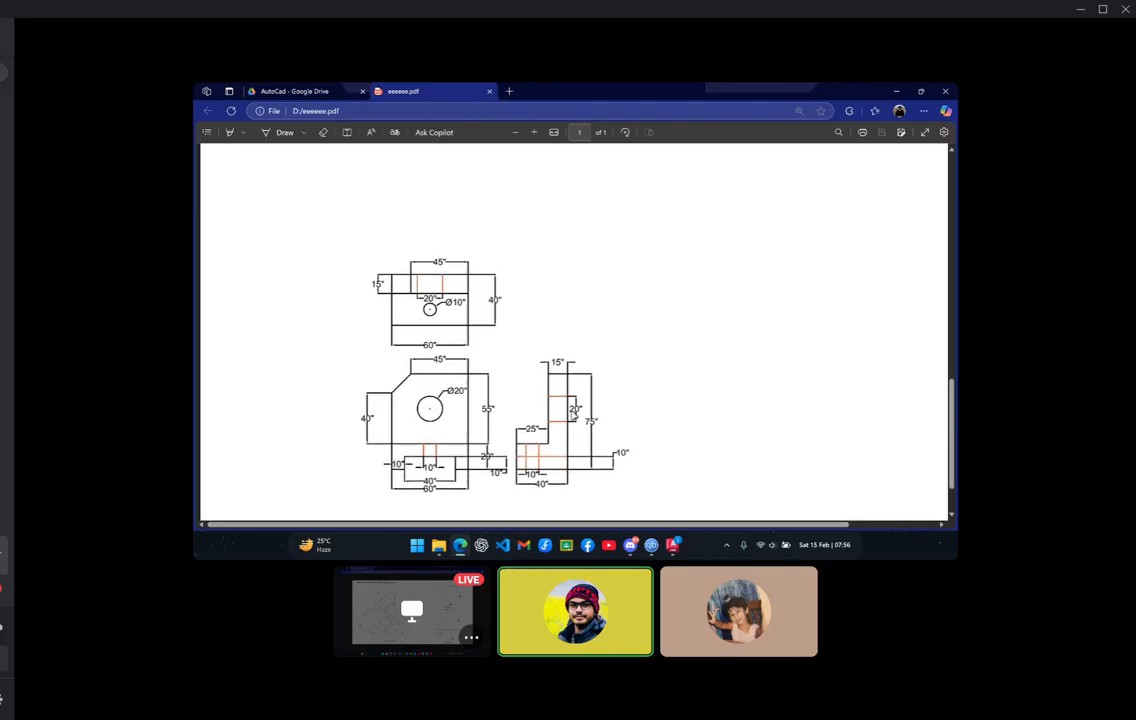
click(534, 132)
click(534, 132)
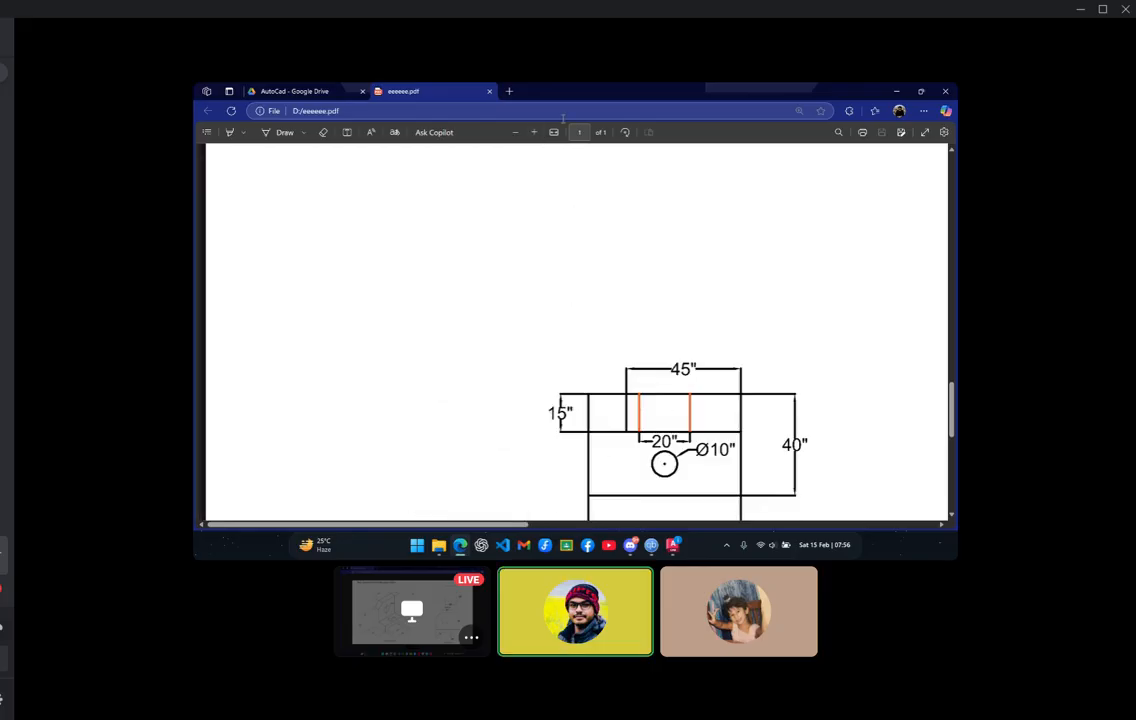
click(517, 132)
click(517, 132)
click(517, 132)
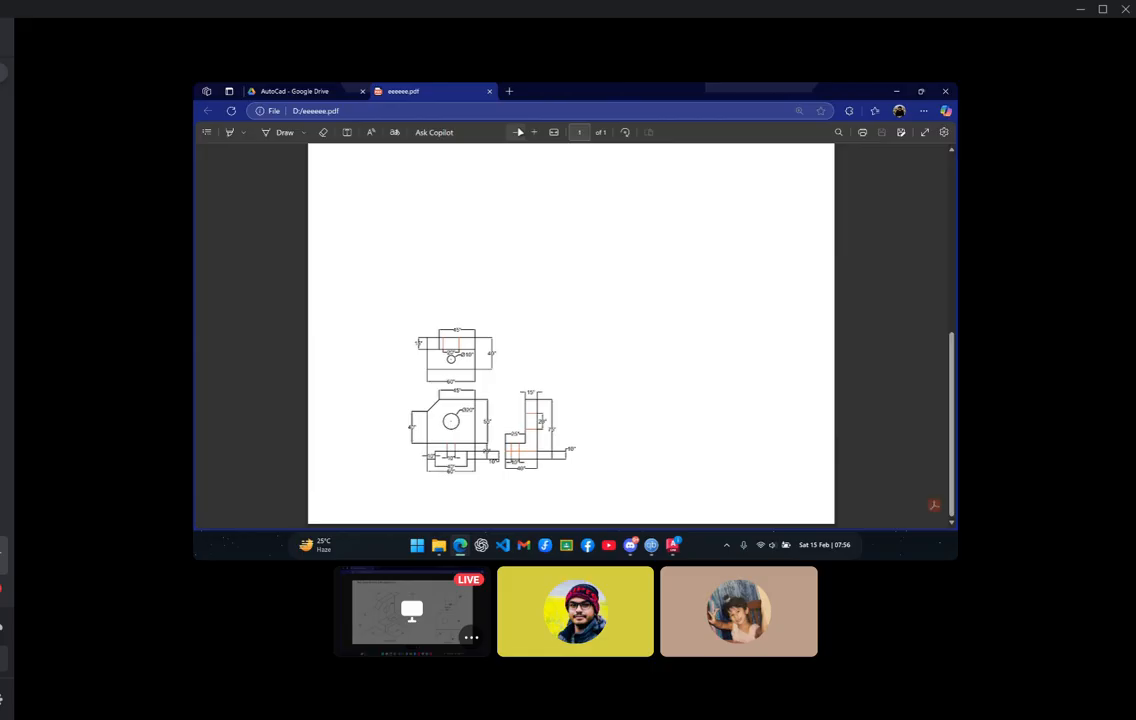
Close the PDF preview and delete eeeeee.pdf and ddddd.pdf from Local Disk (D:)
click(490, 91)
click(895, 91)
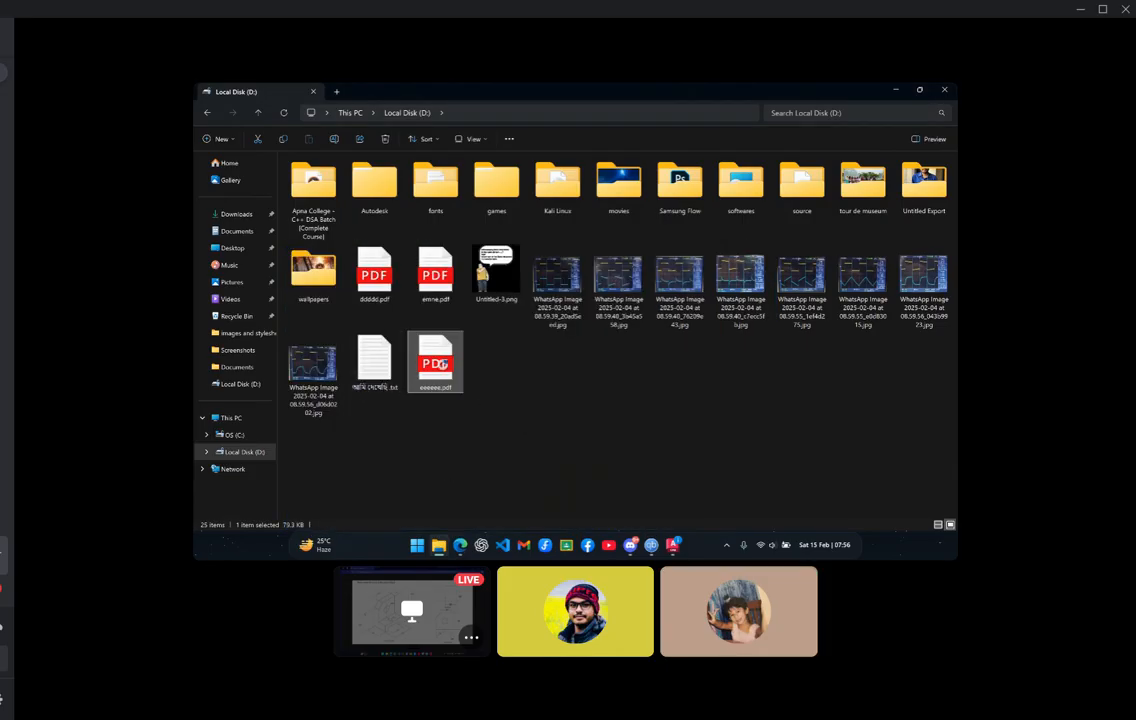
right_click(441, 364)
click(398, 293)
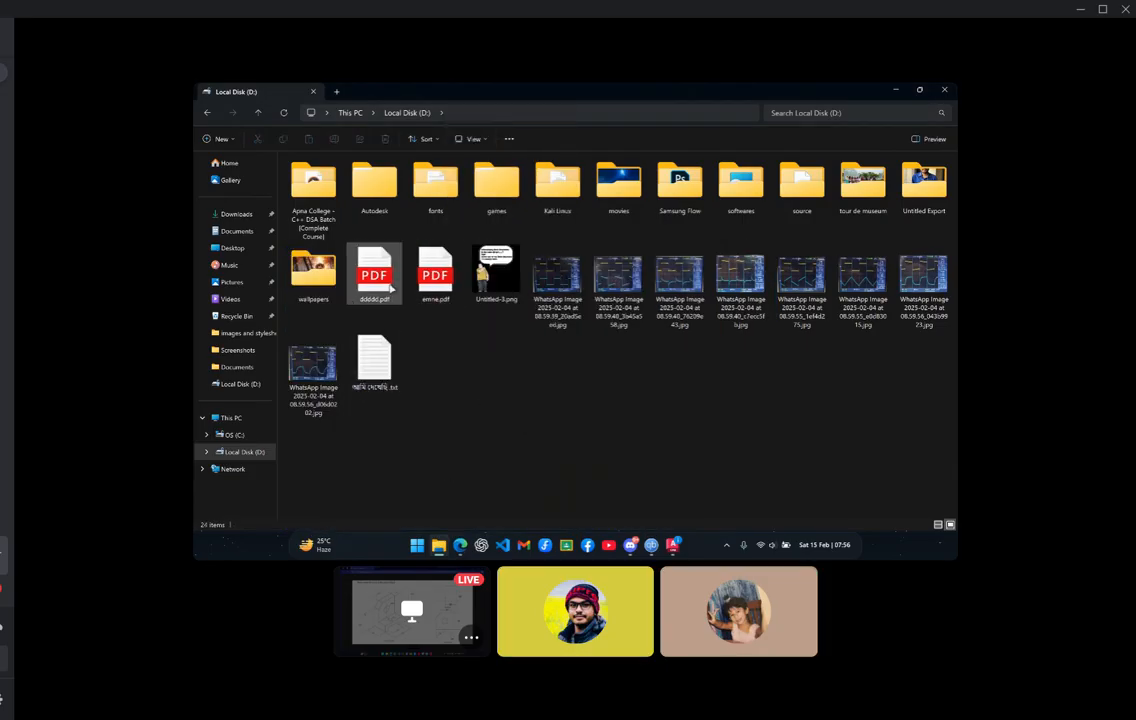
right_click(391, 288)
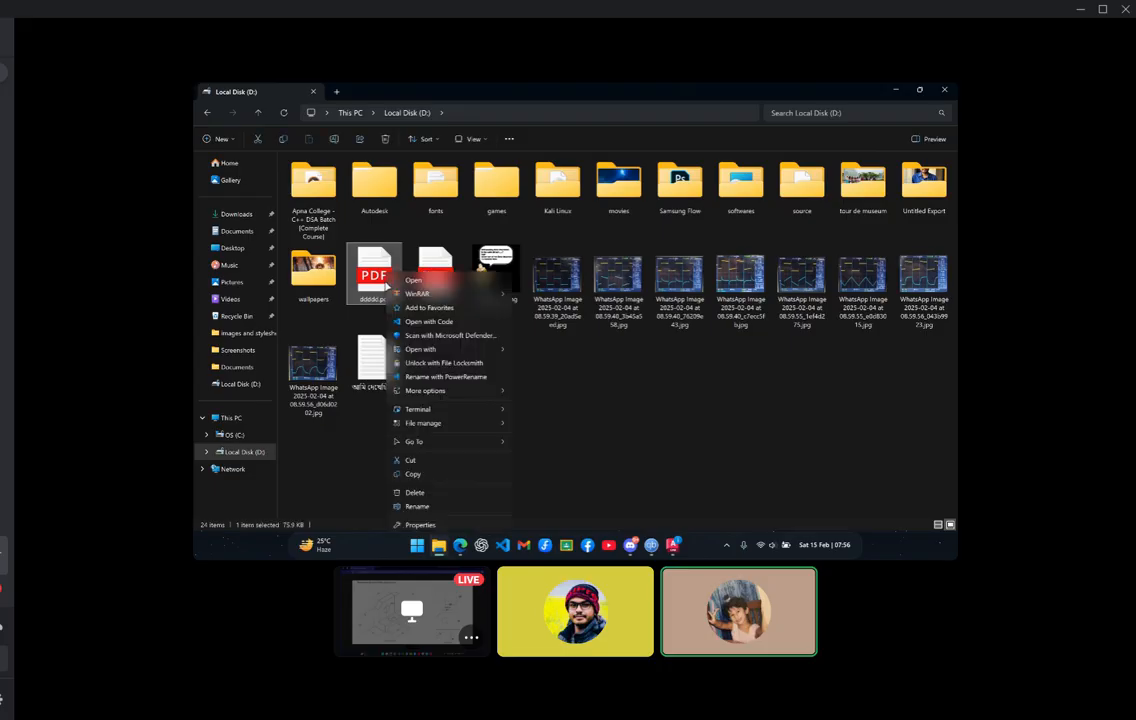
click(428, 494)
Switch back to AutoCAD and check the dimensions of the side, front and top views
click(670, 547)
scroll(495, 392, up, 10)
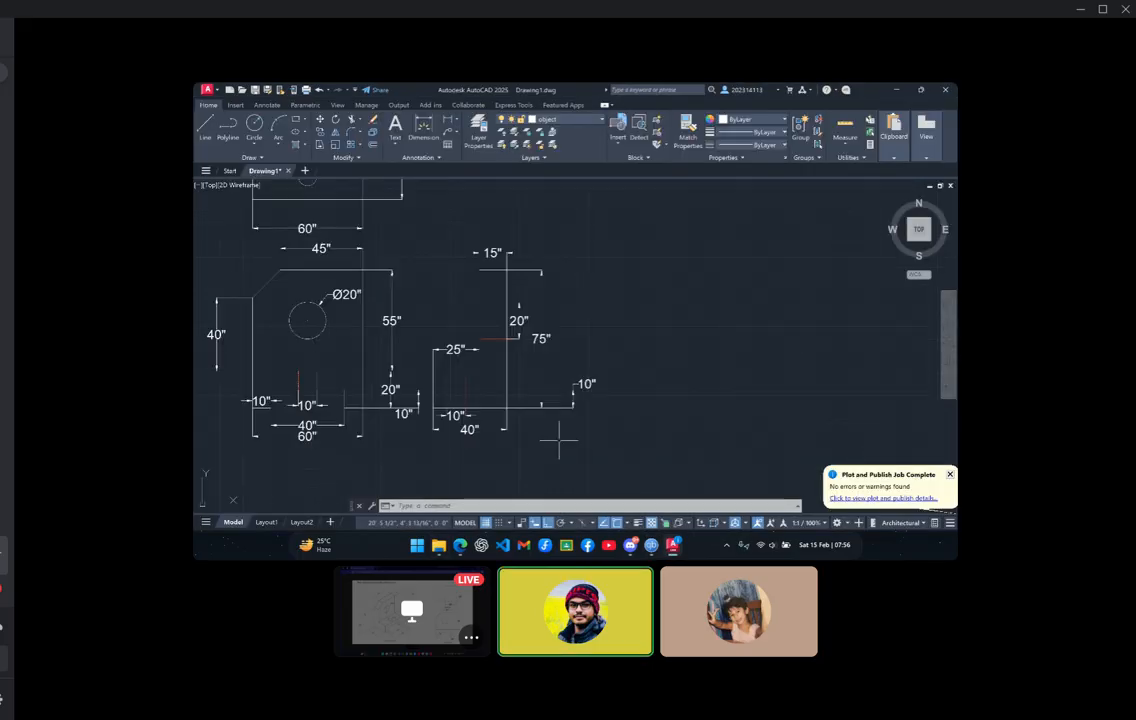
middle_drag(393, 406, 593, 509)
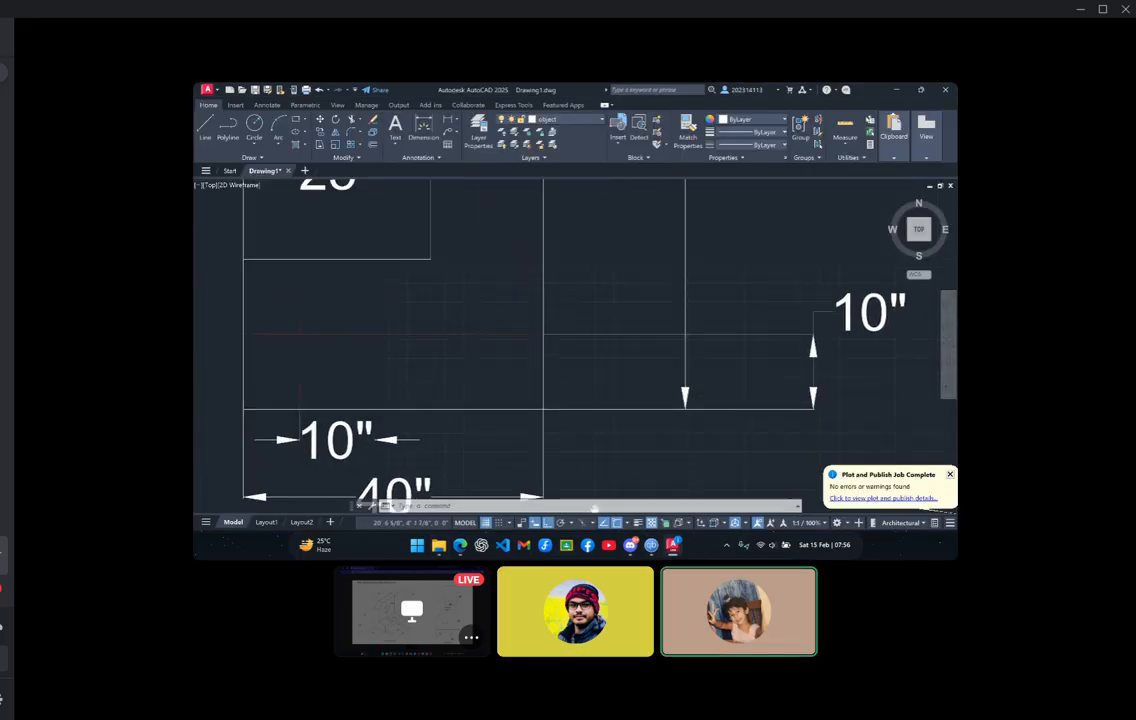
scroll(467, 396, down, 5)
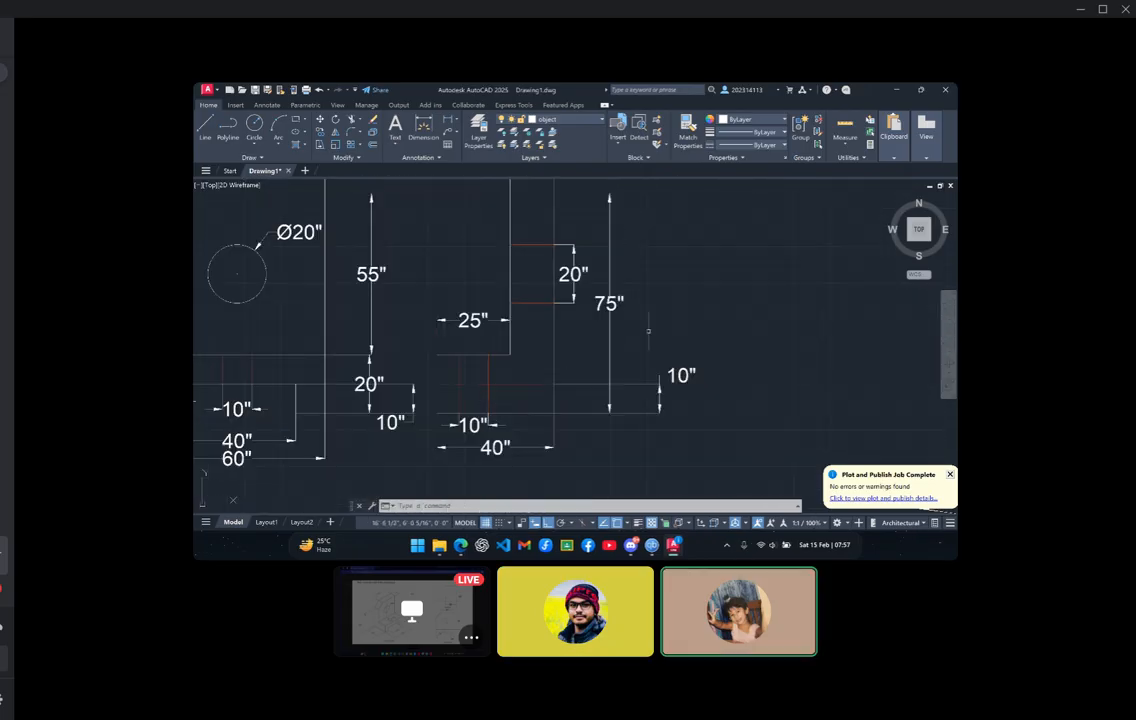
middle_drag(648, 331, 748, 362)
scroll(556, 345, down, 3)
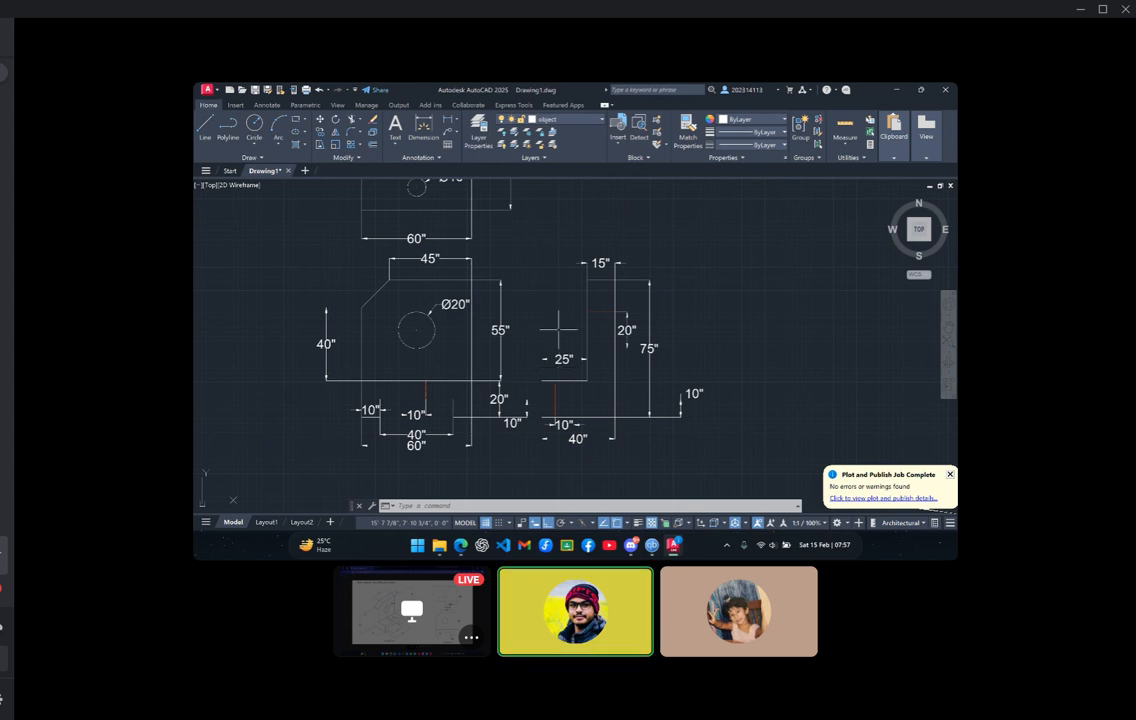
mouse_move(549, 269)
middle_down()
mouse_move(545, 355)
mouse_move(553, 325)
middle_up()
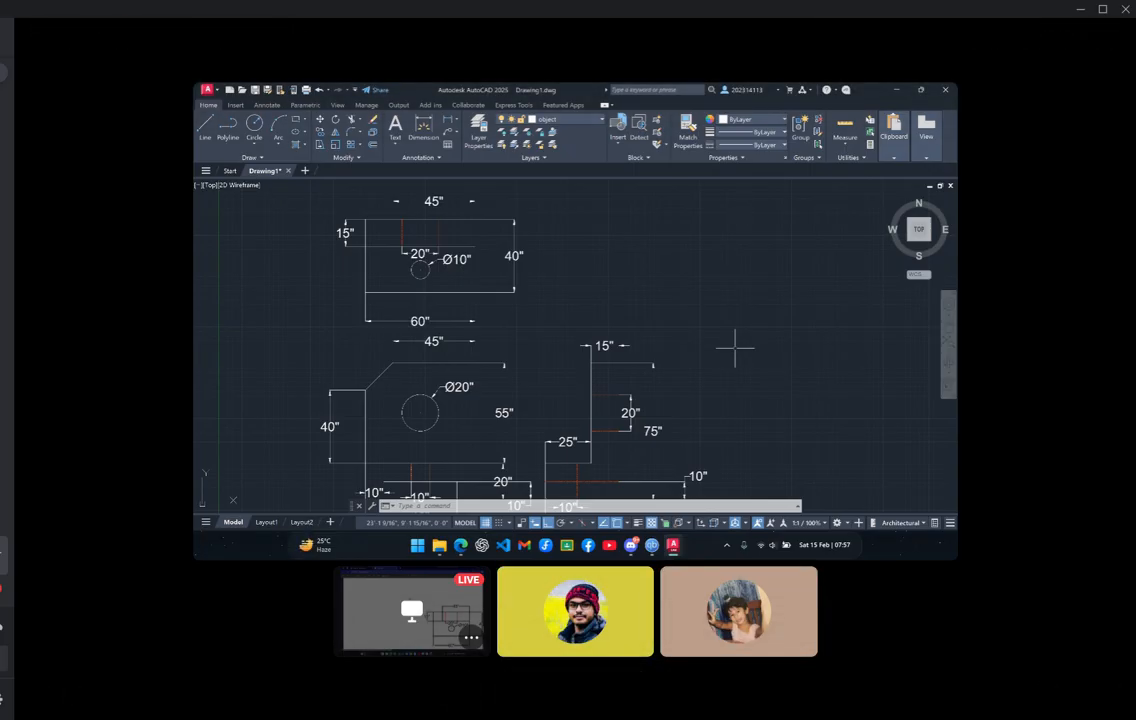
scroll(718, 418, down, 4)
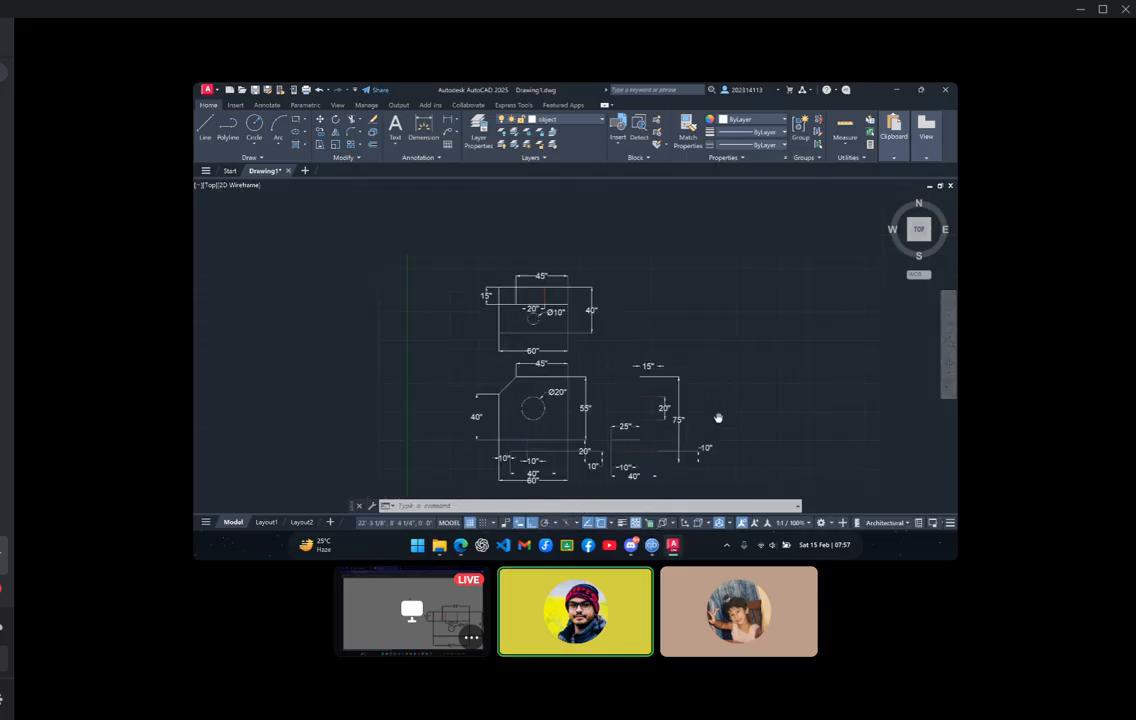
middle_drag(718, 418, 721, 364)
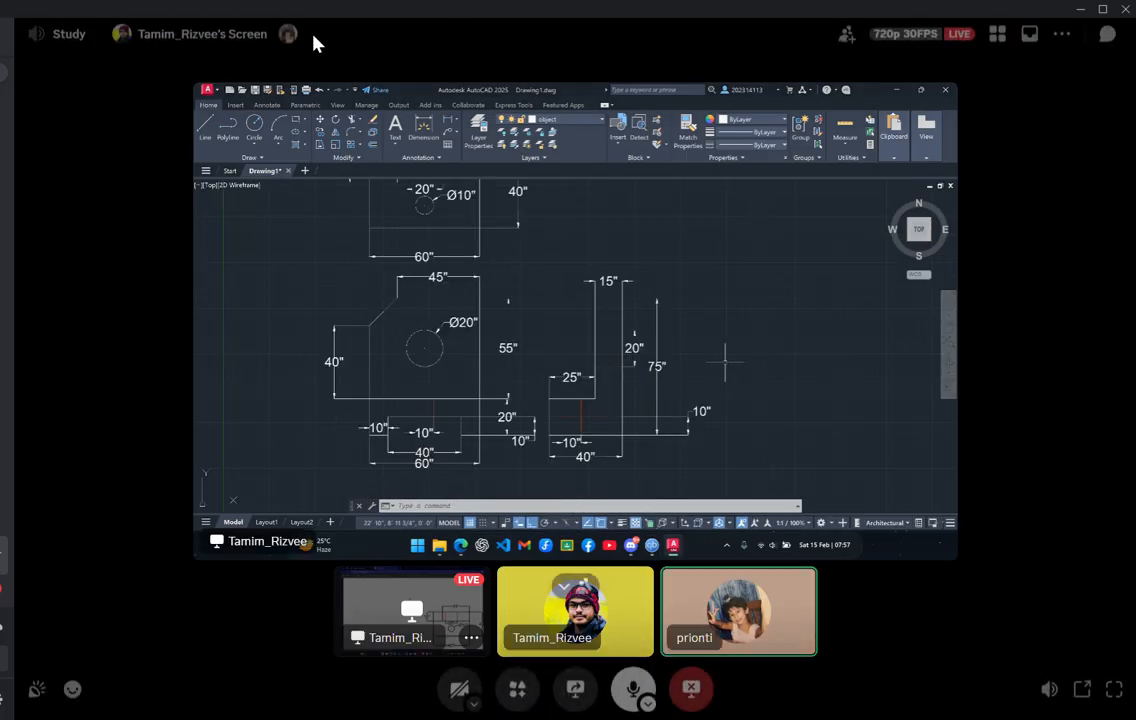